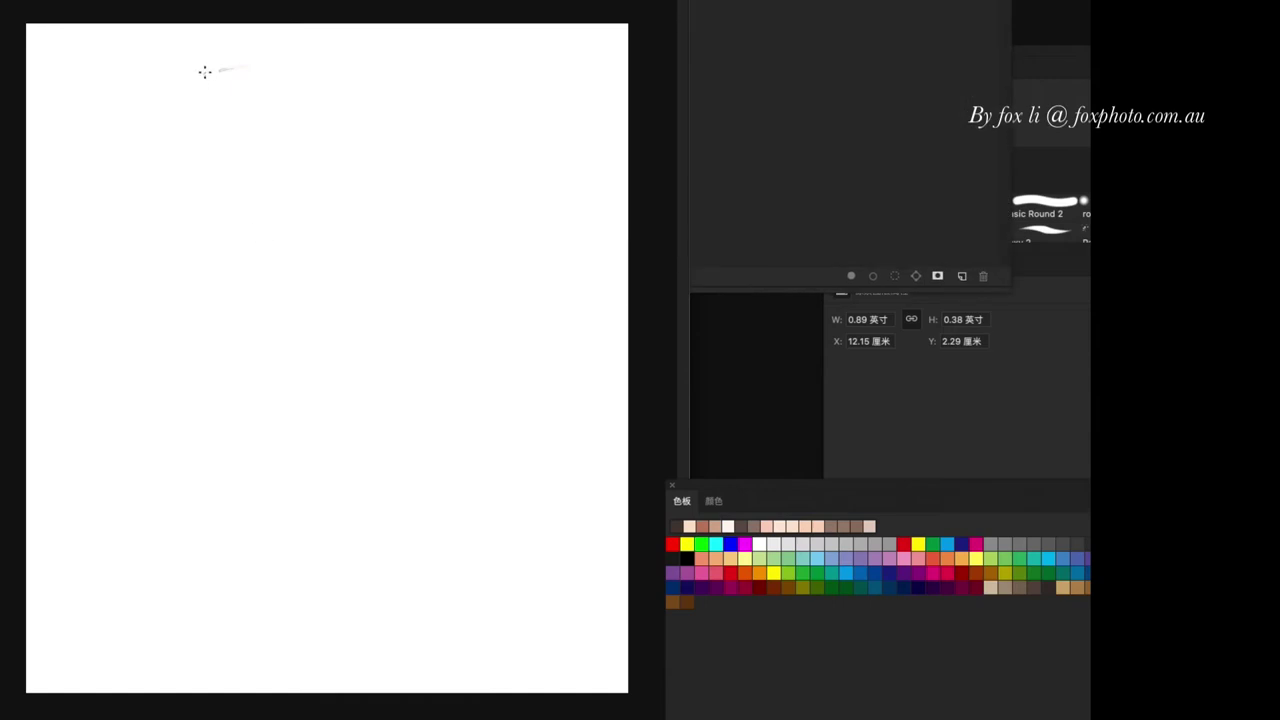
- Block in the rough outline strokes of the figure and the top of the head with the Marker brush
mouse_move(186, 80)
mouse_down()
mouse_move(168, 188)
mouse_move(250, 62)
mouse_move(354, 175)
mouse_move(146, 282)
mouse_up()
mouse_move(290, 58)
mouse_down()
mouse_move(340, 150)
mouse_move(452, 287)
mouse_up()
drag(326, 116, 428, 270)
drag(482, 286, 518, 378)
drag(330, 196, 282, 264)
drag(252, 46, 290, 70)
drag(244, 58, 194, 84)
mouse_move(200, 132)
mouse_down()
mouse_move(206, 165)
mouse_move(276, 226)
mouse_up()
- Sketch the jaw, neck, shoulder line, right arm diagonal and torso lines
drag(300, 150, 250, 326)
drag(270, 234, 262, 380)
drag(326, 180, 460, 236)
drag(462, 222, 546, 364)
drag(286, 284, 310, 440)
mouse_move(287, 215)
mouse_down()
mouse_move(270, 288)
mouse_move(308, 436)
mouse_up()
drag(282, 322, 256, 412)
drag(240, 405, 260, 472)
drag(212, 438, 288, 518)
mouse_move(270, 400)
mouse_down()
mouse_move(122, 616)
mouse_move(244, 446)
mouse_up()
- Refine the head contour and arm diagonals, then free-transform the sketch from its lower-right corner
drag(254, 92, 244, 110)
drag(226, 110, 200, 150)
drag(256, 88, 292, 126)
drag(138, 262, 124, 316)
drag(508, 302, 570, 400)
drag(440, 215, 608, 458)
key(ctrl+t)
drag(611, 594, 534, 551)
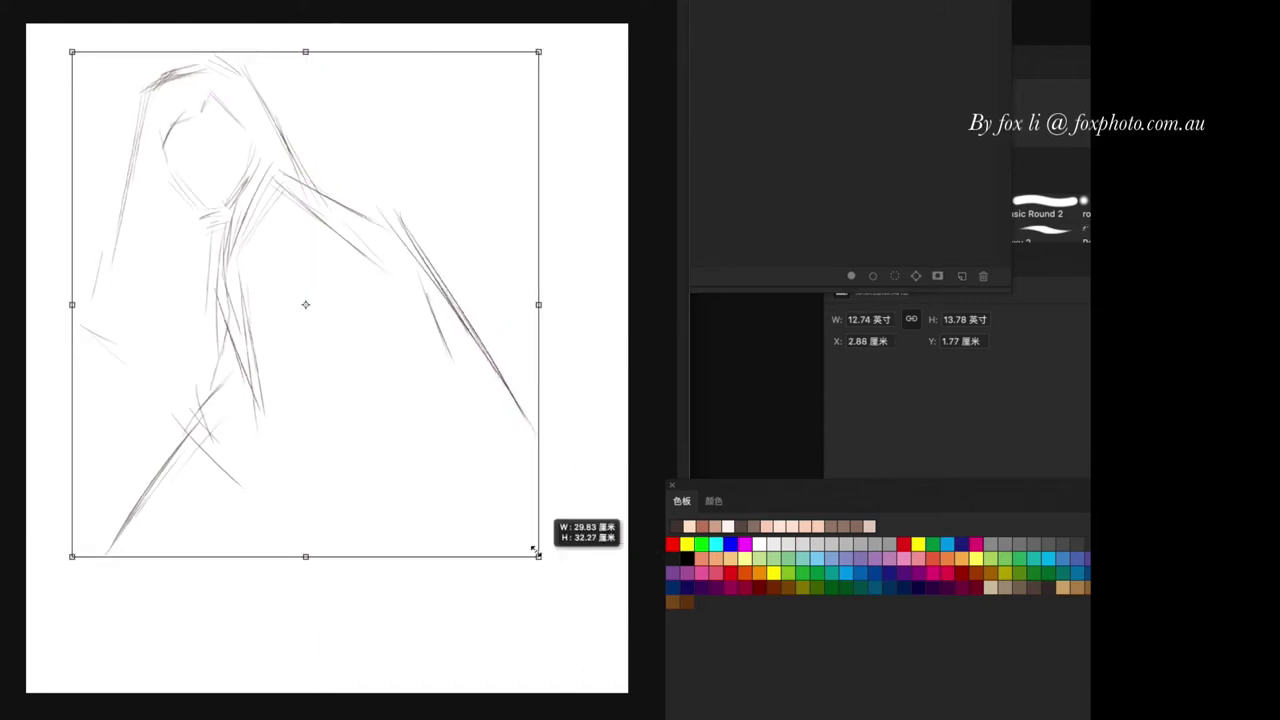
- Move the transformed sketch right and down, commit it, and add strokes on the right side
drag(406, 333, 451, 358)
key(Return)
drag(390, 270, 442, 386)
drag(470, 428, 440, 520)
drag(290, 410, 326, 486)
- Sketch the lower legs with V-shaped and diagonal strokes below them
mouse_move(382, 520)
mouse_down()
mouse_move(412, 470)
mouse_move(378, 534)
mouse_up()
drag(366, 526, 334, 532)
mouse_move(338, 462)
mouse_down()
mouse_move(325, 541)
mouse_move(340, 588)
mouse_up()
drag(376, 518, 382, 568)
drag(396, 542, 343, 600)
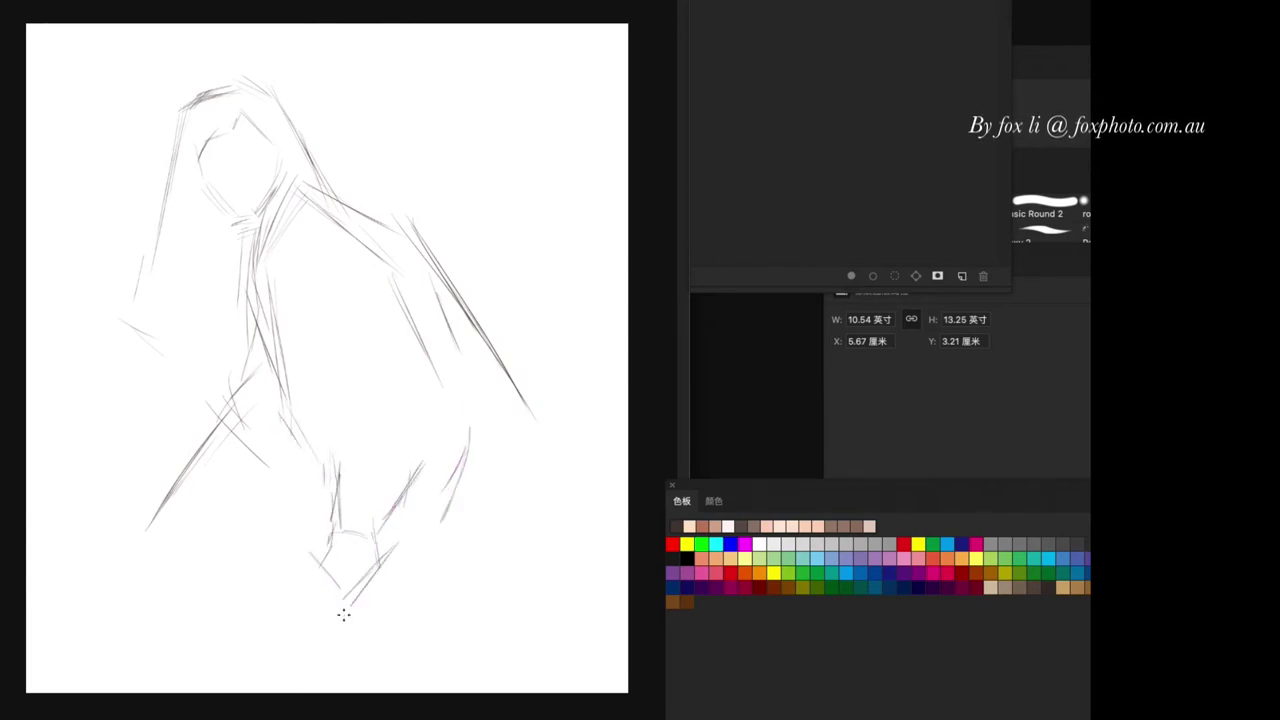
- Draw the left arm, shoulder and back line, and the right torso and leg lines
drag(230, 398, 116, 548)
drag(310, 160, 400, 232)
drag(400, 216, 480, 310)
drag(376, 248, 436, 390)
drag(468, 452, 398, 500)
mouse_move(494, 336)
mouse_down()
mouse_move(448, 373)
mouse_move(585, 485)
mouse_up()
drag(442, 468, 485, 615)
- Extend the leg lines, arm line and cloak diagonal down to the bottom of the canvas
drag(338, 540, 274, 628)
drag(156, 510, 104, 568)
drag(80, 565, 156, 648)
drag(262, 662, 294, 674)
drag(364, 556, 376, 668)
drag(452, 466, 510, 655)
drag(560, 452, 628, 575)
mouse_move(482, 664)
mouse_down()
mouse_move(580, 650)
mouse_move(620, 628)
mouse_up()
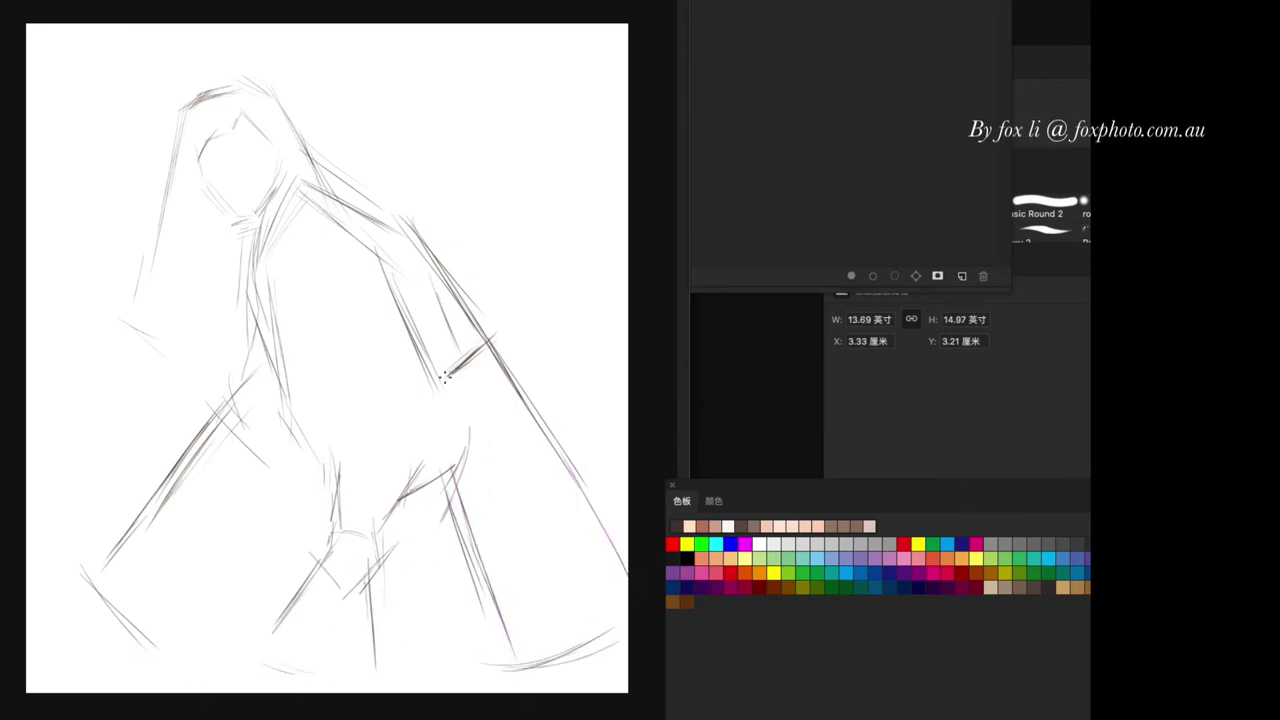
- Outline the crown of the head and mark face guidelines, undoing the dark strokes at the top
drag(190, 92, 172, 140)
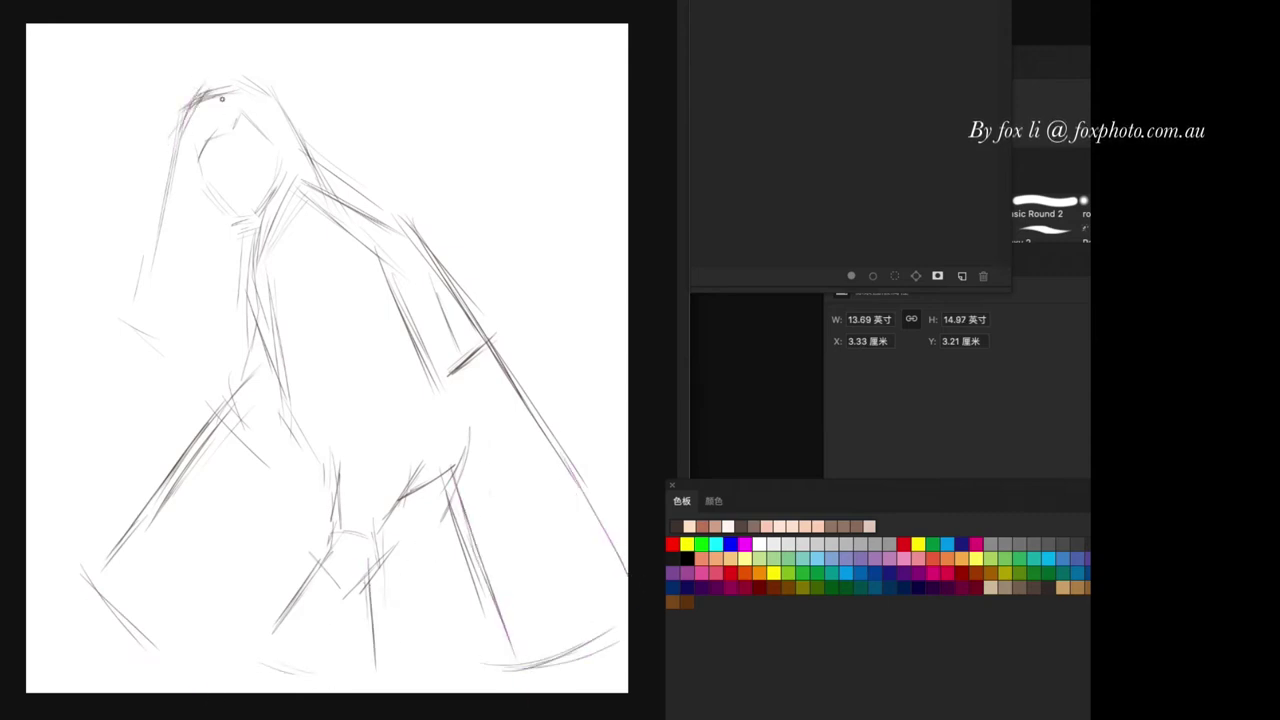
mouse_move(190, 96)
mouse_down()
mouse_move(250, 81)
mouse_move(274, 96)
mouse_move(246, 72)
mouse_up()
drag(194, 98, 230, 85)
drag(200, 162, 236, 150)
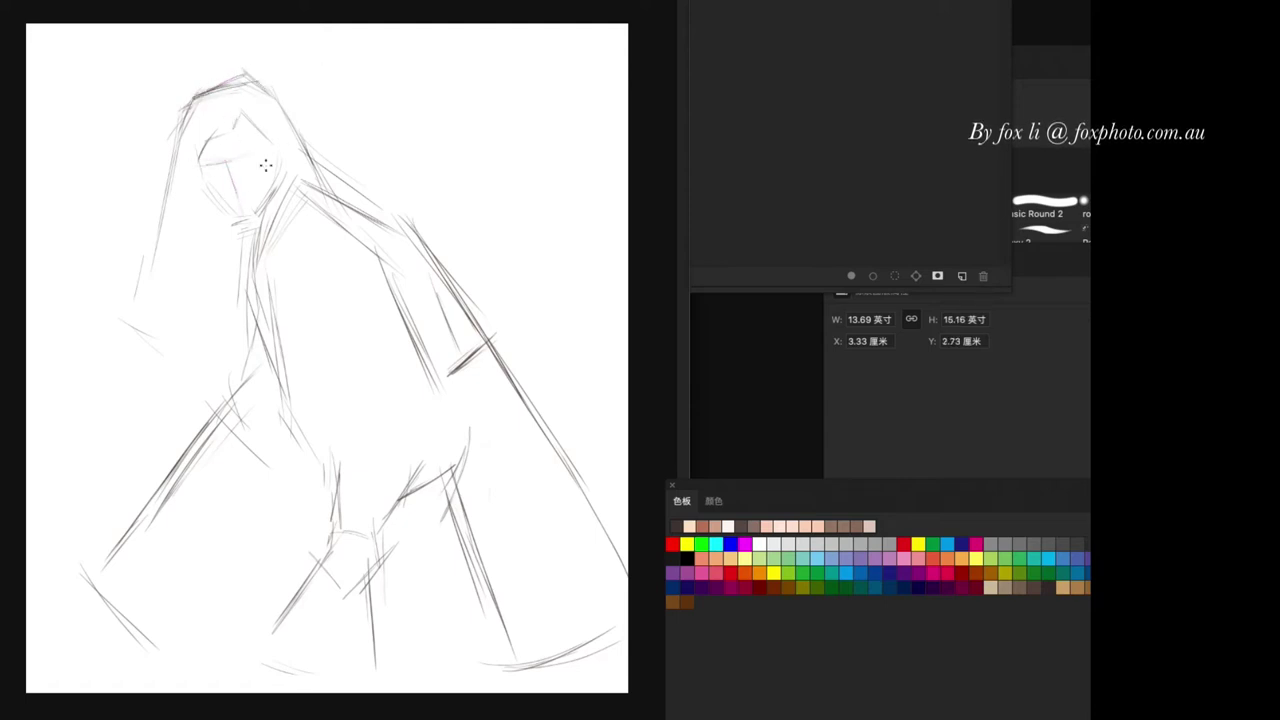
drag(292, 182, 258, 220)
mouse_move(204, 176)
mouse_down()
mouse_move(256, 162)
mouse_move(206, 122)
mouse_move(232, 122)
mouse_move(202, 178)
mouse_move(234, 222)
mouse_up()
drag(288, 170, 254, 118)
key(ctrl+z)
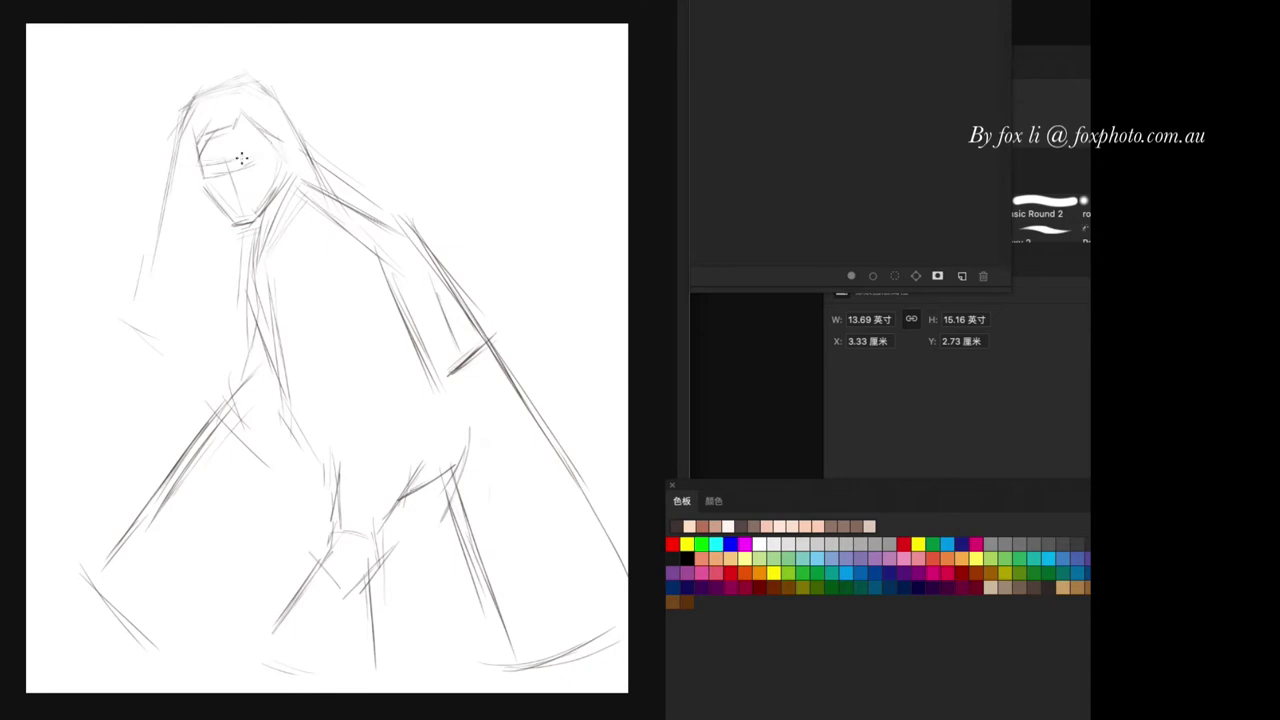
- Draw the head-to-shoulder line, long cloak diagonals on the right, and a line above the head
drag(285, 108, 418, 224)
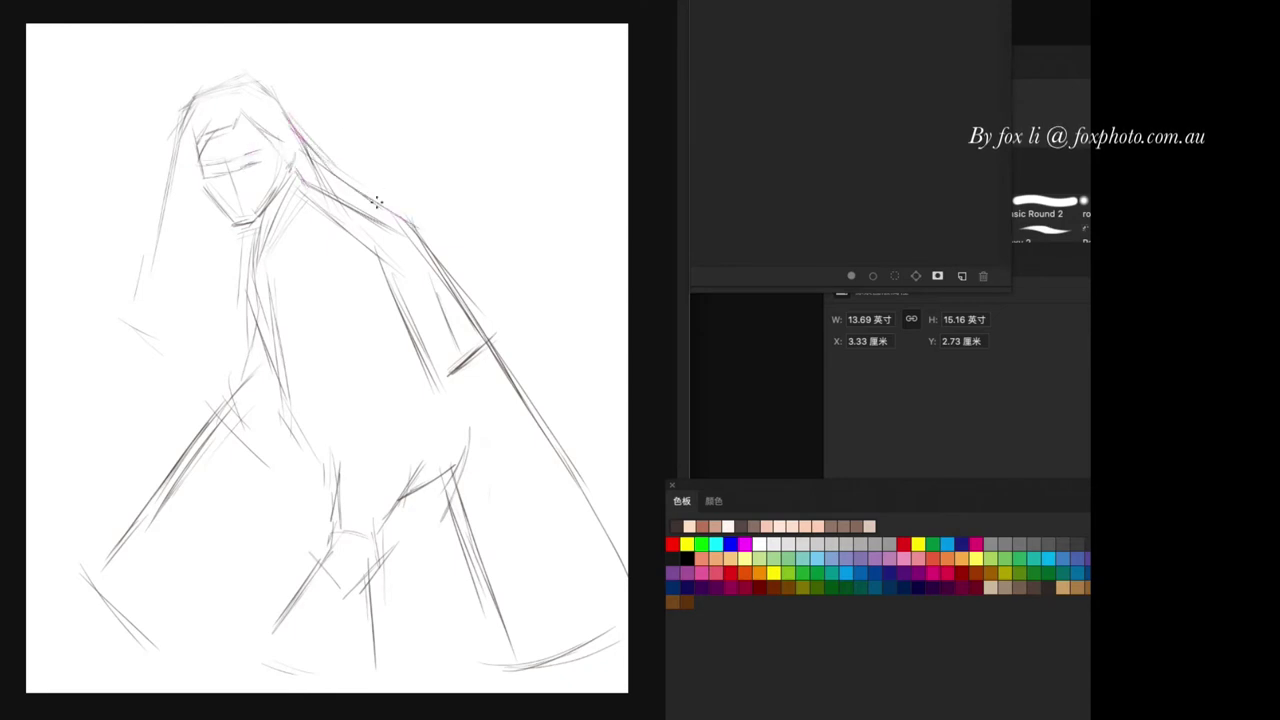
mouse_move(360, 195)
mouse_down()
mouse_move(440, 207)
mouse_move(536, 320)
mouse_up()
drag(484, 218, 566, 380)
drag(302, 86, 380, 170)
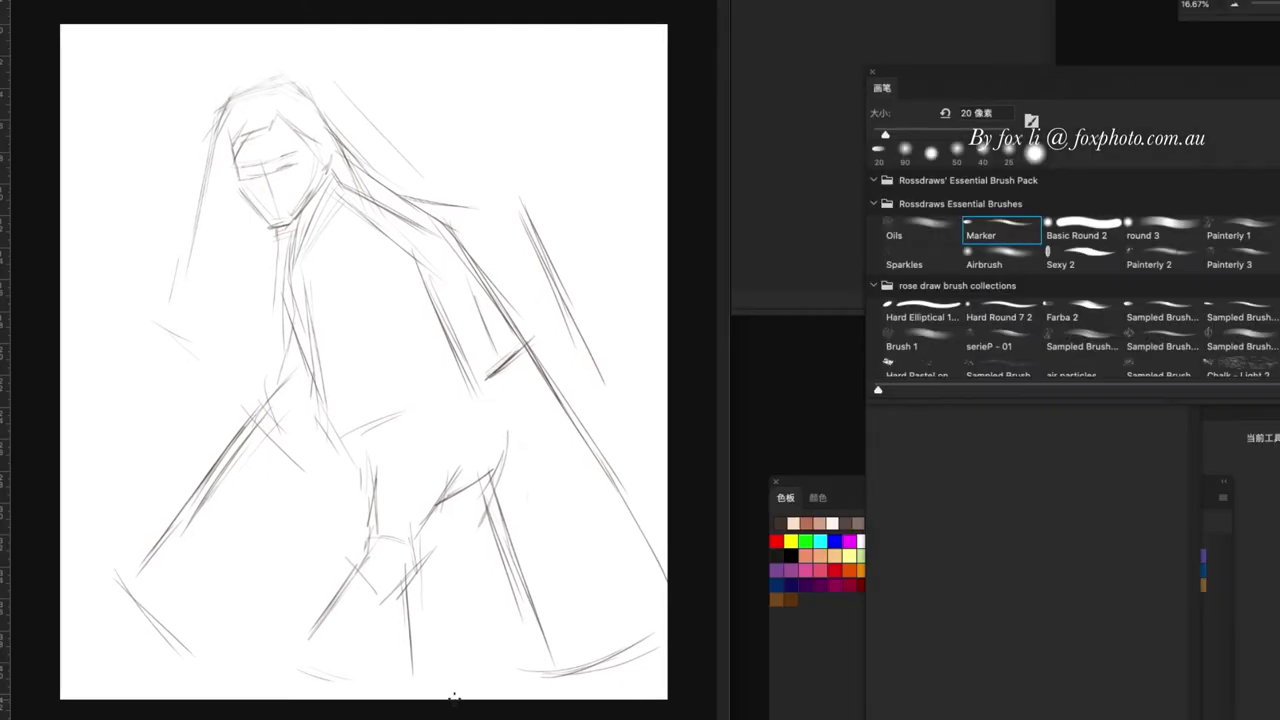
- Draw the long hair outline down the left side and arch a line over the head
drag(205, 214, 167, 300)
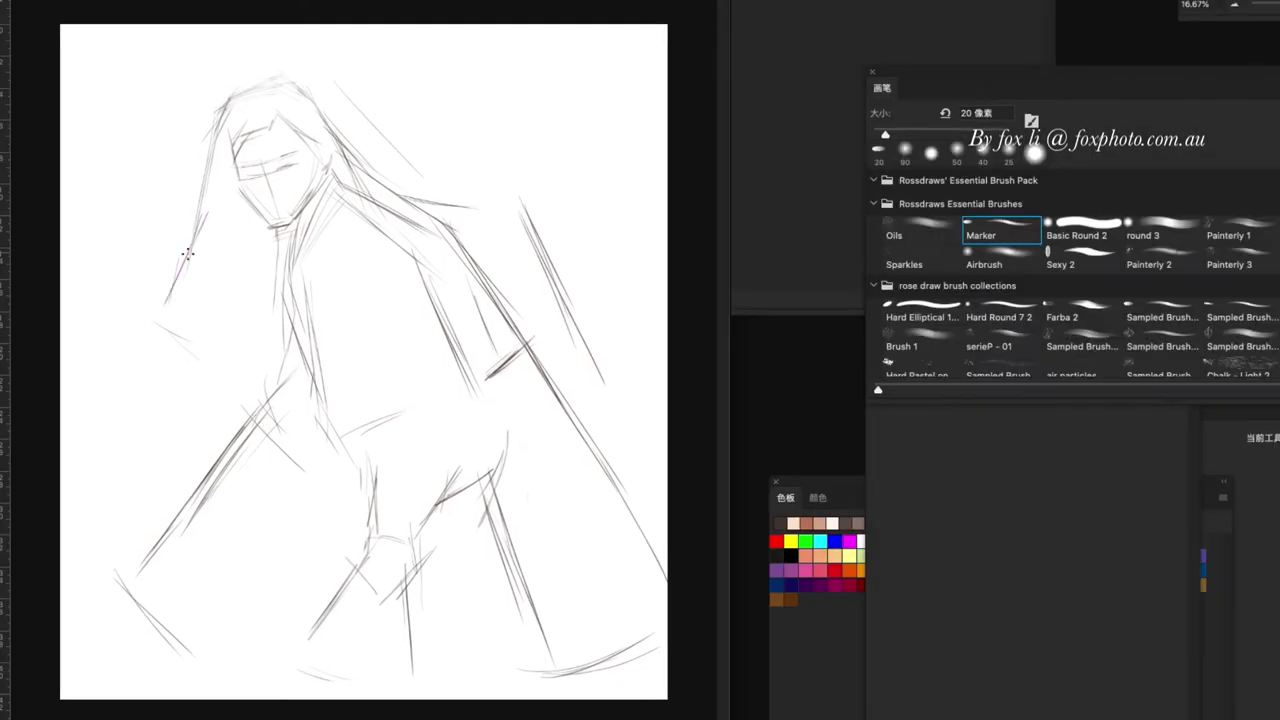
mouse_move(205, 214)
mouse_down()
mouse_move(162, 322)
mouse_move(198, 368)
mouse_up()
drag(186, 252, 160, 336)
drag(196, 378, 218, 398)
drag(219, 105, 304, 86)
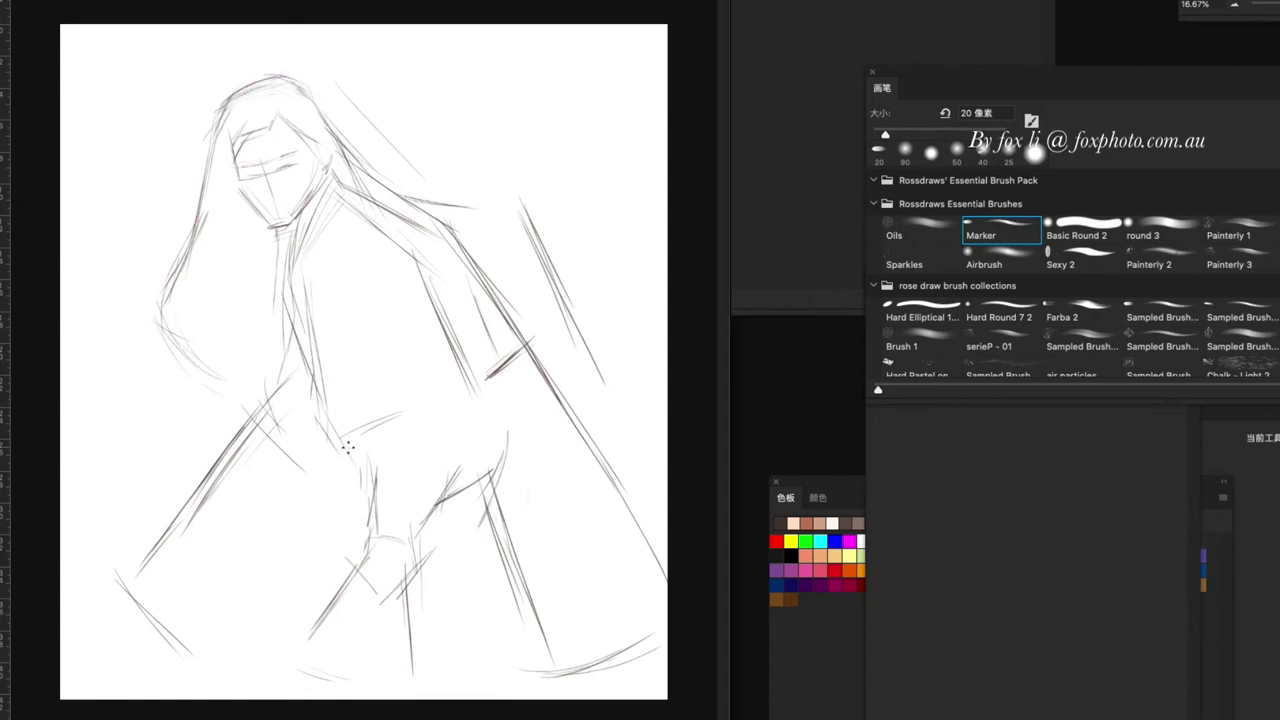
- Zoom into the head and sketch the hairline, face side, eyes, mouth and ear, then restore the panels
scroll(250, 180, up, 3)
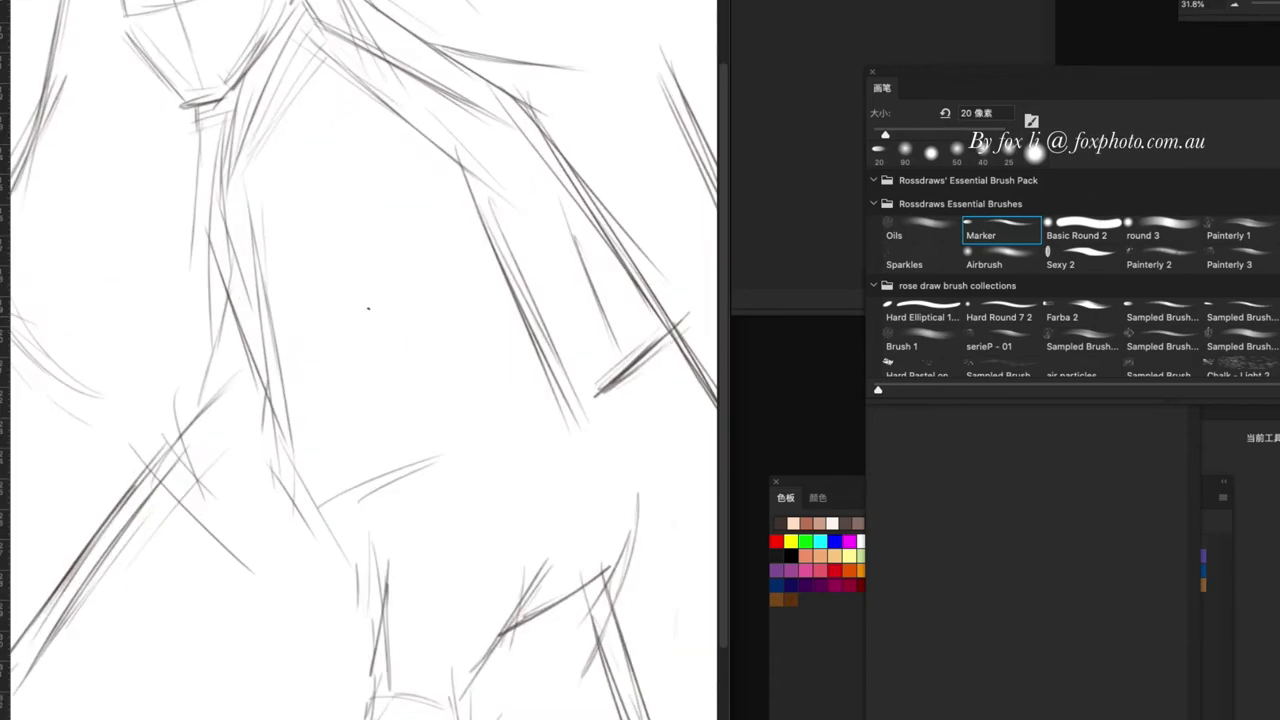
click(984, 256)
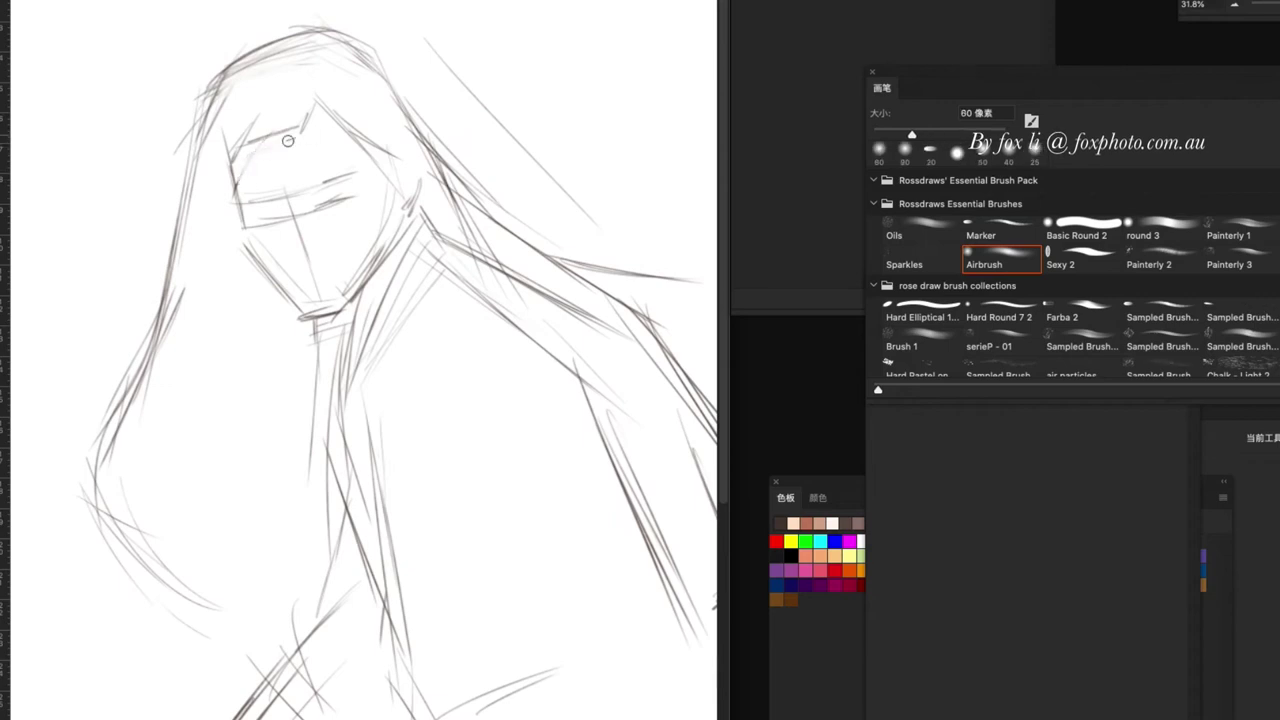
key(comma)
key(comma)
key(comma)
drag(238, 146, 300, 80)
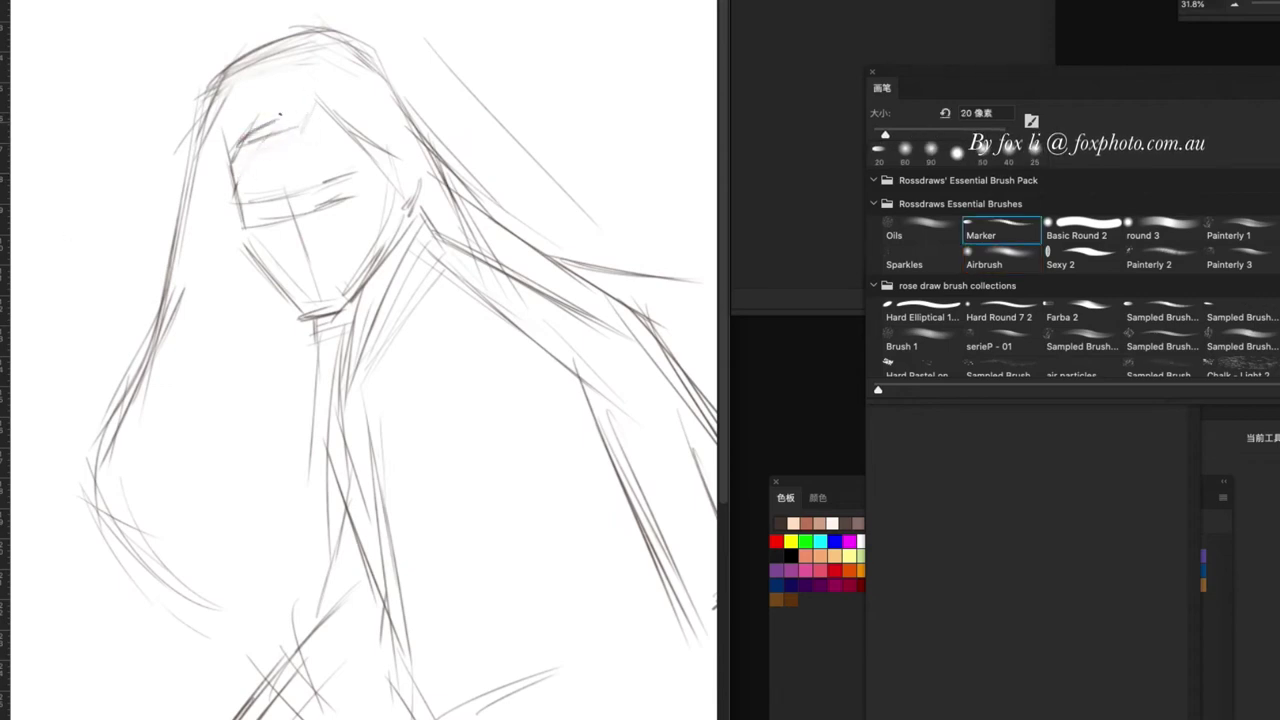
drag(385, 158, 396, 246)
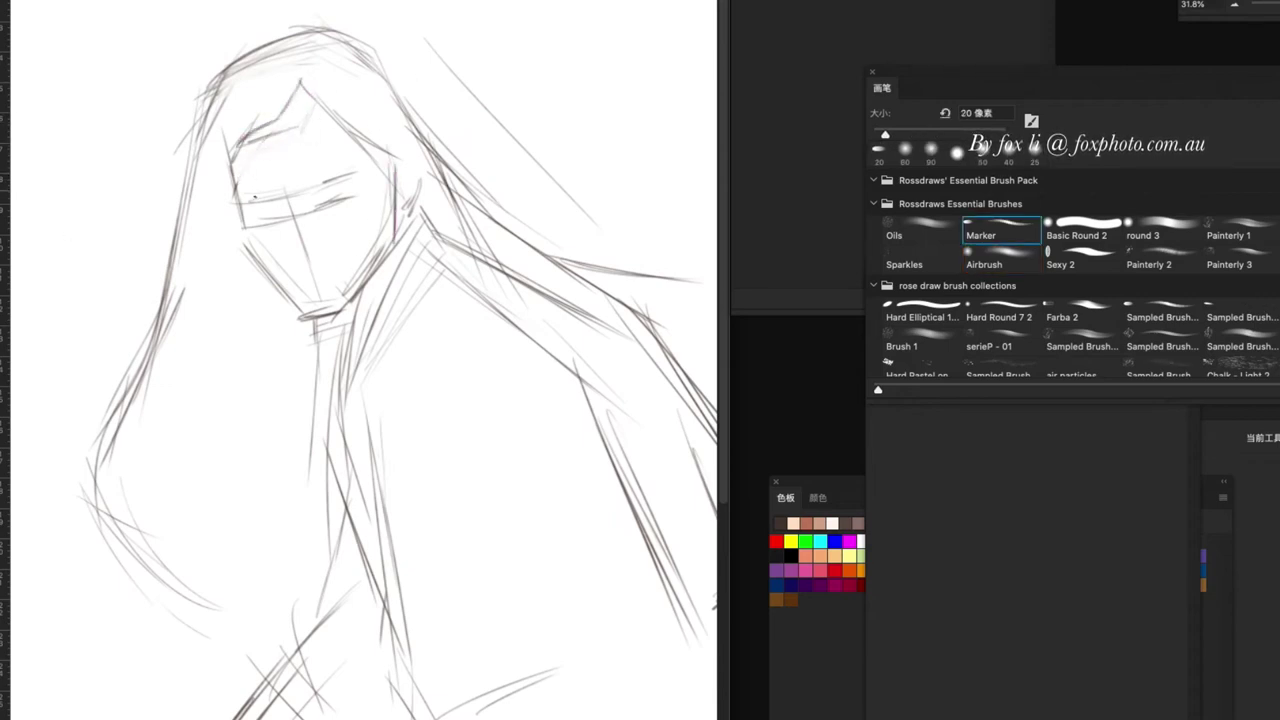
mouse_move(245, 212)
mouse_down()
mouse_move(283, 213)
mouse_move(326, 179)
mouse_up()
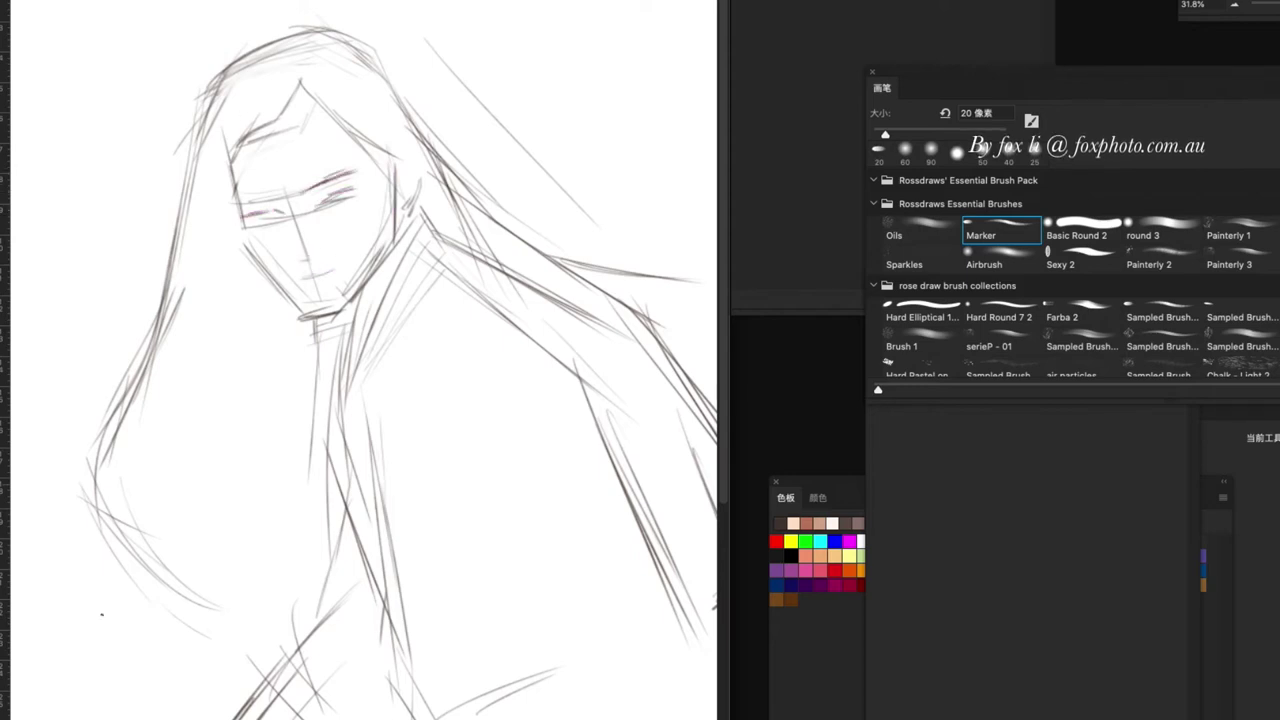
drag(293, 275, 325, 273)
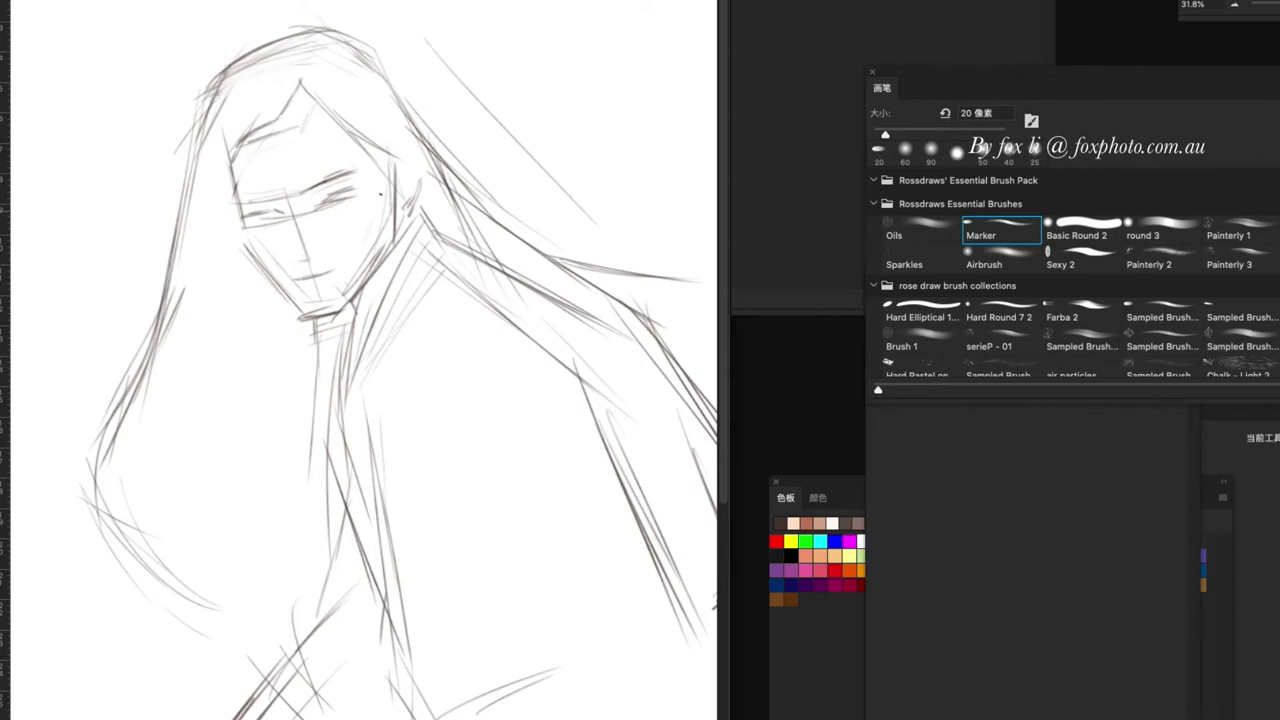
drag(408, 192, 413, 158)
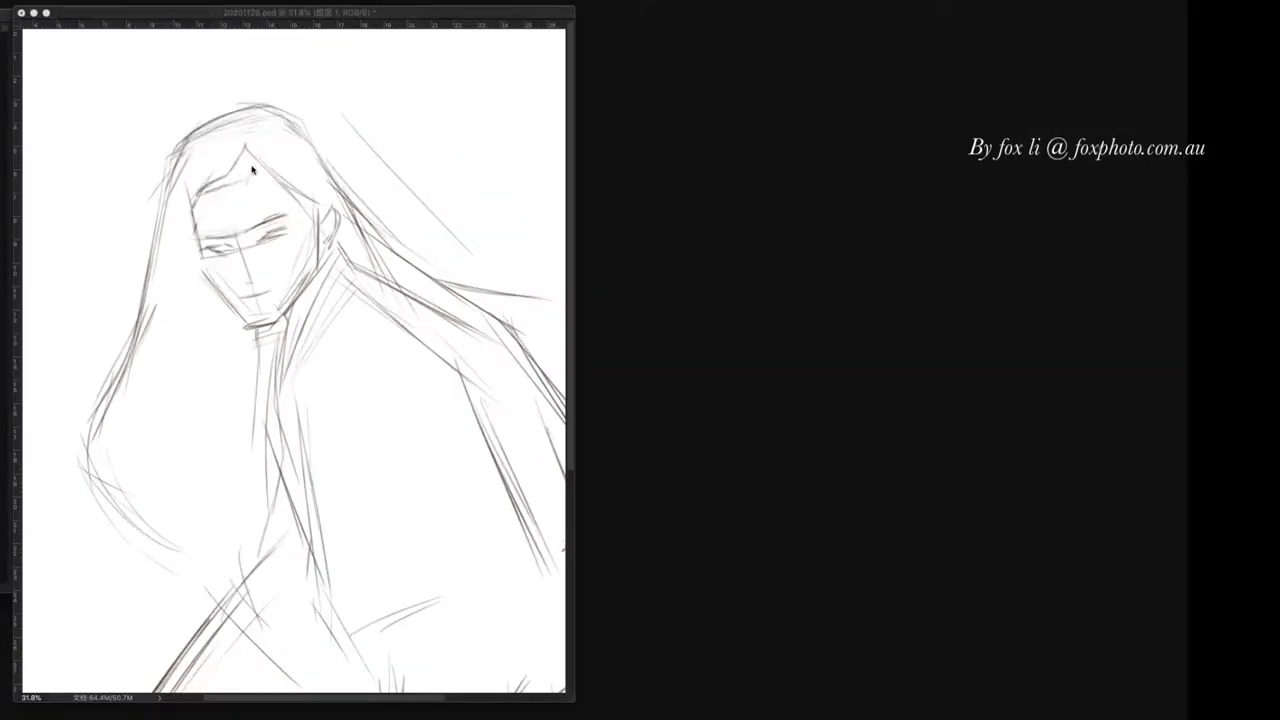
key(Tab)
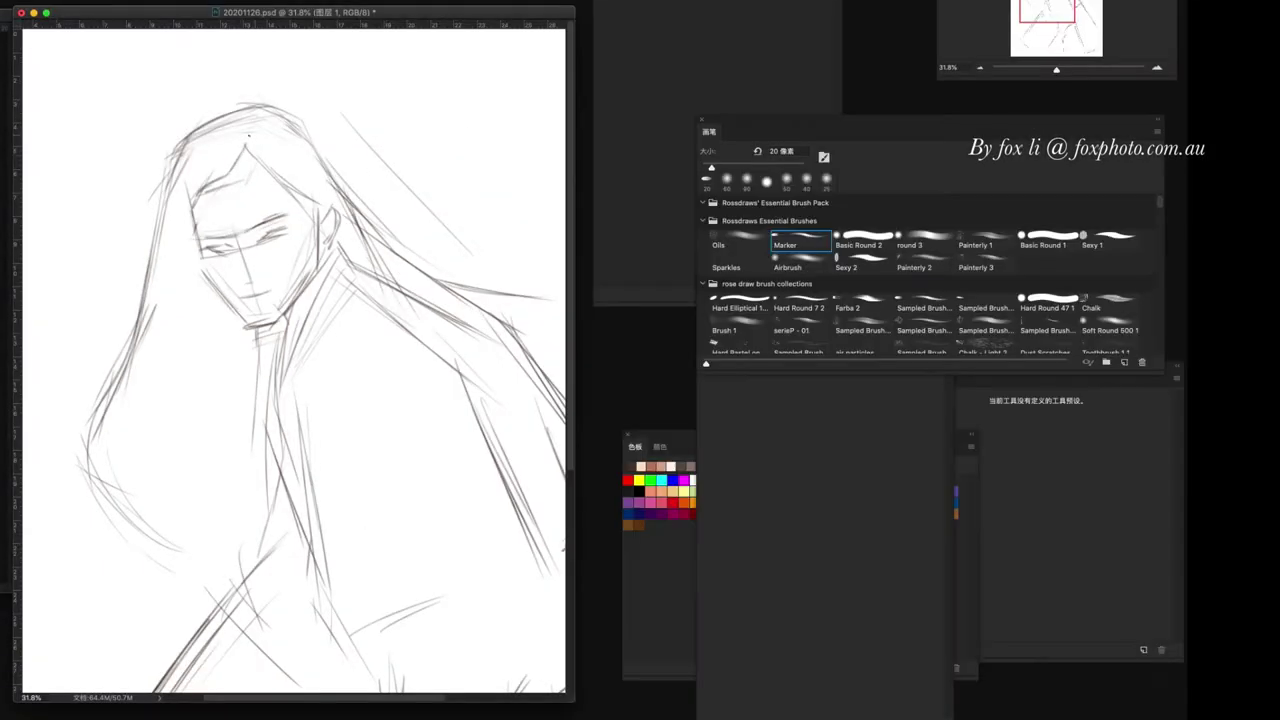
- Add faint and dark hair strands around the top and right of the head
drag(222, 111, 170, 165)
key(period)
key(comma)
drag(292, 116, 358, 236)
drag(324, 134, 372, 242)
drag(206, 180, 246, 174)
key(period)
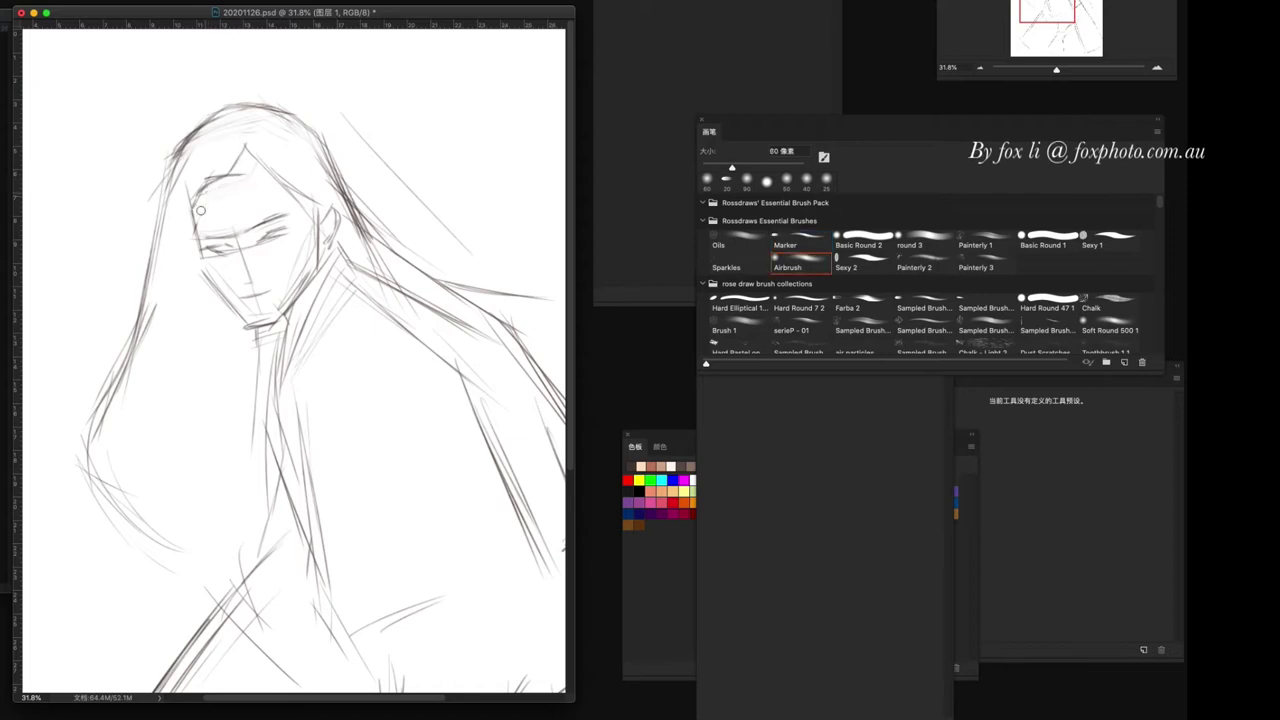
key(comma)
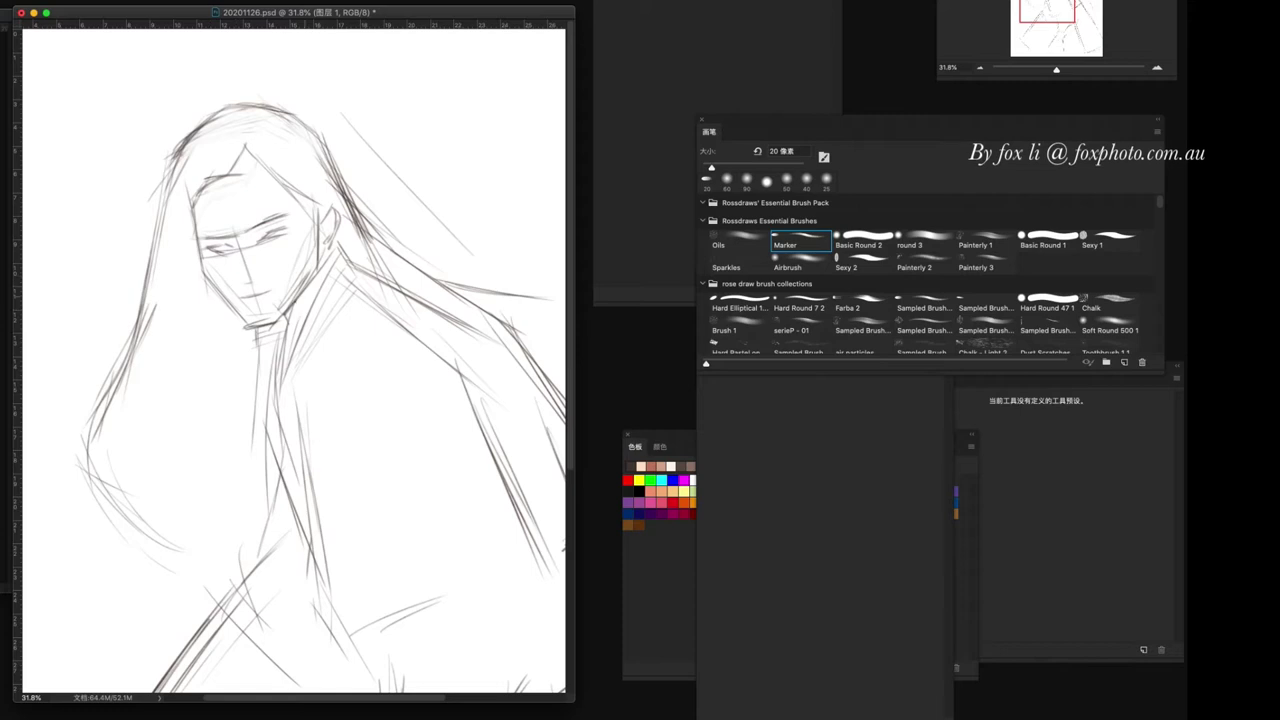
- Add a stroke near the neck and refine the top of the hair
drag(318, 230, 318, 276)
key(period)
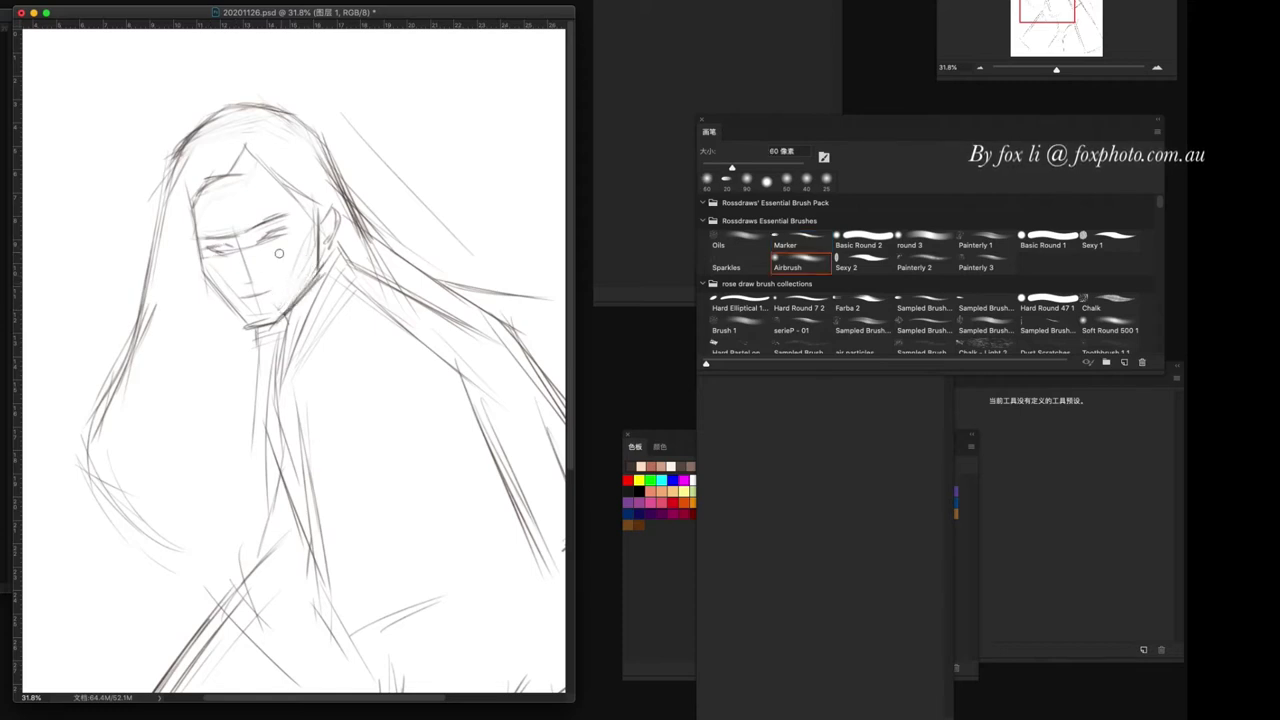
key(comma)
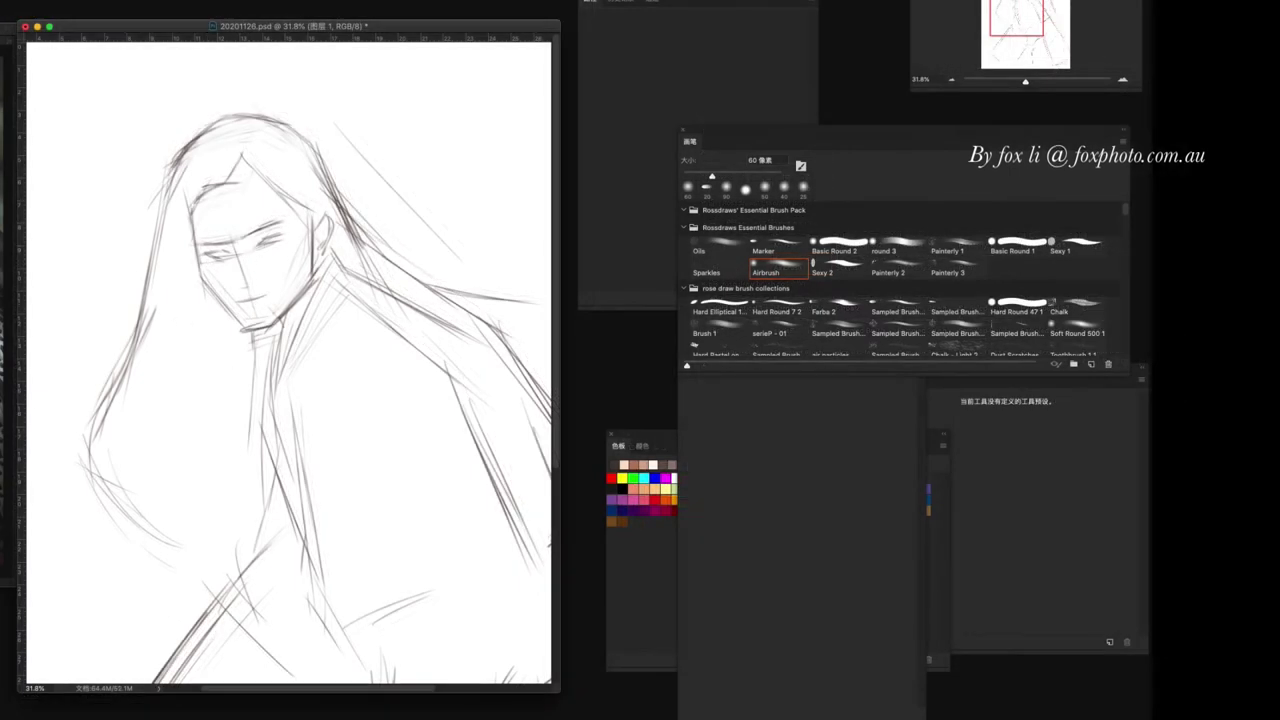
mouse_move(224, 114)
mouse_down()
mouse_move(298, 108)
mouse_move(336, 198)
mouse_up()
drag(276, 106, 326, 150)
key(period)
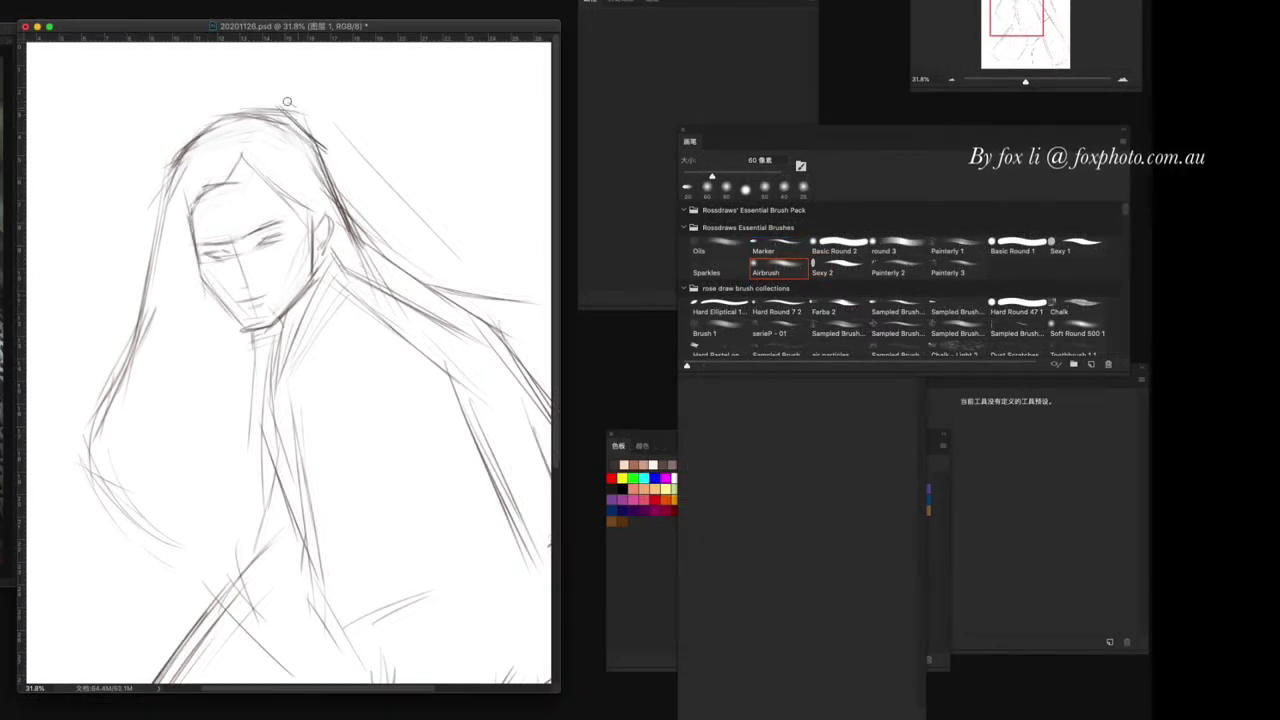
key(comma)
- Refine the right eye, add a dark hair strand, and sketch the neck and collar lines
drag(248, 242, 298, 233)
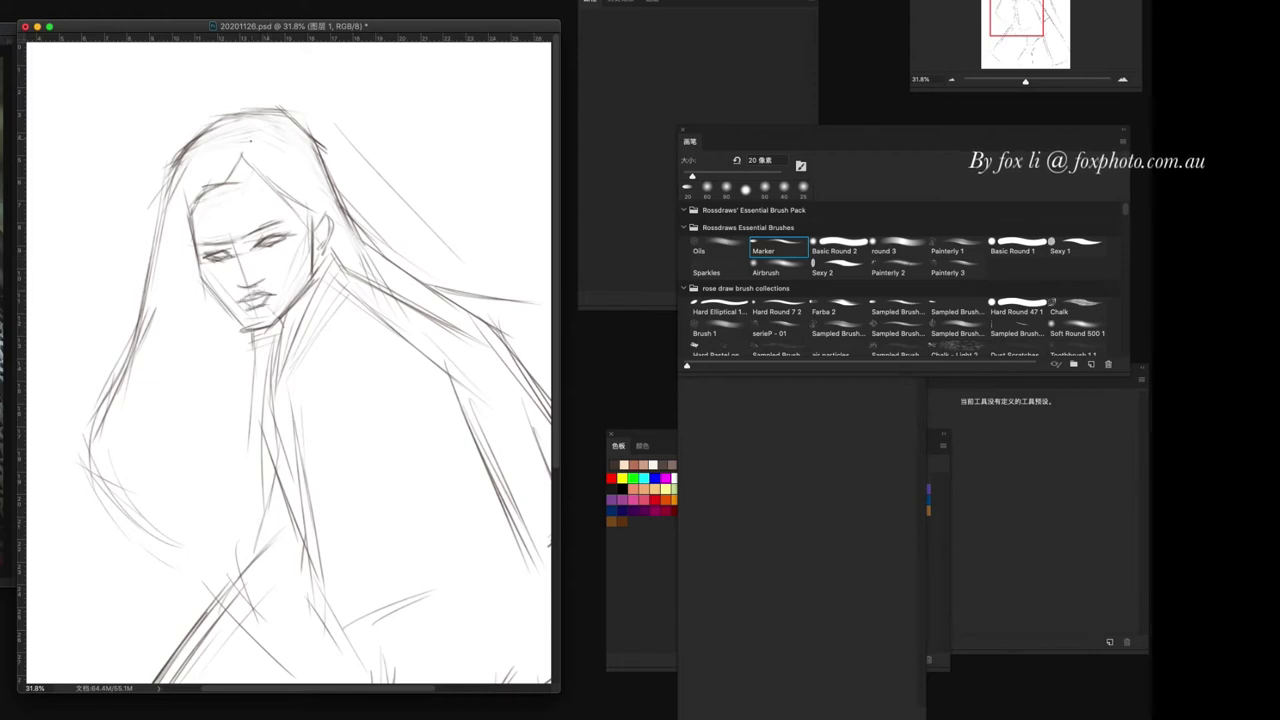
key(period)
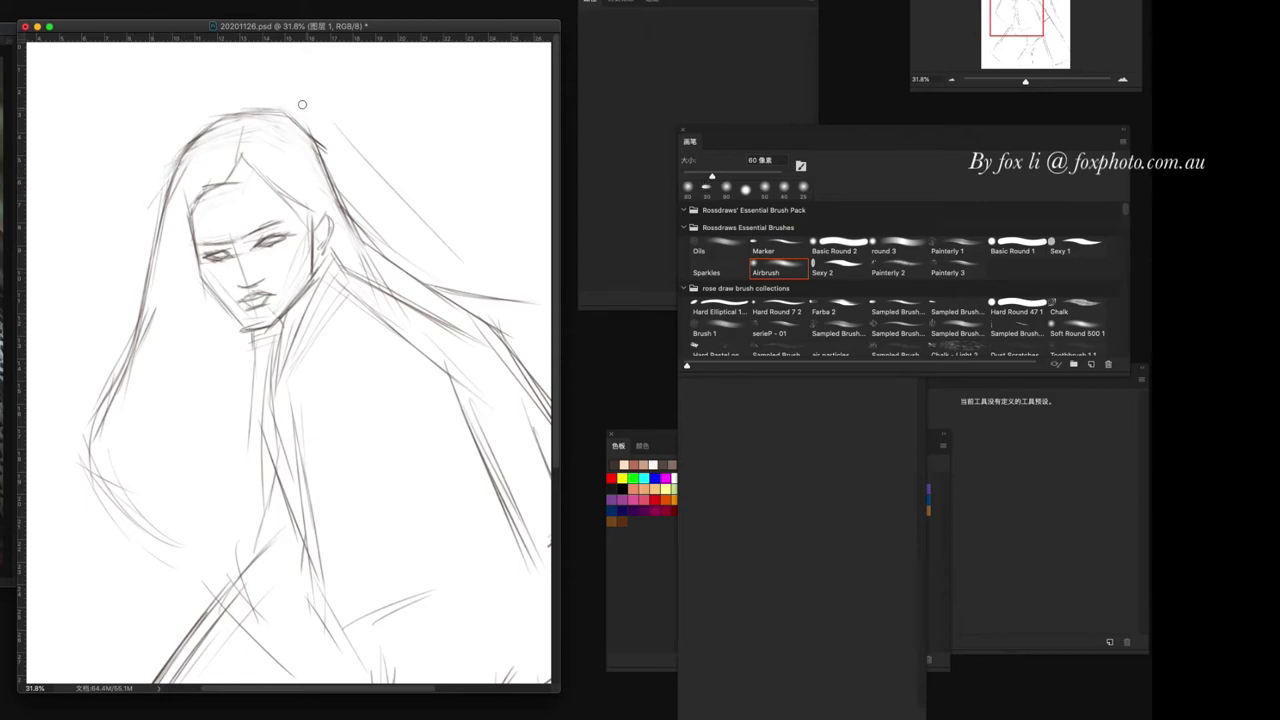
key(comma)
drag(300, 212, 376, 230)
mouse_move(318, 275)
mouse_down()
mouse_move(274, 370)
mouse_move(284, 346)
mouse_up()
drag(310, 298, 268, 392)
drag(338, 270, 304, 318)
drag(326, 286, 278, 374)
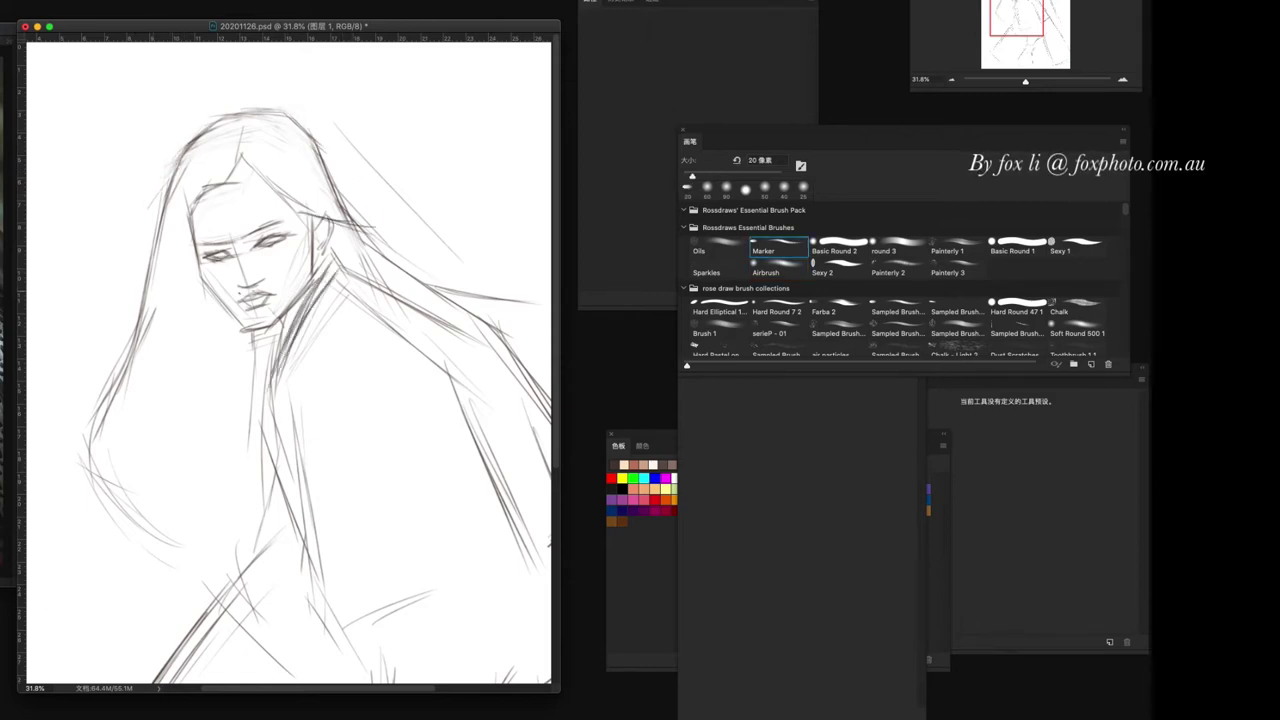
- Darken the left eye and add short strokes near the neck
key(period)
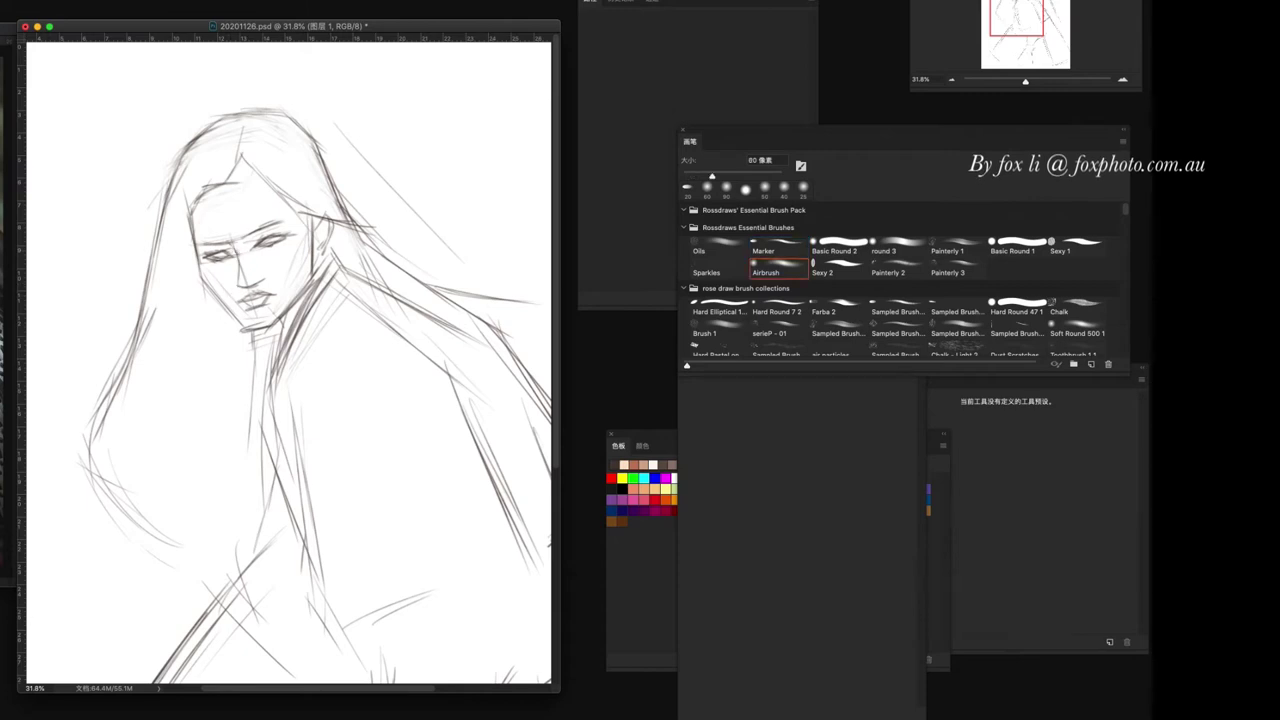
key(comma)
drag(220, 250, 238, 260)
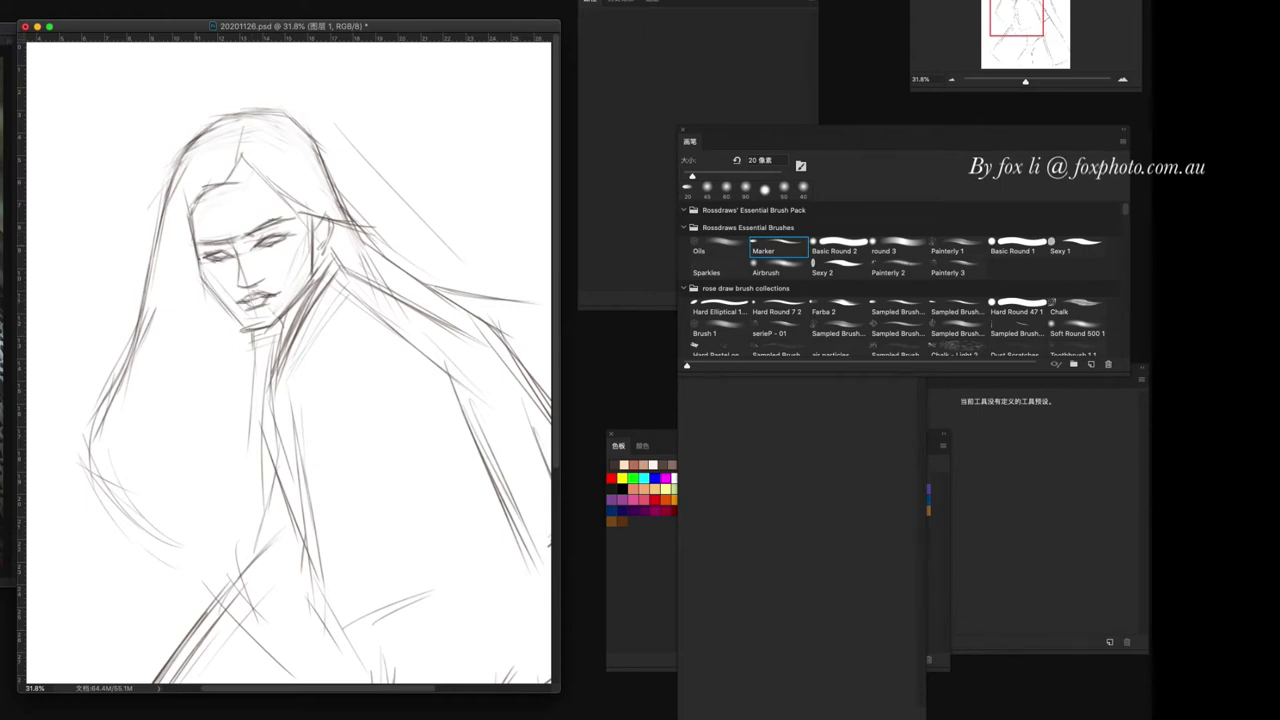
drag(316, 216, 294, 308)
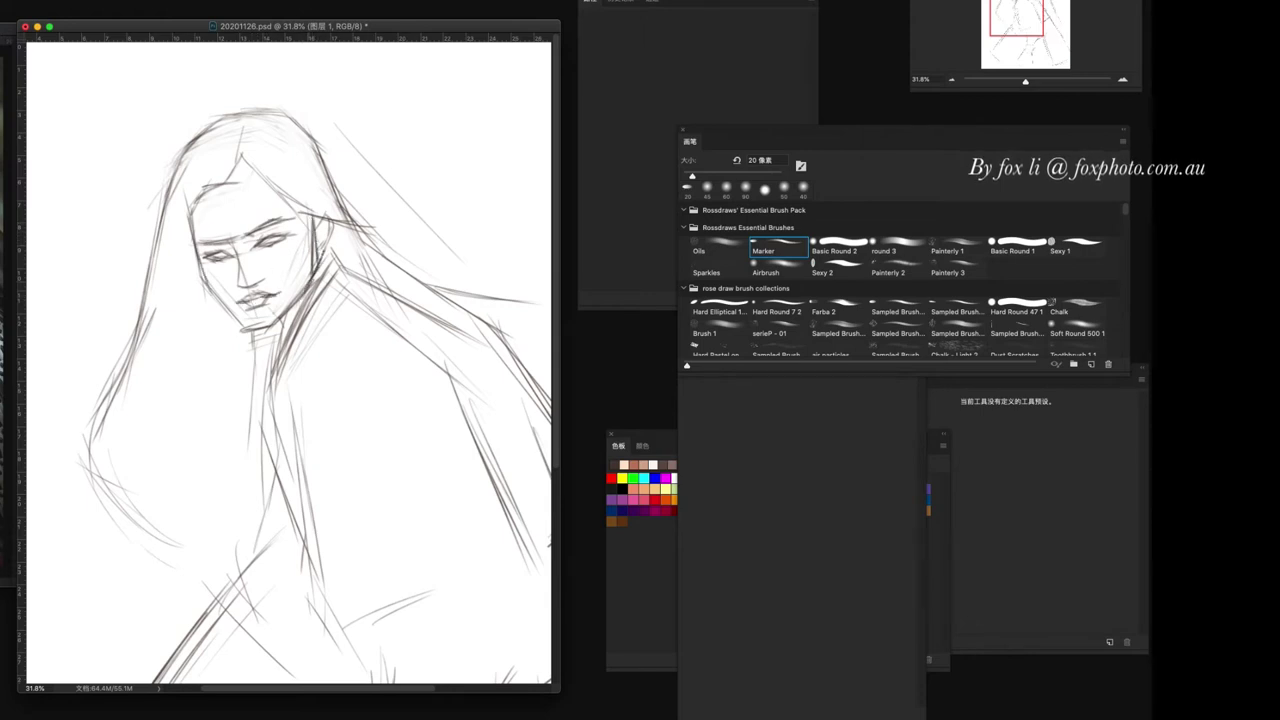
click(766, 268)
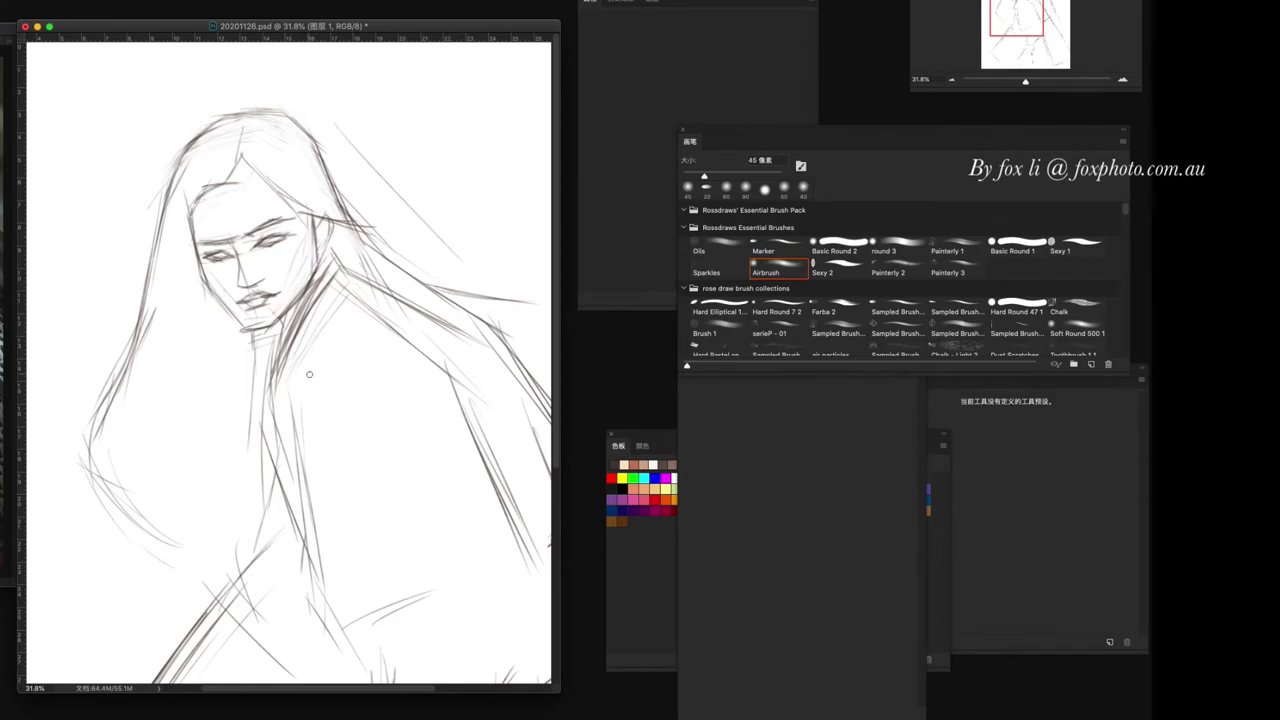
key(comma)
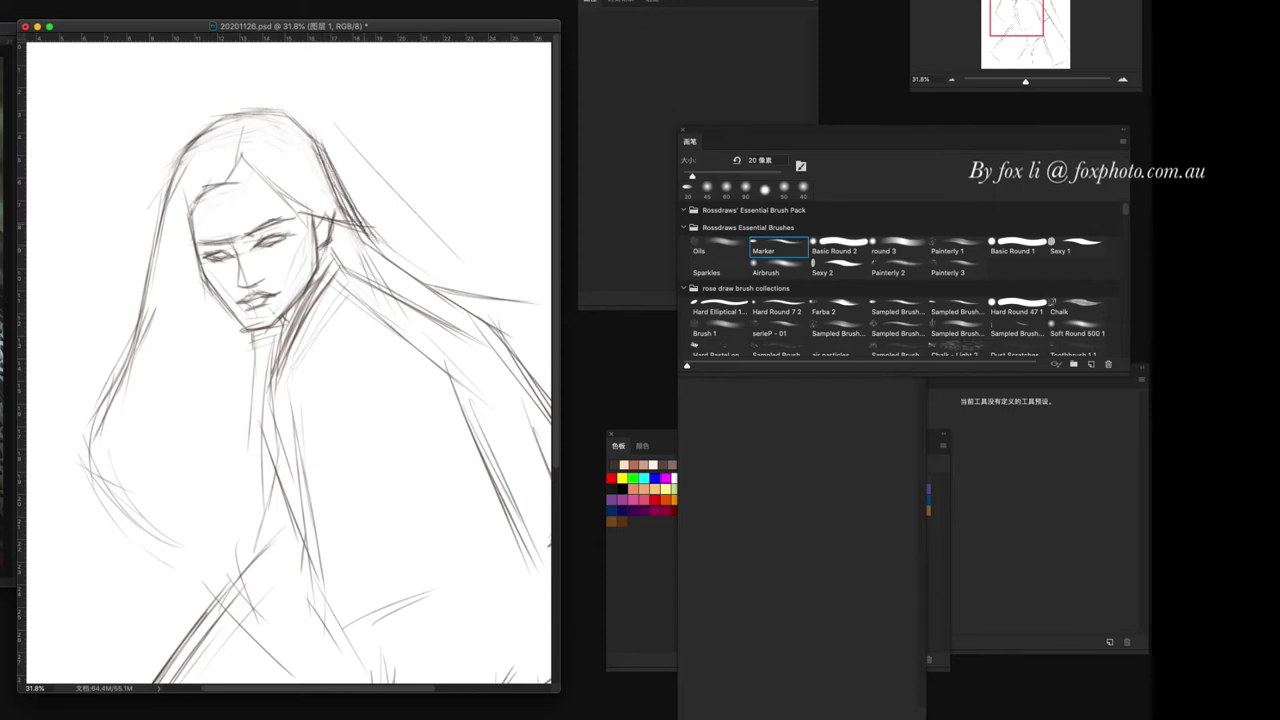
- Erase stray hair strands beside the cheek, then zoom out and shrink the sketch to fit the canvas
key(period)
drag(334, 193, 383, 285)
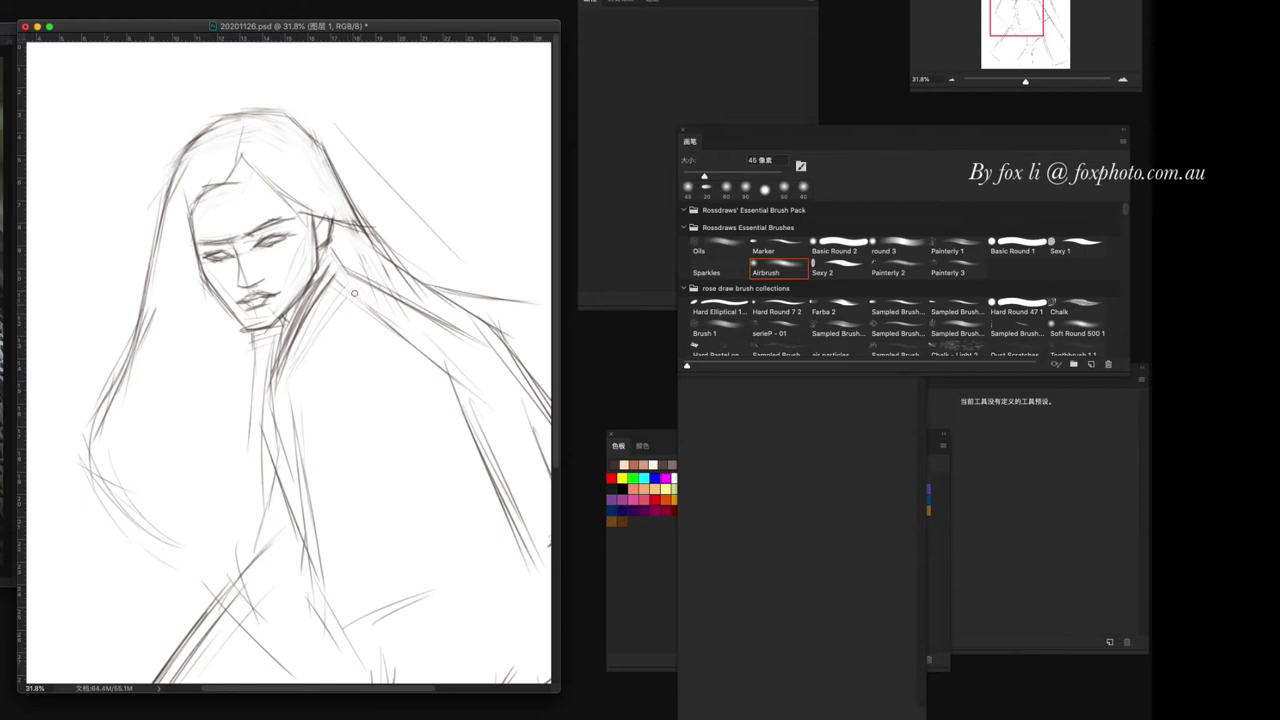
scroll(330, 330, down, 5)
alt+scroll(321, 344, up, 1)
scroll(321, 344, up, 3)
alt+scroll(321, 344, up, 1)
key(comma)
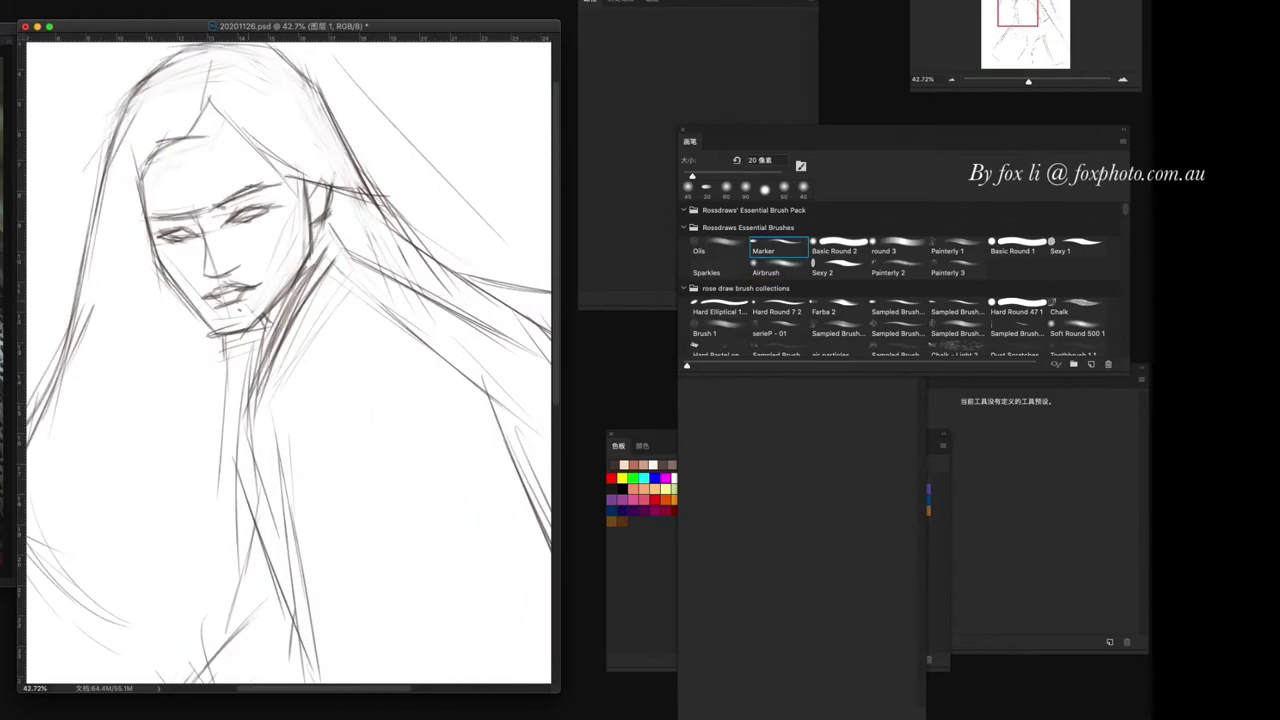
key(e)
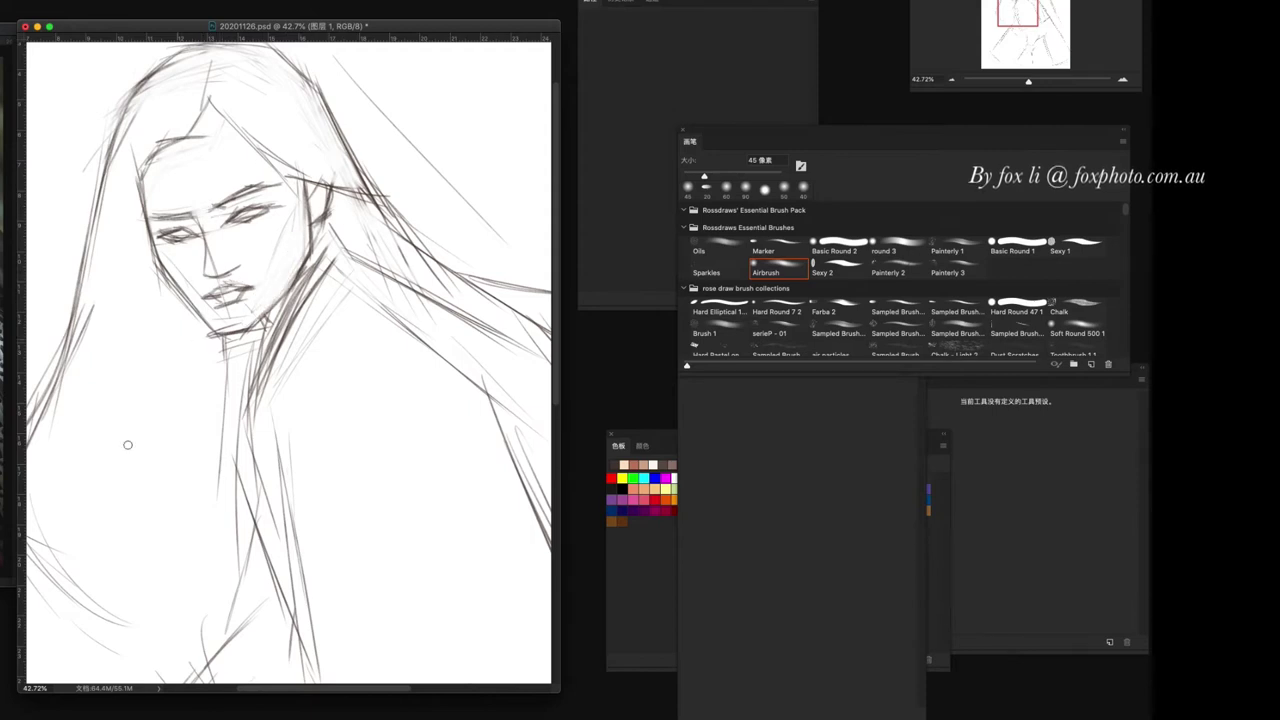
key(b)
key(e)
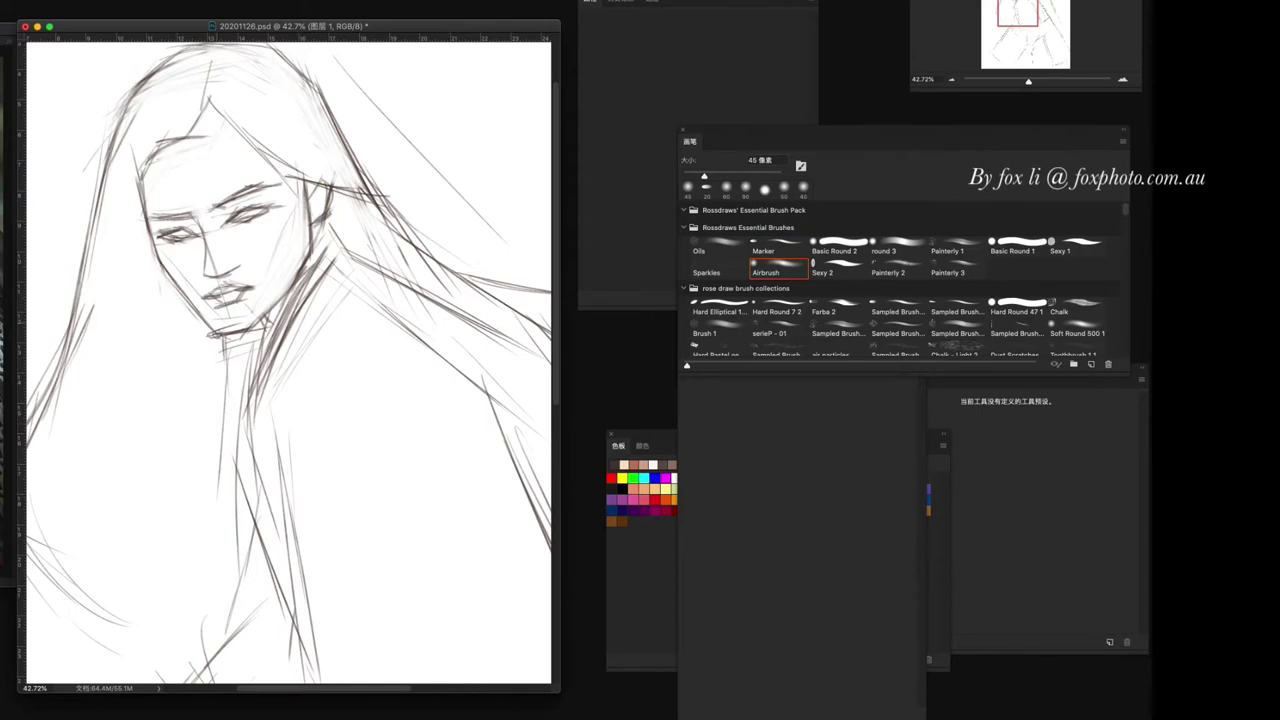
scroll(224, 340, down, 3)
key(ctrl+t)
drag(371, 423, 494, 466)
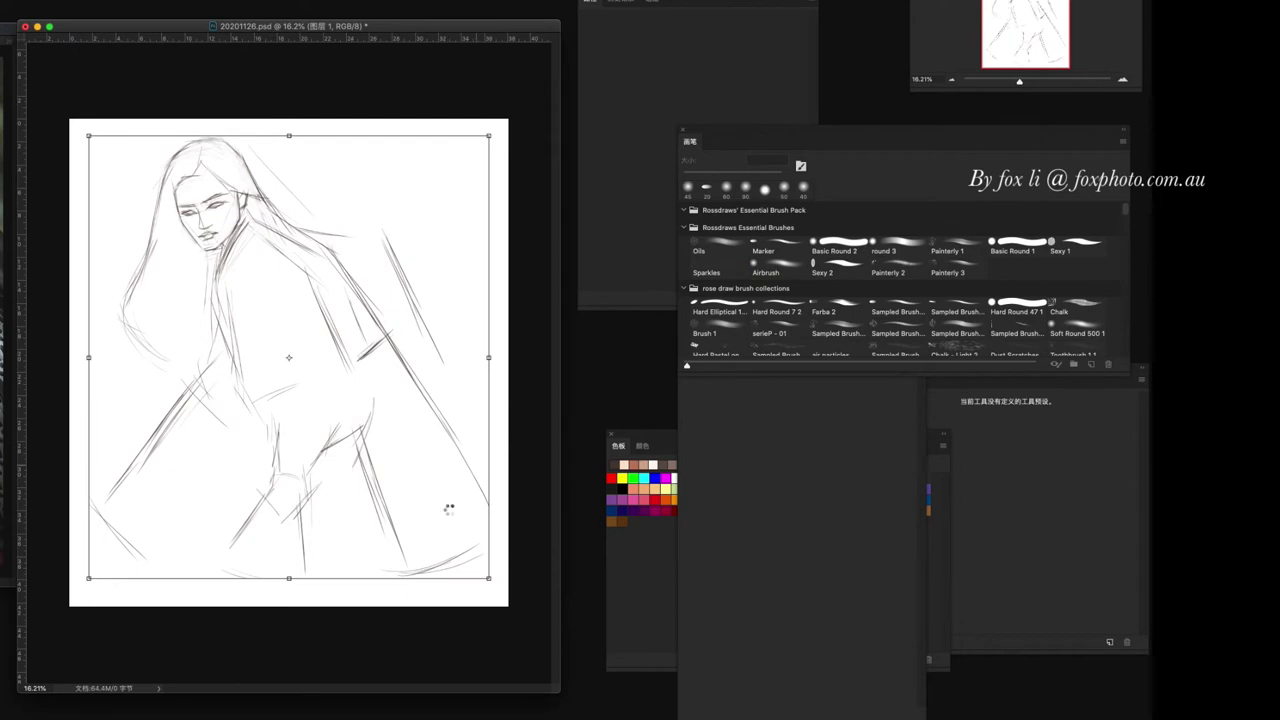
- Apply the resized sketch and rough in the lower-left curve, hand, body side, waist and arm
key(Return)
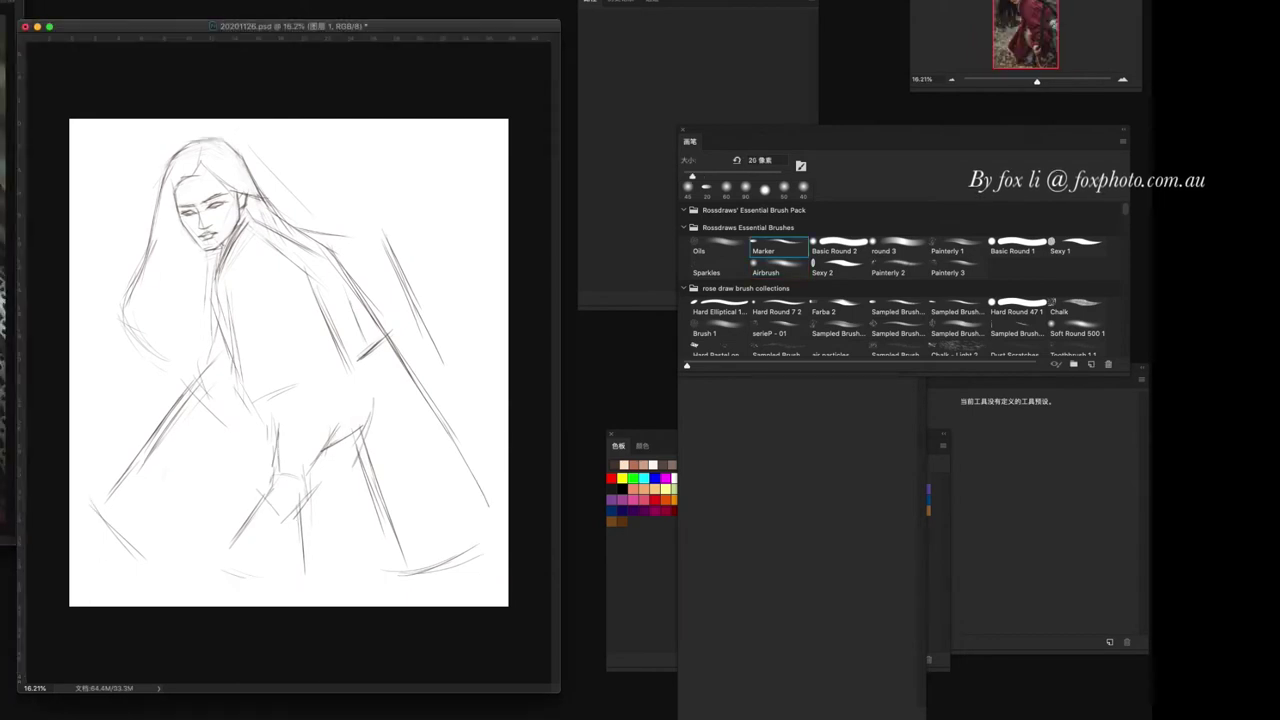
mouse_move(196, 400)
mouse_down()
mouse_move(134, 588)
mouse_move(236, 602)
mouse_up()
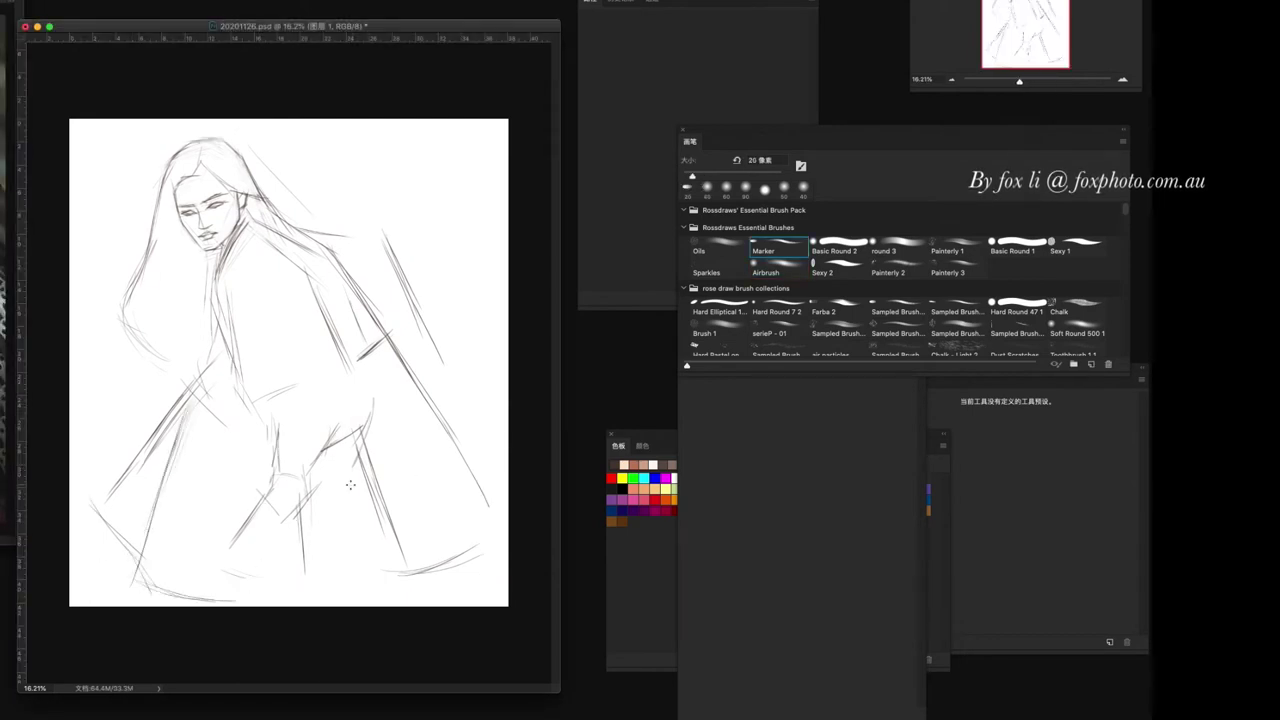
mouse_move(285, 493)
mouse_down()
mouse_move(290, 506)
mouse_move(310, 500)
mouse_up()
drag(218, 382, 210, 340)
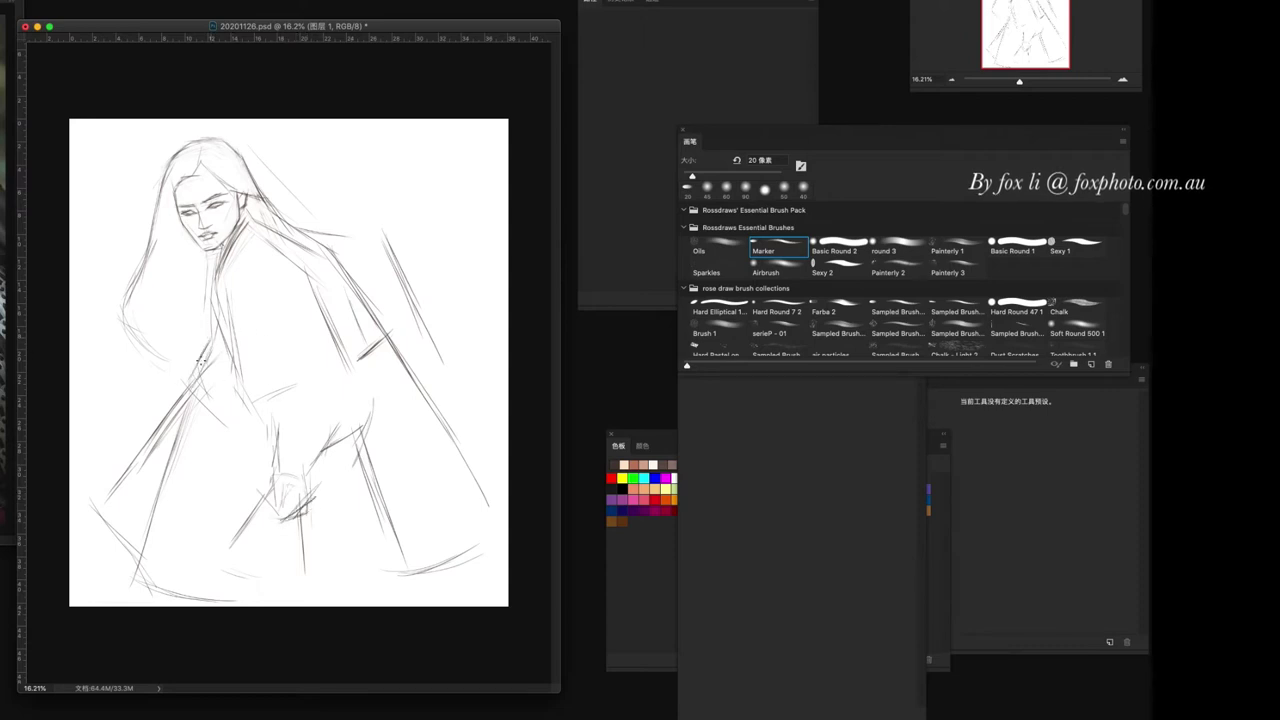
drag(236, 413, 252, 390)
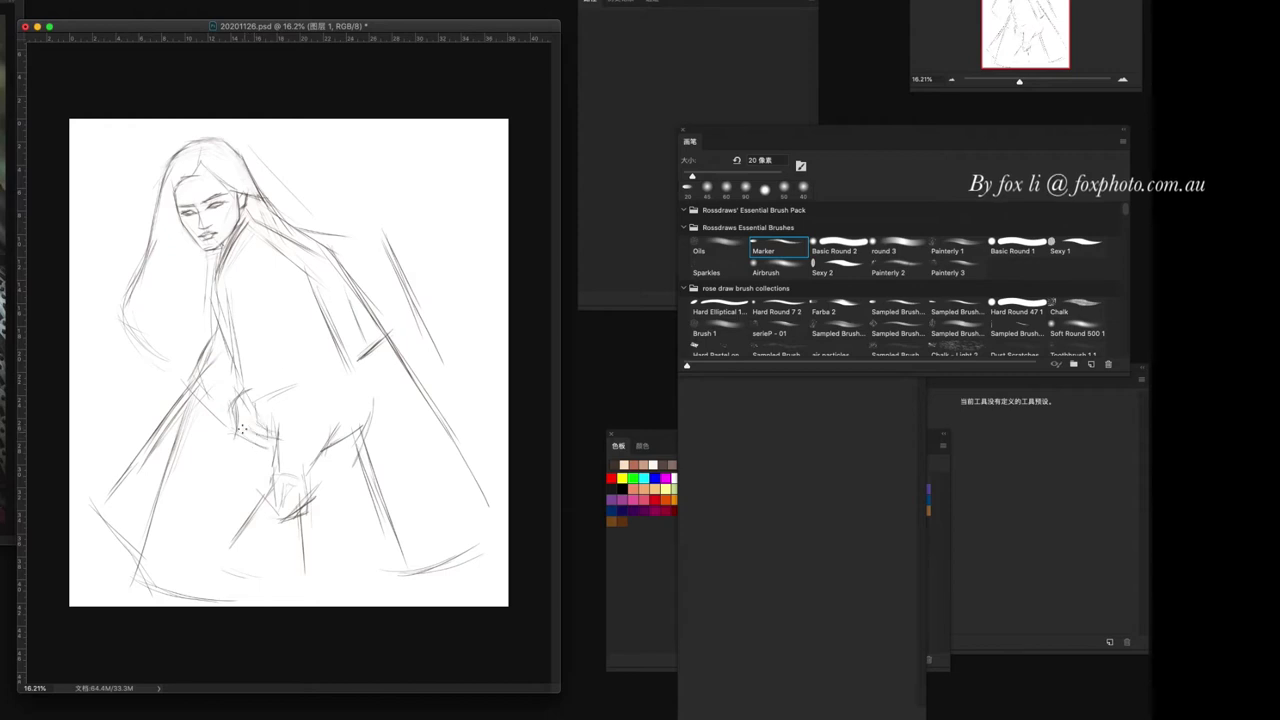
mouse_move(225, 393)
mouse_down()
mouse_move(250, 345)
mouse_move(270, 432)
mouse_up()
- Draw the hip and back curve and torso-shoulder lines, then lighten part of the shoulder stroke
drag(320, 488, 335, 395)
mouse_move(355, 455)
mouse_down()
mouse_move(360, 382)
mouse_move(260, 335)
mouse_up()
mouse_move(346, 246)
mouse_down()
mouse_move(284, 230)
mouse_move(360, 270)
mouse_up()
drag(385, 335, 367, 288)
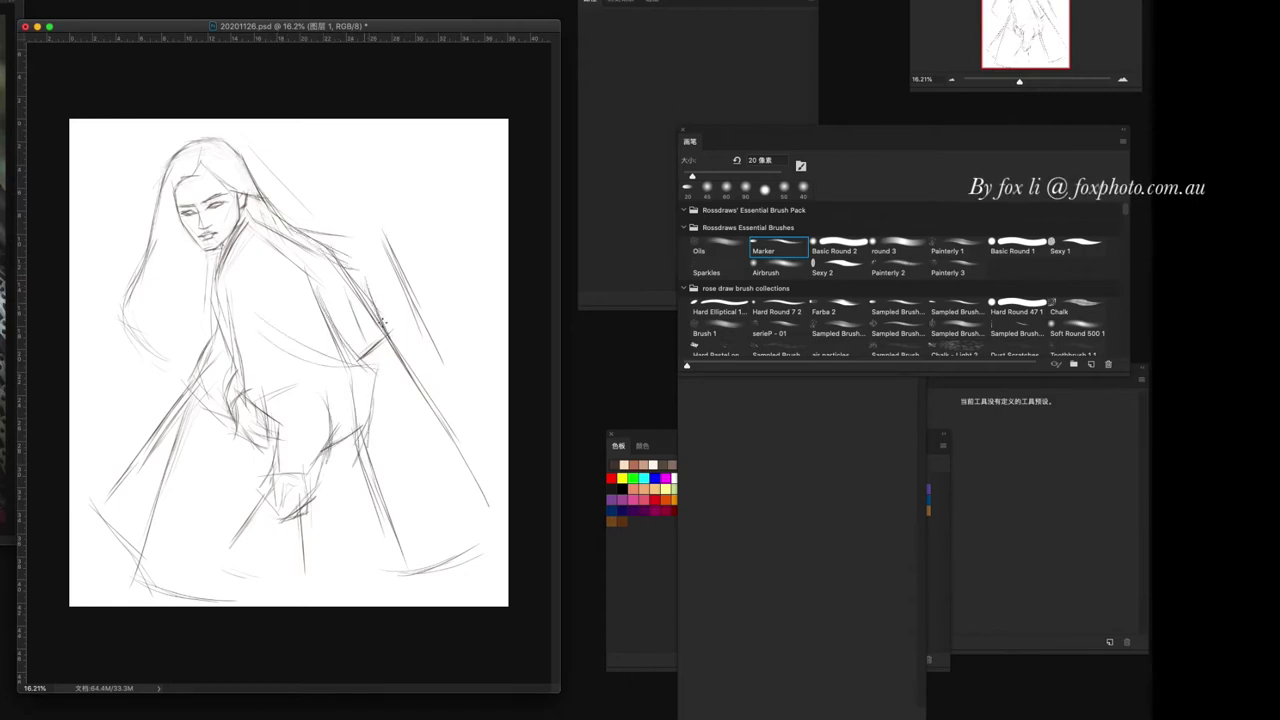
key(e)
drag(358, 308, 362, 334)
key(b)
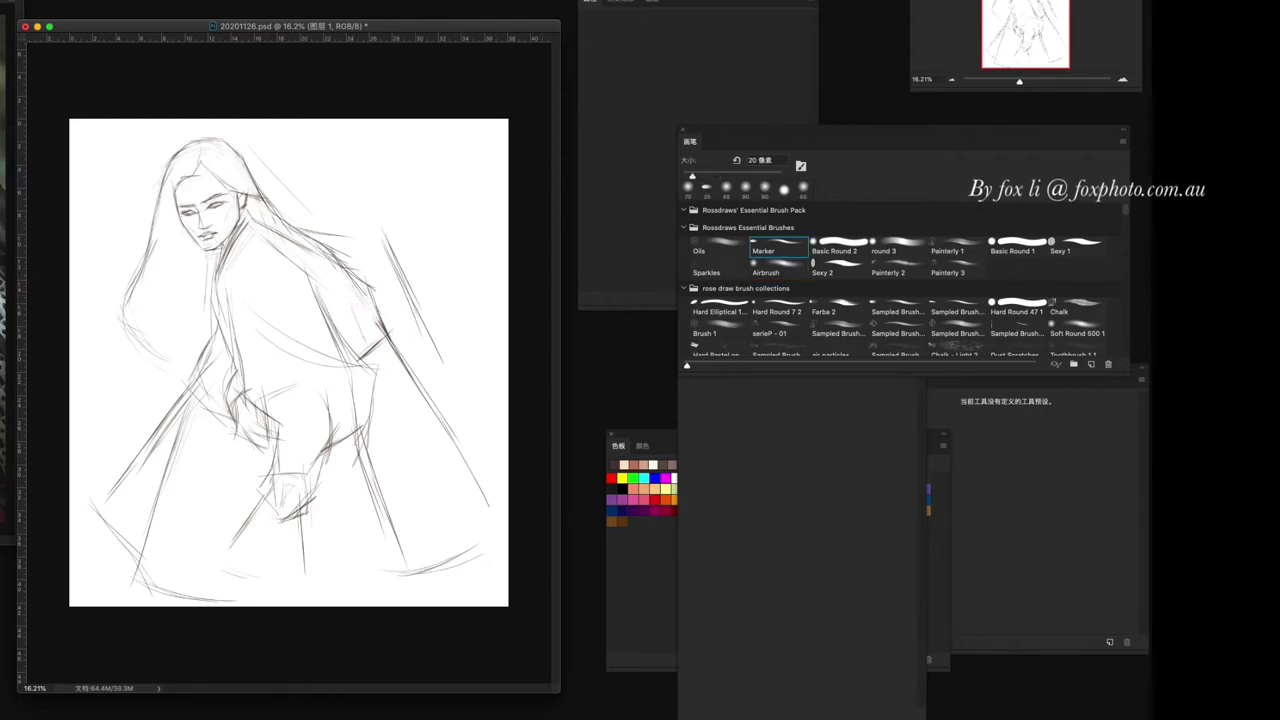
- Add long diagonal cloak folds down the figure's right side, softening some and extending the lower right
mouse_move(300, 242)
mouse_down()
mouse_move(376, 282)
mouse_move(414, 358)
mouse_up()
drag(376, 284, 446, 402)
drag(400, 330, 508, 498)
drag(376, 290, 490, 505)
key(e)
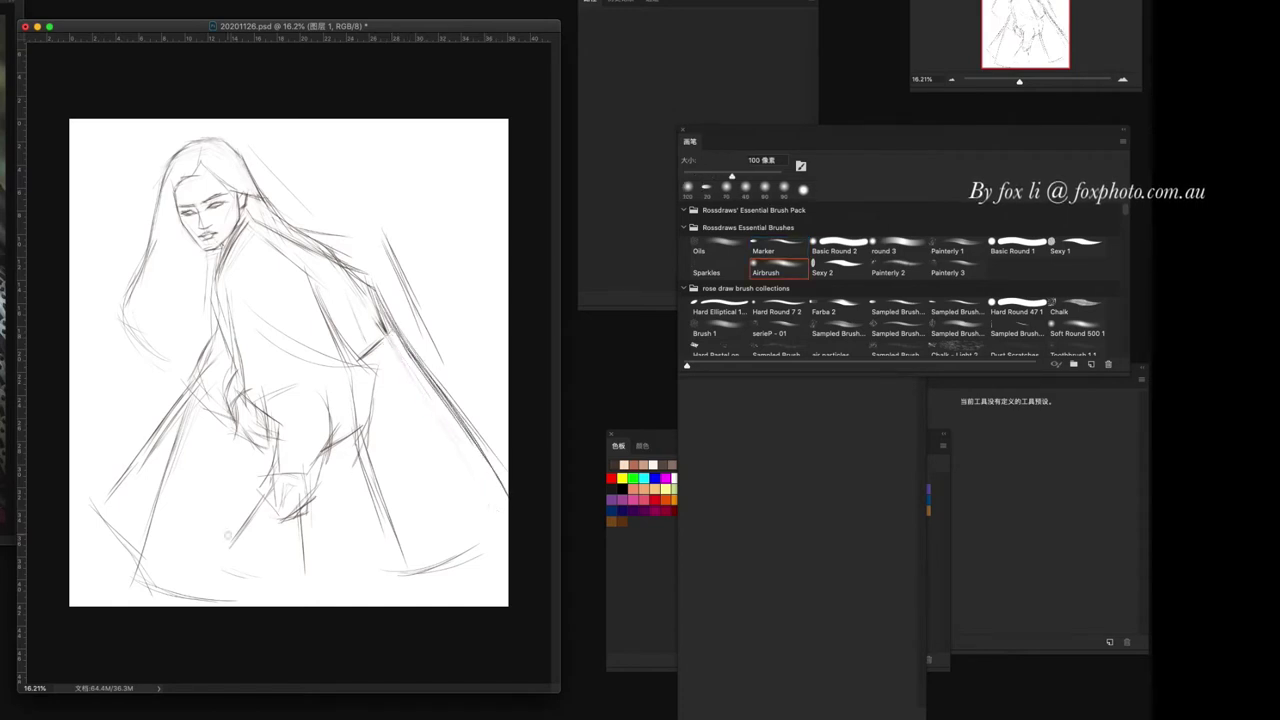
drag(558, 692, 576, 710)
key(b)
drag(370, 466, 440, 620)
drag(398, 526, 430, 618)
- Scale the sketch down further and shift it lower on the canvas
key(ctrl+t)
drag(524, 622, 491, 571)
drag(376, 384, 394, 405)
key(Return)
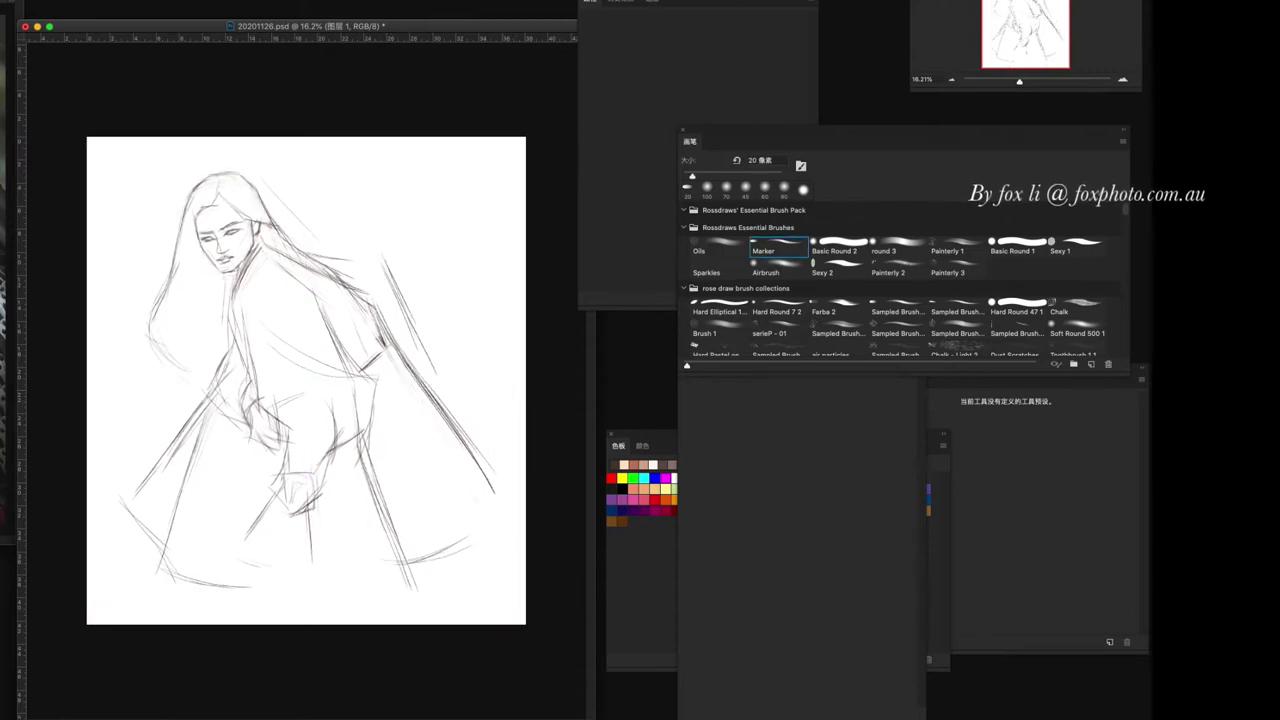
- Sketch the lower figure lines, the skirt's right fold and the lower-left and bottom hem
drag(306, 522, 296, 620)
drag(390, 526, 430, 620)
drag(450, 432, 524, 550)
mouse_move(300, 503)
mouse_down()
mouse_move(232, 590)
mouse_move(312, 606)
mouse_up()
mouse_move(131, 502)
mouse_down()
mouse_move(122, 522)
mouse_move(162, 570)
mouse_up()
drag(316, 605, 253, 606)
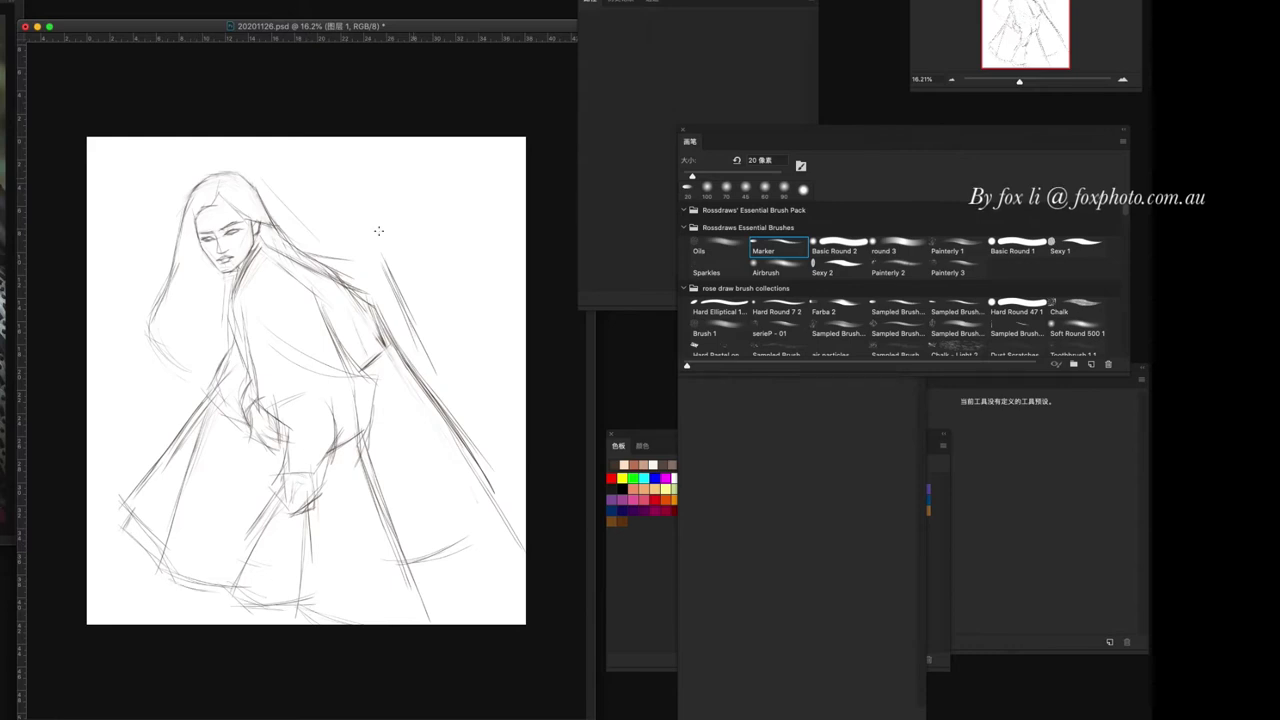
scroll(378, 231, up, 5)
scroll(300, 250, up, 2)
scroll(300, 250, up, 1)
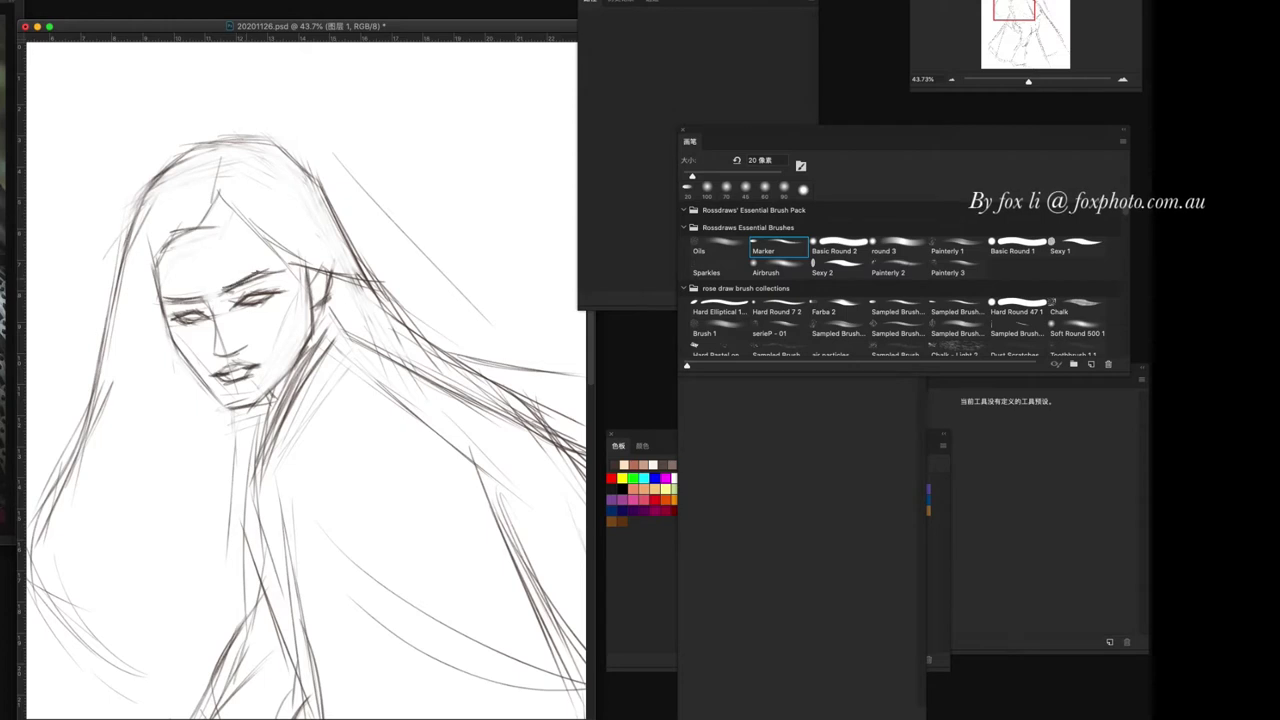
- Add hair beside the face, the centre parting, and a darker head-top and left hair outline
mouse_move(245, 205)
mouse_down()
mouse_move(300, 265)
mouse_move(352, 272)
mouse_up()
key(e)
drag(245, 225, 288, 265)
key(b)
drag(228, 188, 202, 232)
drag(222, 150, 220, 192)
drag(174, 158, 252, 133)
key(ctrl+z)
drag(184, 149, 125, 226)
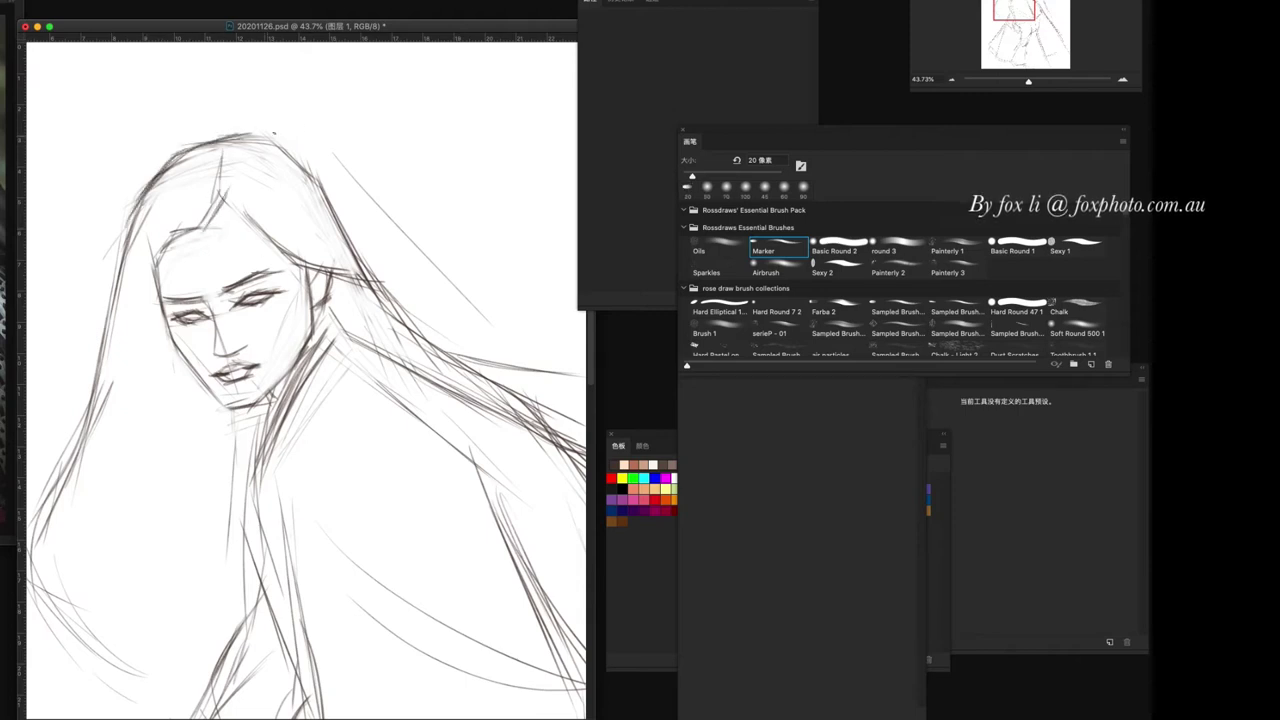
- Darken the right eye's upper lid and strengthen the right jaw under the chin
key(b)
scroll(390, 519, down, 2)
scroll(390, 519, up, 2)
key(b)
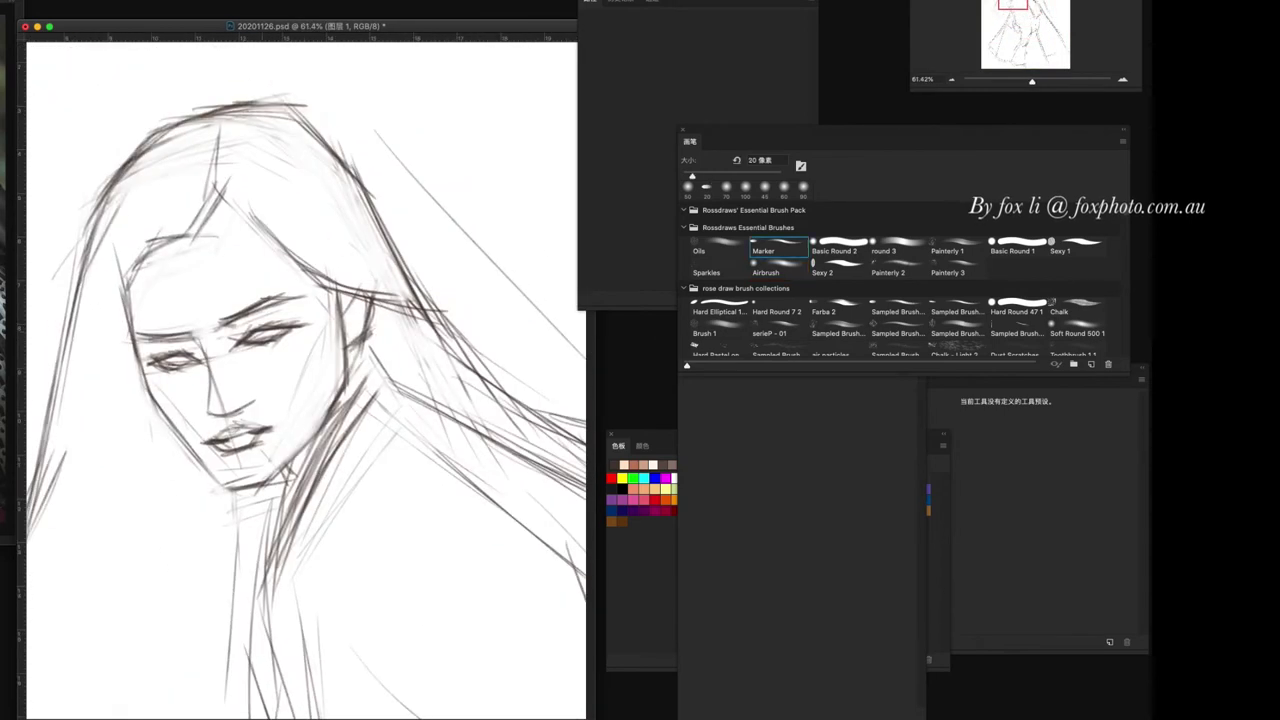
drag(242, 344, 298, 331)
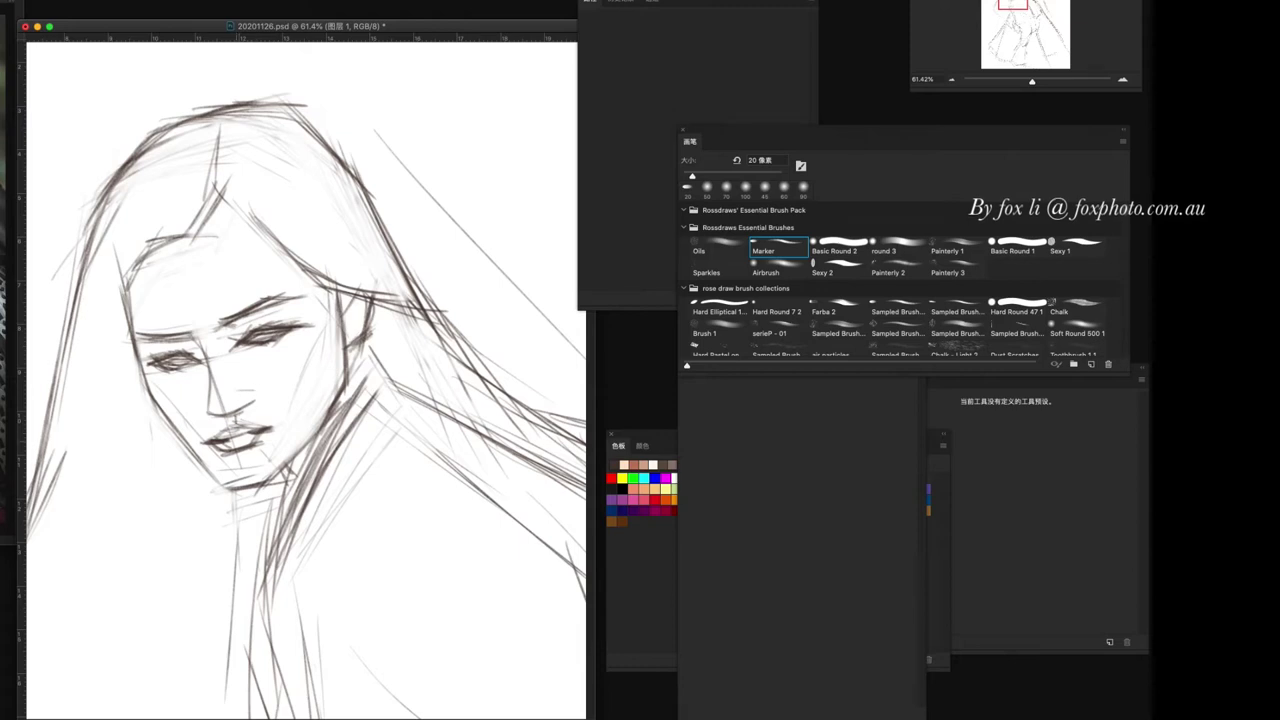
mouse_move(316, 438)
mouse_down()
mouse_move(264, 498)
mouse_move(294, 482)
mouse_up()
key(period)
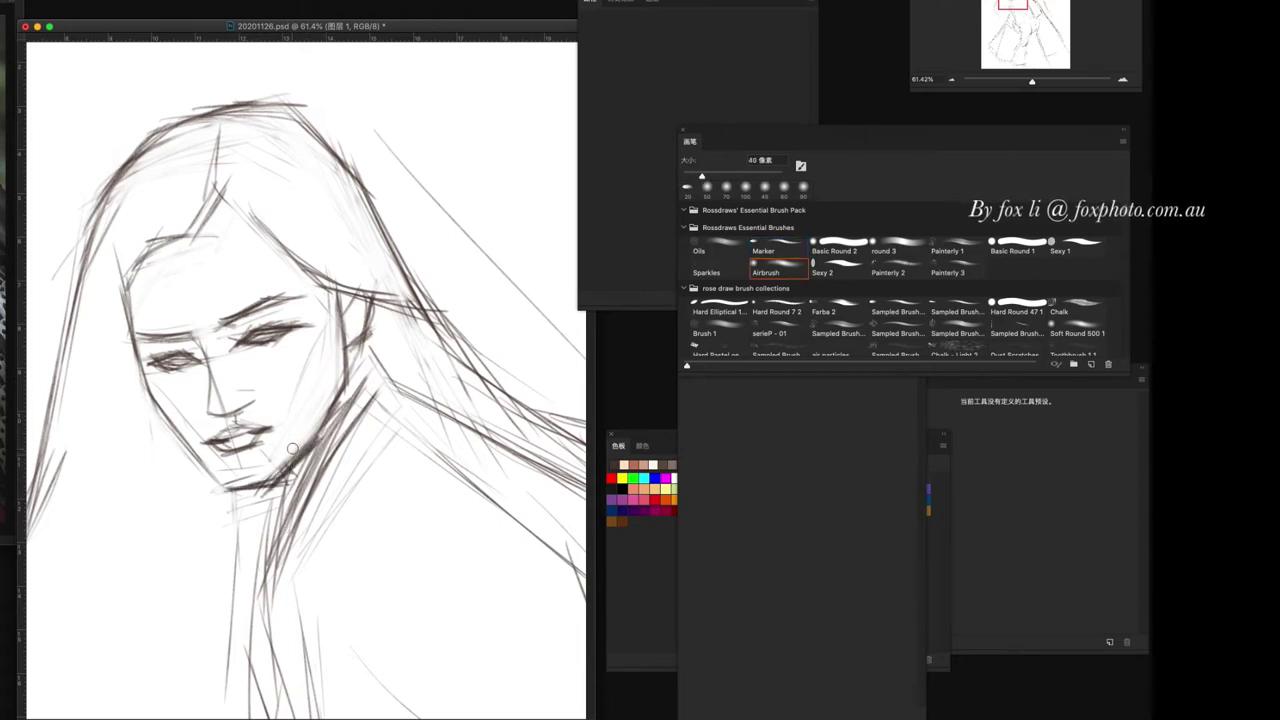
key(comma)
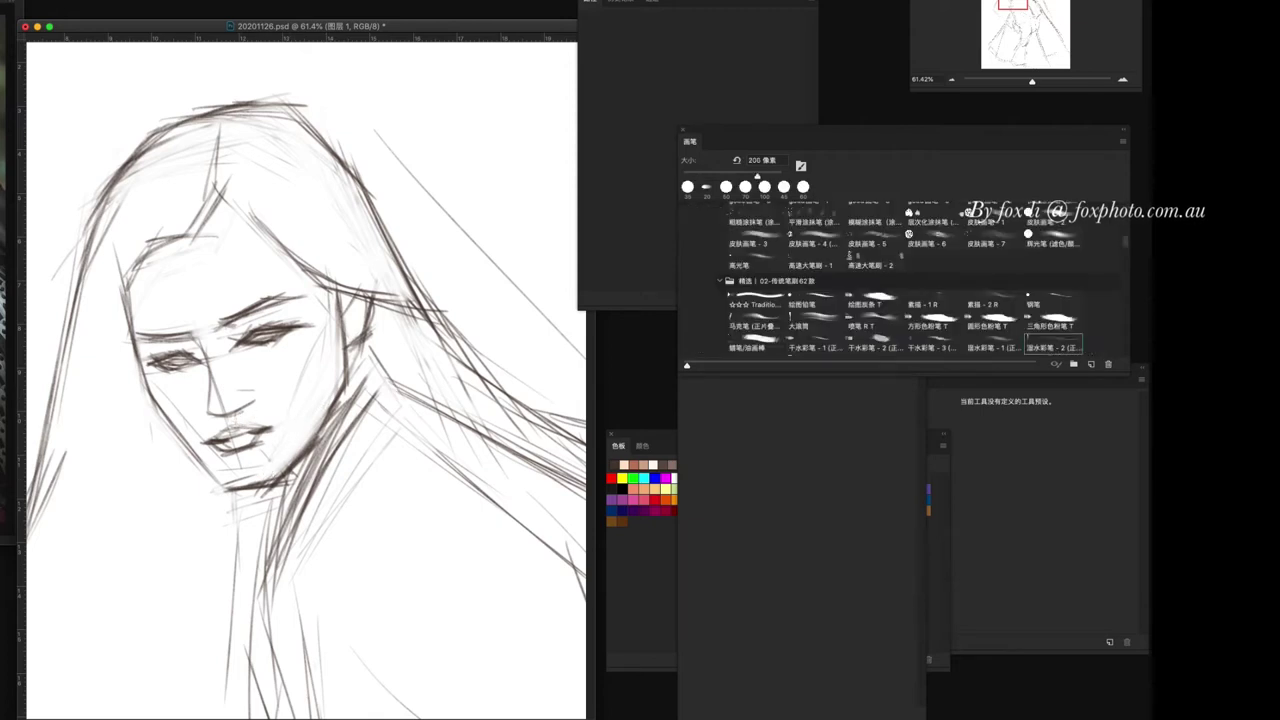
- Add strokes to the lips and check them with a lasso selection, then deselect
mouse_move(228, 432)
mouse_down()
mouse_move(284, 419)
mouse_move(236, 412)
mouse_up()
key(l)
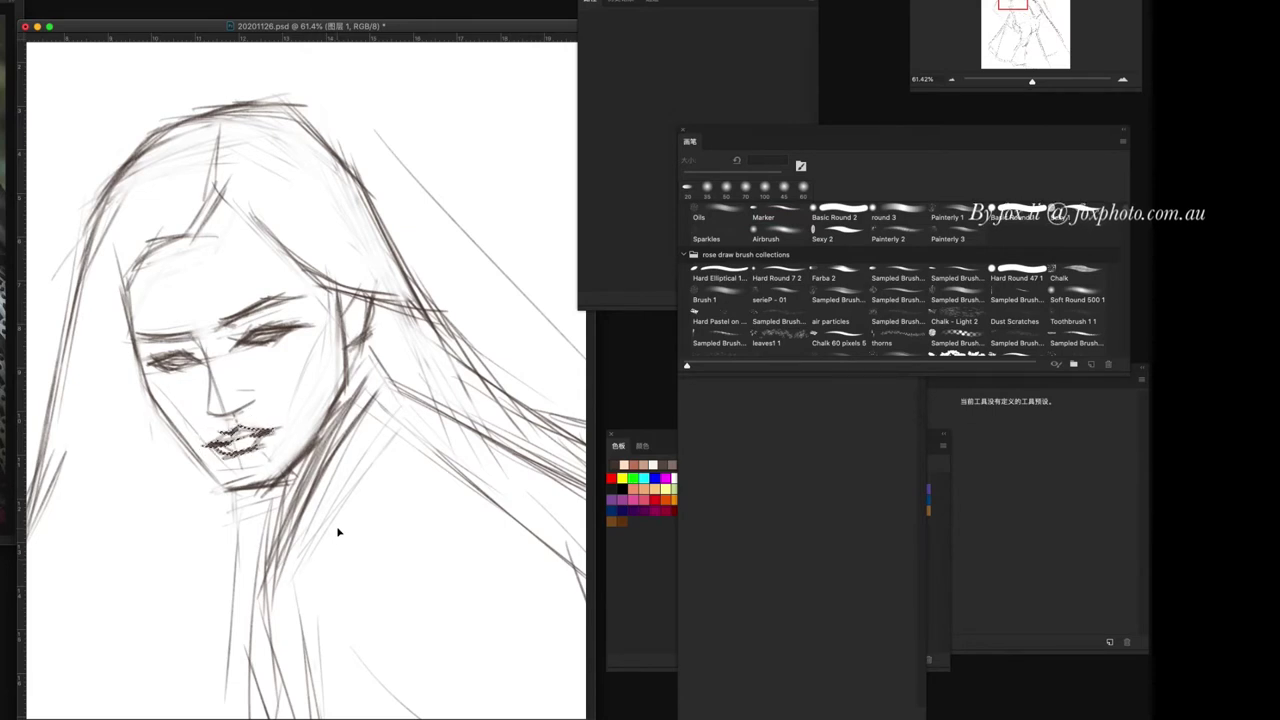
key(ctrl+d)
scroll(330, 500, up, 2)
mouse_move(330, 640)
mouse_down()
mouse_move(320, 461)
mouse_move(350, 626)
mouse_up()
key(b)
key(Return)
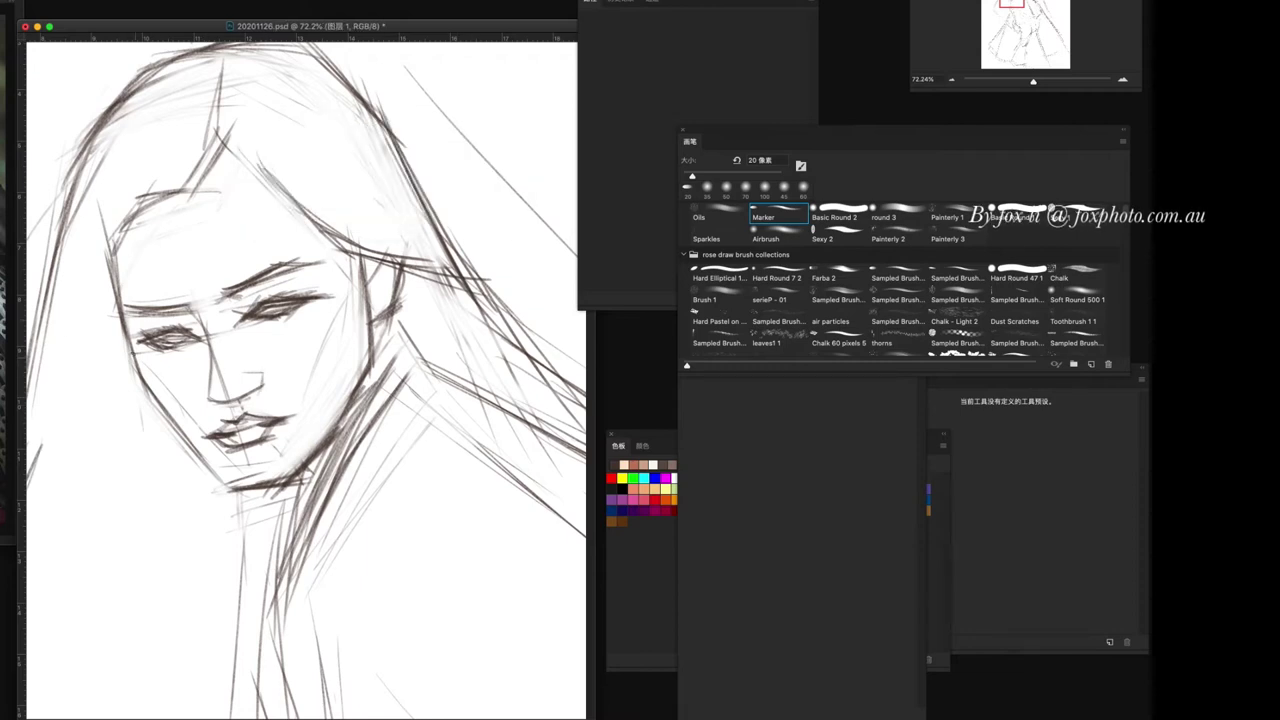
- Darken the jawline and draw neck and shoulder lines below it
mouse_move(211, 479)
mouse_down()
mouse_move(275, 493)
mouse_move(251, 547)
mouse_up()
drag(283, 486, 253, 605)
drag(355, 430, 284, 564)
drag(395, 363, 321, 490)
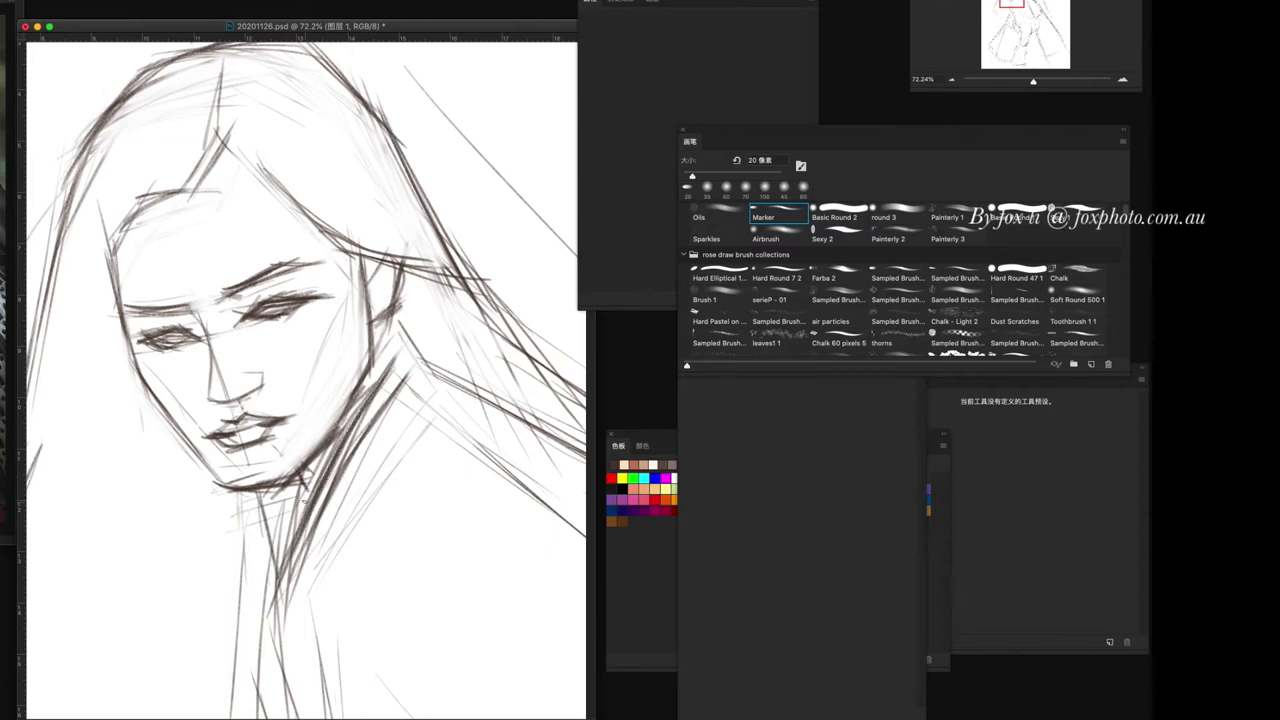
scroll(316, 360, down, 5)
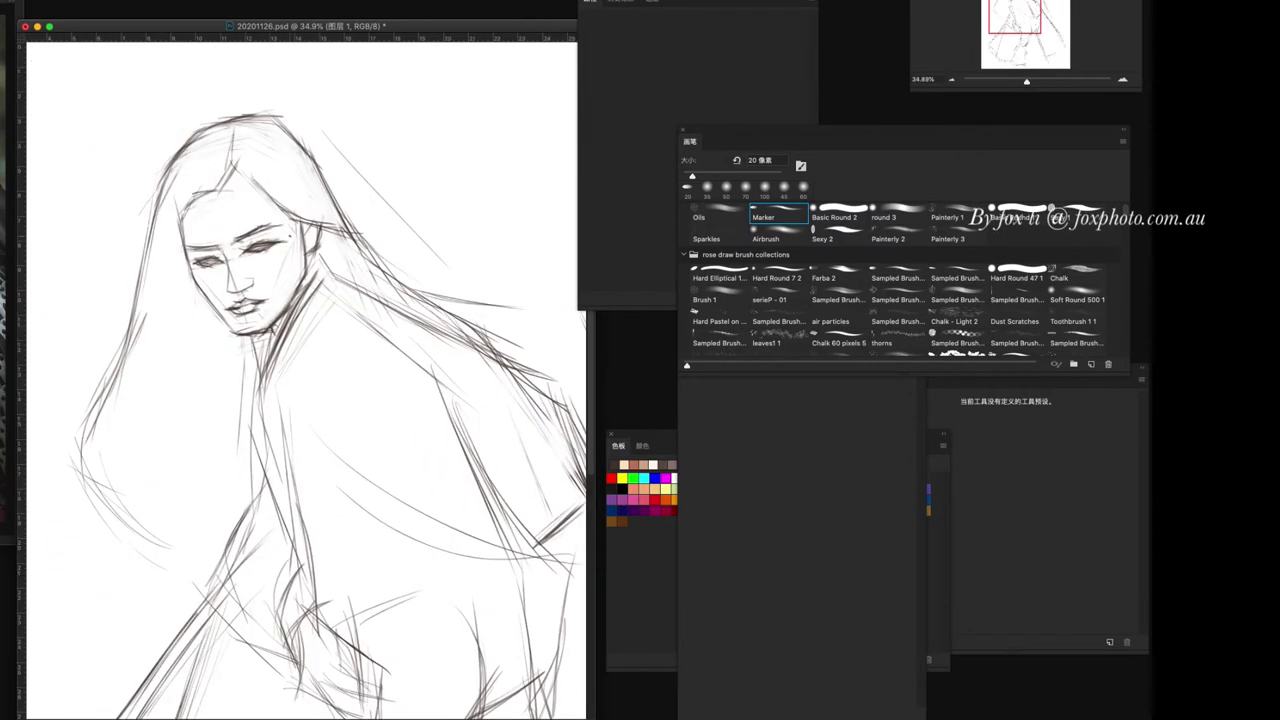
key(period)
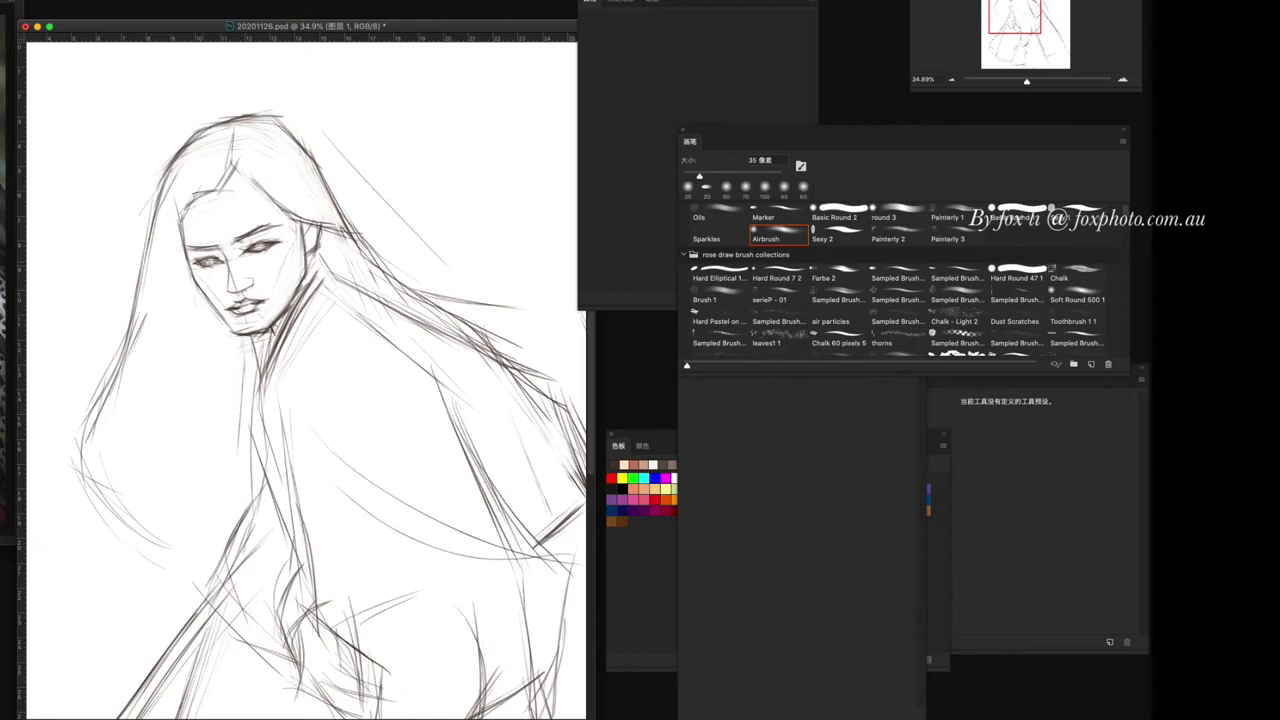
key(comma)
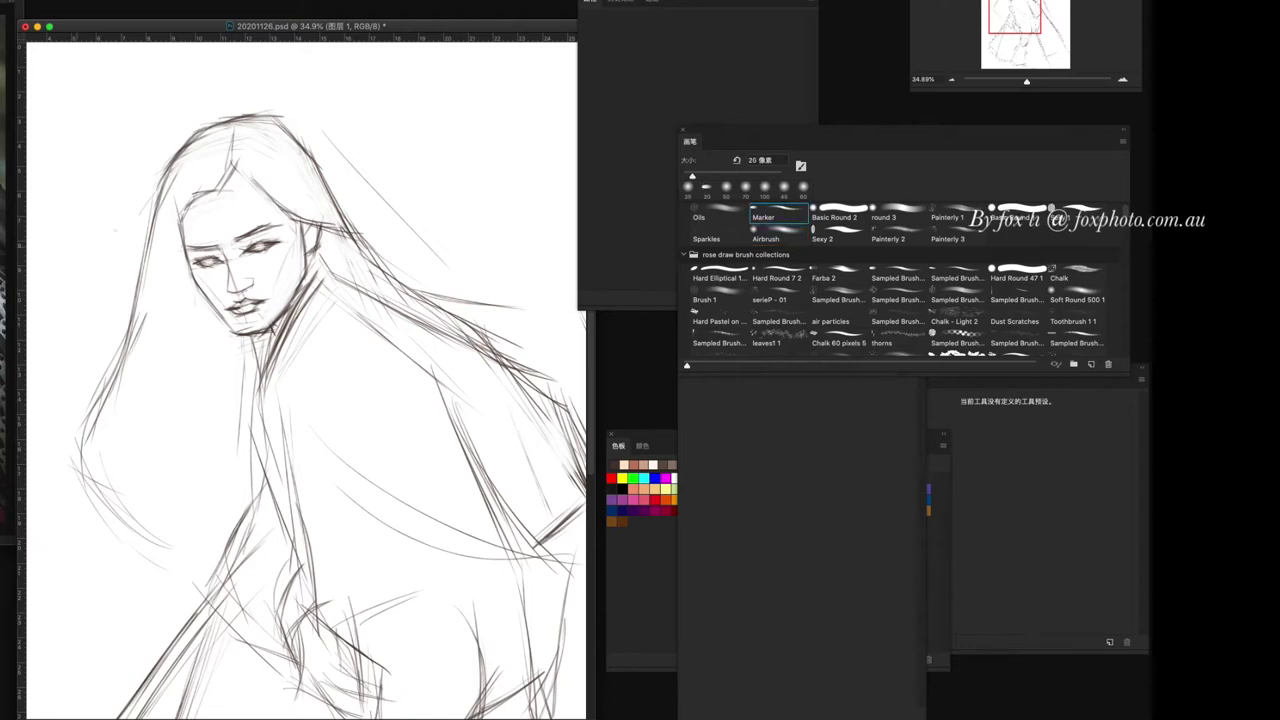
- Darken the hairline, both upper eyelids, the right side of the mouth and near the chin
drag(162, 208, 200, 197)
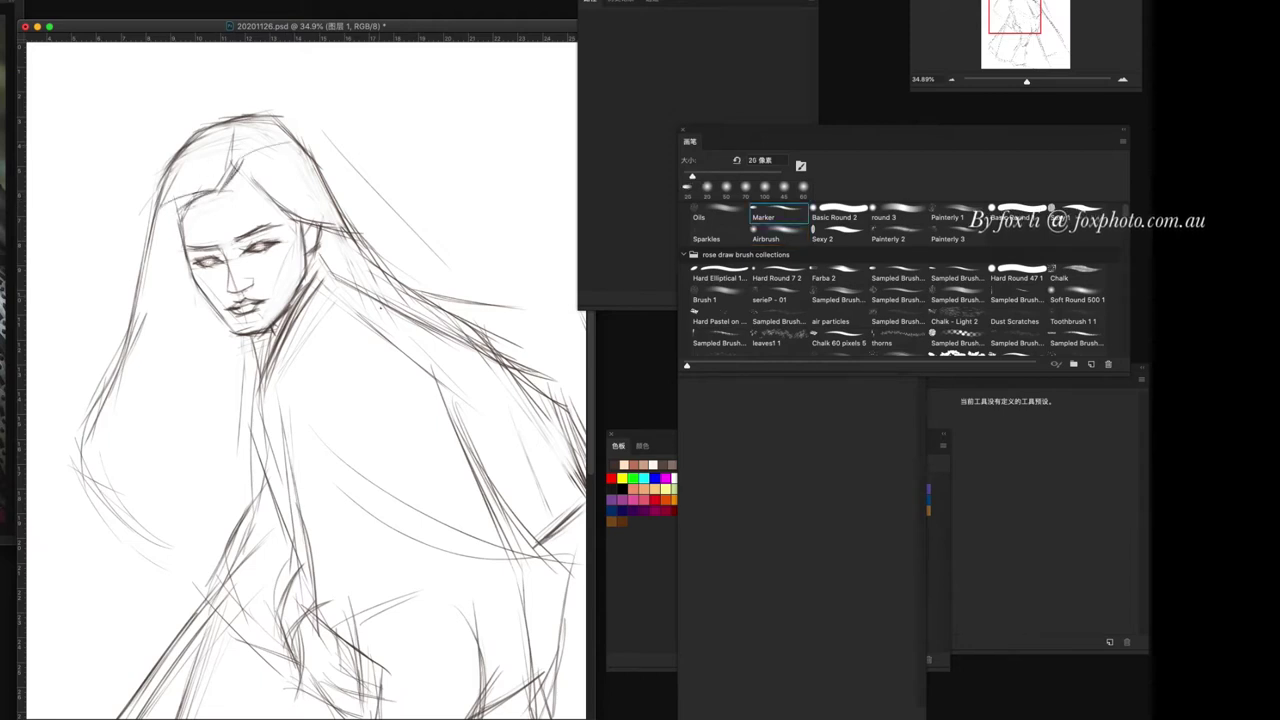
scroll(223, 192, up, 3)
drag(284, 279, 324, 271)
drag(182, 302, 207, 308)
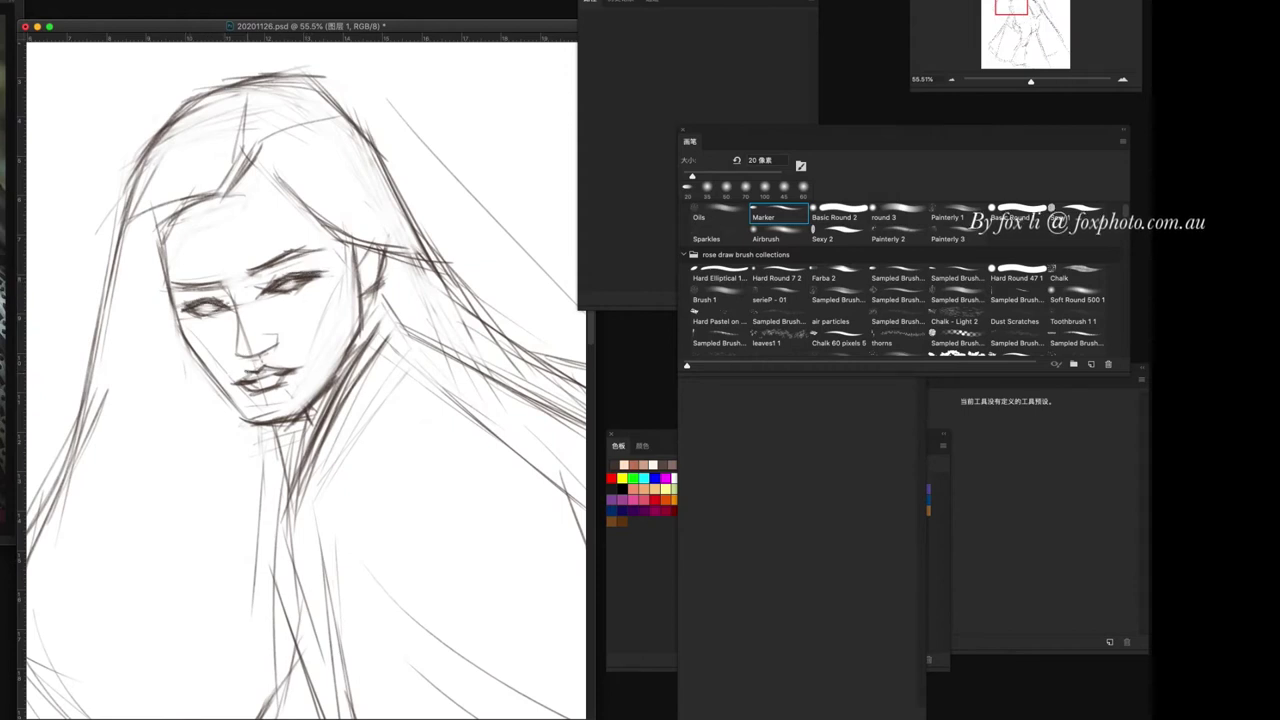
drag(280, 378, 302, 370)
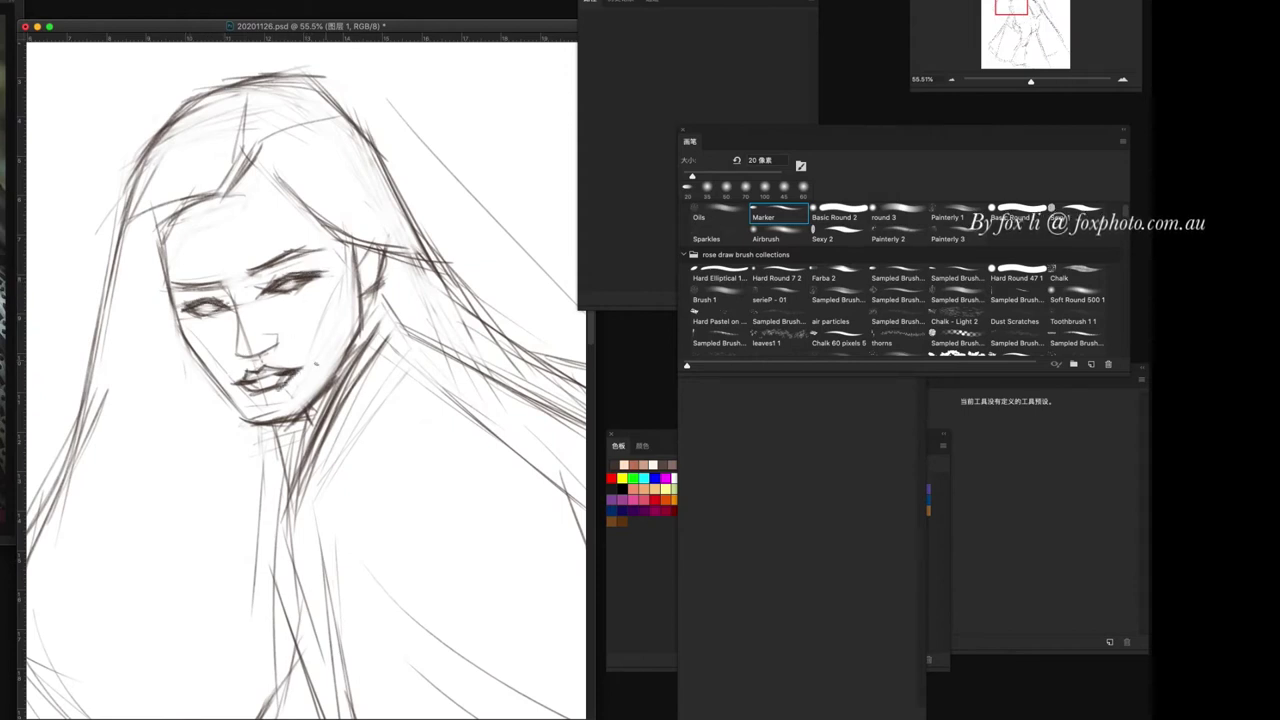
drag(226, 392, 260, 428)
scroll(458, 513, down, 5)
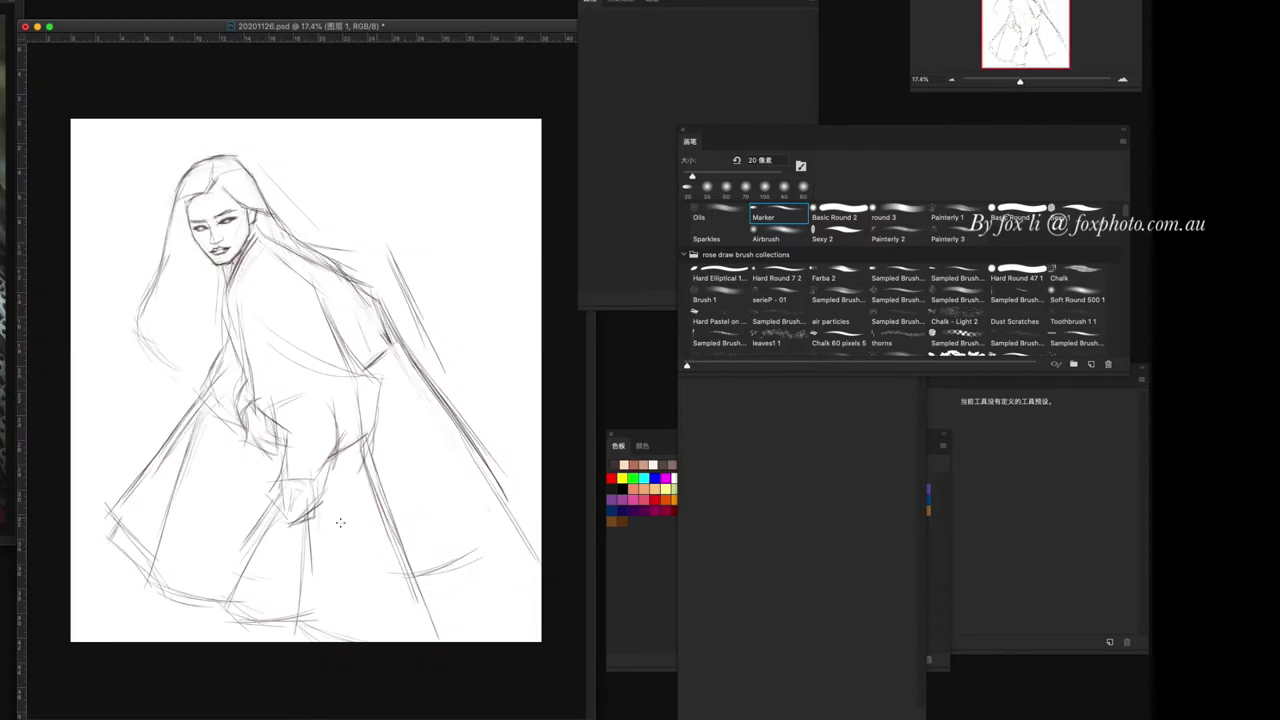
- Darken the torso's right side, the lines around the hand, and the lower robe hem curves
drag(303, 494, 314, 494)
drag(351, 392, 345, 470)
drag(340, 420, 315, 505)
mouse_move(282, 545)
mouse_down()
mouse_move(291, 512)
mouse_move(262, 585)
mouse_up()
drag(276, 582, 205, 571)
mouse_move(296, 515)
mouse_down()
mouse_move(270, 588)
mouse_move(204, 560)
mouse_move(268, 588)
mouse_up()
mouse_move(284, 566)
mouse_down()
mouse_move(243, 588)
mouse_move(206, 556)
mouse_move(268, 580)
mouse_up()
drag(286, 526, 262, 584)
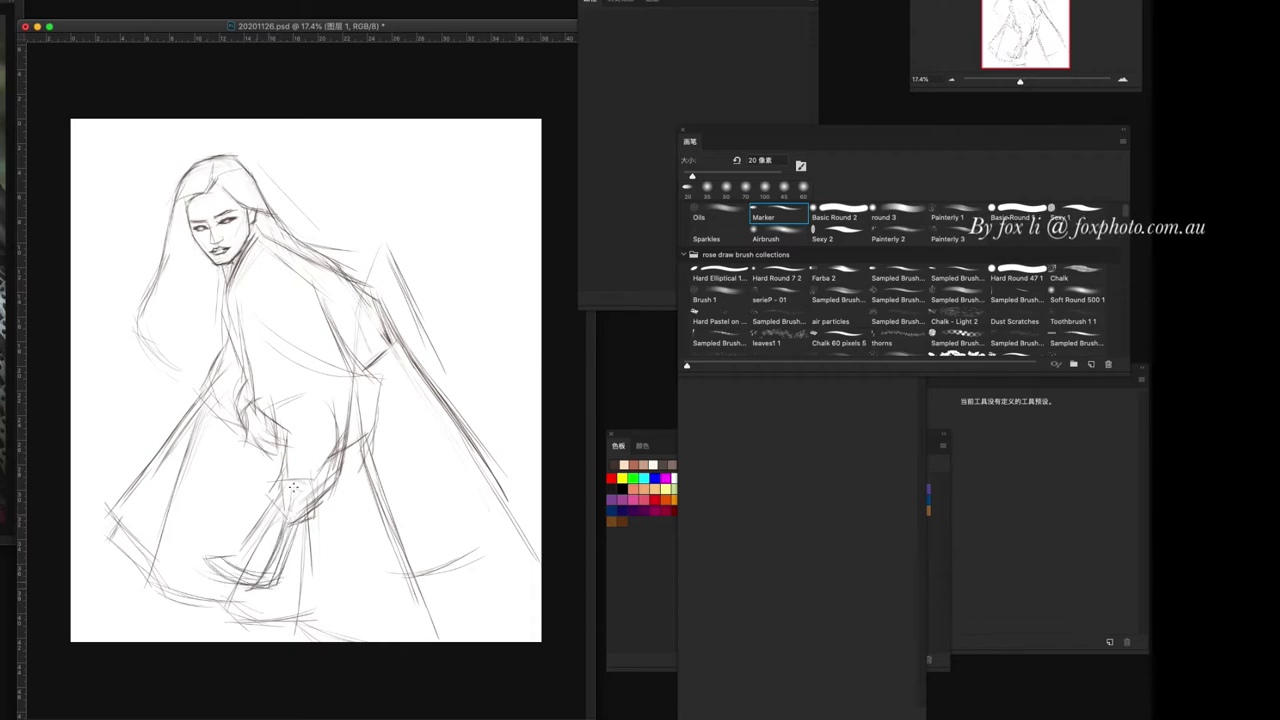
- Reinforce the dark outline from the right shoulder down the side, plus the hem near the heel
mouse_move(380, 244)
mouse_down()
mouse_move(352, 302)
mouse_move(340, 410)
mouse_up()
mouse_move(355, 316)
mouse_down()
mouse_move(330, 455)
mouse_move(306, 500)
mouse_up()
drag(338, 400, 296, 514)
drag(380, 250, 342, 382)
drag(352, 322, 317, 458)
drag(358, 304, 334, 450)
drag(300, 524, 280, 586)
drag(326, 504, 296, 526)
mouse_move(216, 558)
mouse_down()
mouse_move(246, 584)
mouse_move(240, 566)
mouse_up()
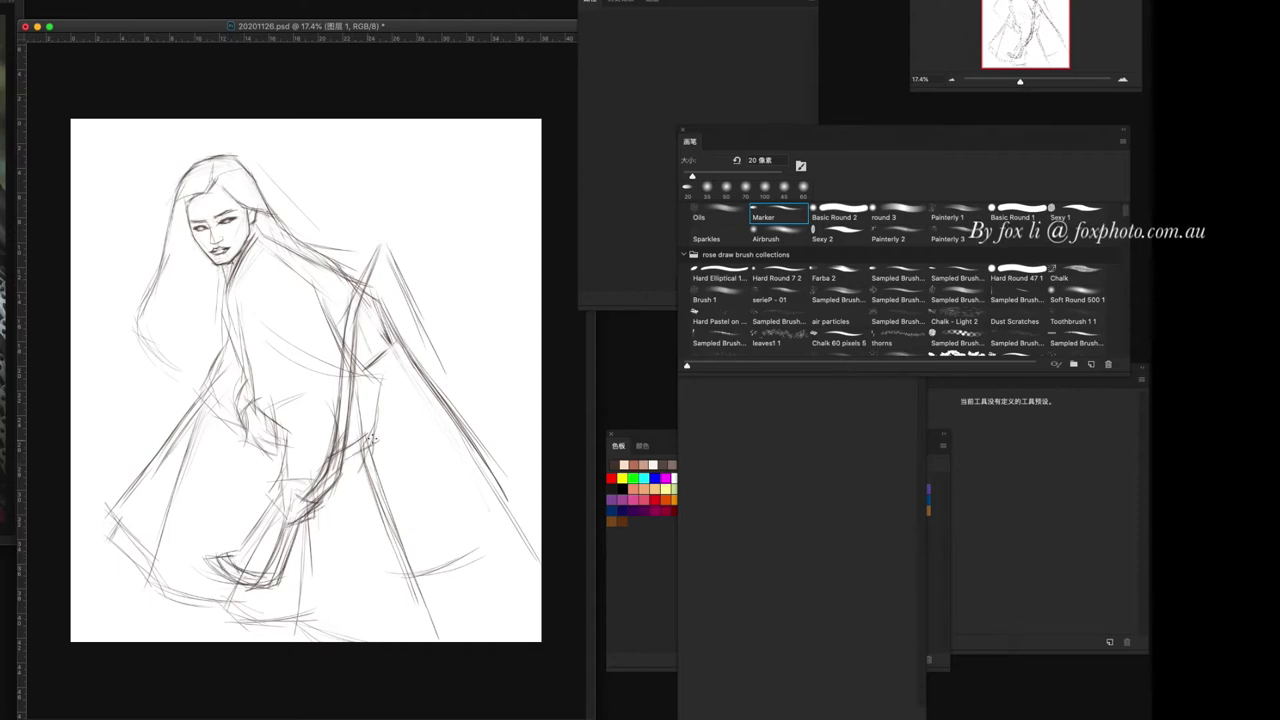
- With the 20 px Marker, add sleeve strokes and sweeping hair strands right of the head
key(period)
key(comma)
drag(280, 417, 312, 450)
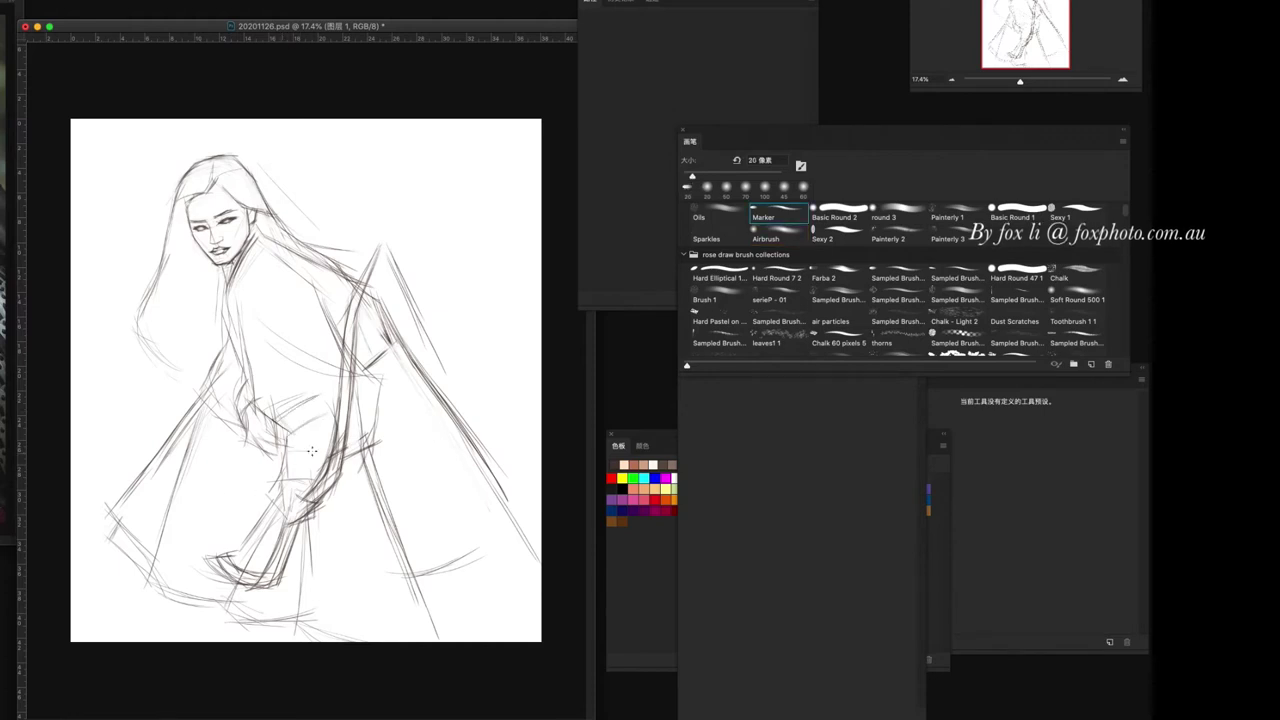
drag(316, 30, 296, 12)
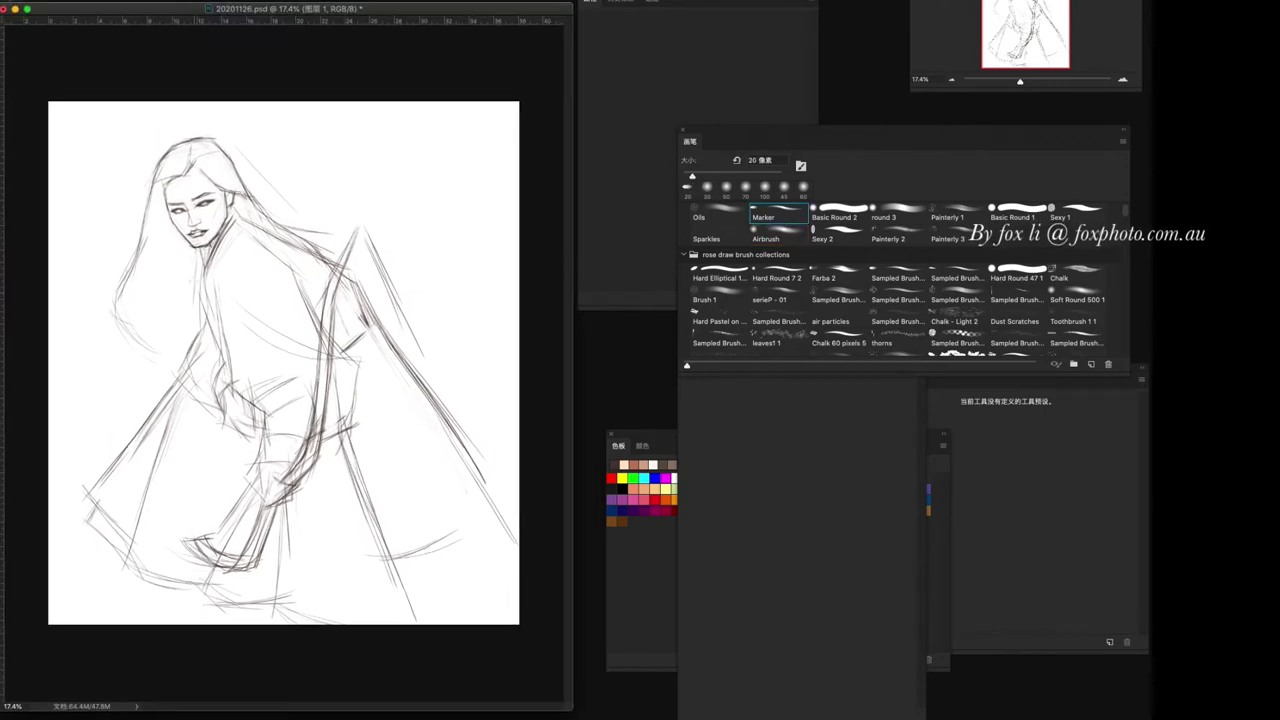
mouse_move(254, 205)
mouse_down()
mouse_move(430, 274)
mouse_move(464, 412)
mouse_up()
click(765, 238)
key(bracketright)
key(bracketright)
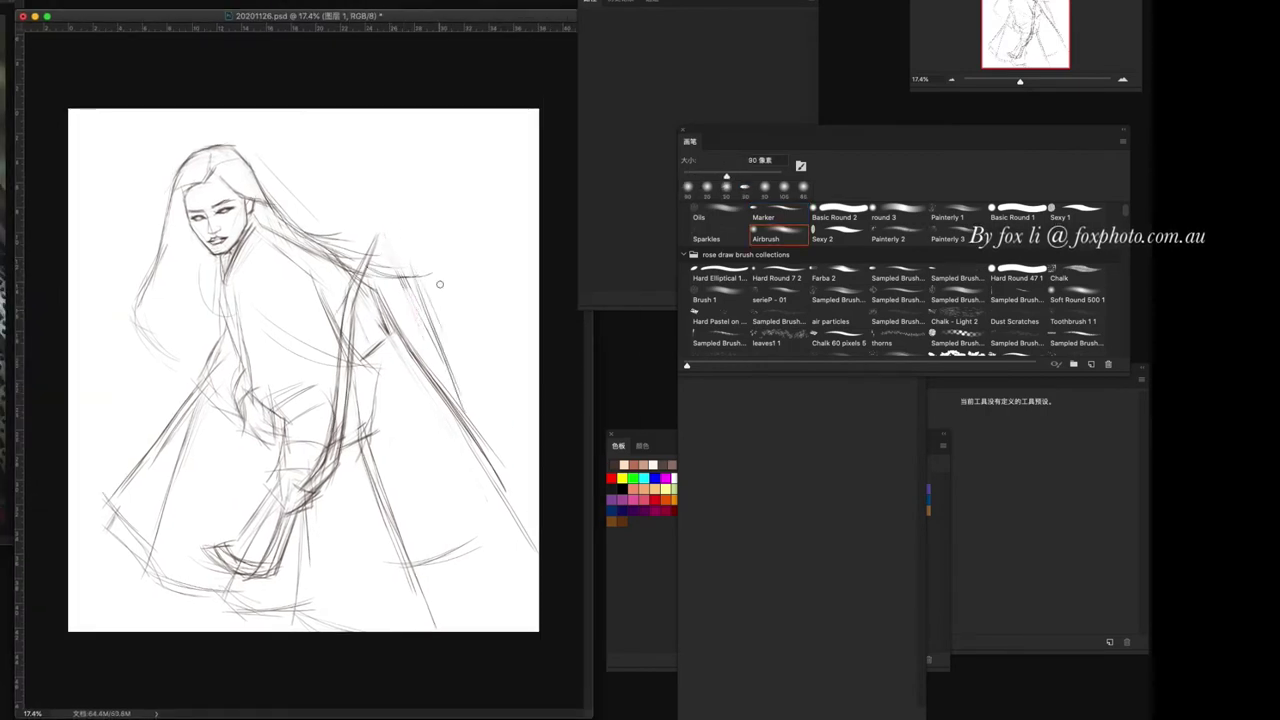
- Zoom in on the face and settle on the Marker brush preset
scroll(280, 466, up, 5)
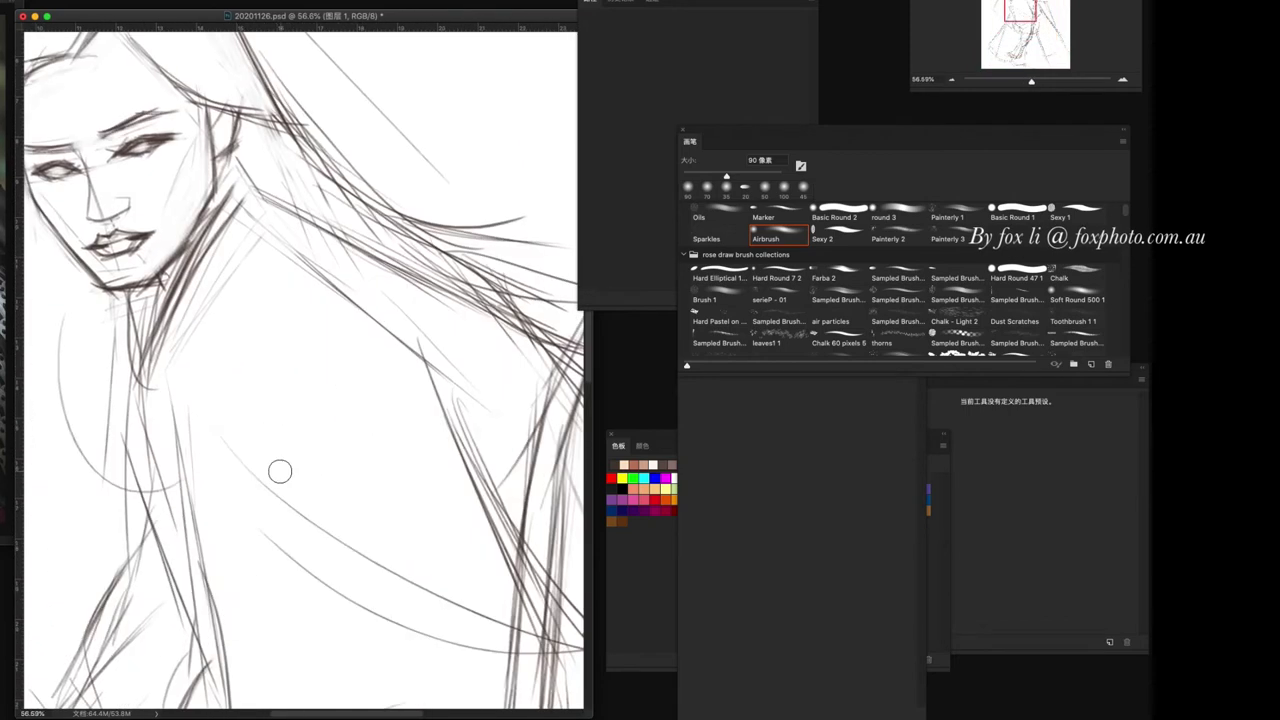
key(bracketleft)
key(bracketleft)
key(bracketleft)
key(bracketleft)
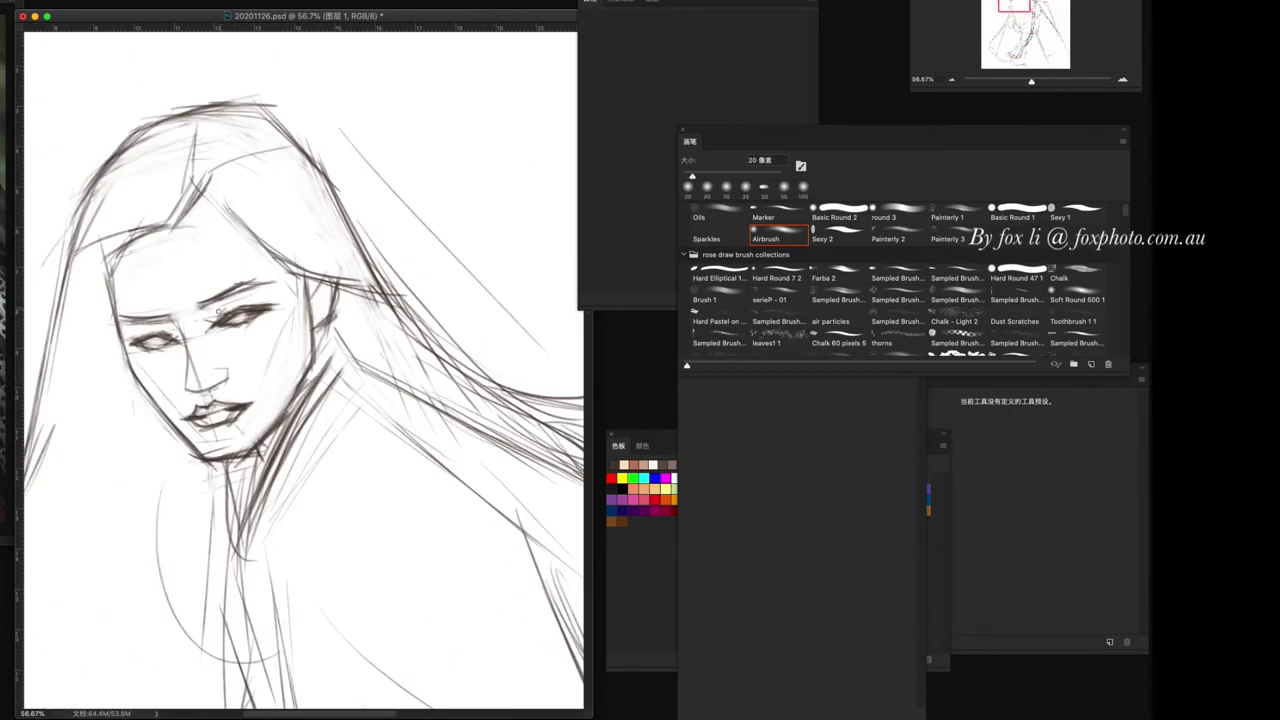
click(763, 216)
click(766, 232)
key(comma)
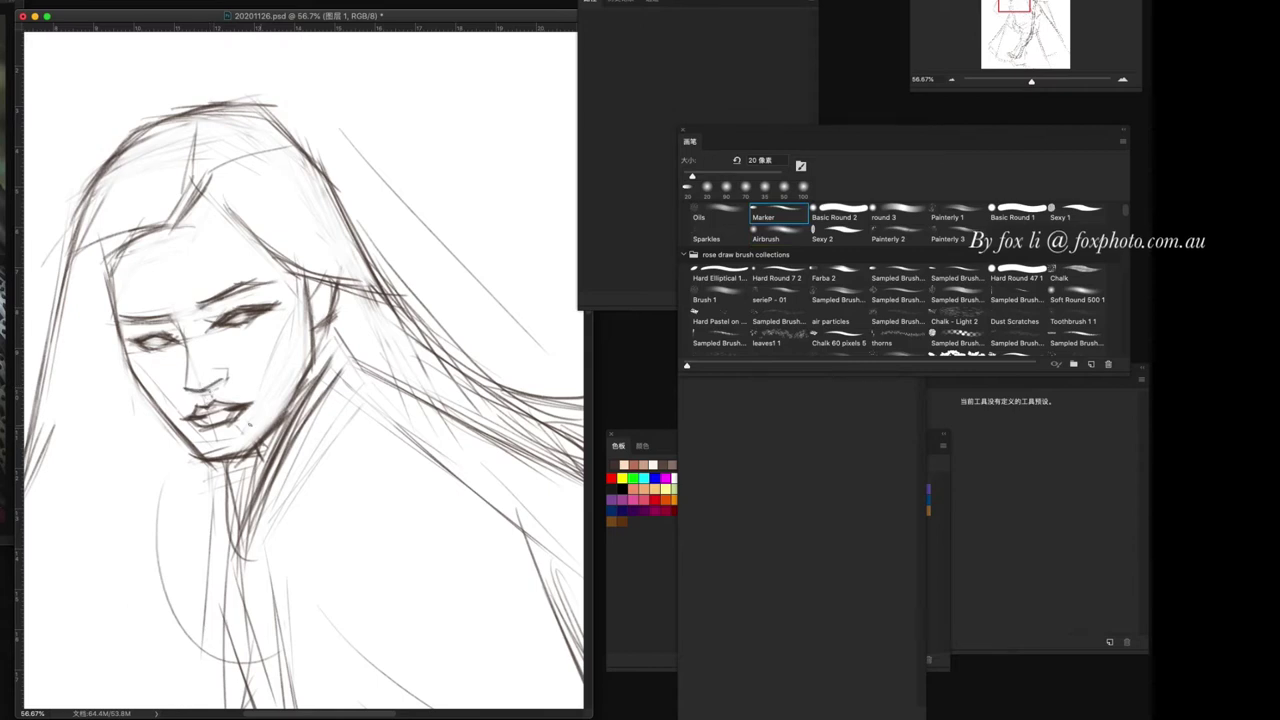
- Lasso the mouth and reshape it with a free transform
key(l)
mouse_move(182, 400)
mouse_down()
mouse_move(245, 438)
mouse_move(186, 432)
mouse_up()
key(ctrl+t)
drag(262, 440, 278, 372)
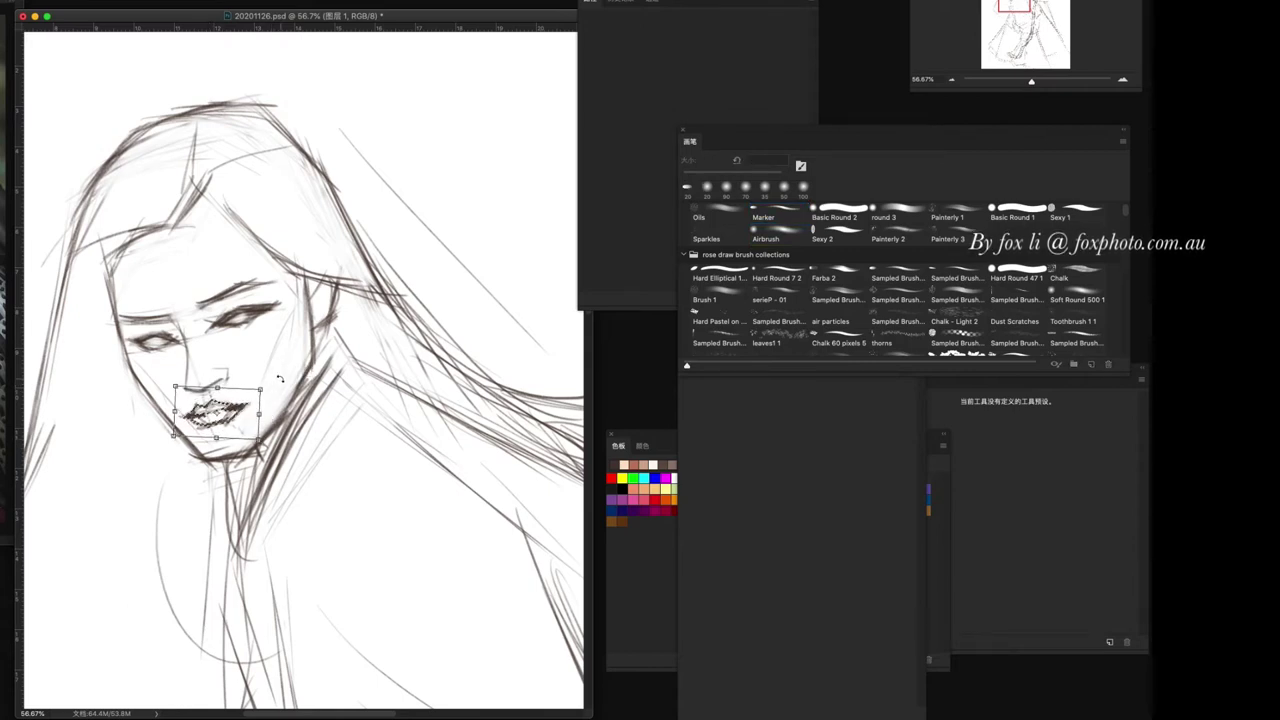
key(Return)
key(ctrl+minus)
scroll(360, 563, up, 3)
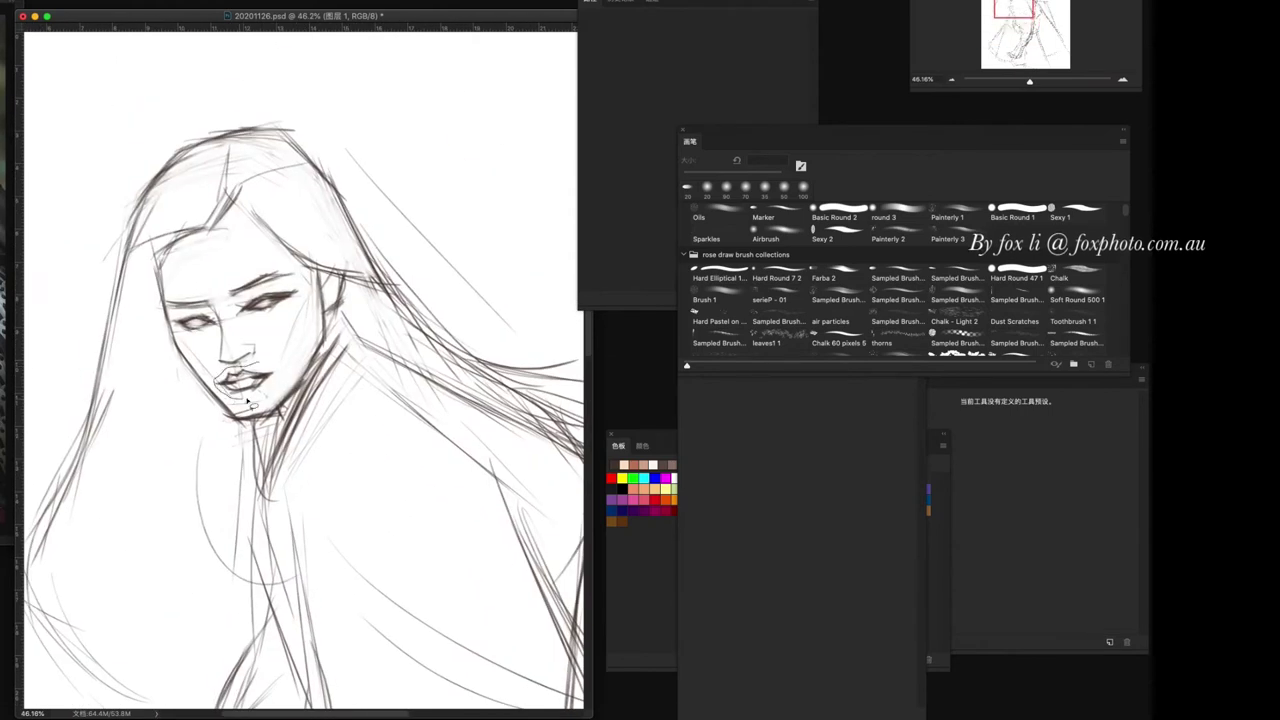
- Rotate the selected mouth slightly and return to the 20 px Marker brush
key(ctrl+t)
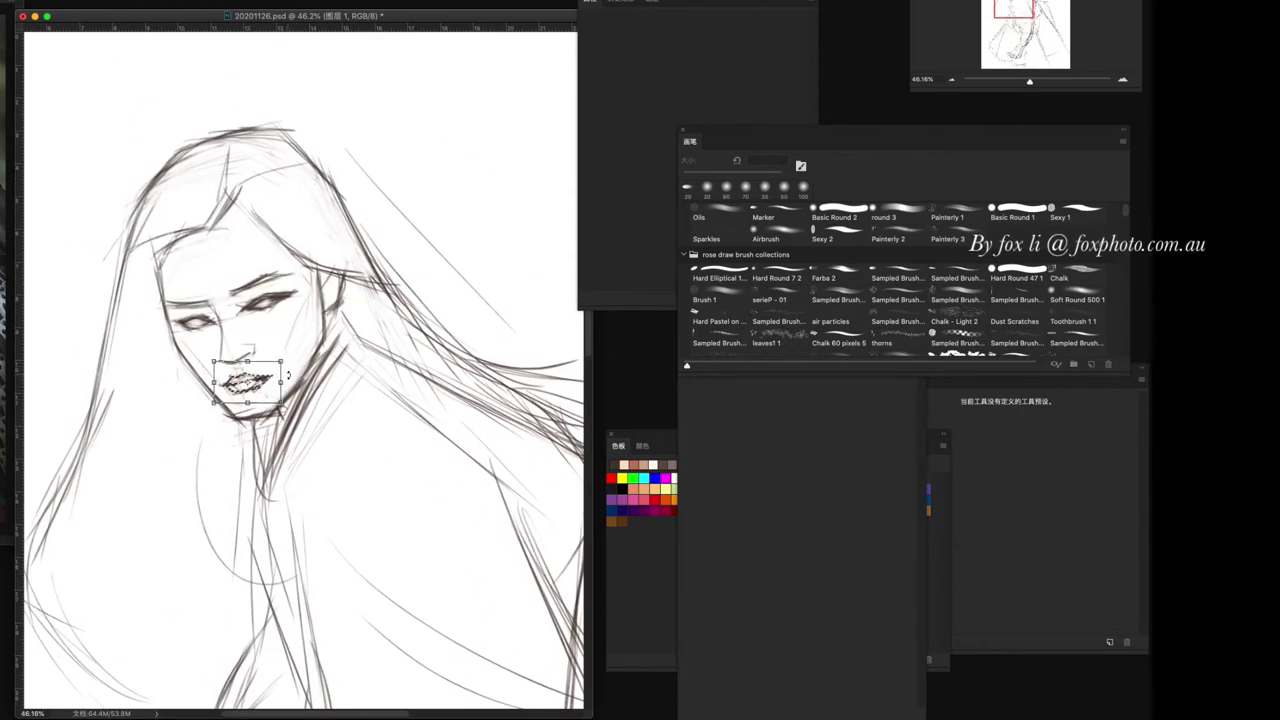
drag(288, 375, 296, 400)
key(Return)
key(b)
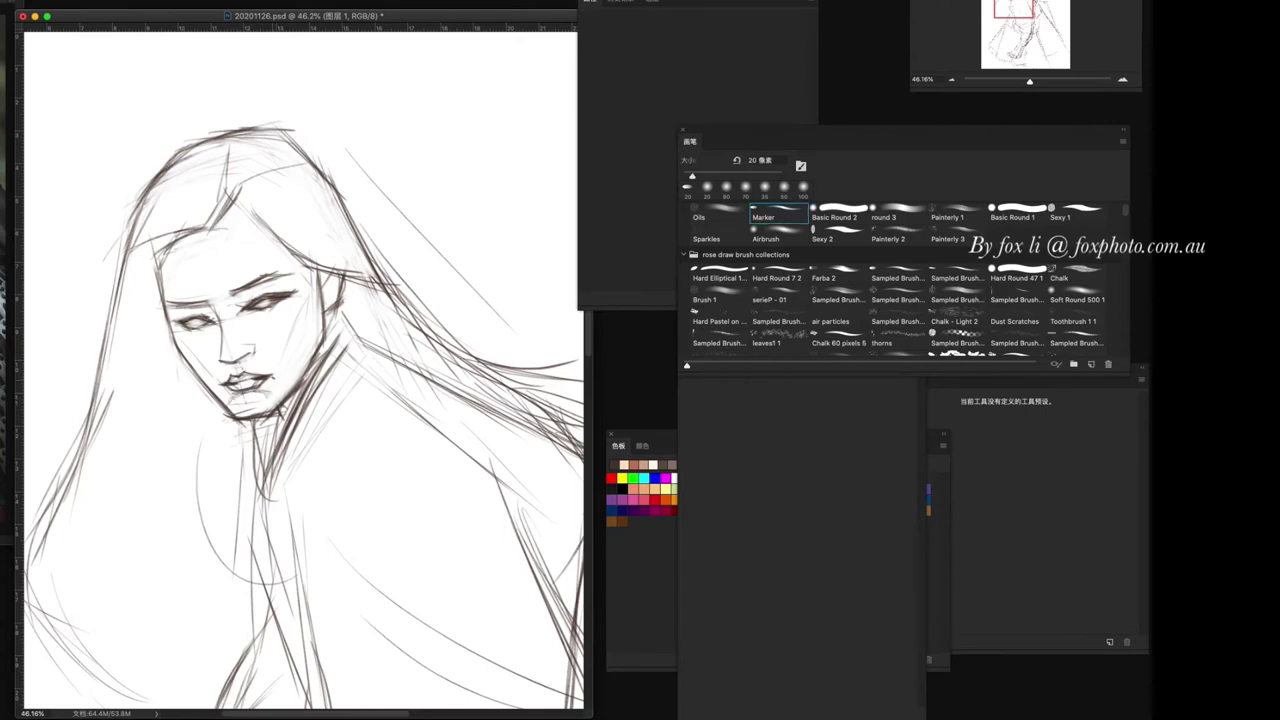
scroll(521, 511, down, 5)
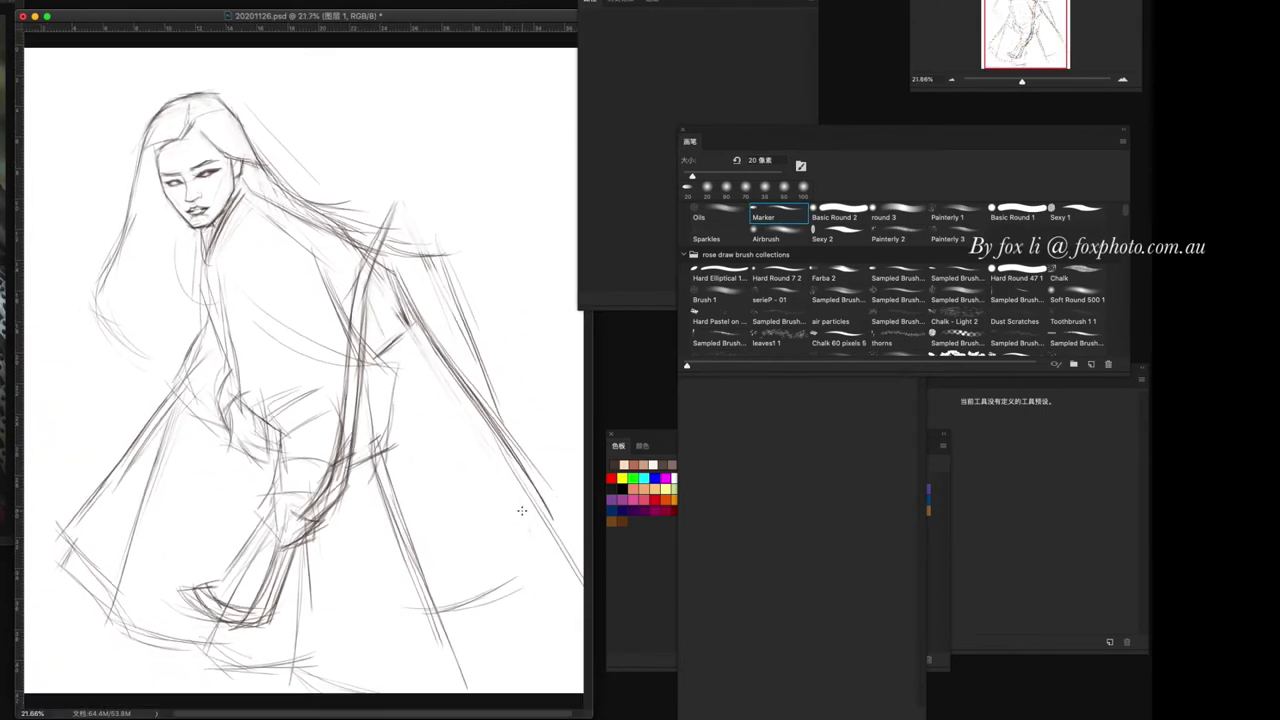
scroll(419, 497, down, 1)
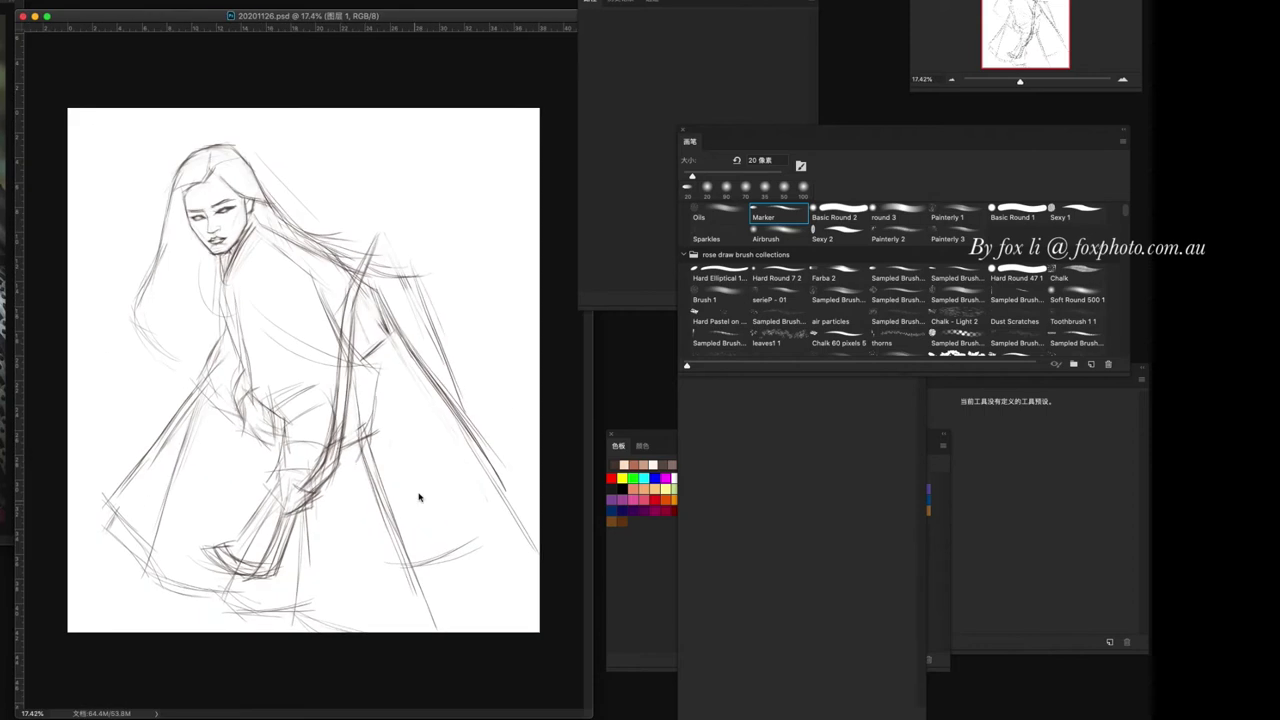
scroll(448, 386, up, 1)
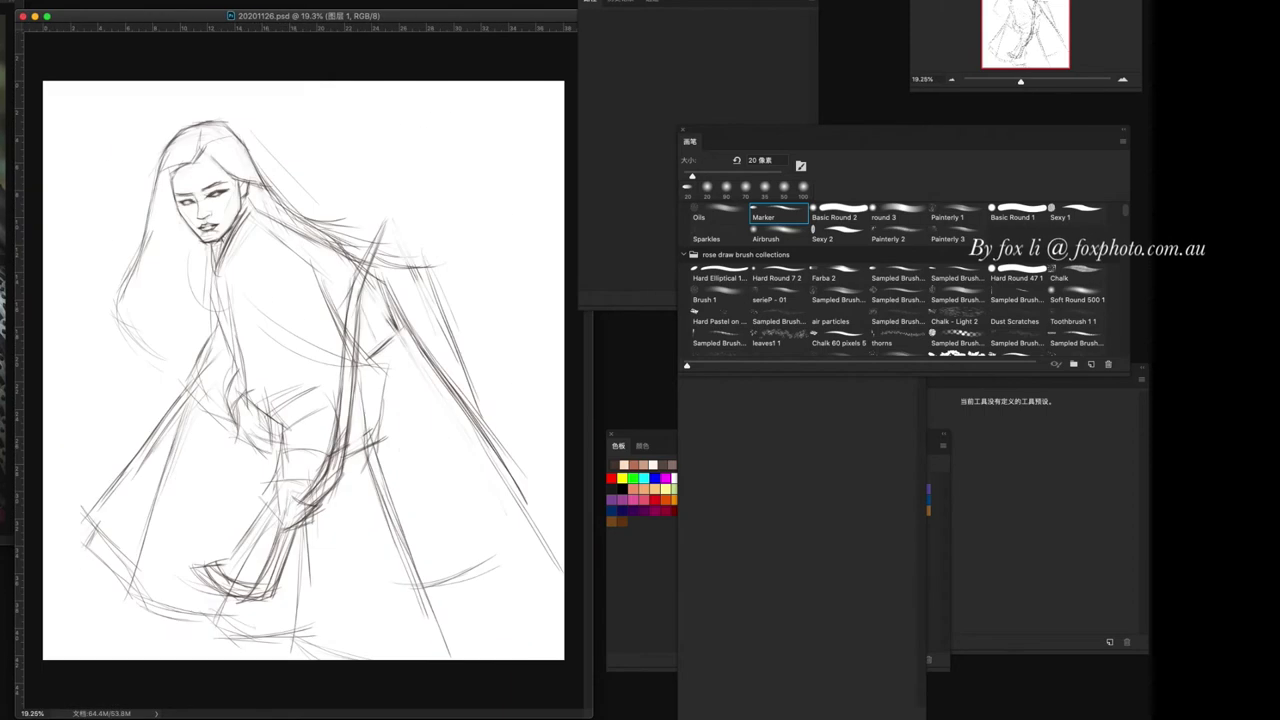
- Add a faint stroke by the right shoulder, then set the round 3 brush to 150 px
drag(384, 226, 400, 330)
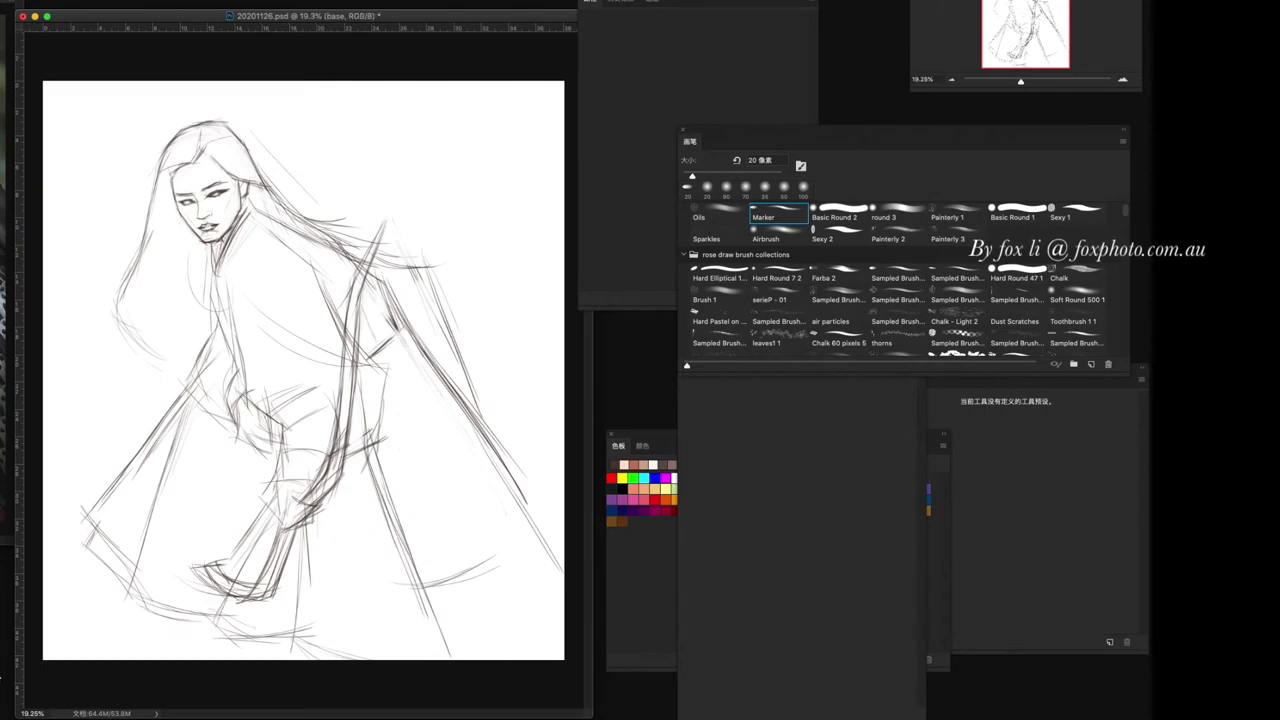
key(period)
key(period)
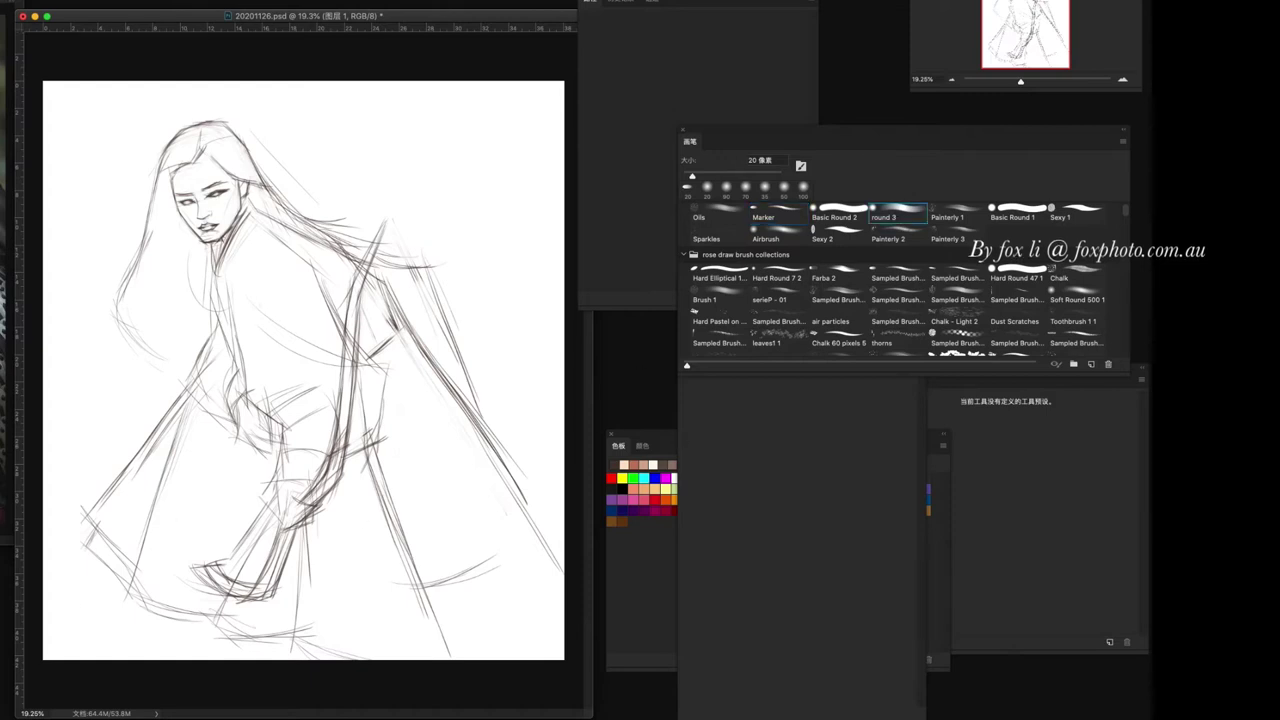
key(bracketright)
key(bracketright)
key(bracketright)
drag(700, 135, 670, 121)
click(642, 445)
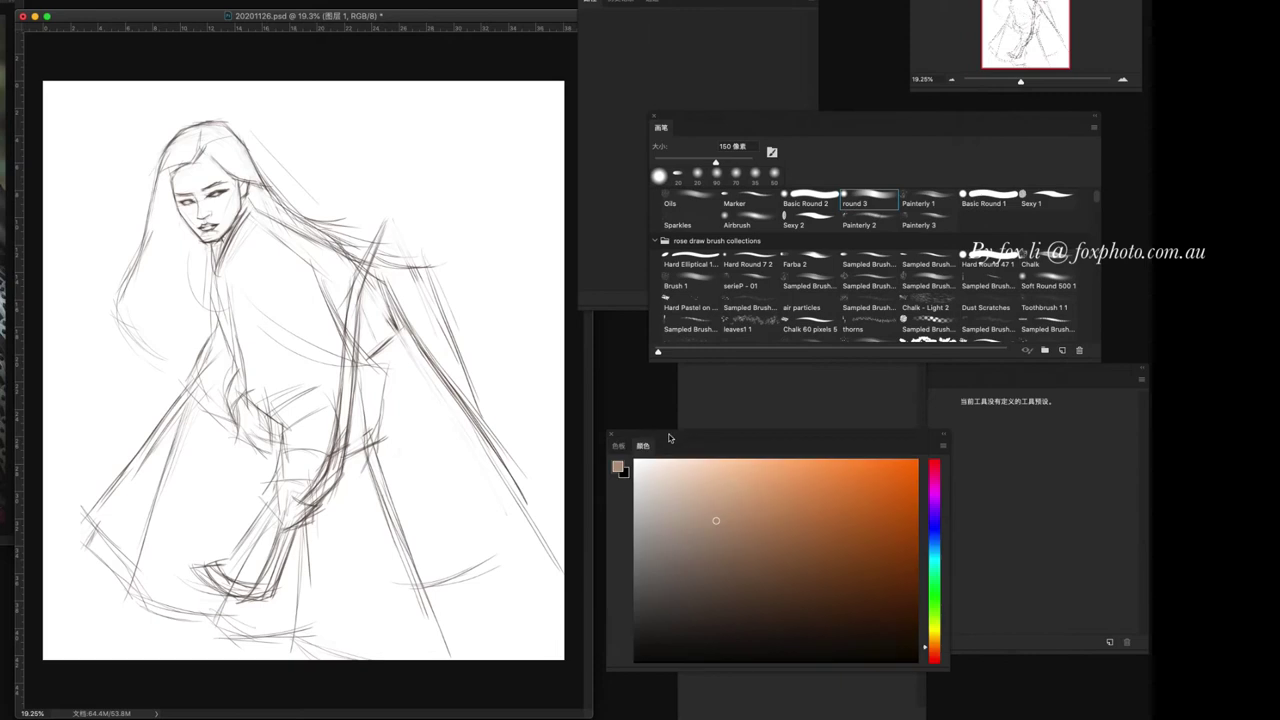
- Block in a peach skin tone on the face and both hands with a 50 px brush
click(720, 436)
key(bracketleft)
key(bracketleft)
key(bracketleft)
mouse_move(185, 170)
mouse_down()
mouse_move(205, 220)
mouse_move(235, 197)
mouse_up()
mouse_move(240, 400)
mouse_down()
mouse_move(262, 440)
mouse_move(265, 430)
mouse_up()
drag(300, 480, 296, 520)
- Paint more skin tone over the forehead and left cheek with a 60 px brush
key(bracketright)
key(bracketright)
key(bracketright)
key(bracketleft)
key(bracketleft)
key(bracketleft)
mouse_move(180, 178)
mouse_down()
mouse_move(205, 158)
mouse_move(224, 170)
mouse_move(183, 208)
mouse_move(192, 224)
mouse_up()
scroll(225, 203, up, 5)
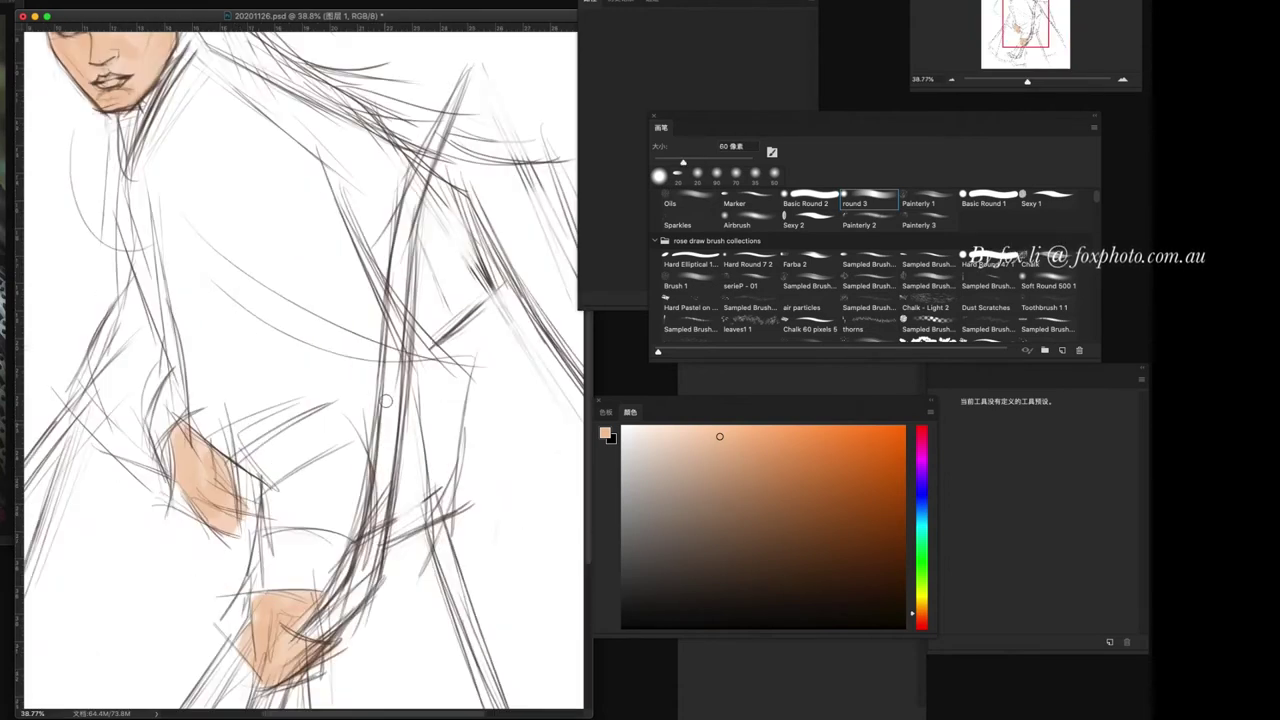
key(bracketleft)
key(bracketleft)
key(bracketleft)
- Shade between the eyebrows and around the nose and upper lip in a darker muted tan
alt+click(268, 503)
key(bracketright)
key(bracketright)
key(bracketright)
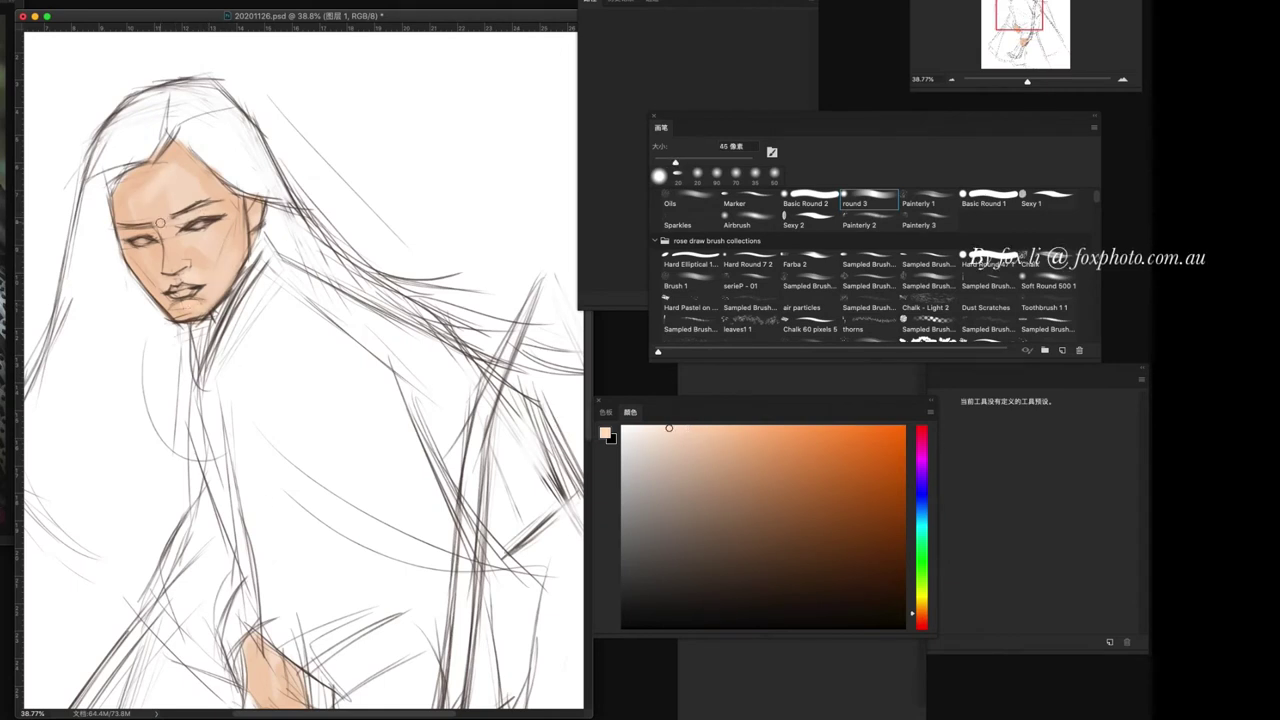
alt+click(256, 302)
drag(183, 218, 188, 217)
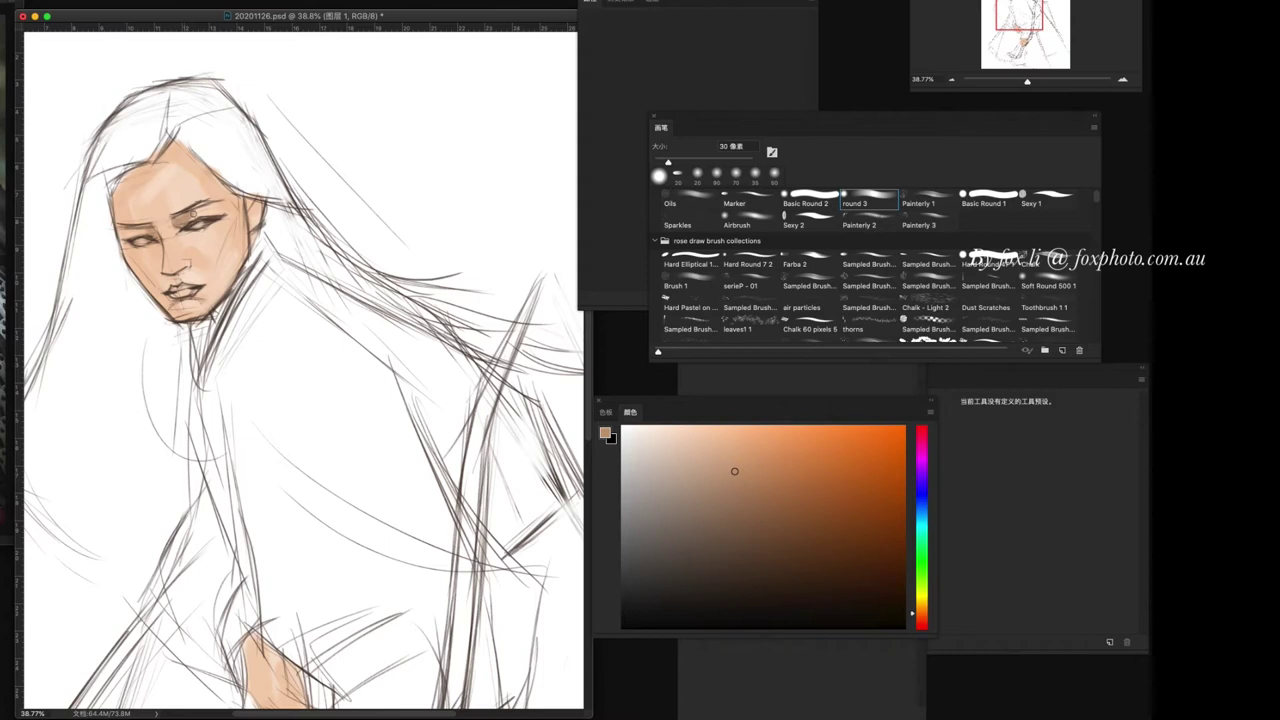
drag(186, 270, 161, 275)
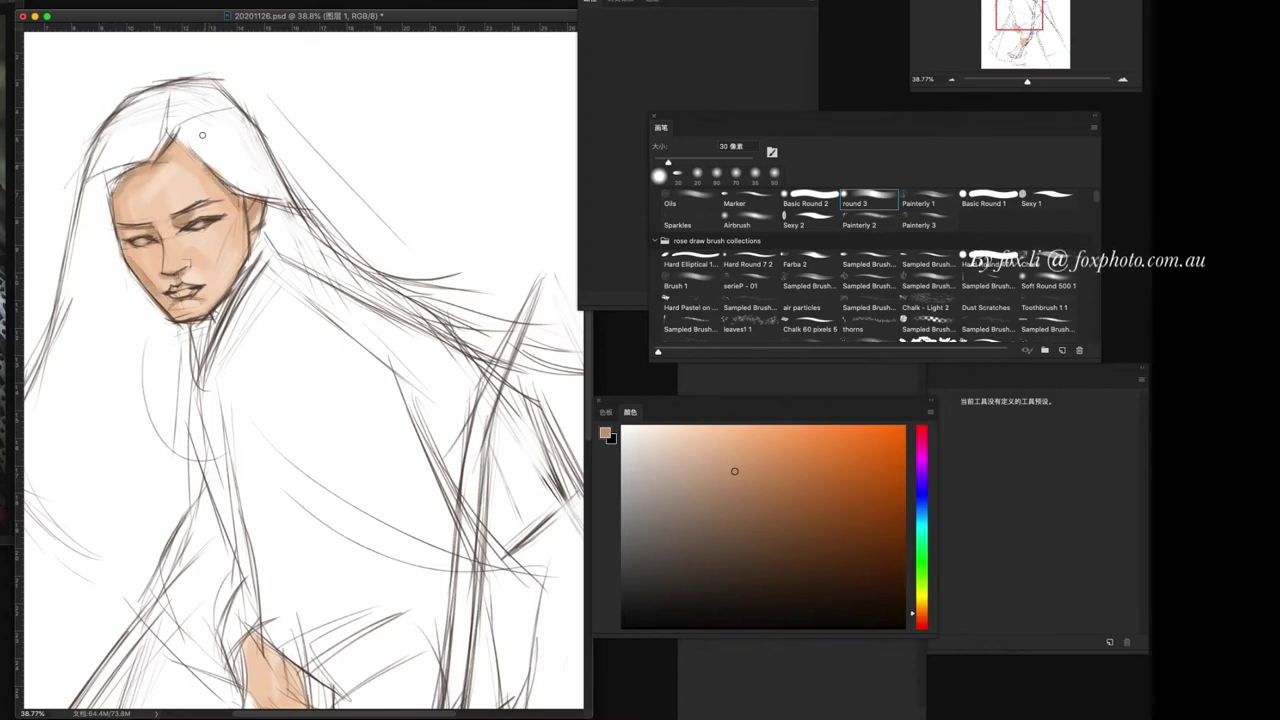
key(bracketleft)
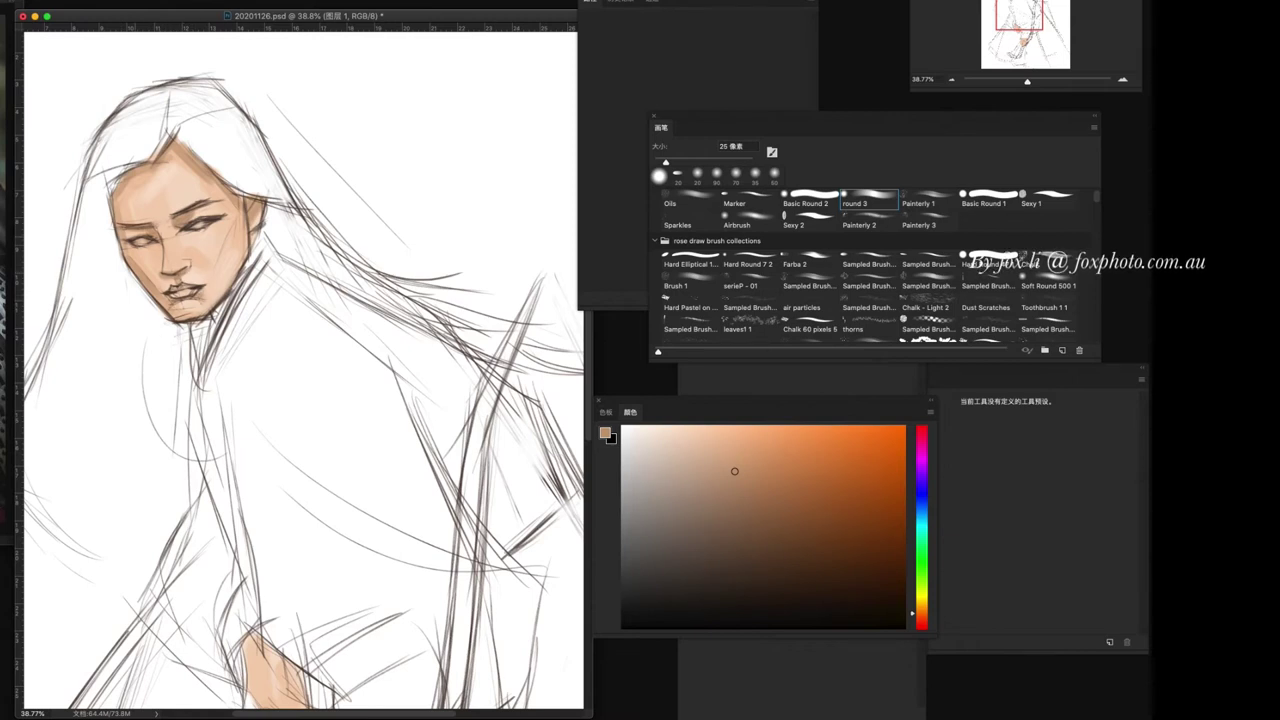
- Pick a lighter peach tone with a 30 px brush
scroll(300, 400, down, 5)
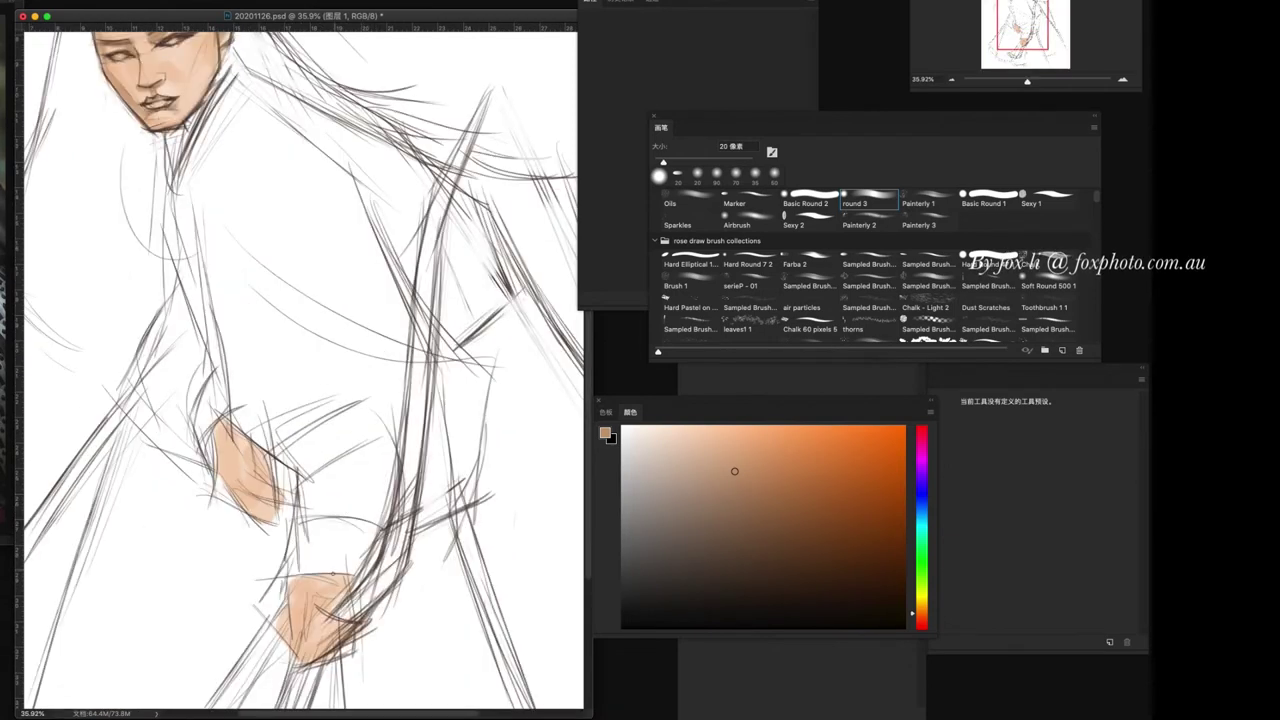
scroll(300, 400, down, 5)
key(bracketright)
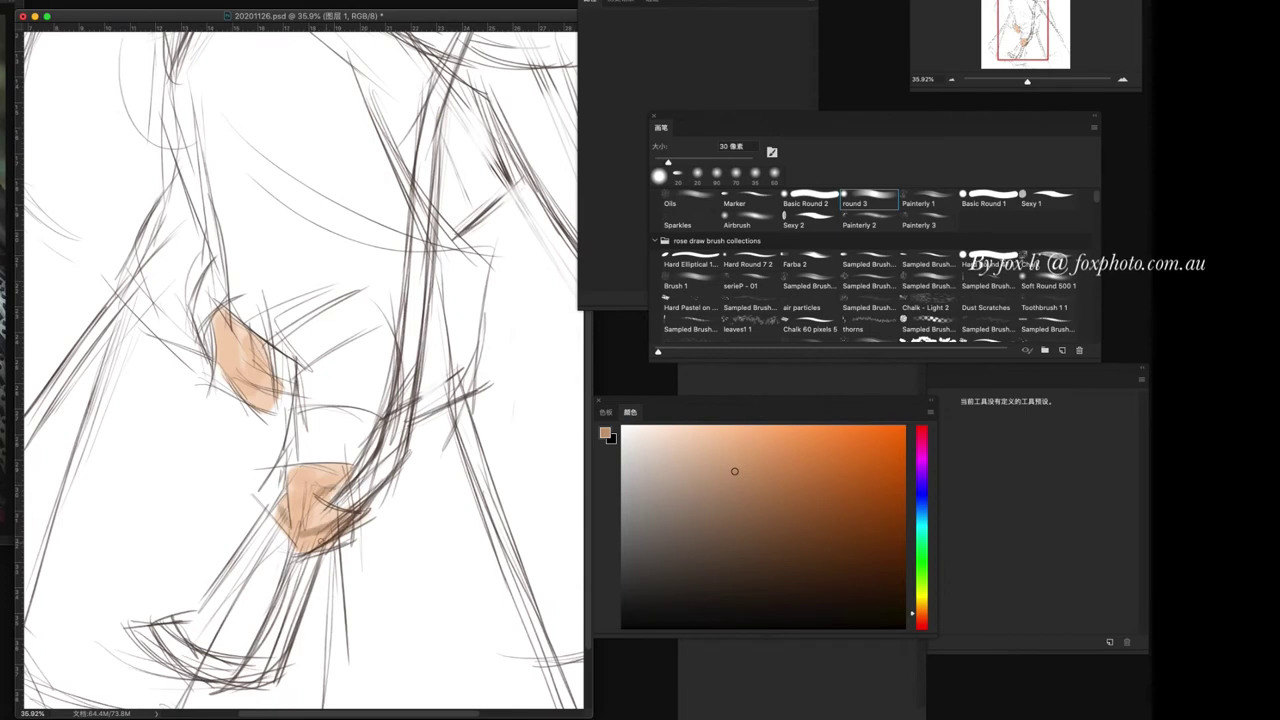
alt+click(320, 495)
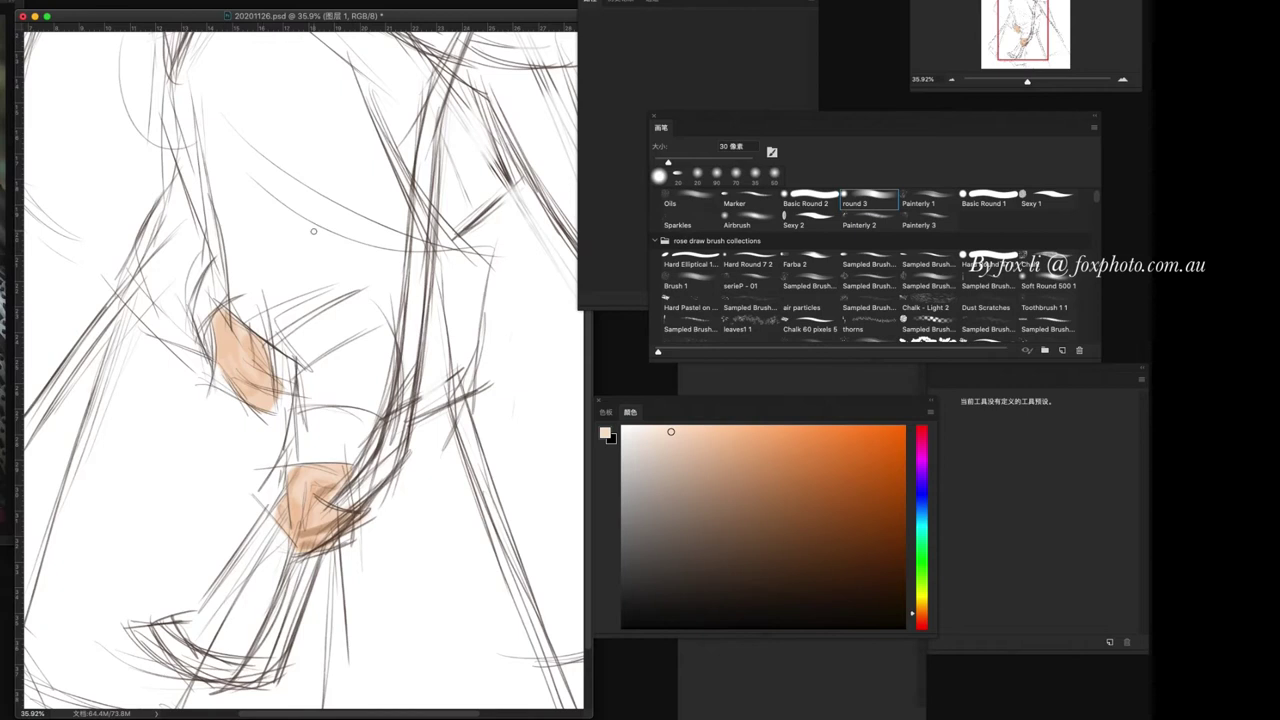
scroll(245, 331, down, 5)
scroll(150, 200, up, 5)
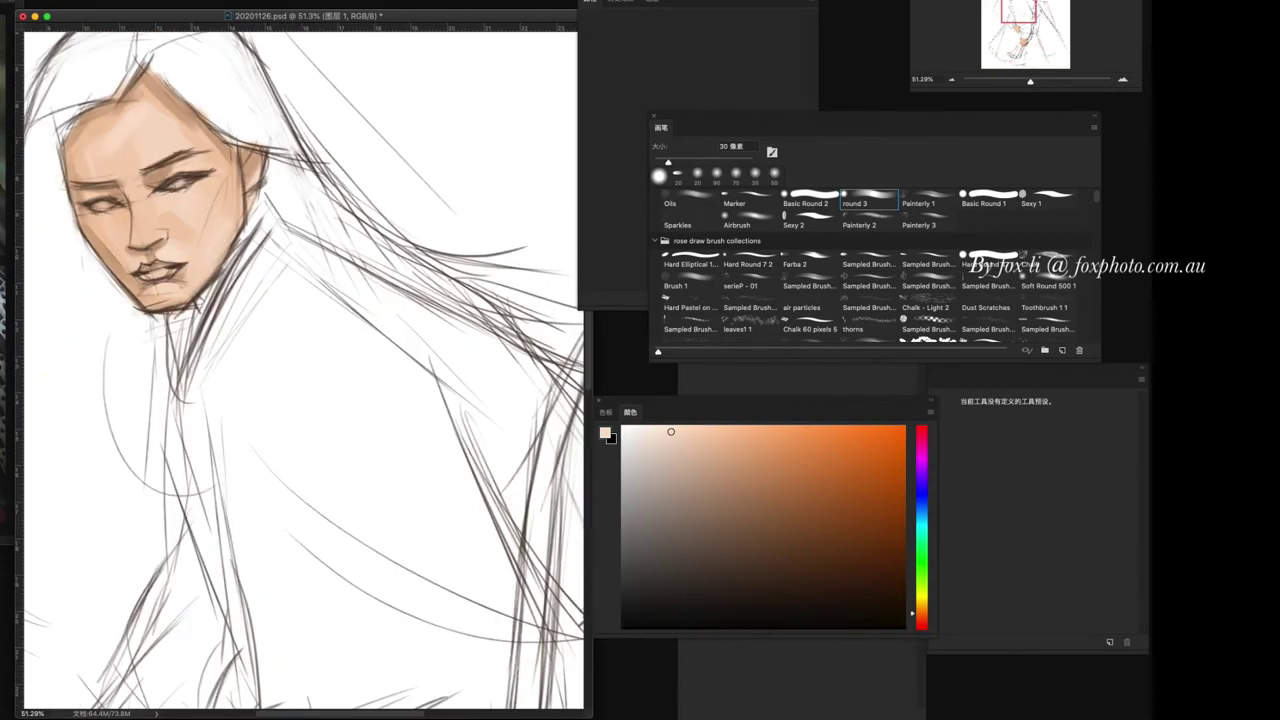
- Sample a lighter peach and paint highlights on the face, then pick a darker tan
alt+click(155, 180)
alt+click(135, 165)
key(bracketright)
key(bracketright)
drag(135, 165, 165, 125)
drag(100, 150, 75, 135)
key(bracketleft)
key(bracketleft)
key(bracketleft)
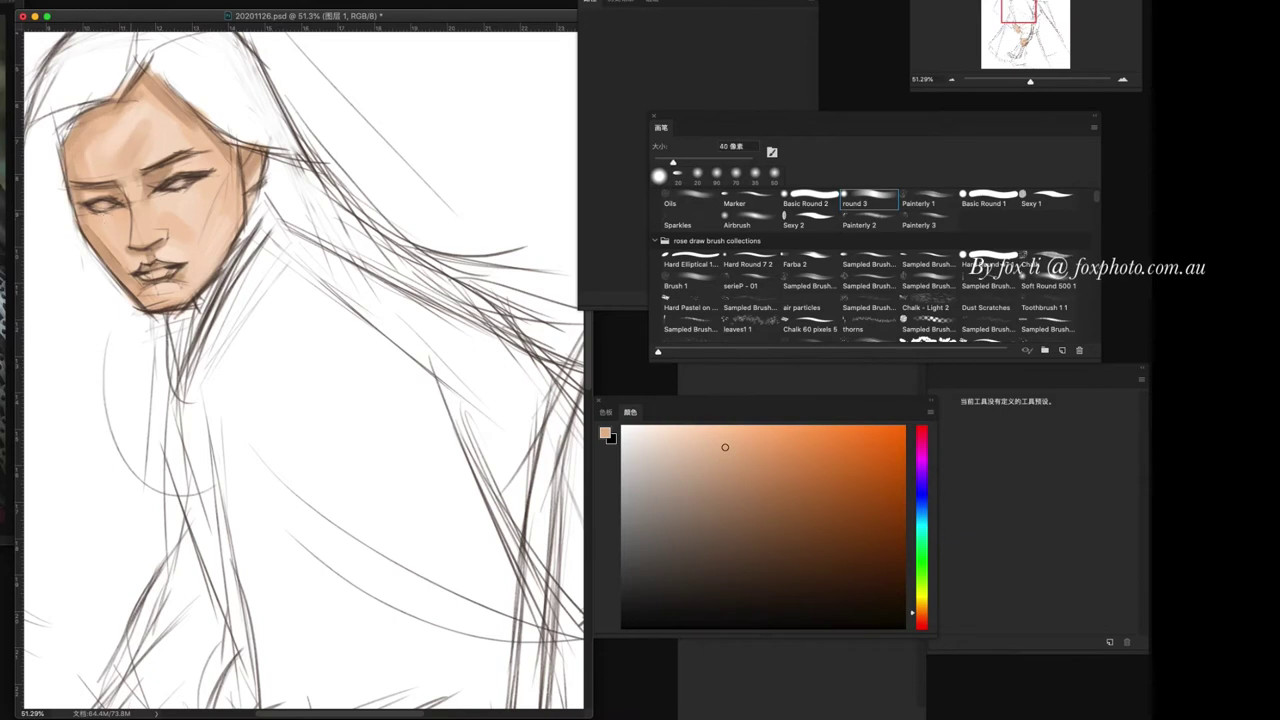
alt+click(150, 235)
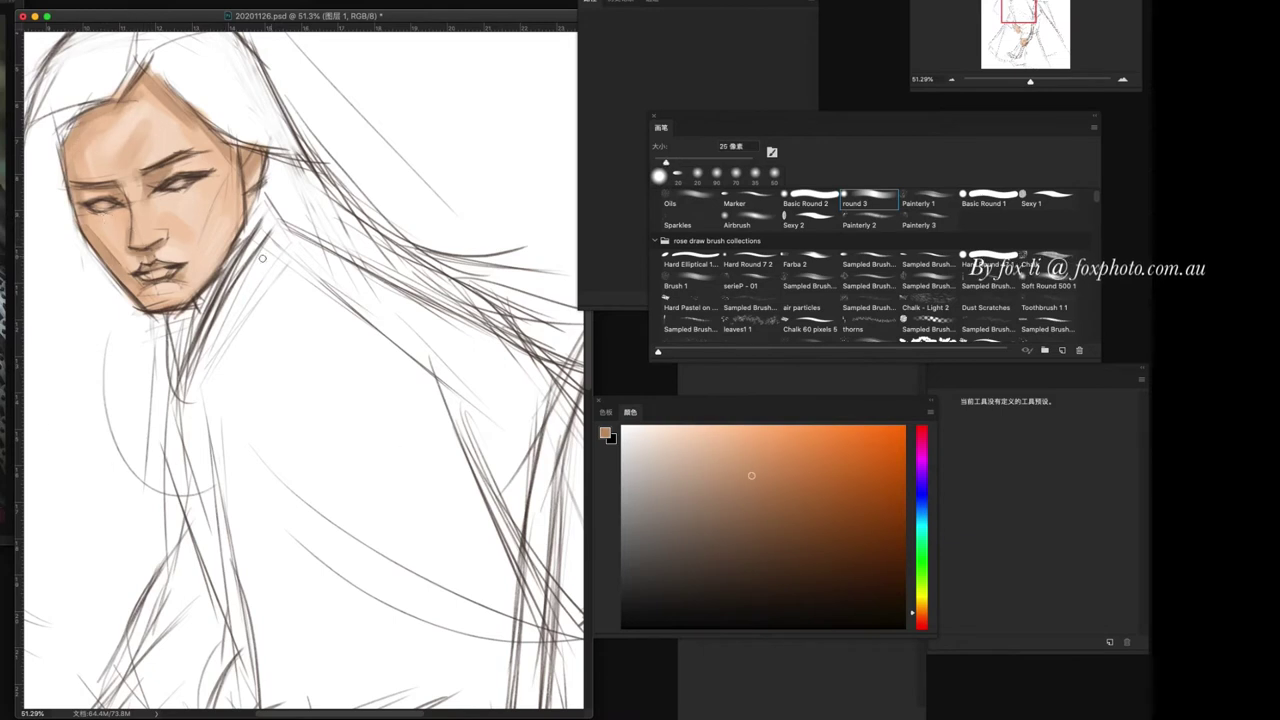
scroll(272, 360, down, 2)
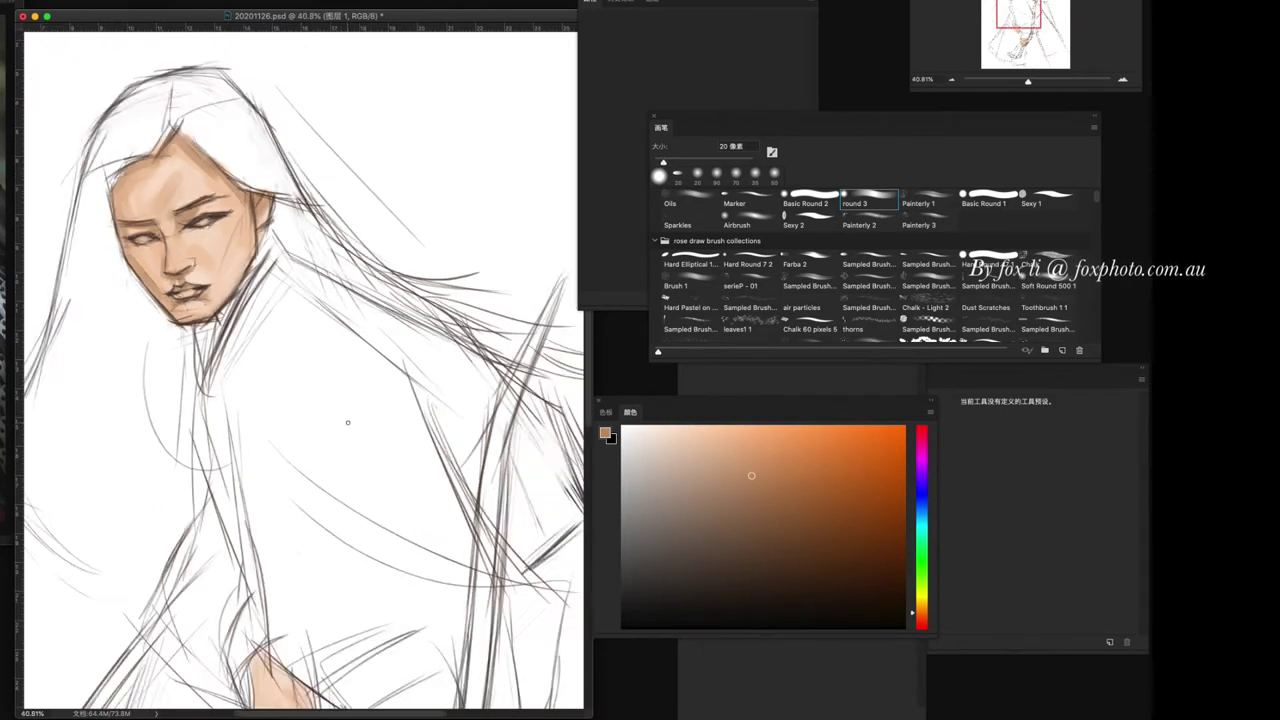
- Paint broad dark red strokes down the torso
scroll(272, 360, down, 2)
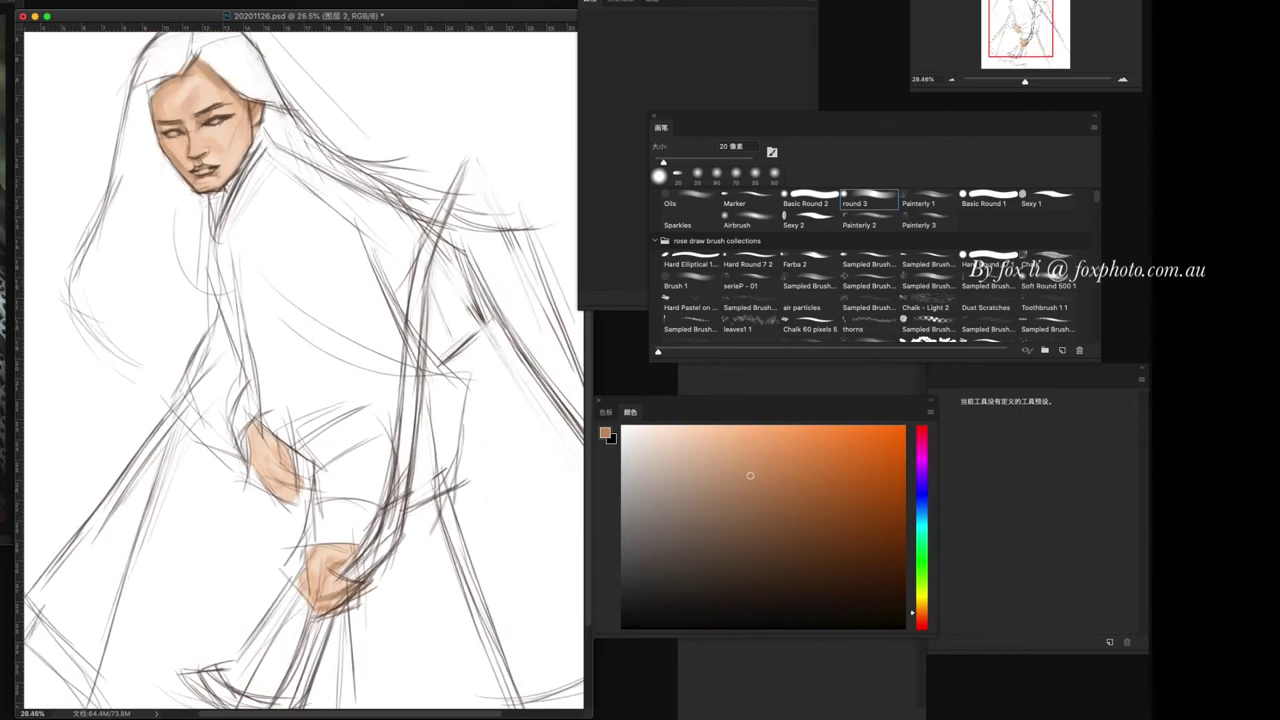
alt+click(336, 383)
key(bracketright)
key(bracketright)
key(bracketright)
key(bracketright)
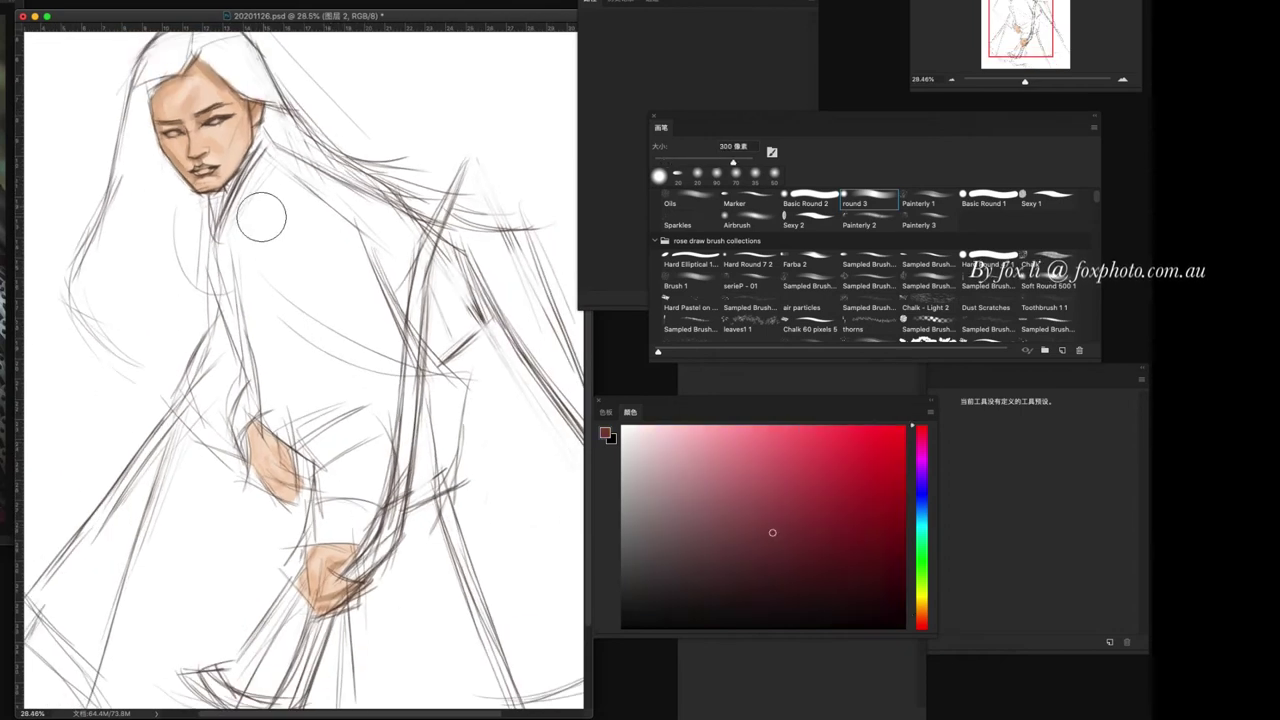
drag(271, 177, 280, 286)
alt+click(257, 260)
mouse_move(270, 175)
mouse_down()
mouse_move(300, 420)
mouse_move(345, 465)
mouse_up()
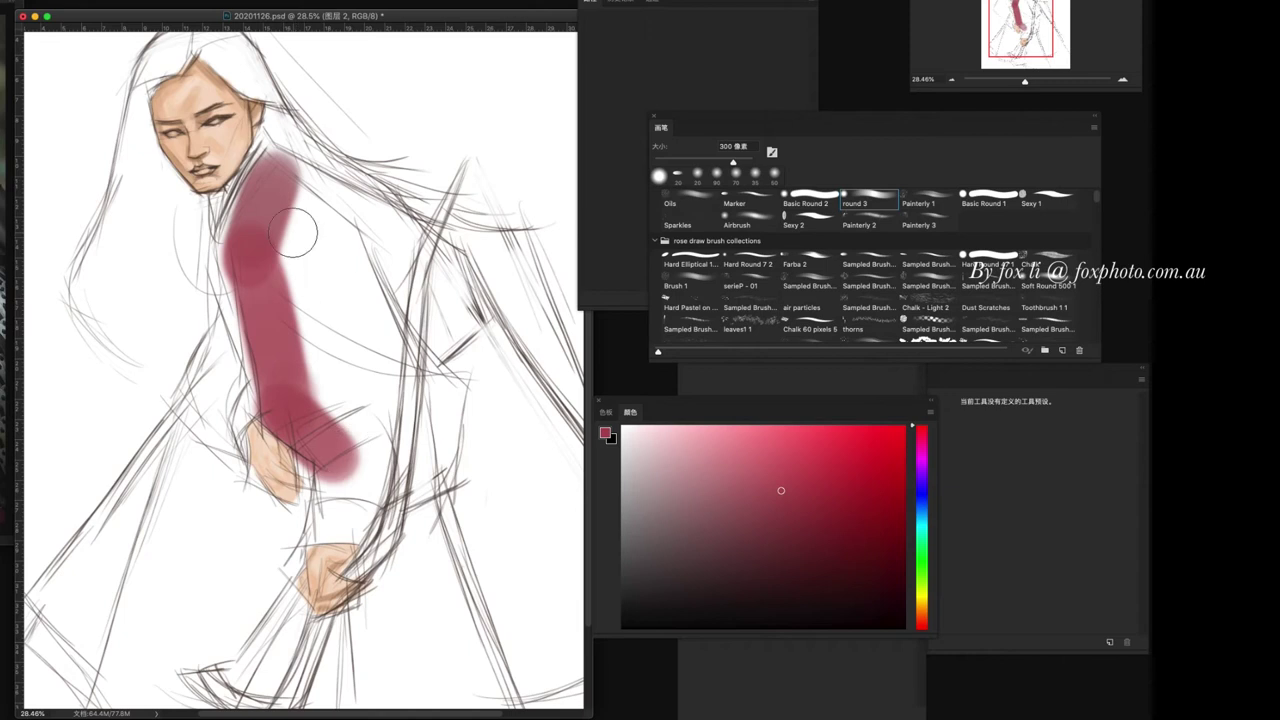
drag(314, 243, 320, 420)
- Darken the torso's left edge and paint red over the lower-left sleeve and arm at 100 px
key(bracketleft)
key(bracketleft)
key(bracketleft)
mouse_move(255, 150)
mouse_down()
mouse_move(225, 250)
mouse_move(243, 259)
mouse_move(210, 390)
mouse_up()
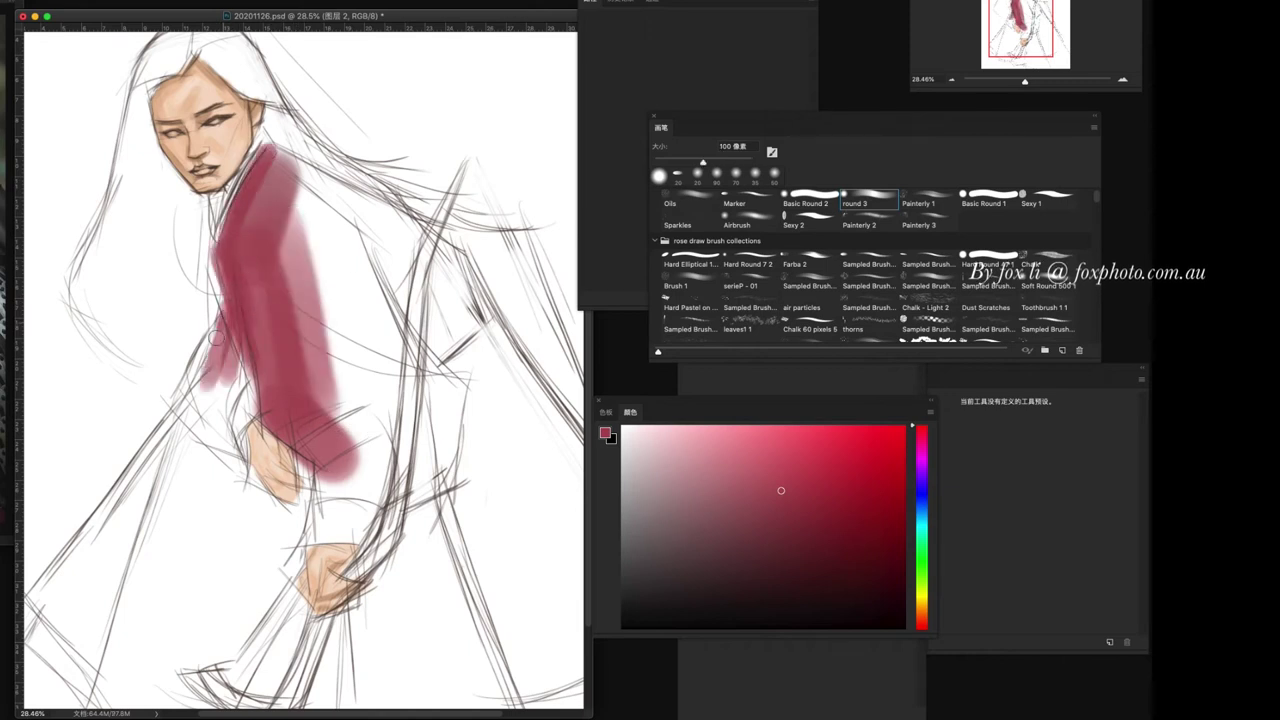
drag(205, 315, 235, 450)
mouse_move(245, 340)
mouse_down()
mouse_move(210, 410)
mouse_move(240, 455)
mouse_up()
- Fill the right shoulder and cape with red down toward the hand at 150 px
key(bracketright)
key(bracketright)
mouse_move(336, 186)
mouse_down()
mouse_move(420, 265)
mouse_move(465, 360)
mouse_up()
drag(300, 195, 390, 420)
mouse_move(300, 230)
mouse_down()
mouse_move(321, 429)
mouse_move(405, 420)
mouse_up()
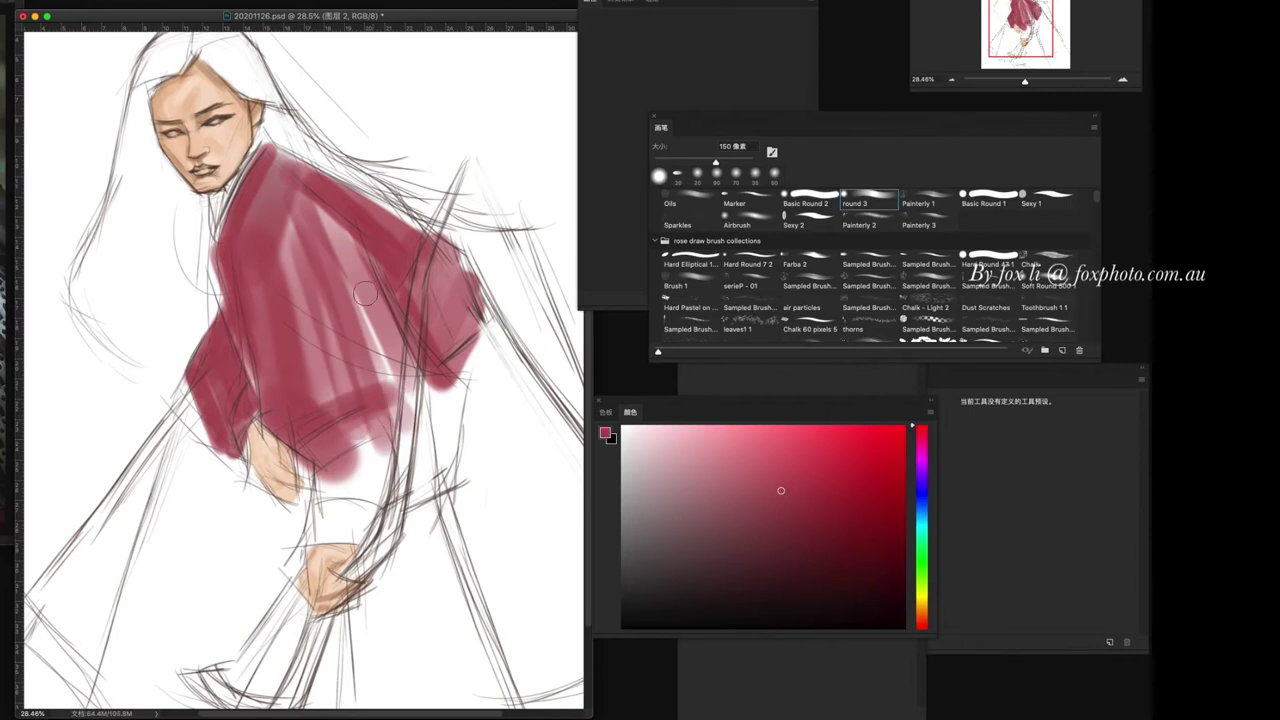
drag(420, 270, 440, 500)
drag(345, 440, 320, 530)
drag(385, 420, 345, 525)
- Fill the lower sleeve with red down to the hand using a 50 px brush
key(bracketleft)
key(bracketleft)
key(bracketleft)
mouse_move(330, 440)
mouse_down()
mouse_move(310, 540)
mouse_move(355, 550)
mouse_up()
mouse_move(410, 470)
mouse_down()
mouse_move(395, 570)
mouse_move(360, 555)
mouse_up()
drag(420, 375, 385, 570)
drag(415, 285, 400, 490)
- Paint red over the lower-left robe, the lower robe and the right shoulder
scroll(300, 370, down, 3)
key(bracketright)
key(bracketright)
key(bracketright)
mouse_move(195, 395)
mouse_down()
mouse_move(113, 532)
mouse_move(185, 400)
mouse_move(150, 590)
mouse_move(225, 600)
mouse_move(203, 556)
mouse_move(240, 440)
mouse_move(270, 520)
mouse_move(180, 585)
mouse_up()
key(bracketright)
key(bracketright)
key(bracketright)
key(bracketleft)
key(bracketleft)
key(bracketleft)
key(bracketright)
key(bracketright)
key(bracketright)
mouse_move(305, 578)
mouse_down()
mouse_move(400, 520)
mouse_move(380, 600)
mouse_move(350, 600)
mouse_move(410, 575)
mouse_move(440, 640)
mouse_up()
key(bracketleft)
key(bracketleft)
drag(350, 350, 388, 289)
- Shade the upper-left robe, sleeve, mid-body and a waist band in darker red at 80 px
key(bracketleft)
key(bracketleft)
key(bracketleft)
alt+click(224, 298)
mouse_move(245, 228)
mouse_down()
mouse_move(224, 298)
mouse_move(235, 390)
mouse_move(335, 385)
mouse_move(366, 438)
mouse_move(280, 438)
mouse_move(340, 415)
mouse_move(285, 476)
mouse_up()
drag(320, 420, 292, 452)
drag(247, 350, 250, 398)
mouse_move(272, 408)
mouse_down()
mouse_move(309, 373)
mouse_move(362, 372)
mouse_up()
mouse_move(305, 267)
mouse_down()
mouse_move(355, 340)
mouse_move(356, 374)
mouse_up()
- Darken the robe's left sleeve and hem with a 90 px brush
key(bracketright)
drag(205, 390, 140, 530)
drag(180, 415, 112, 535)
drag(170, 450, 112, 552)
drag(155, 505, 136, 570)
mouse_move(250, 398)
mouse_down()
mouse_move(205, 460)
mouse_move(254, 514)
mouse_up()
- Soften the robe near the lower hand with the soft Airbrush at 250 px
click(748, 218)
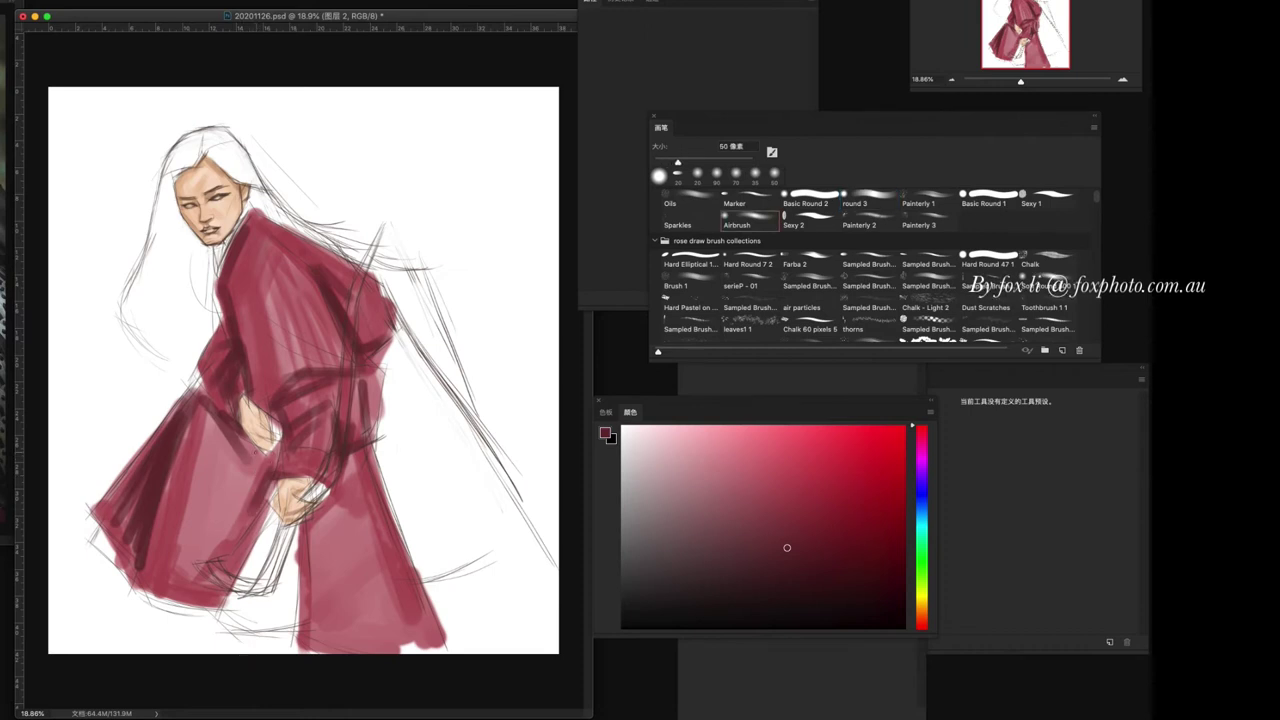
key(bracketright)
key(bracketright)
key(bracketright)
drag(265, 445, 235, 510)
drag(237, 460, 259, 523)
- With the round 3 brush, paint maroon folds down the left robe panel along the gap
key(comma)
key(comma)
key(comma)
drag(248, 428, 215, 555)
mouse_move(205, 410)
mouse_down()
mouse_move(226, 458)
mouse_move(200, 580)
mouse_up()
drag(245, 528, 215, 612)
key(bracketright)
key(bracketright)
drag(210, 433, 203, 575)
mouse_move(215, 530)
mouse_down()
mouse_move(145, 605)
mouse_move(218, 608)
mouse_up()
drag(138, 578, 220, 608)
- Shade the right robe panel and chest maroon with vertical folds on the lower right
mouse_move(350, 455)
mouse_down()
mouse_move(330, 525)
mouse_move(415, 600)
mouse_up()
drag(340, 275, 320, 305)
drag(330, 512, 354, 570)
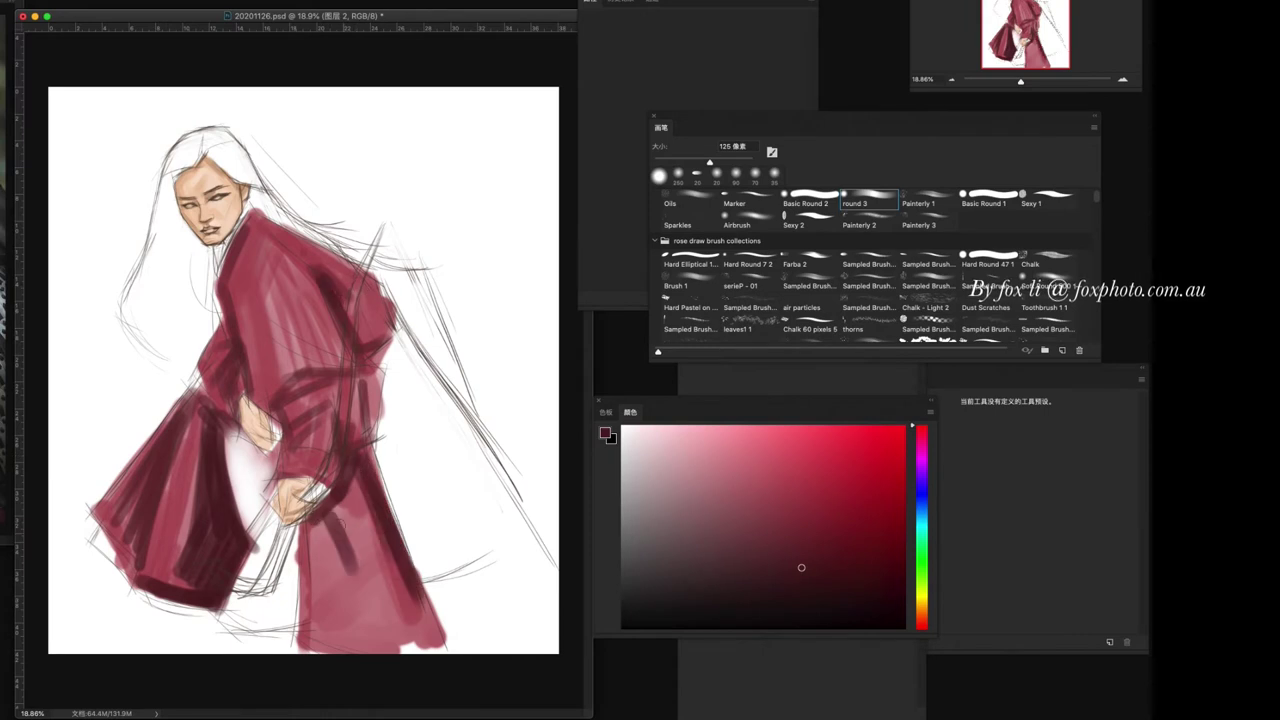
drag(330, 475, 360, 578)
drag(345, 510, 395, 635)
drag(378, 578, 440, 645)
drag(340, 510, 310, 622)
- Add faint shading on the left chest and shade the chest in a new dark maroon
key(bracketleft)
key(bracketleft)
mouse_move(240, 262)
mouse_down()
mouse_move(238, 355)
mouse_move(215, 380)
mouse_up()
key(bracketleft)
key(bracketleft)
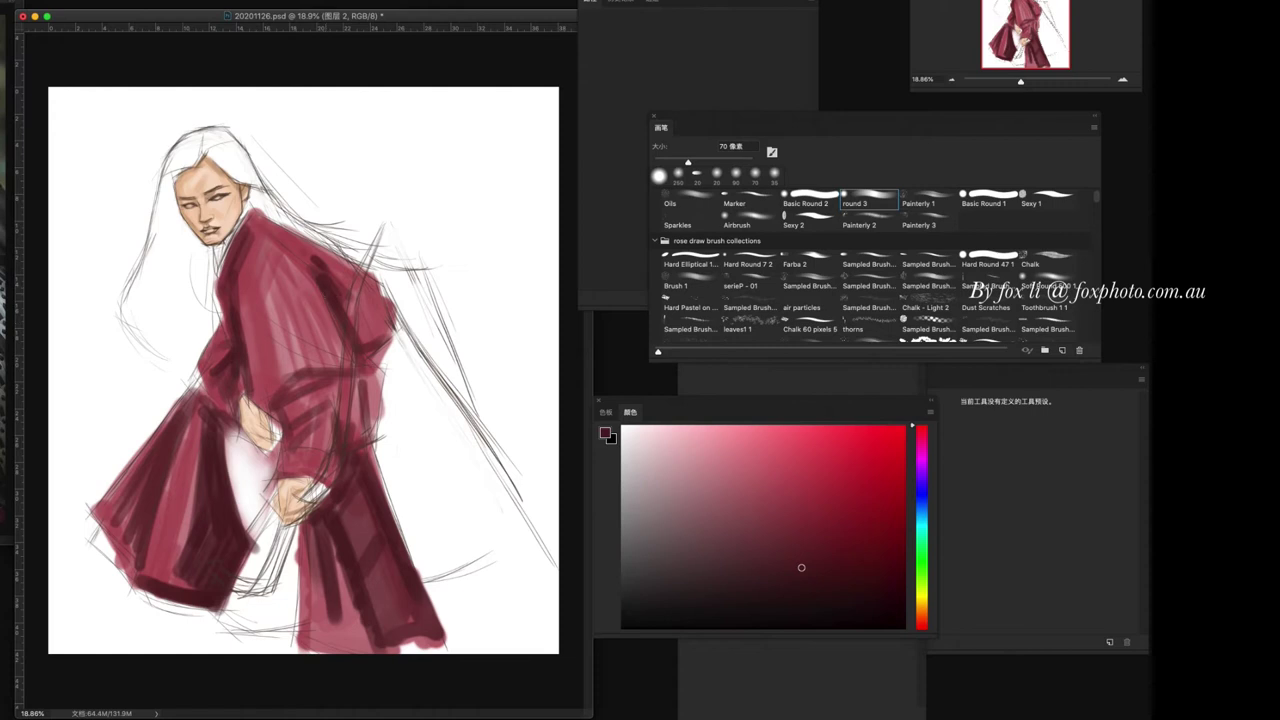
alt+click(322, 338)
key(bracketright)
key(bracketright)
key(bracketright)
mouse_move(306, 303)
mouse_down()
mouse_move(362, 385)
mouse_move(286, 390)
mouse_up()
- Add darker maroon bands on the chest, waist and belt, and shade the upper-left sleeve
alt+click(310, 374)
key(bracketleft)
key(bracketleft)
key(bracketleft)
mouse_move(372, 368)
mouse_down()
mouse_move(364, 430)
mouse_move(310, 376)
mouse_move(268, 386)
mouse_move(284, 440)
mouse_up()
mouse_move(372, 378)
mouse_down()
mouse_move(364, 444)
mouse_move(306, 364)
mouse_move(376, 444)
mouse_up()
alt+click(330, 400)
key(bracketright)
key(bracketright)
drag(262, 280, 256, 380)
drag(258, 230, 254, 284)
- Paint light pink highlights on the robe and the left sleeve
click(780, 483)
click(748, 443)
drag(334, 238, 288, 260)
mouse_move(366, 262)
mouse_down()
mouse_move(288, 284)
mouse_move(300, 368)
mouse_up()
key(bracketleft)
key(bracketleft)
drag(196, 398, 160, 512)
key(bracketright)
key(bracketright)
- Shade the left sleeve in dark maroon and add a pinkish-red stroke on the upper sleeve
click(788, 562)
drag(204, 402, 160, 578)
drag(192, 524, 182, 588)
drag(140, 494, 114, 566)
click(793, 561)
drag(150, 468, 108, 582)
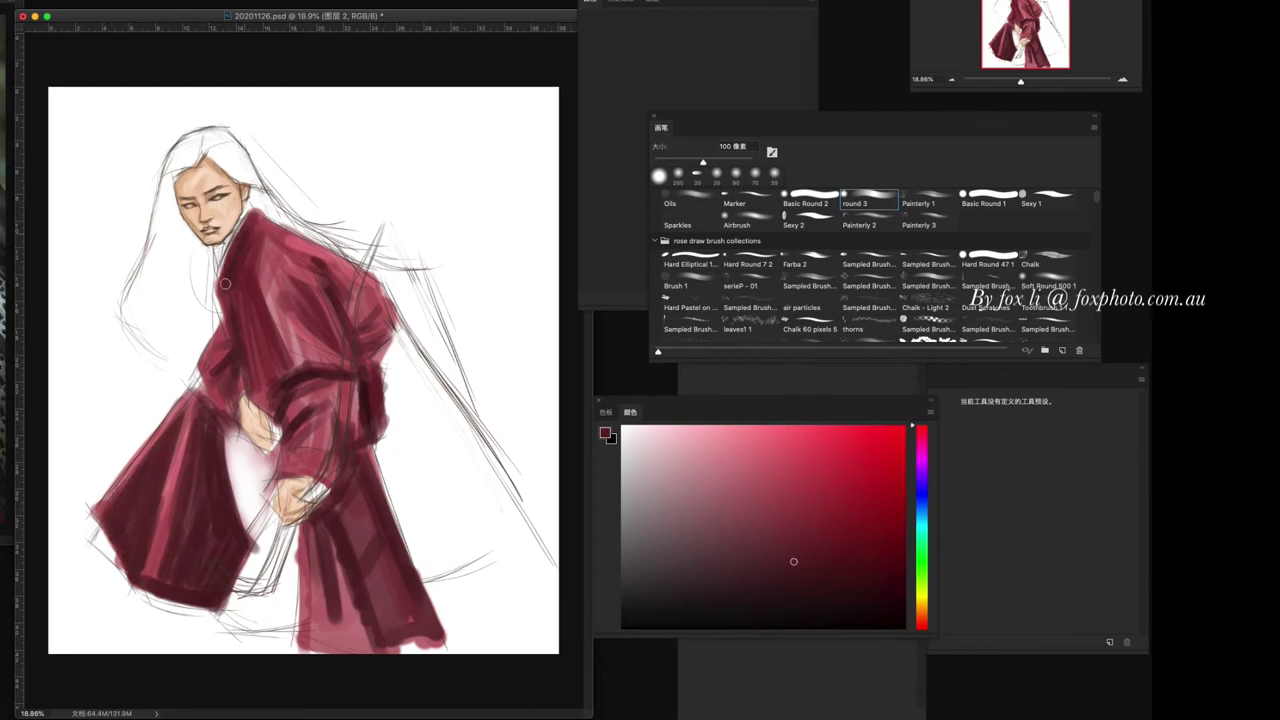
key(bracketleft)
drag(212, 362, 198, 398)
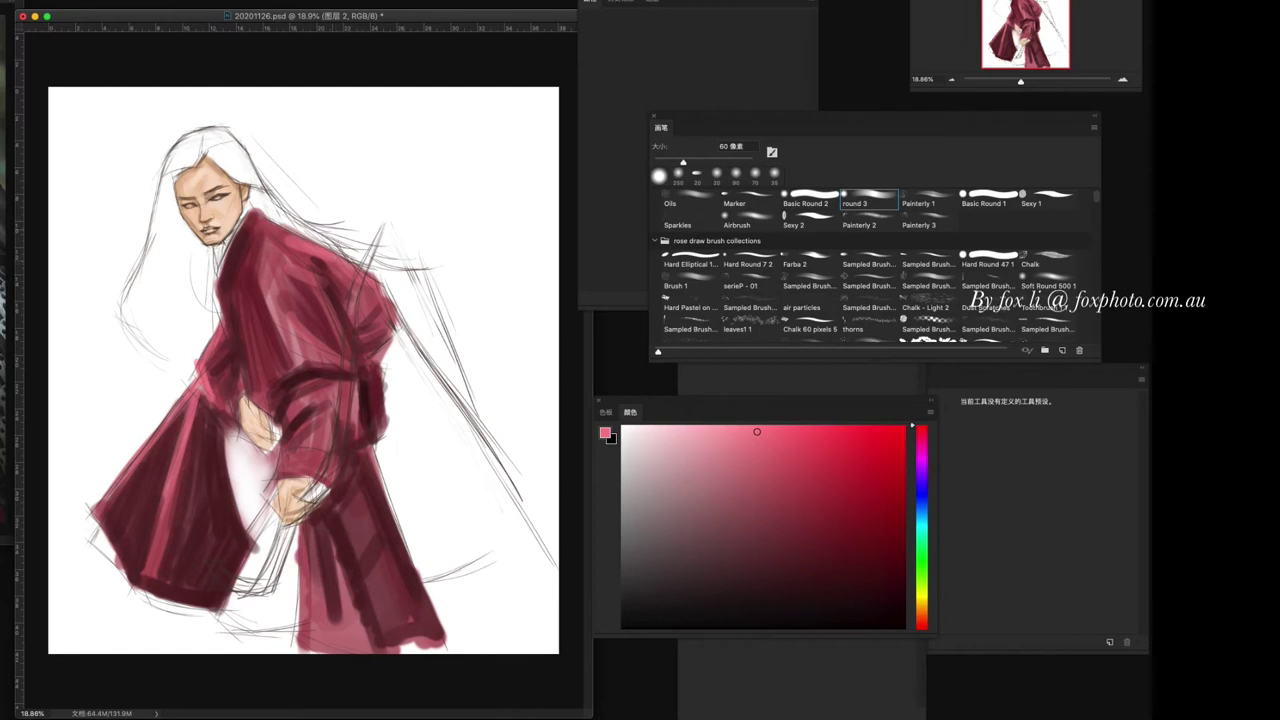
- Deepen the robe with darker red strokes at 135 px and zoom out to the whole figure
key(bracketright)
key(bracketright)
mouse_move(272, 238)
mouse_down()
mouse_move(264, 286)
mouse_move(315, 355)
mouse_move(288, 366)
mouse_up()
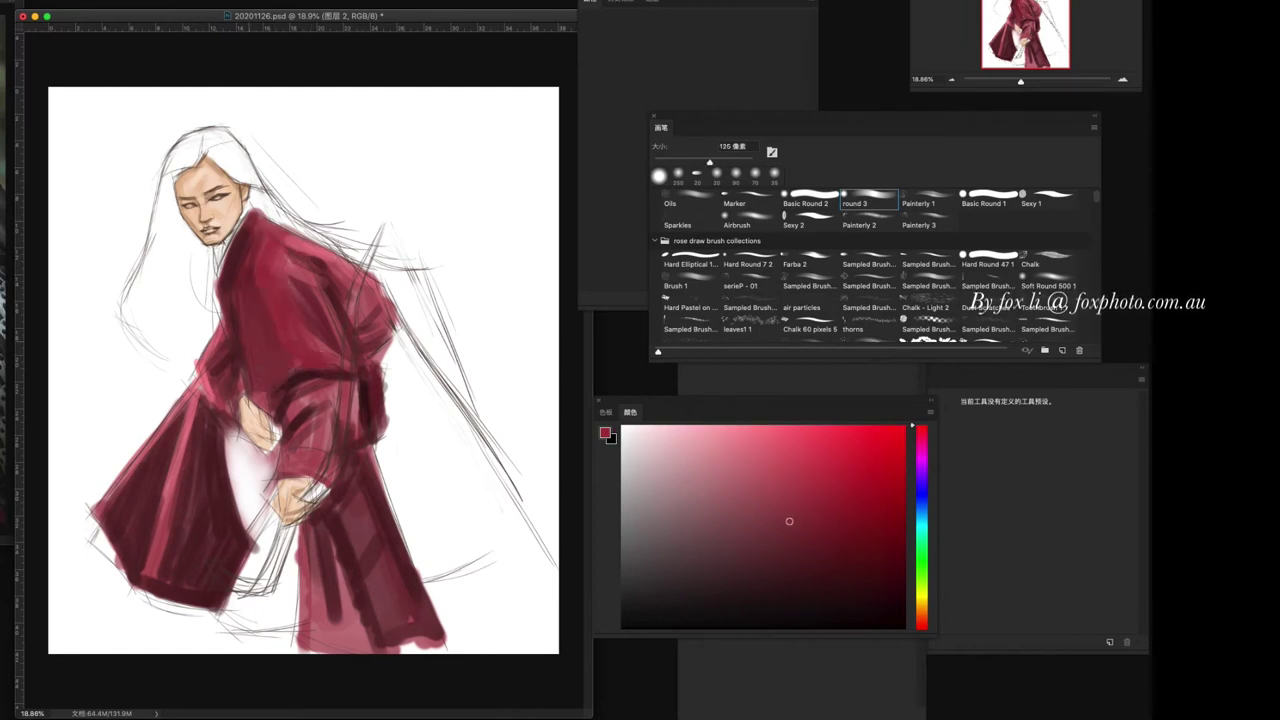
key(bracketleft)
key(ctrl+minus)
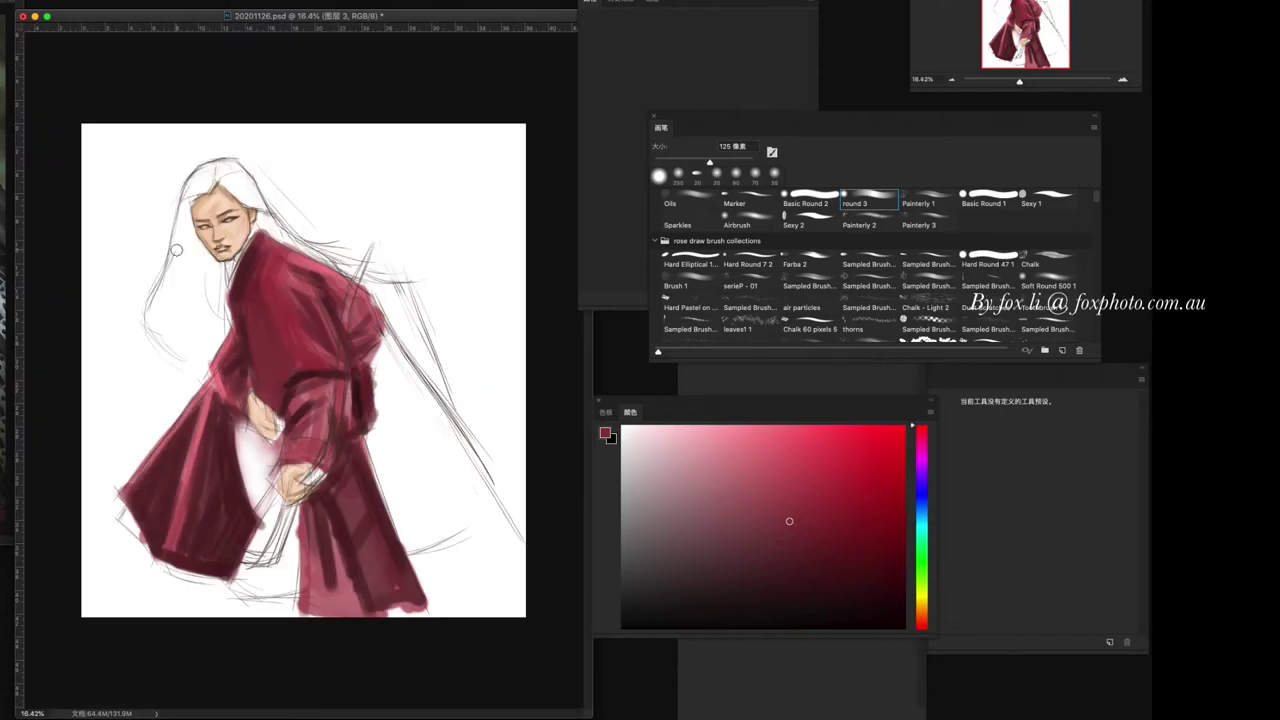
- Block in the top of the hair in dark grey, covering the white highlight
alt+click(290, 470)
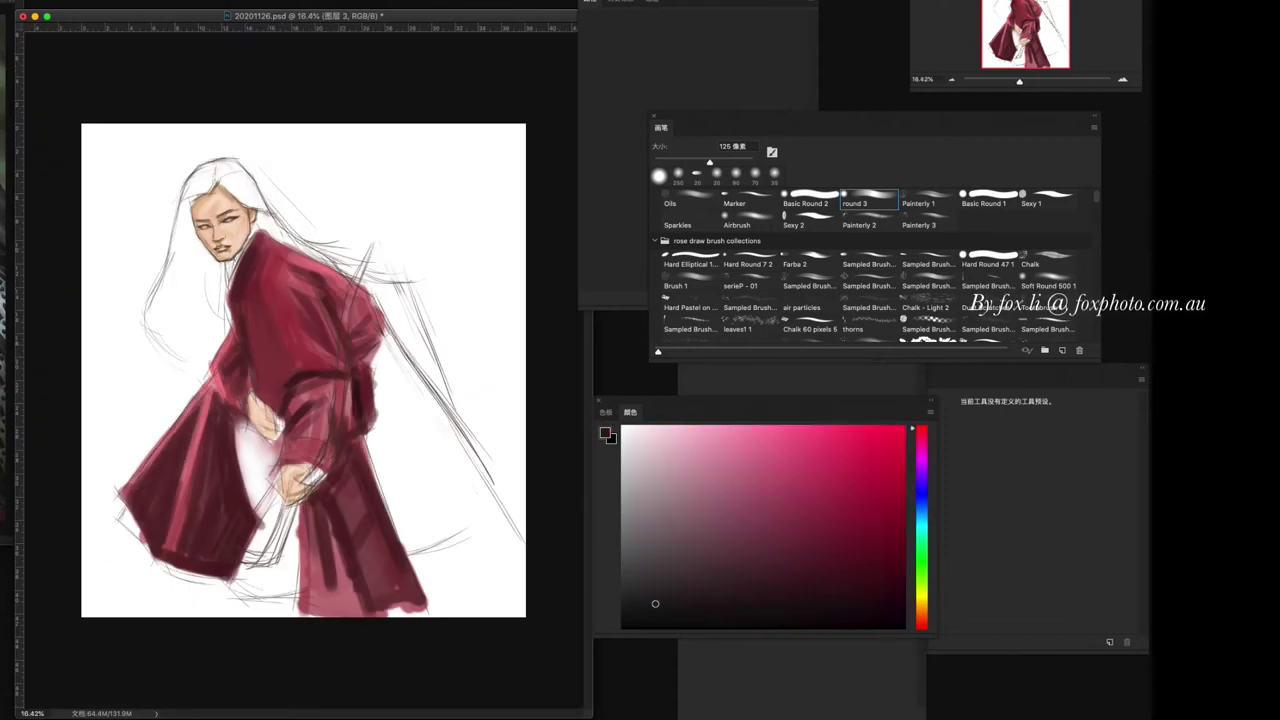
click(714, 582)
drag(205, 190, 190, 250)
key(bracketleft)
key(bracketleft)
drag(185, 205, 215, 285)
mouse_move(241, 179)
mouse_down()
mouse_move(220, 205)
mouse_move(205, 150)
mouse_move(250, 195)
mouse_move(165, 300)
mouse_up()
- Paint dark hair strands falling to the shoulder and down the face's left side
drag(200, 245, 225, 282)
mouse_move(255, 205)
mouse_down()
mouse_move(280, 240)
mouse_move(372, 278)
mouse_up()
mouse_move(220, 162)
mouse_down()
mouse_move(186, 196)
mouse_move(250, 198)
mouse_move(195, 280)
mouse_up()
mouse_move(185, 220)
mouse_down()
mouse_move(182, 330)
mouse_move(215, 342)
mouse_up()
drag(222, 268, 210, 326)
drag(173, 260, 160, 340)
mouse_move(172, 290)
mouse_down()
mouse_move(195, 375)
mouse_move(212, 370)
mouse_up()
drag(185, 215, 178, 300)
- Darken the crown, the strands over the shoulder, the lower-left hair and the hair by the neck
mouse_move(198, 182)
mouse_down()
mouse_move(218, 159)
mouse_move(262, 206)
mouse_up()
mouse_move(248, 160)
mouse_down()
mouse_move(265, 232)
mouse_move(340, 262)
mouse_move(352, 250)
mouse_up()
key(bracketleft)
mouse_move(180, 255)
mouse_down()
mouse_move(190, 322)
mouse_move(149, 334)
mouse_move(144, 310)
mouse_move(150, 360)
mouse_up()
mouse_move(176, 288)
mouse_down()
mouse_move(168, 390)
mouse_move(188, 366)
mouse_up()
mouse_move(214, 274)
mouse_down()
mouse_move(216, 330)
mouse_move(234, 336)
mouse_up()
drag(268, 217, 284, 248)
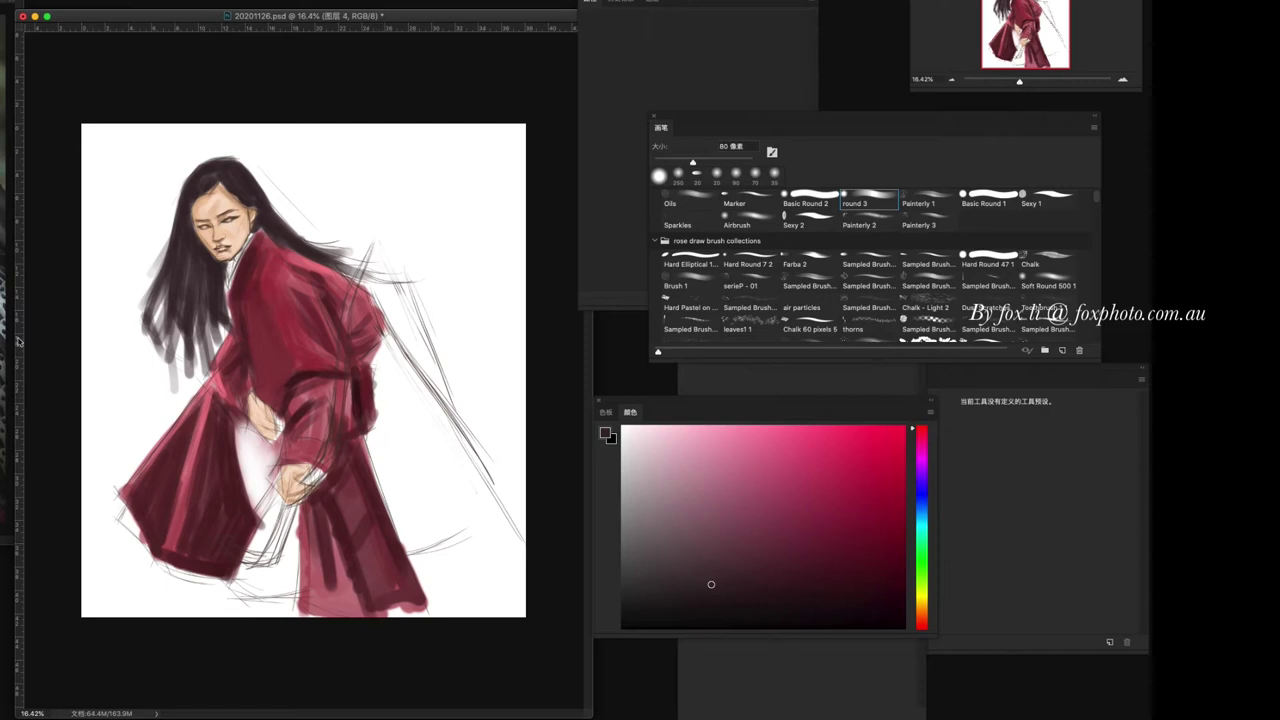
alt+click(384, 372)
key(bracketright)
key(bracketright)
key(bracketright)
- Paint light grey fabric beside the robe, along the hem and across the lower right
mouse_move(378, 340)
mouse_down()
mouse_move(450, 486)
mouse_move(482, 488)
mouse_up()
drag(378, 368, 430, 486)
mouse_move(268, 424)
mouse_down()
mouse_move(244, 516)
mouse_move(250, 488)
mouse_move(266, 512)
mouse_move(264, 562)
mouse_move(290, 520)
mouse_up()
drag(120, 512, 240, 588)
drag(380, 435, 410, 535)
drag(386, 400, 484, 548)
drag(400, 486, 480, 596)
drag(440, 550, 500, 600)
drag(386, 345, 501, 515)
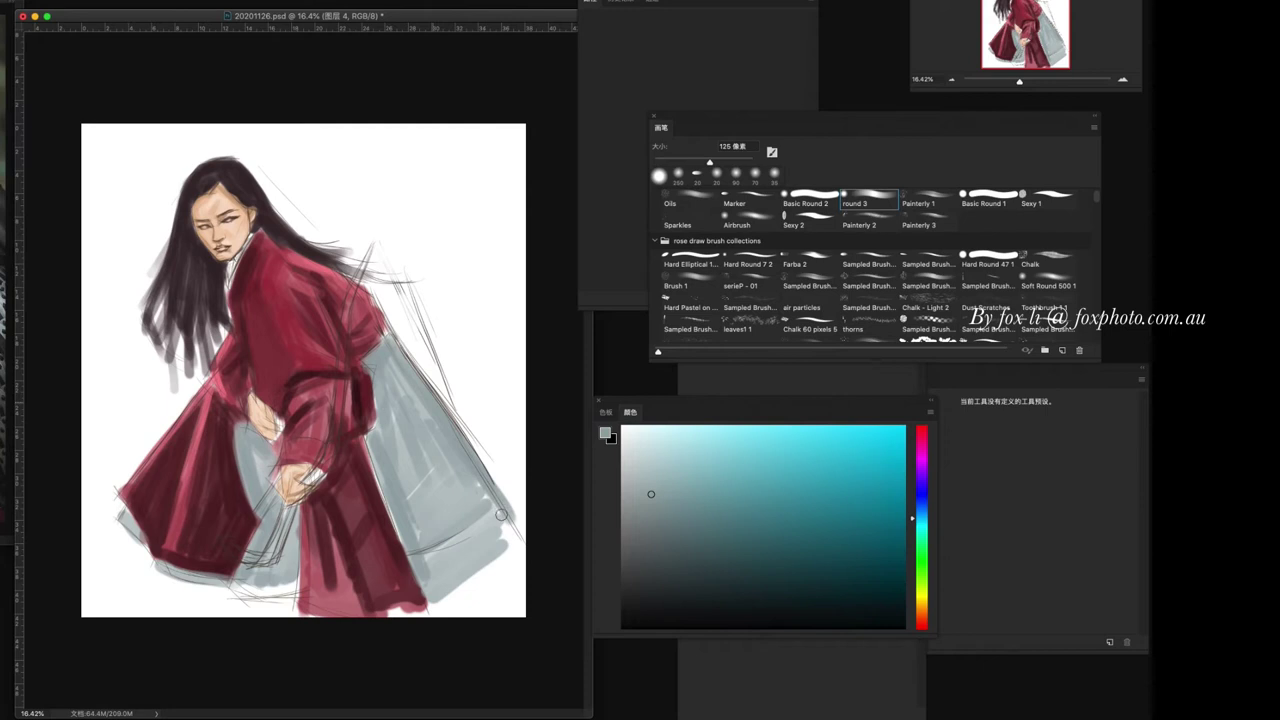
- Shade the grey fabric by the right sleeve, lower right and left sleeve darker
alt+click(369, 361)
drag(380, 340, 372, 370)
drag(368, 430, 425, 580)
drag(384, 498, 440, 608)
drag(238, 424, 268, 524)
key(bracketleft)
mouse_move(270, 576)
mouse_down()
mouse_move(259, 517)
mouse_move(296, 600)
mouse_move(215, 590)
mouse_up()
drag(372, 366, 376, 458)
- Add dark grey fold lines and dark edges on the fabric's left and upper-right sides
alt+click(366, 361)
drag(366, 361, 420, 368)
drag(368, 430, 486, 460)
mouse_move(374, 372)
mouse_down()
mouse_move(372, 443)
mouse_move(432, 606)
mouse_up()
drag(240, 420, 258, 522)
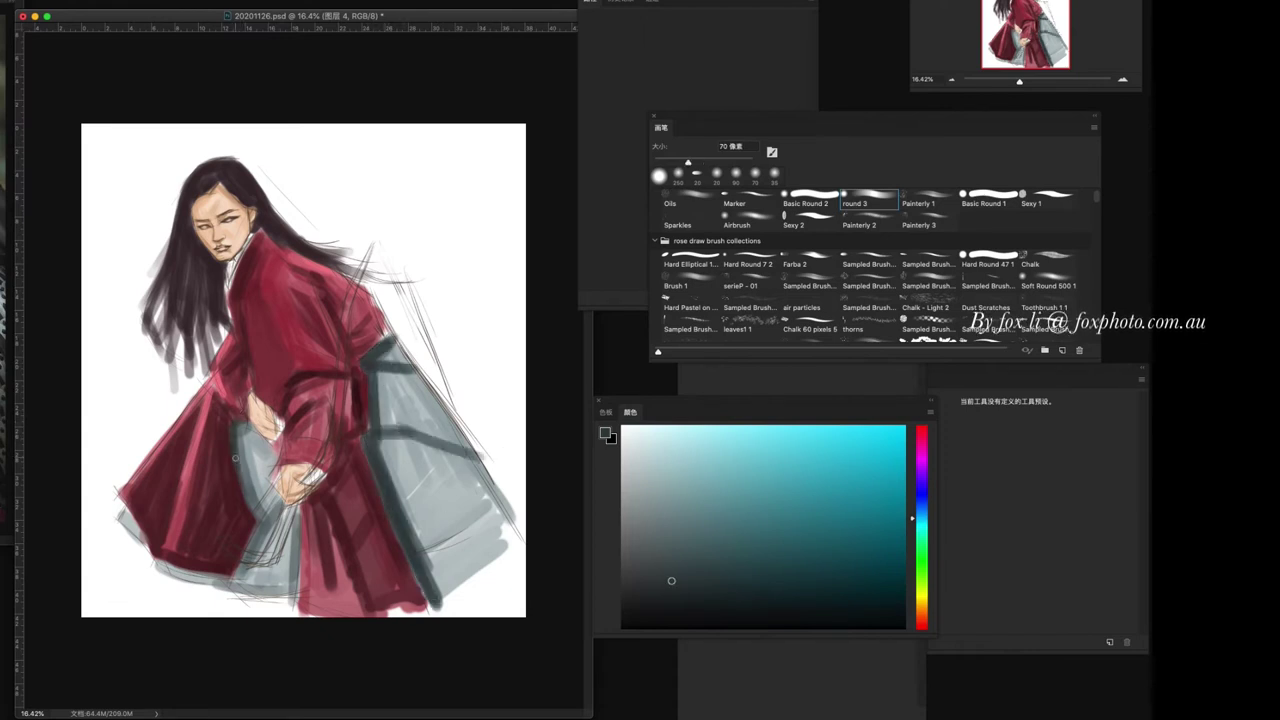
mouse_move(344, 268)
mouse_down()
mouse_move(398, 344)
mouse_move(386, 290)
mouse_move(428, 378)
mouse_move(404, 306)
mouse_move(452, 406)
mouse_up()
key(bracketright)
drag(414, 270, 492, 474)
mouse_move(338, 262)
mouse_down()
mouse_move(416, 276)
mouse_move(412, 356)
mouse_move(419, 270)
mouse_move(446, 326)
mouse_up()
drag(452, 282, 484, 438)
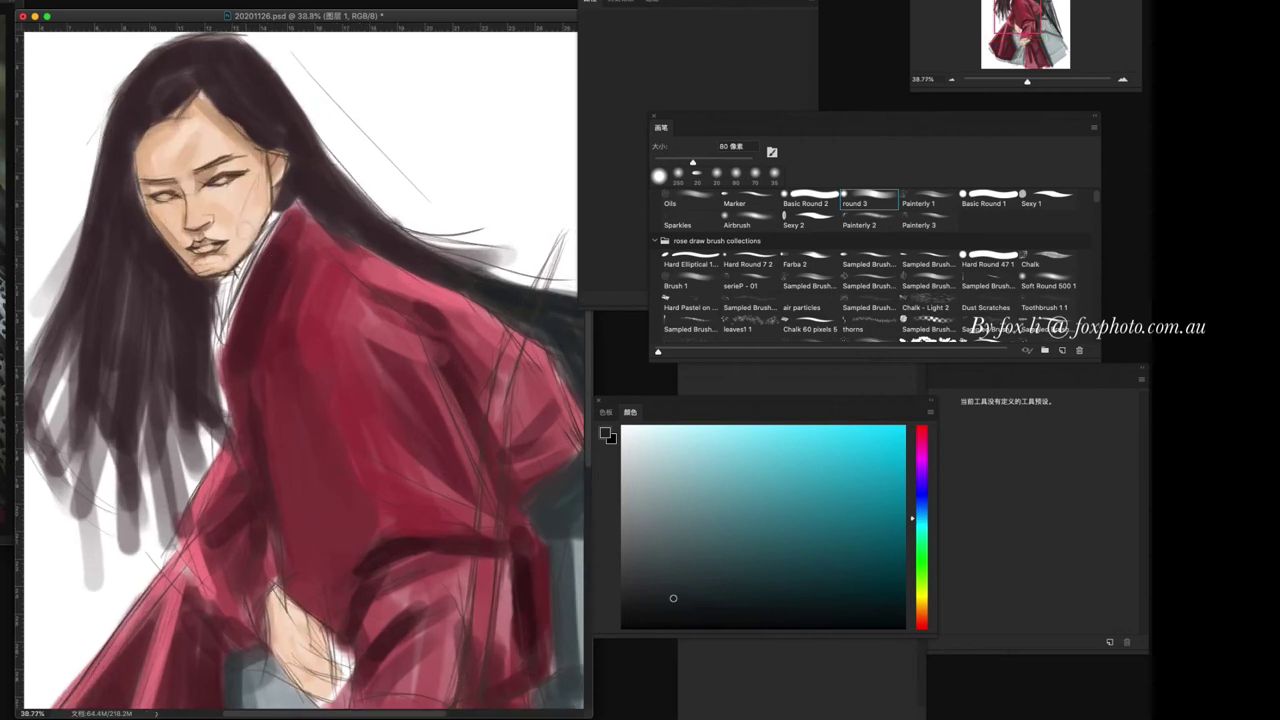
- Cover the light highlight atop the hair with dark crimson using the round 3 brush
click(742, 216)
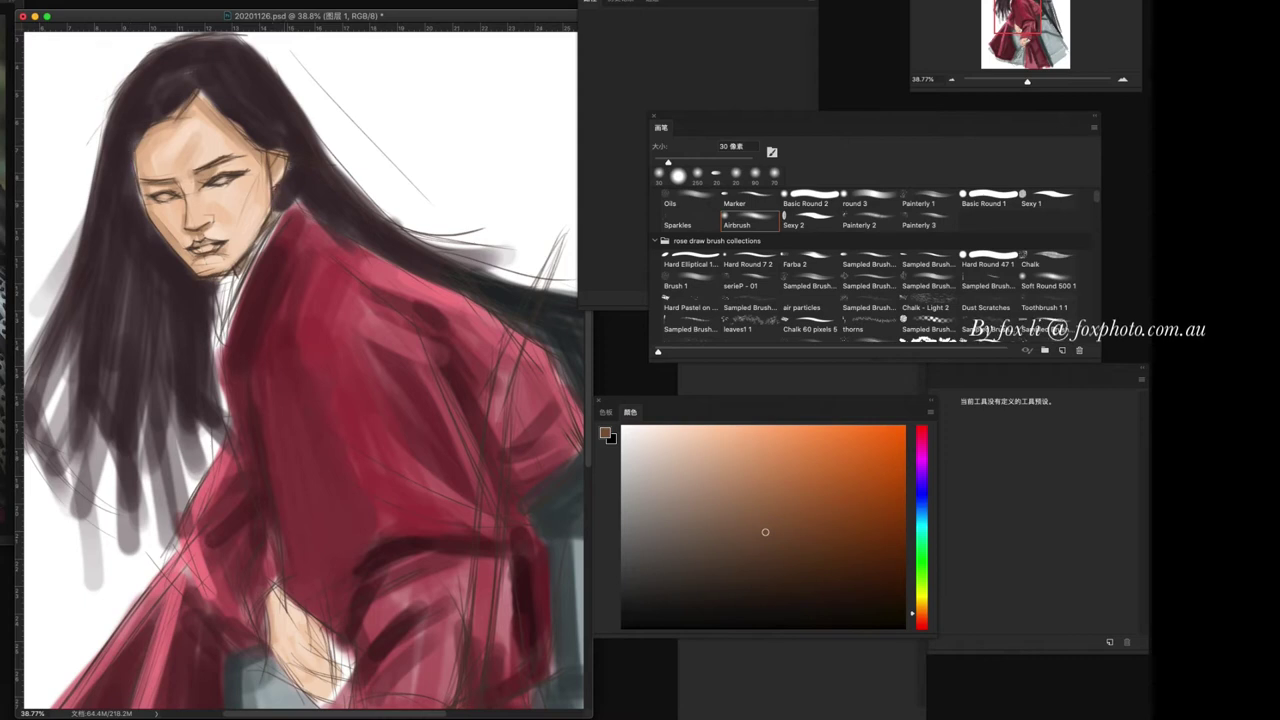
click(855, 203)
alt+click(140, 210)
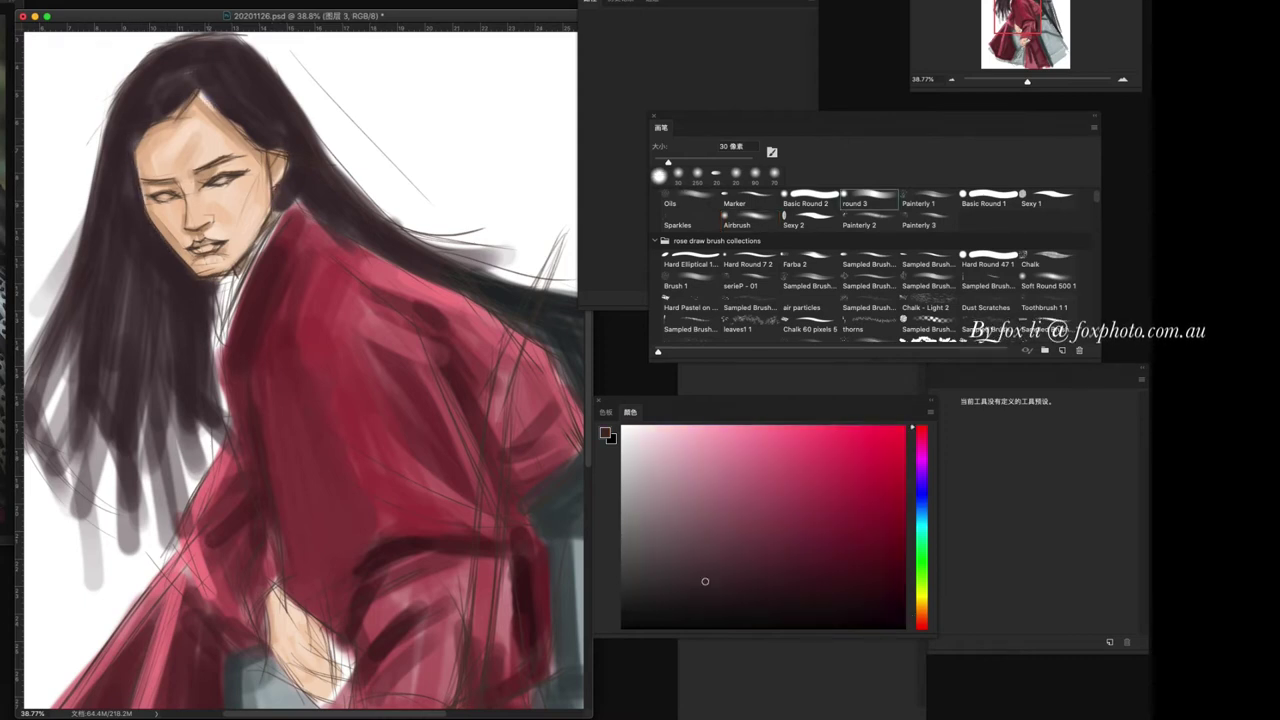
drag(209, 85, 208, 112)
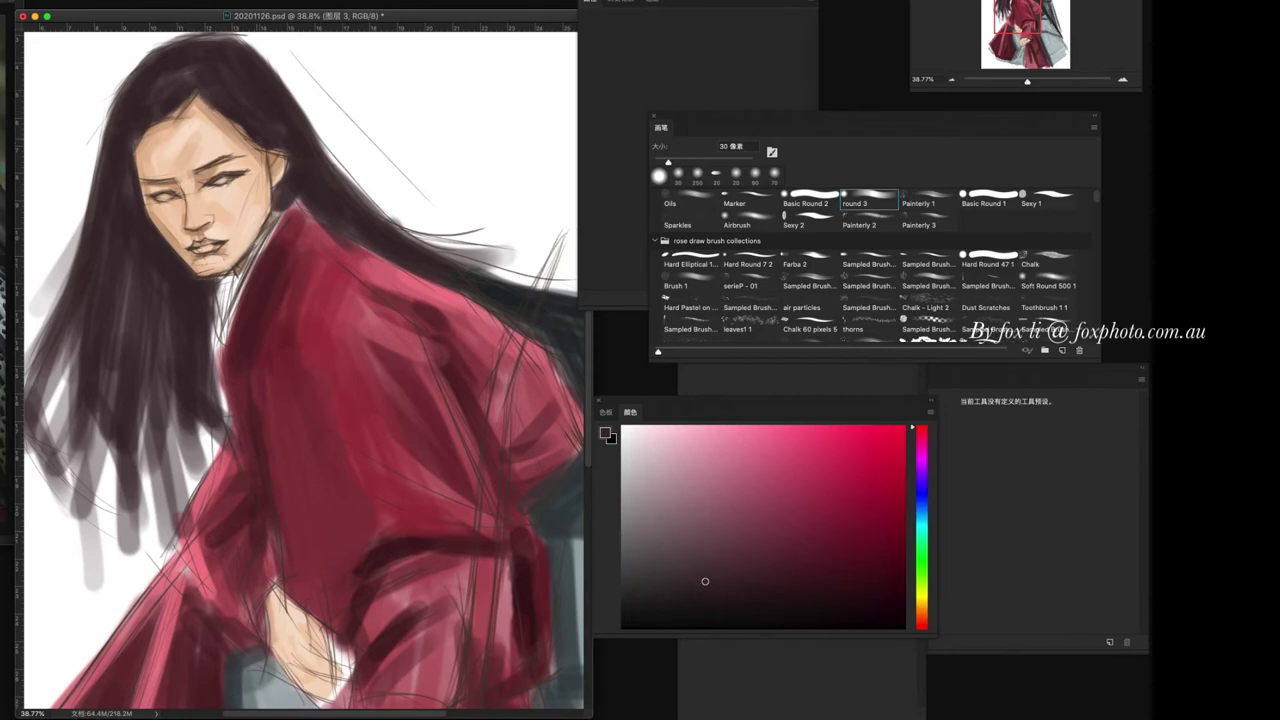
- Zoom in on the face with the Brush tool, working on layer 图层 1
key(e)
key(b)
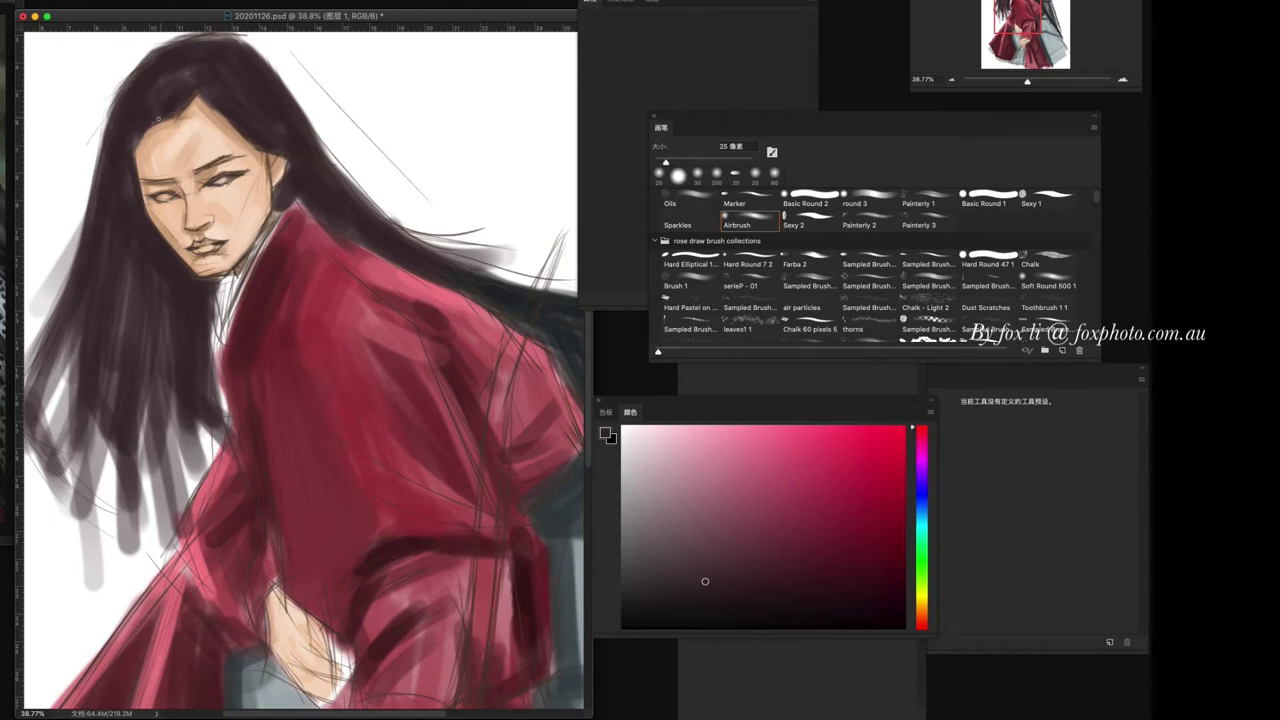
scroll(300, 450, up, 5)
mouse_move(300, 450)
mouse_down()
mouse_move(266, 609)
mouse_move(327, 485)
mouse_up()
key(alt+bracketleft)
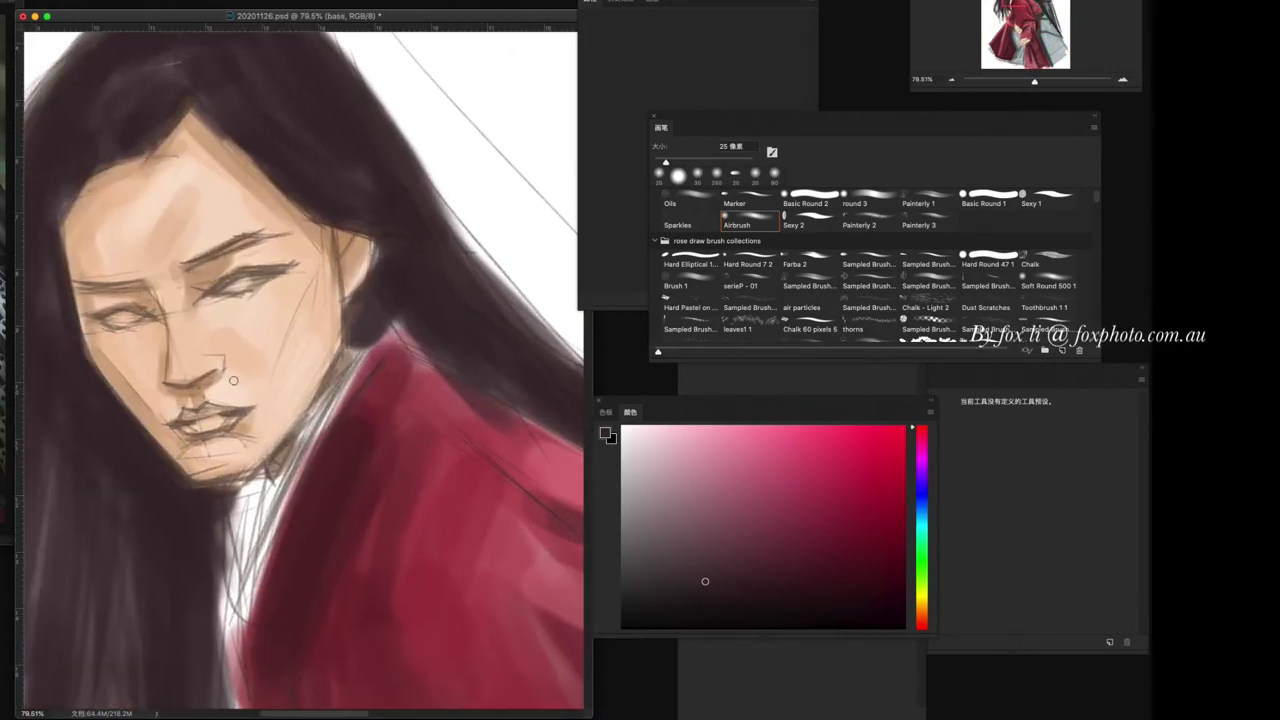
key(alt+bracketright)
- Darken the eyebrows and upper eyelids with a skin-tone orange at 15 px
alt+click(220, 300)
key(bracketleft)
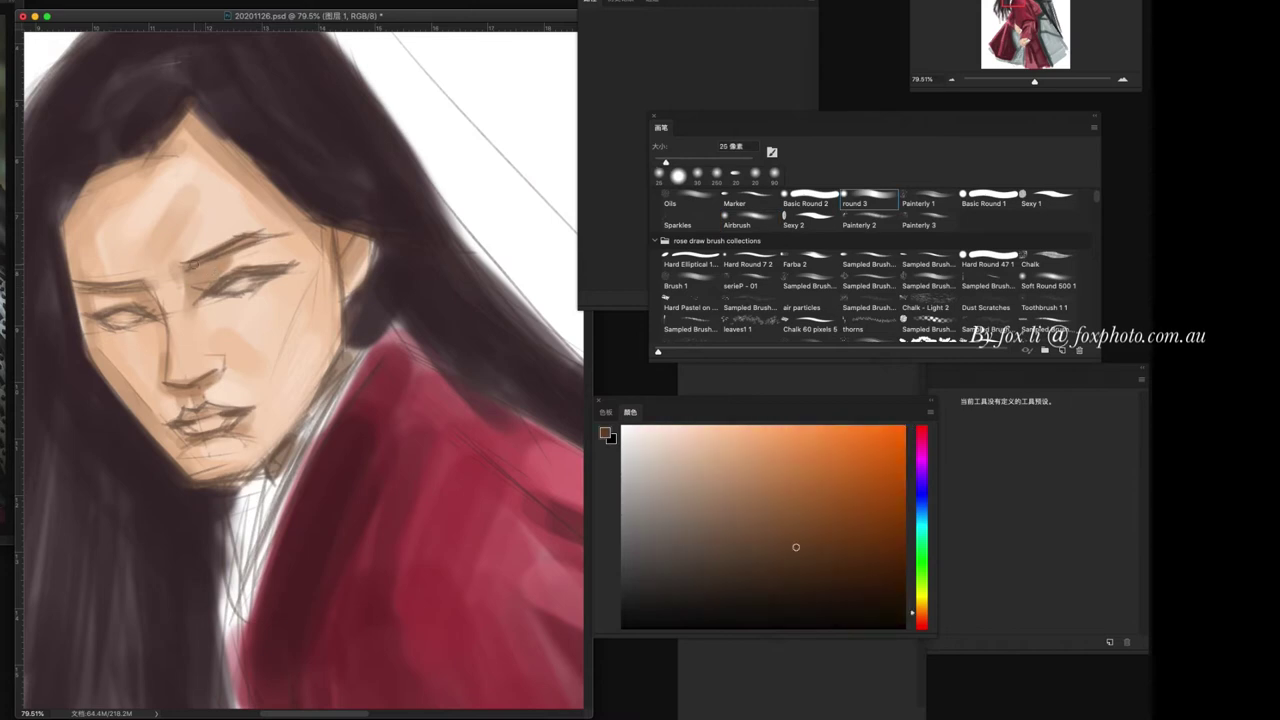
drag(84, 283, 140, 288)
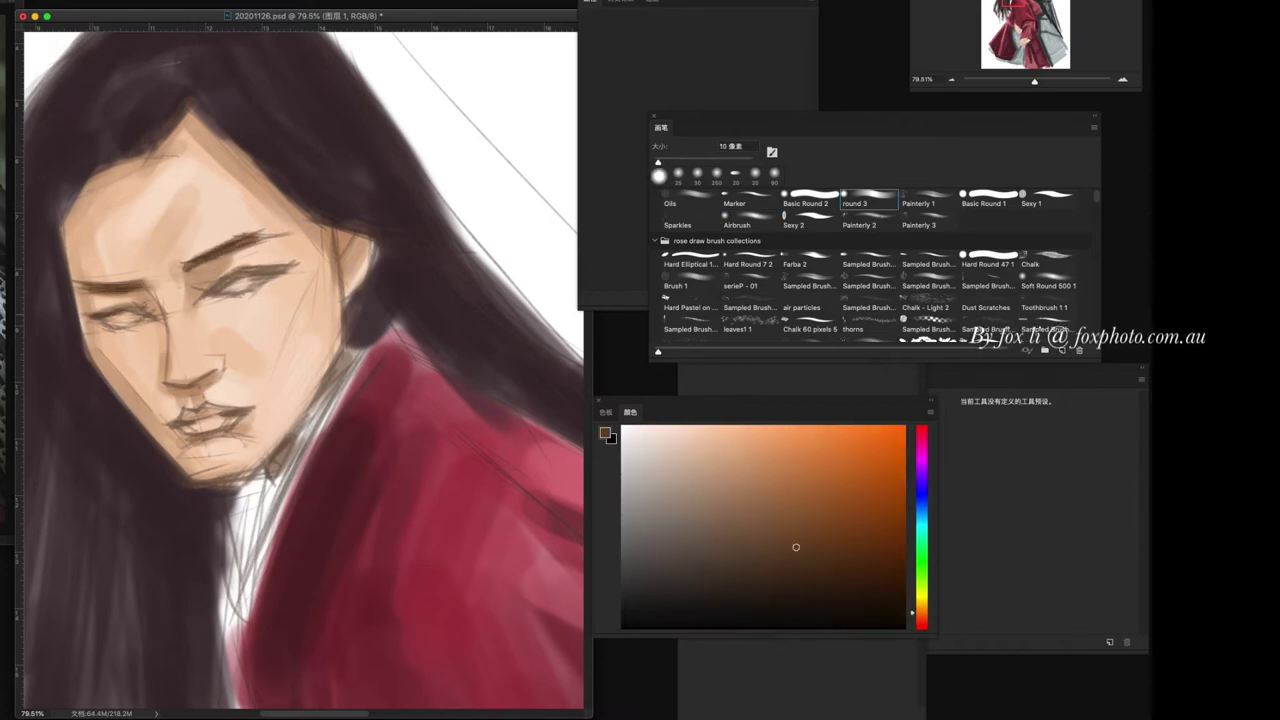
drag(233, 277, 298, 265)
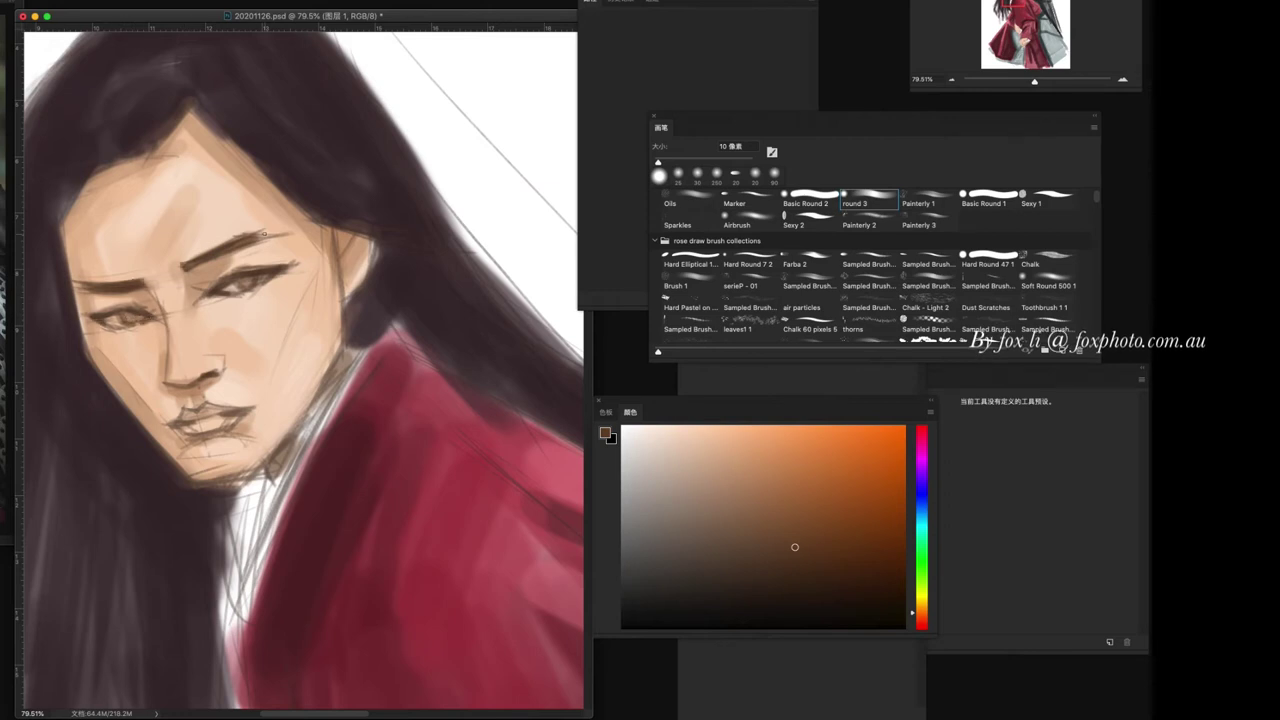
scroll(392, 430, down, 2)
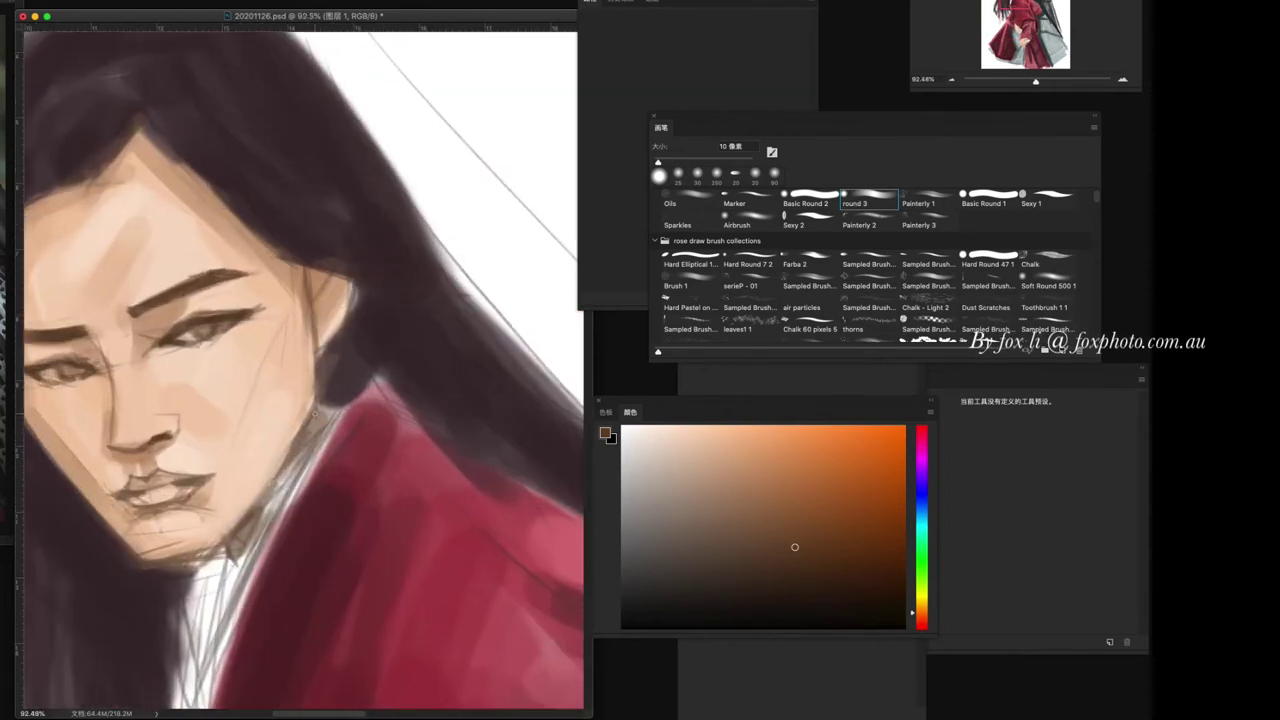
- Paint darker brown skin tone along the face's left edge and the chin line
alt+click(166, 346)
key(bracketright)
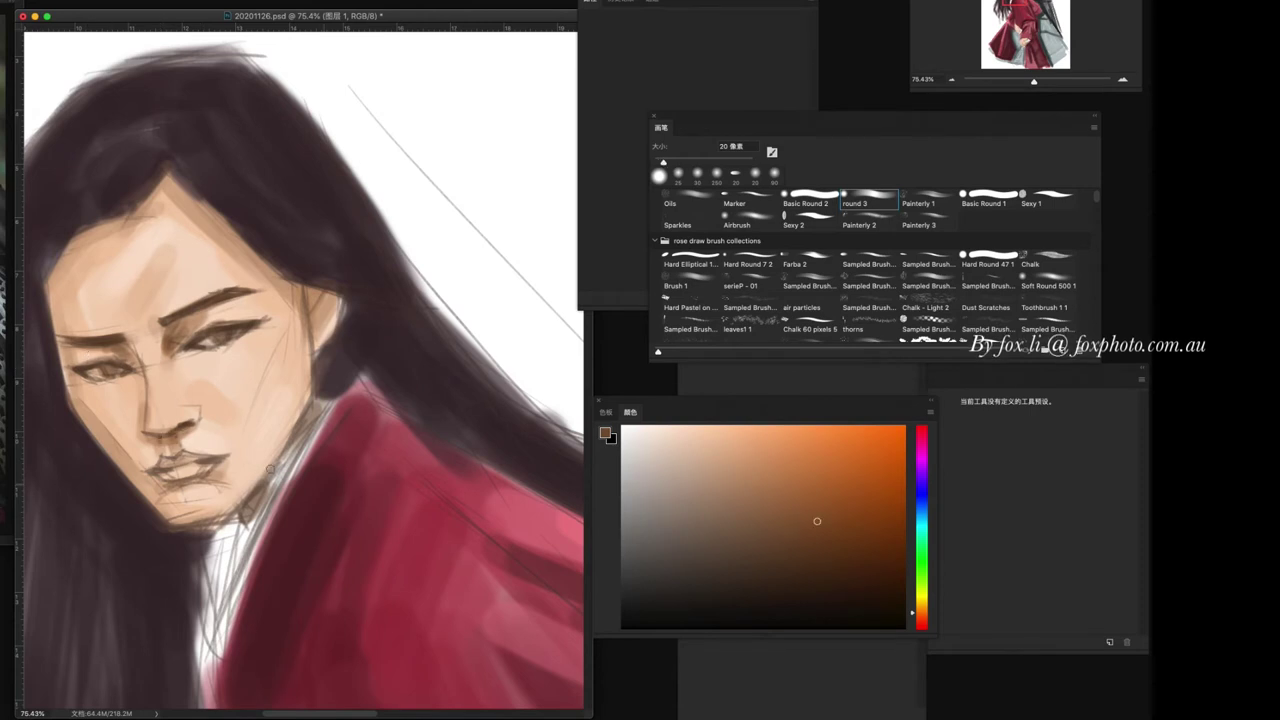
key(bracketright)
drag(55, 240, 120, 460)
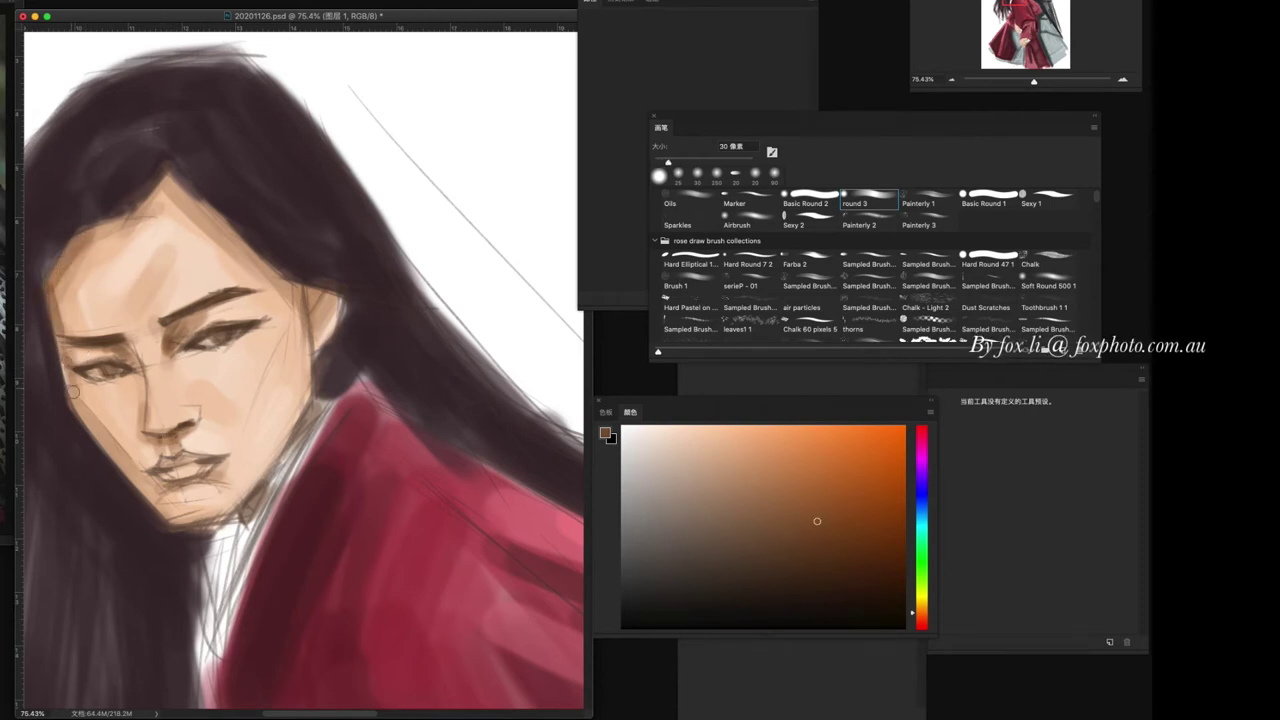
key(bracketleft)
drag(210, 483, 168, 492)
- Lighten the right cheek, beside the right eye, the ear area and the forehead with peach tones
alt+click(242, 379)
key(bracketright)
key(bracketright)
drag(300, 330, 285, 405)
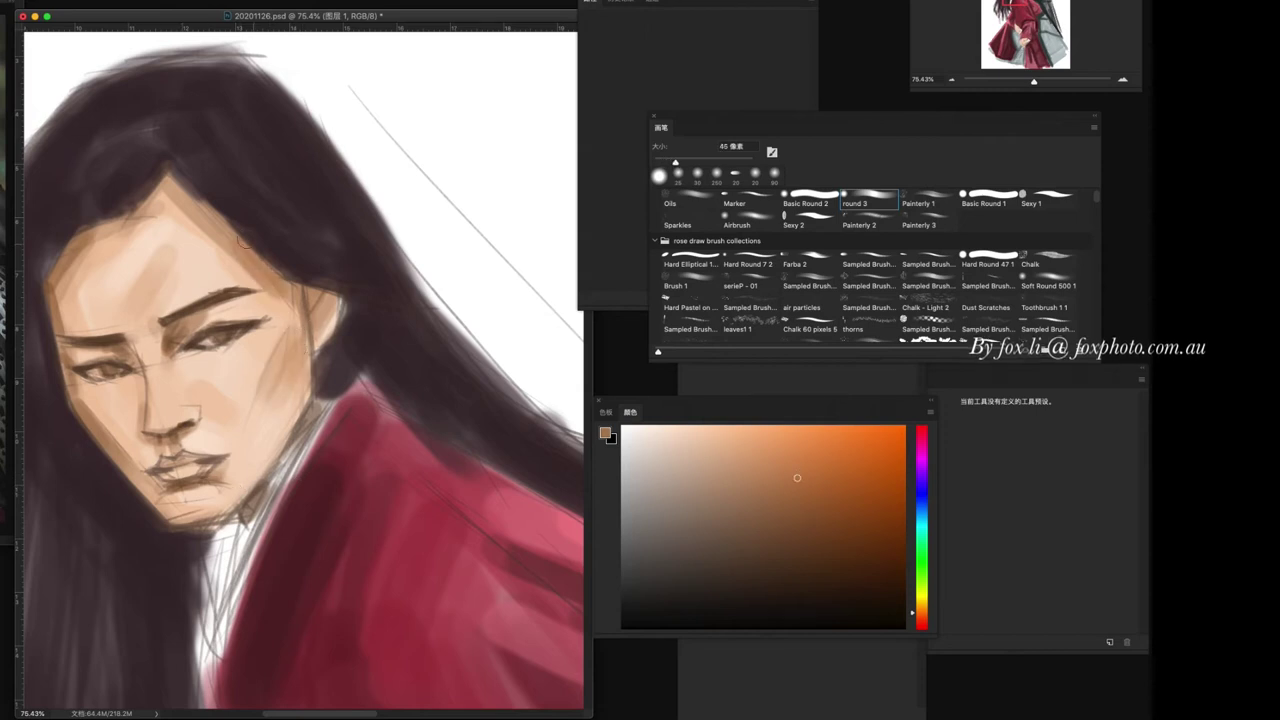
key(bracketleft)
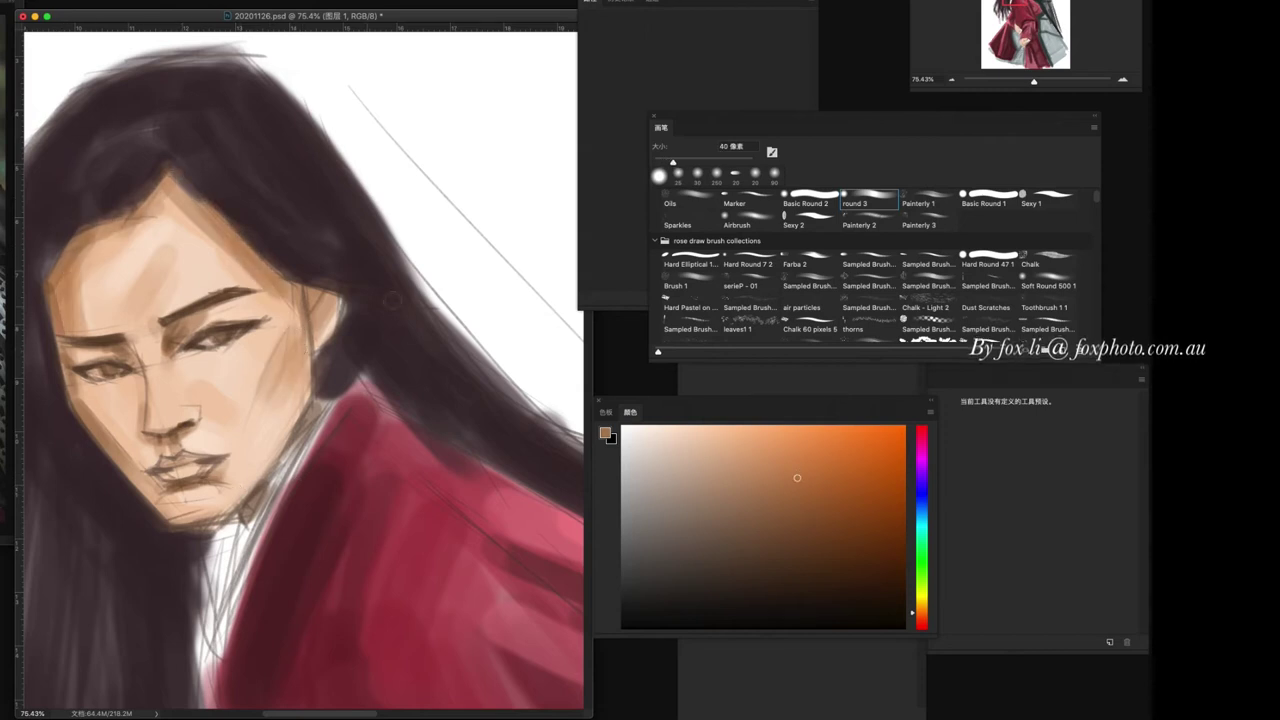
alt+click(214, 413)
key(bracketleft)
drag(242, 370, 272, 338)
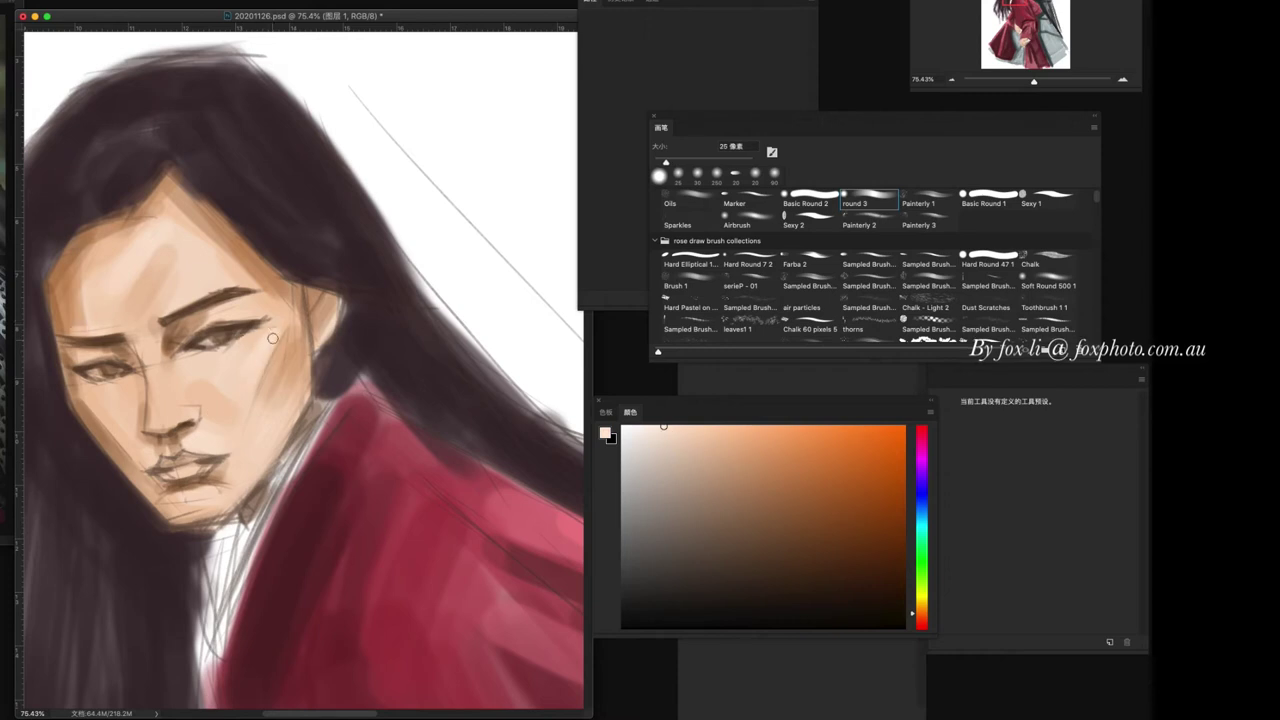
key(bracketleft)
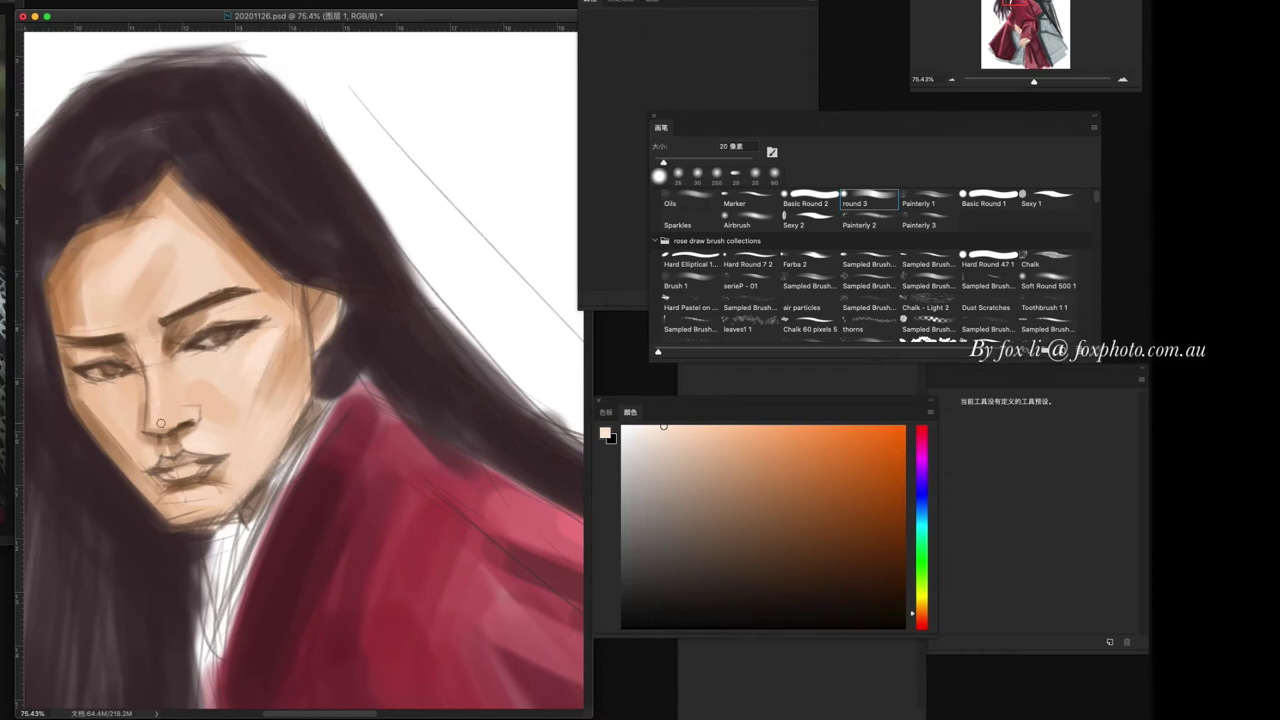
drag(338, 305, 326, 354)
alt+click(172, 268)
drag(171, 209, 213, 277)
- Paint the lips a darker red
alt+click(193, 295)
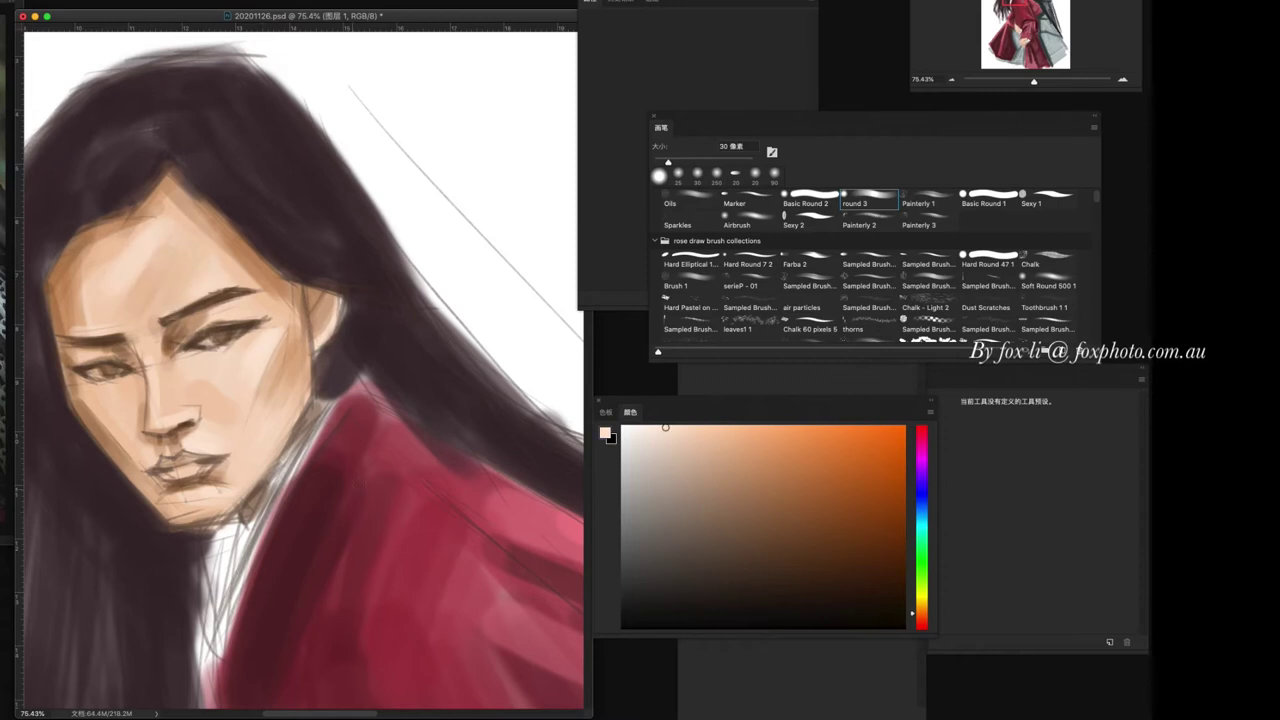
scroll(314, 465, down, 5)
alt+click(200, 385)
mouse_move(180, 384)
mouse_down()
mouse_move(228, 390)
mouse_move(233, 372)
mouse_up()
click(814, 511)
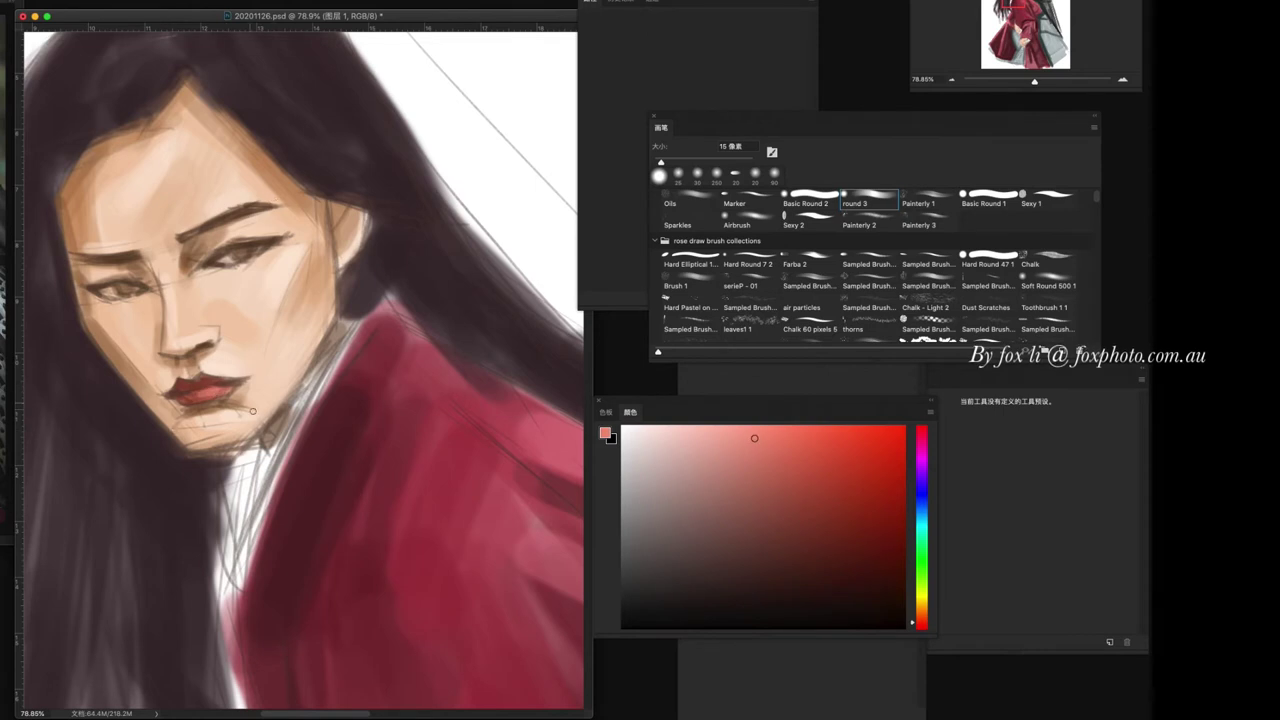
- Sample skin and lip tones with a 25 px brush and fade the sketch lines over the face
alt+click(136, 286)
alt+click(163, 320)
key(bracketright)
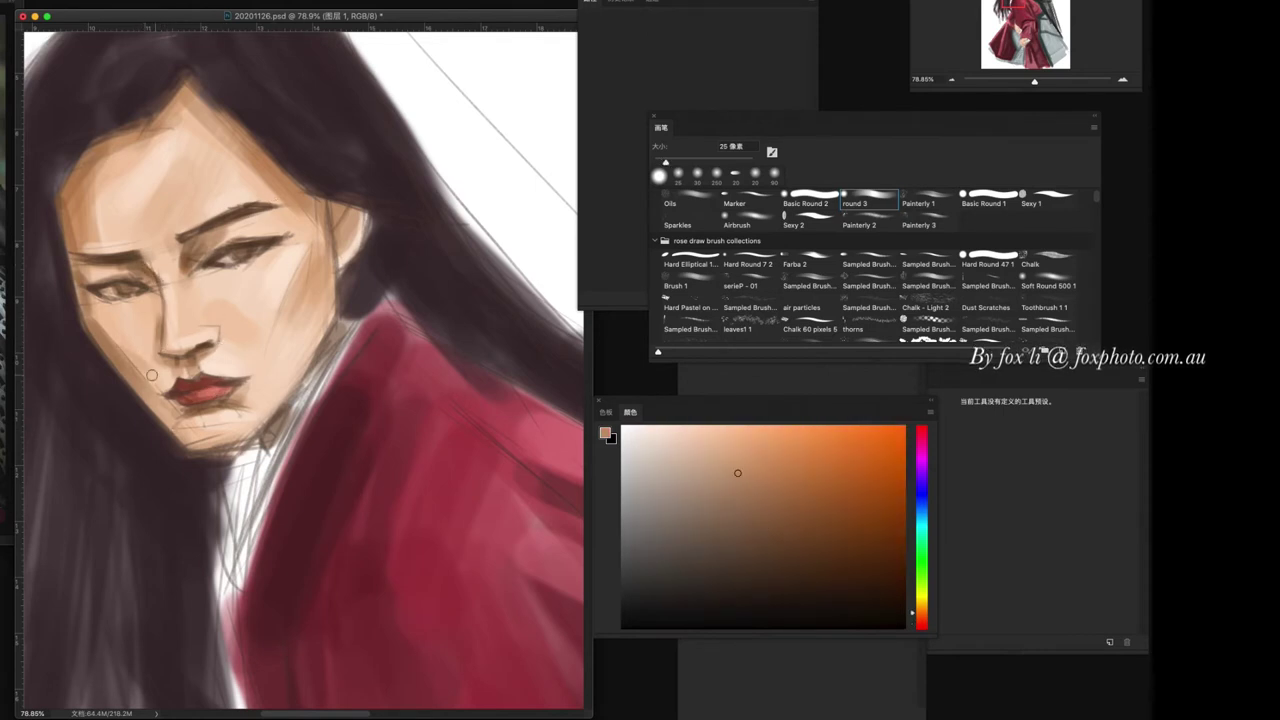
alt+click(191, 393)
alt+click(199, 425)
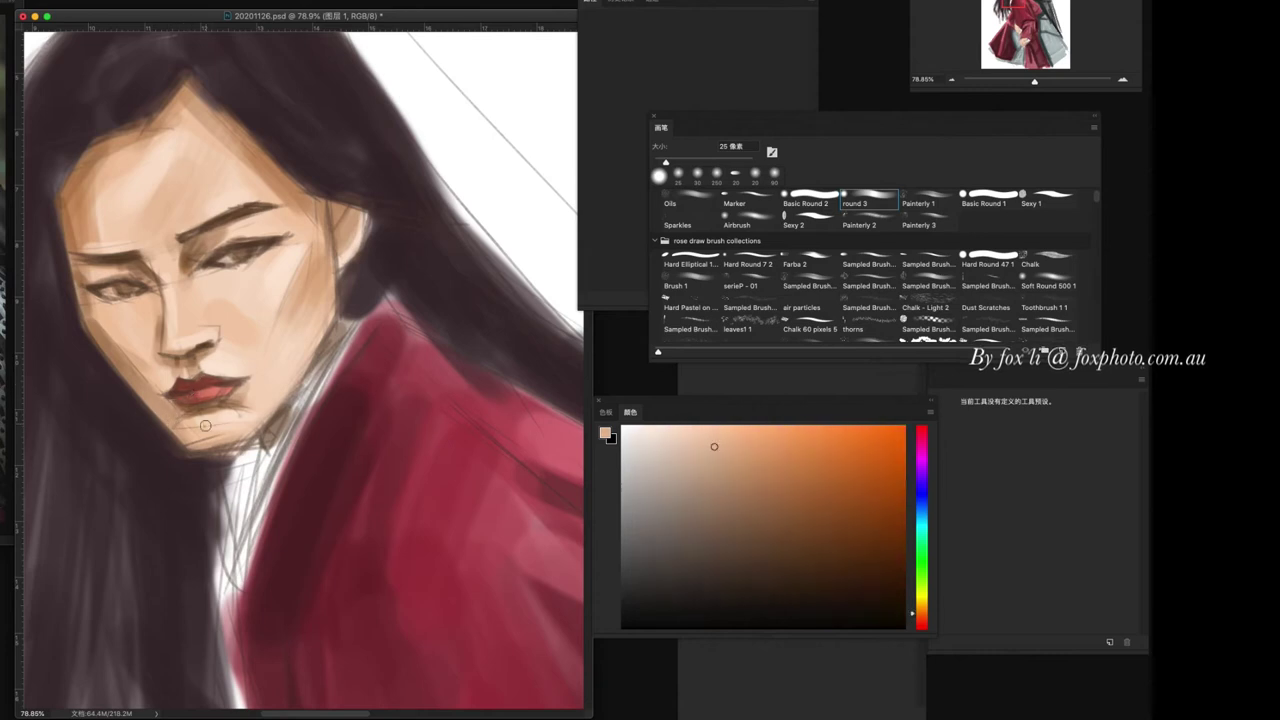
alt+click(205, 442)
key(ctrl+e)
- Return to layer 图层 1 and paint a dark brown line along the collar
click(740, 551)
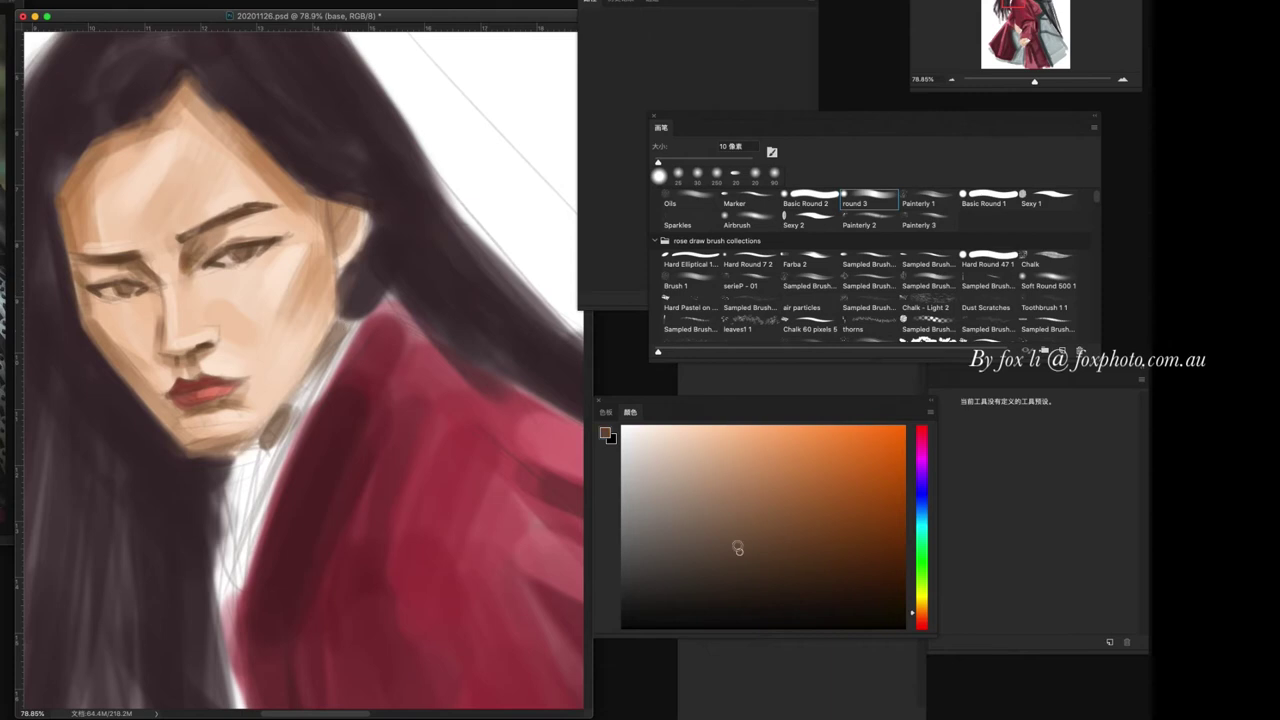
click(191, 452)
click(470, 195)
drag(329, 340, 254, 430)
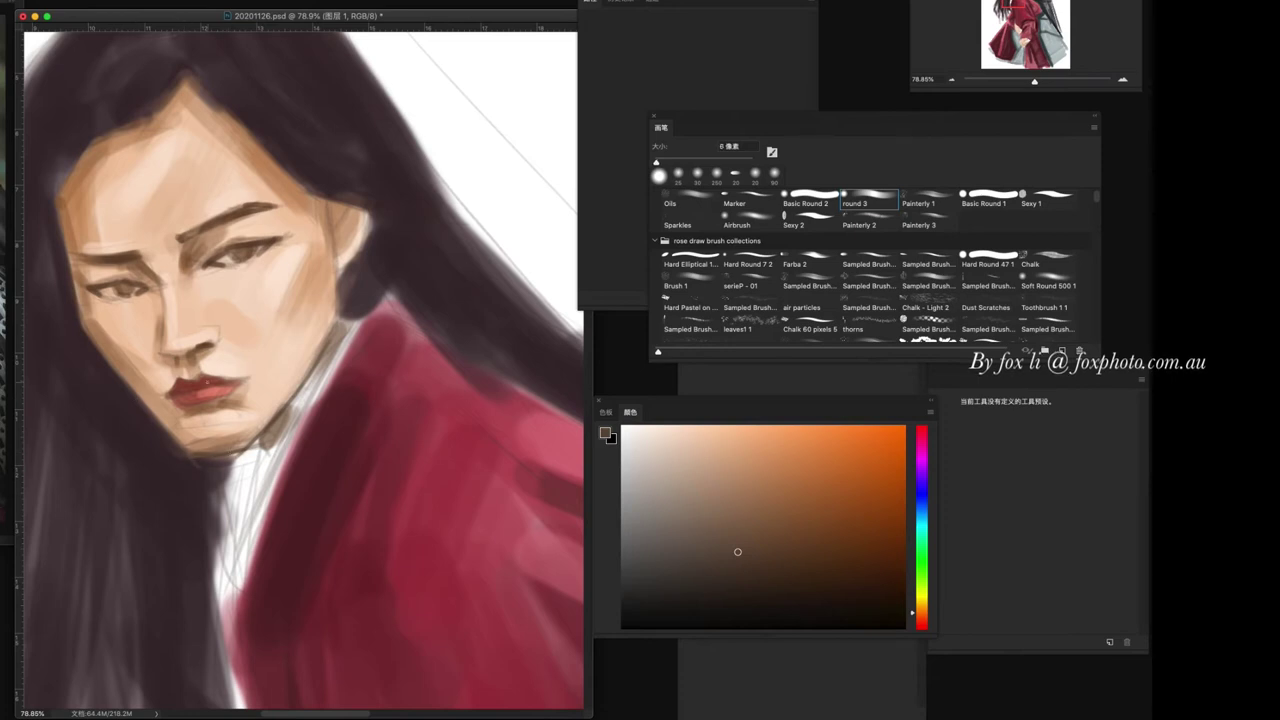
- Sample dark red, tan and light peach tones, resizing the brush from 20 to 10 px
click(830, 557)
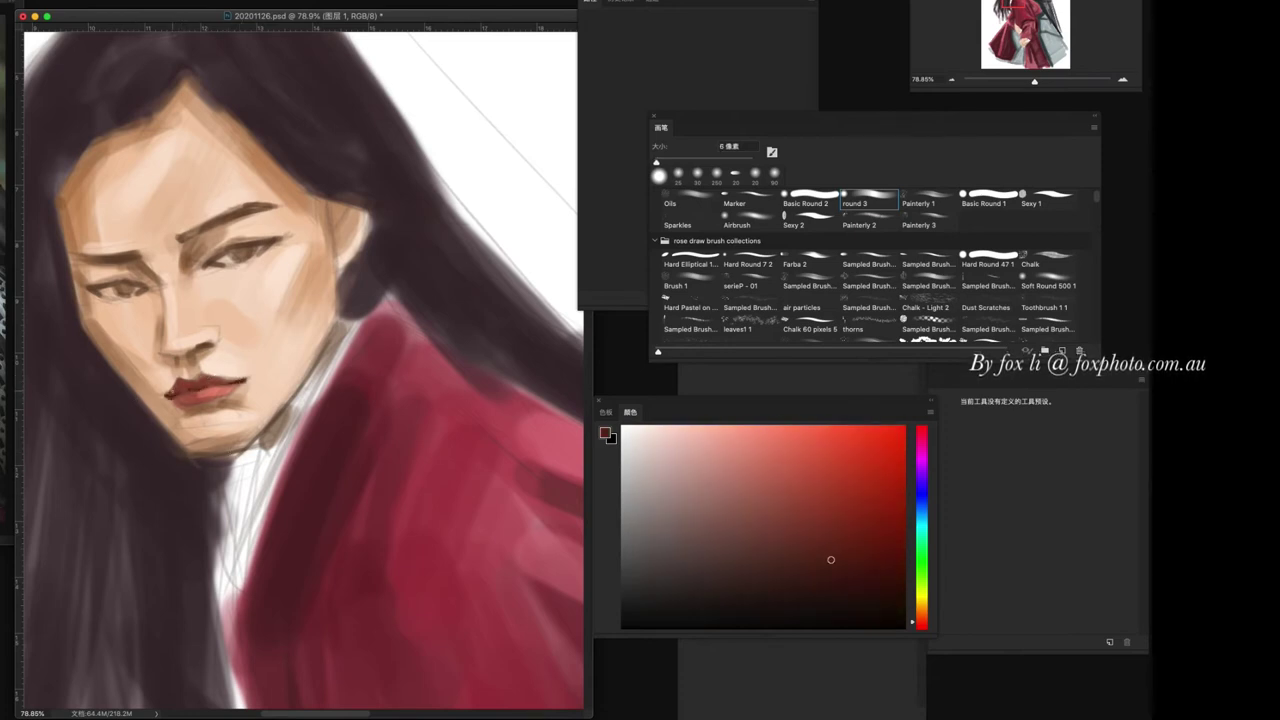
scroll(331, 360, up, 3)
key(bracketright)
key(bracketright)
key(bracketright)
alt+click(92, 300)
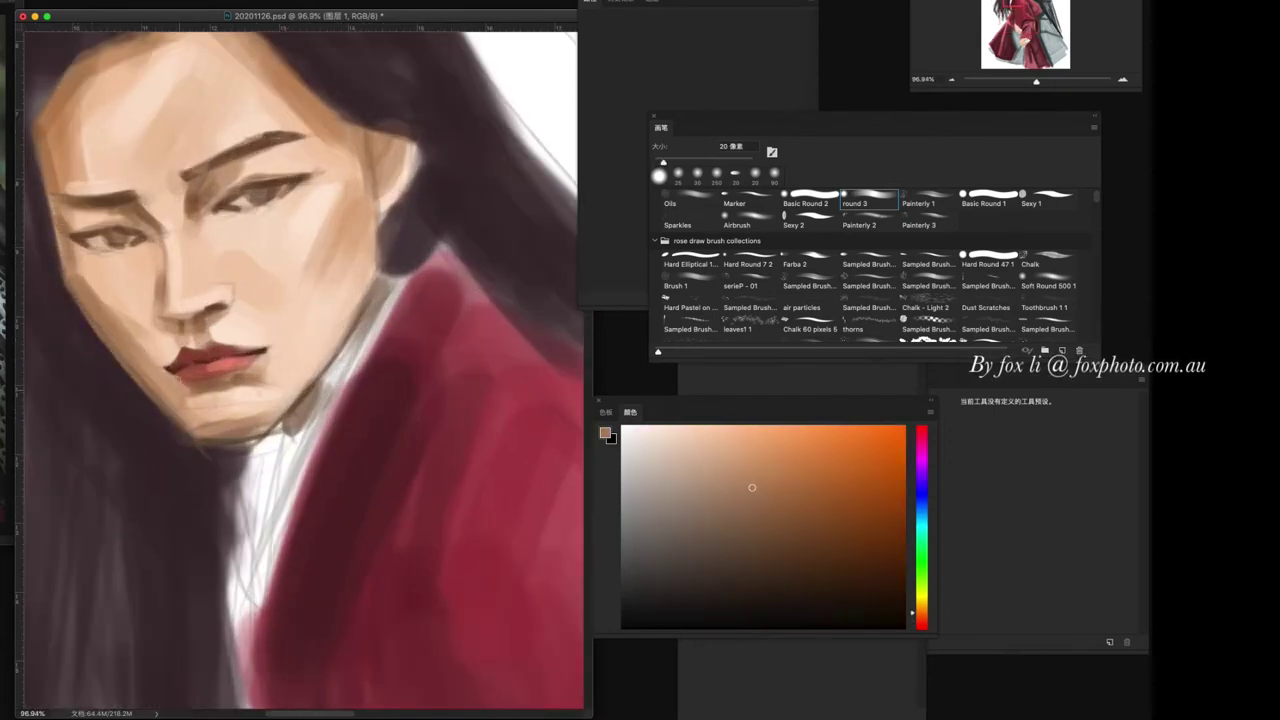
alt+click(100, 276)
scroll(213, 259, down, 5)
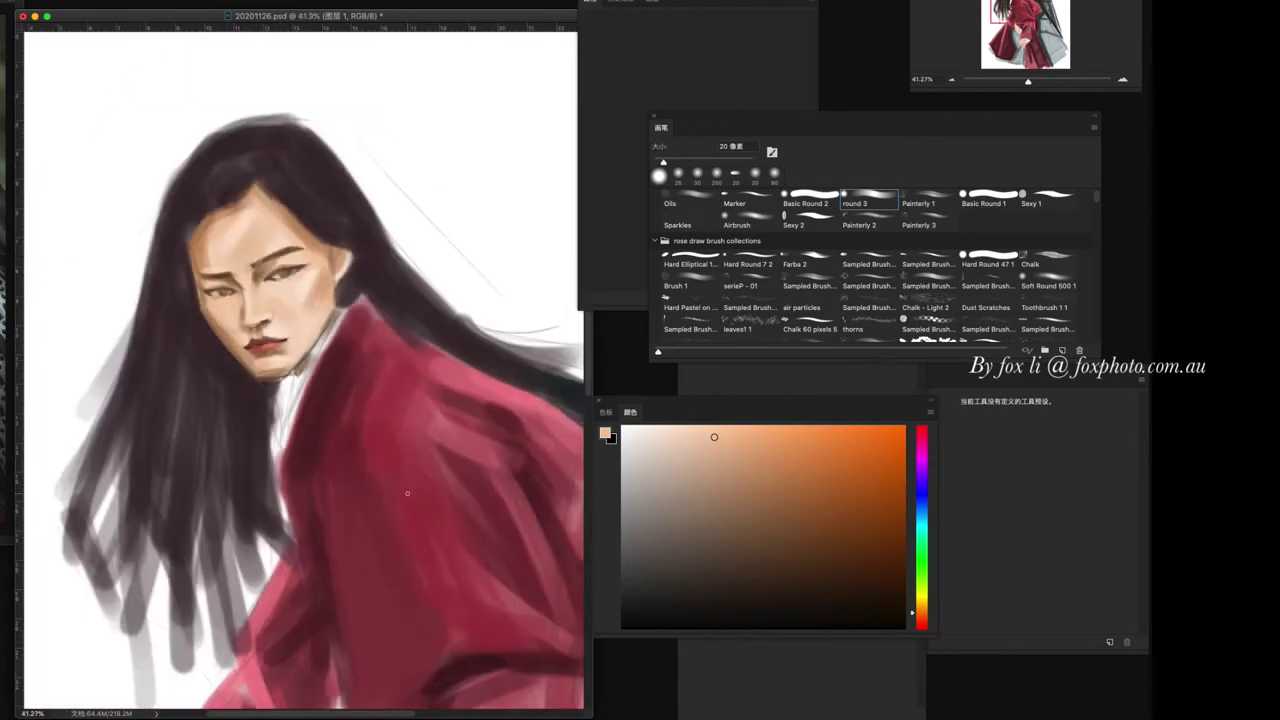
scroll(385, 415, up, 5)
key(bracketleft)
- Darken both upper eyelid lines in dark brown and extend the eyeliner outward
alt+click(296, 266)
key(bracketleft)
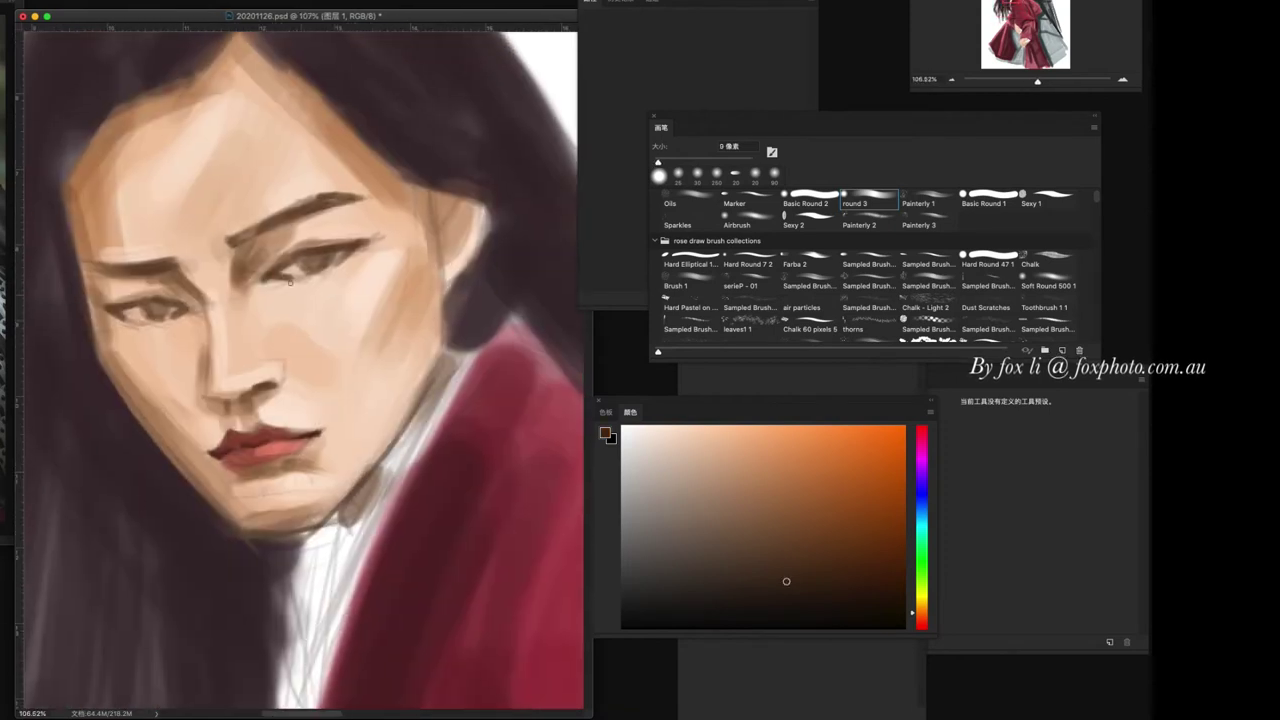
drag(280, 260, 354, 242)
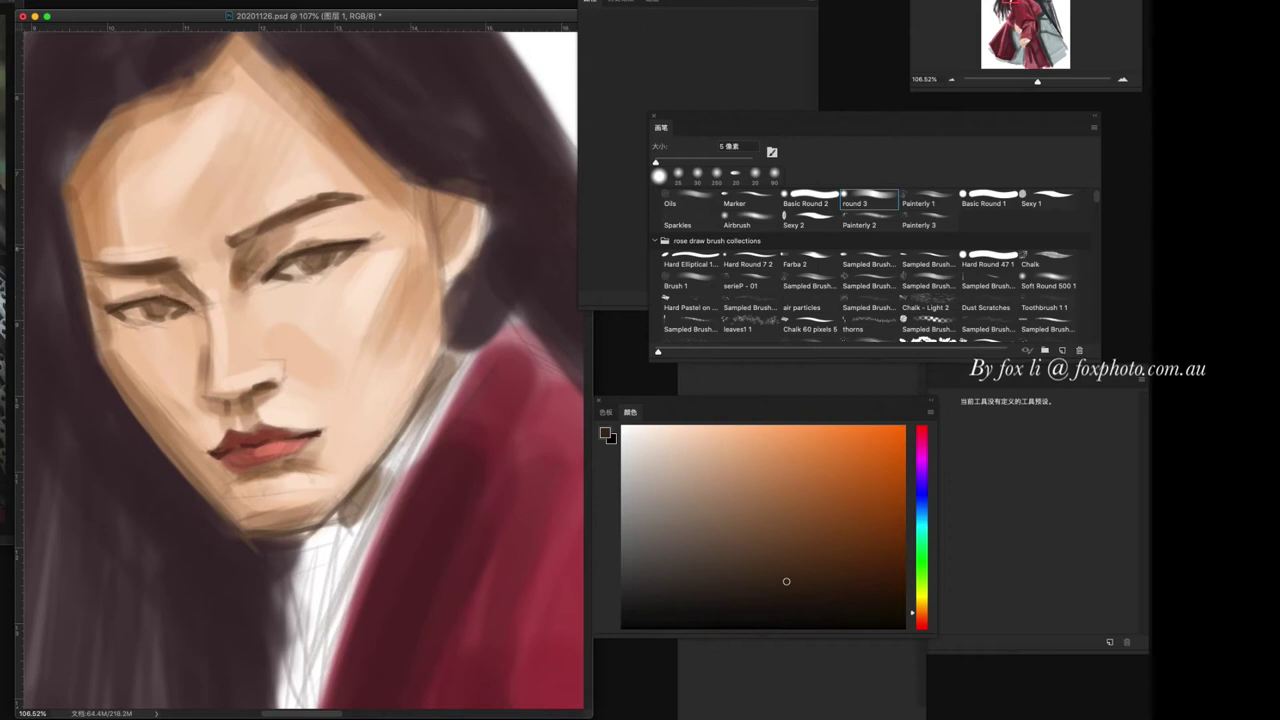
drag(263, 274, 317, 239)
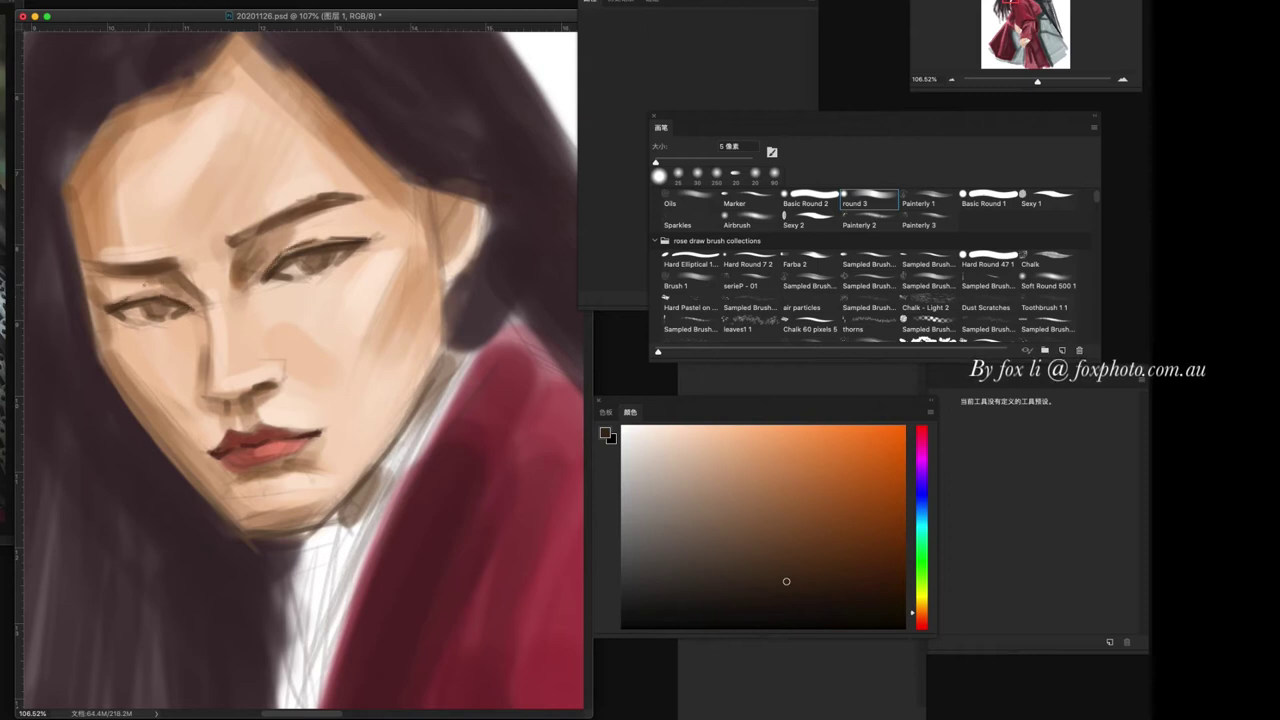
drag(166, 304, 196, 292)
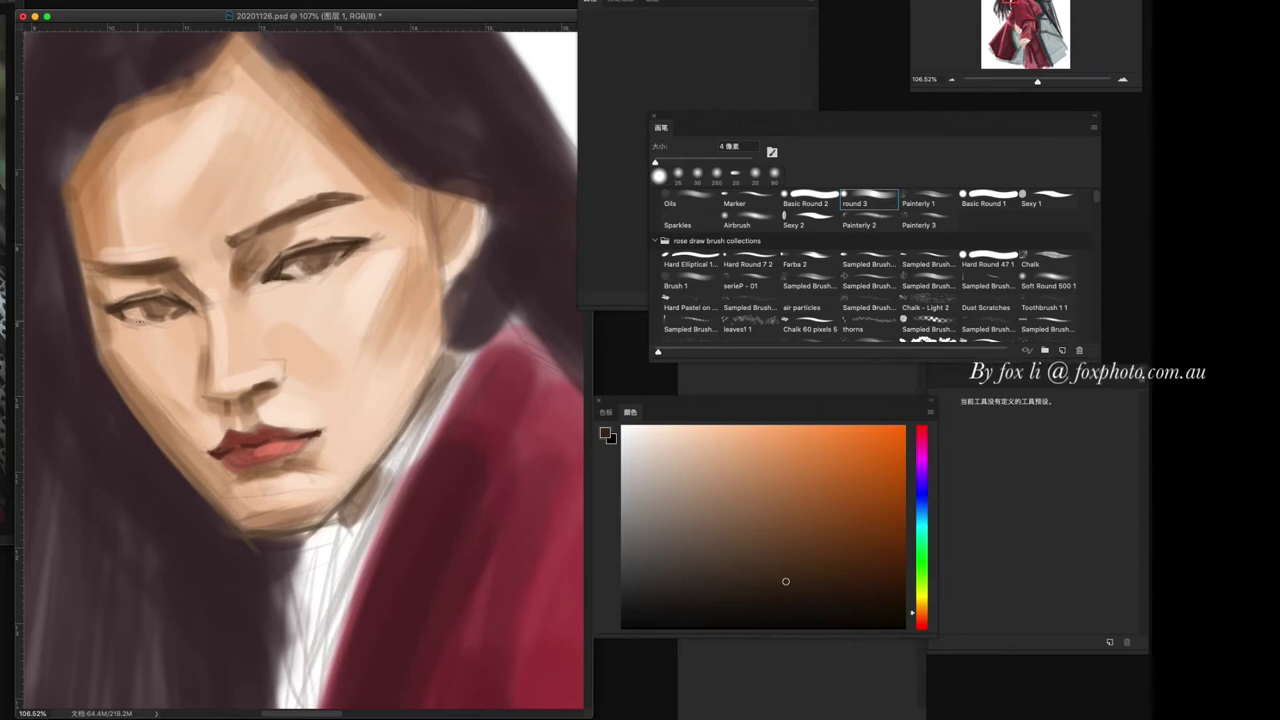
scroll(164, 320, down, 2)
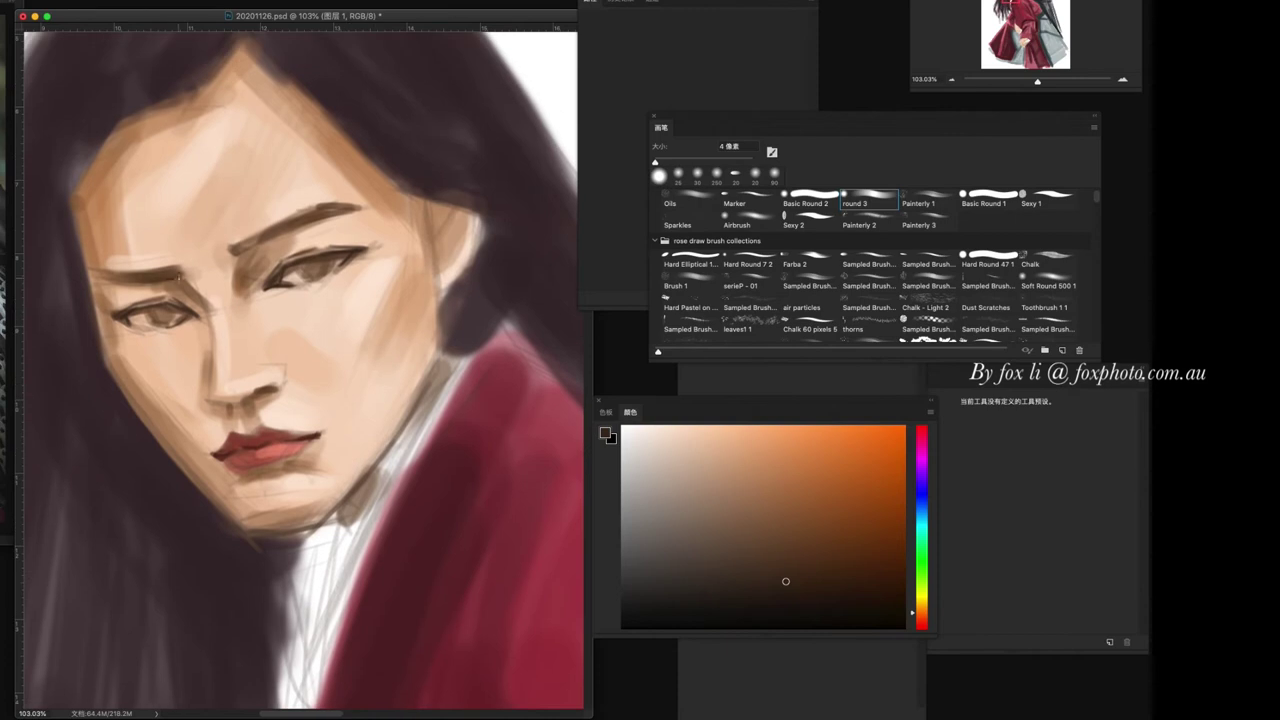
drag(318, 244, 374, 243)
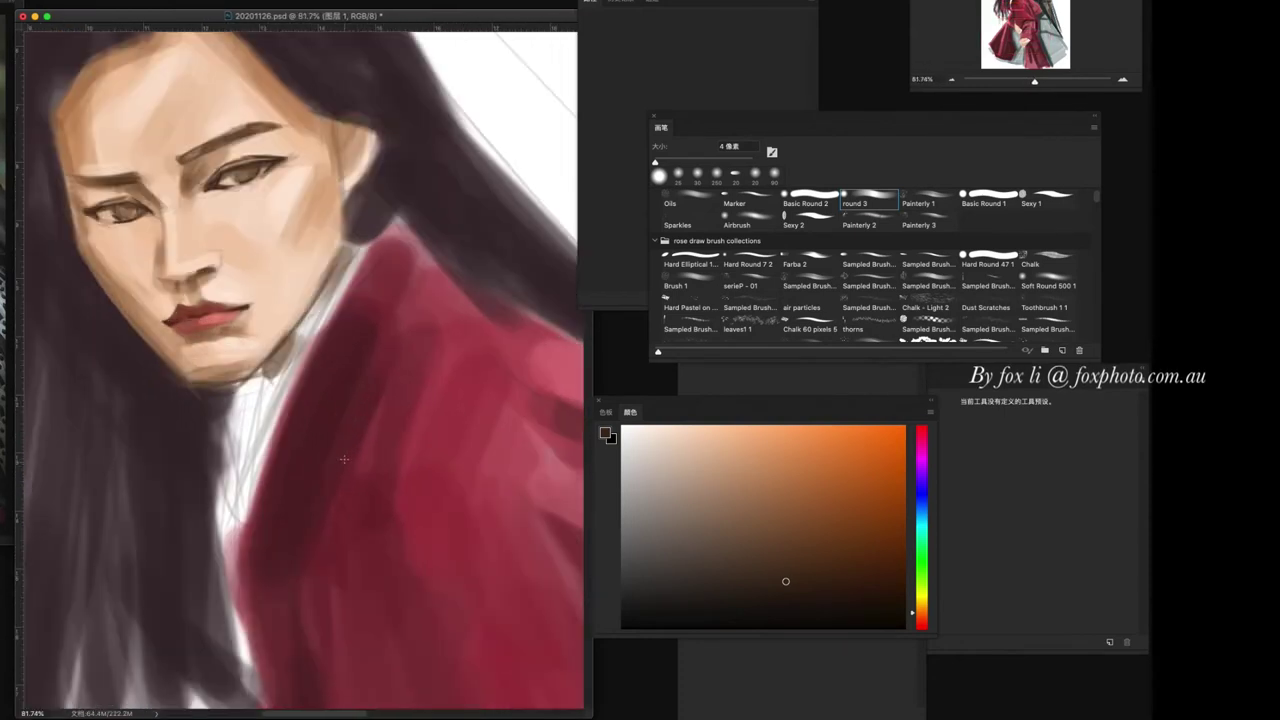
- Paint a thin dark line along the nose with a 7 px brush
alt+click(188, 343)
key(bracketright)
key(bracketright)
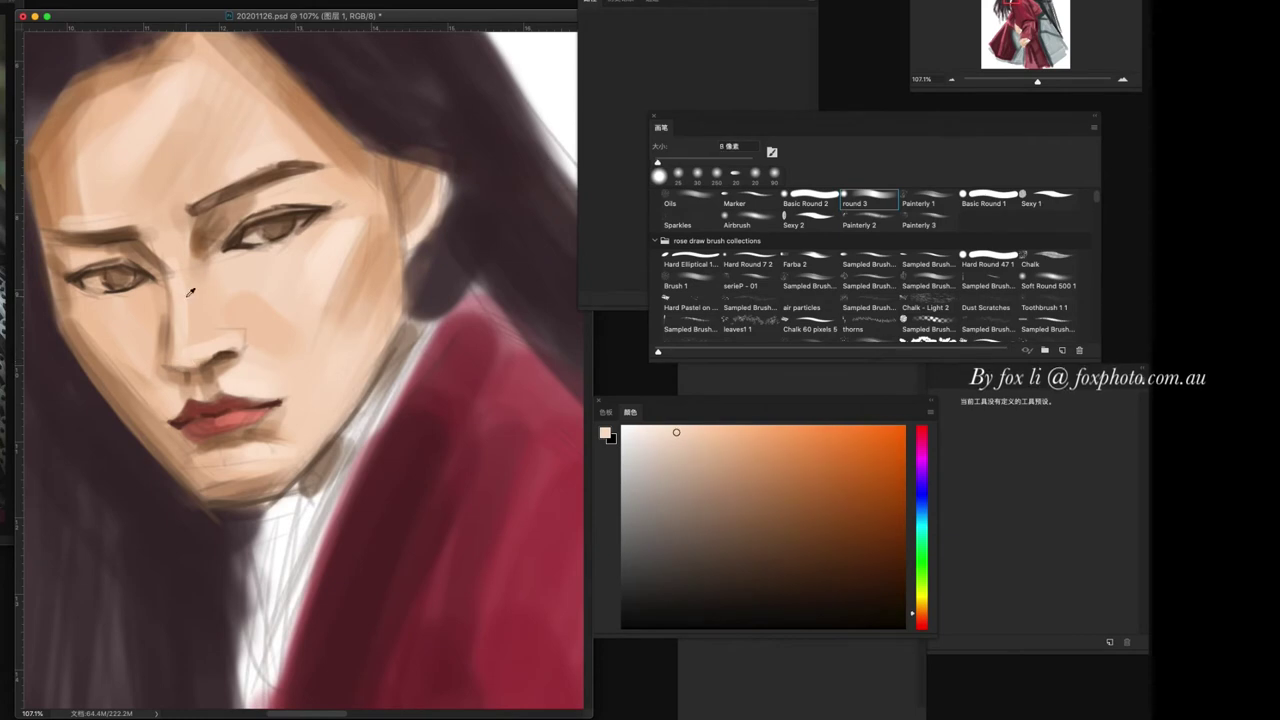
drag(165, 288, 165, 316)
alt+click(145, 238)
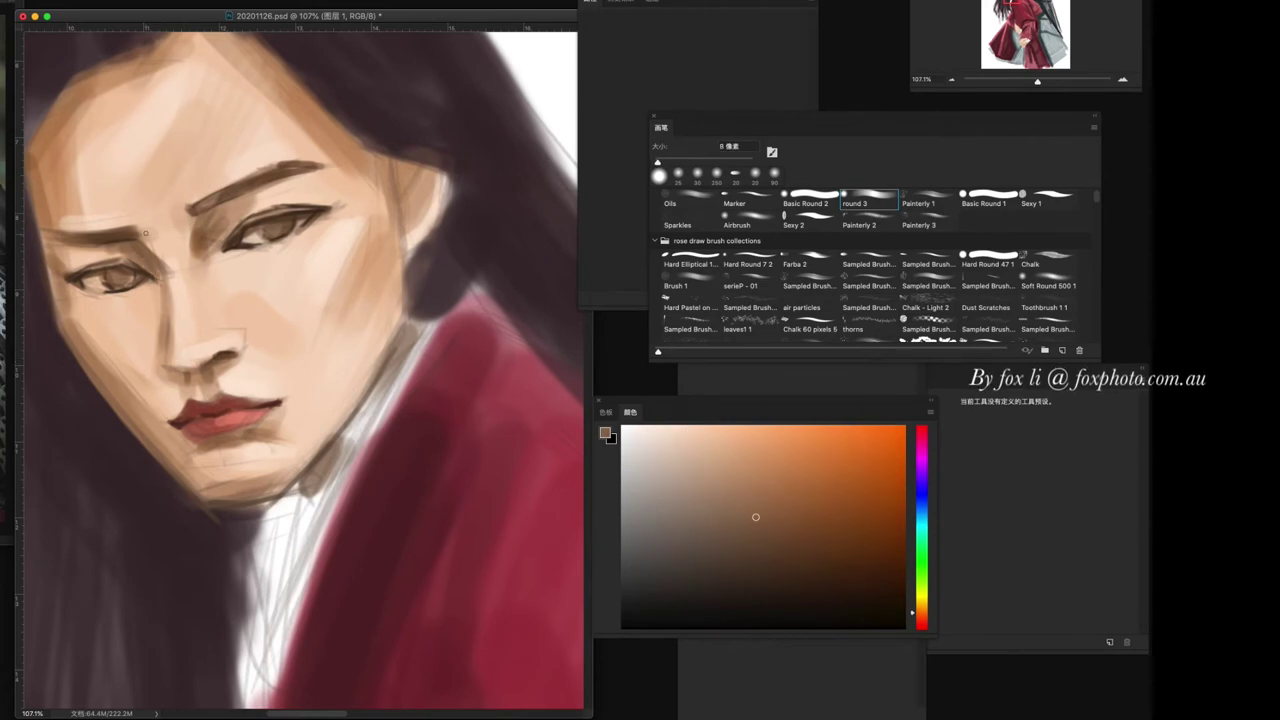
alt+click(111, 251)
key(bracketright)
key(bracketright)
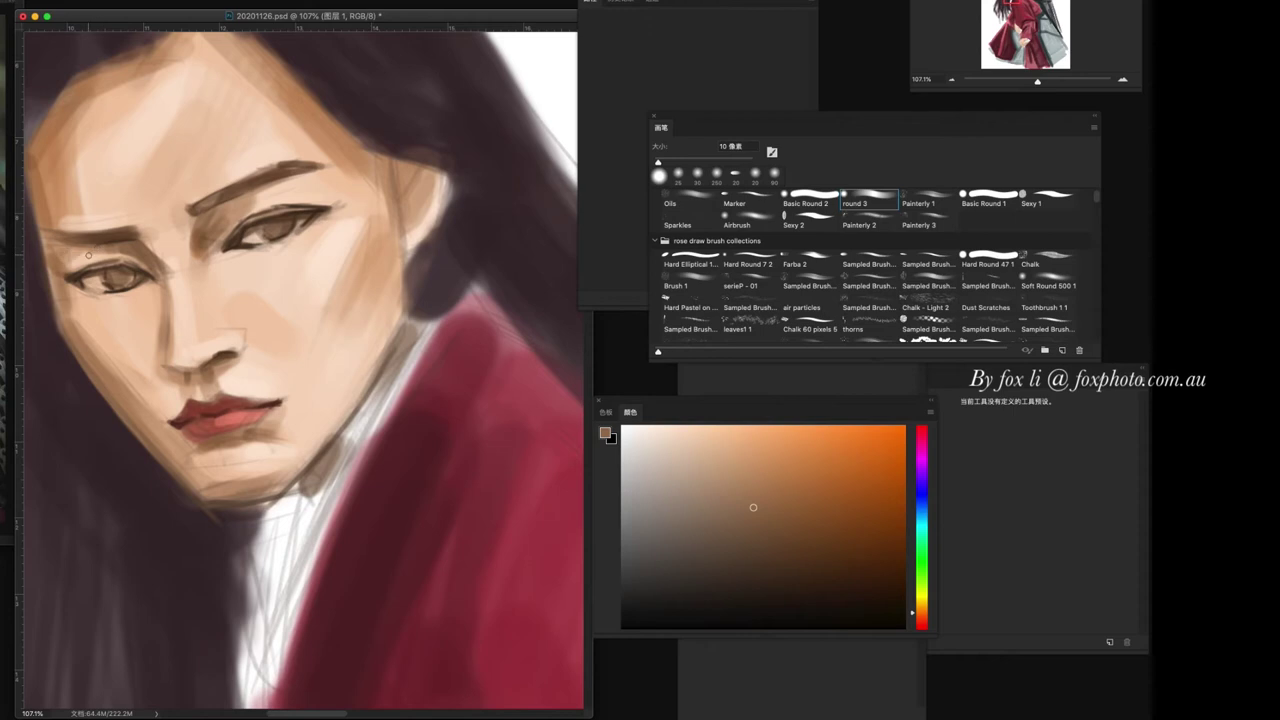
- Paint dark strokes under both eyes with a 10 px brush
alt+click(260, 205)
alt+click(227, 212)
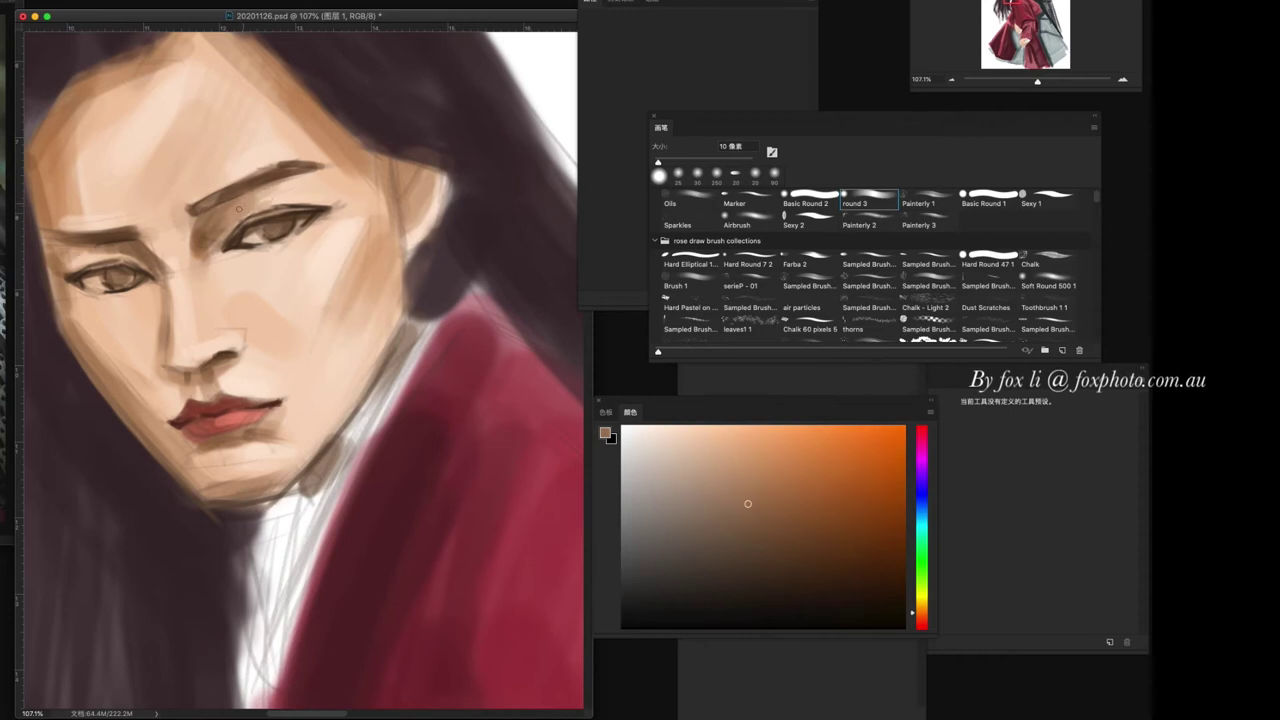
alt+click(310, 180)
key(bracketright)
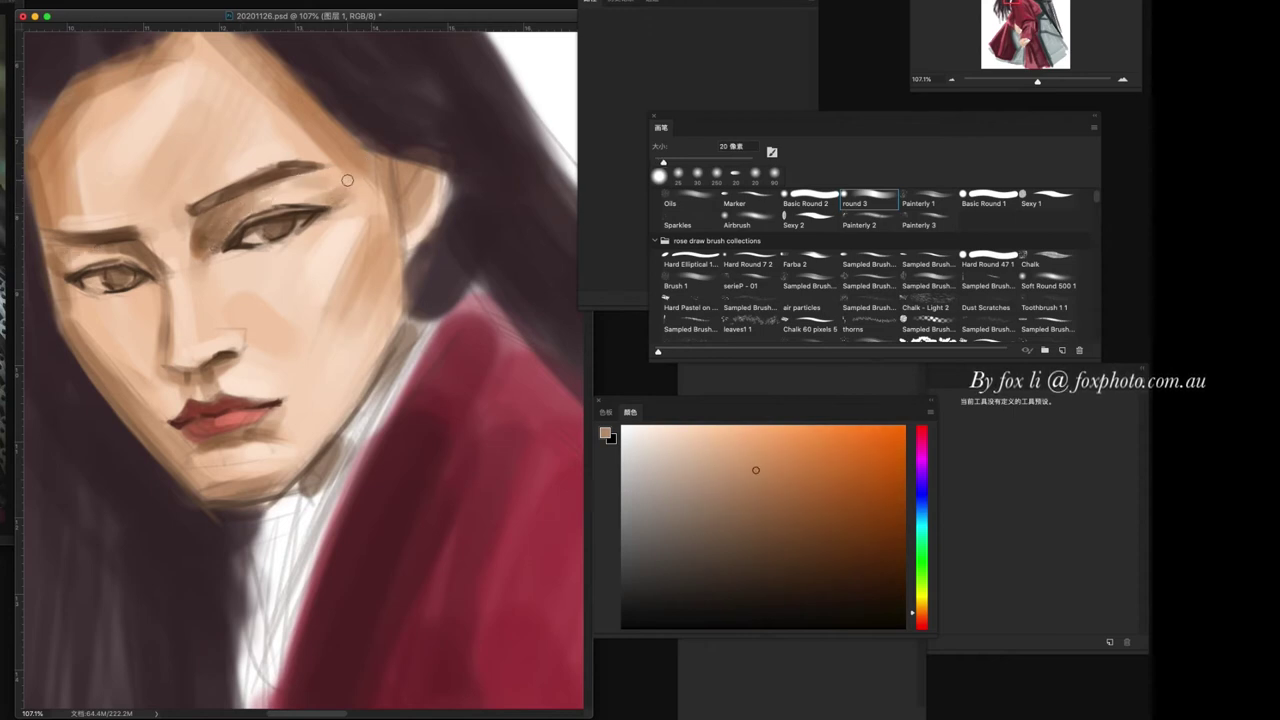
key(bracketleft)
drag(108, 299, 144, 296)
drag(228, 252, 281, 260)
- Repaint the forehead and the area around the left brow in lighter beige
alt+click(167, 263)
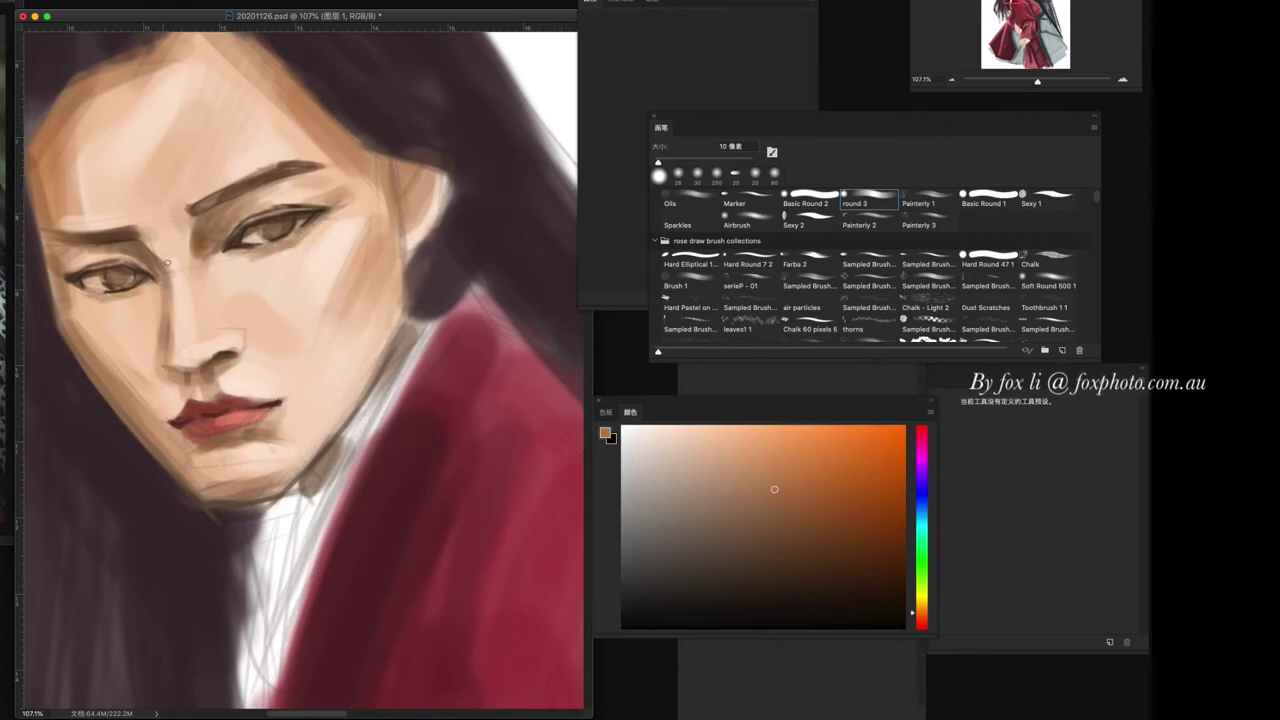
key(bracketright)
key(bracketright)
key(bracketright)
alt+click(198, 205)
mouse_move(198, 205)
mouse_down()
mouse_move(180, 131)
mouse_move(110, 213)
mouse_up()
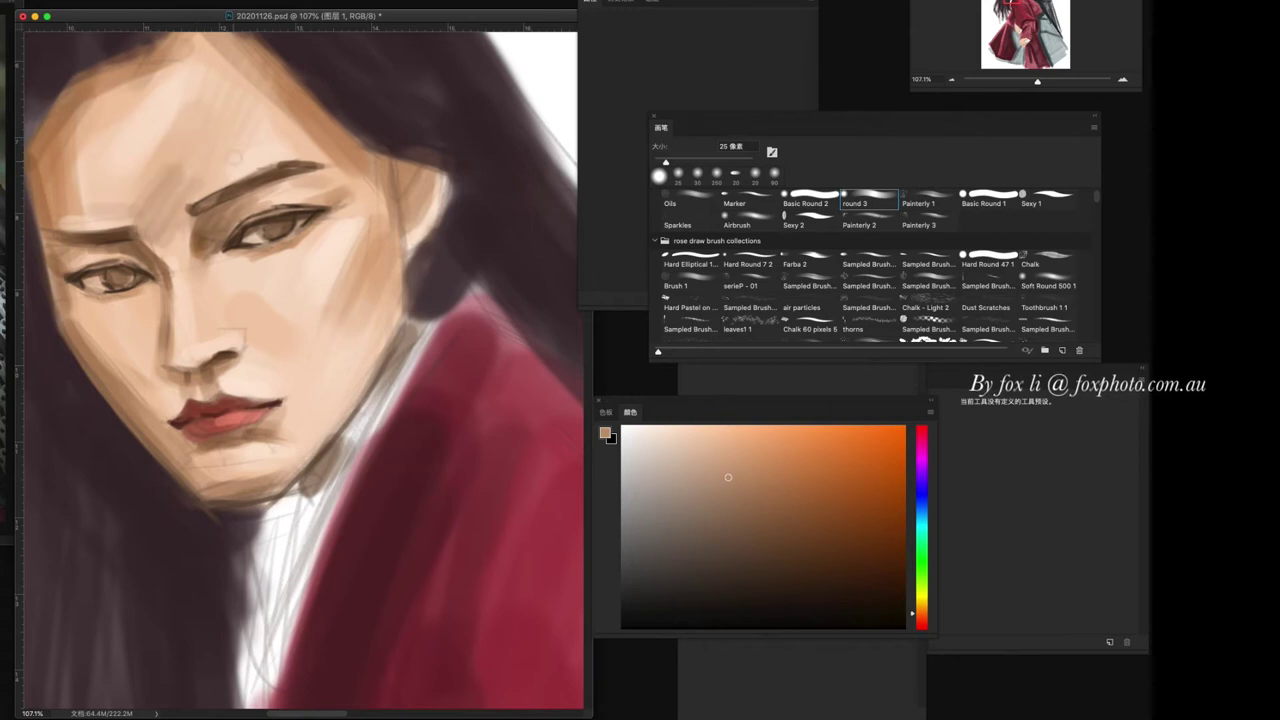
drag(235, 130, 215, 190)
scroll(359, 523, up, 2)
key(bracketleft)
key(bracketleft)
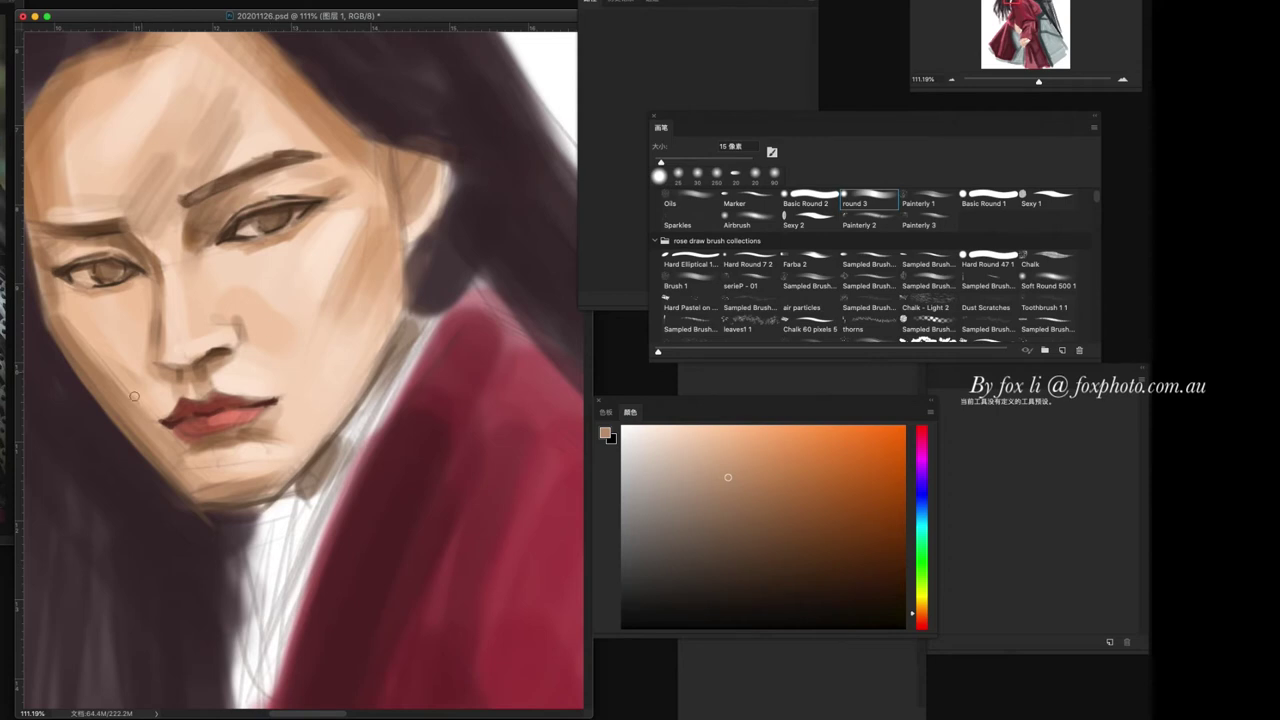
key(bracketright)
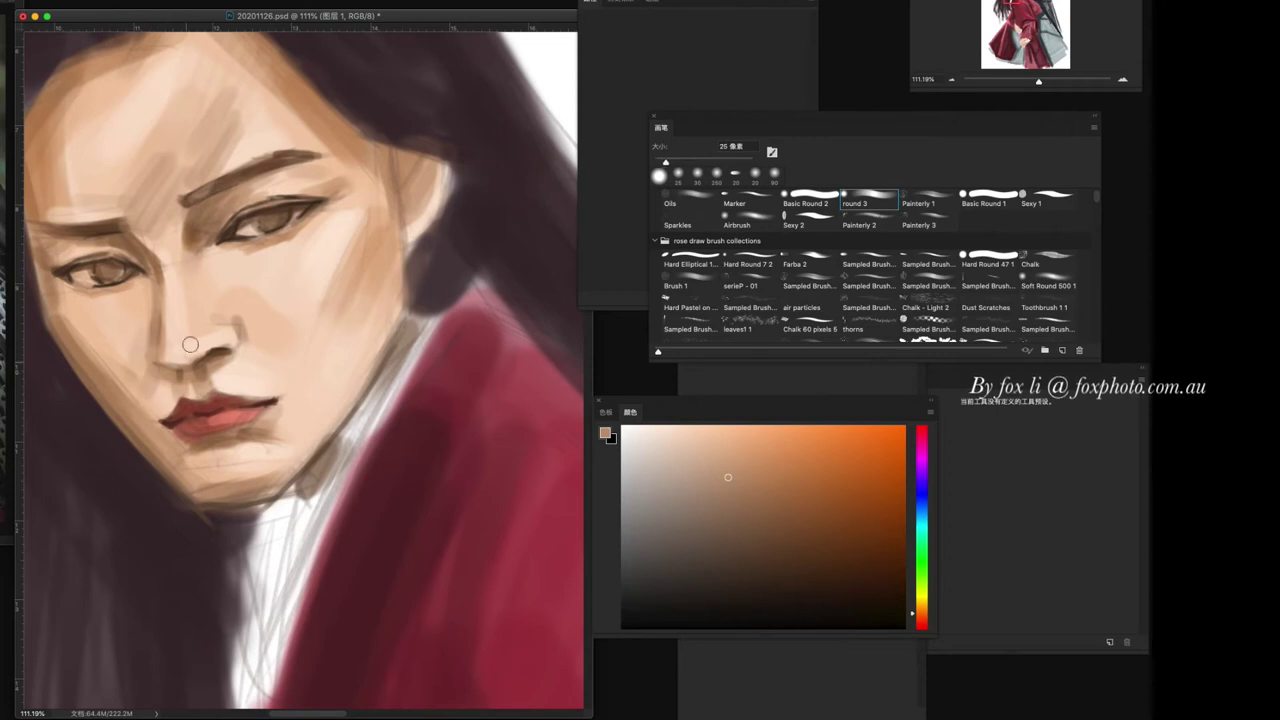
key(bracketleft)
- Paint lighter skin along the jaw and chin with a 20 px brush
alt+click(118, 408)
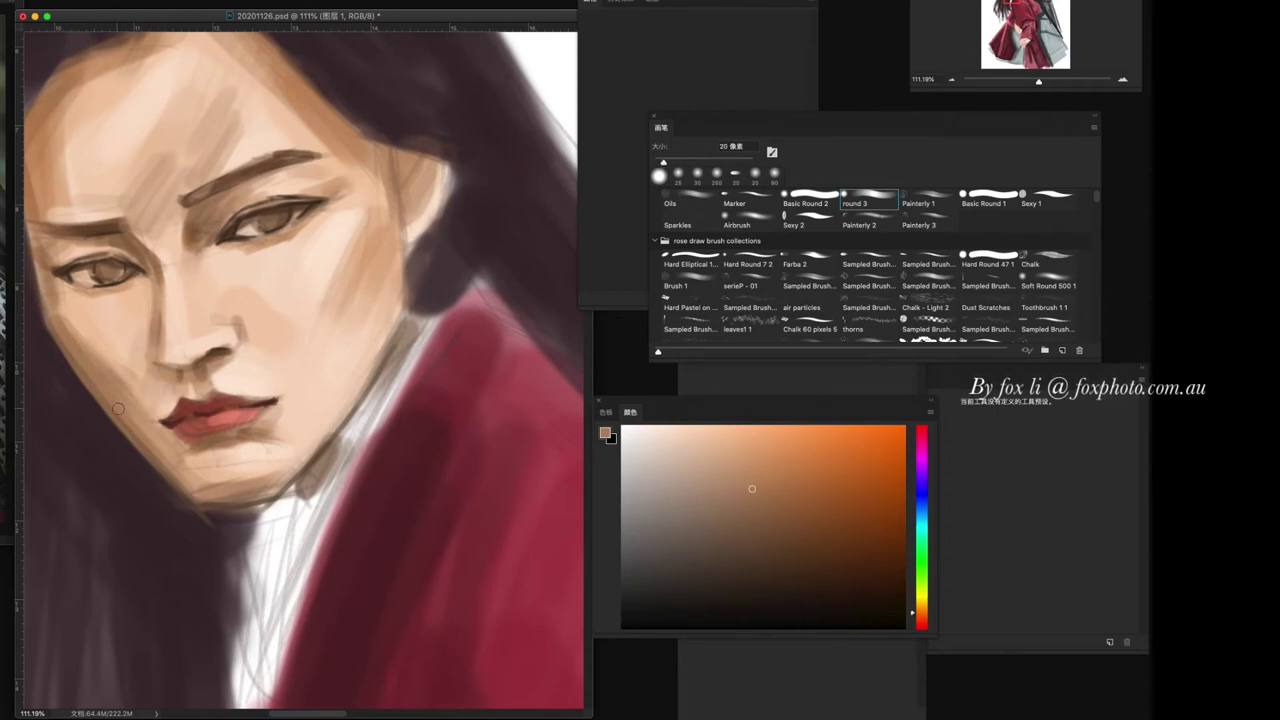
alt+click(217, 460)
alt+click(210, 468)
drag(200, 475, 232, 452)
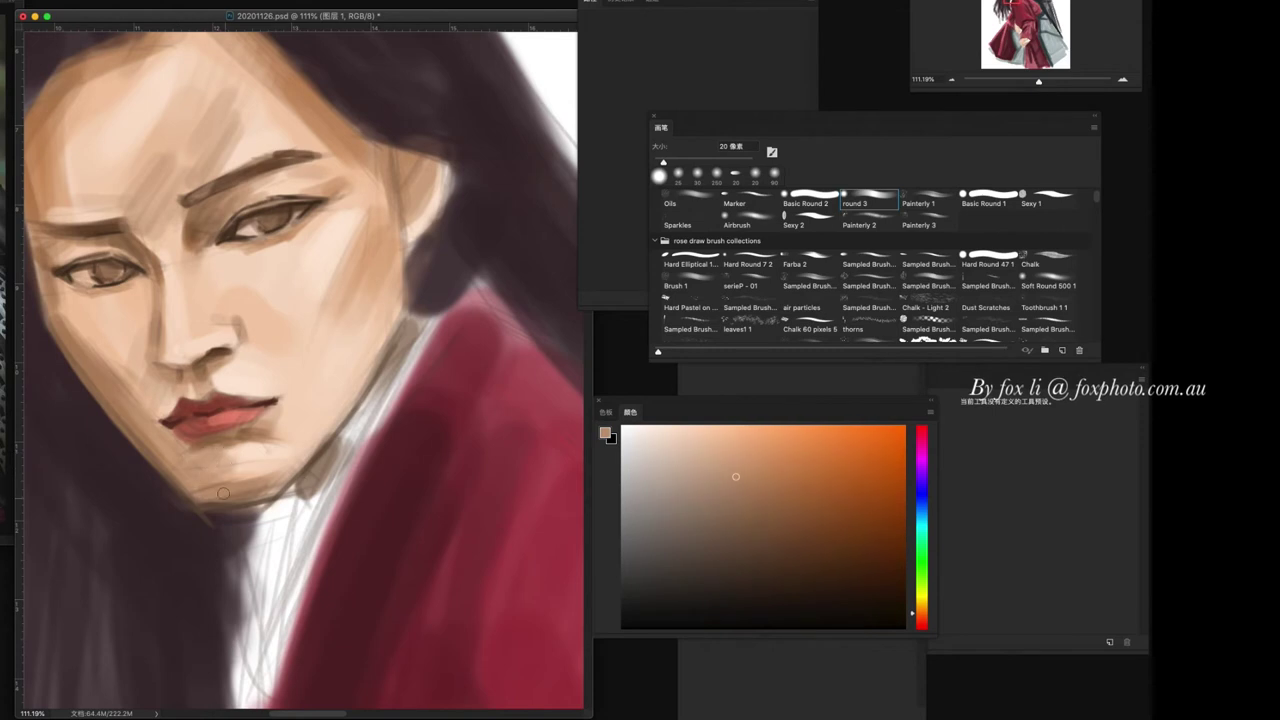
- Shade the cheek and beside the nose with darker and lighter skin at 30 px
alt+click(330, 410)
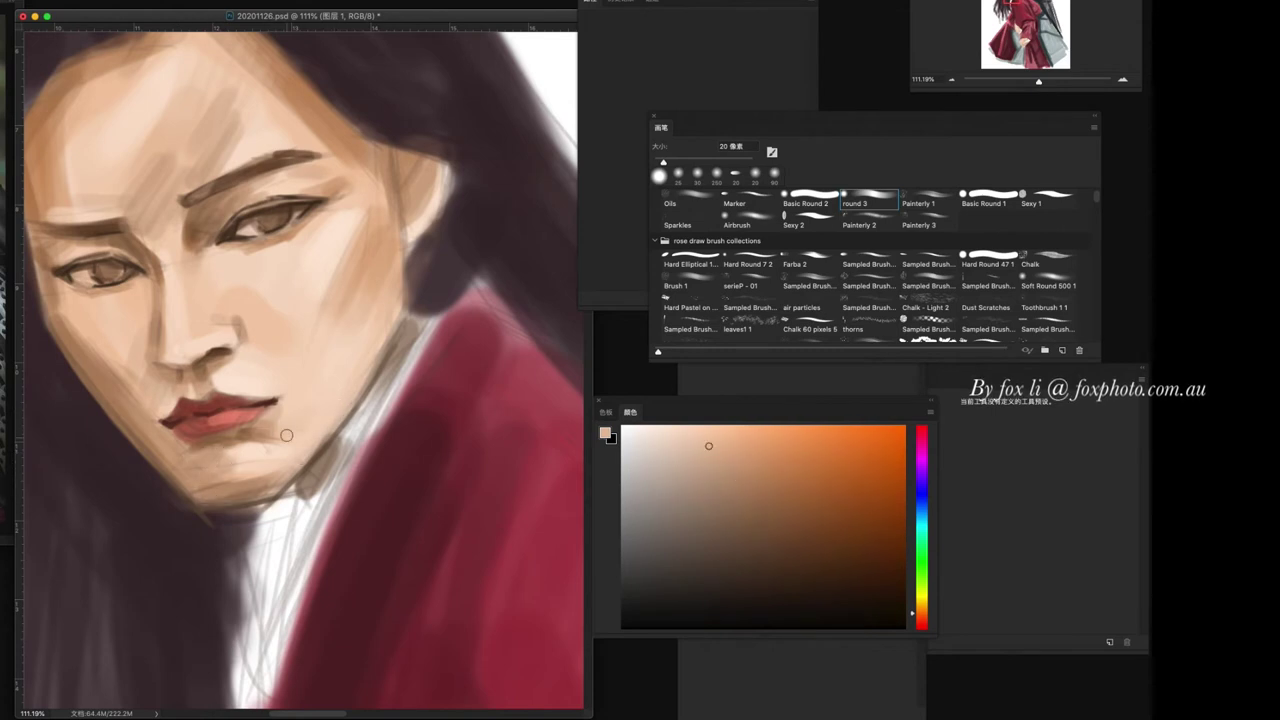
key(bracketright)
drag(250, 350, 280, 322)
drag(280, 370, 320, 330)
alt+click(357, 257)
drag(350, 250, 345, 370)
alt+click(390, 196)
drag(390, 200, 385, 255)
- Paint thin 7 px dark strokes along the hair edge and blend it beside the eyebrow
alt+click(340, 417)
key(bracketleft)
key(bracketleft)
key(bracketleft)
drag(390, 142, 404, 246)
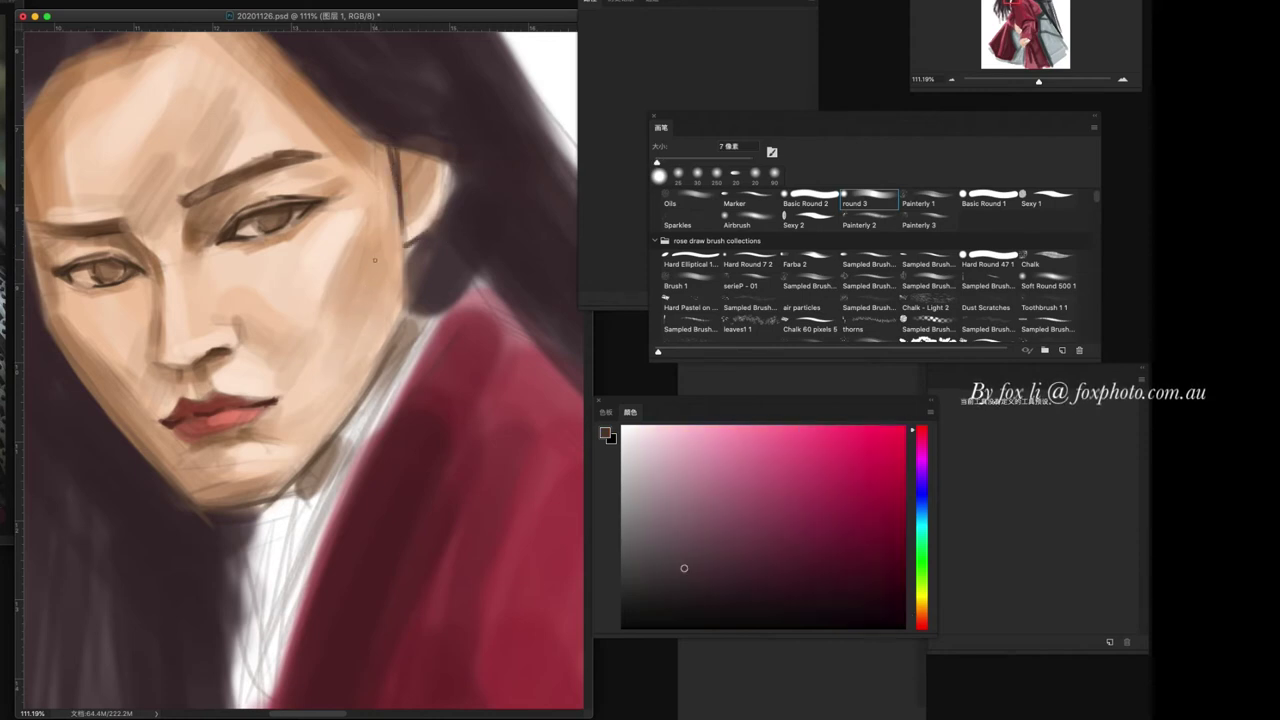
alt+click(405, 163)
mouse_move(430, 165)
mouse_down()
mouse_move(412, 190)
mouse_move(420, 200)
mouse_up()
- Paint a light peach stroke across the left forehead with a larger brush
scroll(271, 240, down, 3)
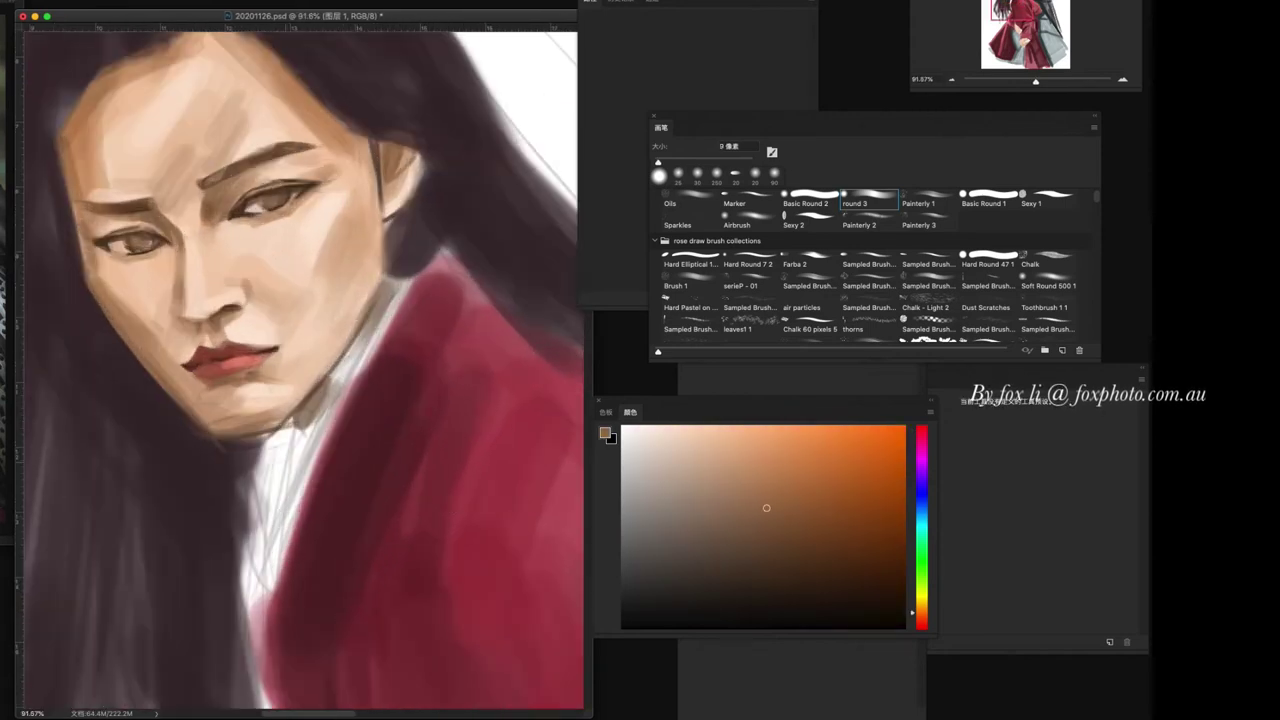
key(bracketright)
key(bracketright)
alt+click(228, 253)
drag(210, 230, 144, 312)
scroll(371, 503, up, 2)
scroll(371, 503, down, 4)
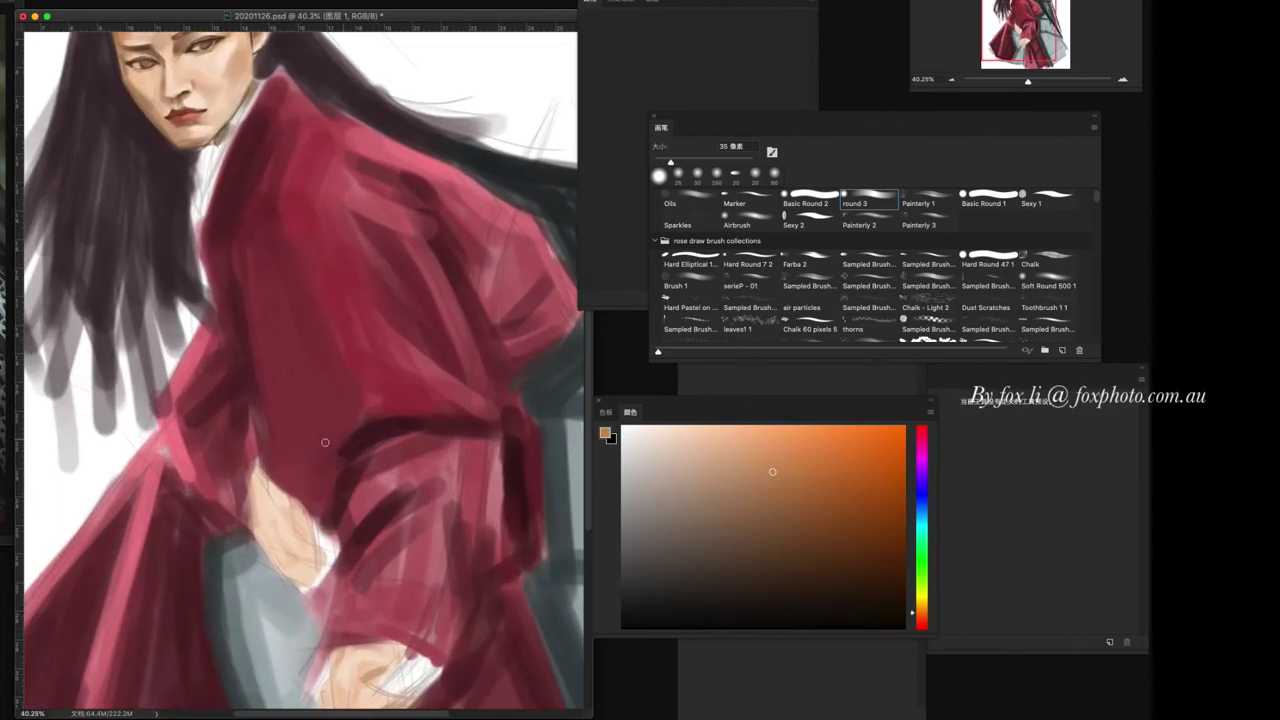
drag(313, 258, 213, 338)
scroll(137, 245, up, 2)
- With a smaller brush, sample light peach and red-brown lip tones from the face
key(bracketleft)
key(bracketleft)
alt+click(137, 245)
alt+click(146, 249)
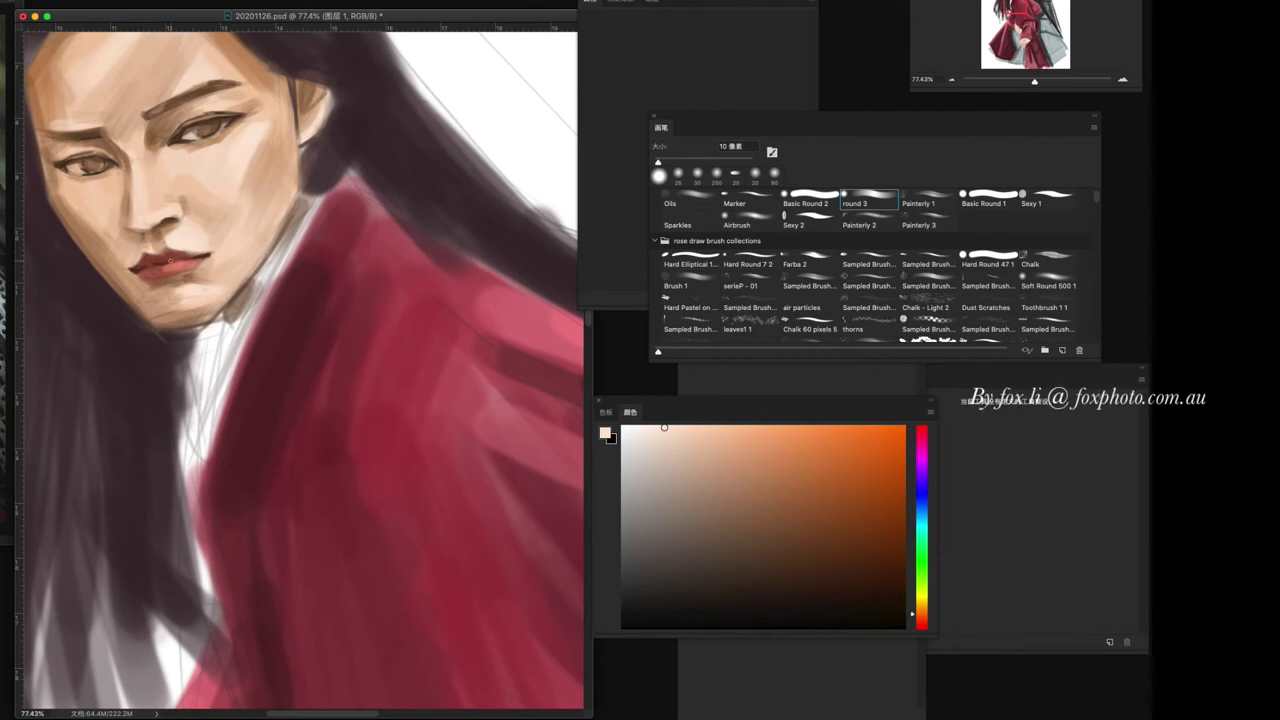
alt+click(134, 269)
alt+click(158, 258)
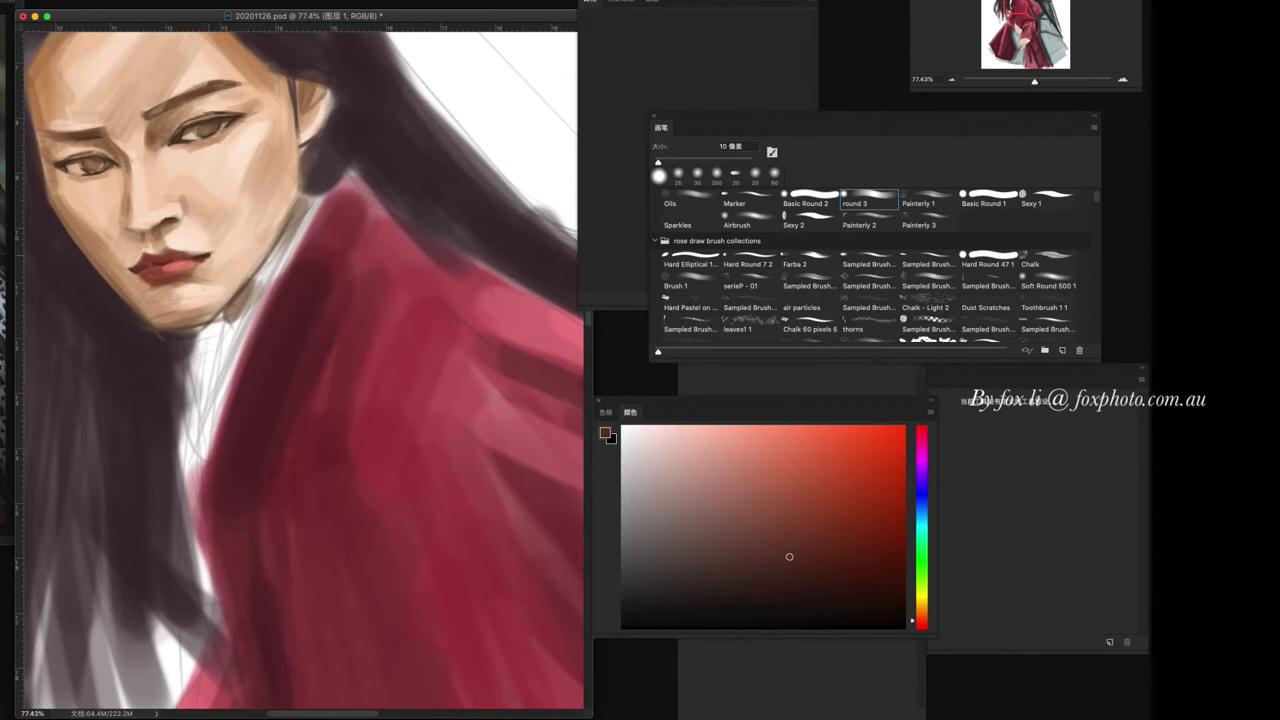
alt+click(191, 246)
- Enlarge the brush slightly and sample chin skin, dark brown and dark red tones
key(bracketright)
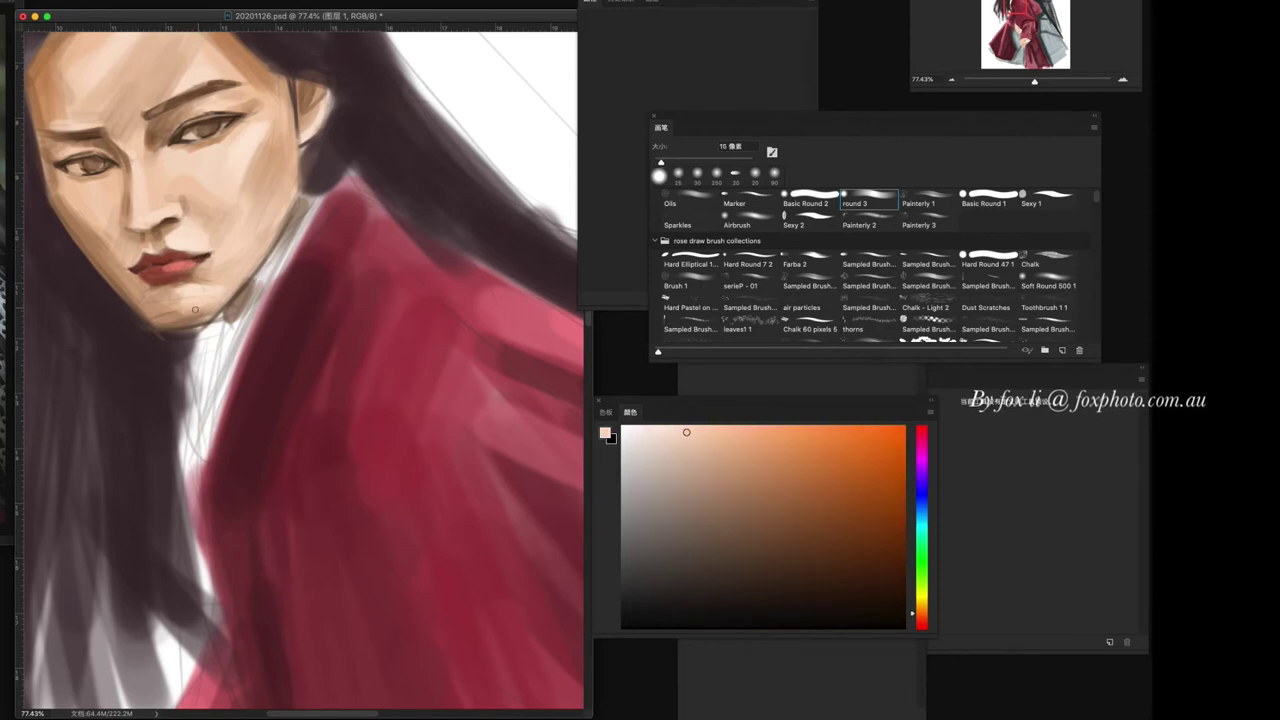
alt+click(170, 294)
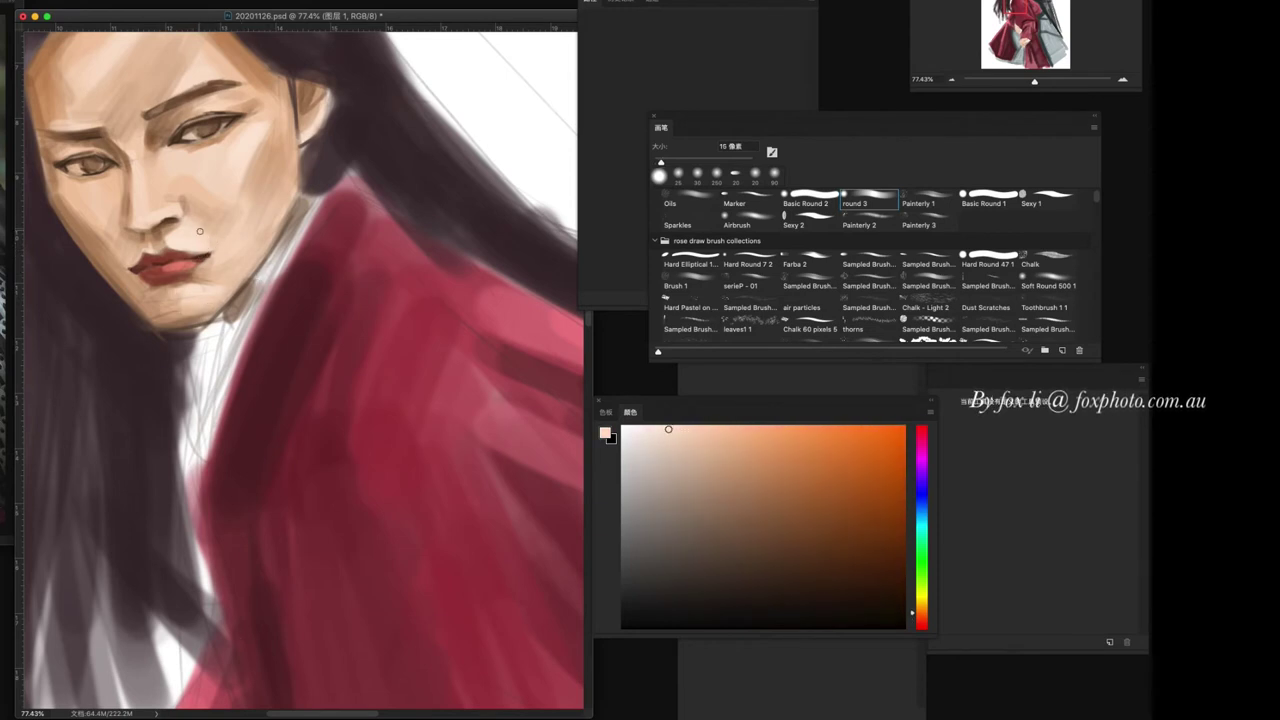
scroll(200, 231, up, 2)
alt+click(260, 300)
scroll(339, 368, down, 3)
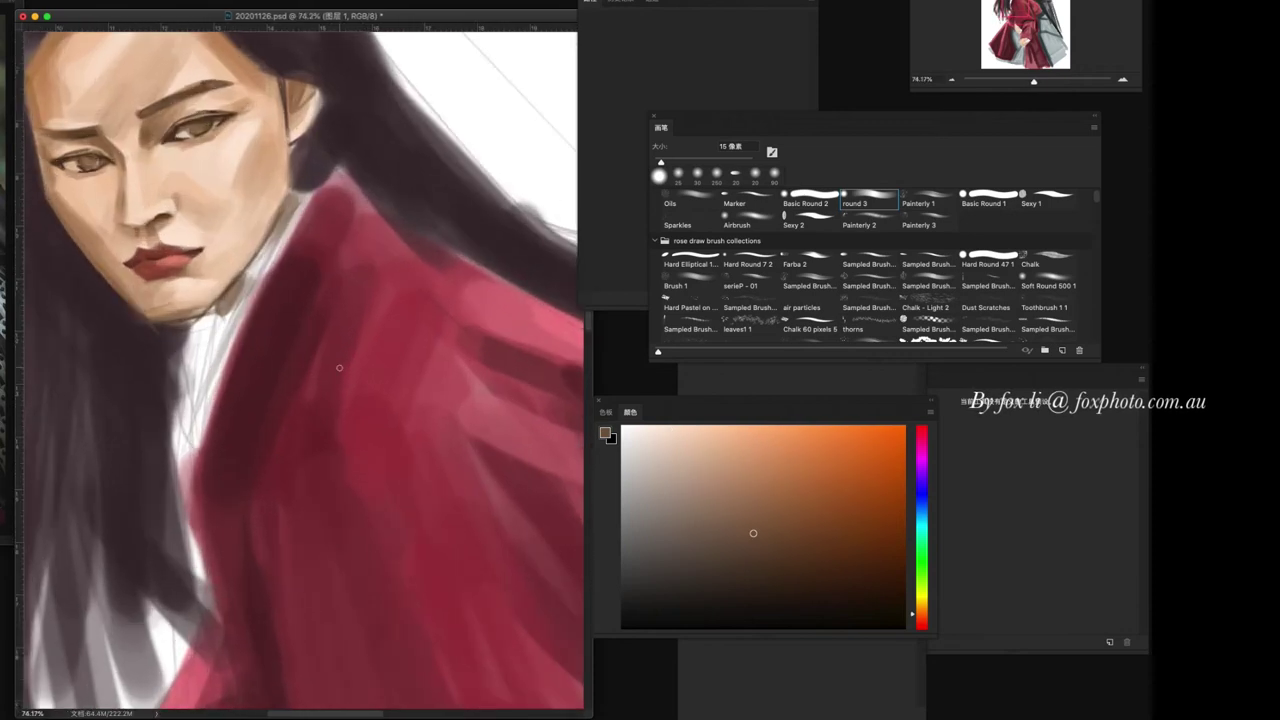
scroll(330, 420, up, 1)
alt+click(176, 337)
- Paint dark hair strokes at the upper left and along the left cheek
alt+click(176, 337)
drag(72, 116, 84, 210)
drag(96, 70, 80, 110)
drag(116, 257, 152, 318)
drag(222, 373, 367, 513)
- With a larger brush, paint dark hair strands left of the face down toward the neck
key(bracketright)
drag(205, 250, 224, 208)
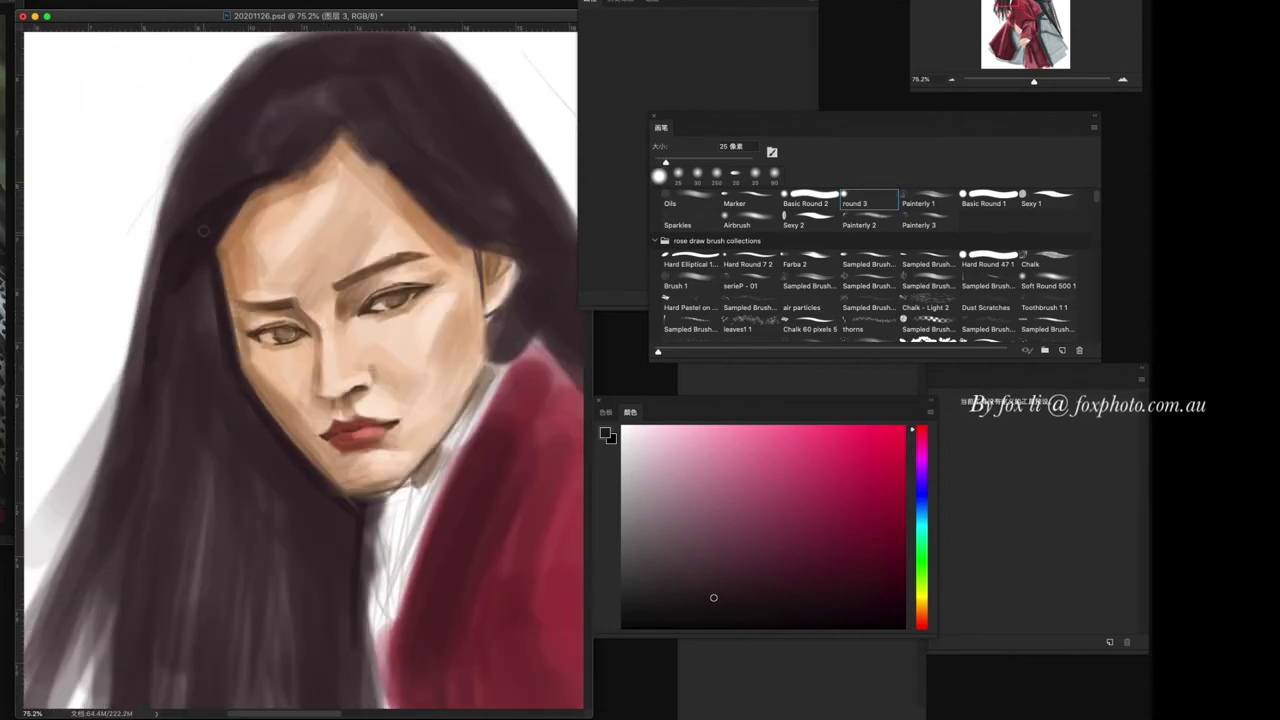
key(bracketright)
drag(165, 294, 178, 414)
drag(198, 278, 216, 461)
drag(234, 384, 306, 504)
- Sample a darker maroon, shrink the brush slightly and select the soft Airbrush preset
click(664, 568)
key(bracketleft)
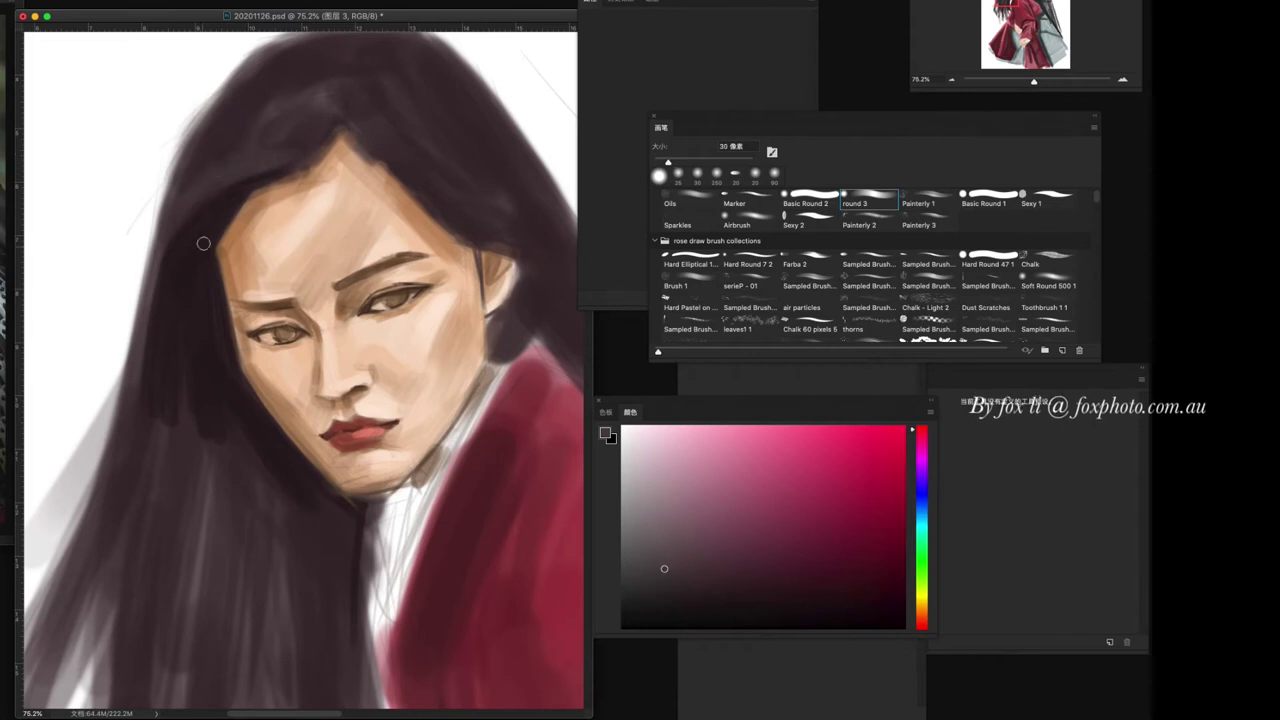
scroll(182, 325, down, 5)
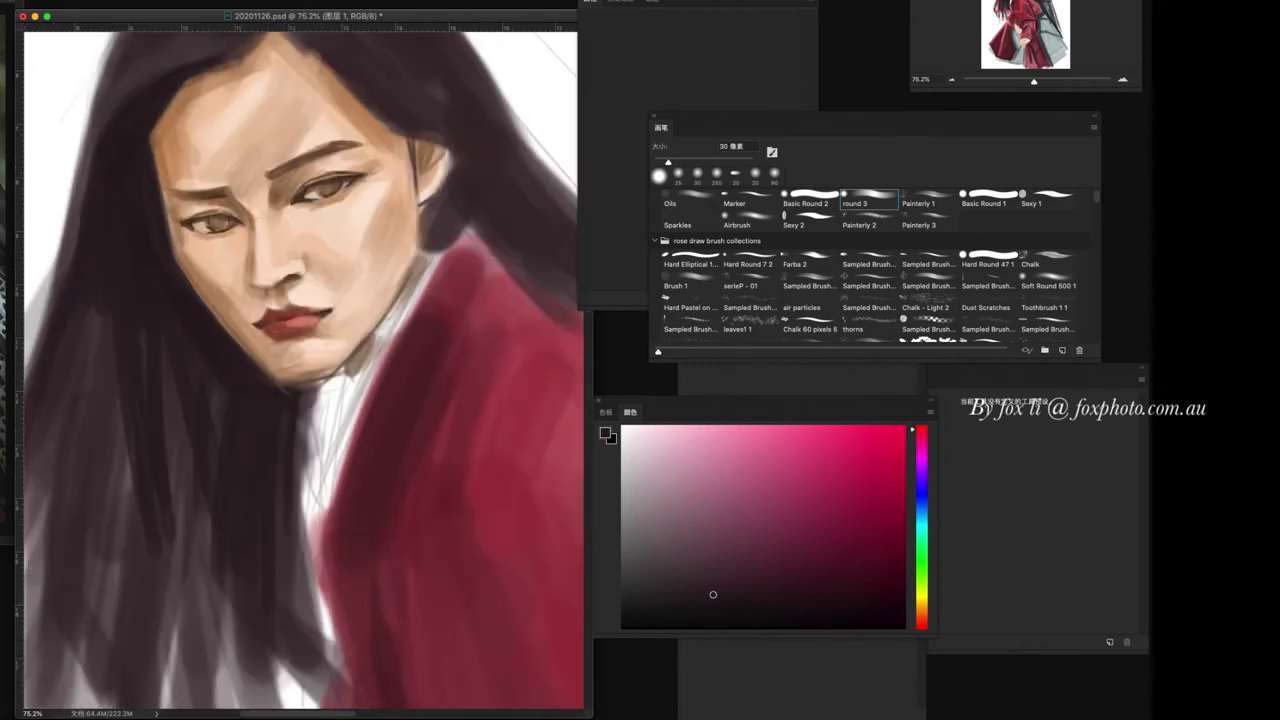
click(748, 217)
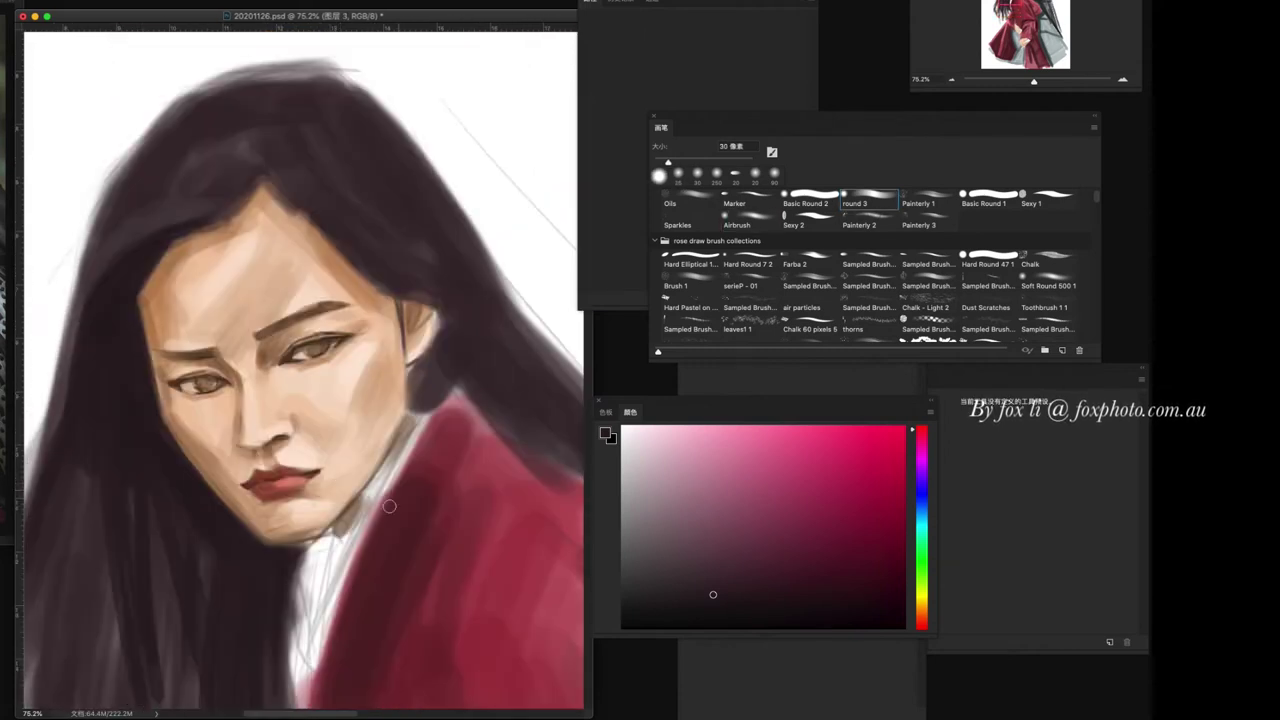
- On the base painting layer, lasso and transform the left eye, then deselect
ctrl+click(167, 676)
drag(192, 367, 196, 362)
key(ctrl+t)
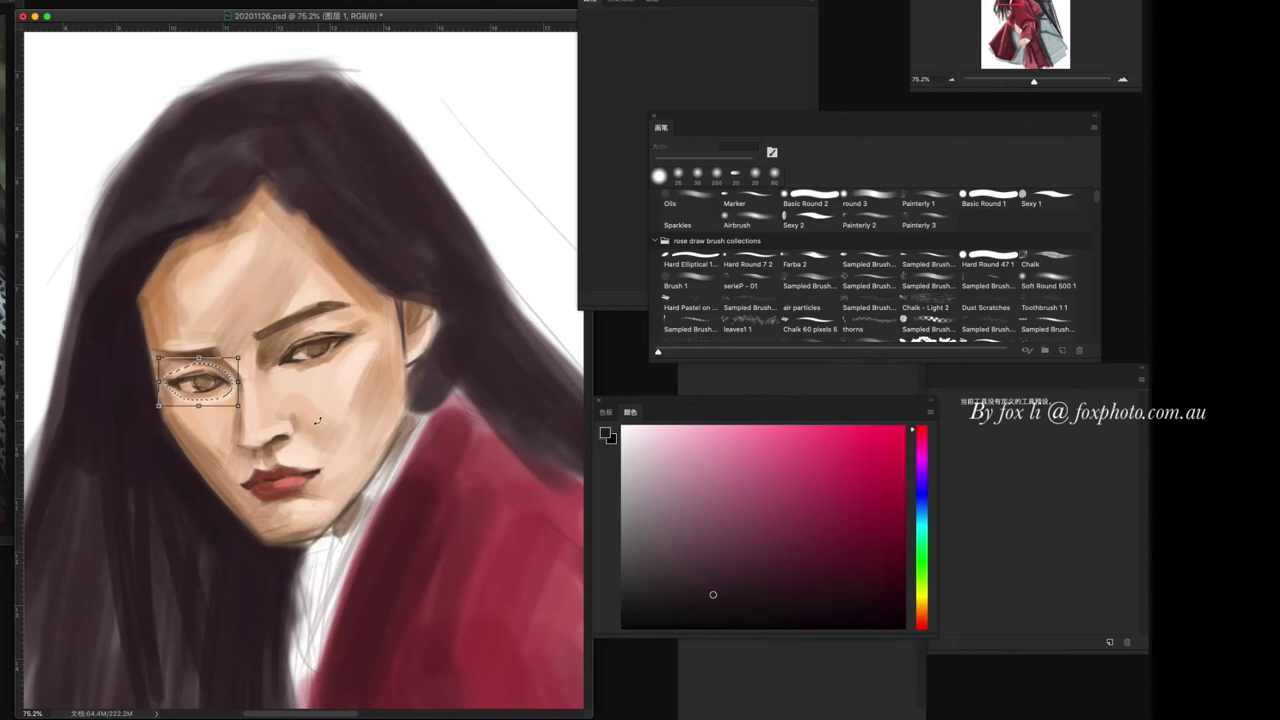
key(Return)
key(ctrl+d)
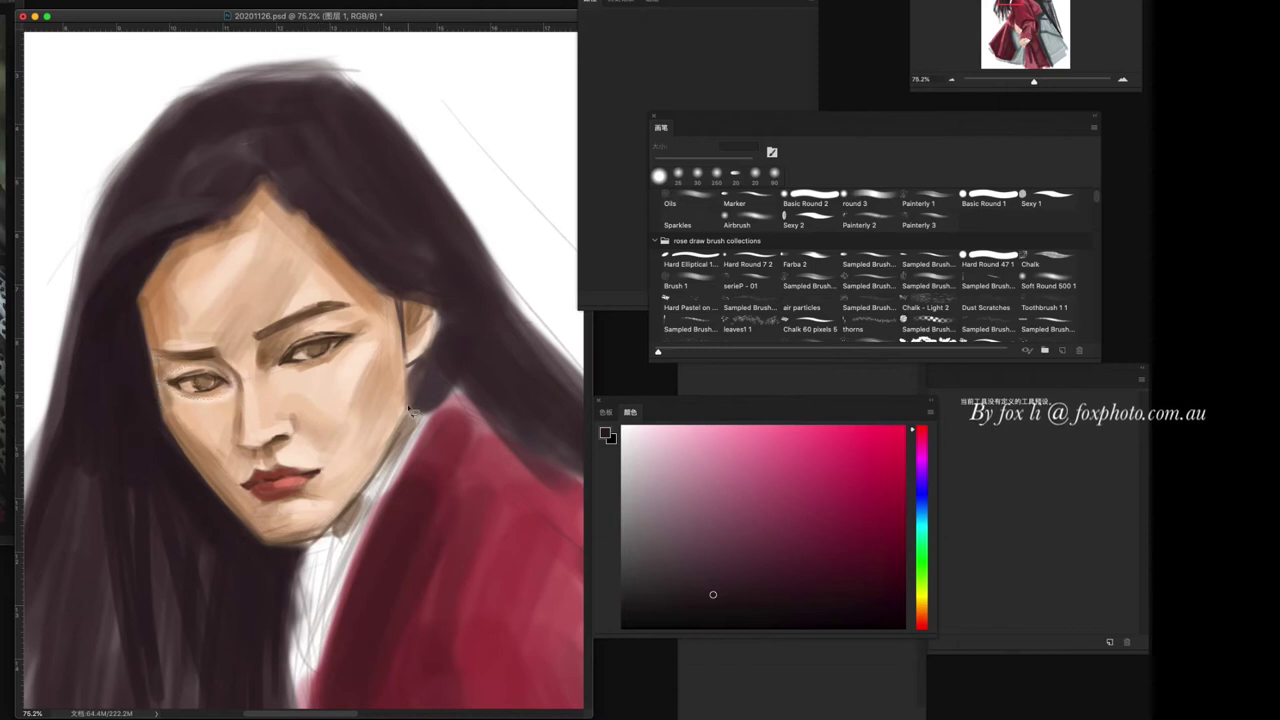
key(b)
- Sample tan, peach, eye brown and pinkish skin tones with a smaller brush
alt+click(217, 400)
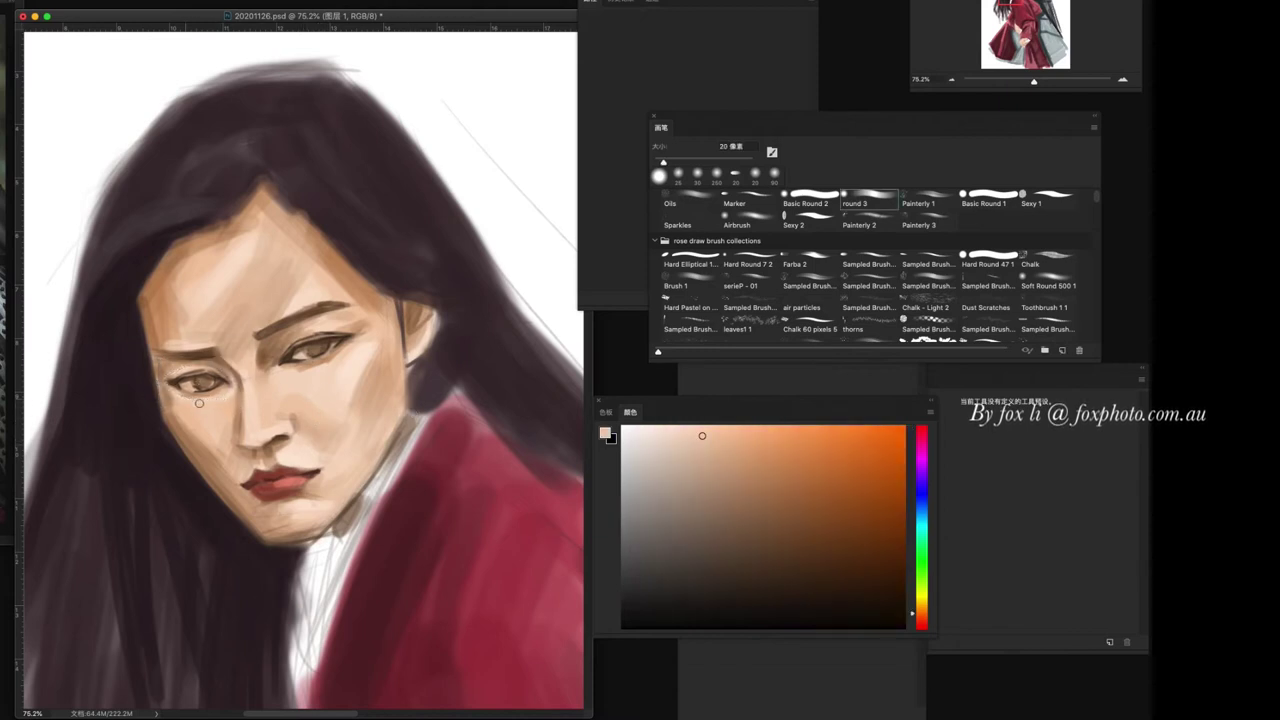
alt+click(177, 414)
scroll(421, 465, up, 3)
key(bracketleft)
key(bracketleft)
alt+click(302, 328)
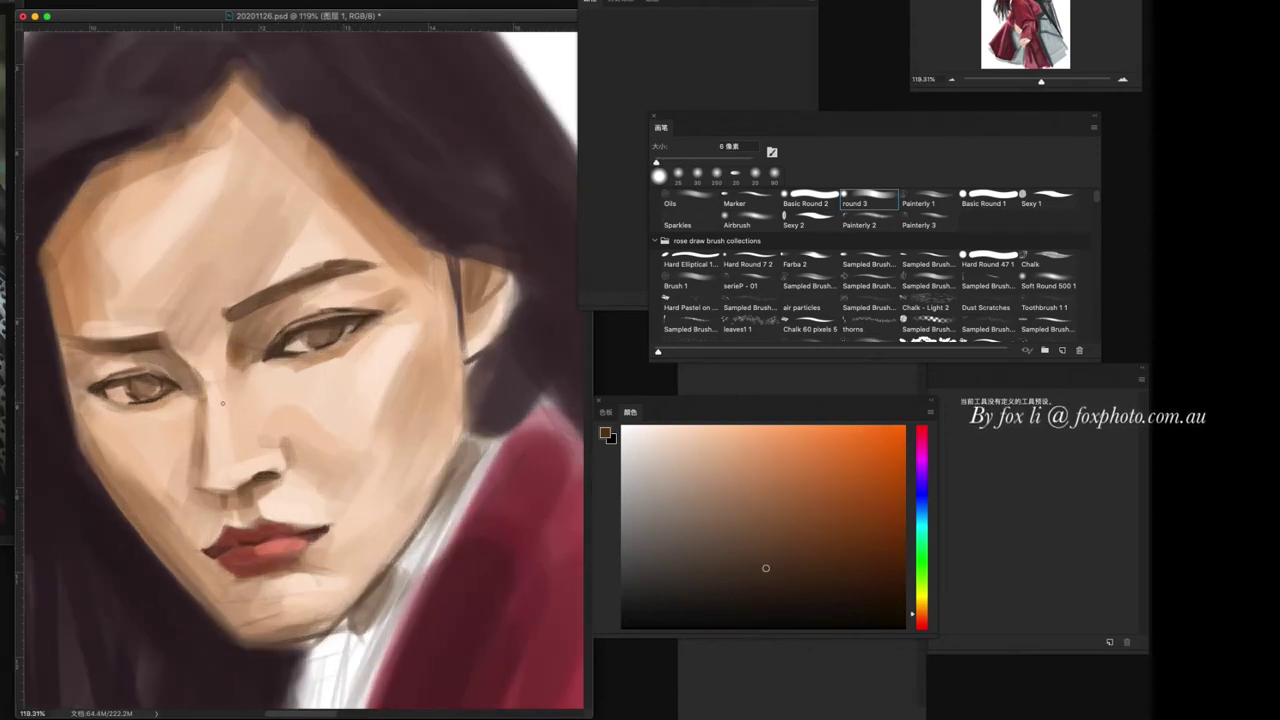
alt+click(297, 318)
alt+click(289, 318)
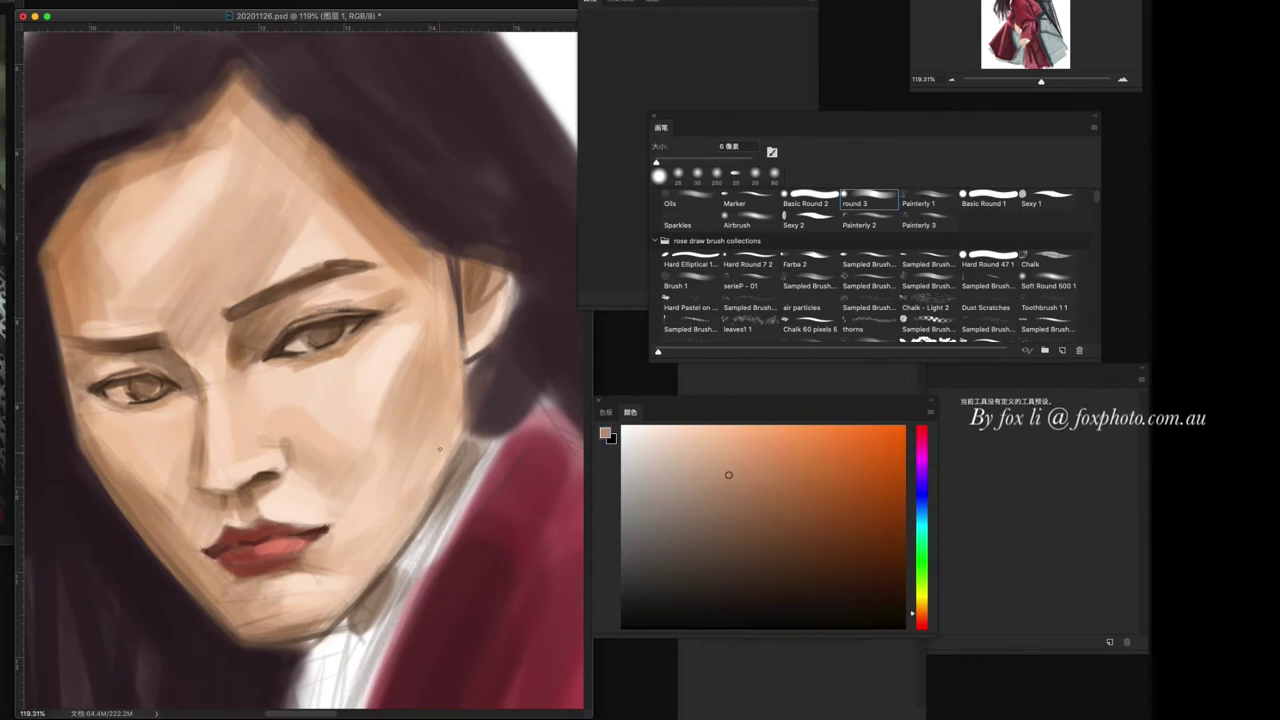
- Sample darker browns and lasso the eye on the right
alt+click(150, 372)
alt+click(112, 385)
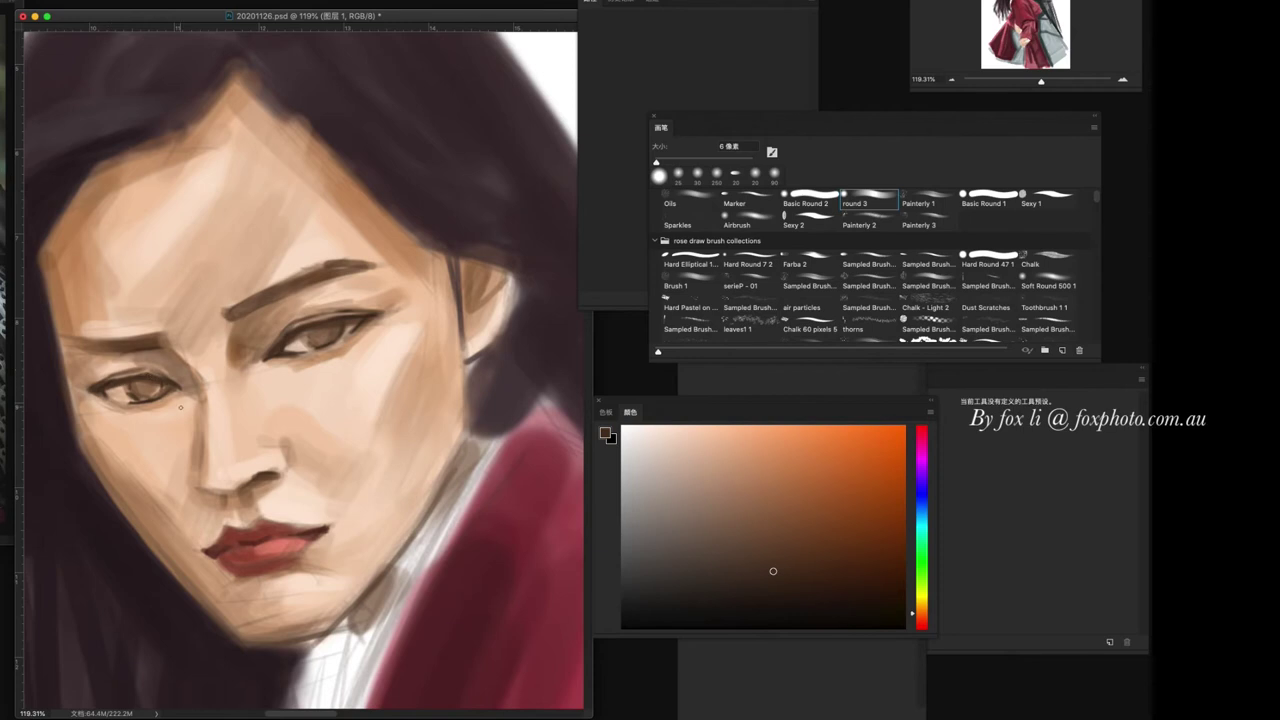
scroll(397, 436, down, 5)
scroll(397, 436, up, 3)
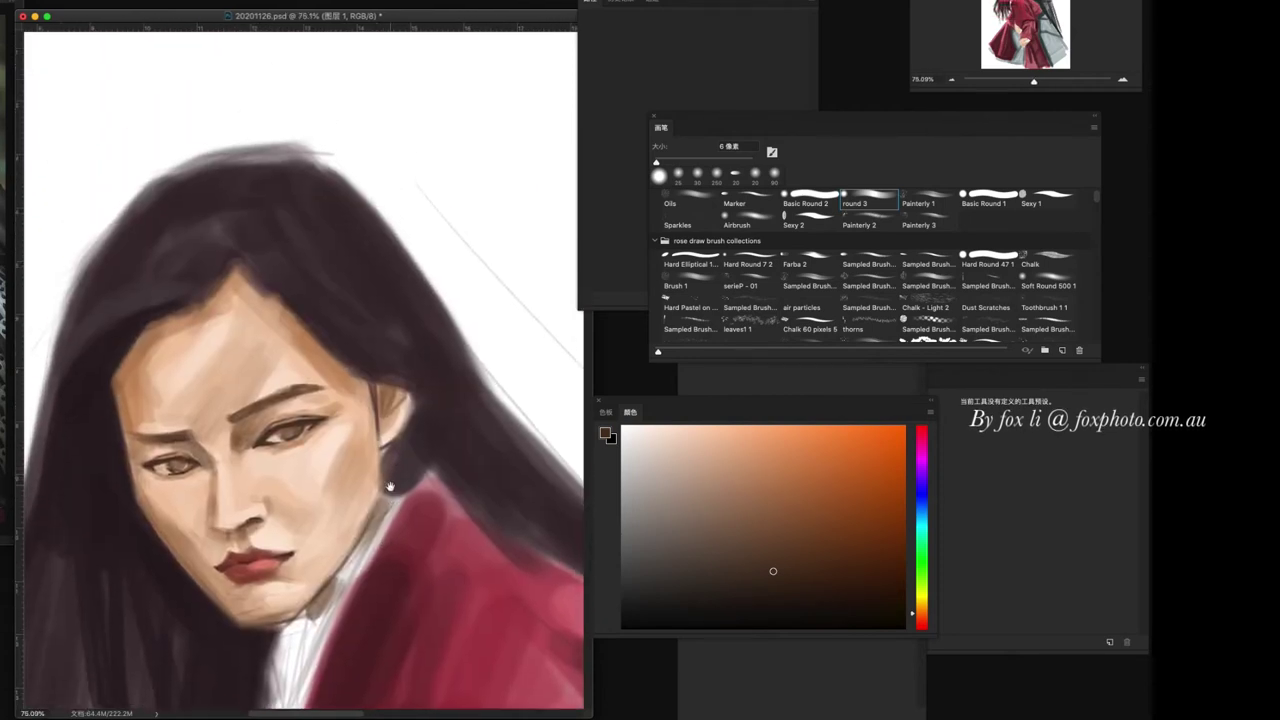
scroll(397, 436, up, 2)
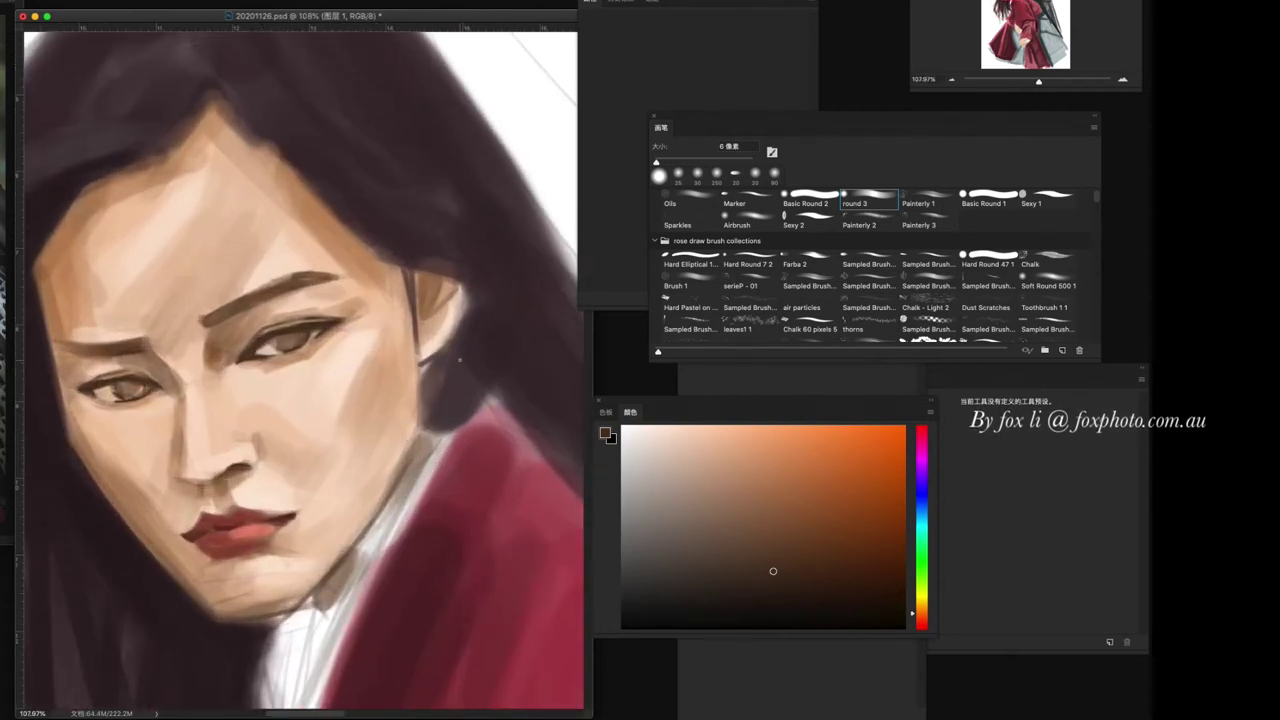
key(l)
drag(234, 360, 238, 368)
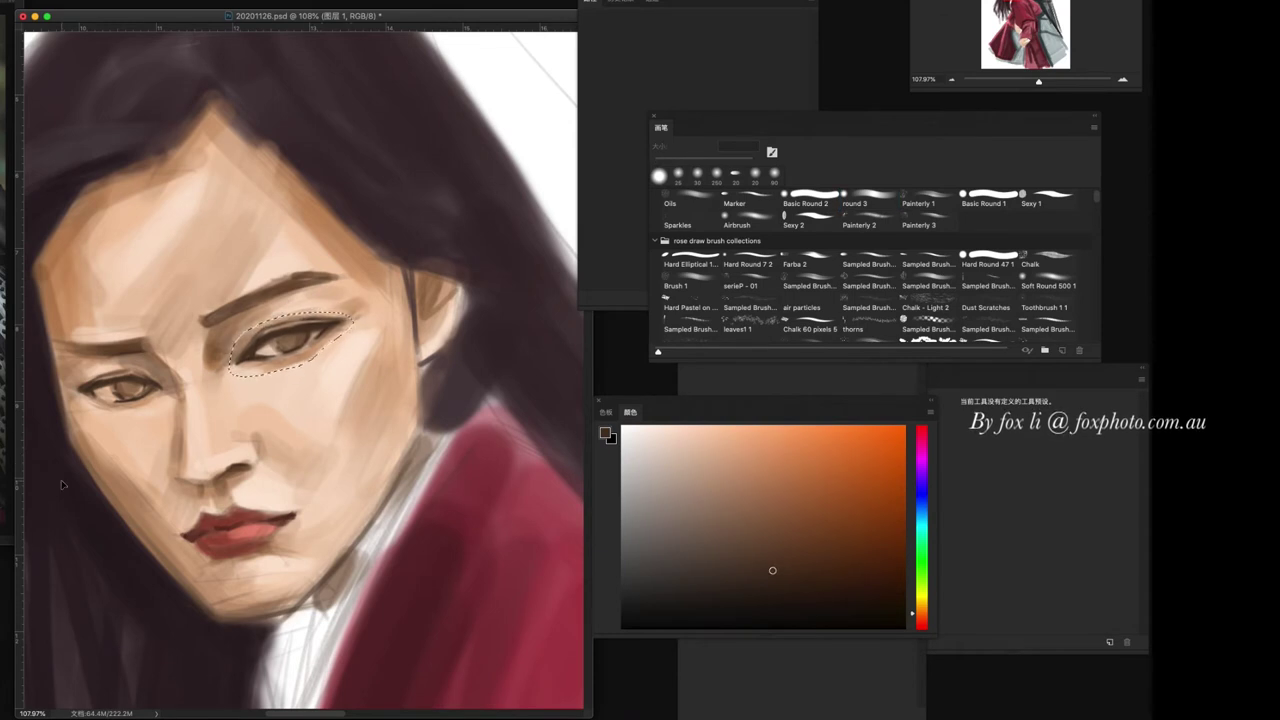
- Rotate the right eye about 2.4° and clear the selection
key(ctrl+t)
drag(373, 298, 374, 303)
key(Return)
key(ctrl+d)
key(b)
- Sample several light skin tones around the eye and face
alt+click(254, 322)
alt+click(230, 330)
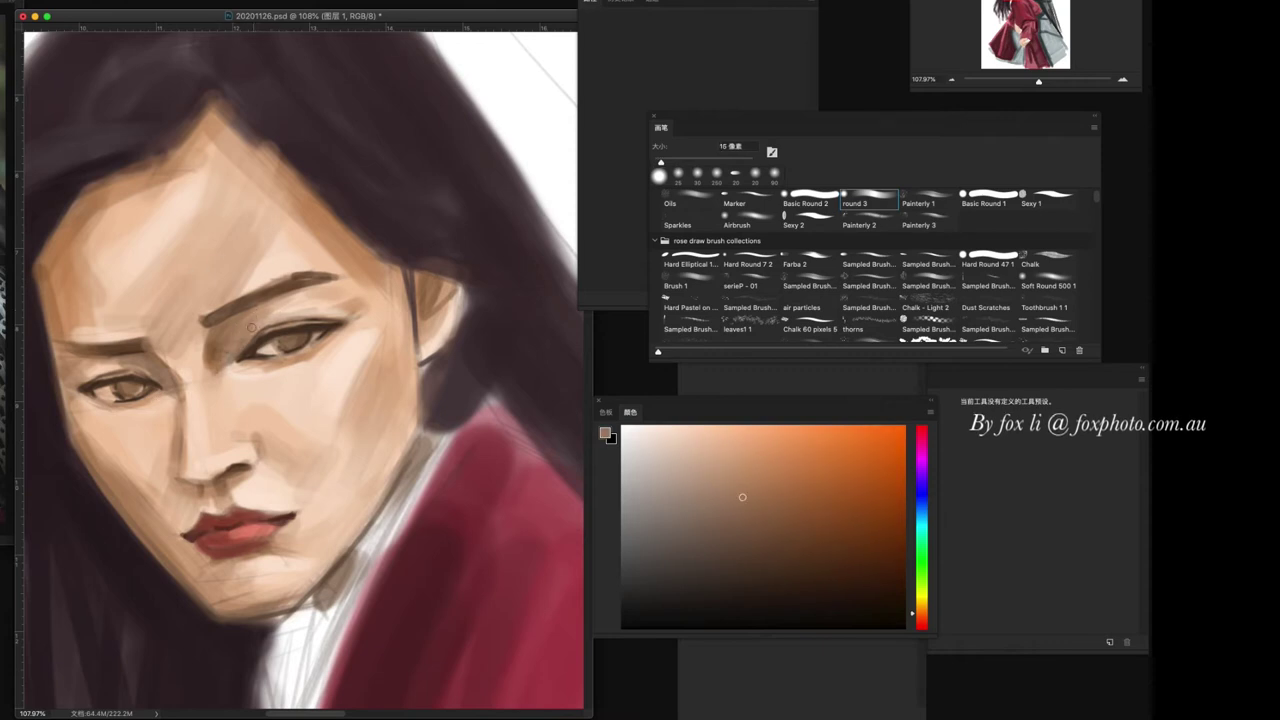
alt+click(313, 366)
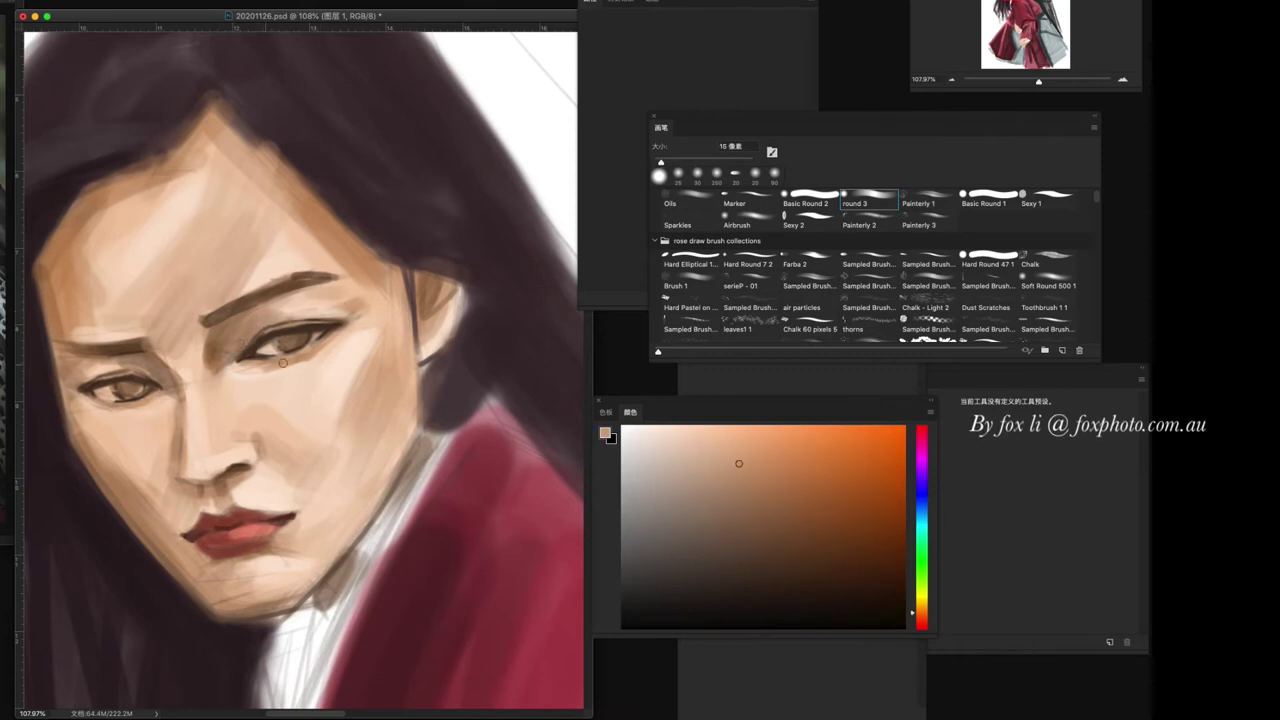
alt+click(310, 372)
alt+click(370, 342)
scroll(389, 466, down, 2)
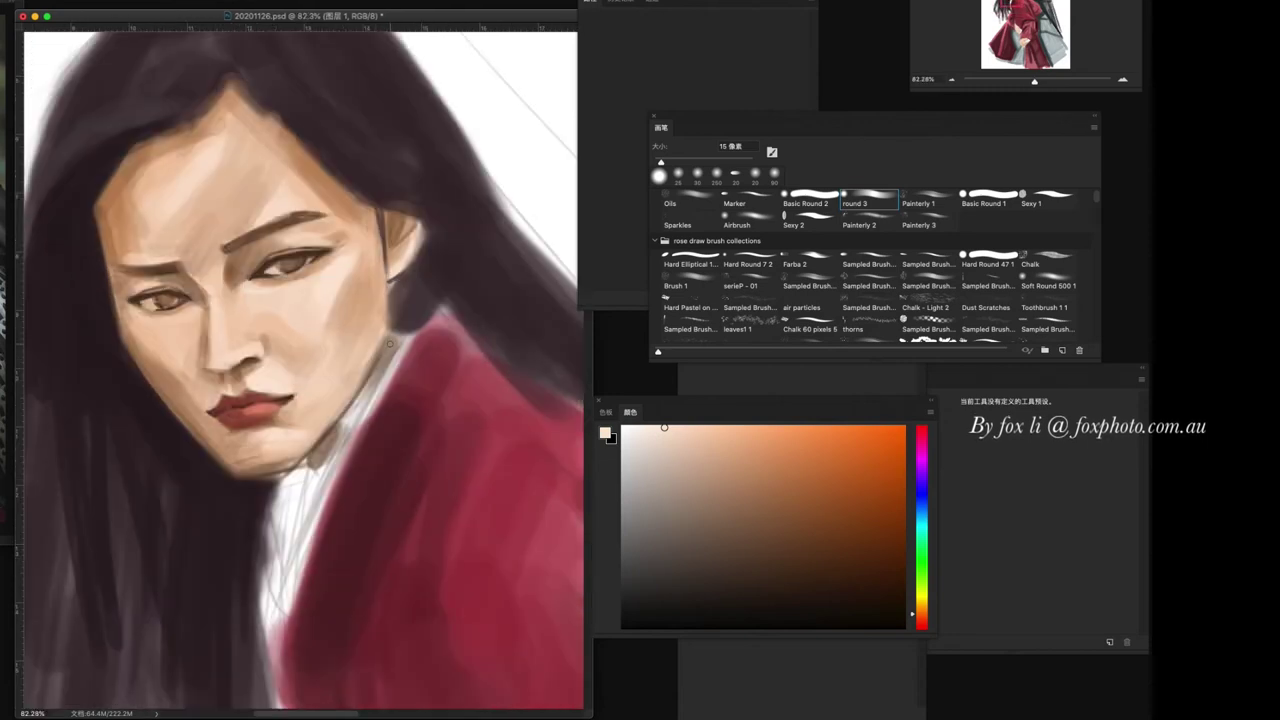
- Darken the edge along the jaw and neck in dark red-brown with a smaller brush
alt+click(322, 420)
key(bracketleft)
alt+click(371, 338)
alt+click(390, 246)
mouse_move(390, 295)
mouse_down()
mouse_move(385, 365)
mouse_move(340, 420)
mouse_up()
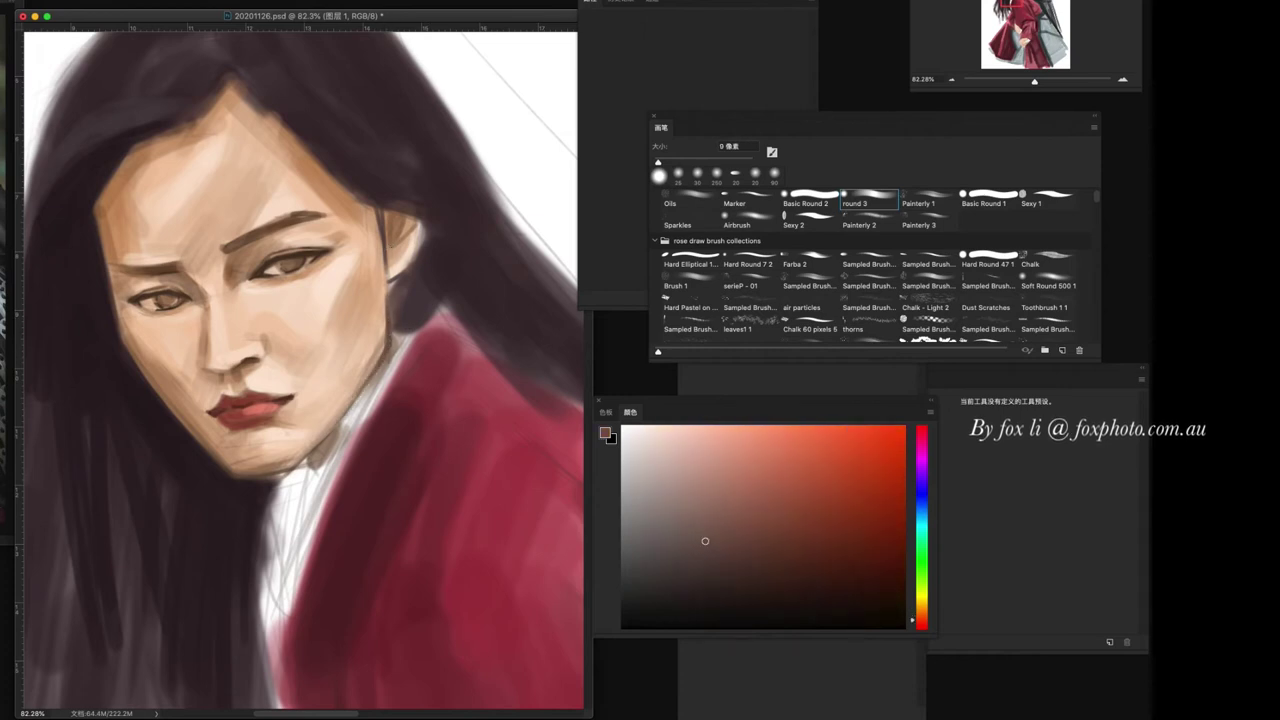
- Darken the hair along the neck with dark magenta and refine its edge above the red collar
alt+click(419, 270)
drag(400, 300, 430, 200)
mouse_move(445, 270)
mouse_down()
mouse_move(431, 301)
mouse_move(500, 345)
mouse_up()
key(bracketleft)
drag(405, 318, 395, 350)
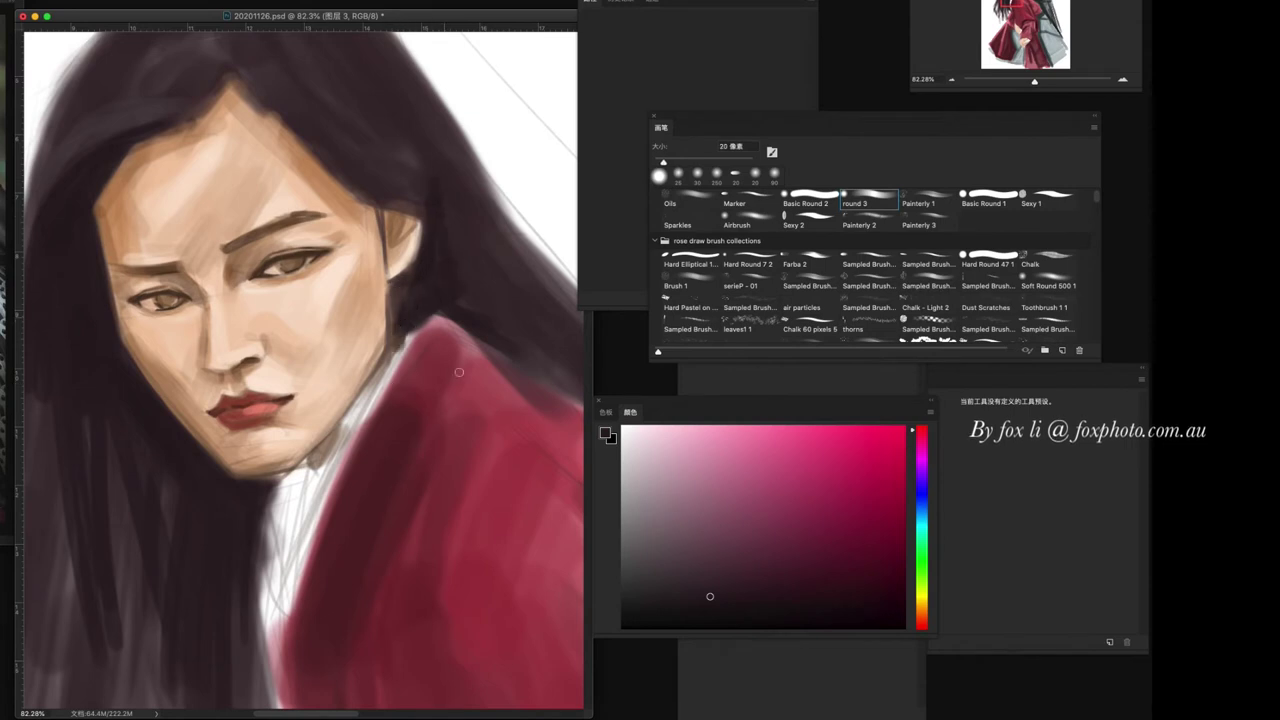
scroll(447, 317, down, 3)
key(bracketright)
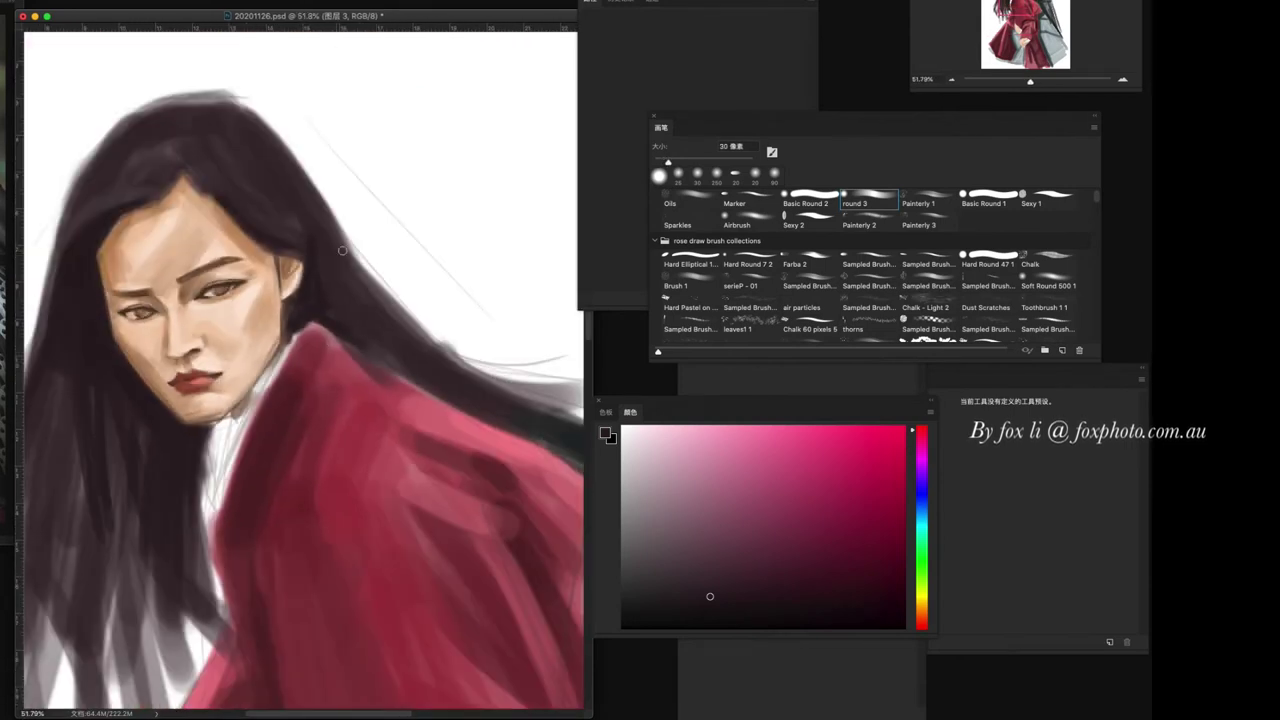
- Paint dark hair over the top and right side of the head, with strands down the left
mouse_move(187, 156)
mouse_down()
mouse_move(115, 188)
mouse_move(126, 143)
mouse_up()
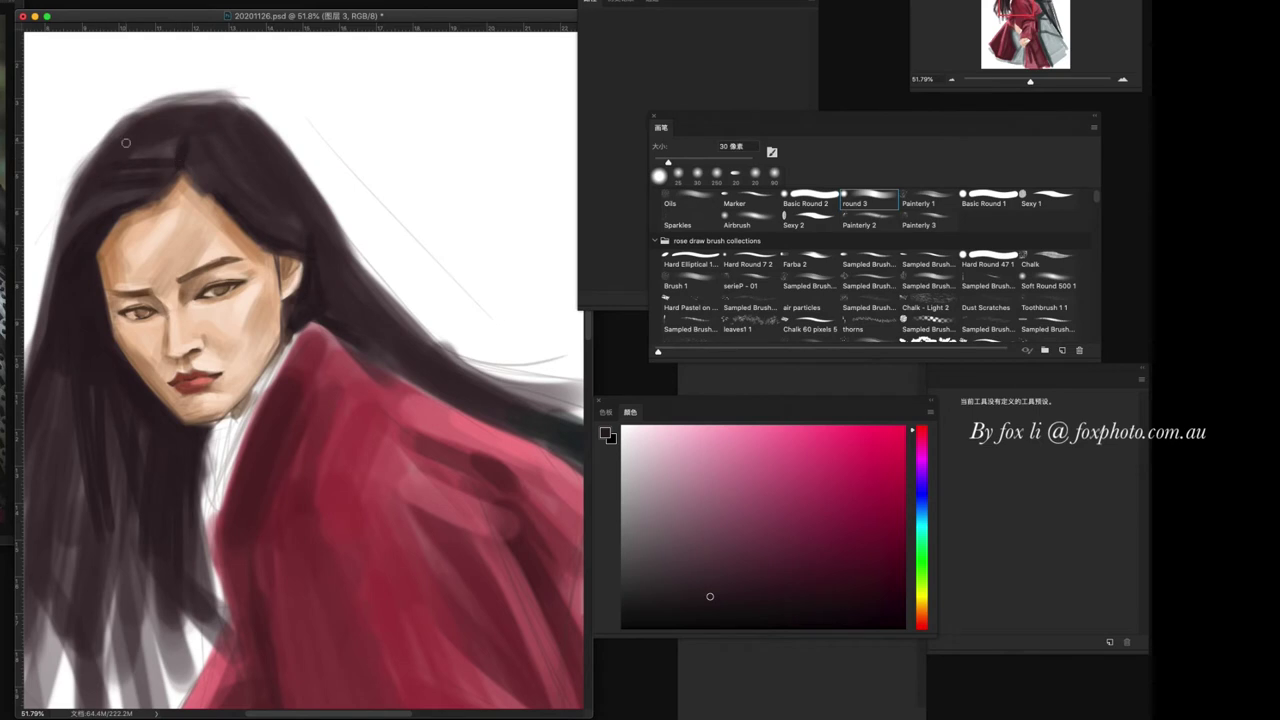
mouse_move(258, 132)
mouse_down()
mouse_move(365, 285)
mouse_move(461, 357)
mouse_up()
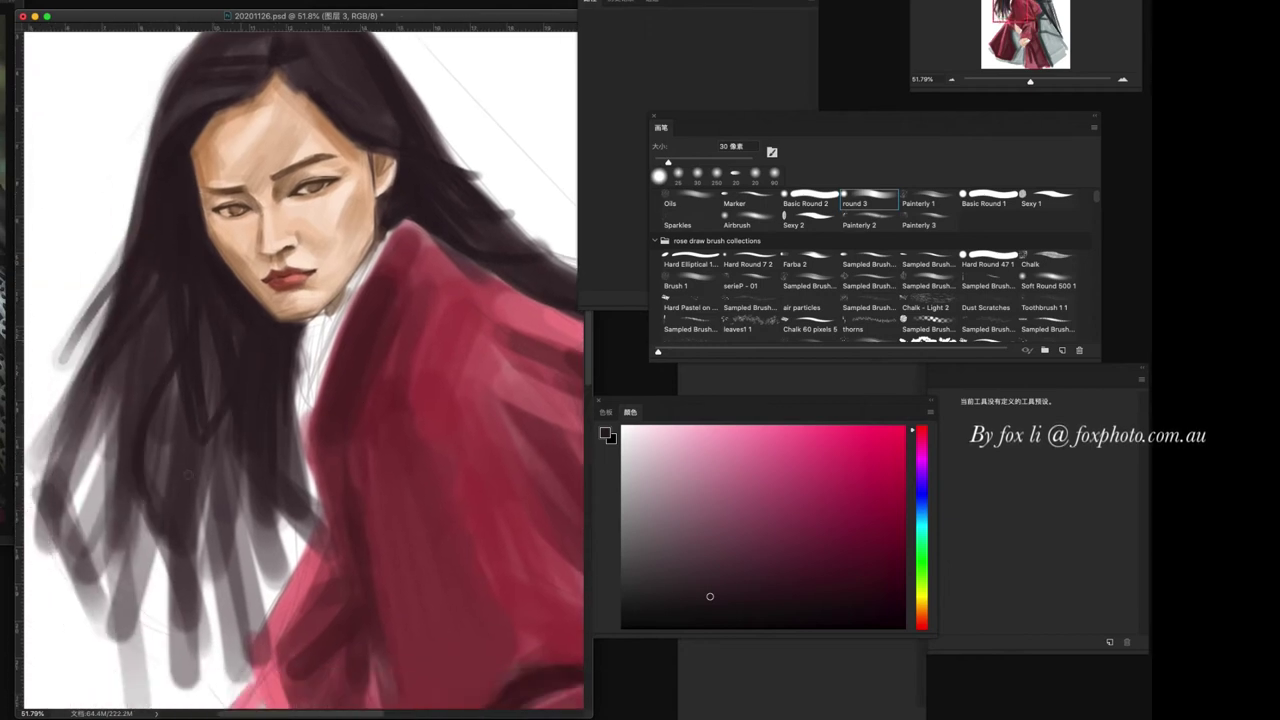
drag(125, 345, 60, 545)
drag(115, 275, 35, 445)
drag(205, 355, 175, 635)
mouse_move(218, 380)
mouse_down()
mouse_move(245, 610)
mouse_move(256, 605)
mouse_up()
drag(270, 397, 292, 590)
- Add dark strokes along the top of the hair, touch up the parting, and repaint the crown's tones
drag(160, 103, 125, 265)
drag(215, 150, 266, 170)
mouse_move(240, 234)
mouse_down()
mouse_move(213, 208)
mouse_move(310, 280)
mouse_move(375, 305)
mouse_up()
alt+click(240, 205)
key(])
drag(223, 161, 165, 170)
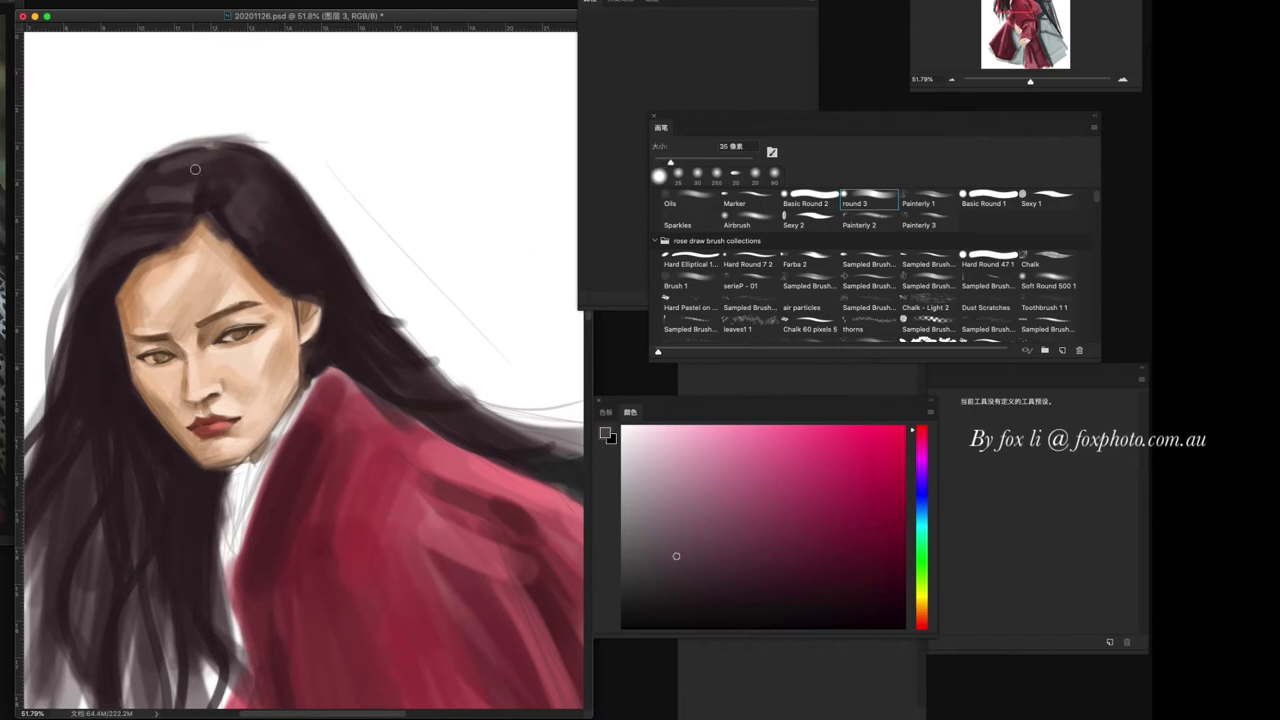
- Add light grey highlights to the crown, then pick a skin tone on layer 图层 1
alt+click(414, 256)
mouse_move(246, 156)
mouse_down()
mouse_move(172, 158)
mouse_move(187, 153)
mouse_up()
key([)
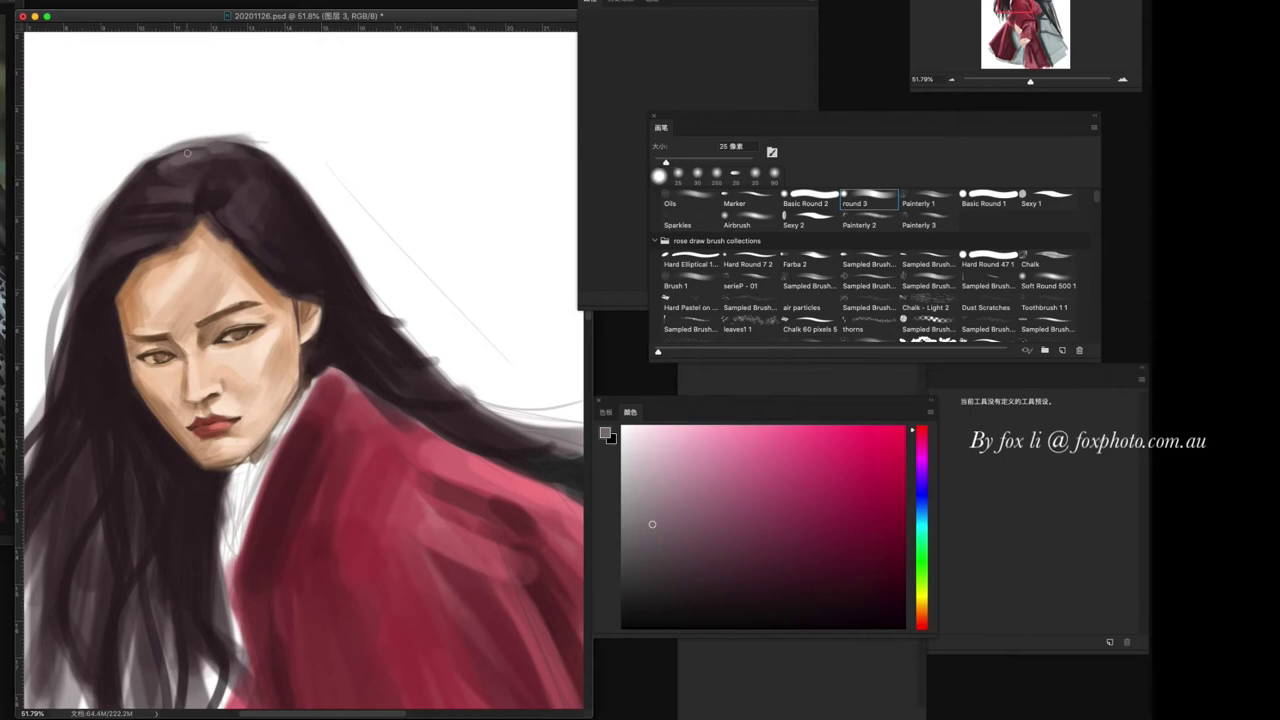
drag(236, 188, 224, 230)
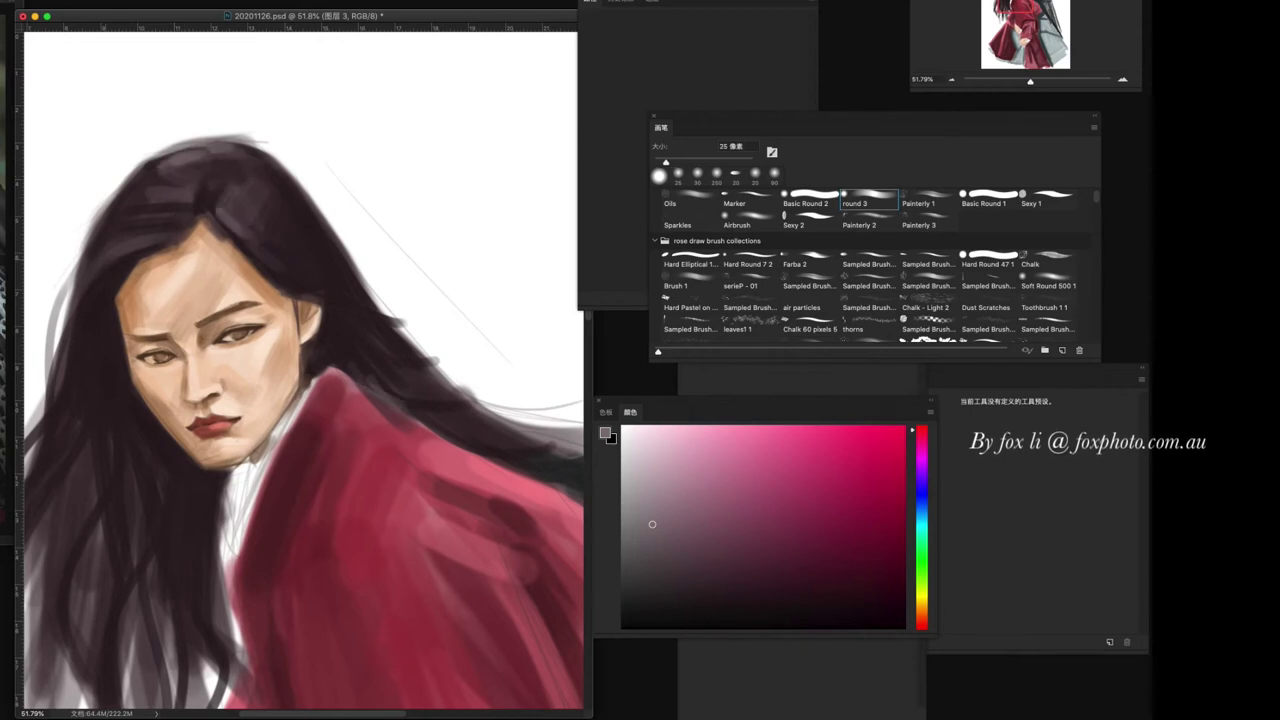
drag(88, 275, 193, 185)
drag(450, 561, 340, 591)
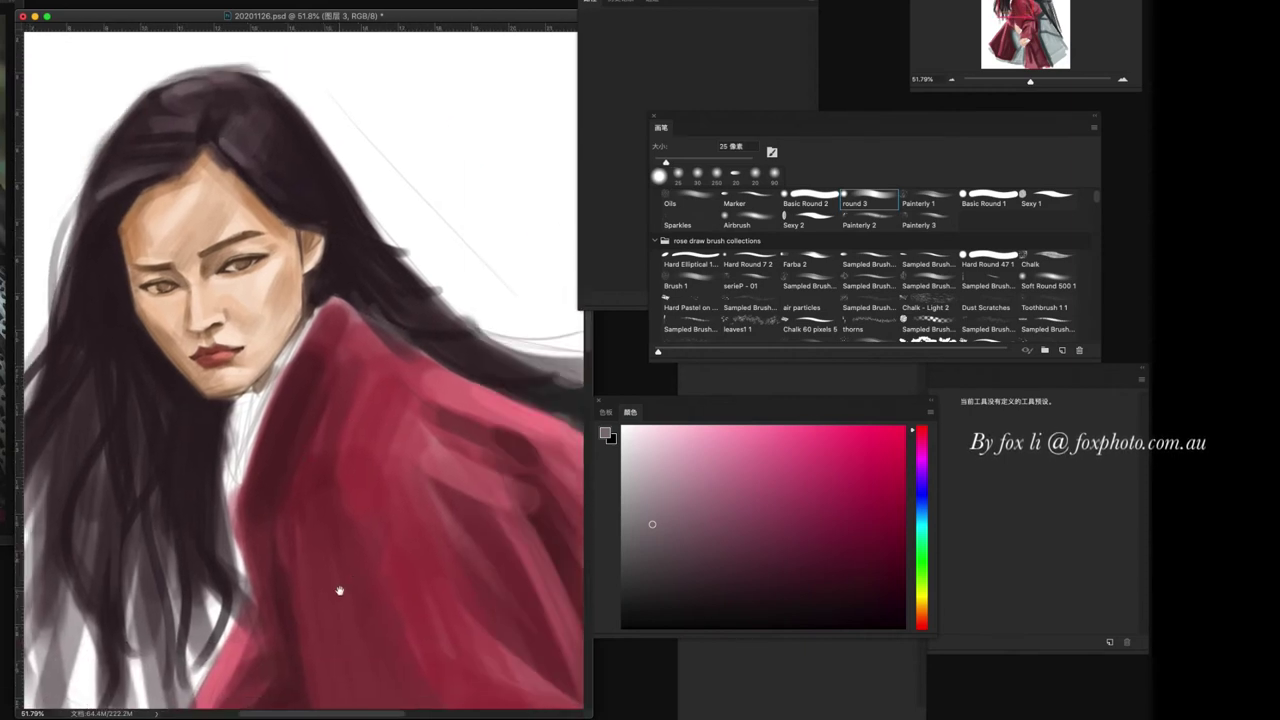
scroll(318, 480, up, 2)
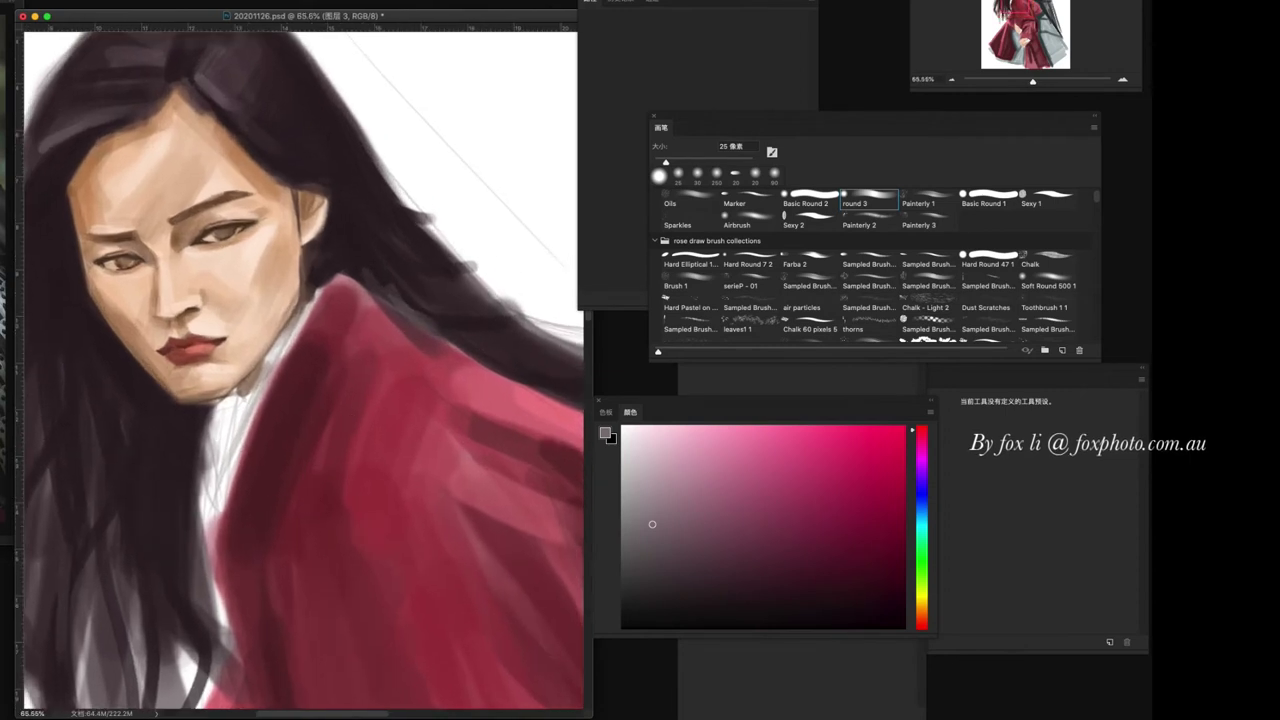
key(alt+bracketleft)
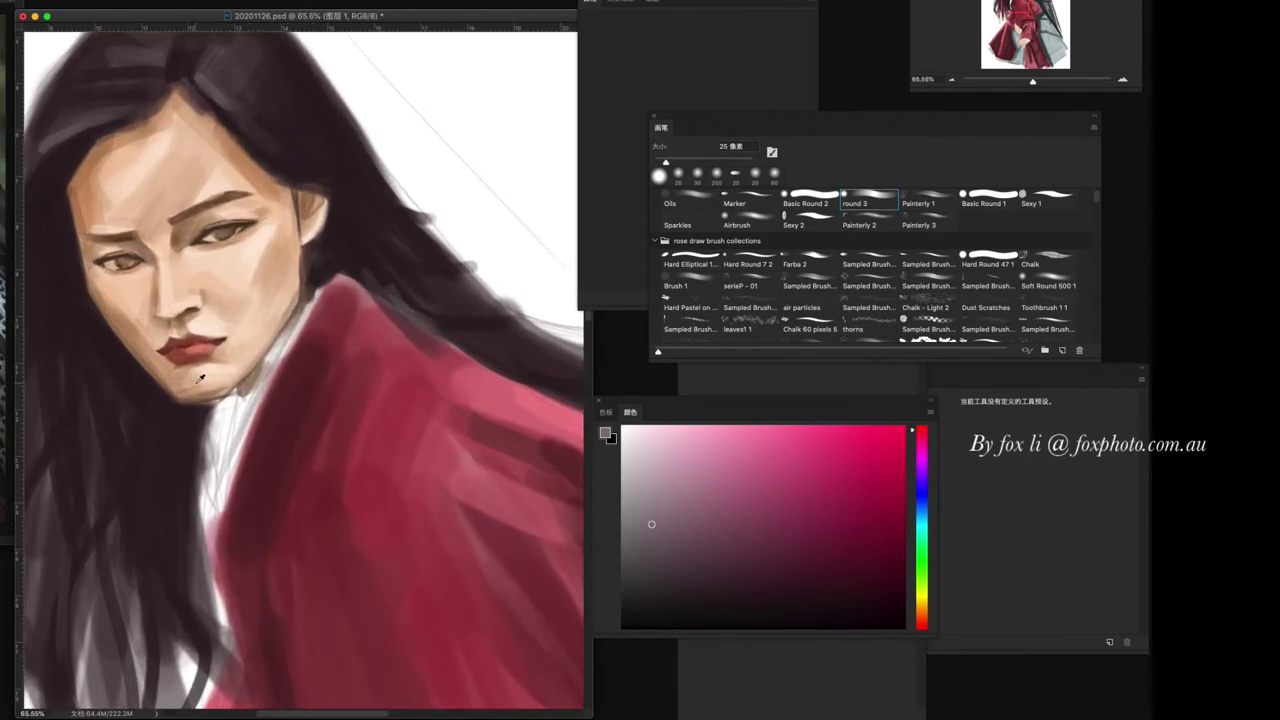
alt+click(201, 378)
- Lasso the nose and mouth, deselect, and undo the last change to them
key(l)
drag(174, 266, 172, 266)
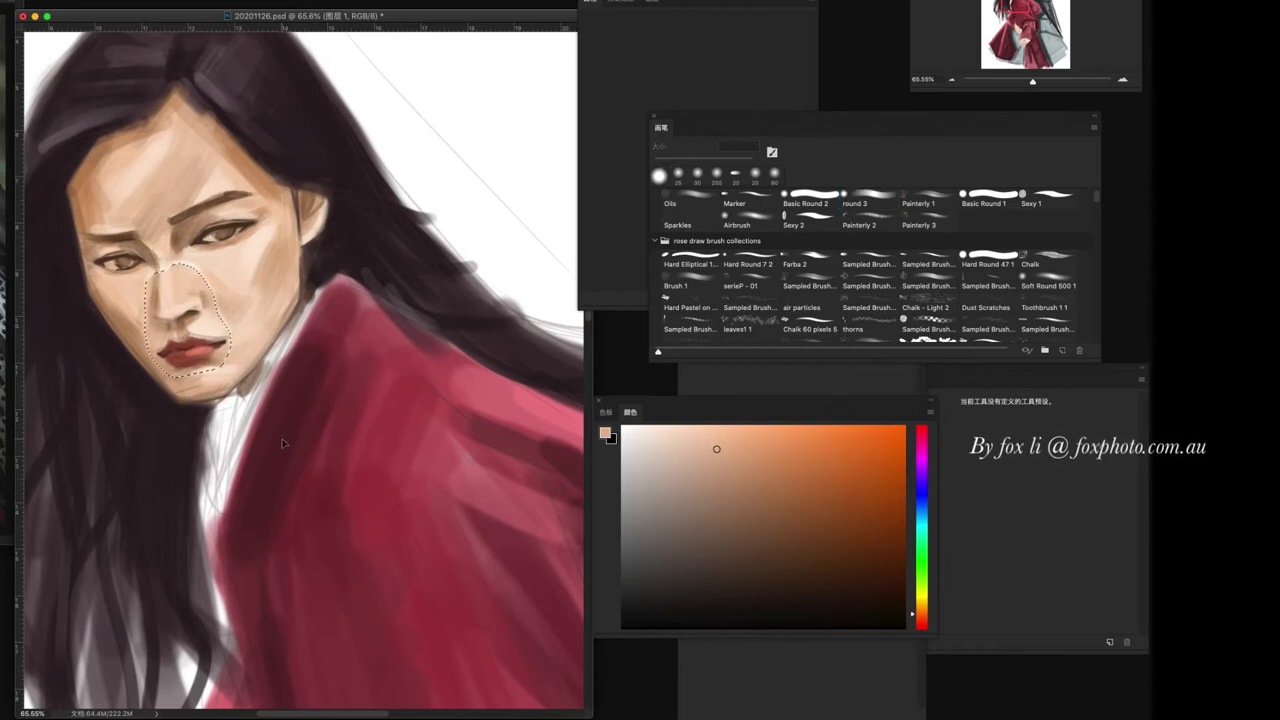
key(ctrl+d)
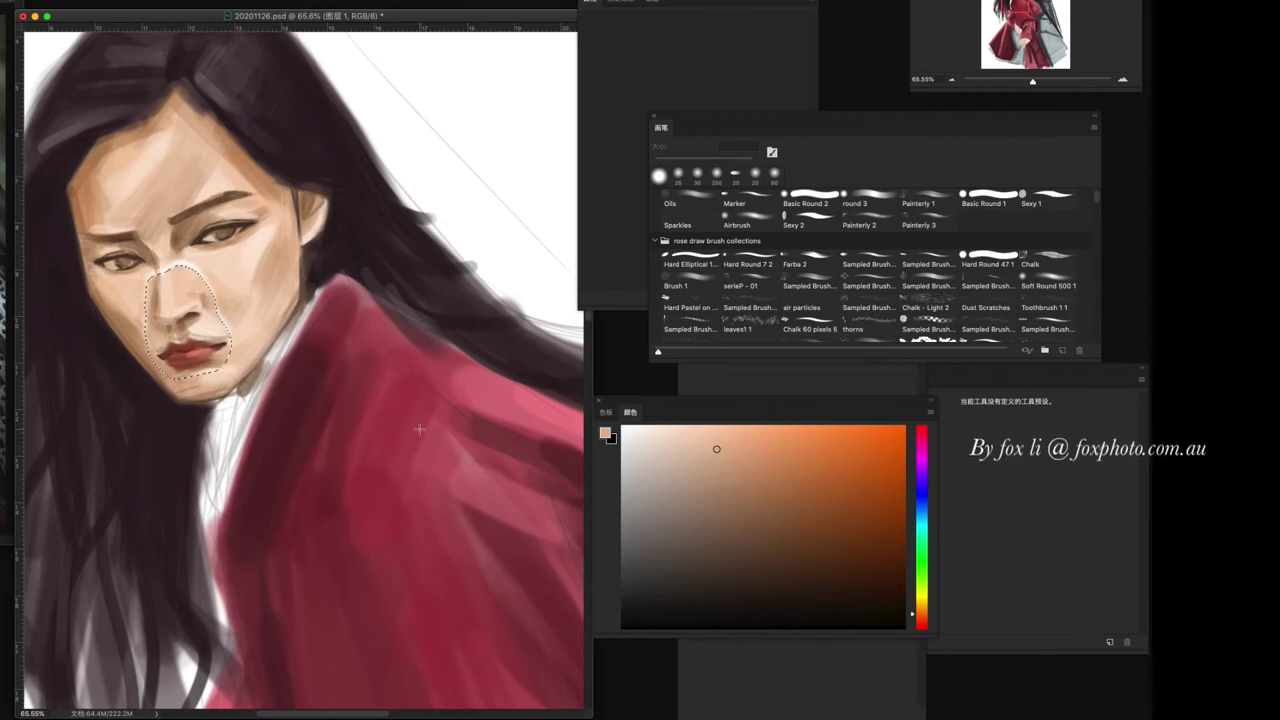
key(ctrl+z)
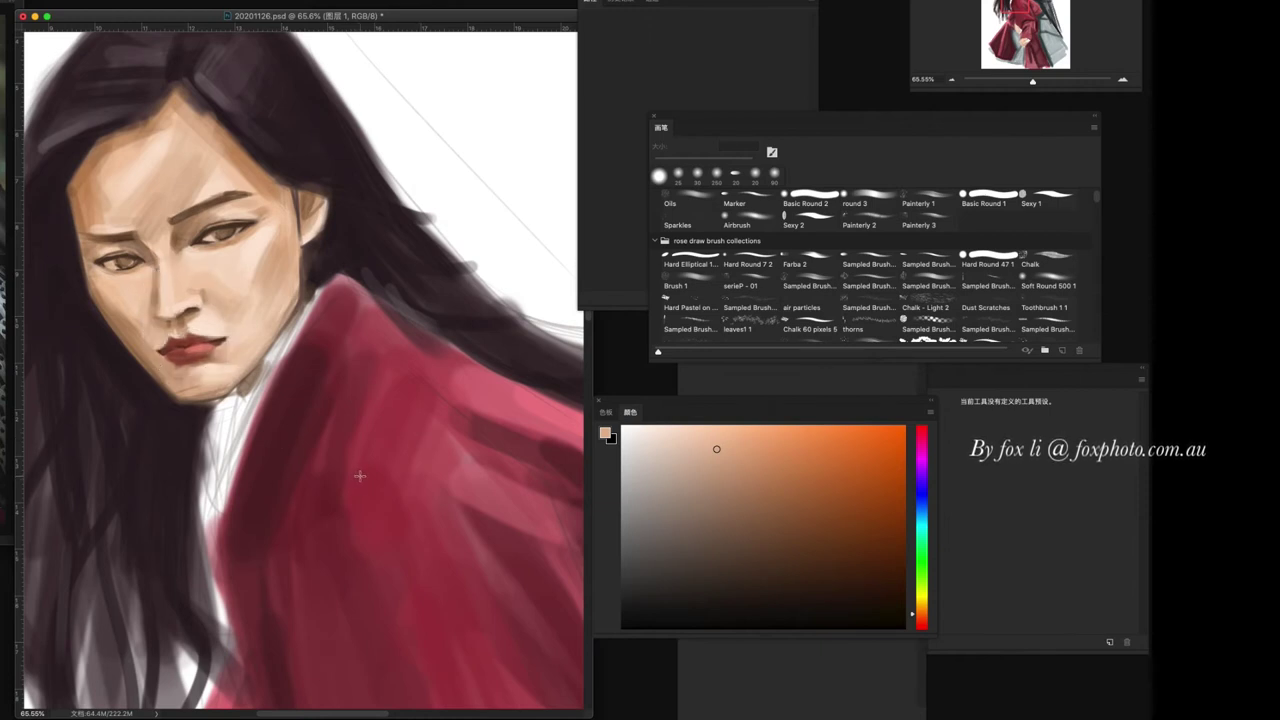
scroll(360, 477, down, 3)
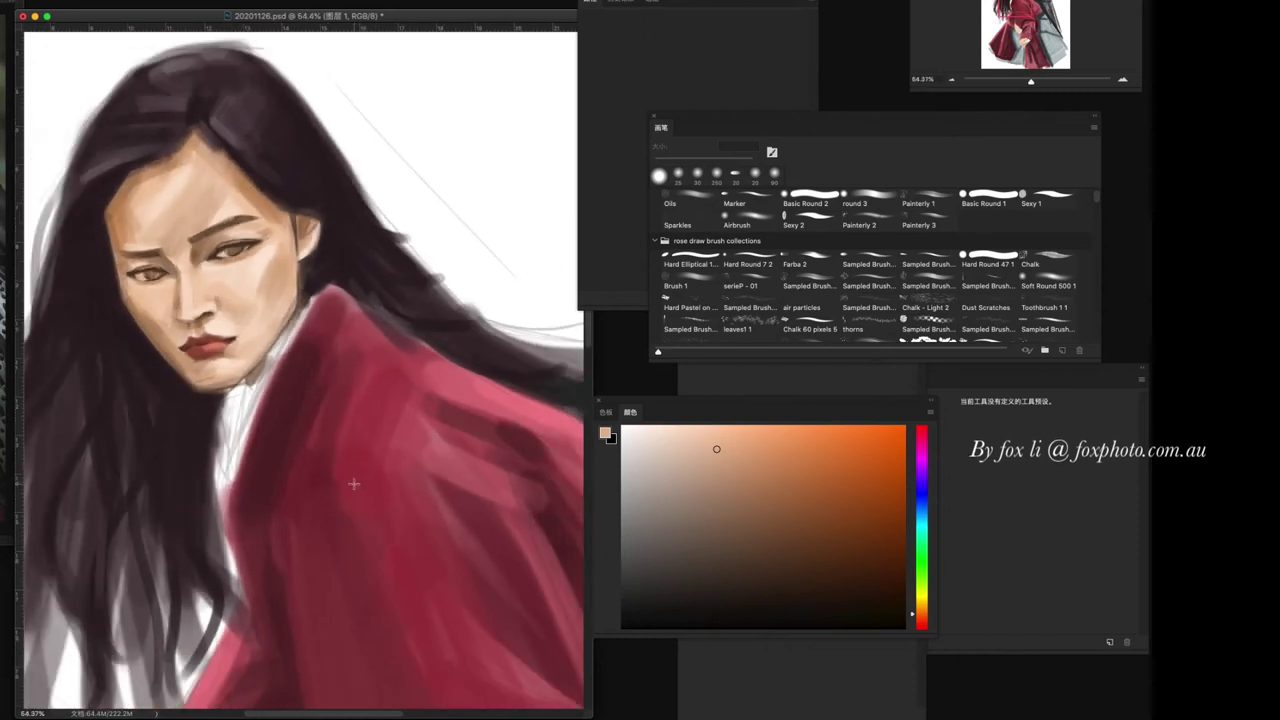
- Liquify the marqueed face, pushing chin, jaw and lips with the warp brush, and apply it
drag(40, 60, 447, 532)
key(ctrl+shift+x)
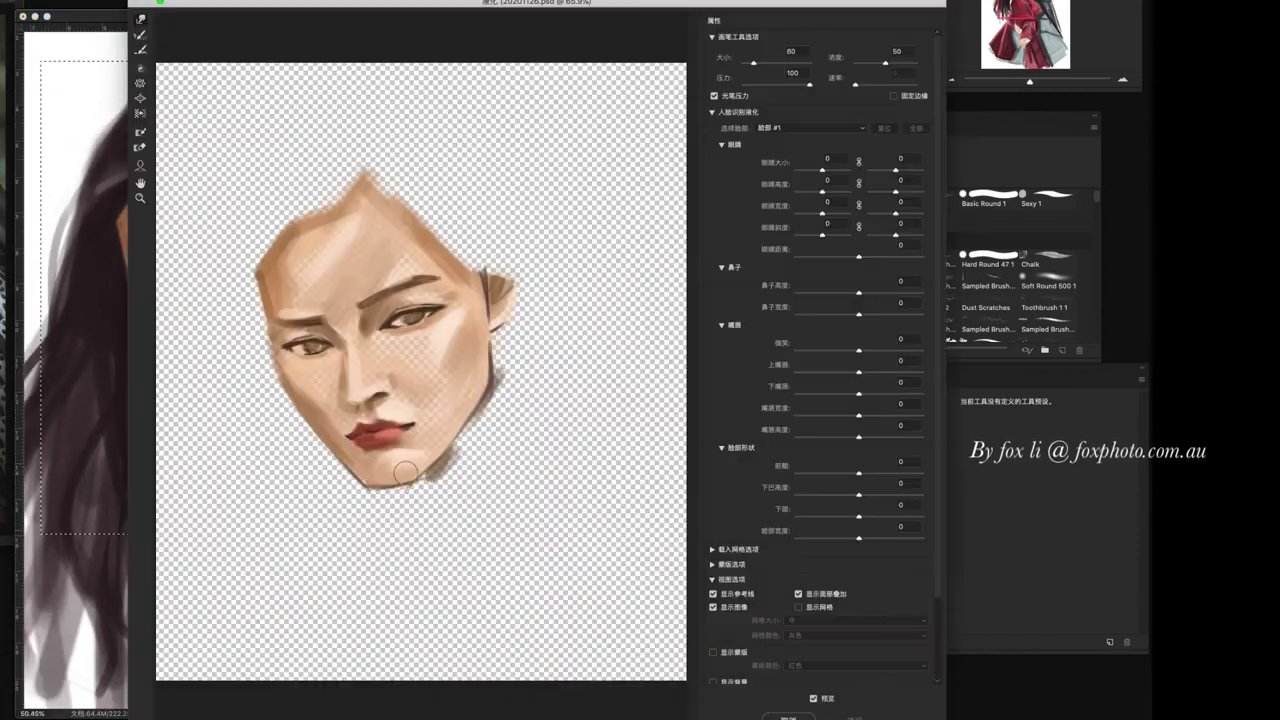
key(bracketleft)
key(bracketleft)
key(bracketleft)
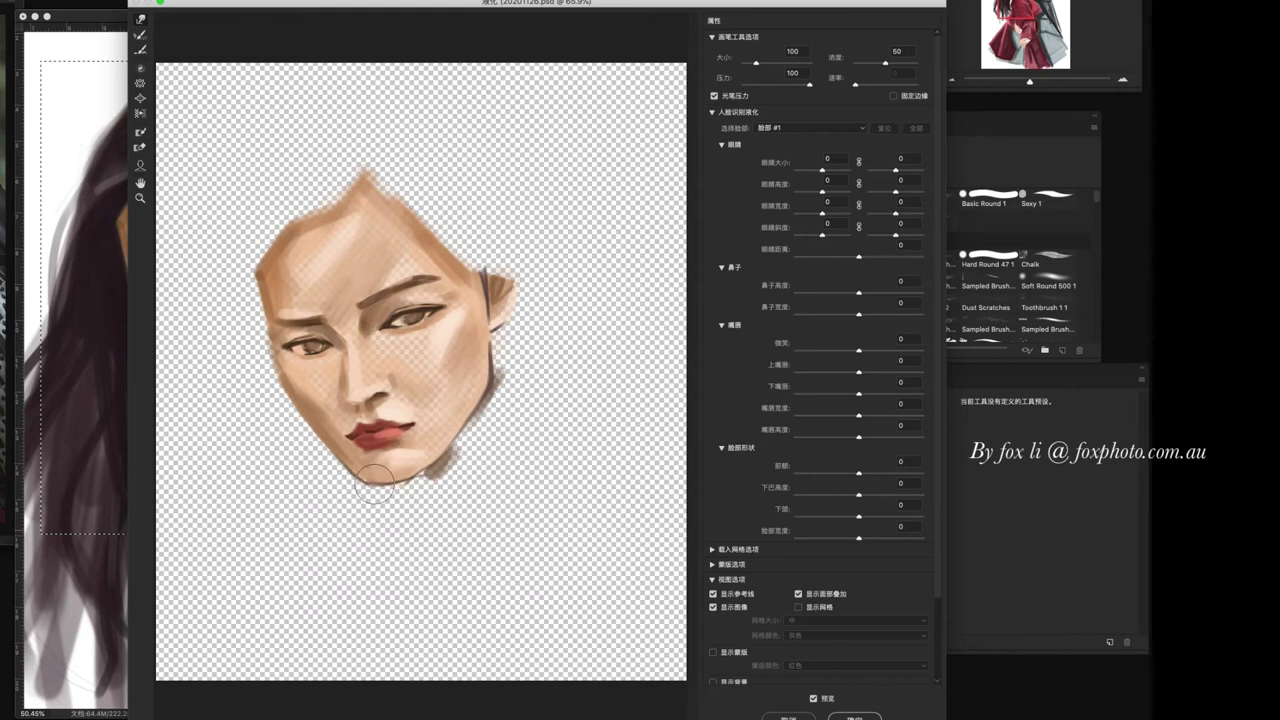
key(bracketright)
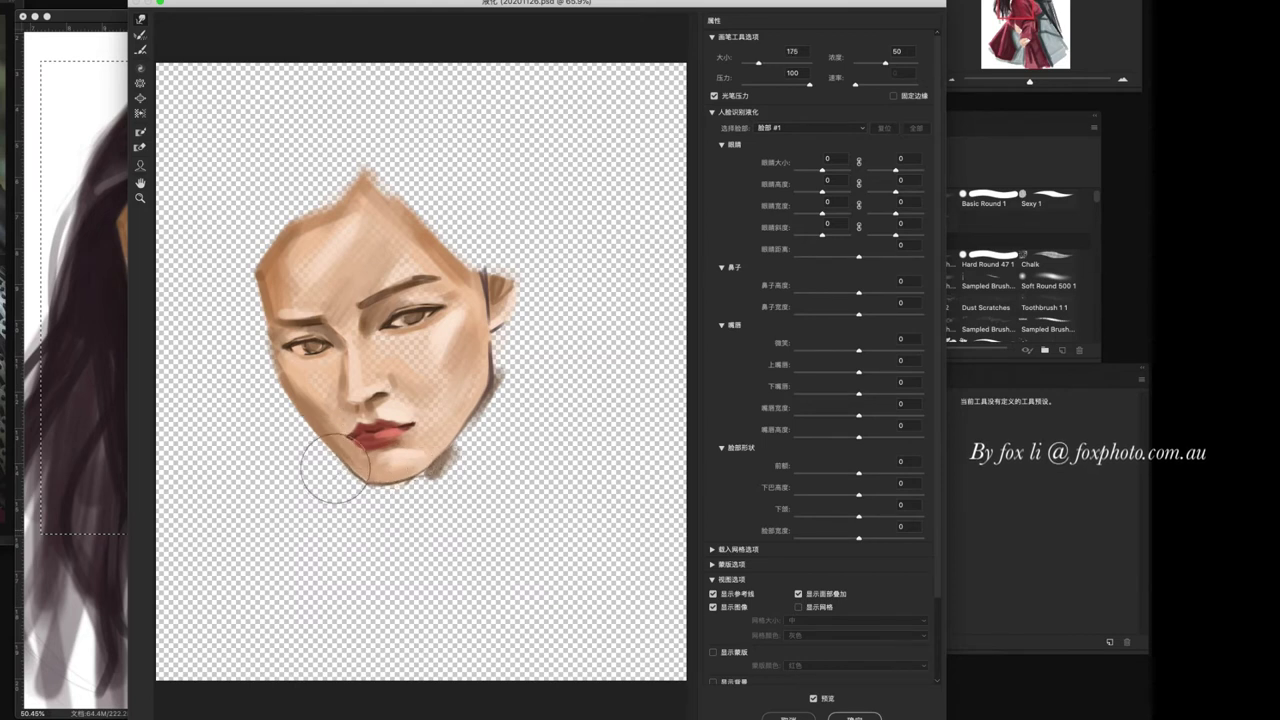
key(bracketright)
key(bracketleft)
key(bracketleft)
key(bracketleft)
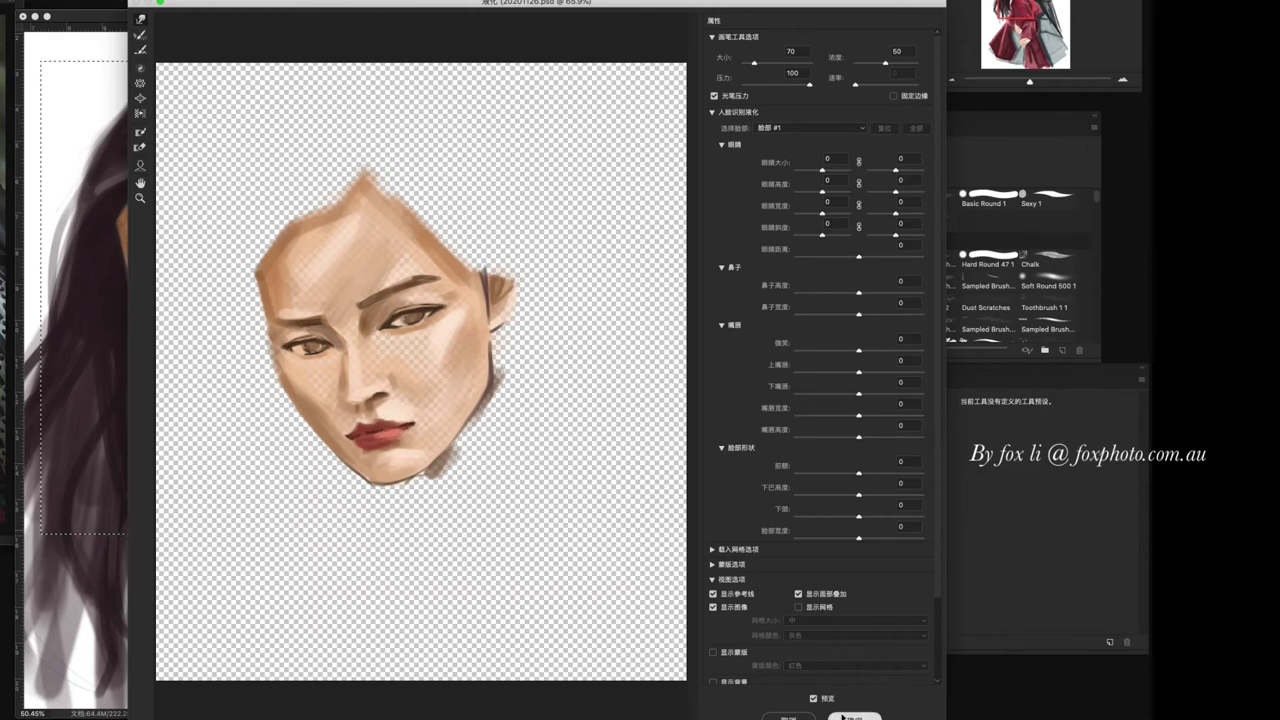
click(855, 717)
scroll(316, 494, down, 5)
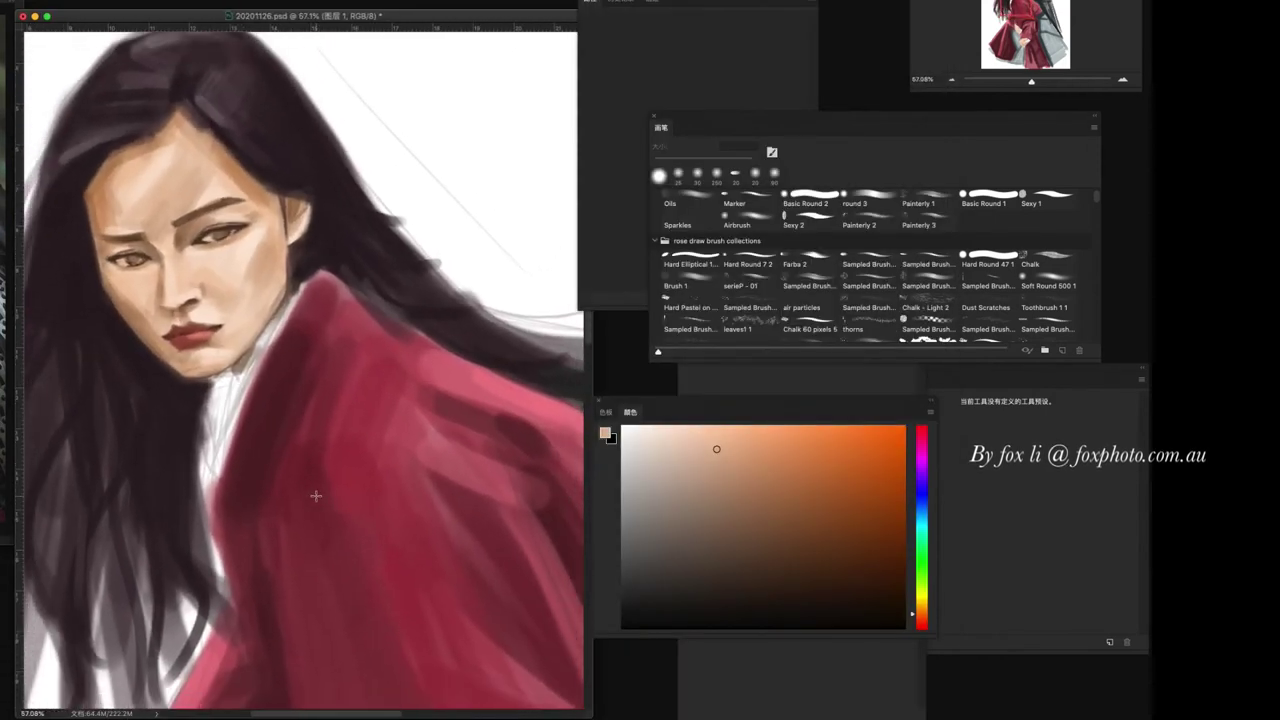
scroll(330, 484, up, 3)
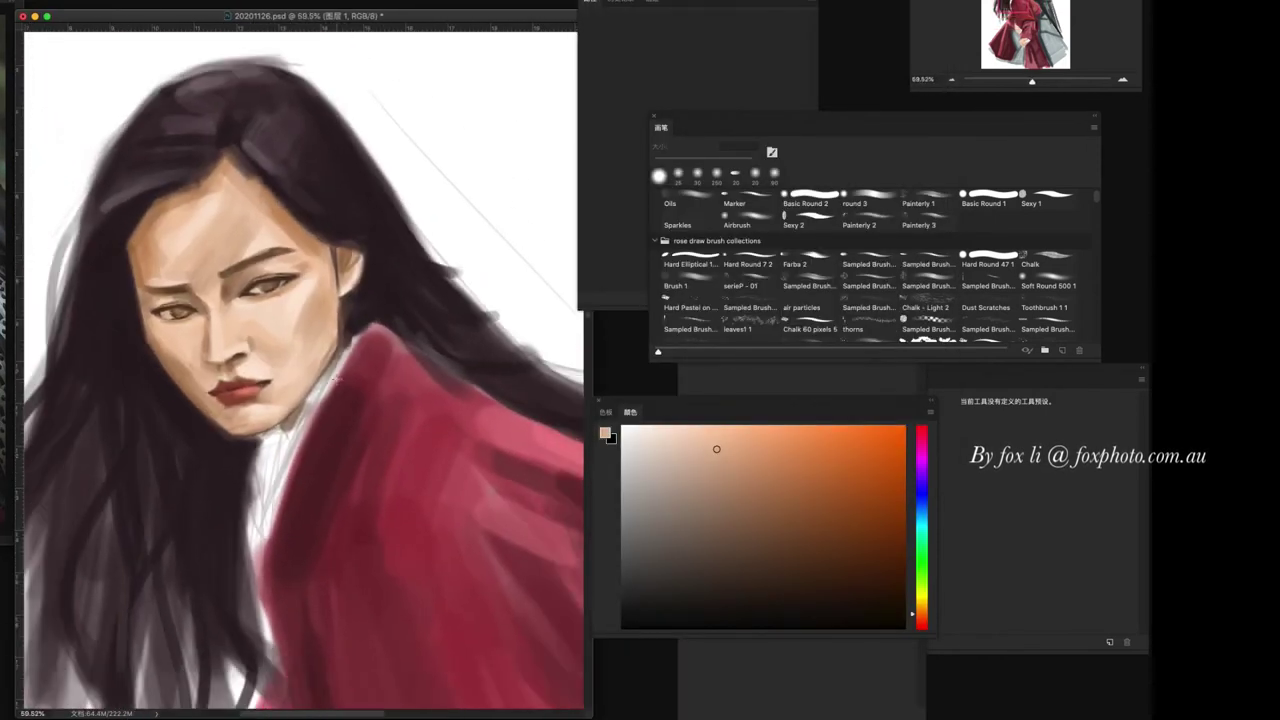
scroll(301, 469, up, 2)
scroll(371, 371, down, 4)
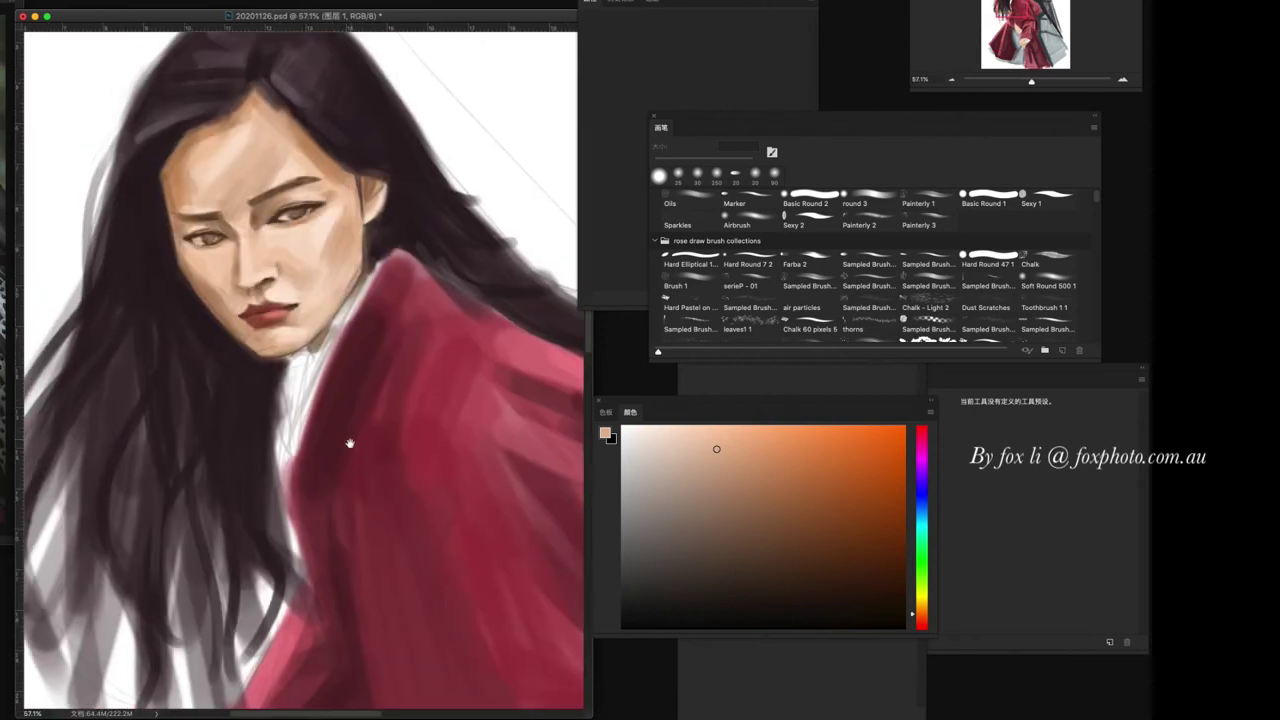
- Reselect the face and hair, reopen Liquify with a 150 brush, then cancel without changes
drag(122, 70, 478, 485)
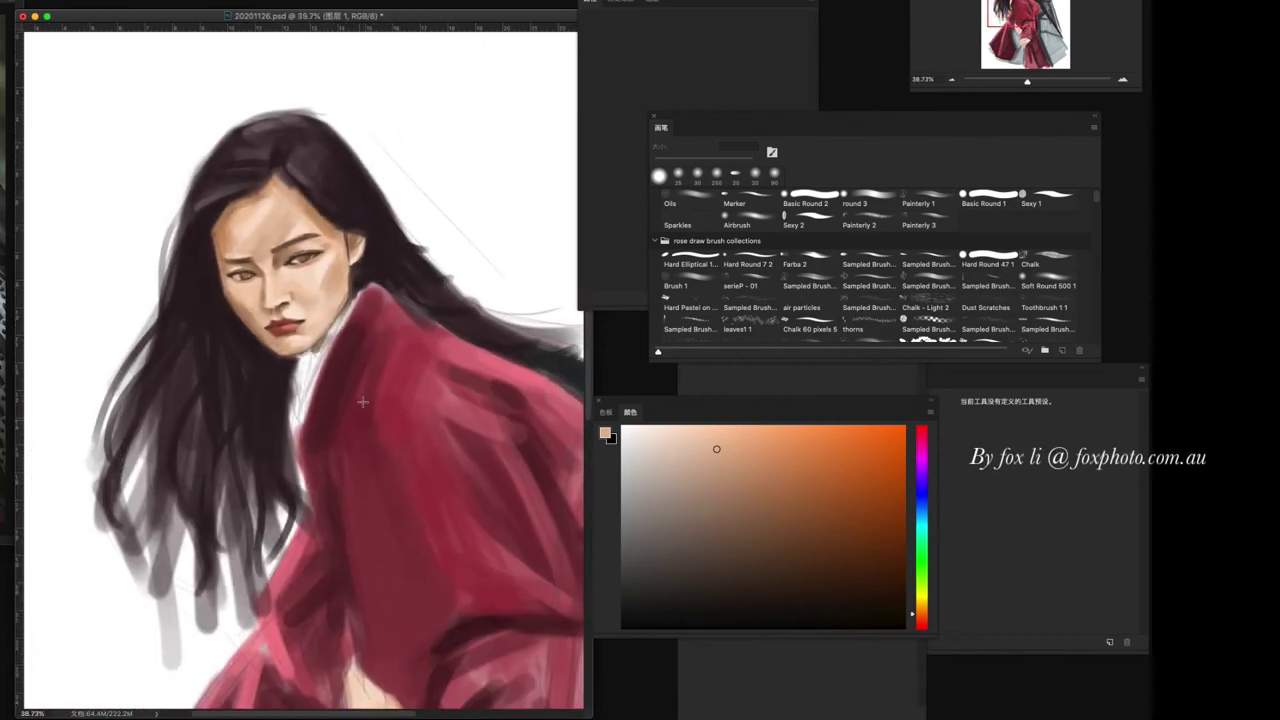
drag(111, 93, 470, 496)
key(ctrl+shift+x)
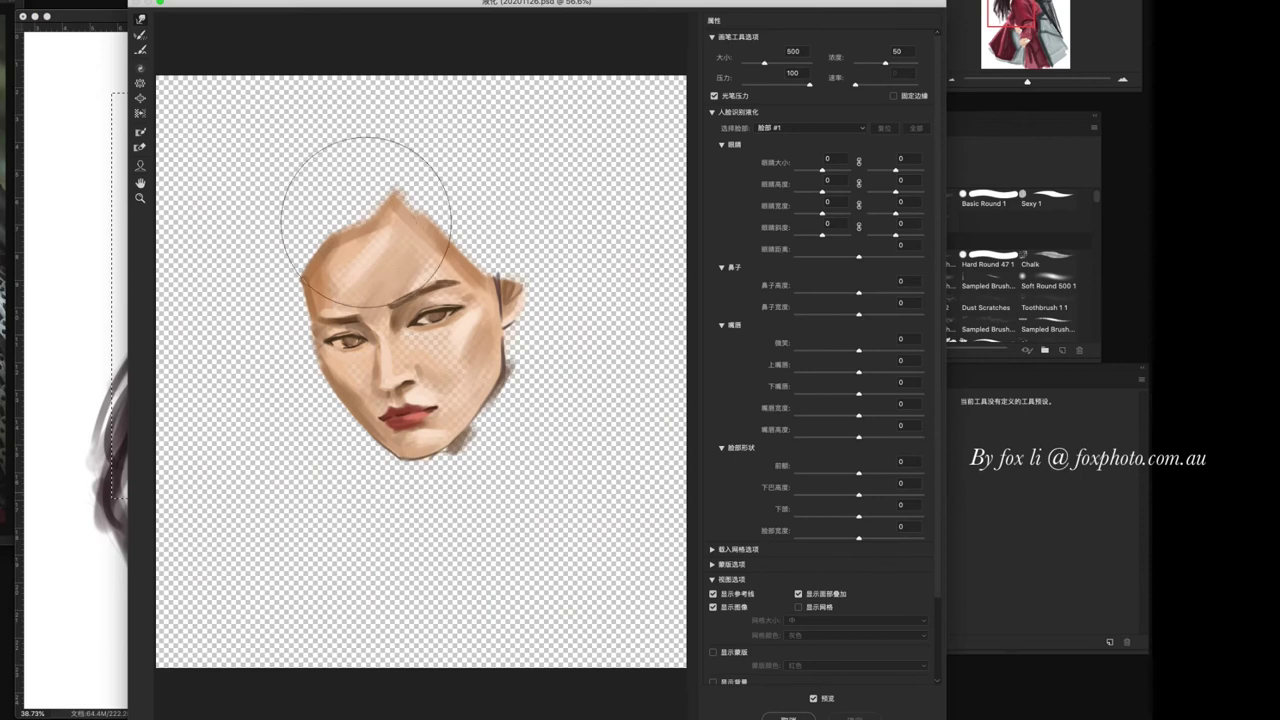
key(bracketleft)
key(bracketleft)
key(bracketleft)
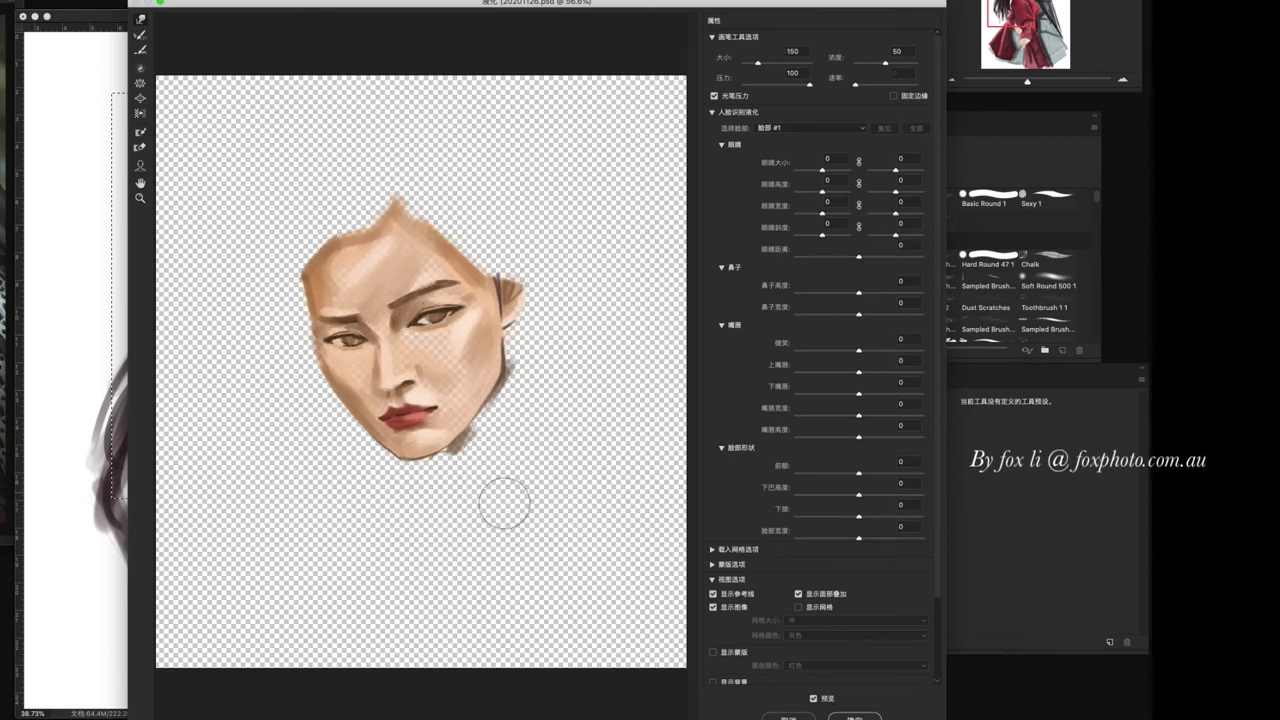
key(Escape)
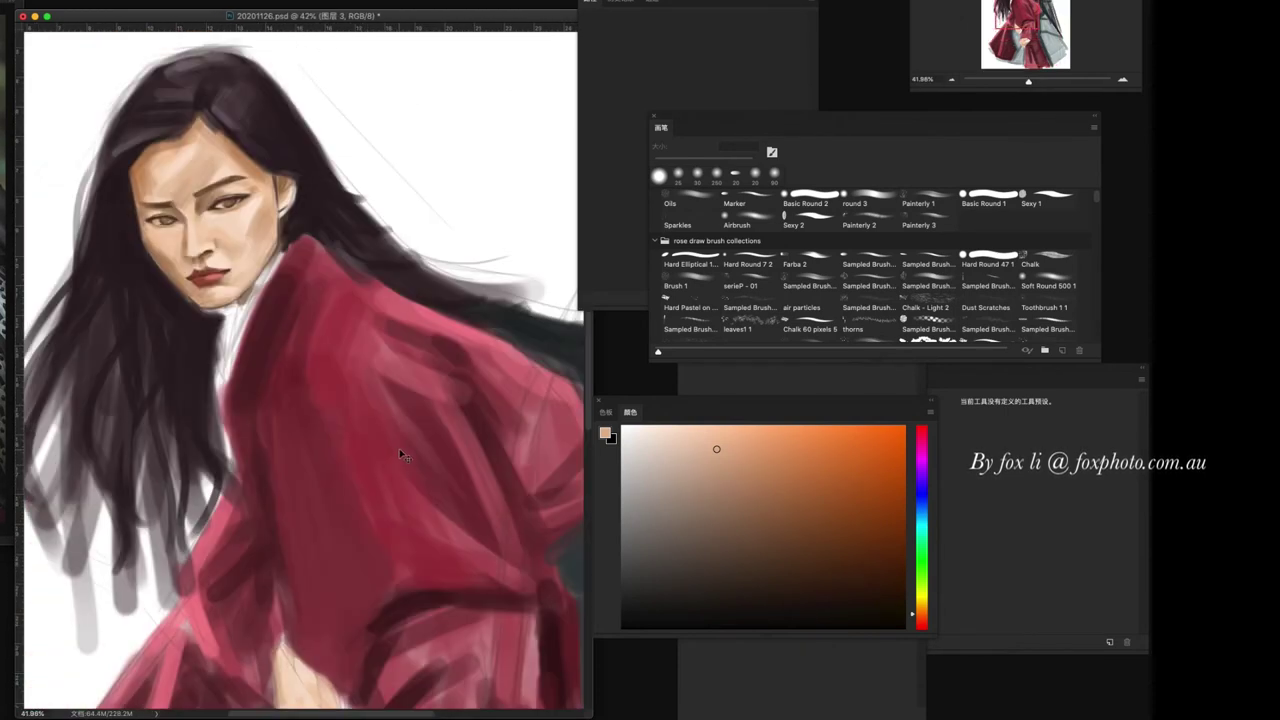
- Paint a thin dark line and soft light strokes along the white collar edge beside the neck
key(bracketright)
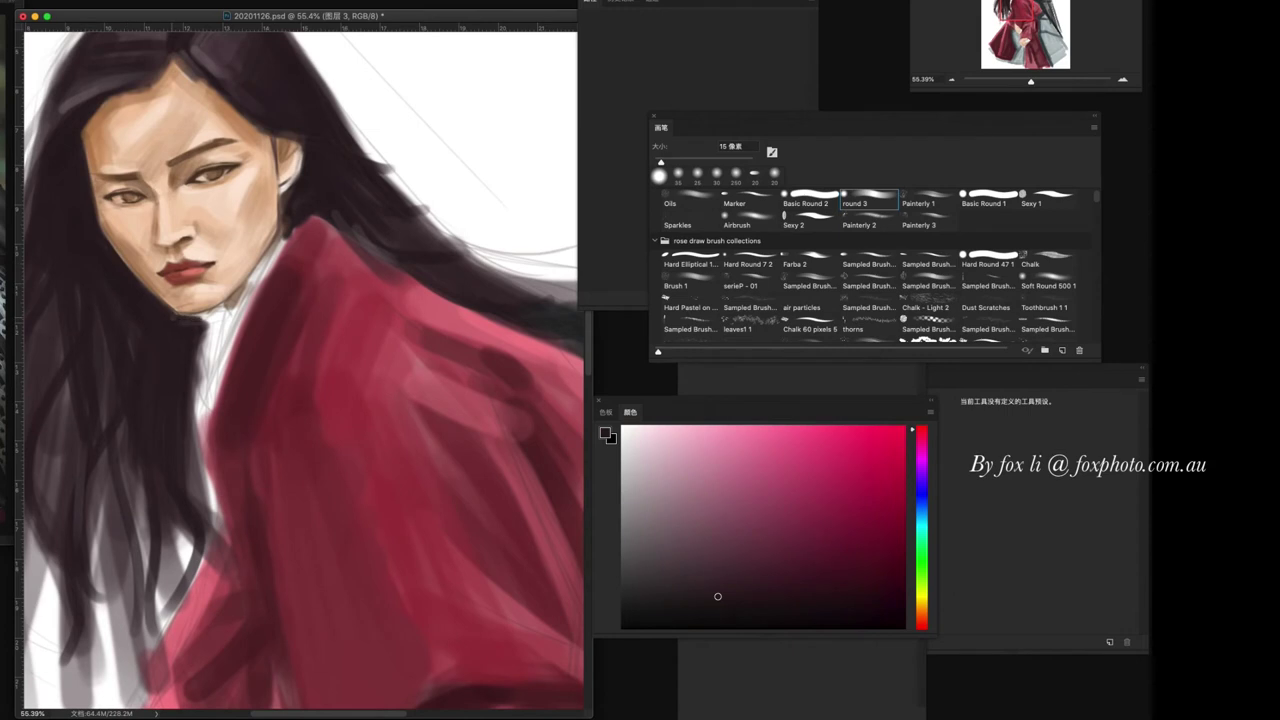
drag(200, 314, 206, 362)
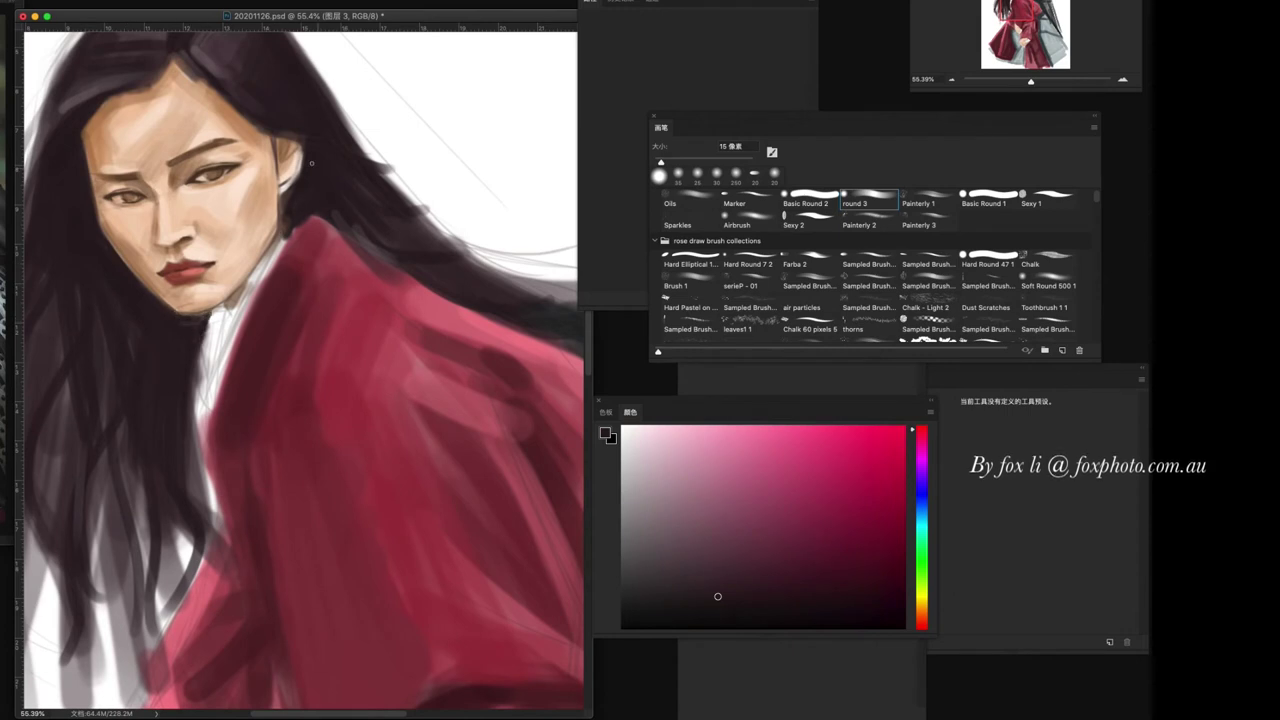
mouse_move(194, 320)
mouse_down()
mouse_move(198, 386)
mouse_move(210, 316)
mouse_move(198, 432)
mouse_up()
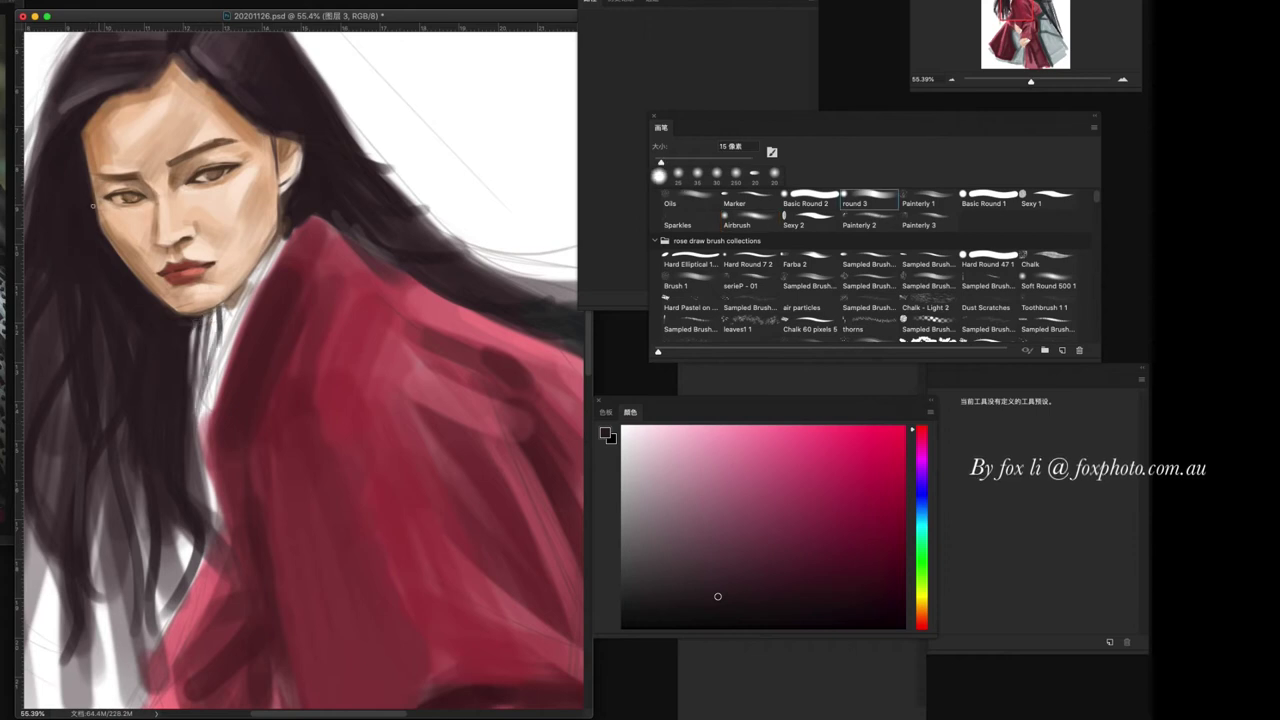
drag(61, 130, 126, 185)
alt+click(126, 185)
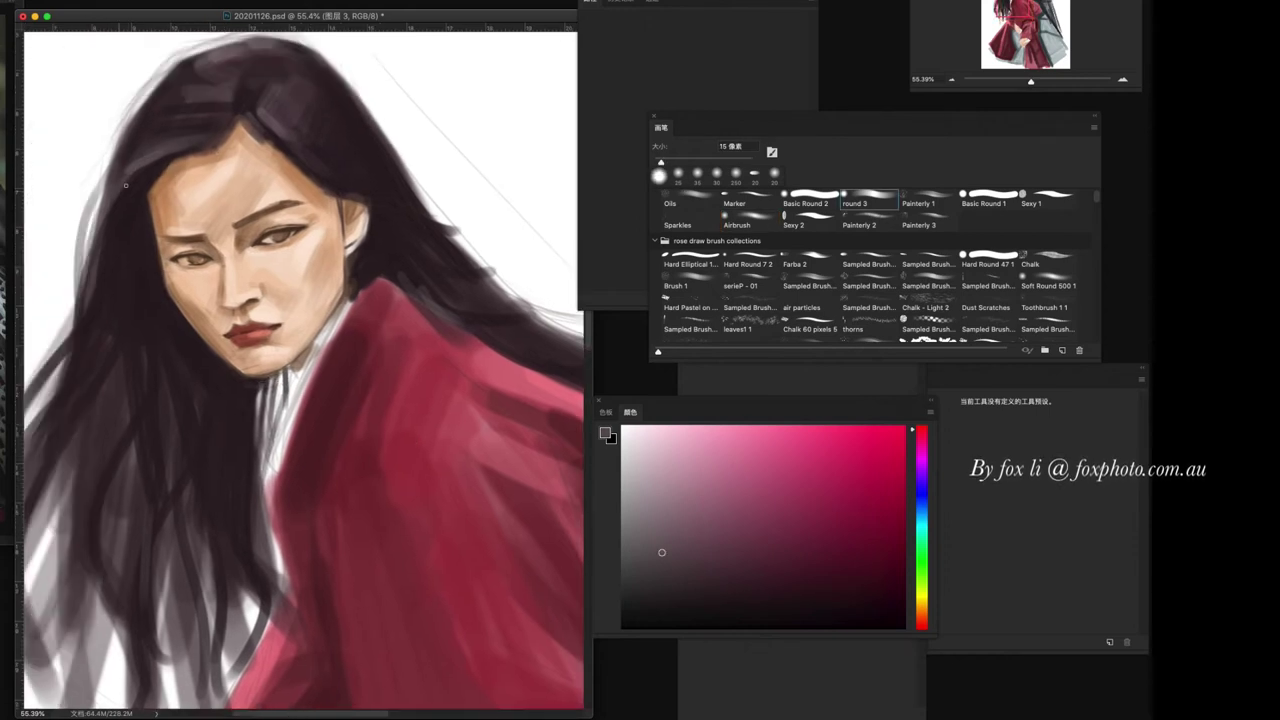
- Sample several skin, brown and peach tones from the face, with the brush at 25 px
scroll(426, 532, up, 2)
scroll(400, 510, up, 2)
scroll(365, 481, up, 1)
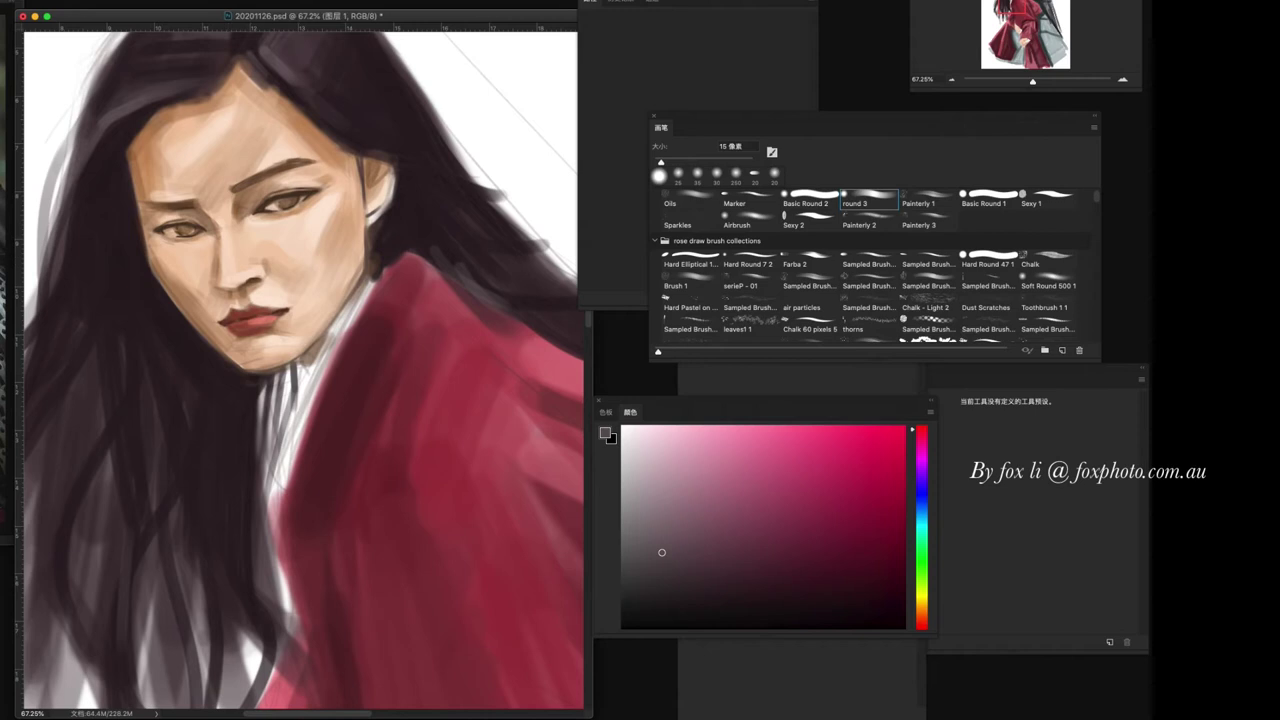
alt+click(219, 291)
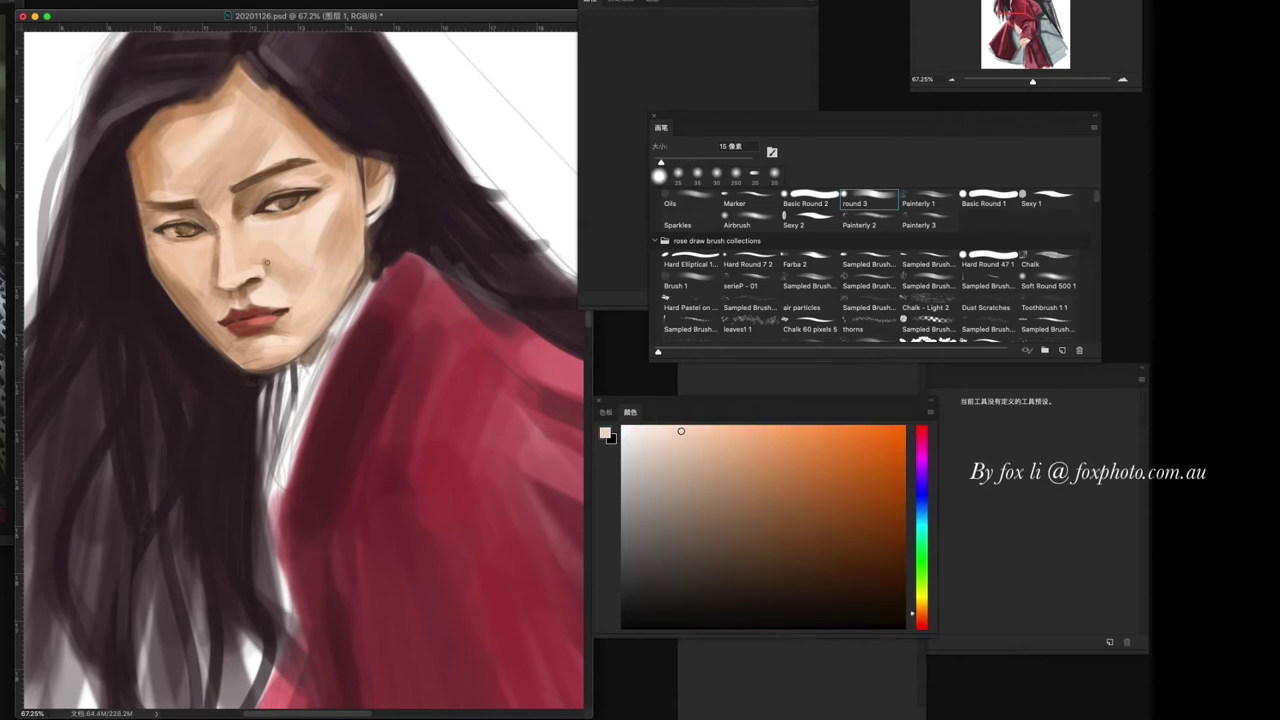
alt+click(299, 285)
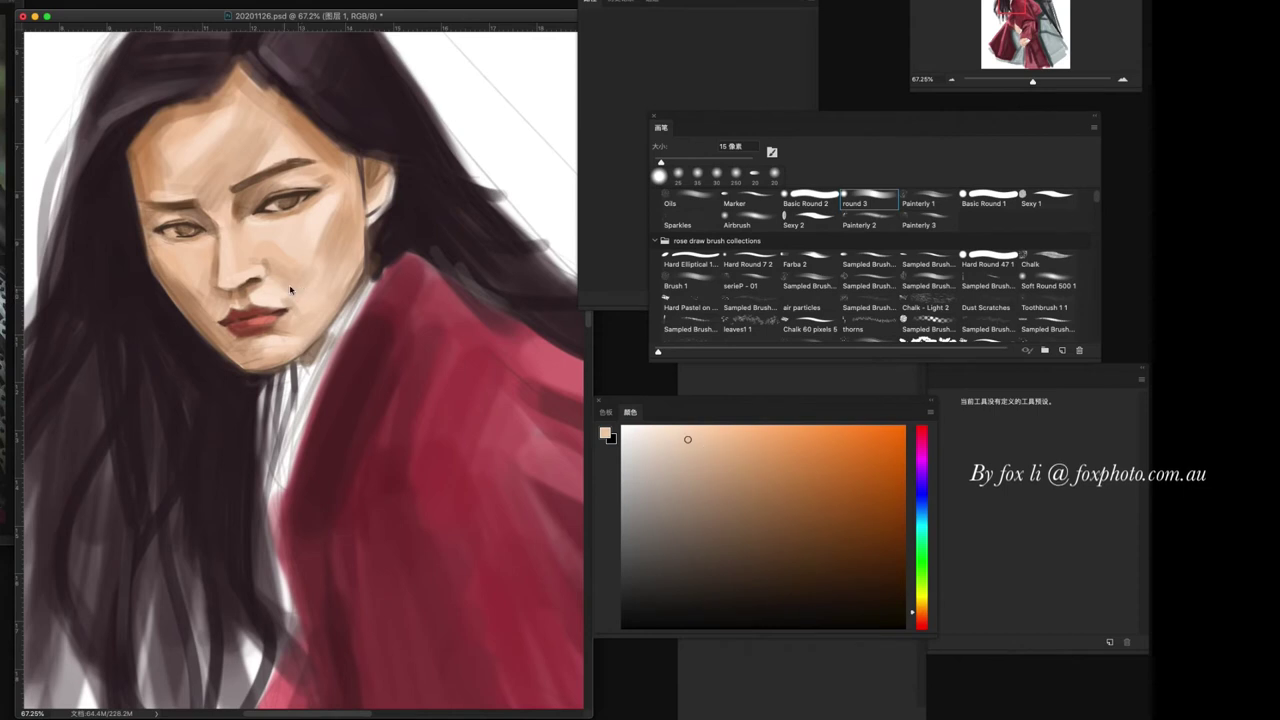
alt+click(284, 323)
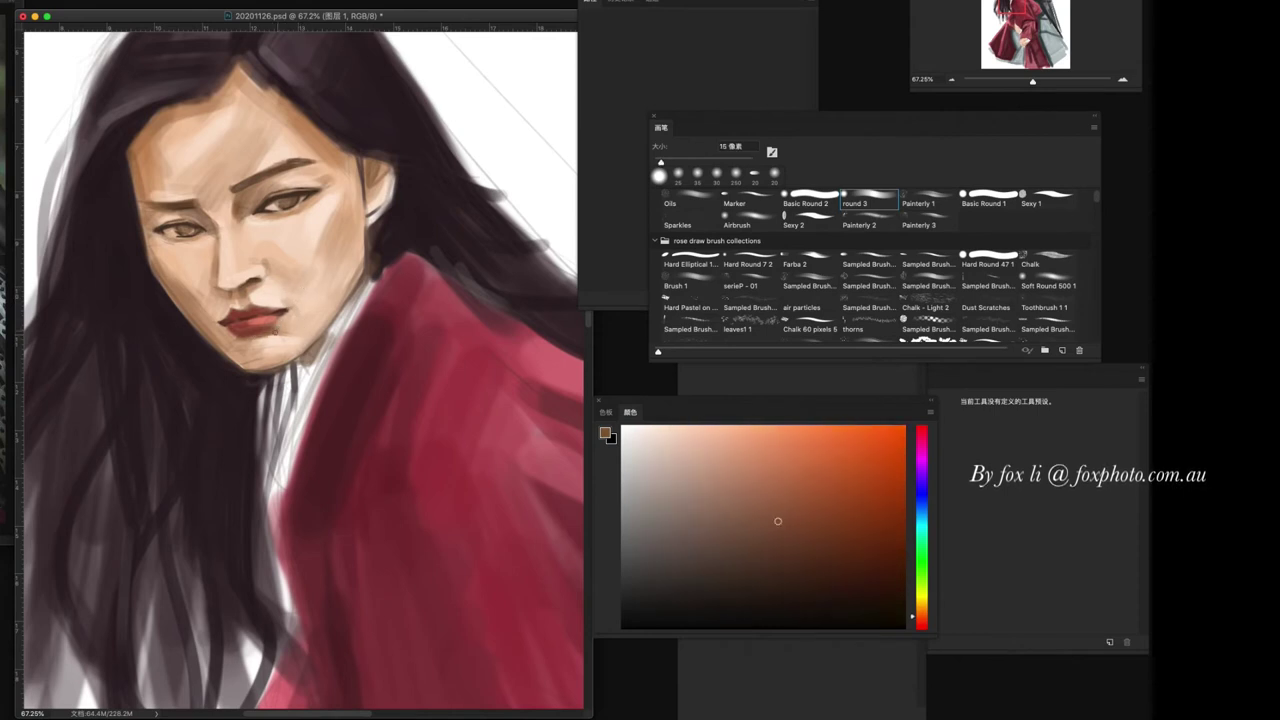
key(bracketright)
alt+click(294, 346)
alt+click(350, 280)
- Pick a dark brown at 10 px and darken the eyebrow strokes on layer 图层 1
key(alt+bracketleft)
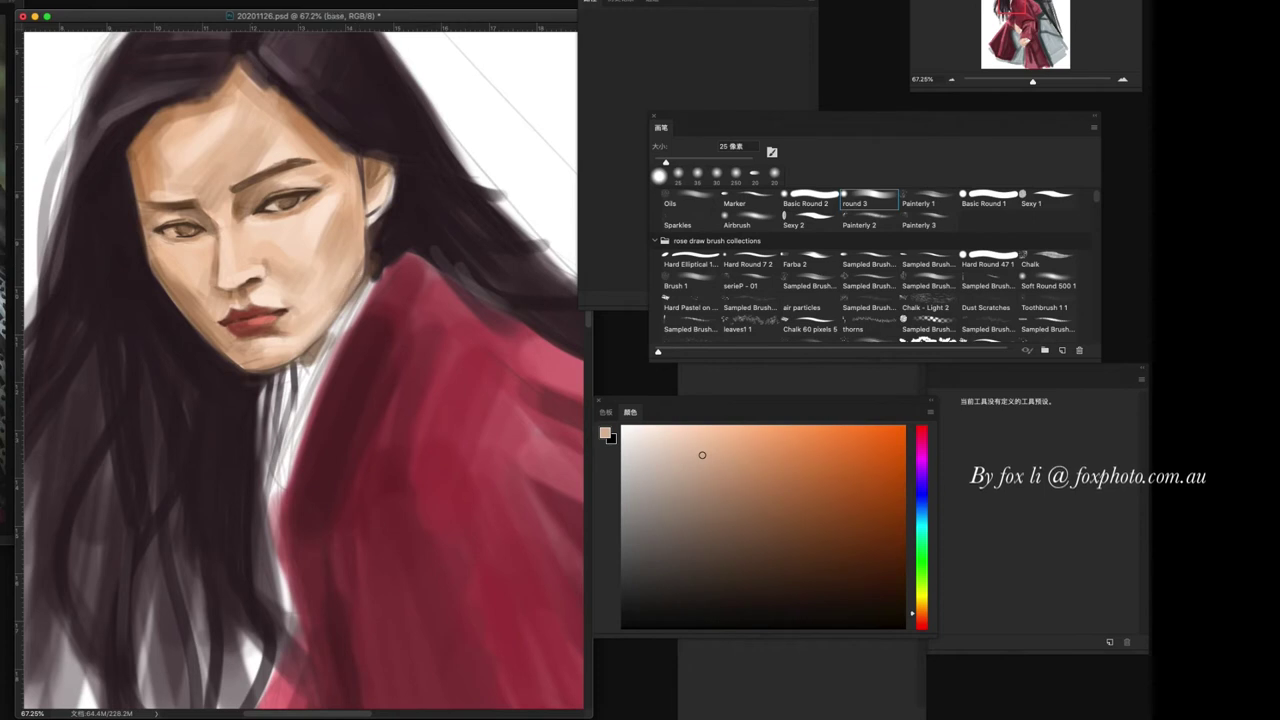
scroll(398, 440, up, 1)
key(bracketleft)
alt+click(240, 175)
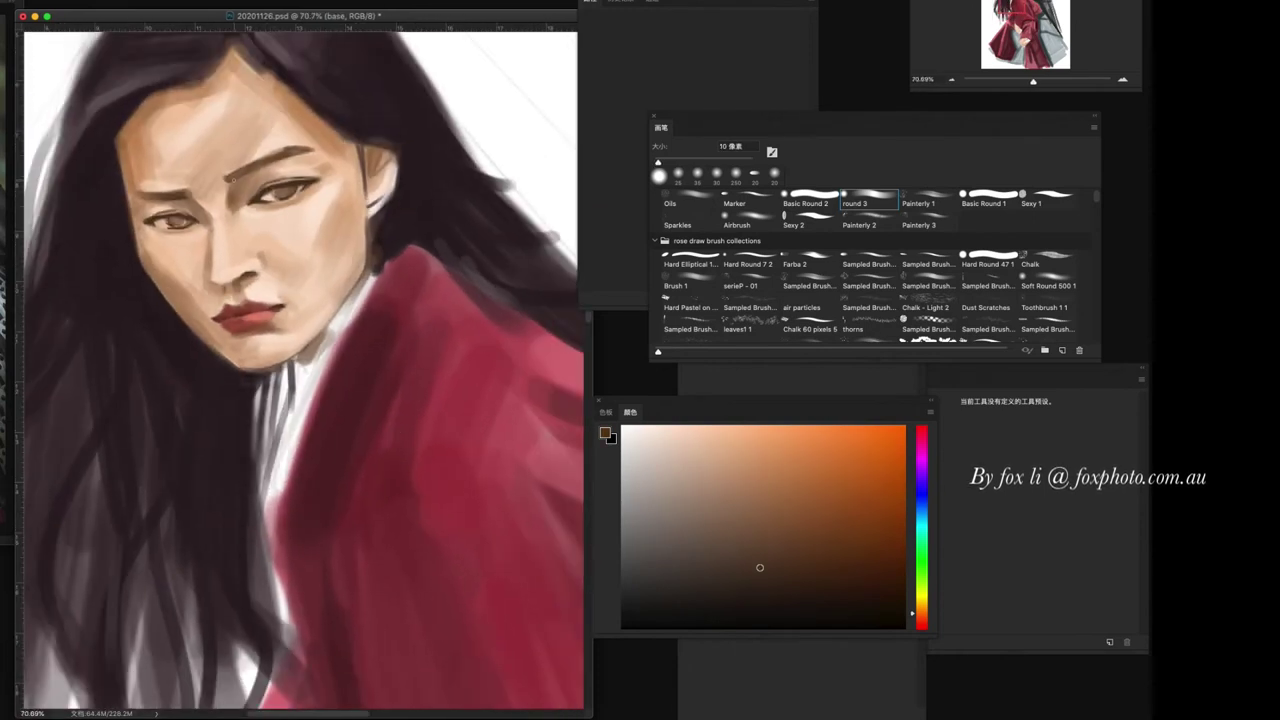
key(alt+bracketright)
alt+click(278, 185)
drag(248, 174, 296, 156)
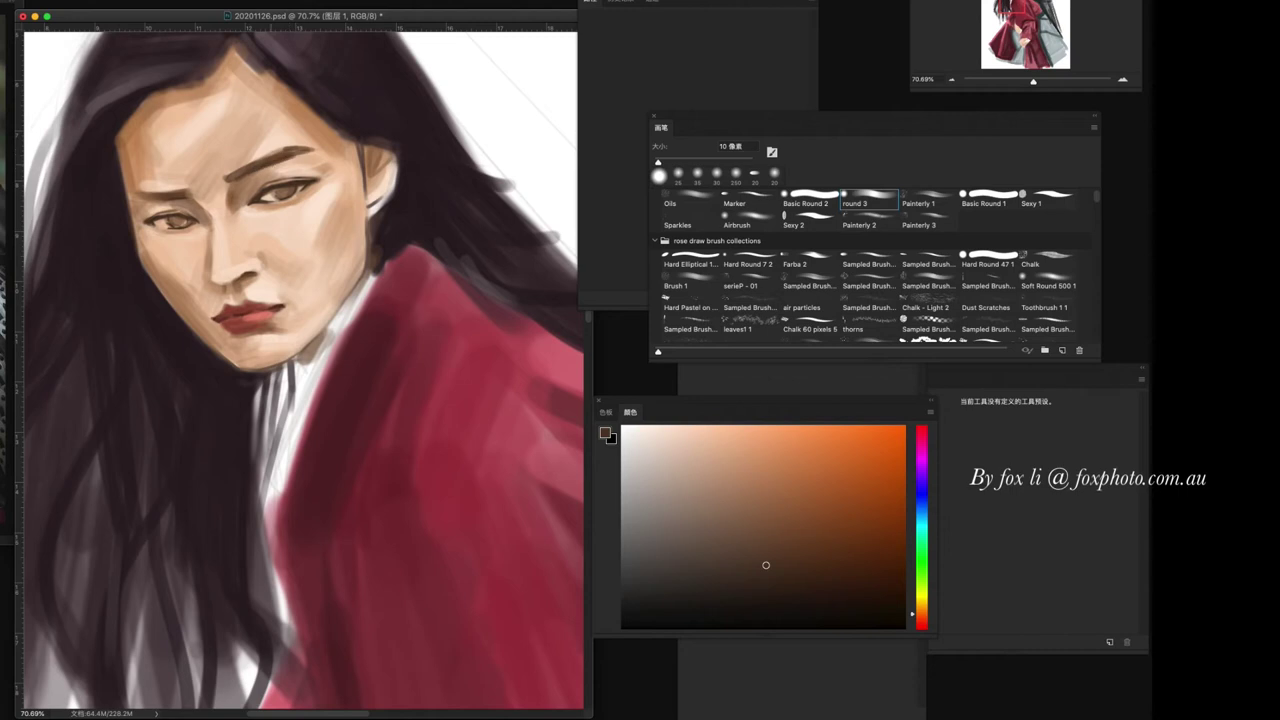
- Lasso and clear the eyebrow, then paint light skin highlights around the brow at 30 px
key(l)
drag(226, 176, 228, 182)
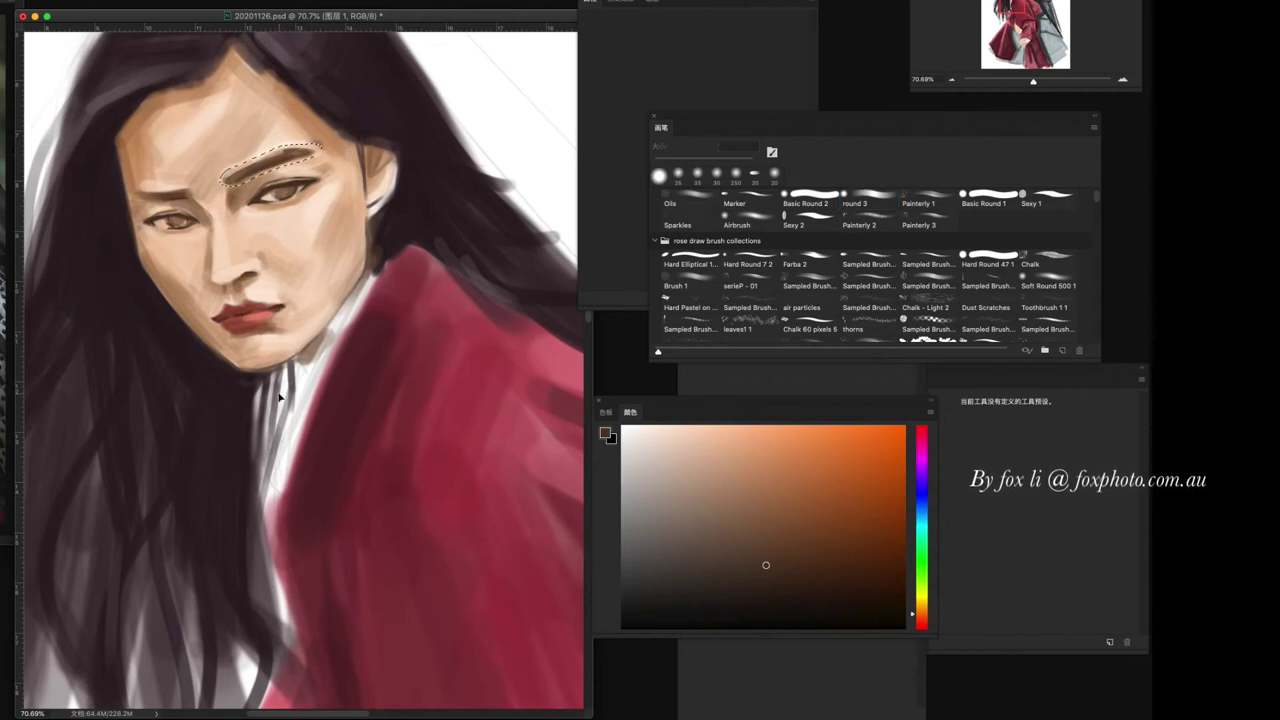
key(ctrl+d)
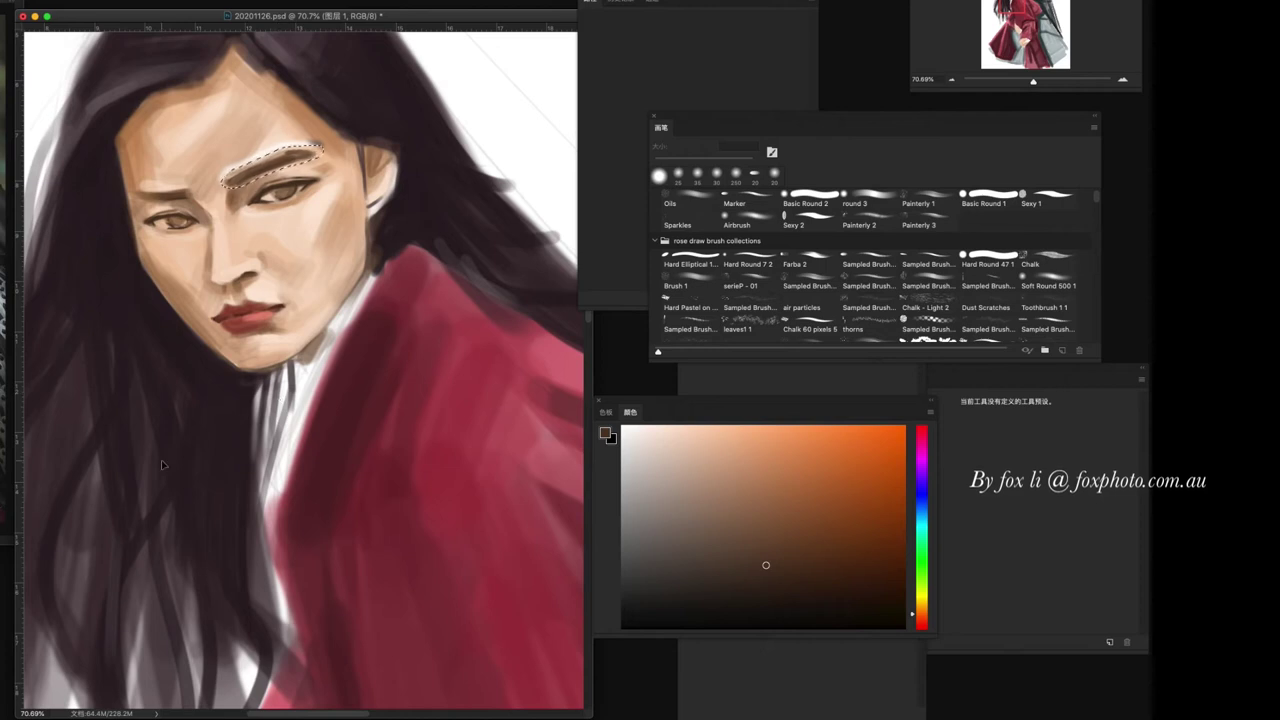
key(b)
alt+click(241, 157)
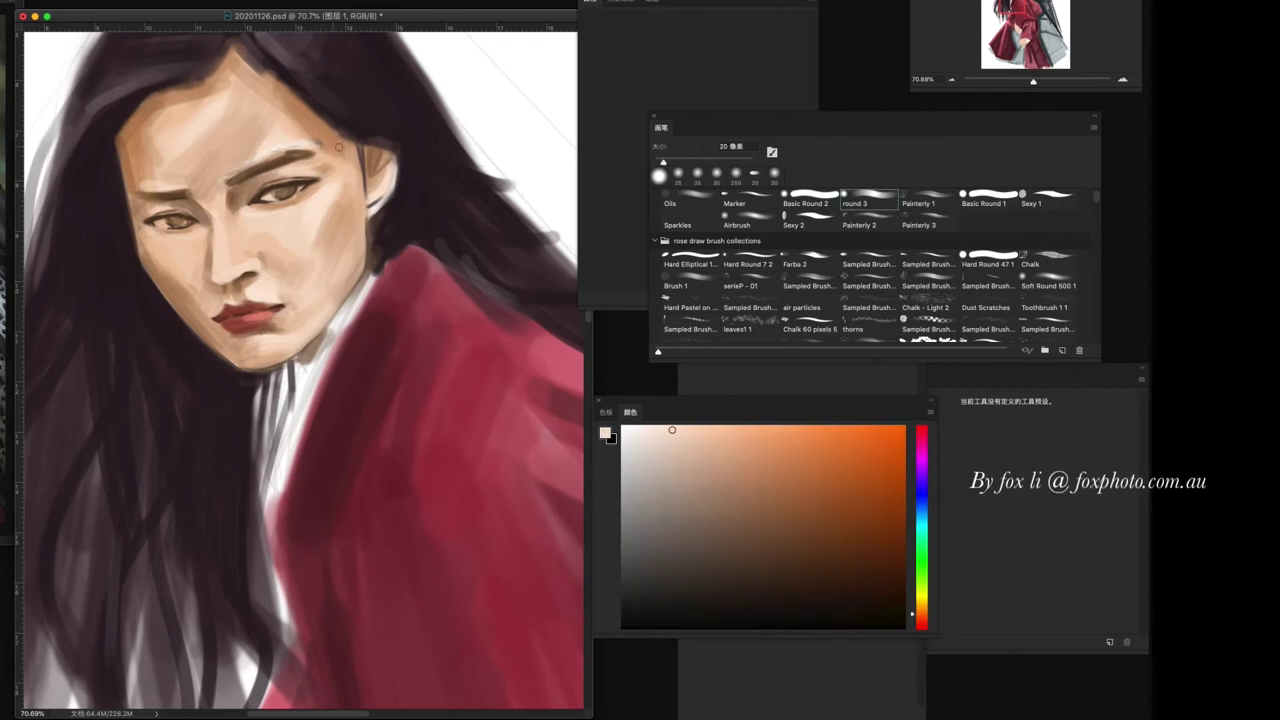
alt+click(283, 131)
alt+click(271, 121)
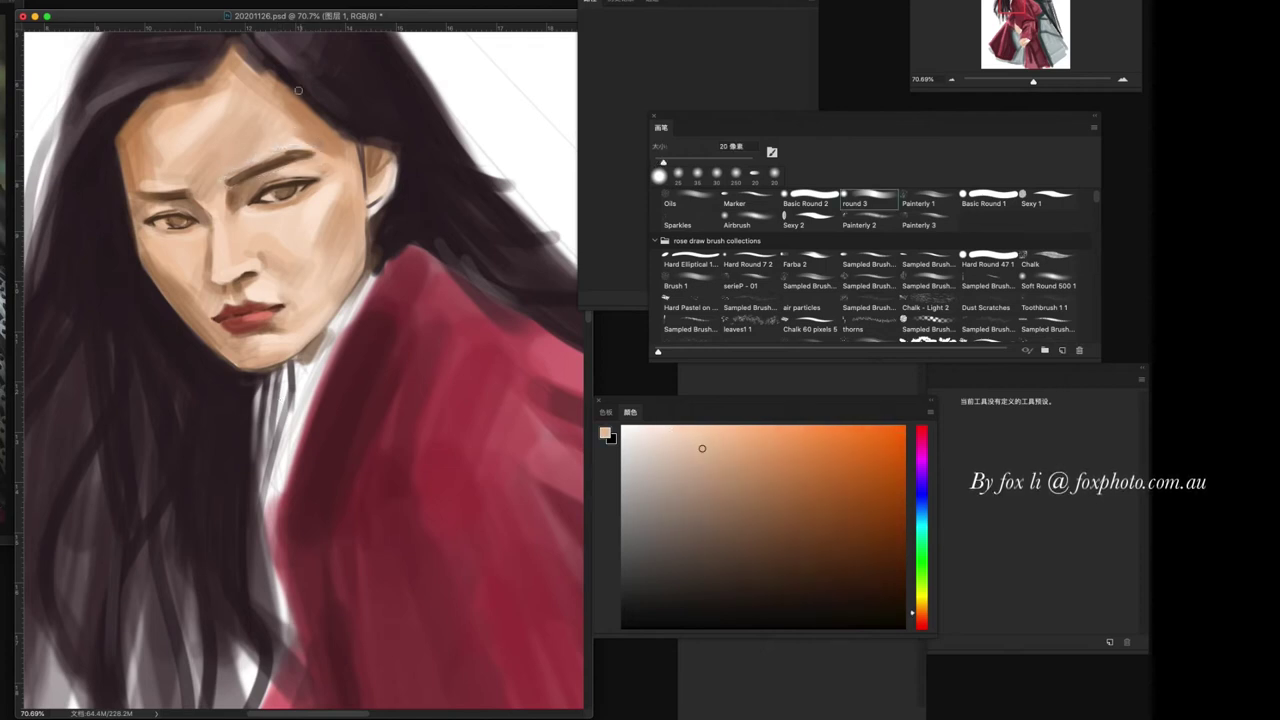
alt+click(201, 141)
key(])
mouse_move(180, 150)
mouse_down()
mouse_move(215, 178)
mouse_move(150, 175)
mouse_up()
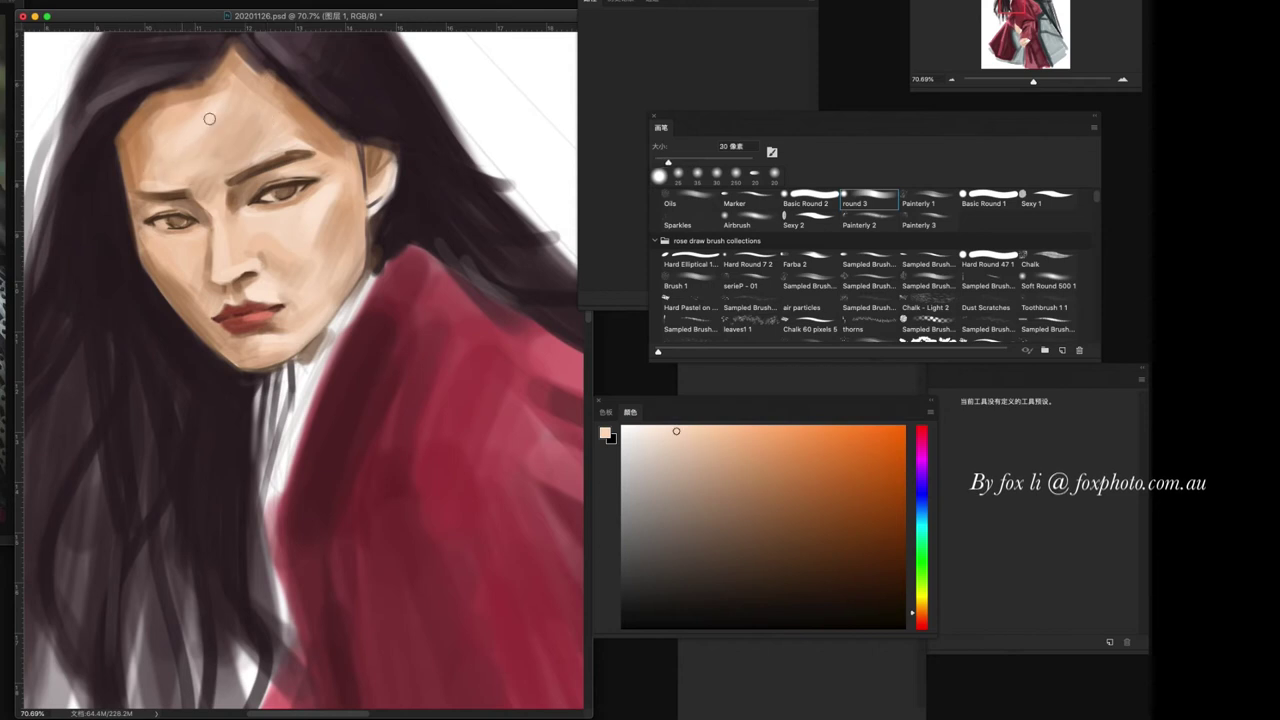
- Paint a light stroke near the neck and thin dark reddish-brown lines along the collar edge
scroll(386, 346, up, 1)
key([)
alt+click(357, 193)
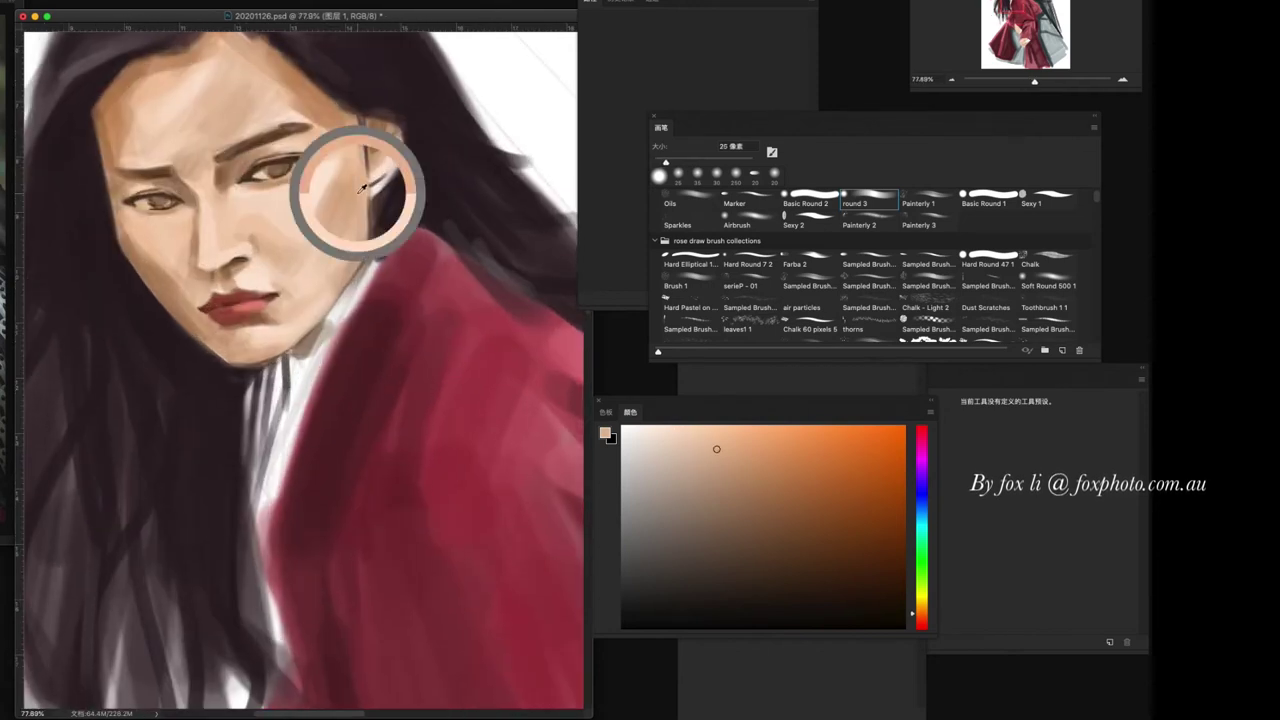
key([)
key([)
key([)
alt+click(345, 284)
drag(374, 232, 360, 272)
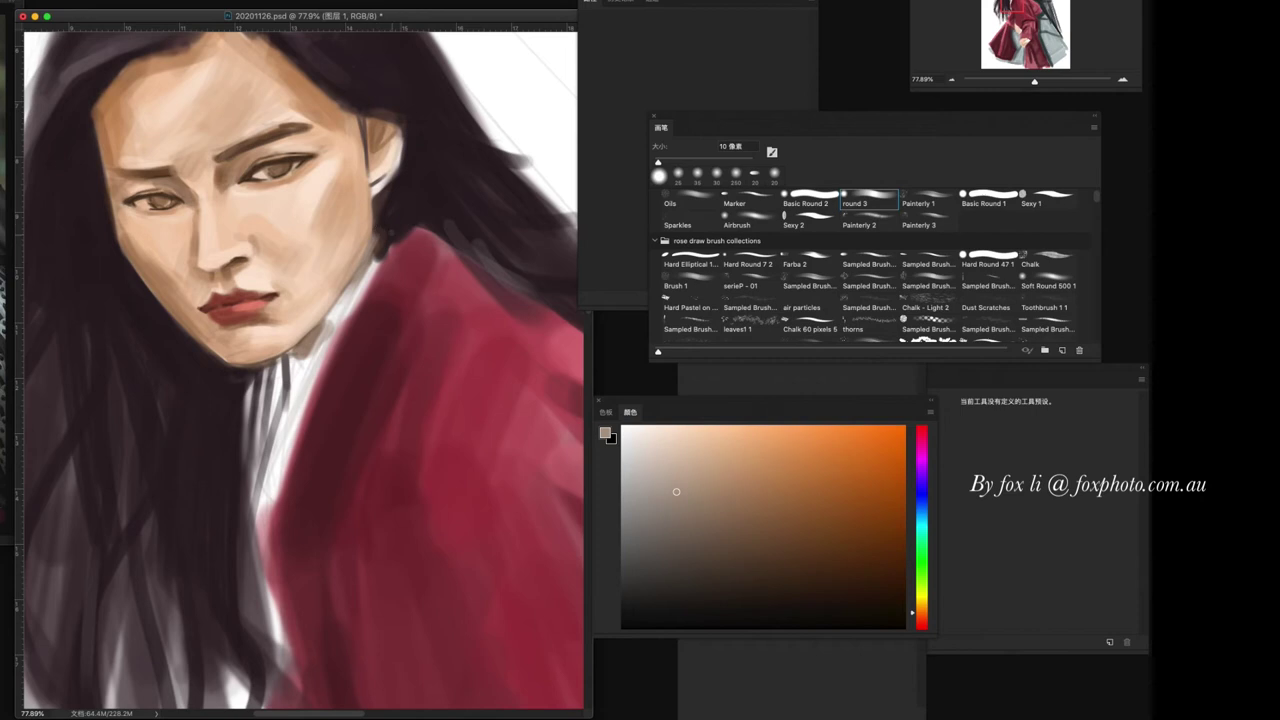
alt+click(381, 221)
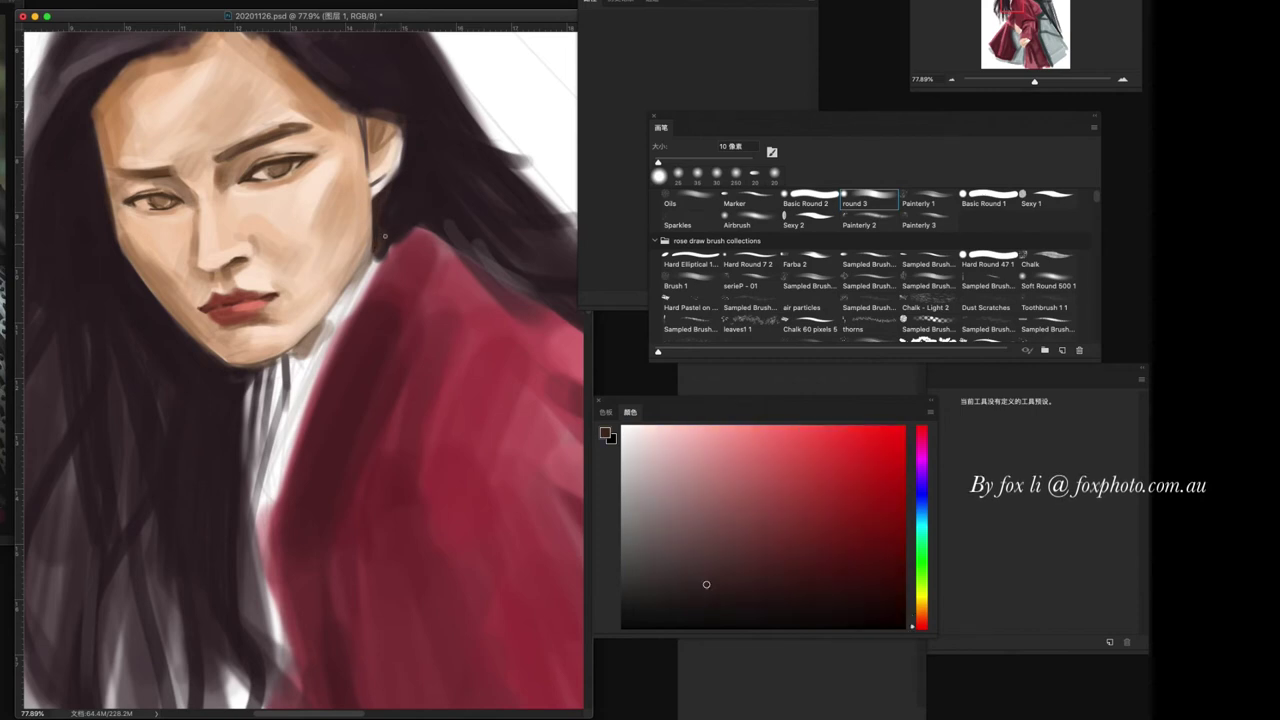
drag(380, 253, 275, 372)
key([)
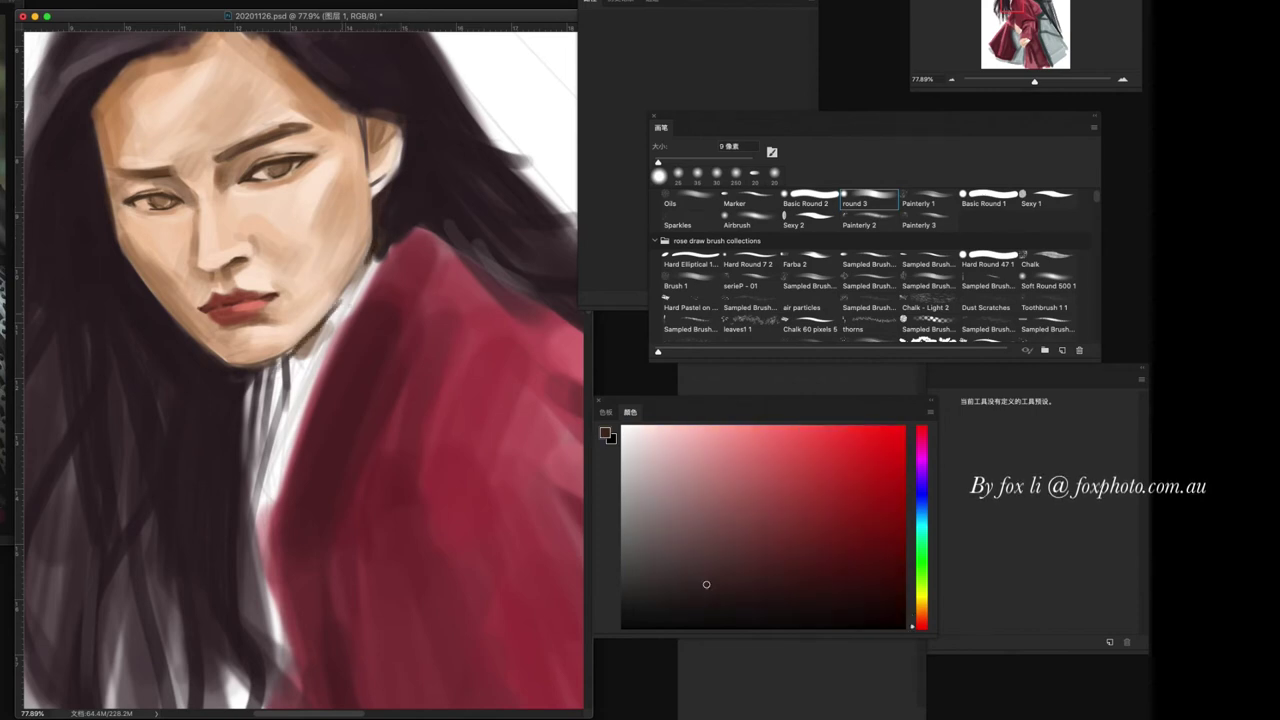
alt+click(306, 340)
drag(326, 318, 298, 366)
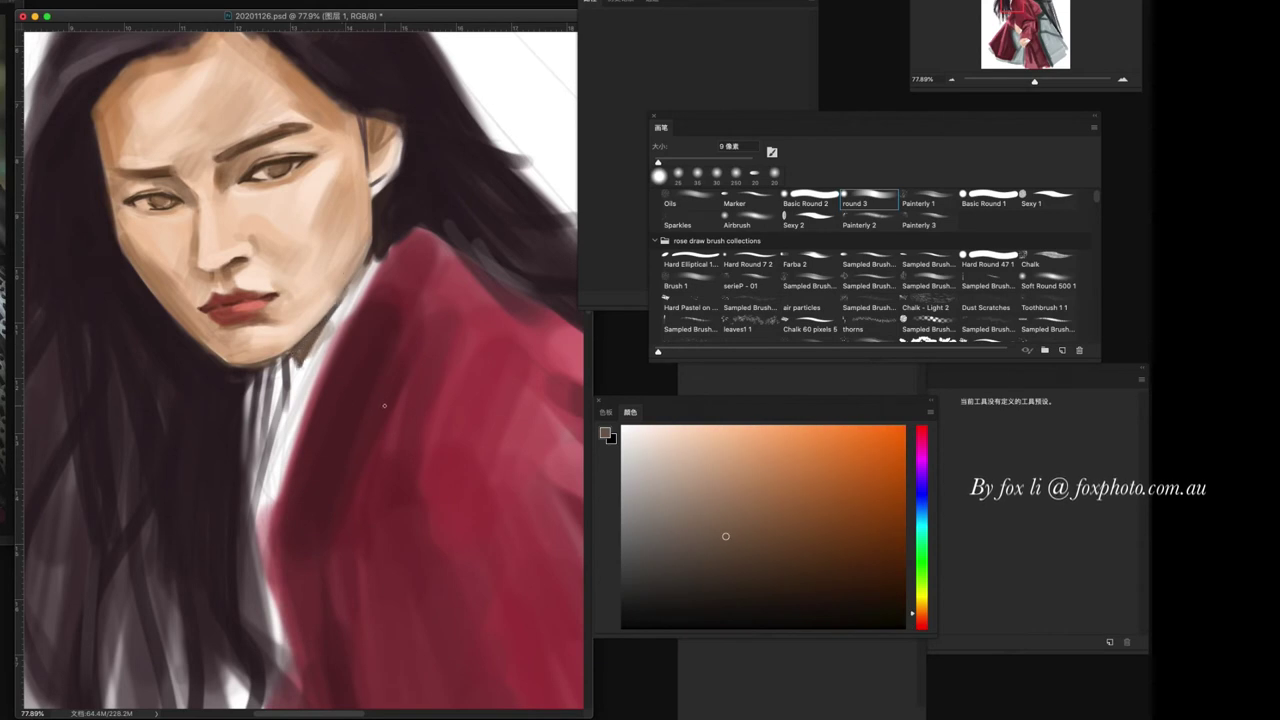
- Lighten the bridge of the nose and the jaw and chin shadow with sampled skin tones
scroll(354, 366, up, 3)
alt+click(144, 149)
drag(144, 197, 144, 222)
alt+click(159, 193)
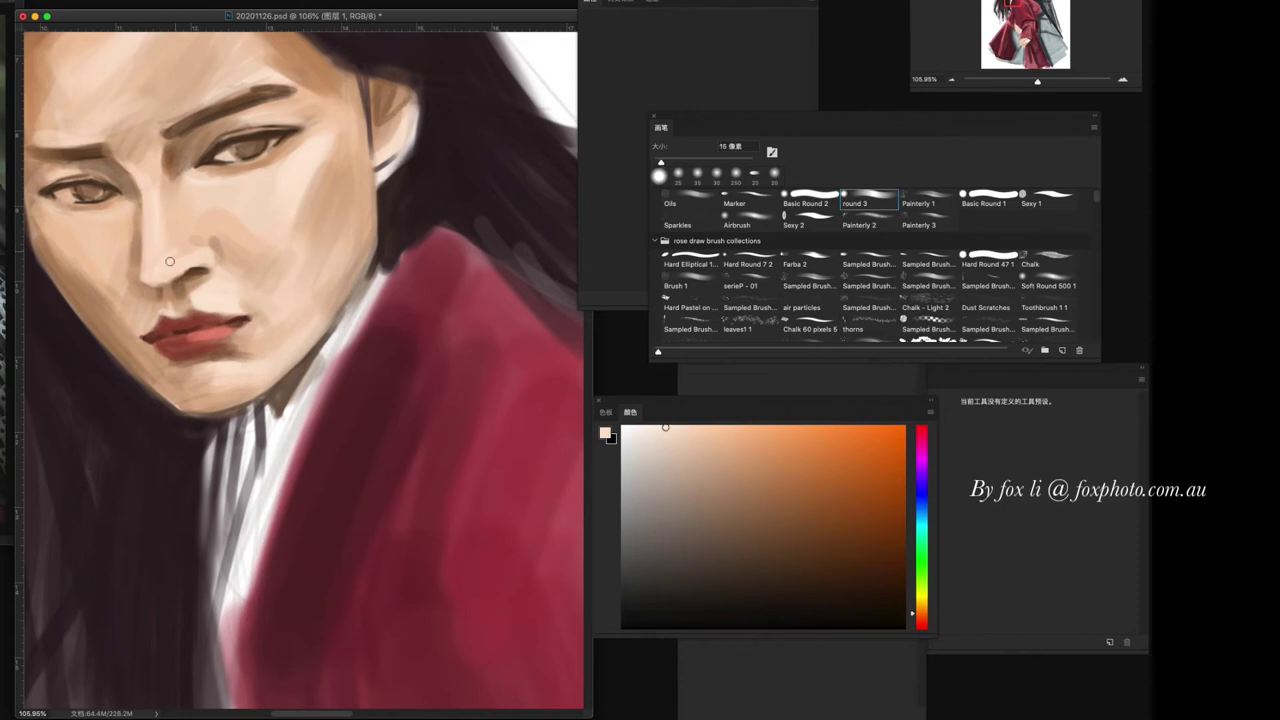
scroll(309, 356, down, 3)
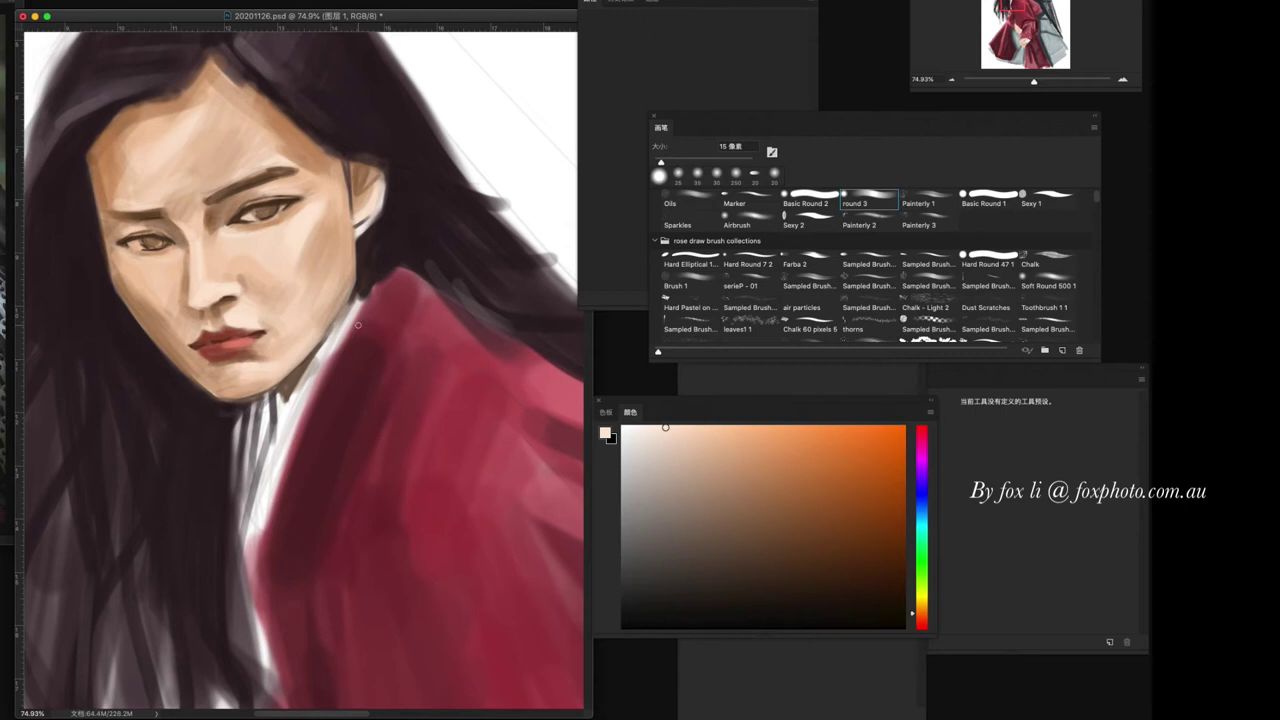
alt+click(362, 268)
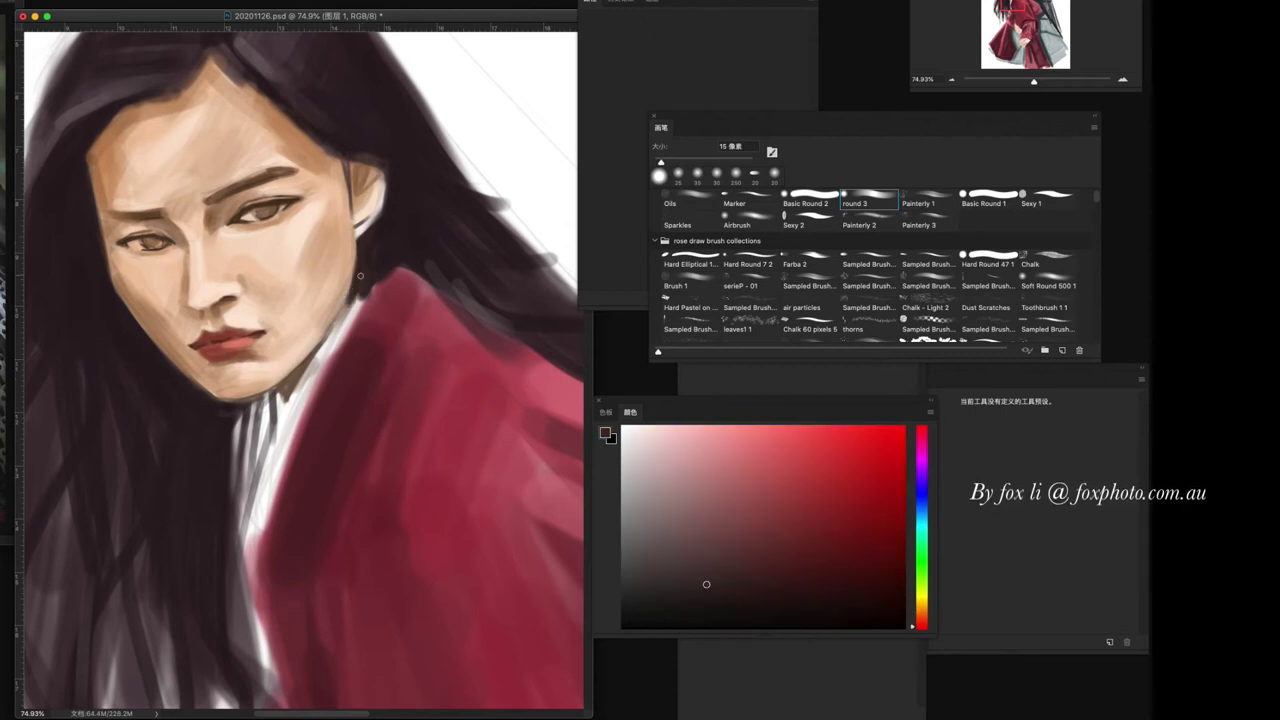
alt+click(325, 311)
mouse_move(299, 354)
mouse_down()
mouse_move(268, 386)
mouse_move(226, 396)
mouse_up()
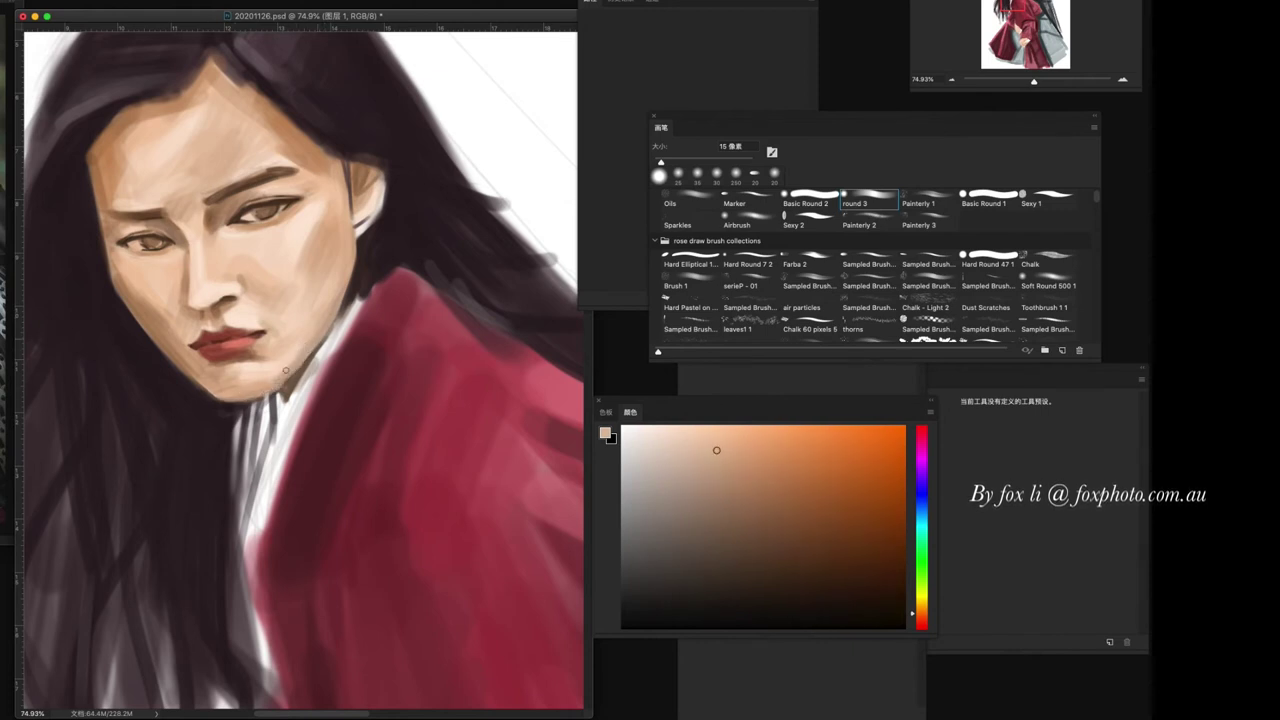
- Paint a dark stroke beside the ear at 25 px, pick an eyebrow brown, and save
alt+click(368, 228)
key(bracketright)
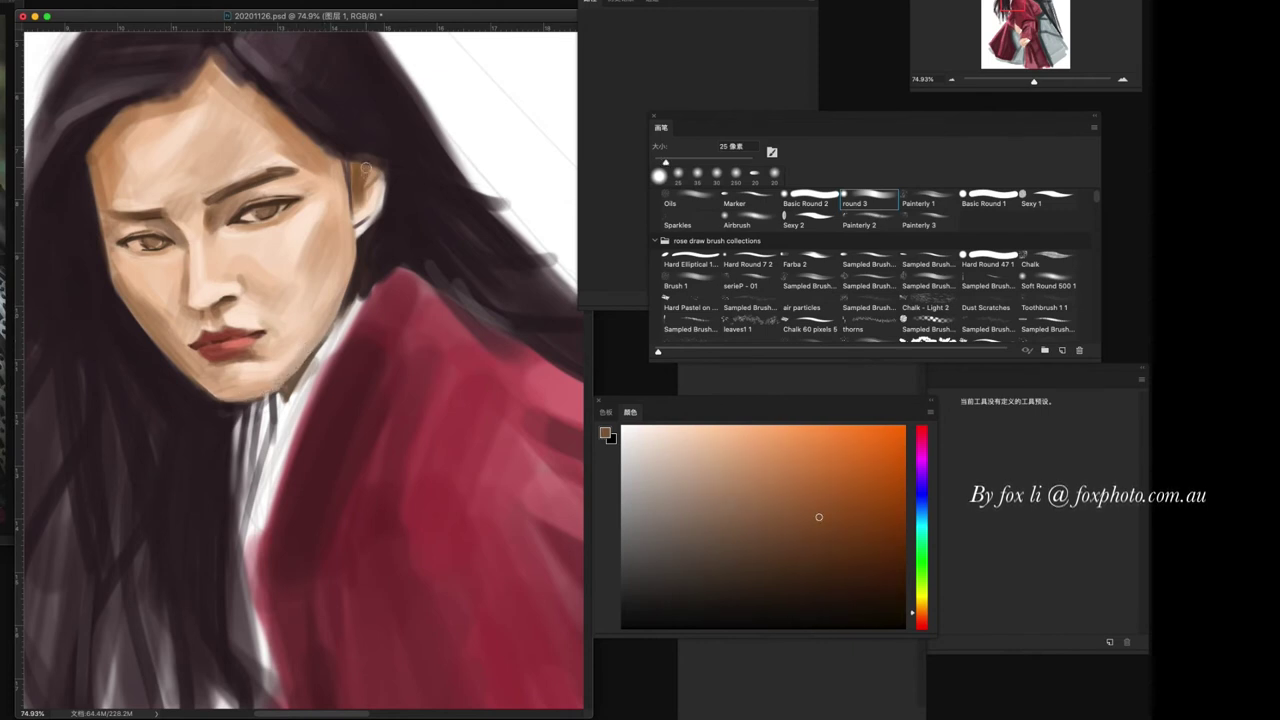
drag(362, 168, 380, 186)
alt+click(380, 185)
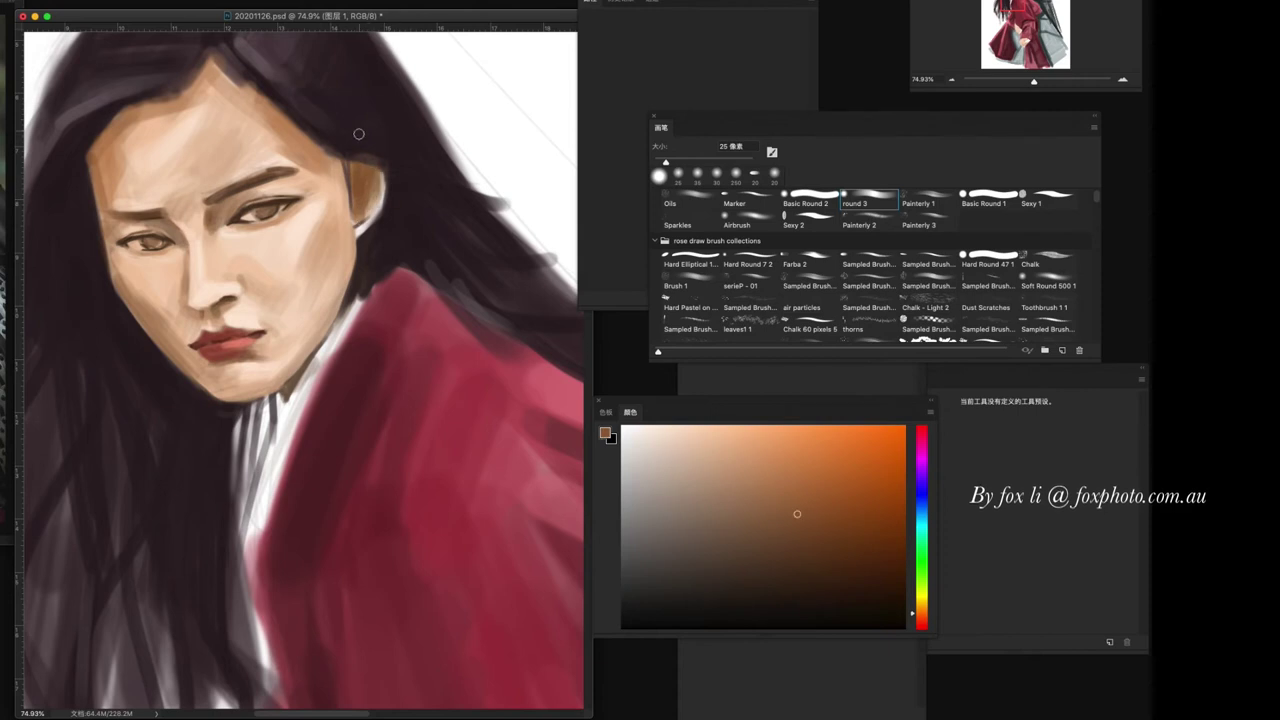
scroll(405, 432, down, 2)
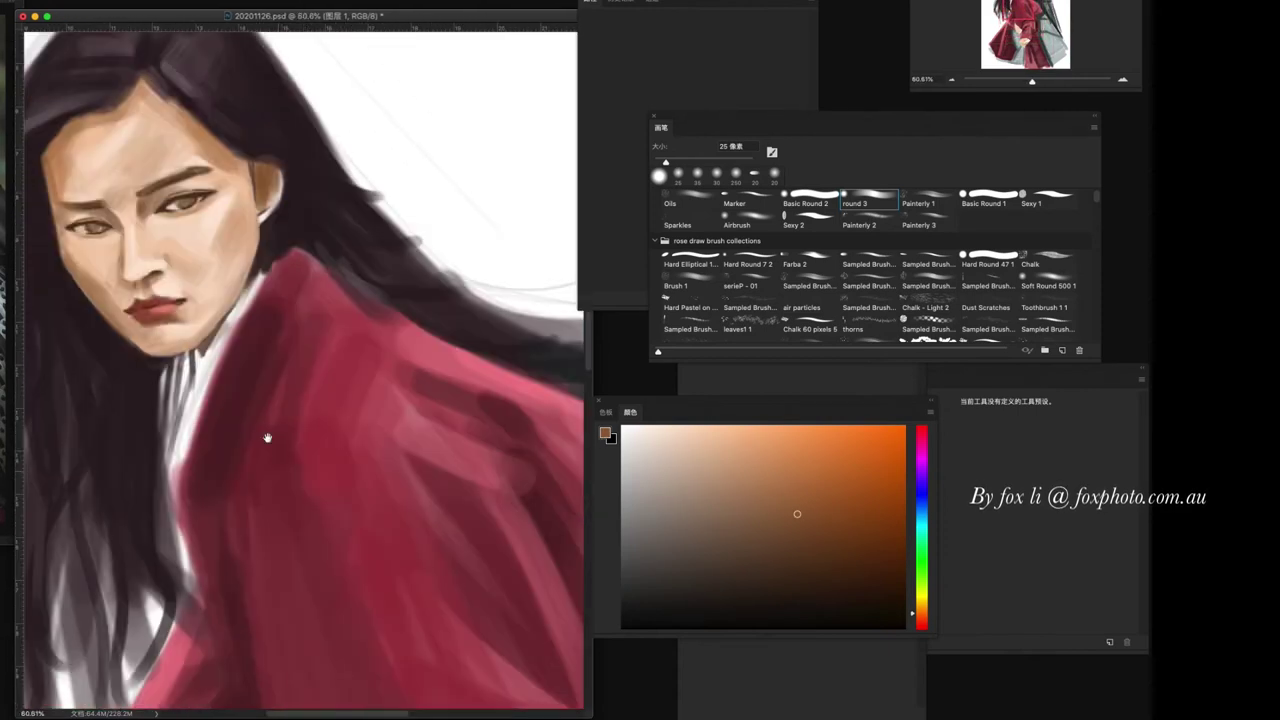
alt+click(142, 208)
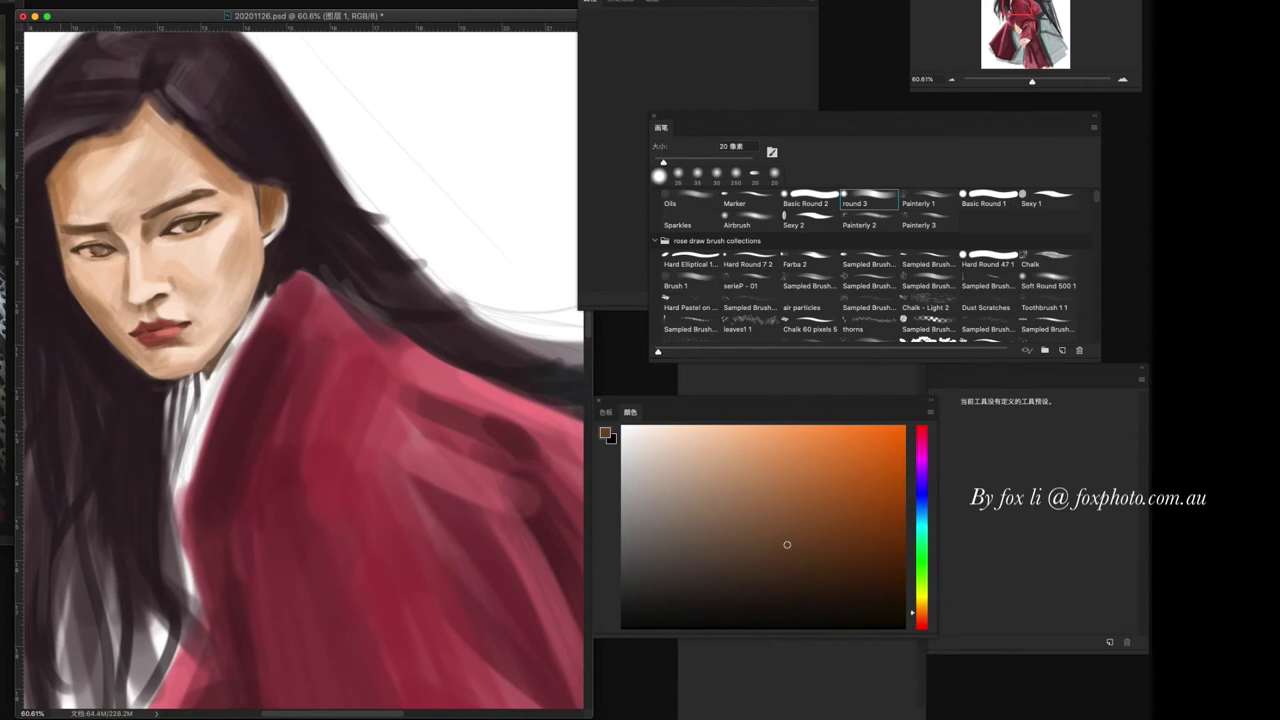
scroll(370, 486, down, 3)
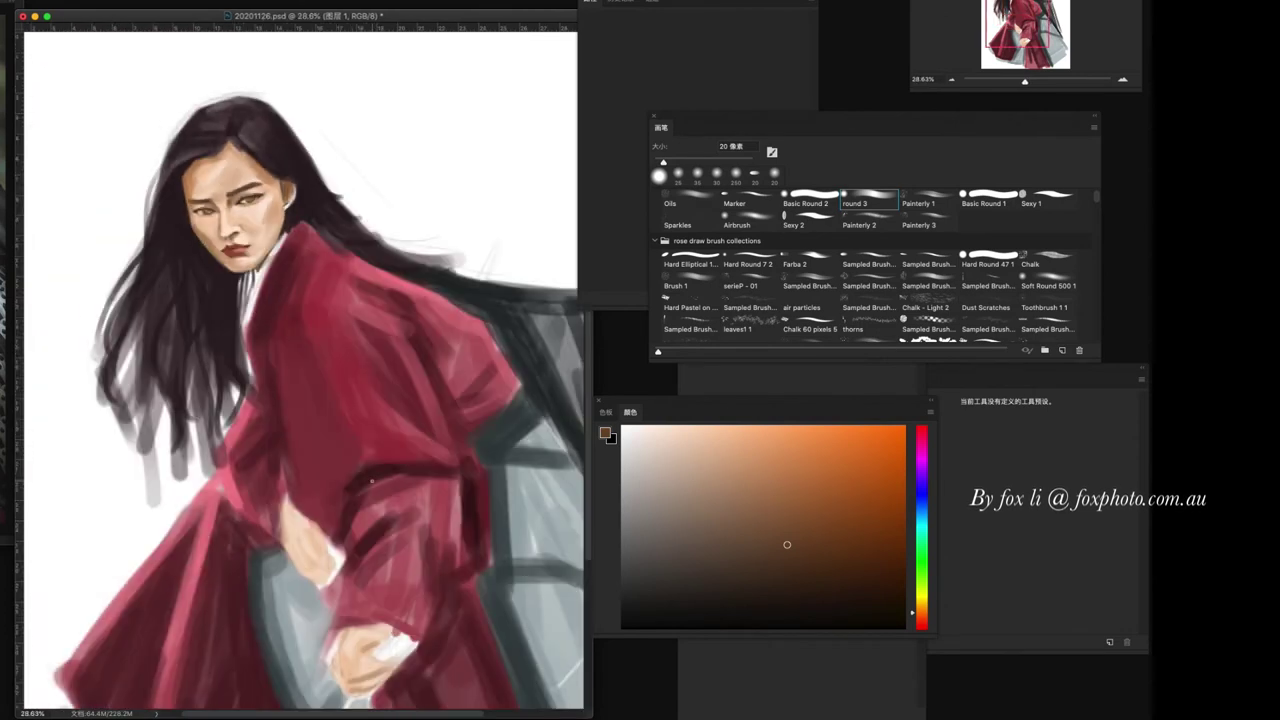
key(ctrl+s)
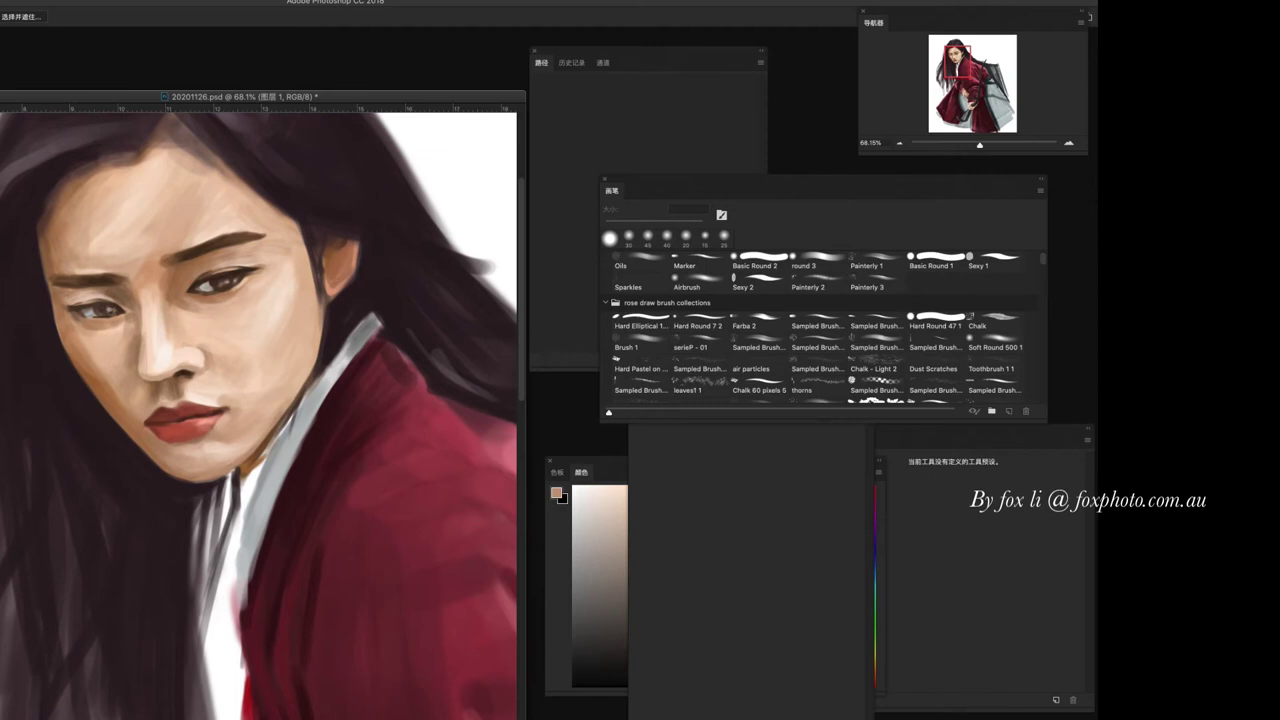
click(817, 262)
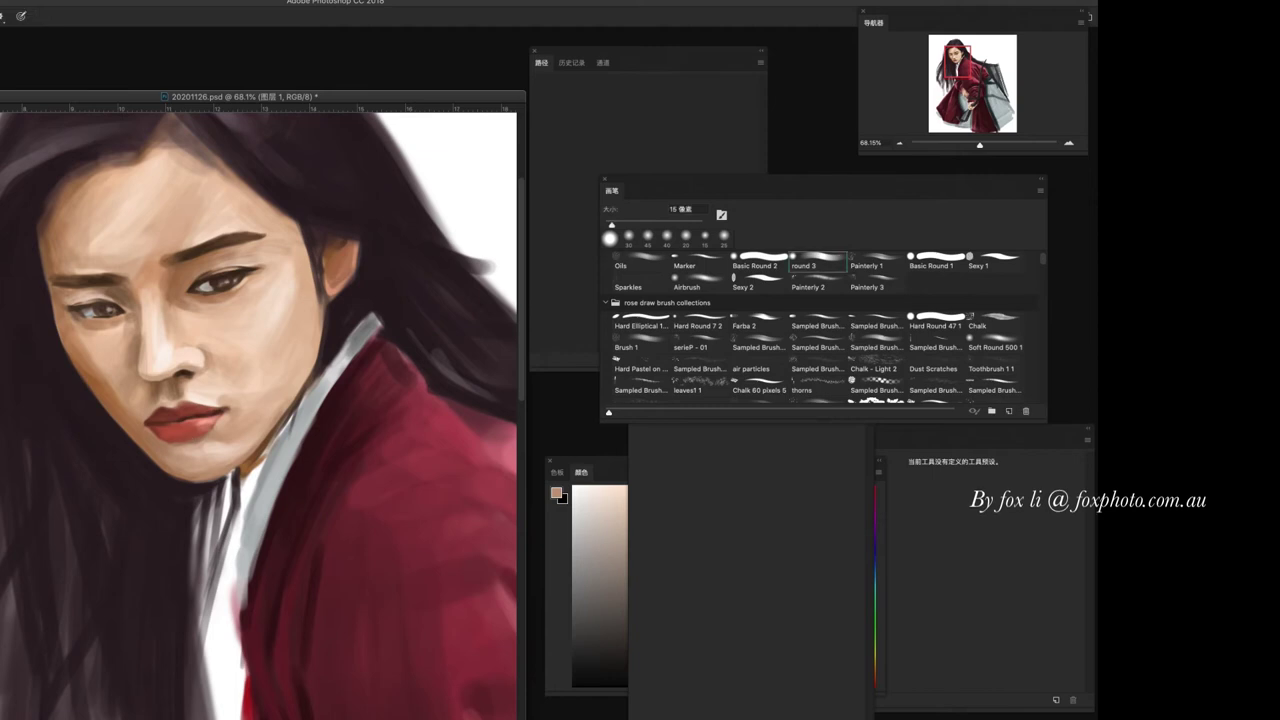
- Expand the Color panel to a full picker and darken above the left eye with a 20 px brush
drag(714, 548, 749, 590)
key(bracketright)
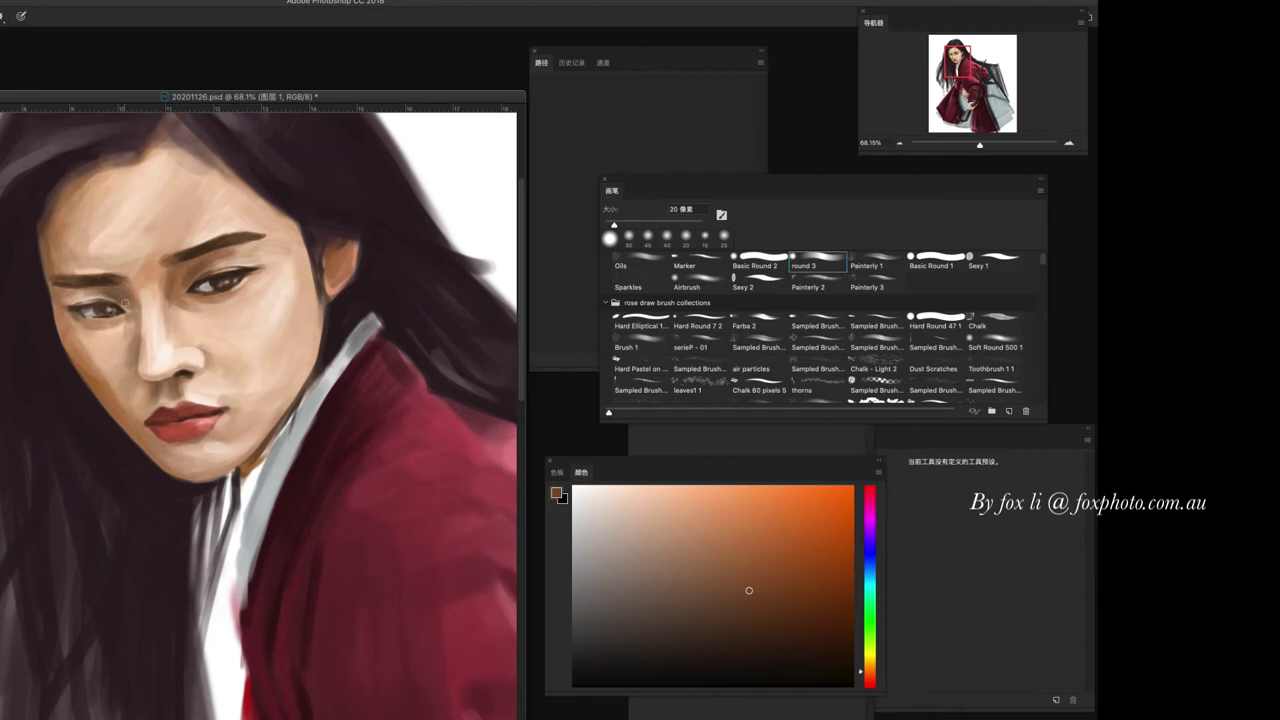
drag(62, 296, 88, 291)
- Sample light pink and darker cheek skin tones with a 25–30 px brush
key(bracketright)
click(775, 608)
alt+click(144, 358)
key(bracketleft)
key(bracketright)
key(bracketright)
key(bracketright)
alt+click(107, 359)
alt+click(113, 378)
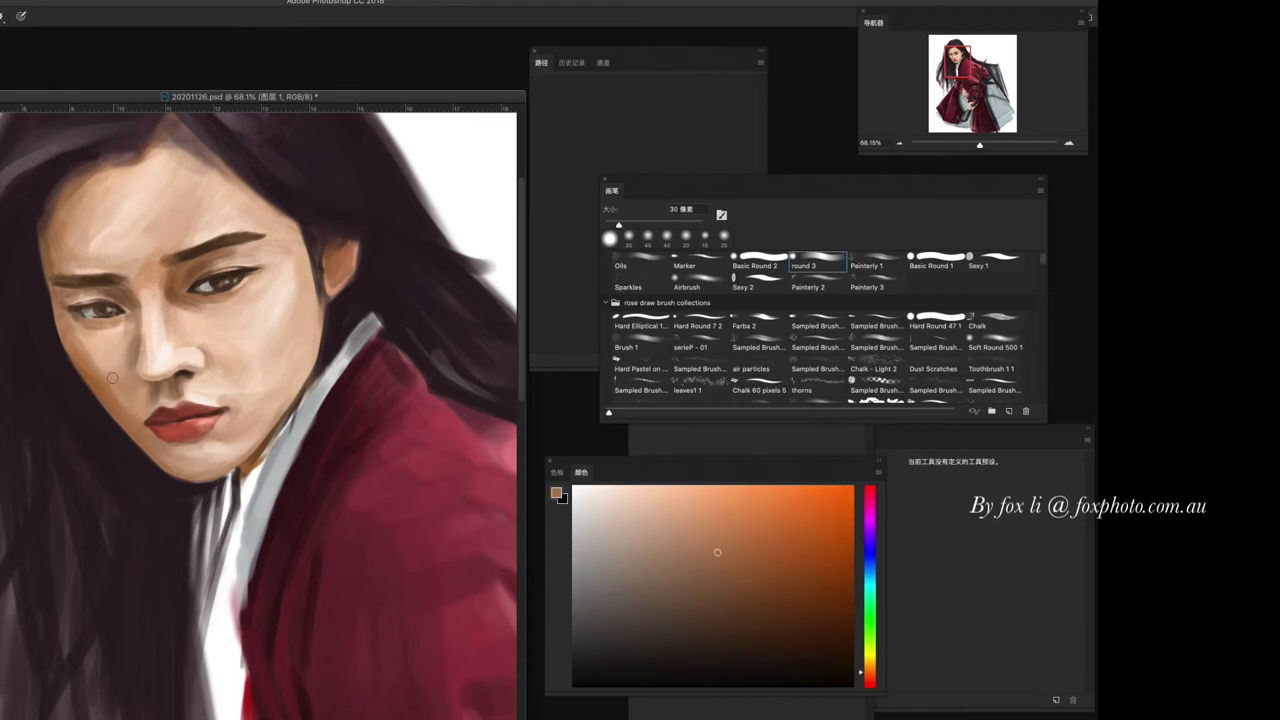
alt+click(116, 363)
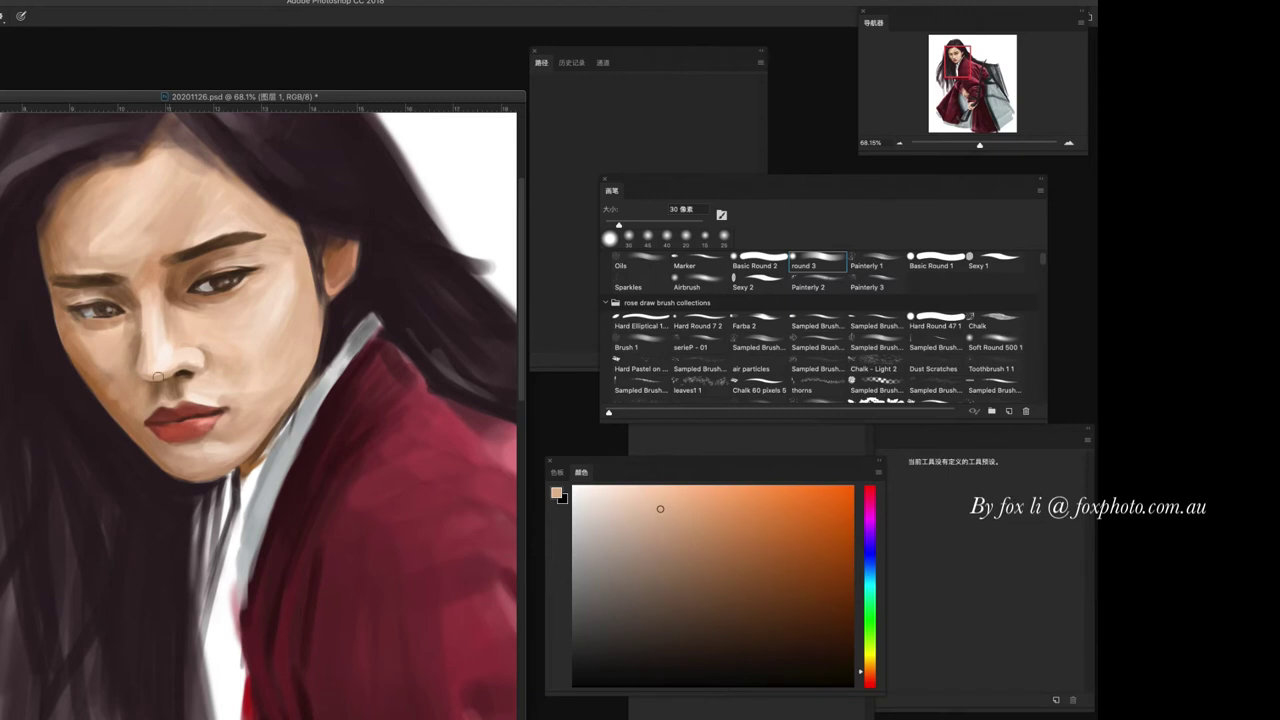
alt+click(107, 393)
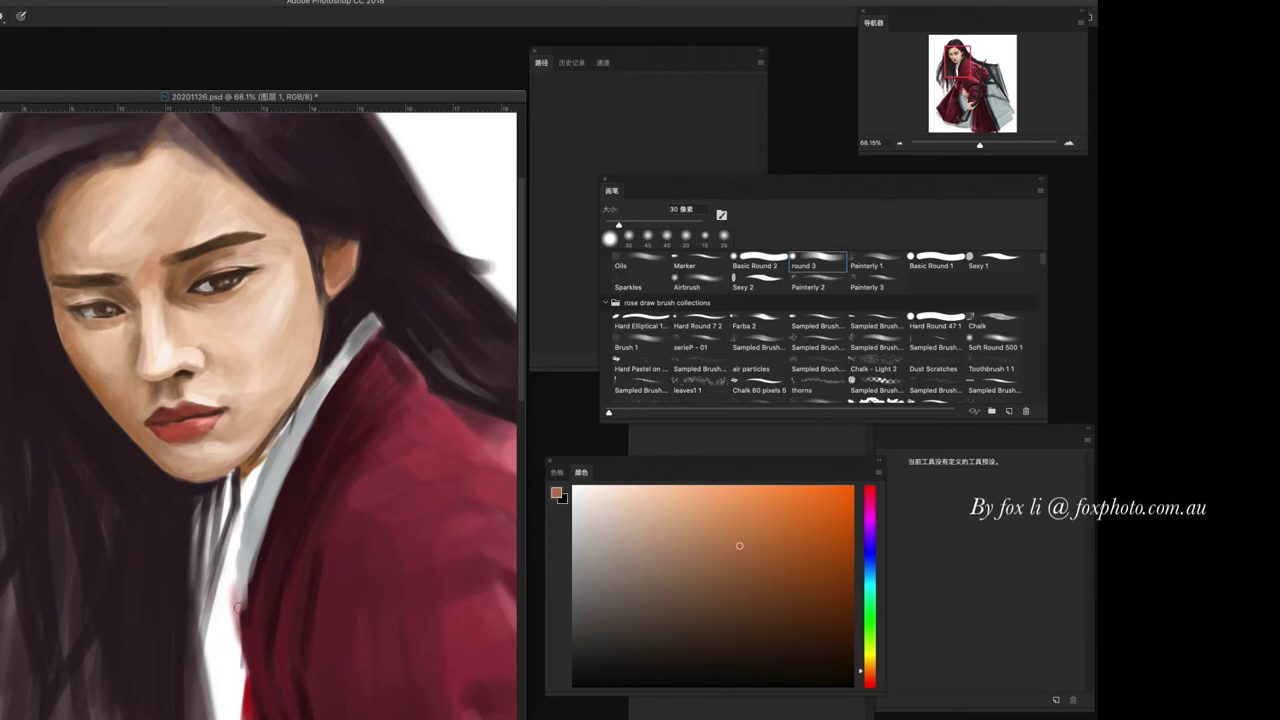
- Sample lighter and darker skin tones with the brush reduced to 10–15 px
key(bracketleft)
key(bracketleft)
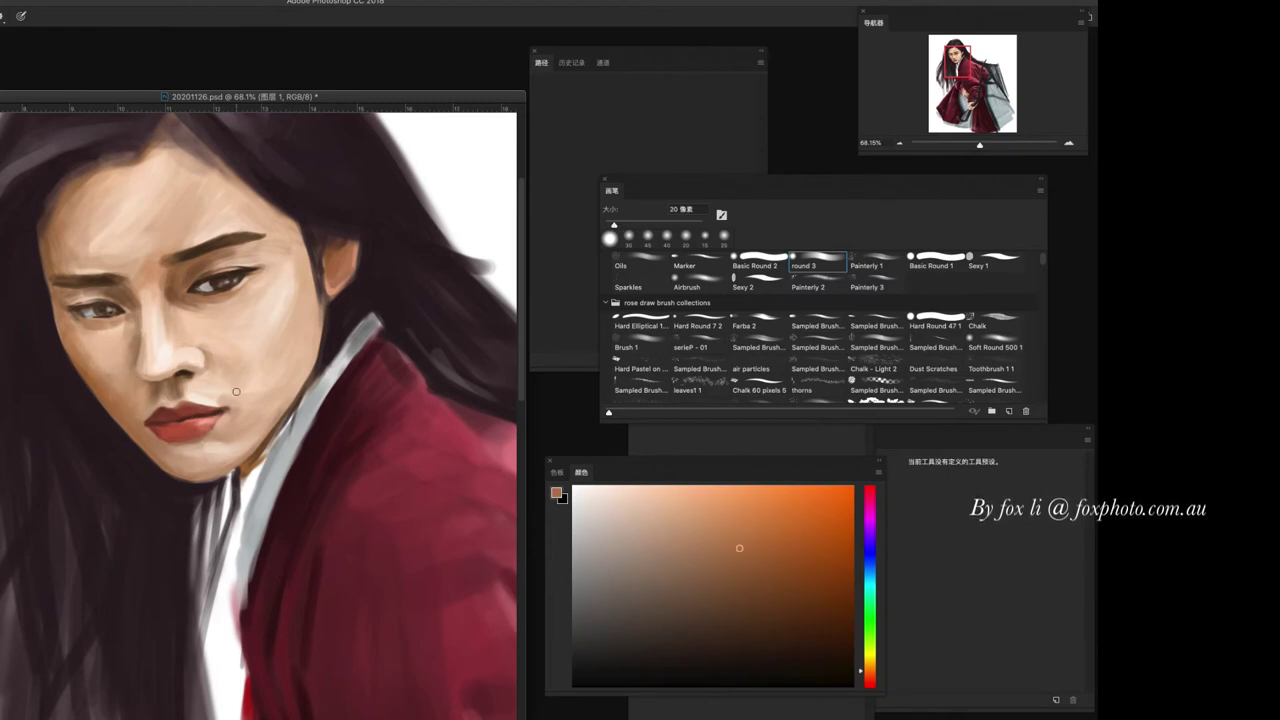
key(bracketleft)
alt+click(202, 362)
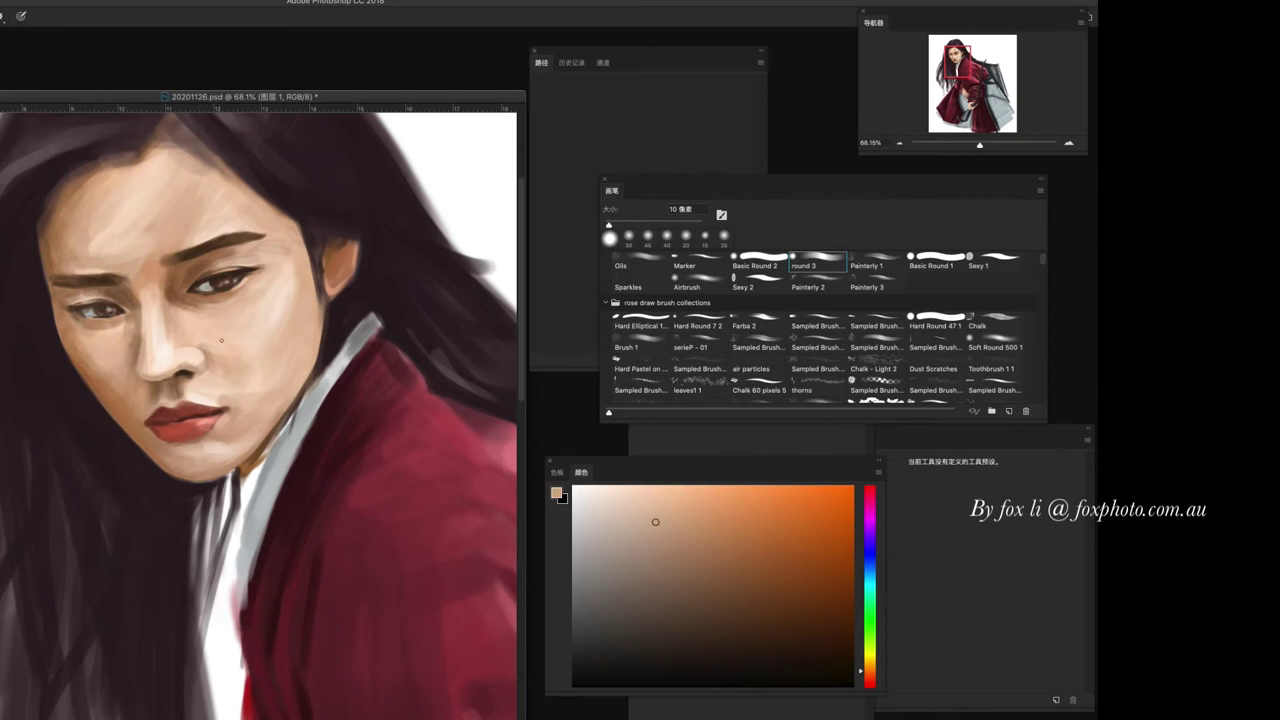
alt+click(200, 358)
key(bracketleft)
key(bracketright)
key(bracketright)
key(bracketright)
alt+click(207, 354)
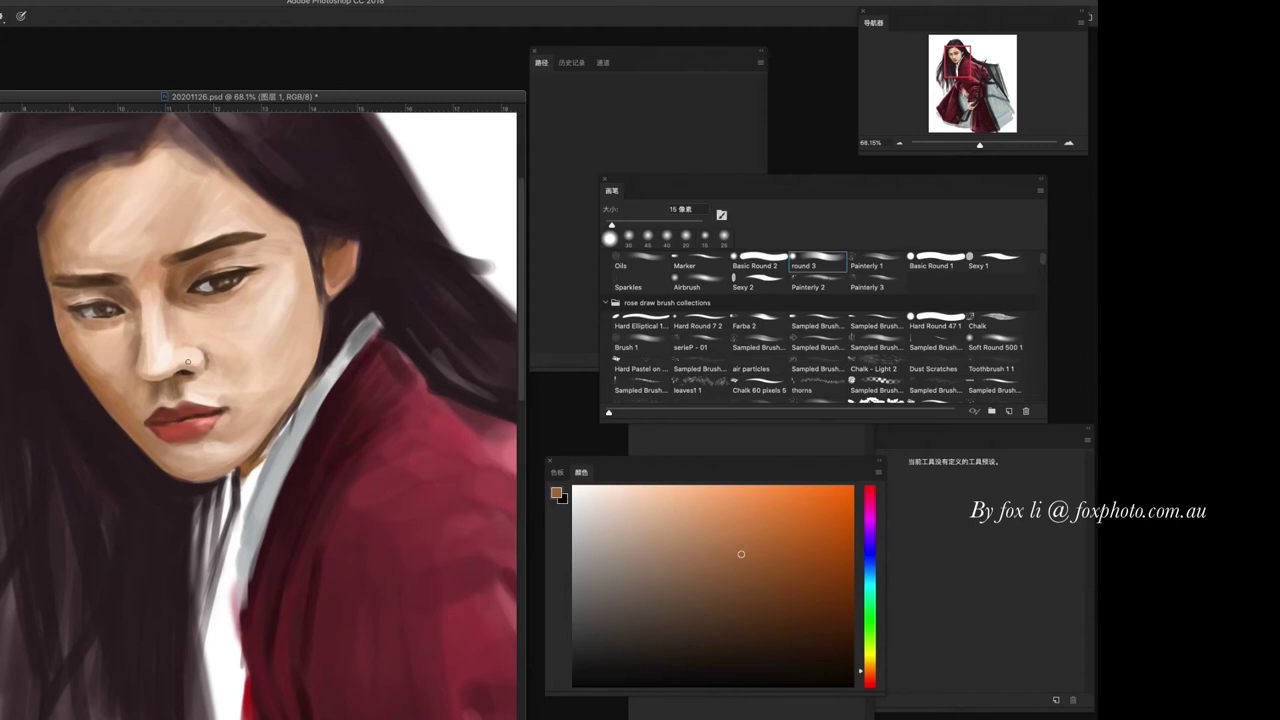
- Try several skin tones around the face with a 25 px brush, settling on a lighter one
key(bracketright)
key(bracketright)
alt+click(136, 326)
alt+click(116, 334)
alt+click(127, 326)
alt+click(104, 337)
alt+click(128, 324)
alt+click(115, 318)
- Pick progressively darker tones while shrinking the brush from 20 px to 9 px
key(bracketleft)
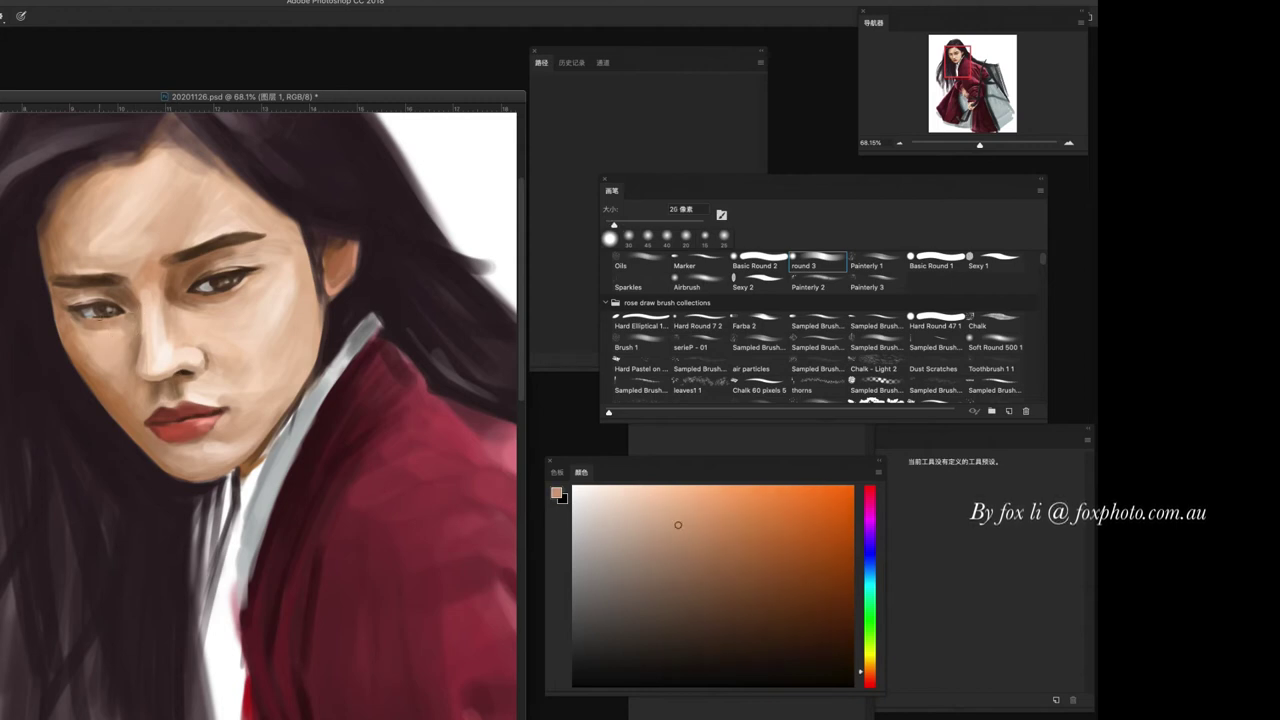
alt+click(82, 312)
alt+click(80, 313)
alt+click(82, 310)
key(bracketleft)
key(bracketleft)
alt+click(197, 315)
alt+click(197, 315)
key(bracketleft)
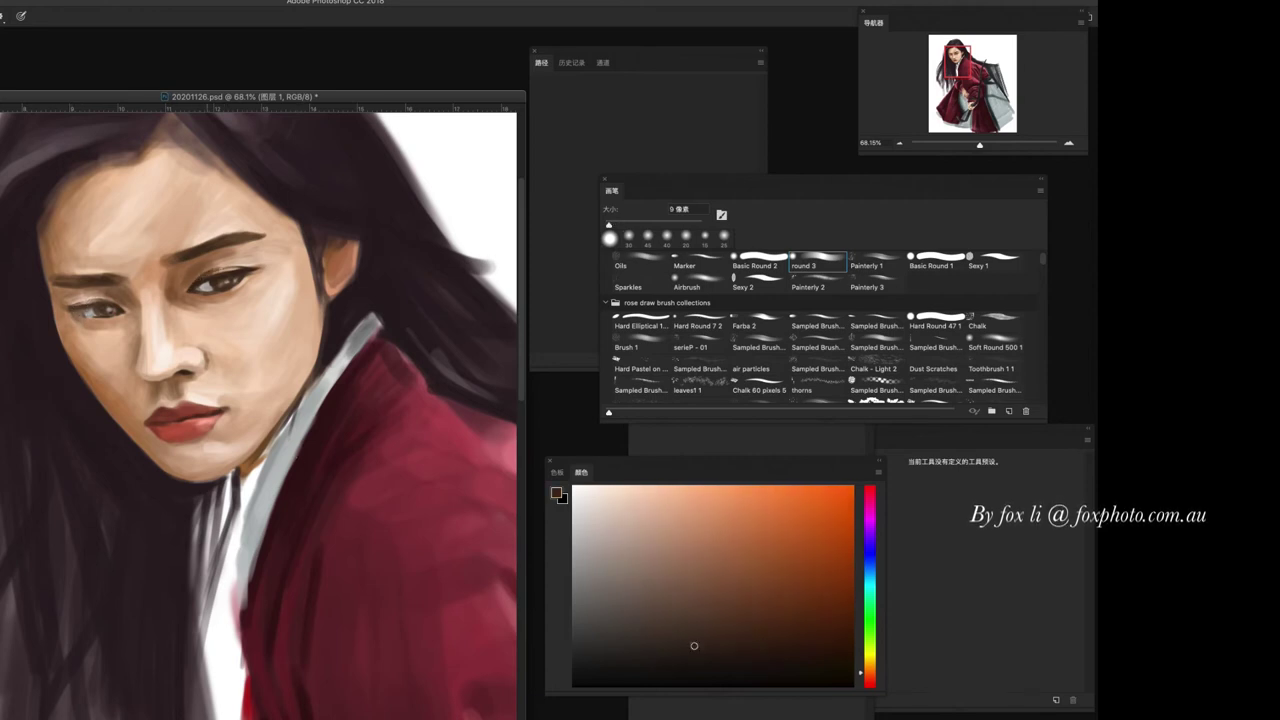
- Sample skin from the face and lift it to a pale tone in the color field
alt+click(206, 282)
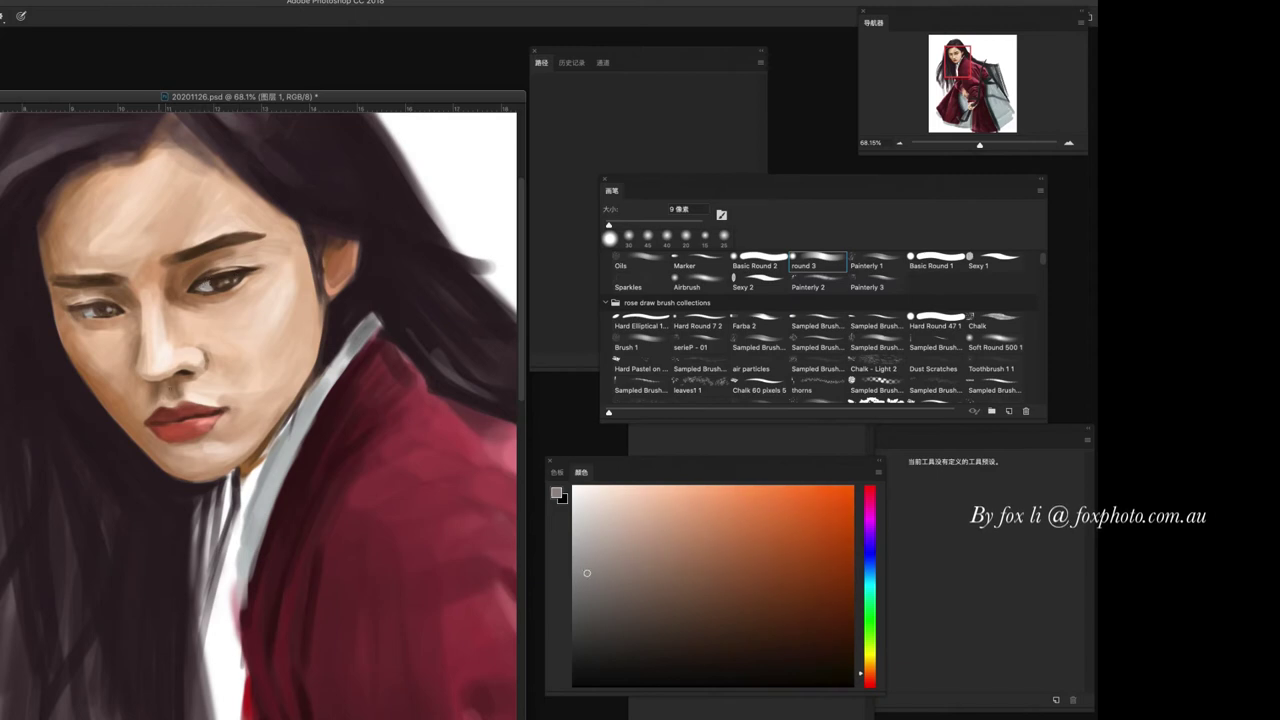
alt+click(189, 326)
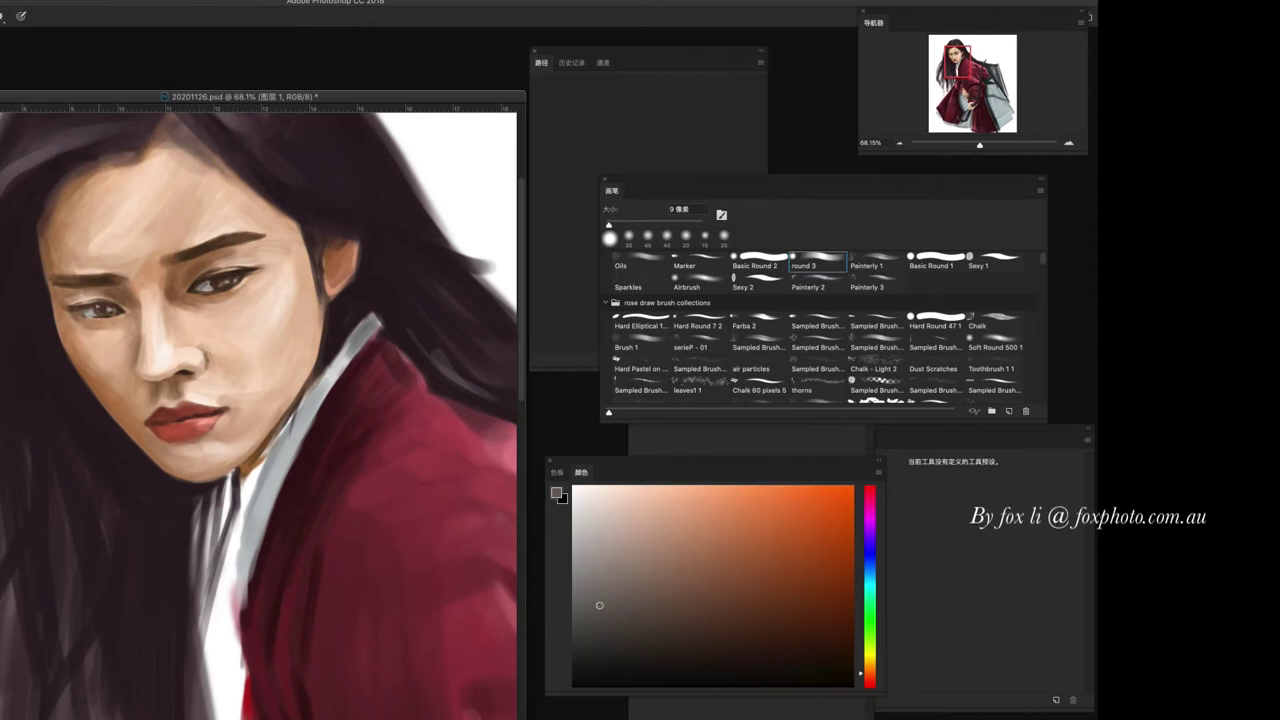
click(585, 538)
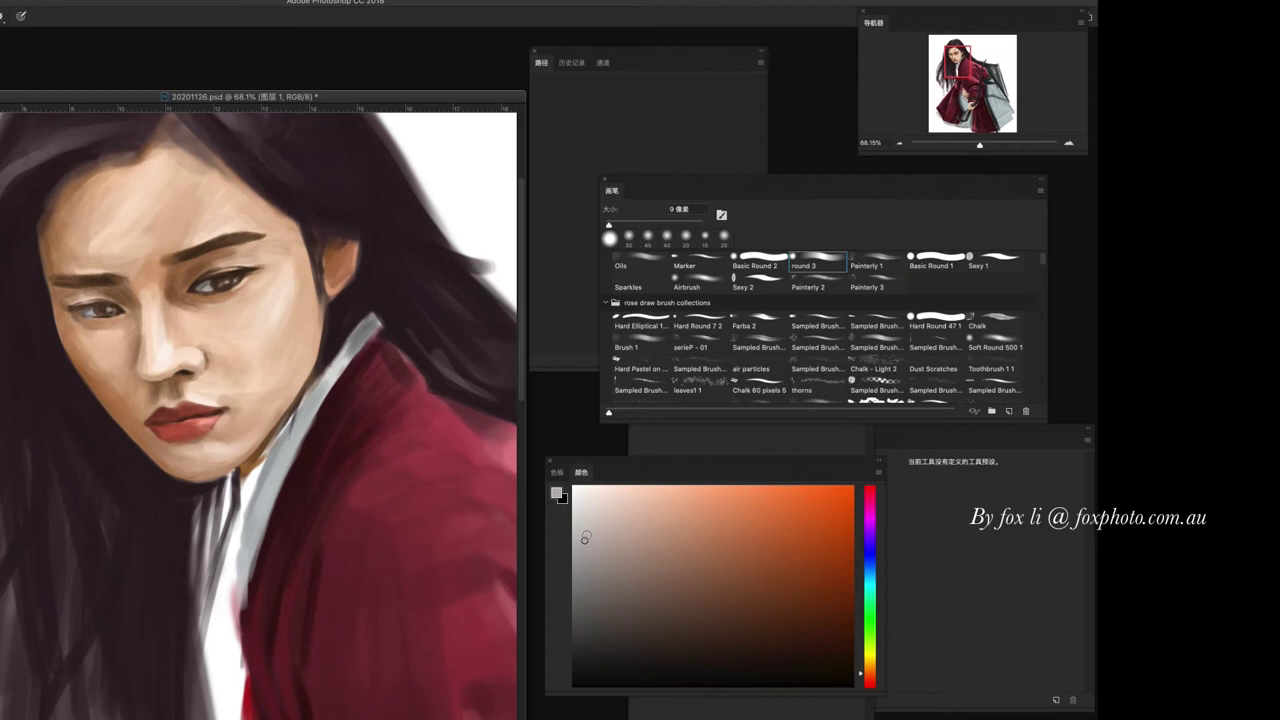
drag(585, 540, 587, 515)
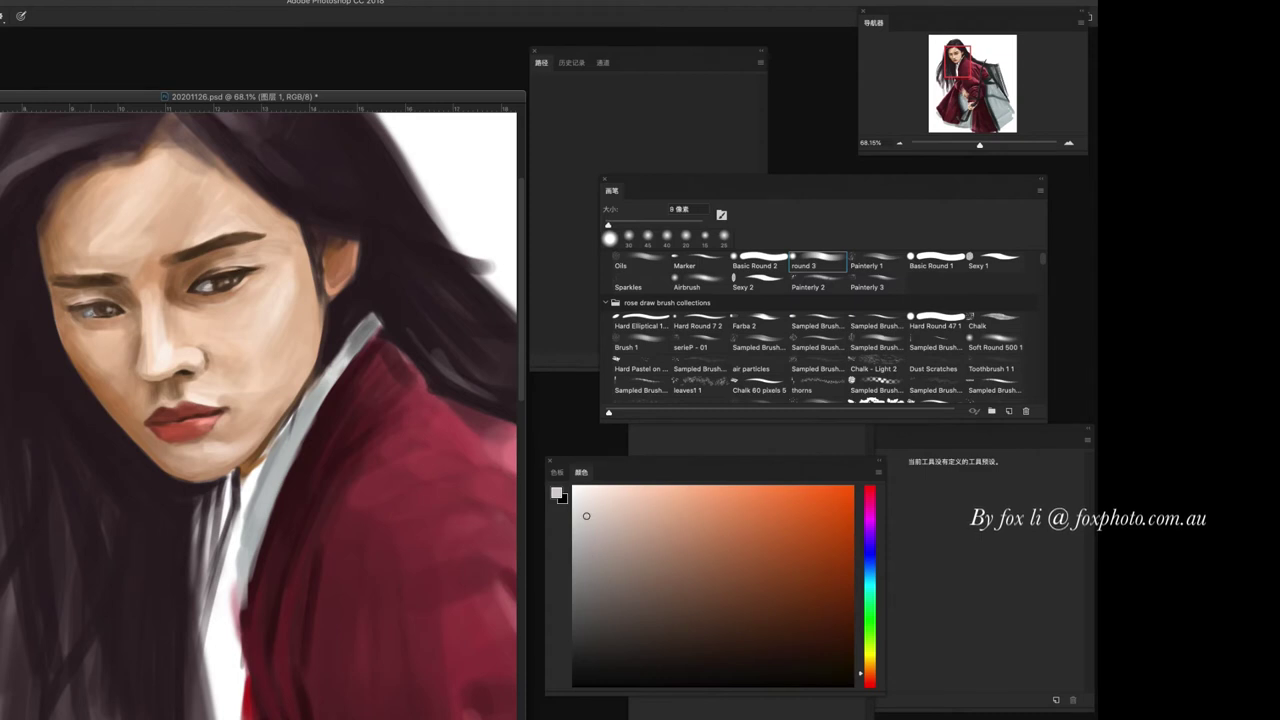
scroll(260, 410, down, 2)
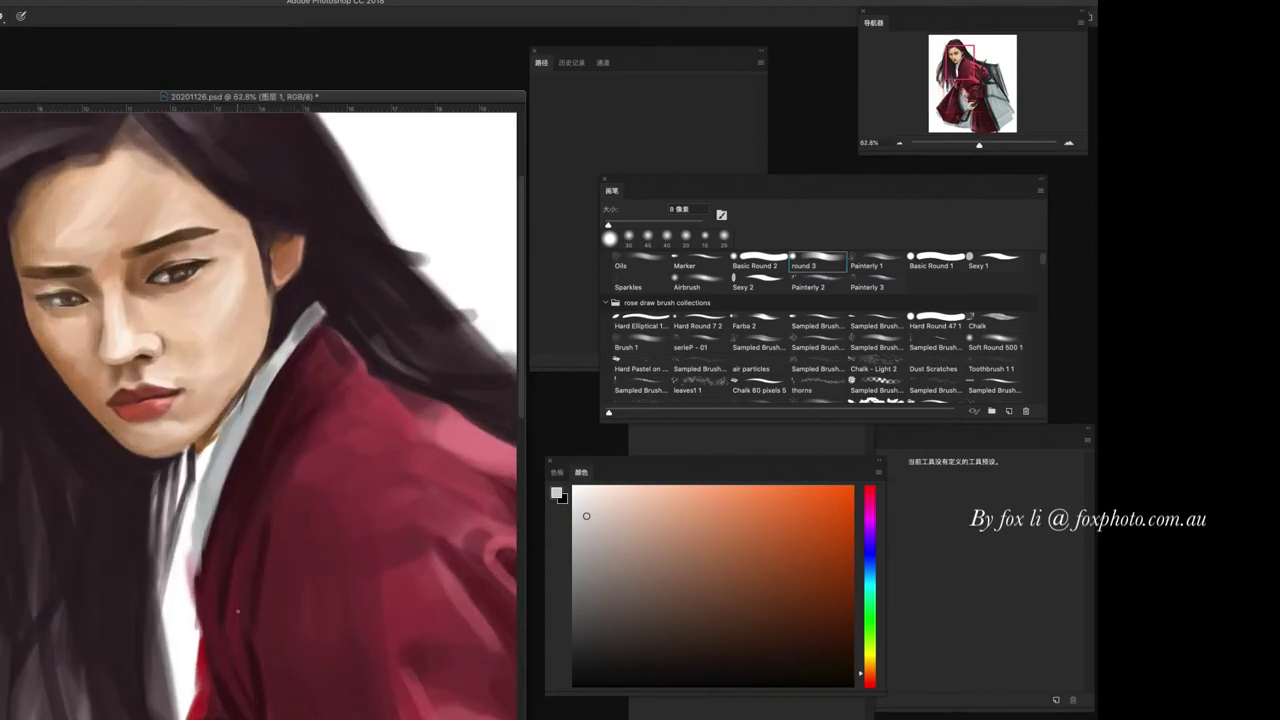
- Set a 25 px brush and sample face browns, adjusting to a slightly darker brown
key(bracketright)
key(bracketright)
key(bracketright)
alt+click(108, 366)
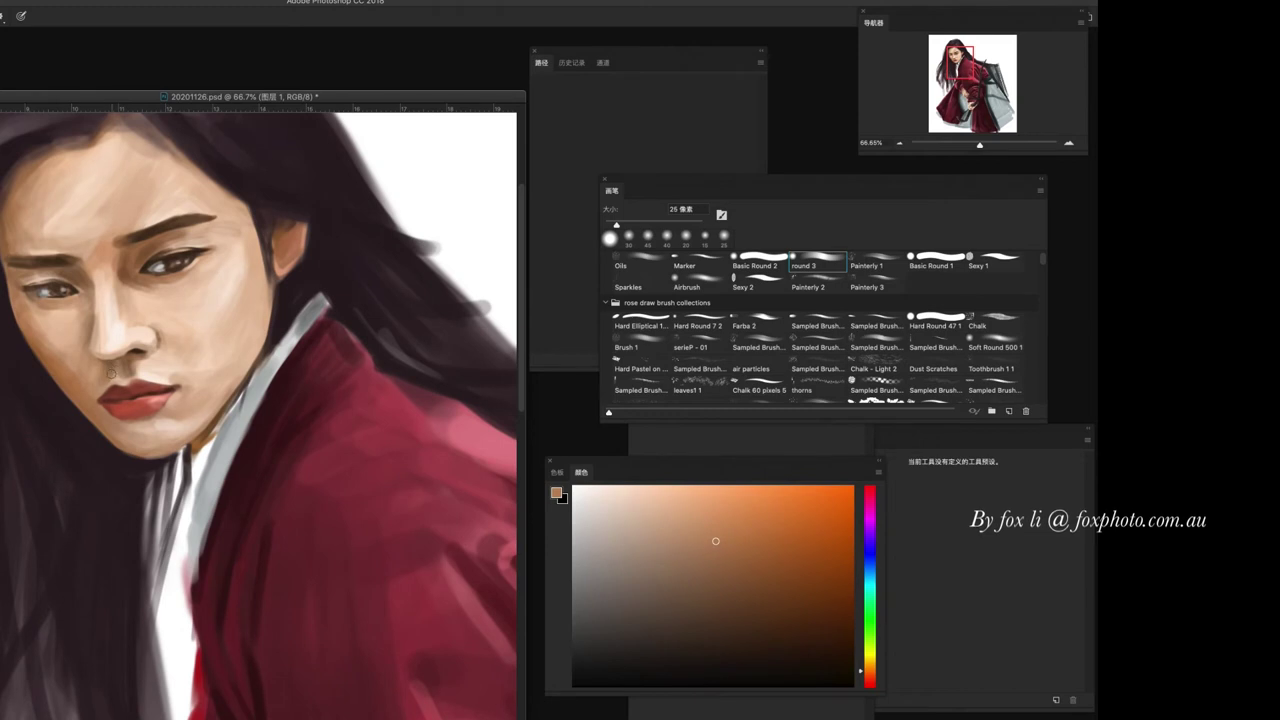
scroll(106, 378, down, 3)
scroll(260, 410, down, 3)
scroll(260, 410, down, 2)
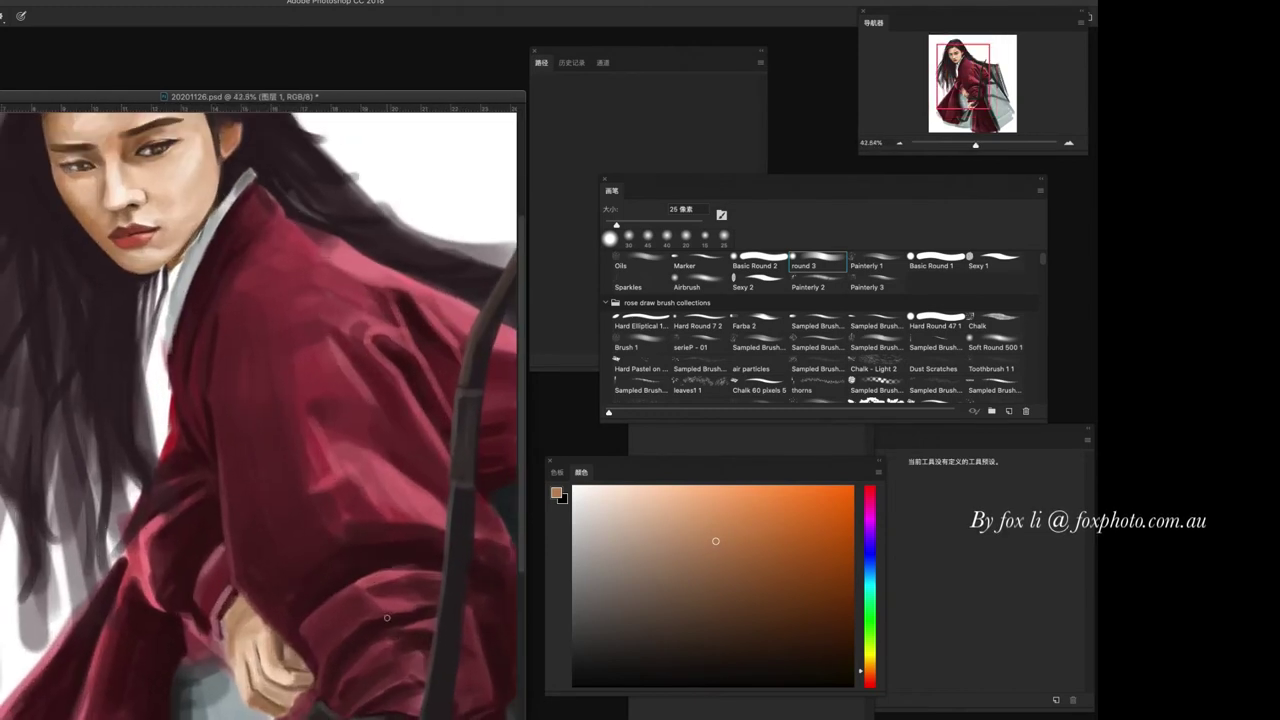
scroll(260, 410, up, 4)
alt+click(150, 330)
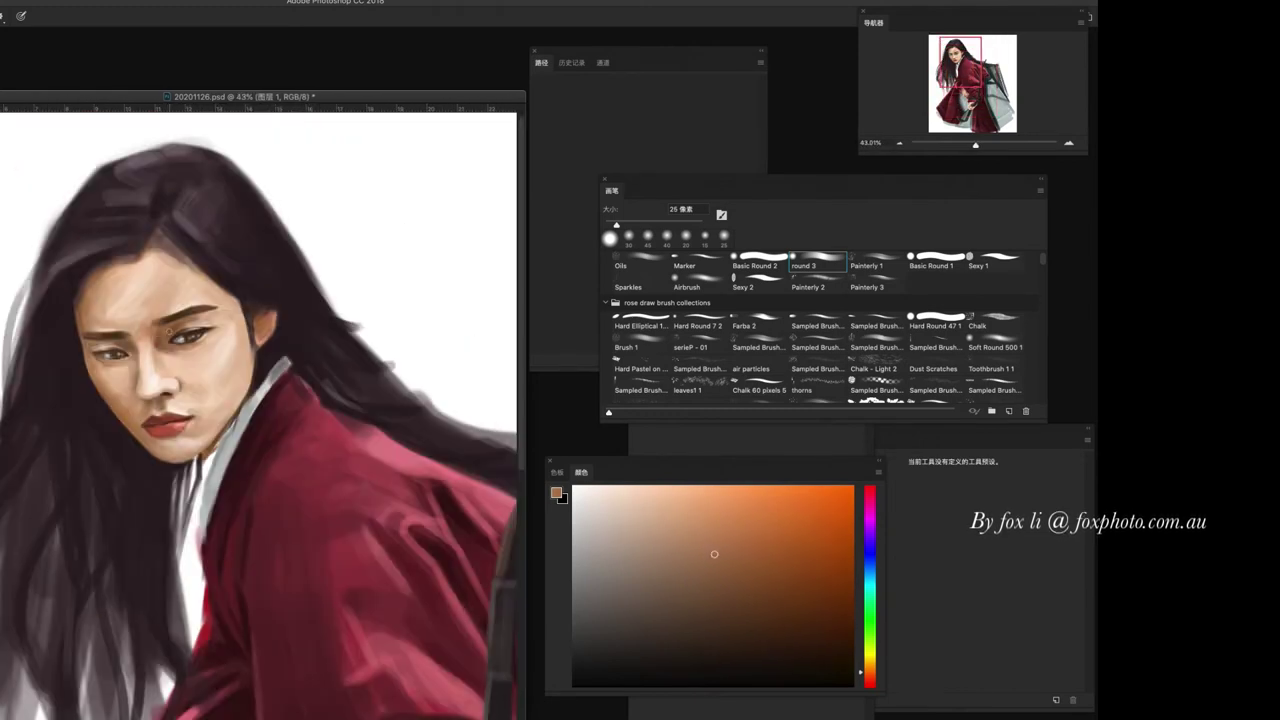
click(734, 569)
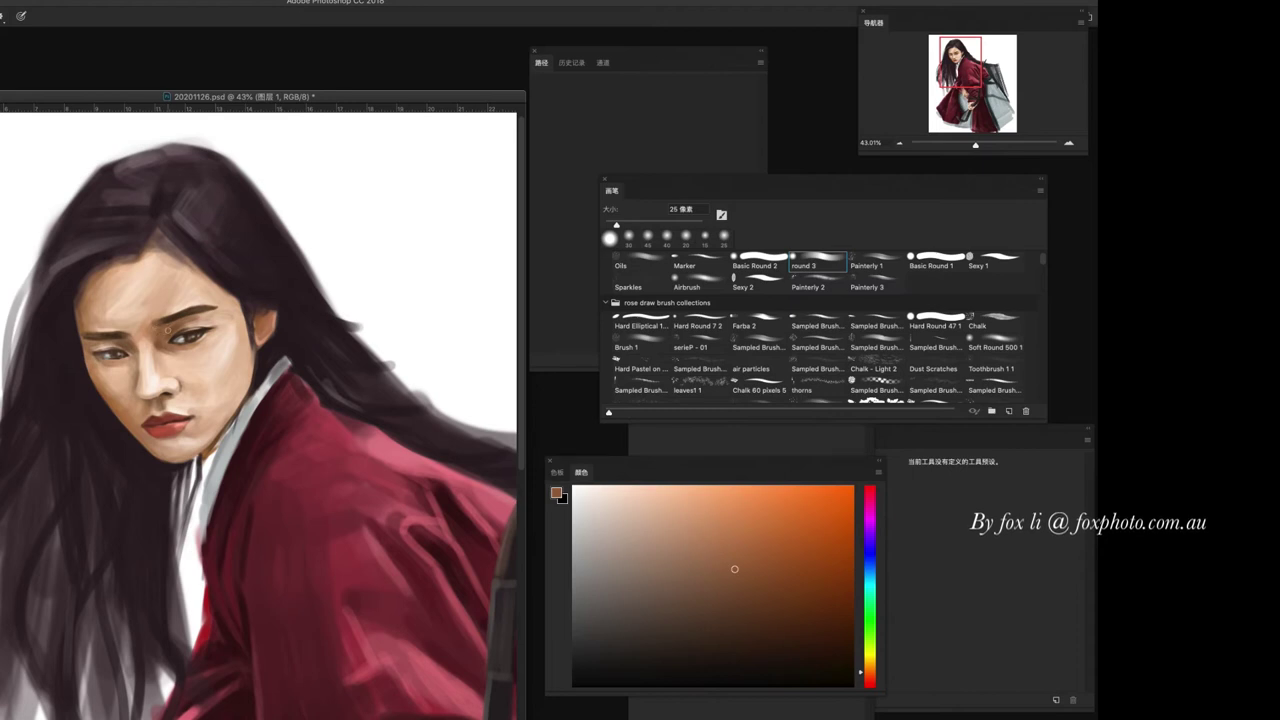
click(747, 588)
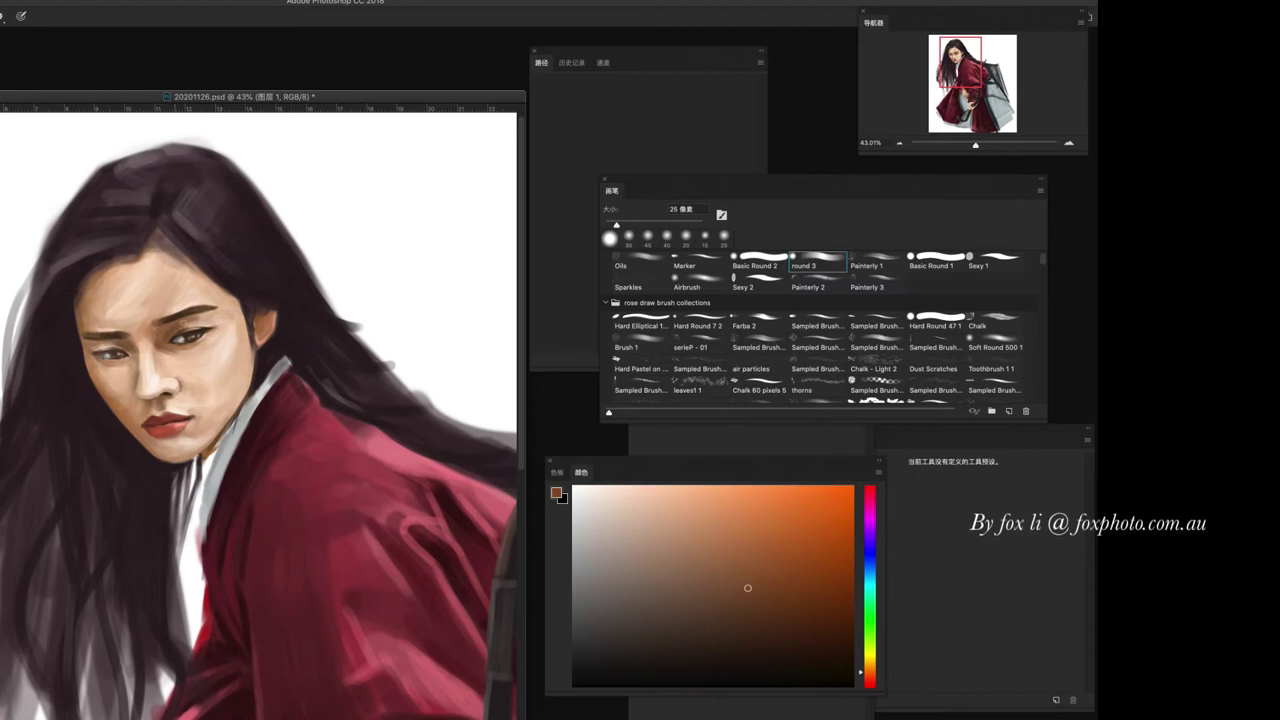
- Sample several darker skin browns around the face with a 30 px brush
scroll(225, 300, up, 5)
alt+click(207, 342)
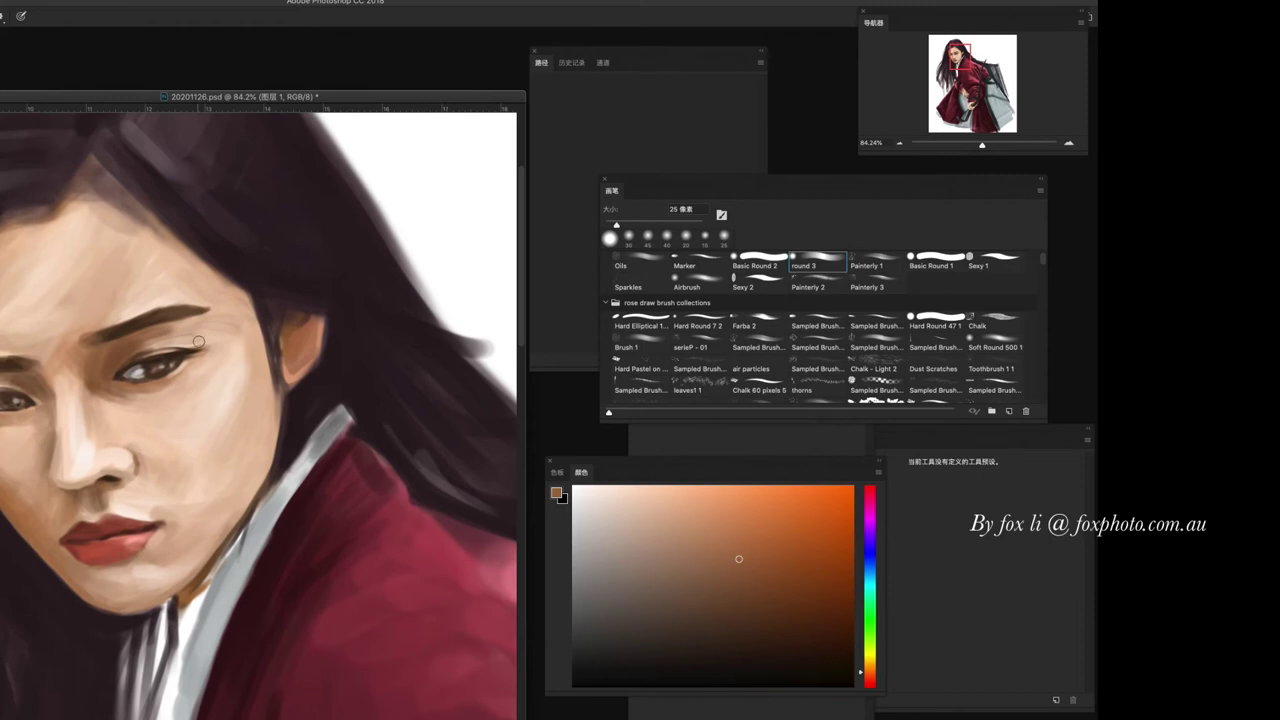
alt+click(185, 243)
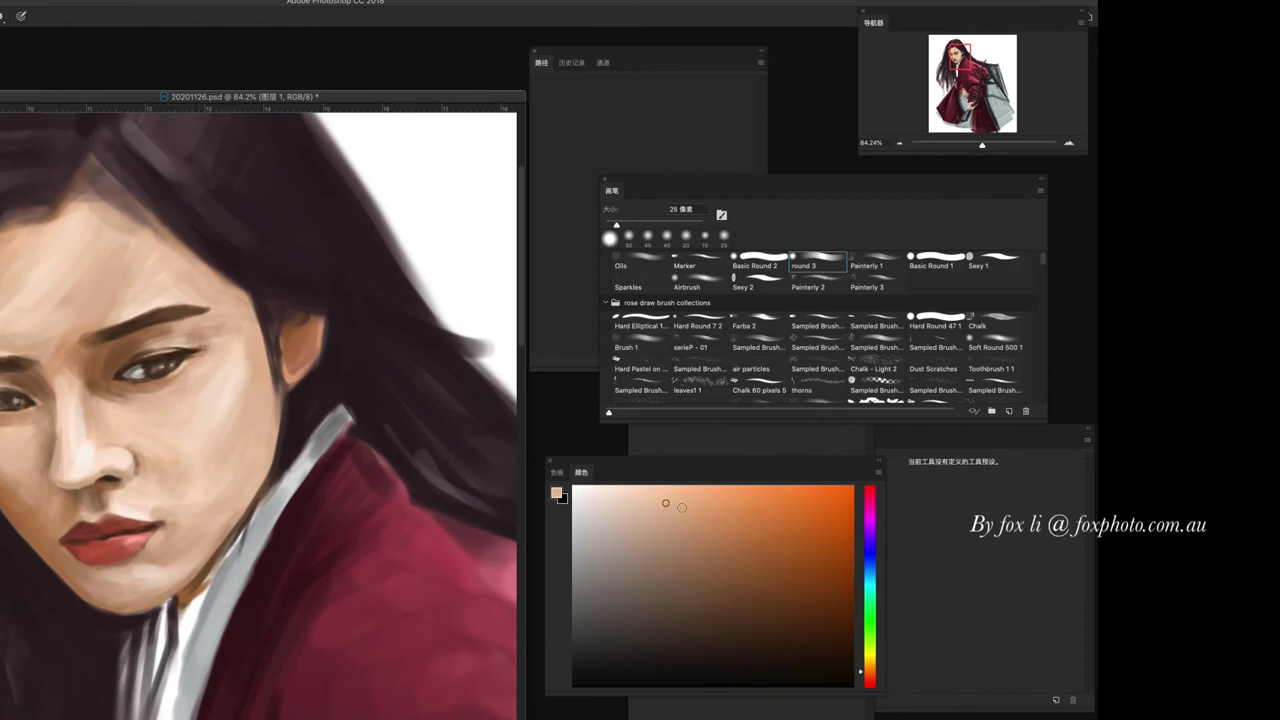
key(bracketright)
alt+click(178, 247)
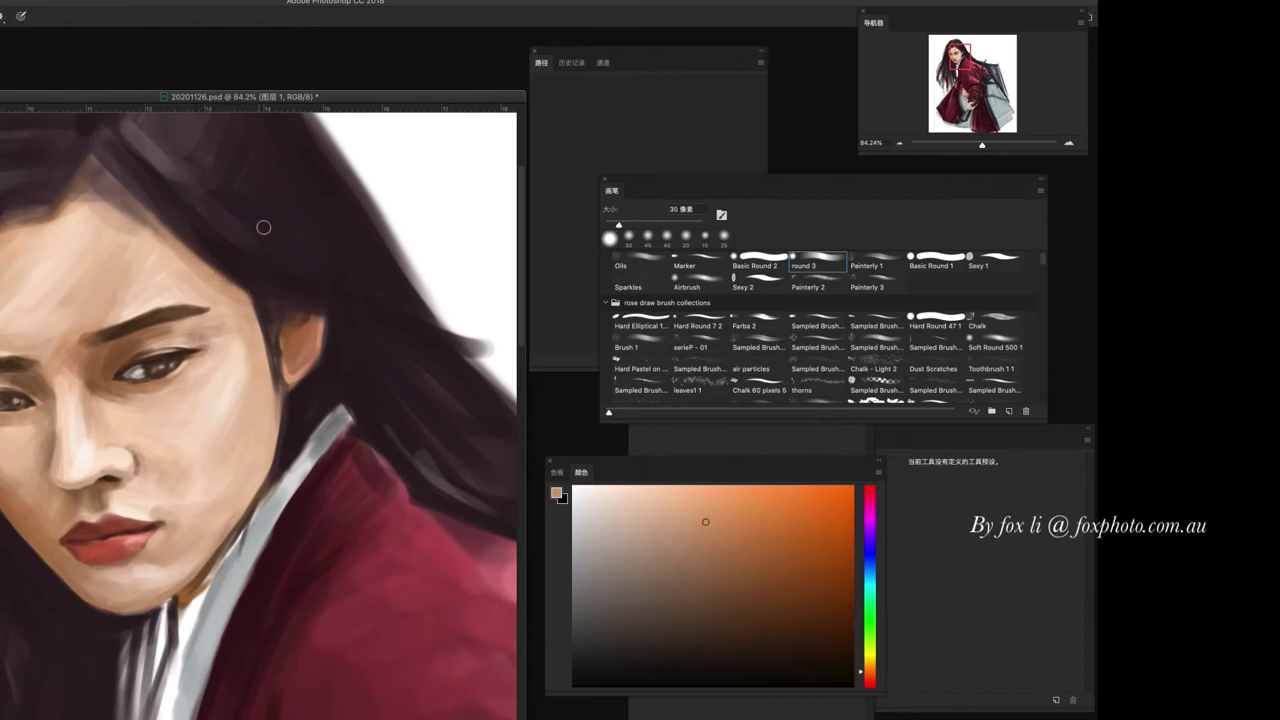
alt+click(220, 230)
alt+click(148, 210)
alt+click(346, 450)
drag(300, 529, 420, 634)
alt+click(189, 369)
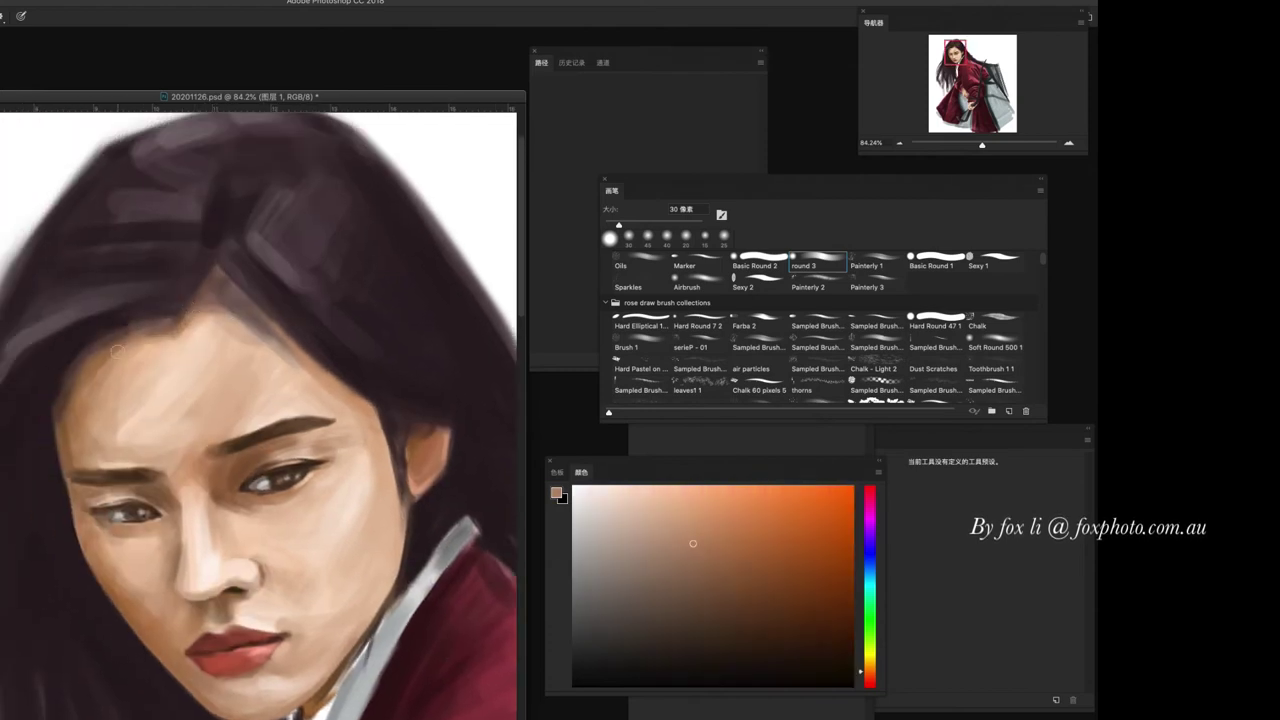
alt+click(421, 545)
- Return the brush to 25 px, fit the whole painting on screen, and select another paint layer
key([)
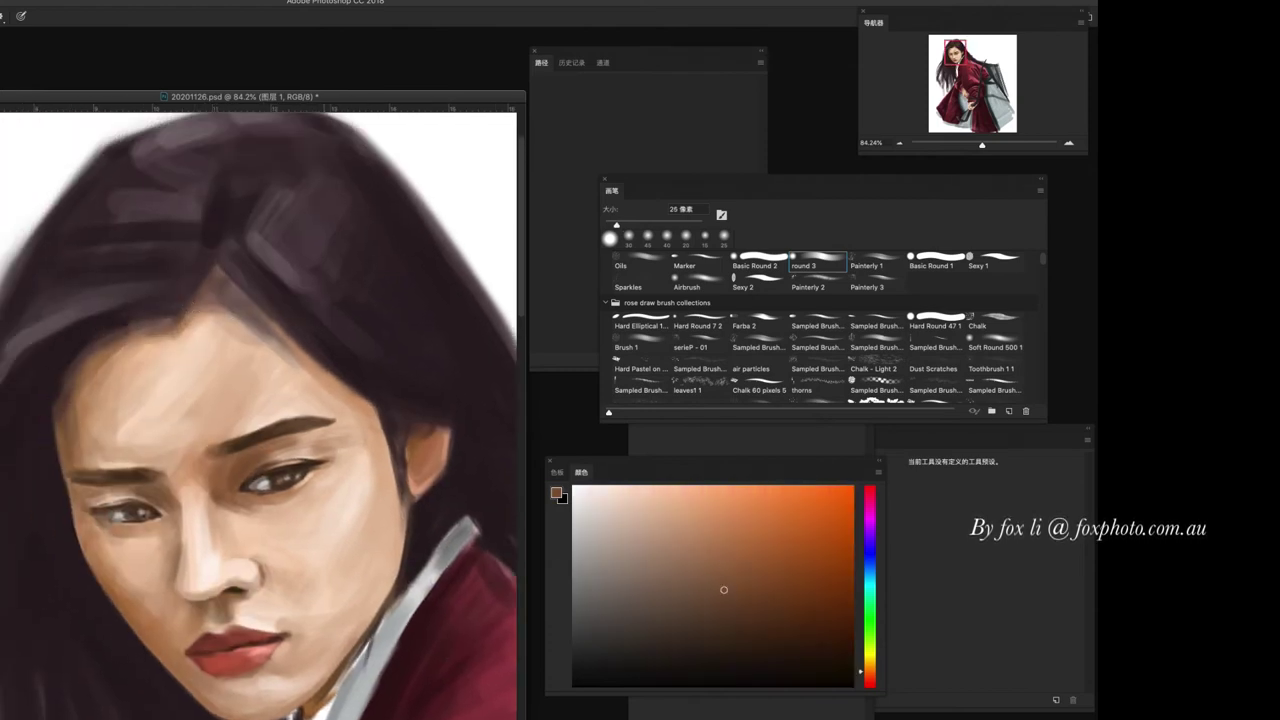
key(ctrl+0)
scroll(260, 410, down, 1)
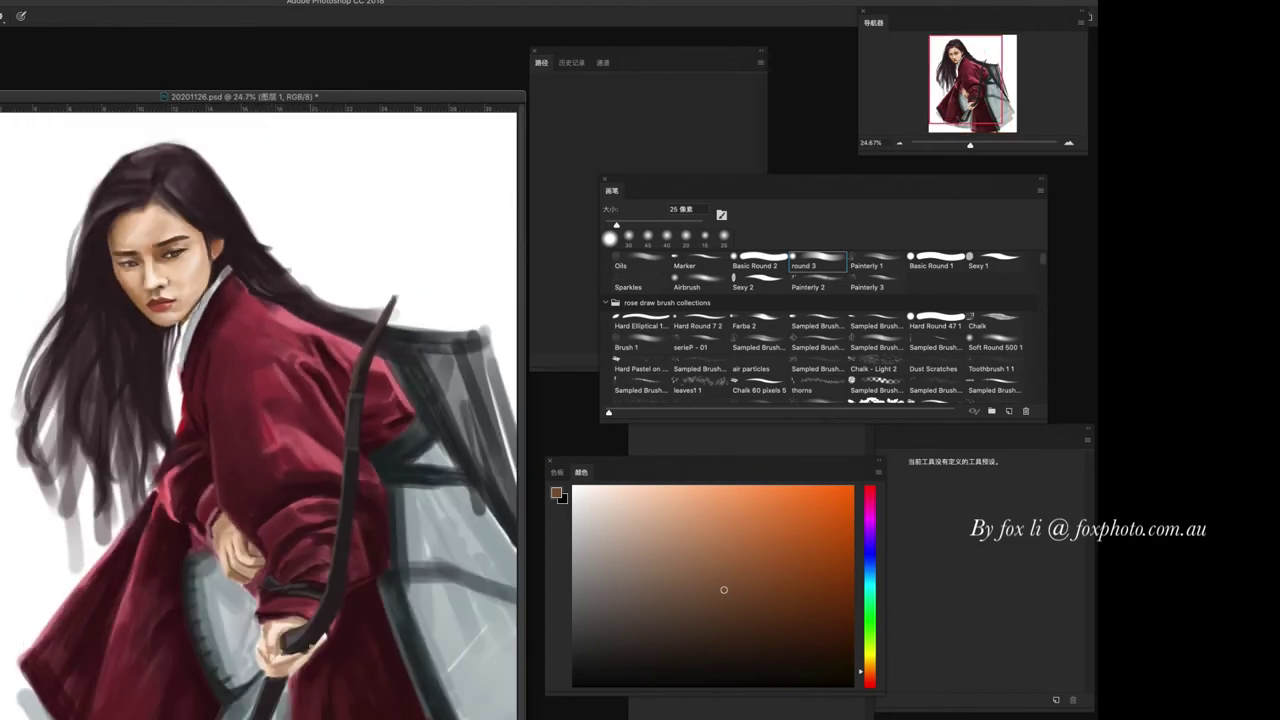
scroll(156, 238, up, 1)
scroll(156, 238, up, 2)
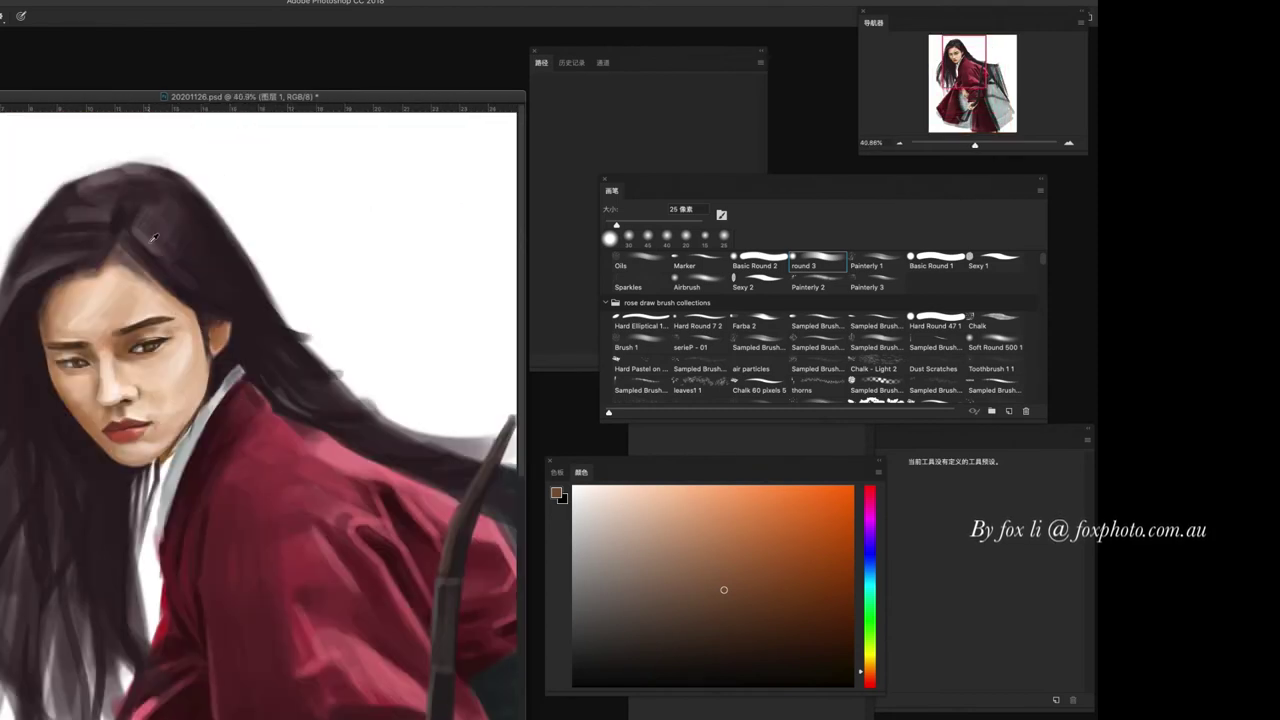
ctrl+click(76, 343)
- Paint light grey-mauve highlight strokes along the top of the hair with a 30 px brush
key(Return)
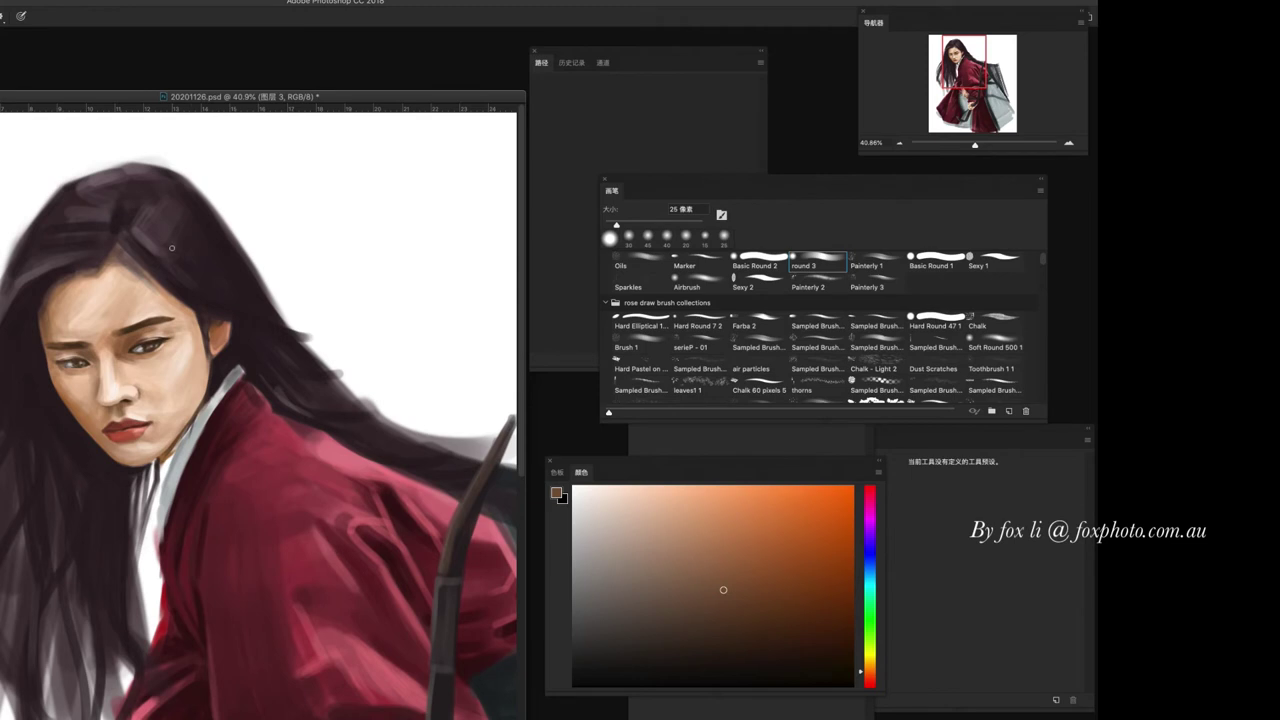
key(bracketleft)
alt+click(150, 247)
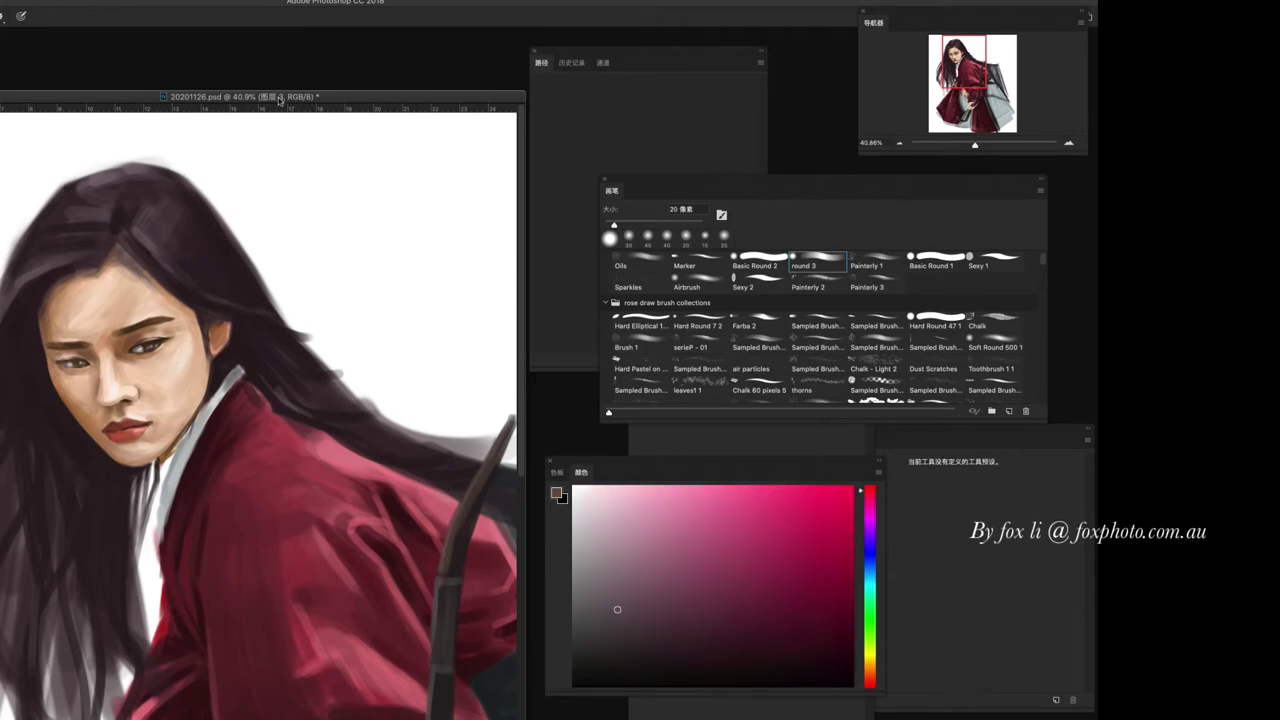
key(bracketright)
key(bracketright)
key(bracketright)
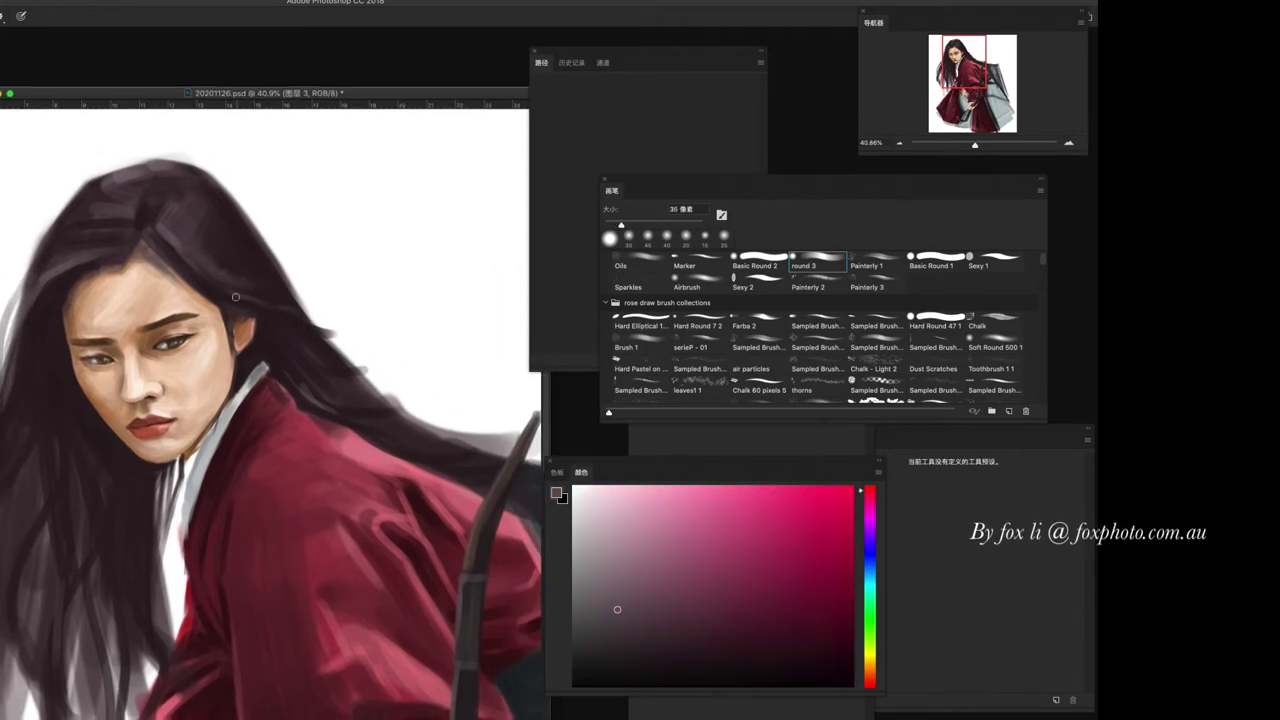
click(585, 566)
key(bracketleft)
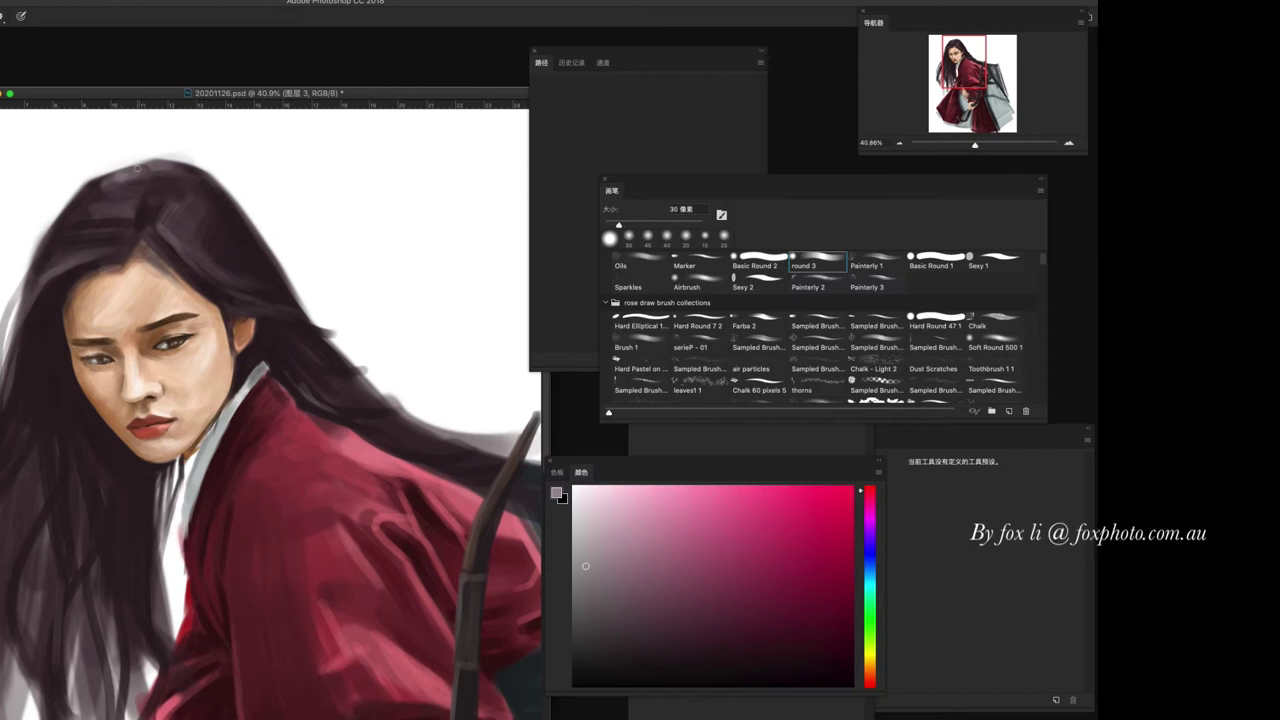
drag(152, 172, 208, 181)
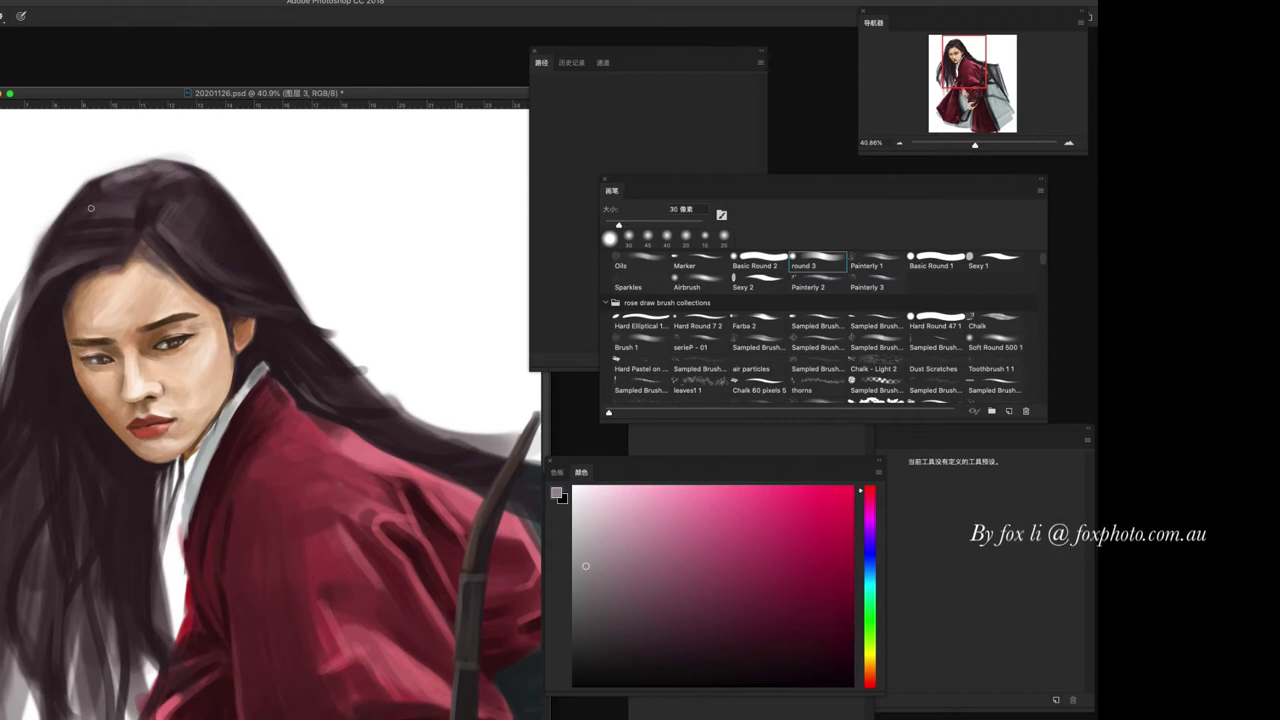
scroll(324, 594, down, 5)
scroll(238, 614, up, 5)
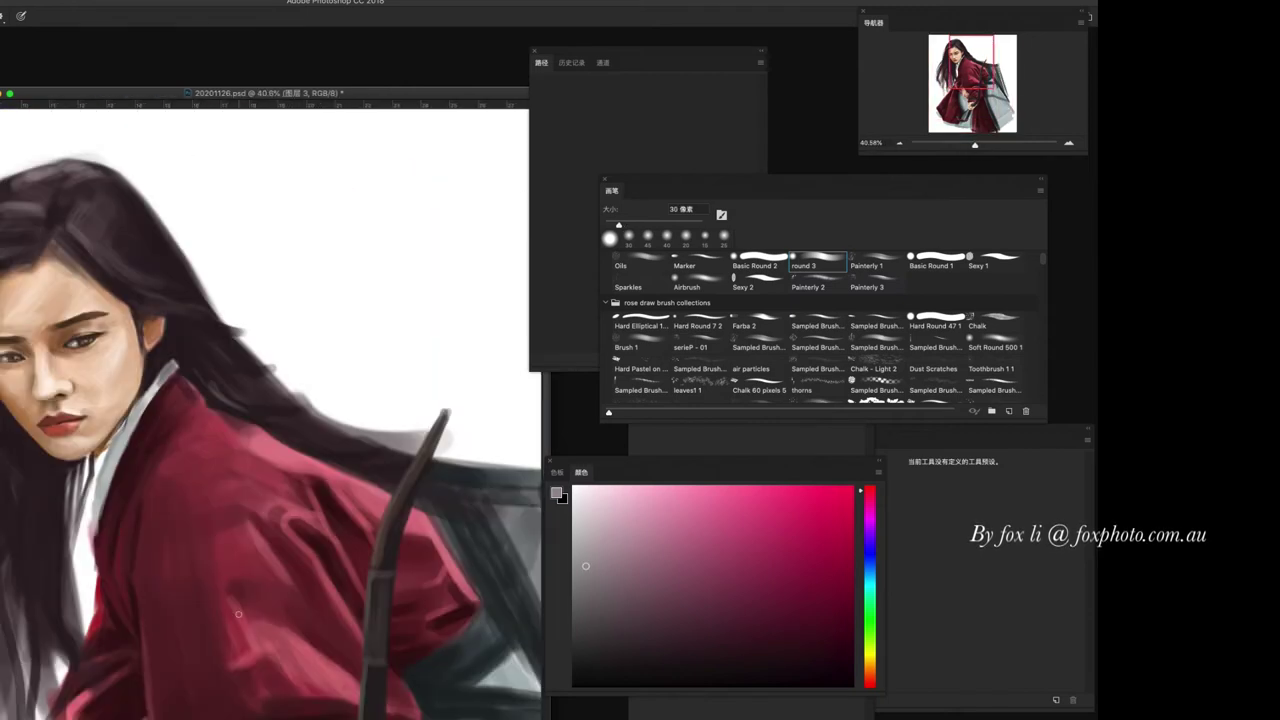
scroll(238, 614, left, 3)
scroll(130, 352, up, 5)
- Sample dark crimson from the hair and darken a small hair patch with a 10 px brush
key(bracketleft)
key(alt+bracketleft)
key(alt+bracketleft)
alt+click(130, 349)
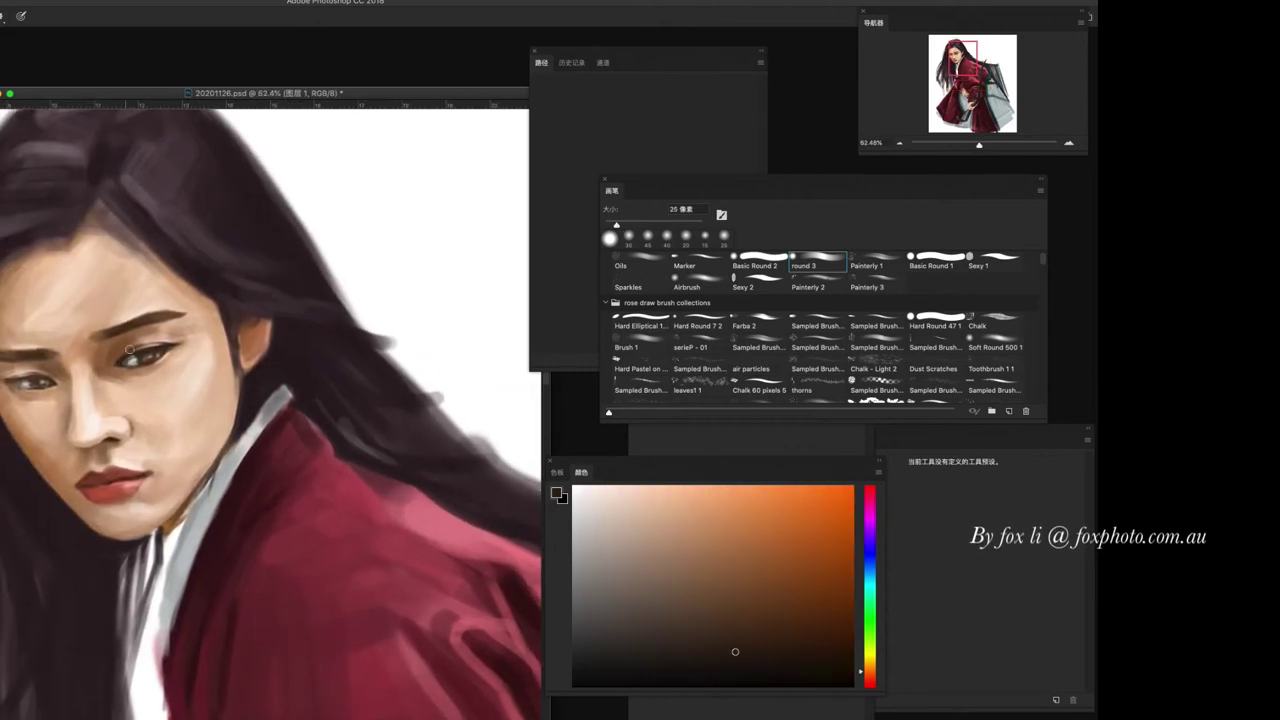
scroll(128, 357, down, 5)
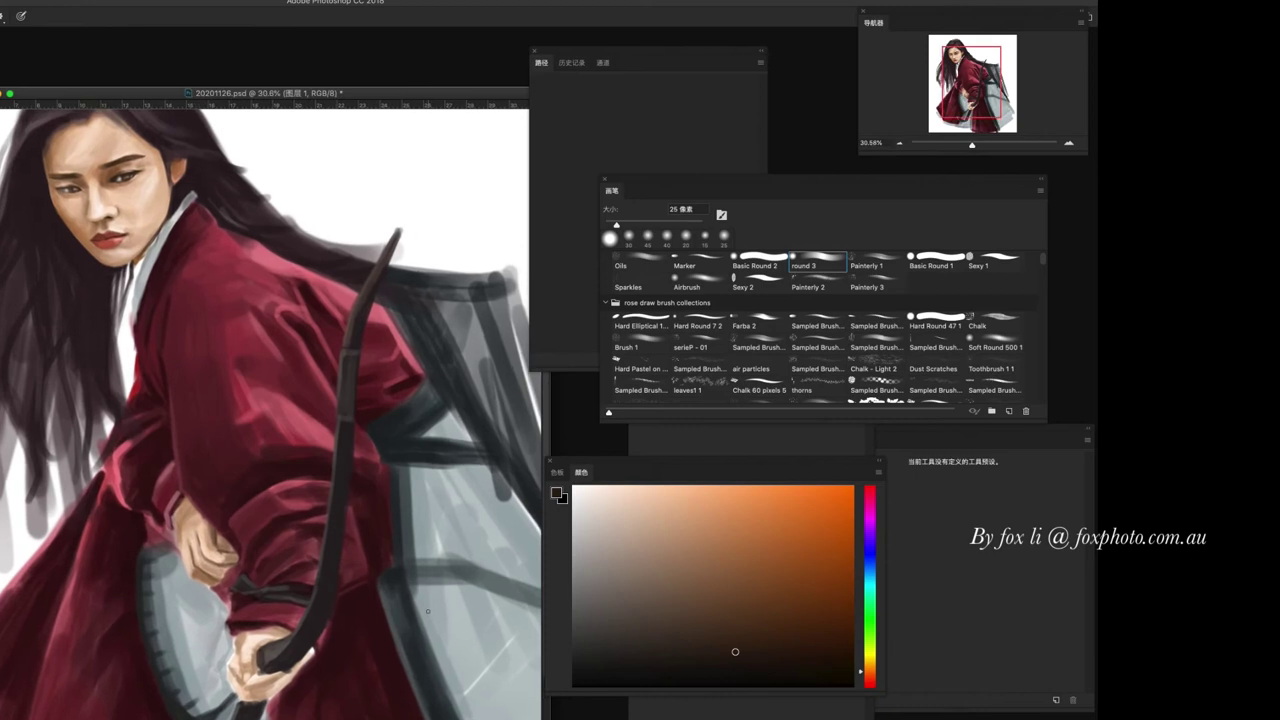
scroll(300, 580, up, 2)
scroll(111, 536, down, 3)
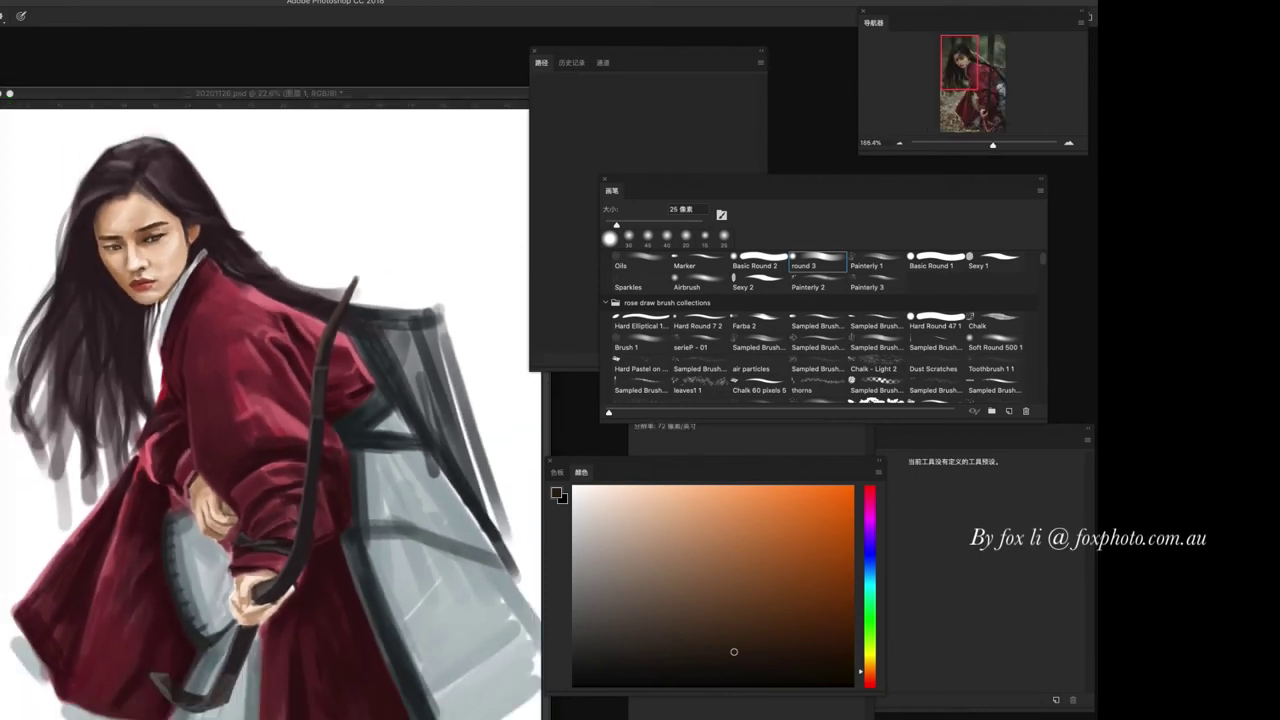
scroll(189, 287, up, 4)
key(bracketleft)
key(bracketleft)
key(bracketleft)
alt+click(189, 287)
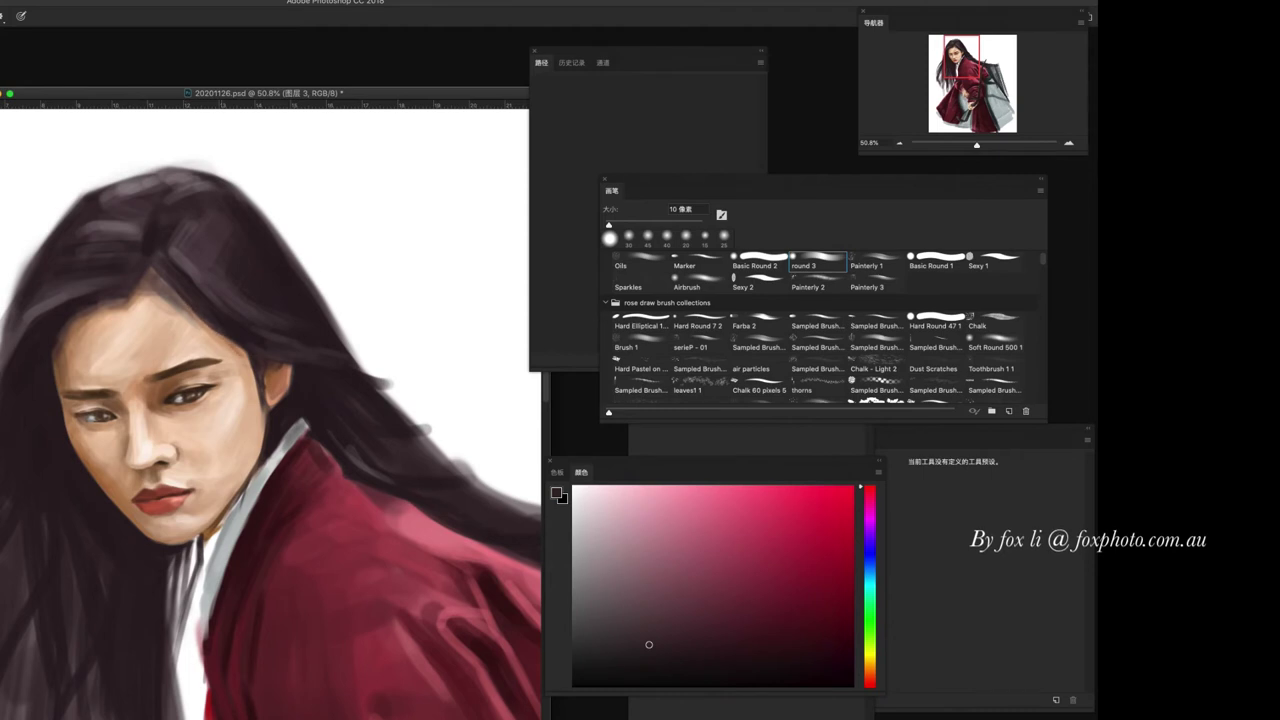
alt+click(113, 289)
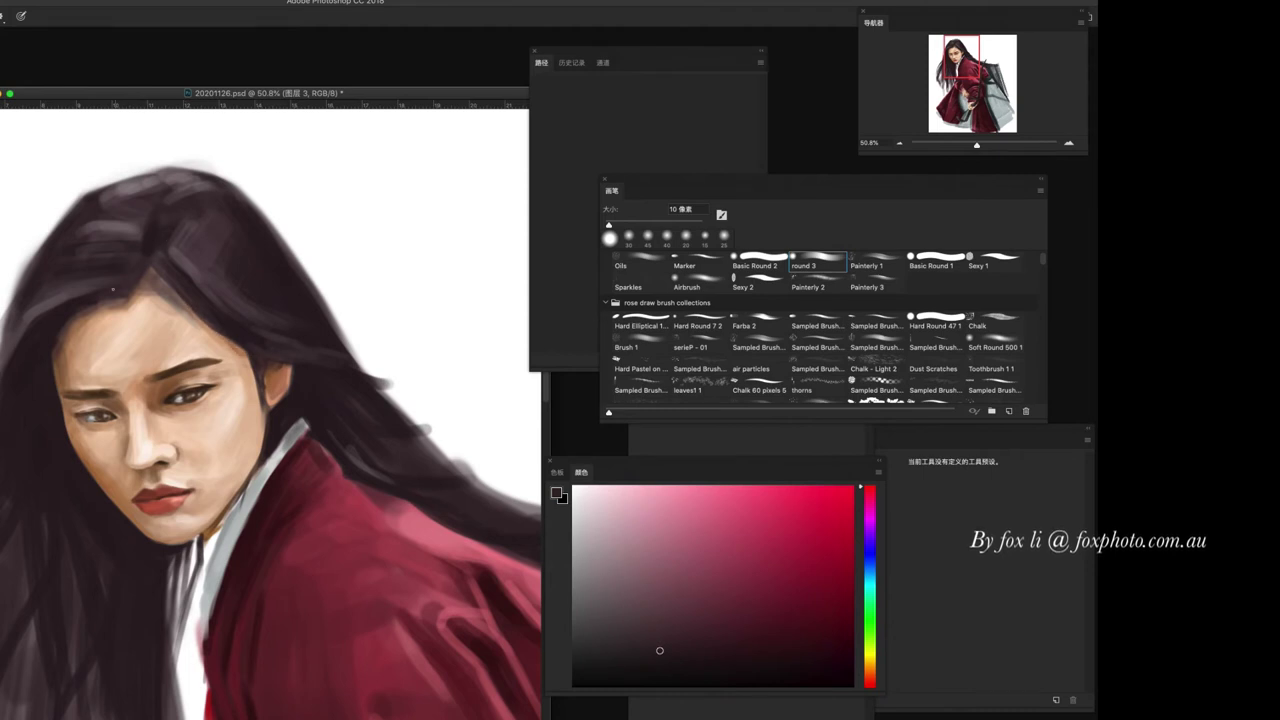
drag(114, 295, 121, 296)
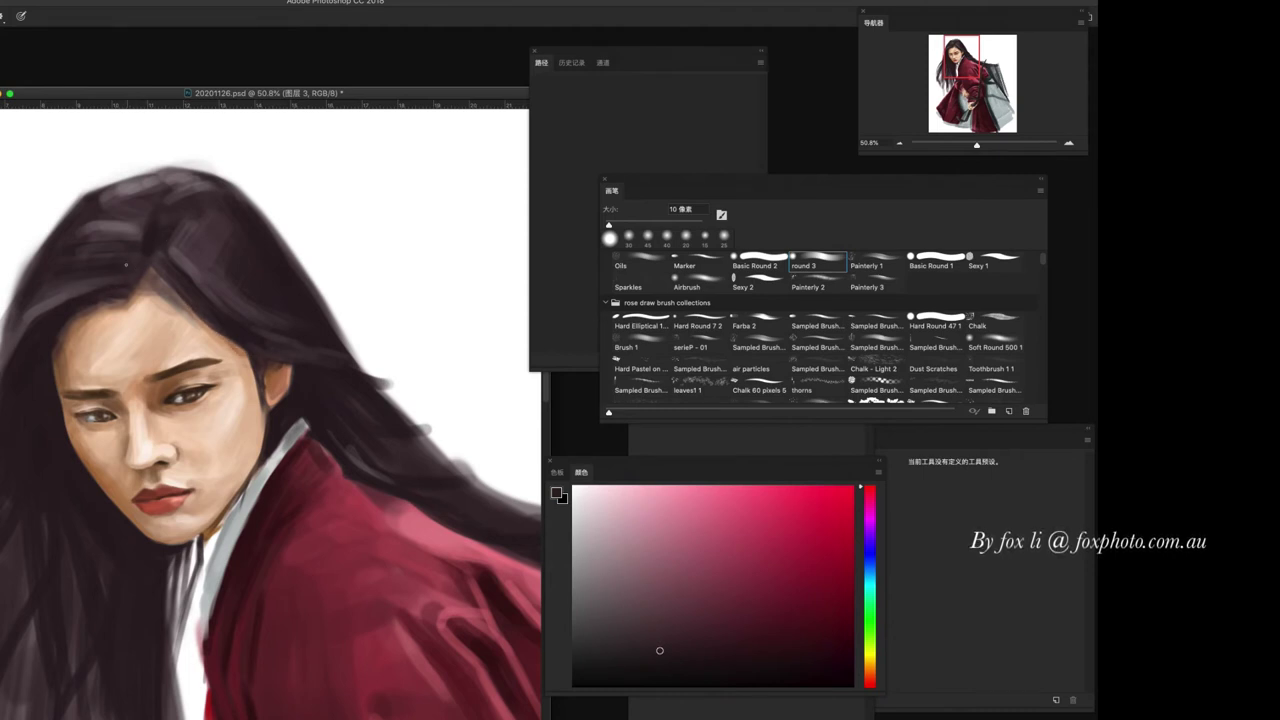
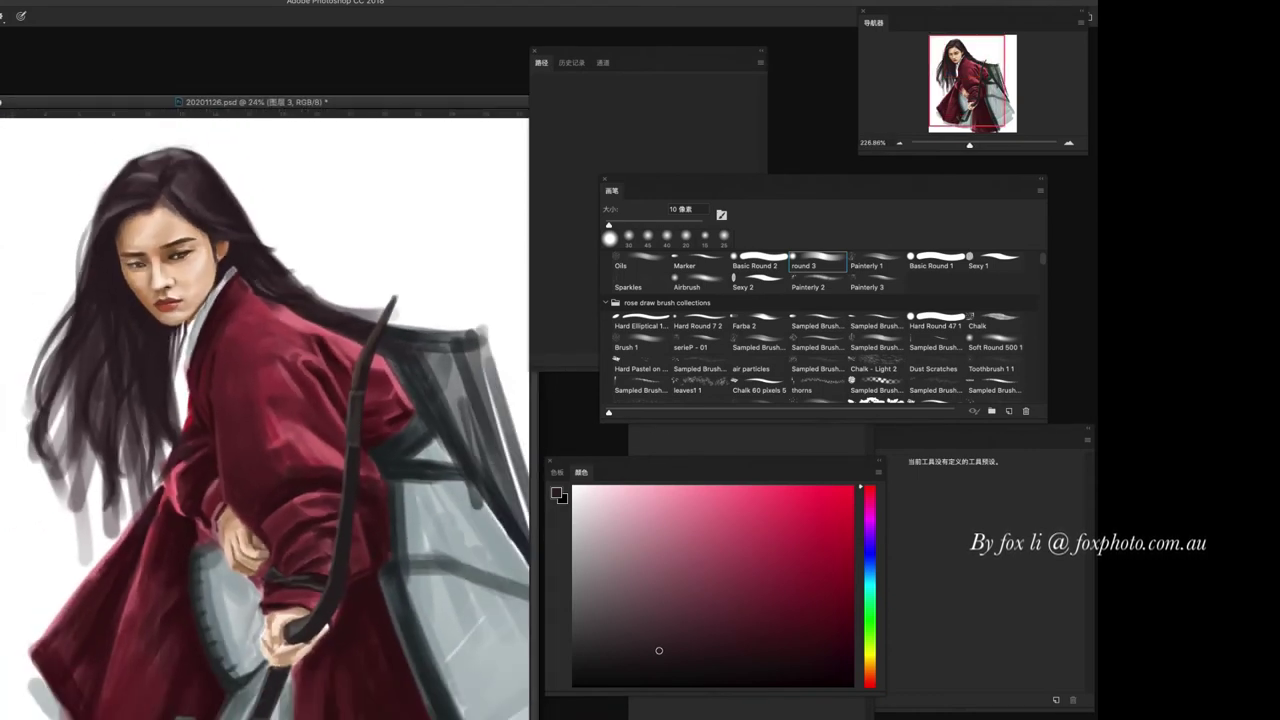
- Sample an orange-brown hair colour and paint a small dark stroke beside the face
key(bracketright)
key(bracketright)
key(bracketright)
alt+click(274, 284)
alt+click(275, 284)
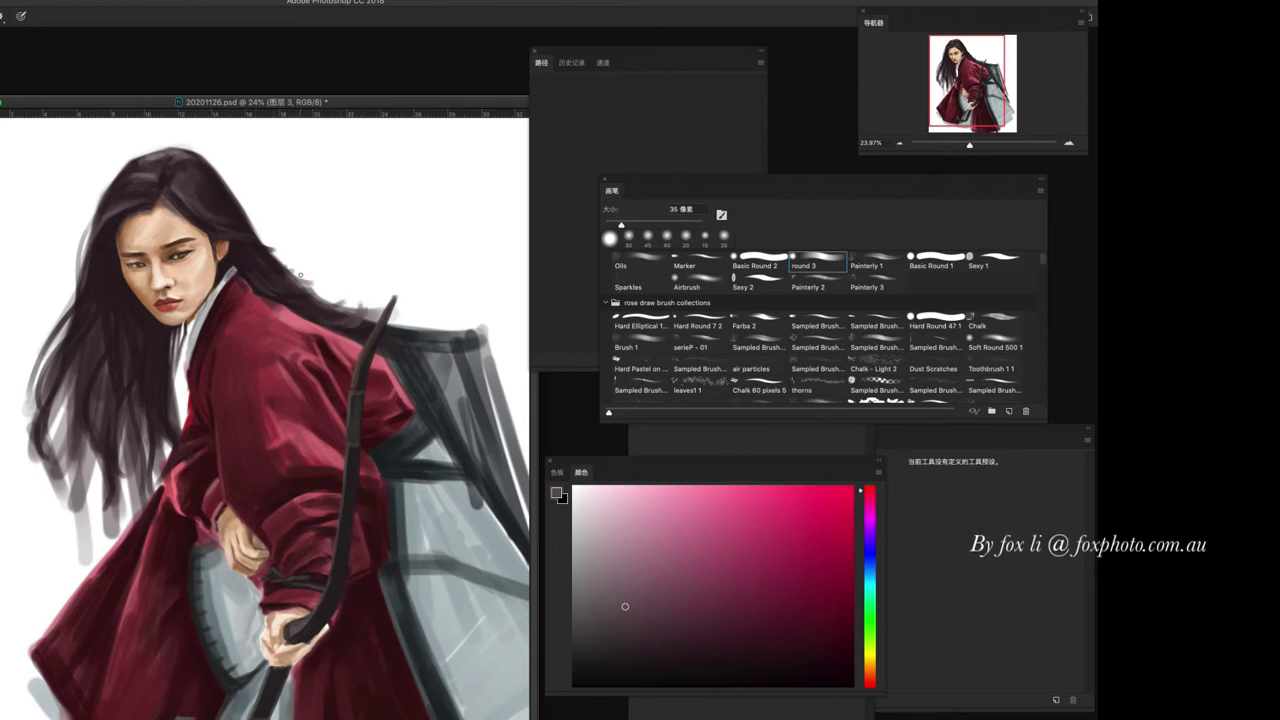
alt+click(255, 237)
alt+click(260, 229)
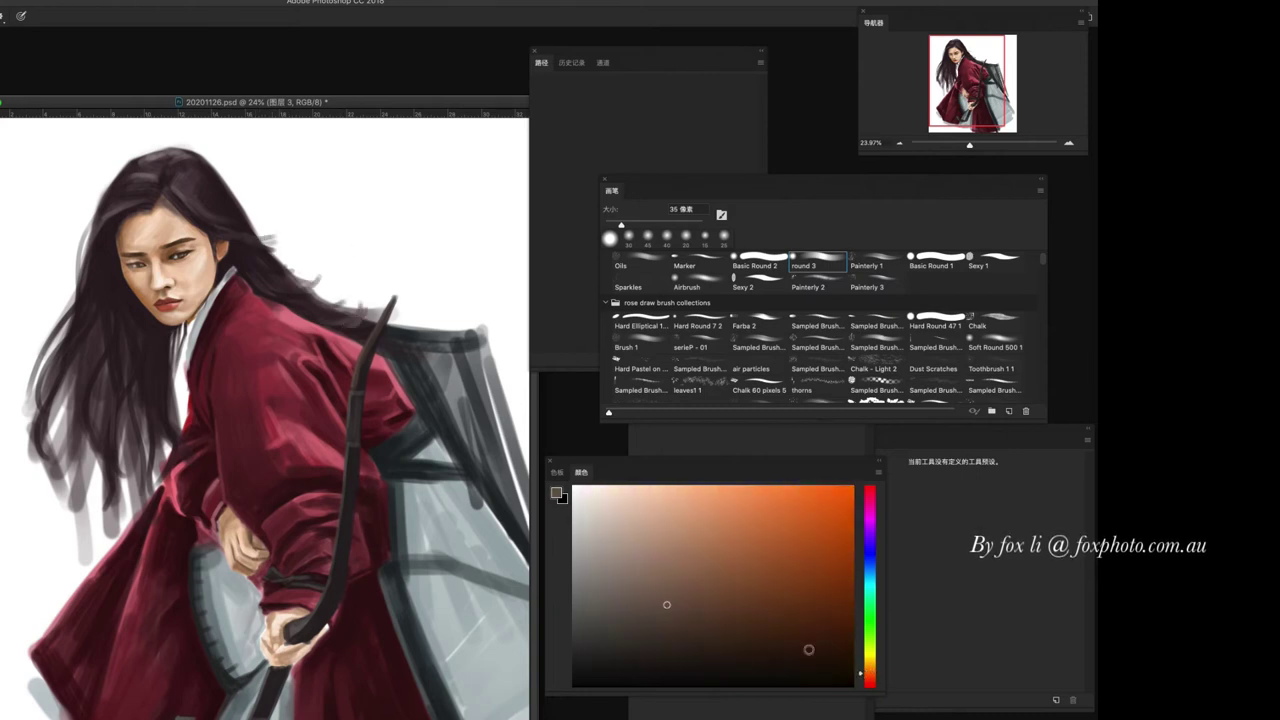
drag(260, 229, 266, 245)
- With a 25 px brush and darker brown, paint dark strokes down the left hair strands
key(bracketleft)
alt+click(356, 316)
key(bracketright)
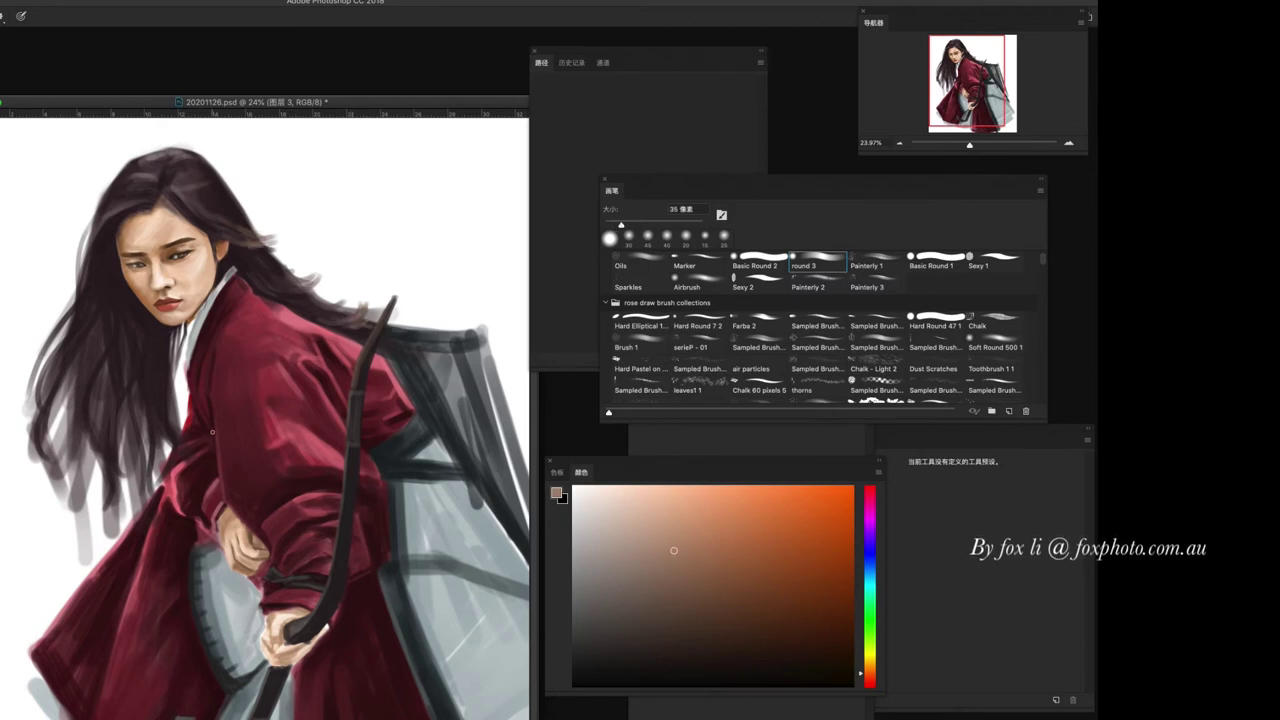
scroll(211, 432, up, 2)
key(bracketleft)
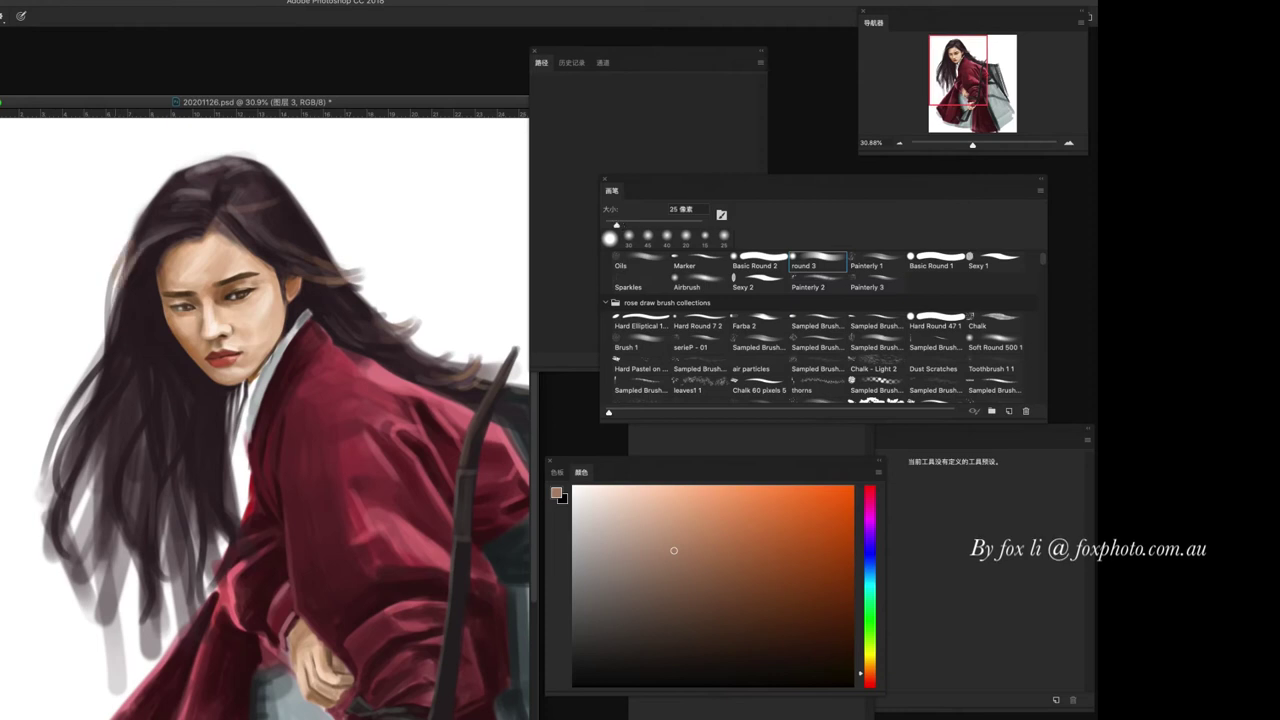
alt+click(111, 337)
drag(100, 350, 56, 470)
- Darken the lower-left hair strands, enlarging the brush to 50 px
scroll(56, 470, down, 2)
drag(66, 370, 70, 480)
drag(30, 396, 30, 440)
mouse_move(36, 334)
mouse_down()
mouse_move(30, 452)
mouse_move(70, 500)
mouse_up()
key(bracketright)
drag(98, 426, 84, 500)
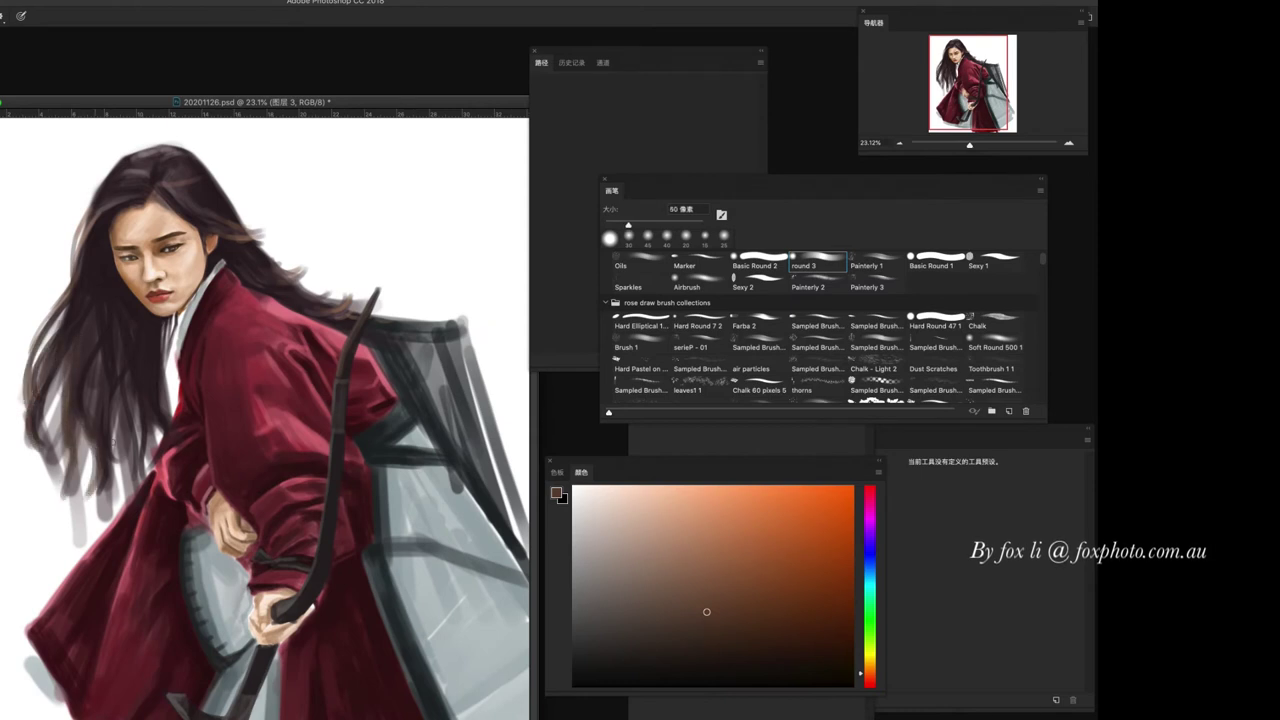
- Paint dark crimson strokes over the lower-left hair
alt+click(100, 346)
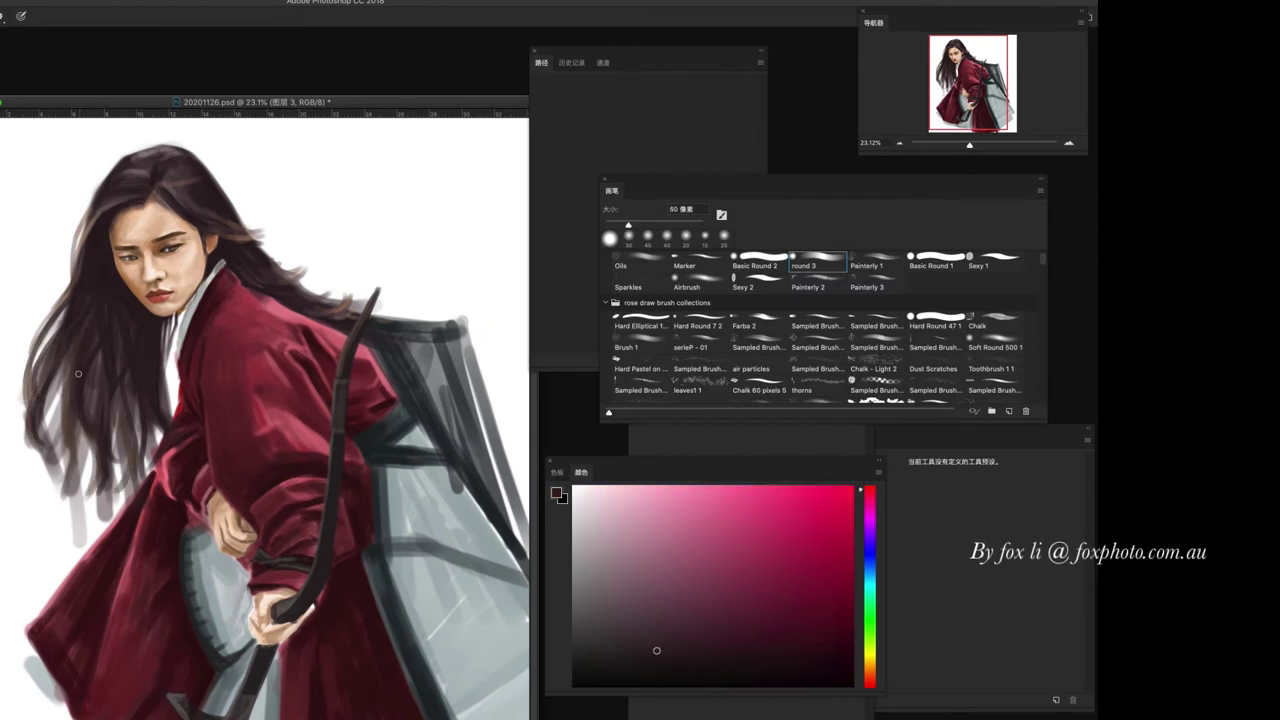
drag(78, 374, 60, 510)
drag(120, 350, 132, 418)
mouse_move(114, 306)
mouse_down()
mouse_move(92, 418)
mouse_move(112, 490)
mouse_up()
drag(104, 468, 76, 494)
drag(96, 438, 90, 486)
drag(98, 472, 74, 492)
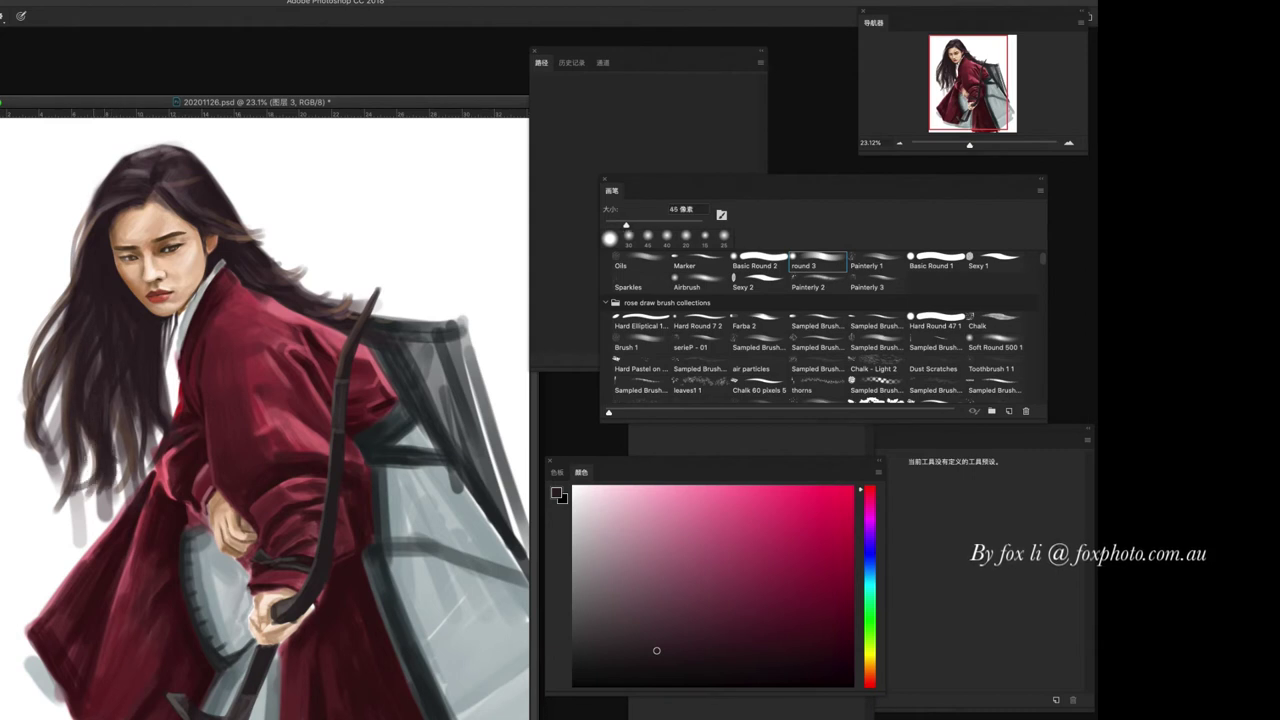
drag(62, 420, 50, 494)
- Sample reddish-brown and dark crimson tones and add more dark strokes on the left hair
alt+click(62, 412)
drag(72, 376, 54, 450)
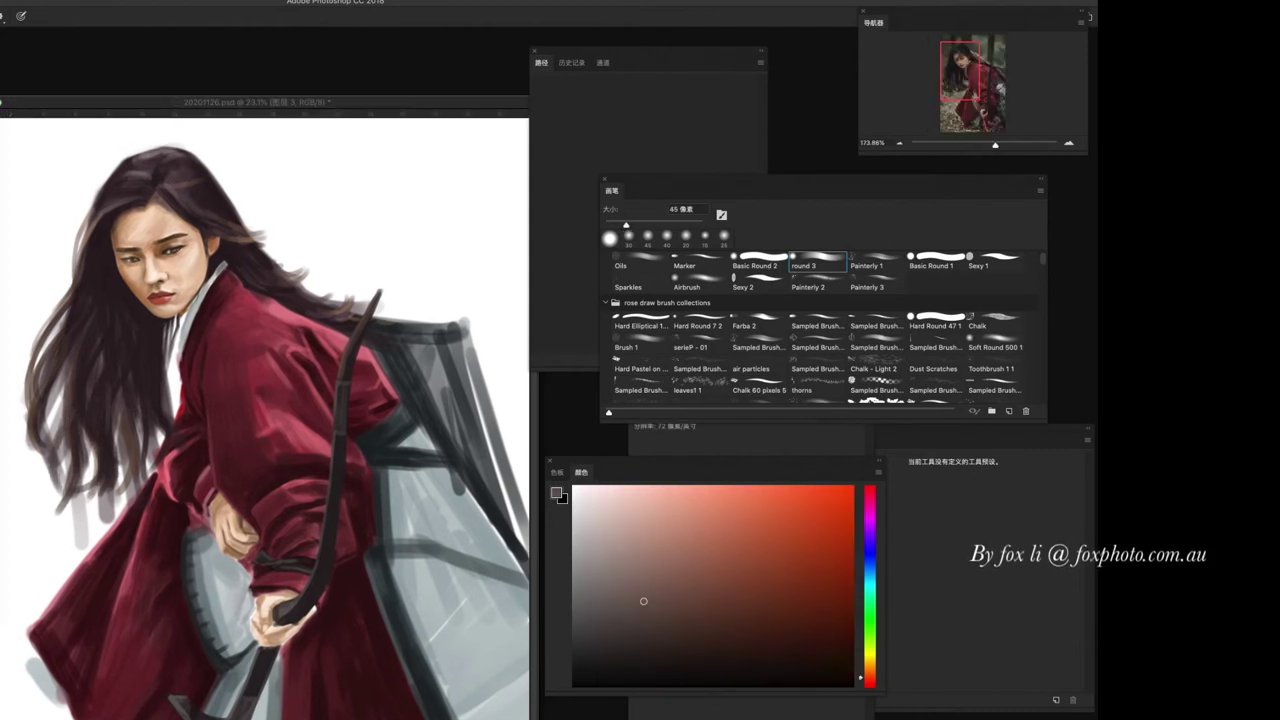
drag(76, 352, 58, 424)
alt+click(74, 350)
drag(76, 350, 36, 478)
- Refine the left hair with 25 px then 20 px brushes, adding fine strands around the face
key(bracketleft)
key(bracketleft)
drag(50, 410, 40, 510)
drag(68, 362, 48, 446)
drag(54, 318, 40, 376)
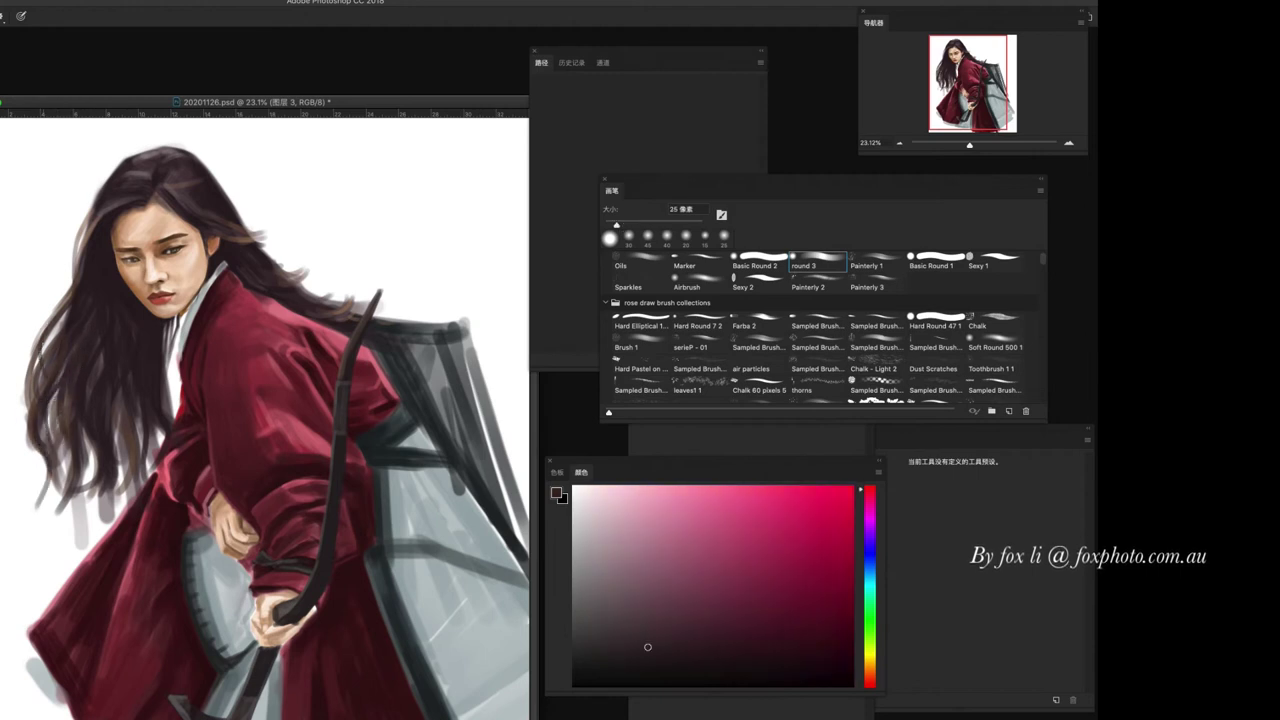
key(bracketleft)
drag(72, 264, 26, 382)
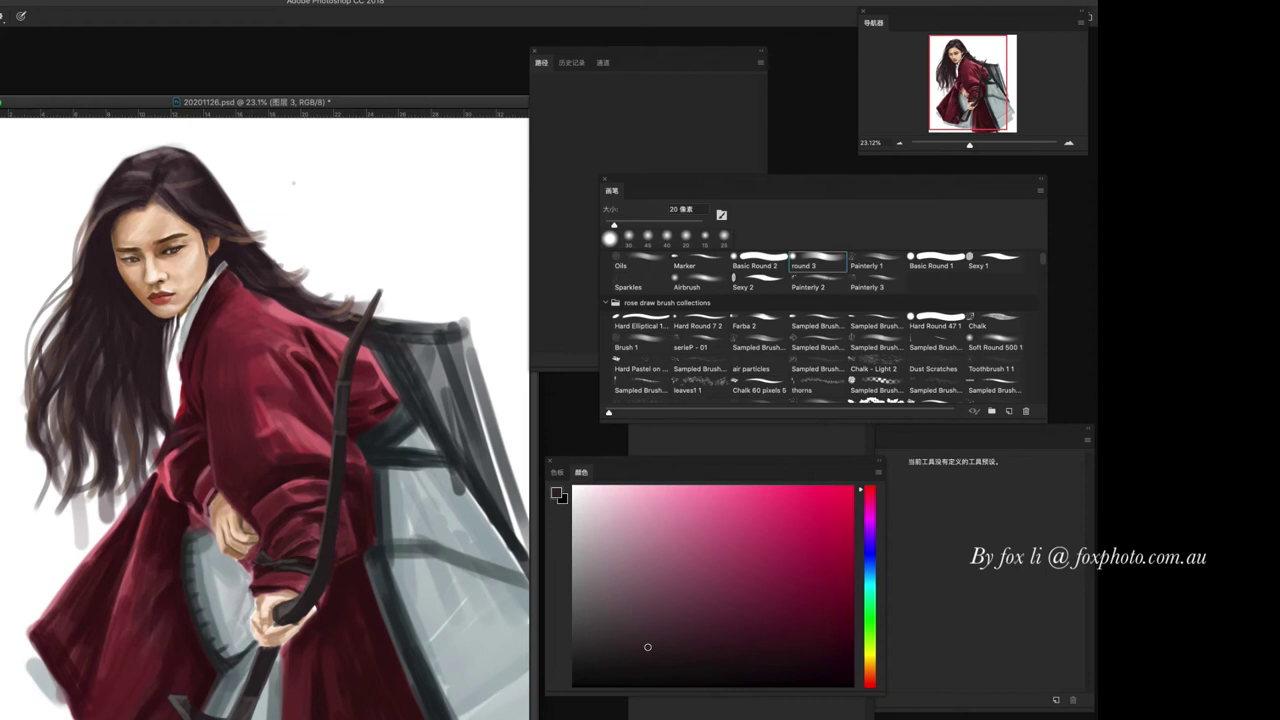
drag(264, 242, 228, 236)
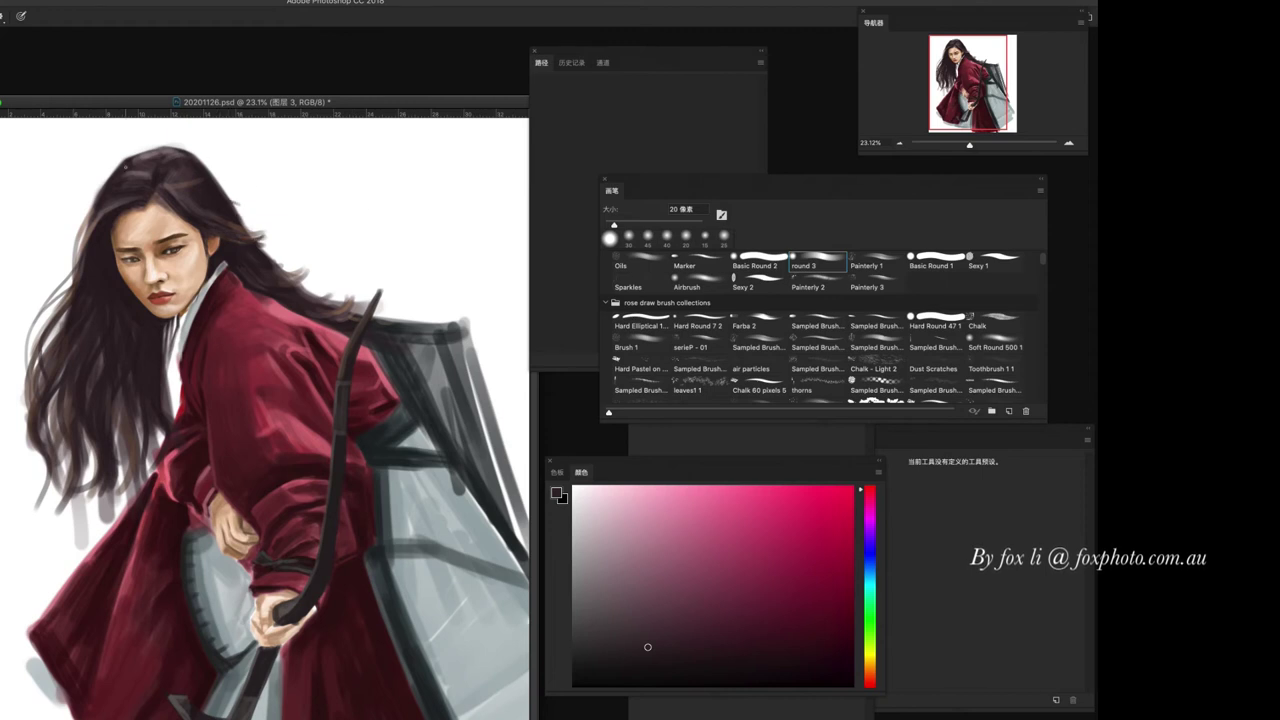
drag(84, 212, 82, 272)
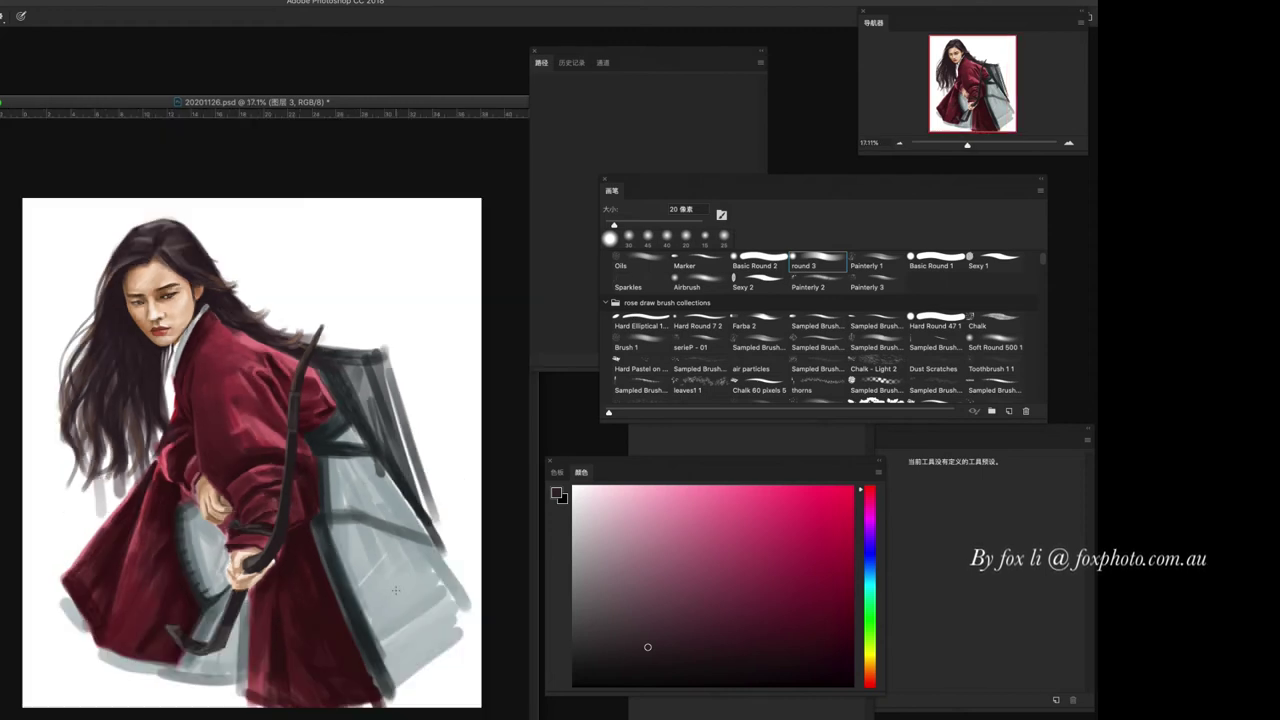
- Switch to layer 图层 1, set a 40 px brush and sample a warm skin tone
scroll(265, 414, up, 1)
scroll(212, 463, up, 1)
scroll(212, 463, up, 1)
scroll(212, 463, up, 1)
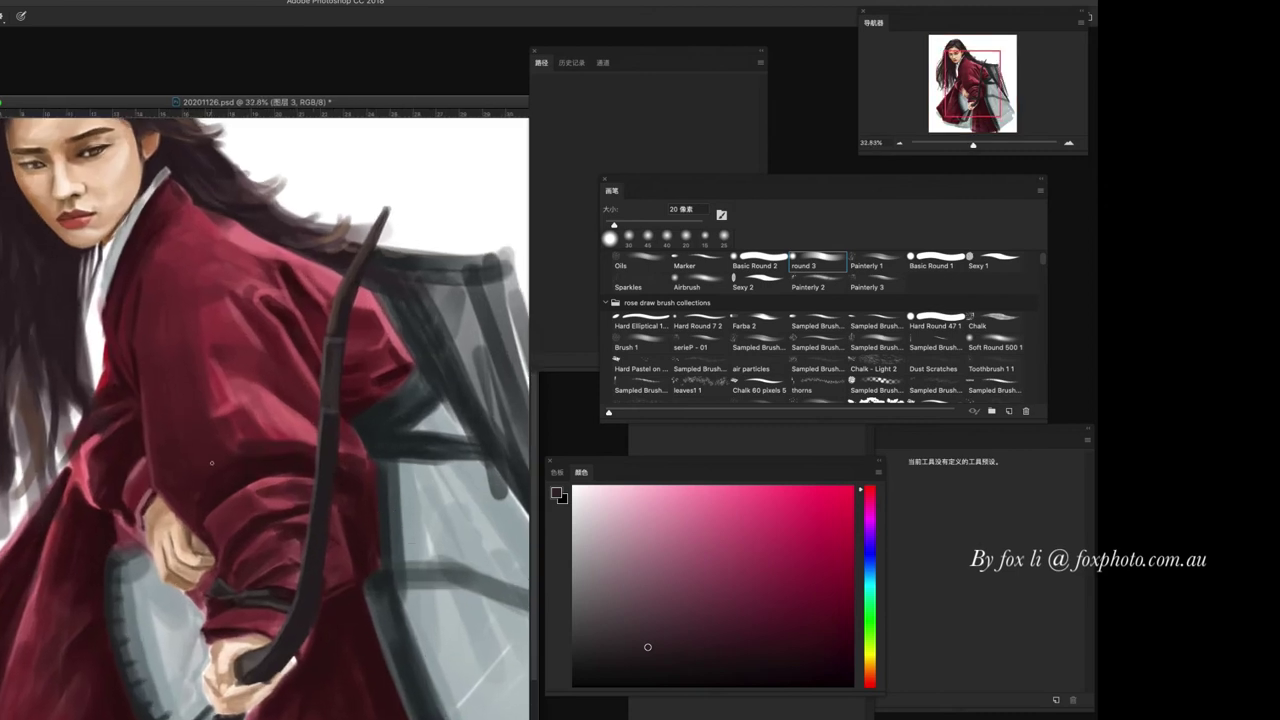
ctrl+click(110, 185)
key(bracketright)
key(bracketright)
alt+click(112, 187)
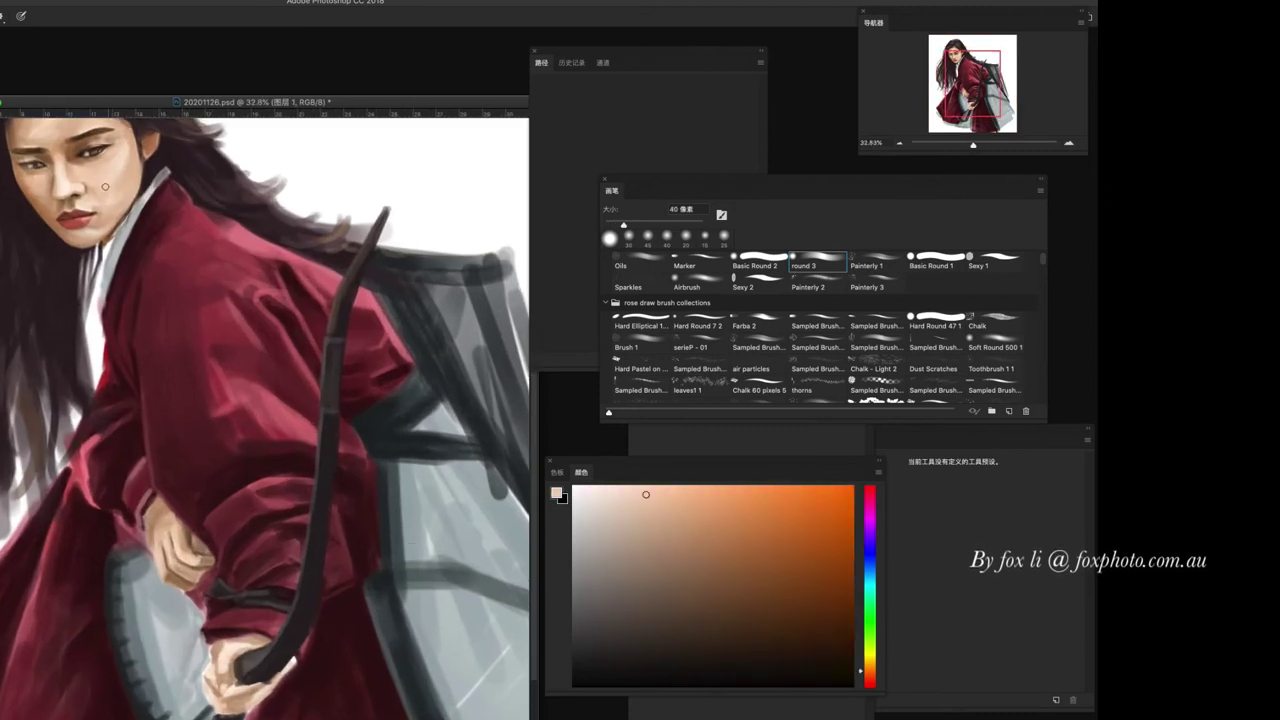
alt+click(106, 198)
alt+click(106, 200)
alt+click(118, 205)
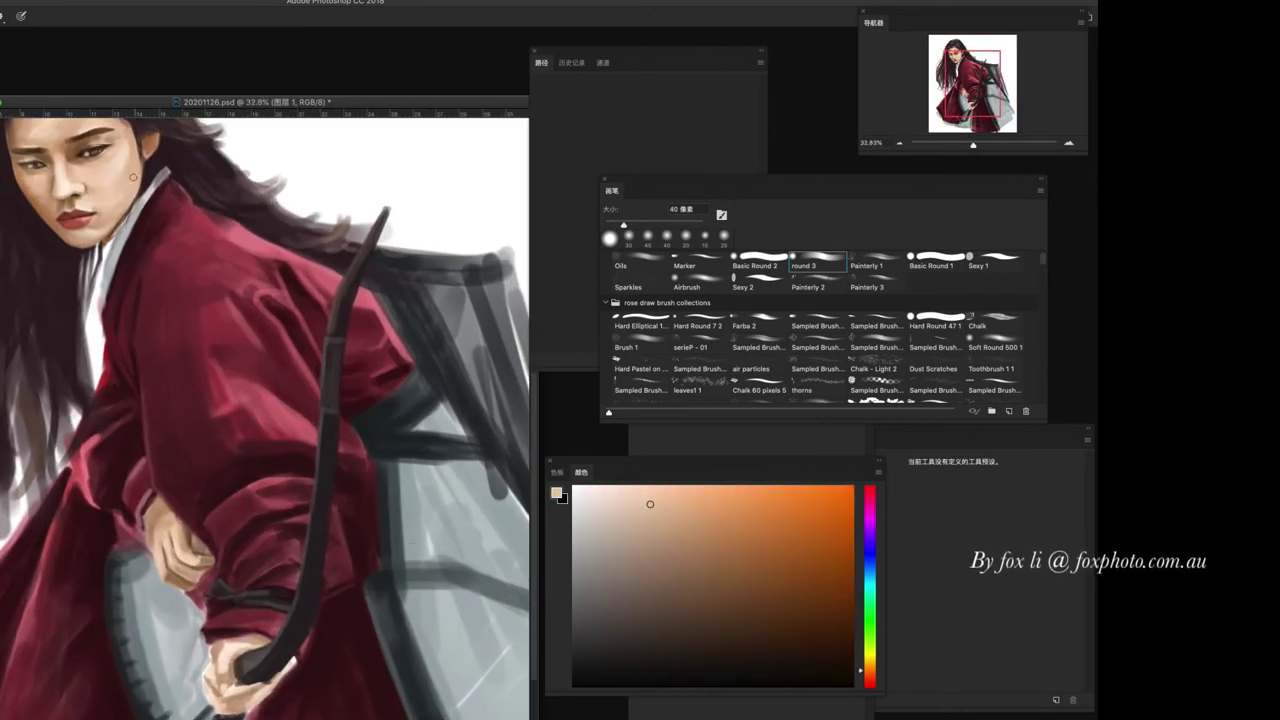
- Raise the document window and tune a dark red paint colour in the Color panel
scroll(290, 581, down, 1)
scroll(290, 581, down, 1)
scroll(290, 581, down, 1)
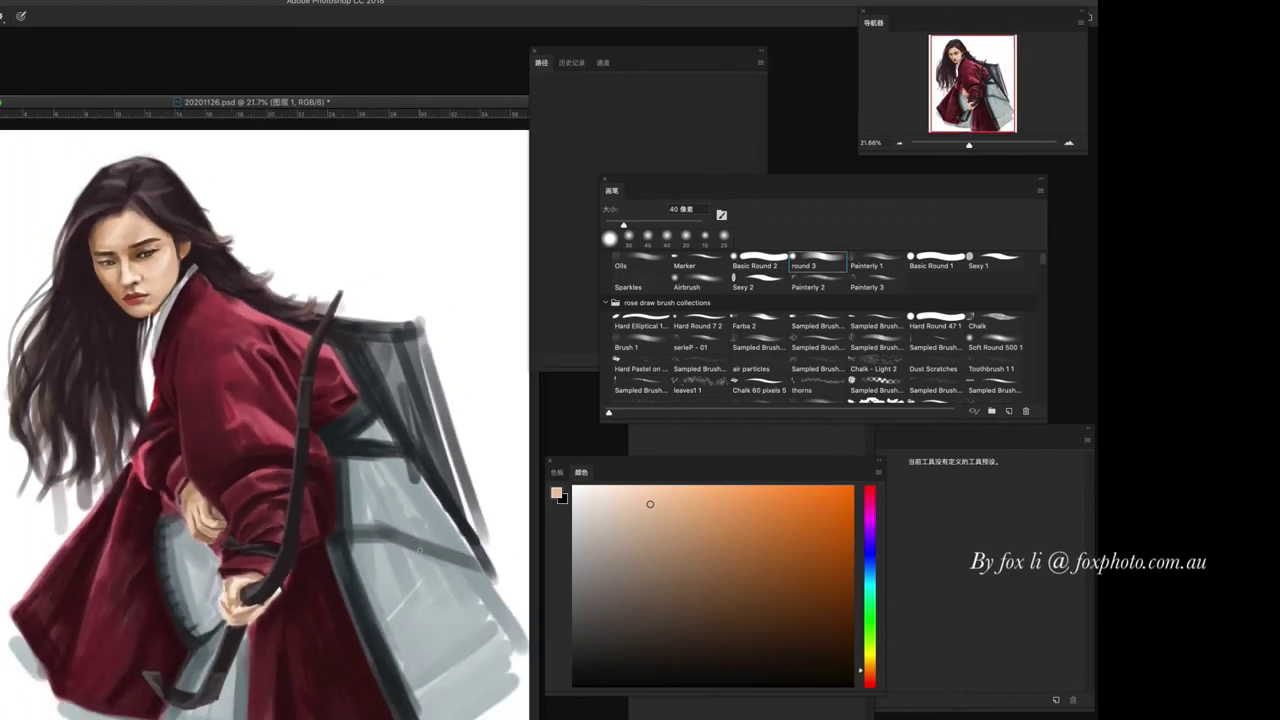
drag(323, 99, 325, 45)
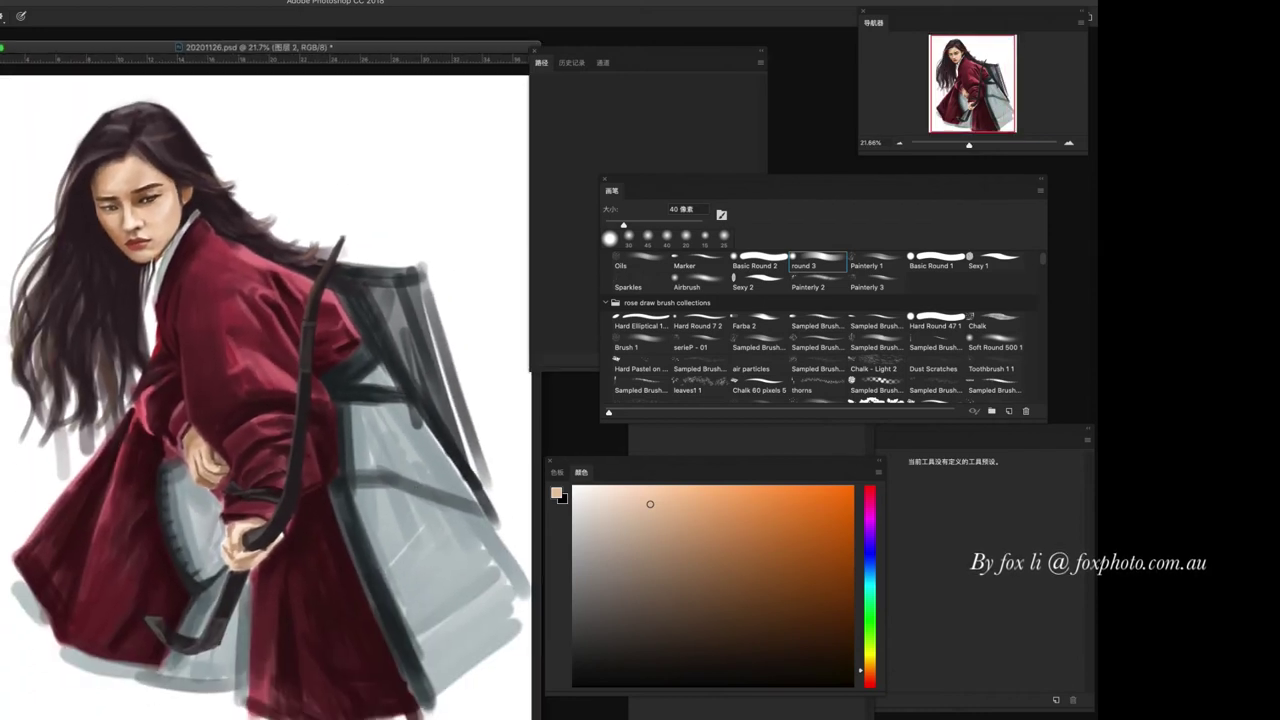
alt+click(328, 313)
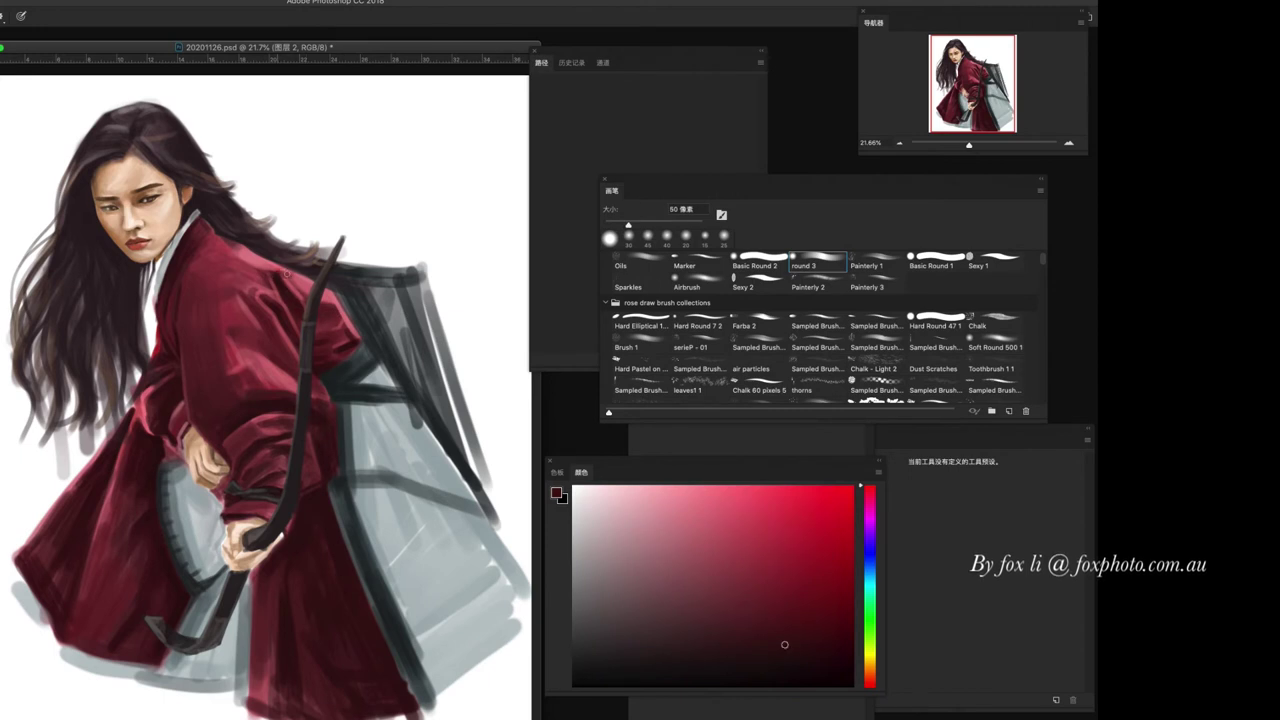
alt+click(284, 292)
alt+click(266, 335)
alt+click(254, 323)
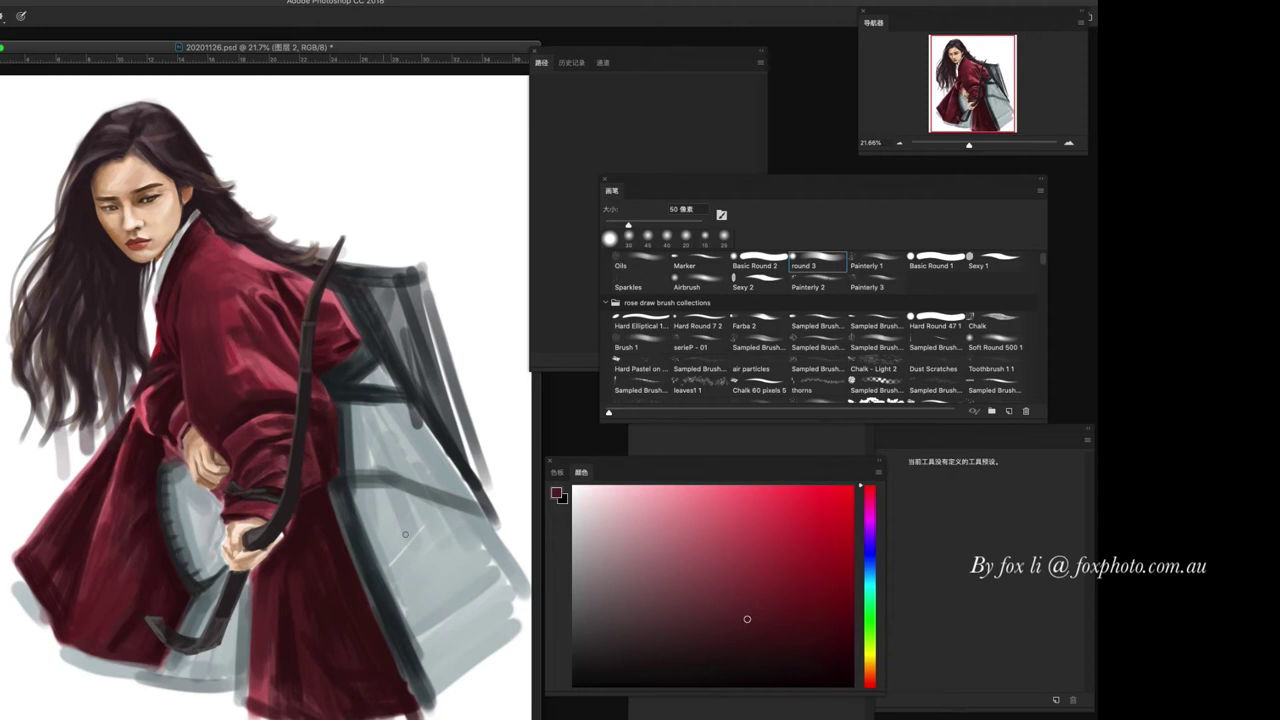
alt+click(262, 404)
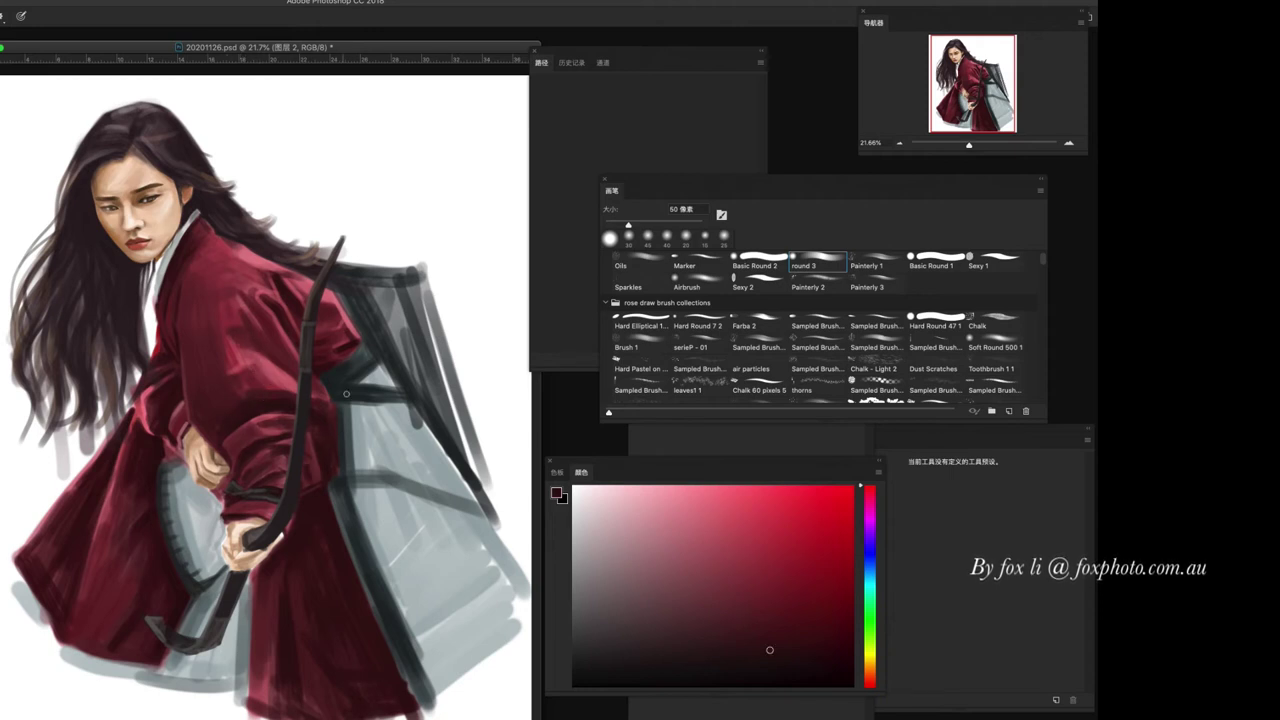
alt+click(336, 442)
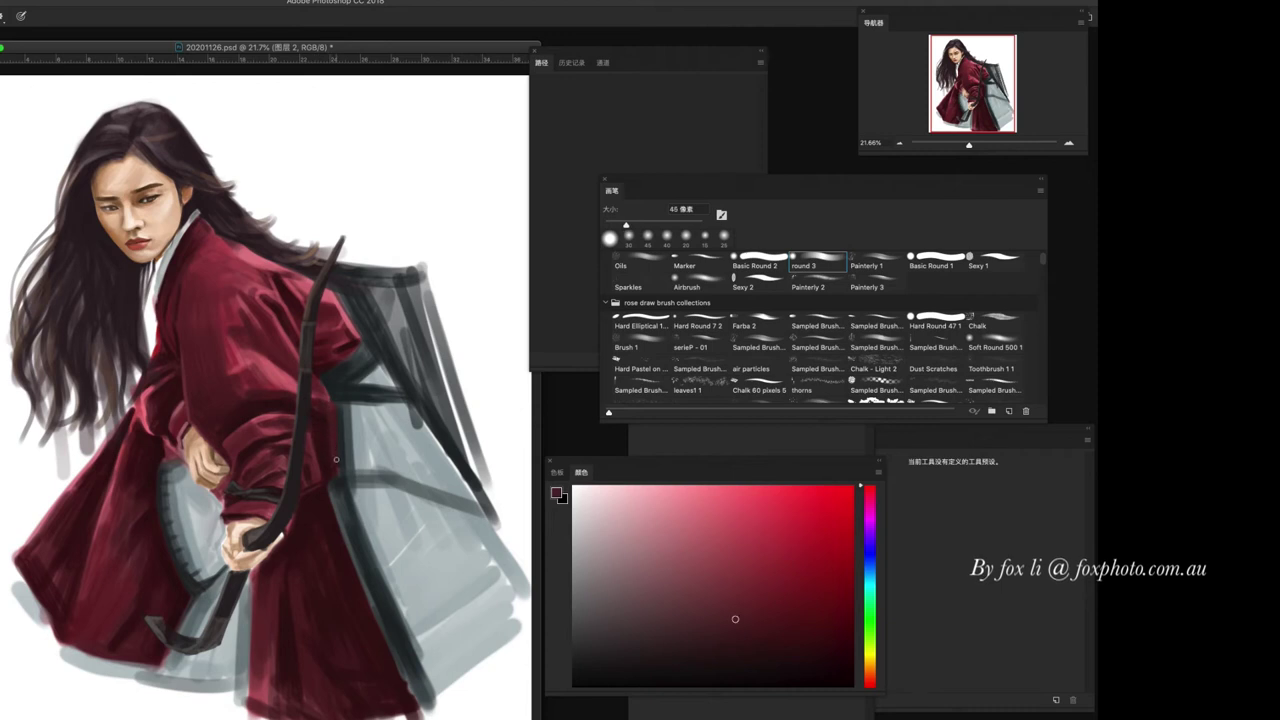
alt+click(331, 398)
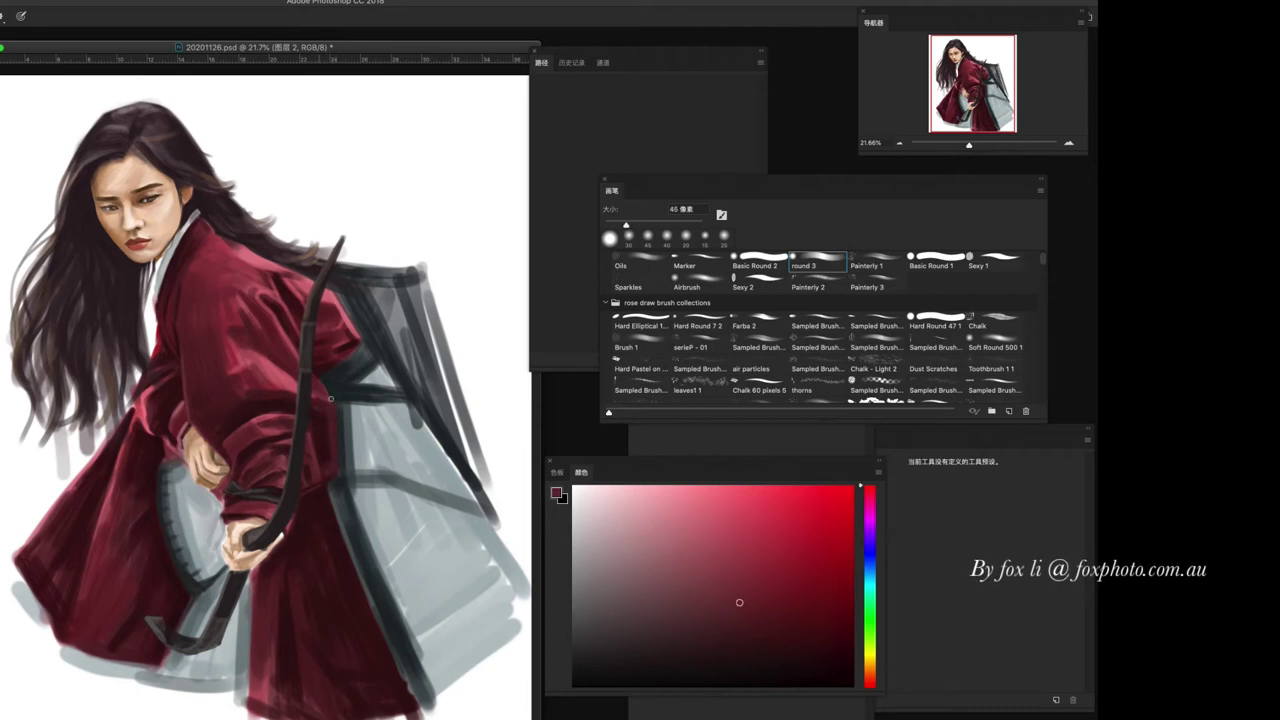
- Darken the paint colour and resize the brush from 90 px to 60 px
key(bracketright)
key(bracketright)
key(bracketright)
alt+click(313, 543)
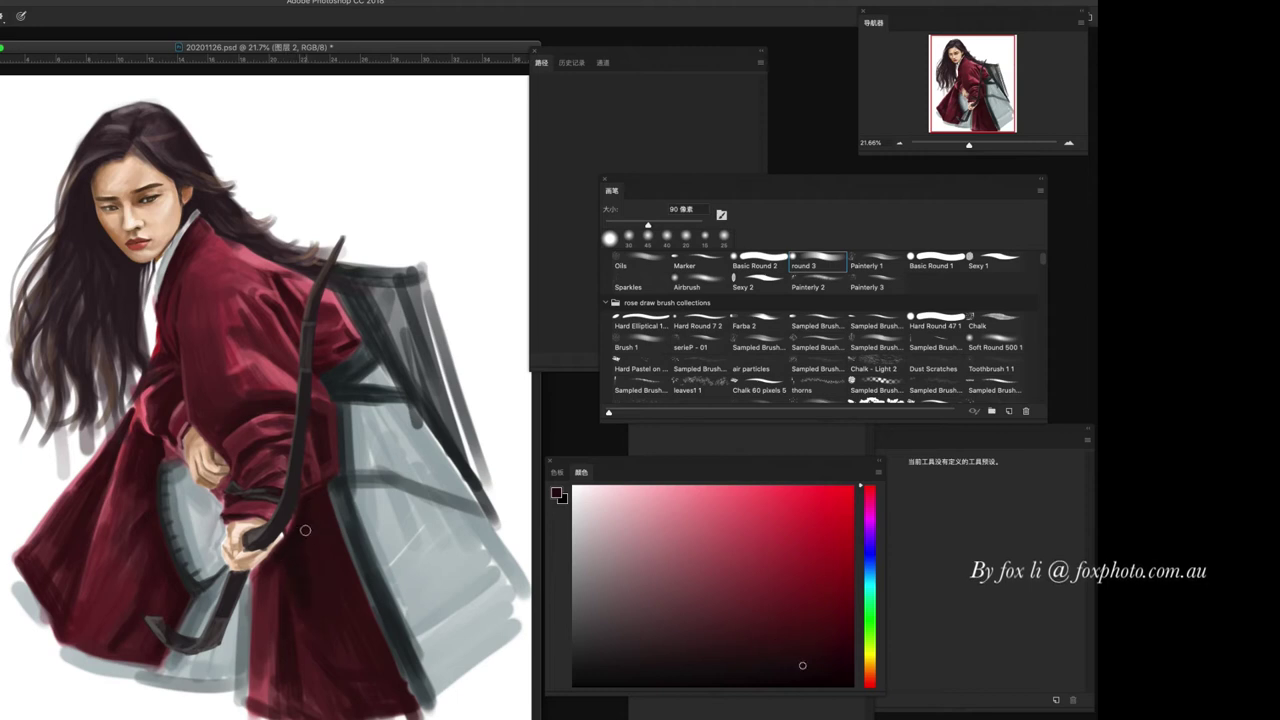
key(bracketleft)
key(bracketleft)
key(bracketleft)
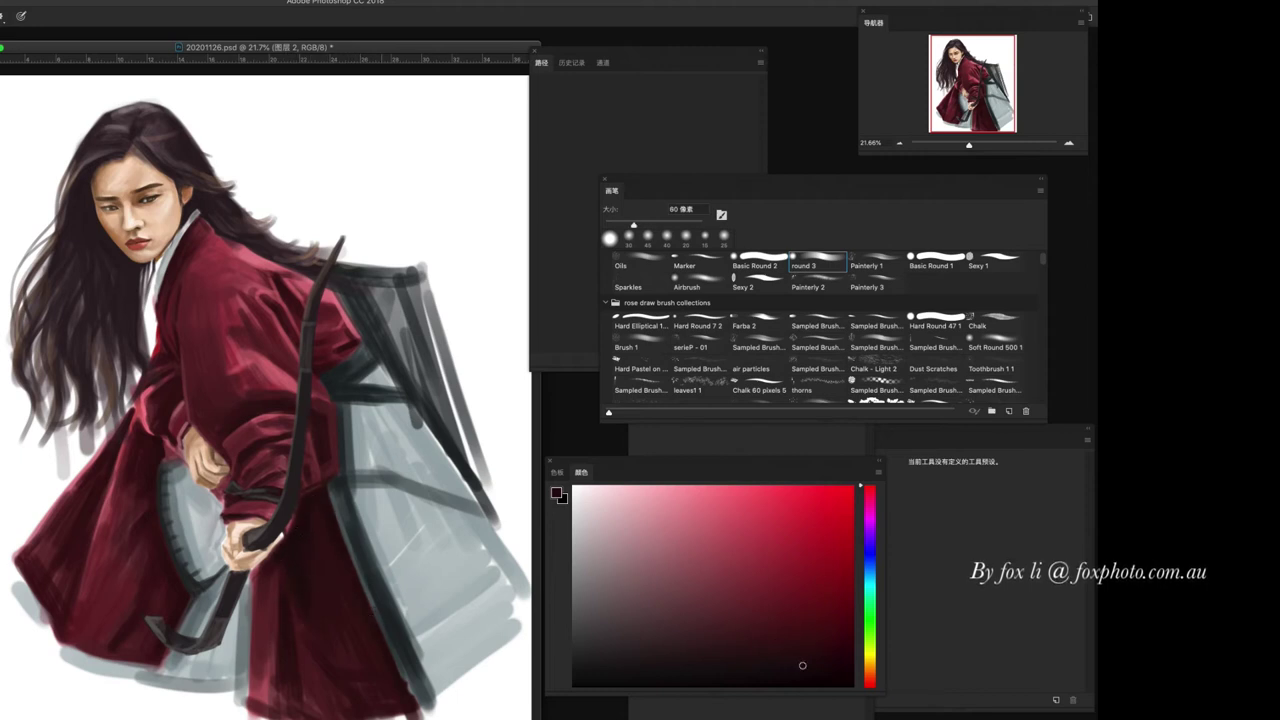
scroll(408, 530, up, 2)
scroll(404, 532, up, 2)
scroll(400, 535, up, 2)
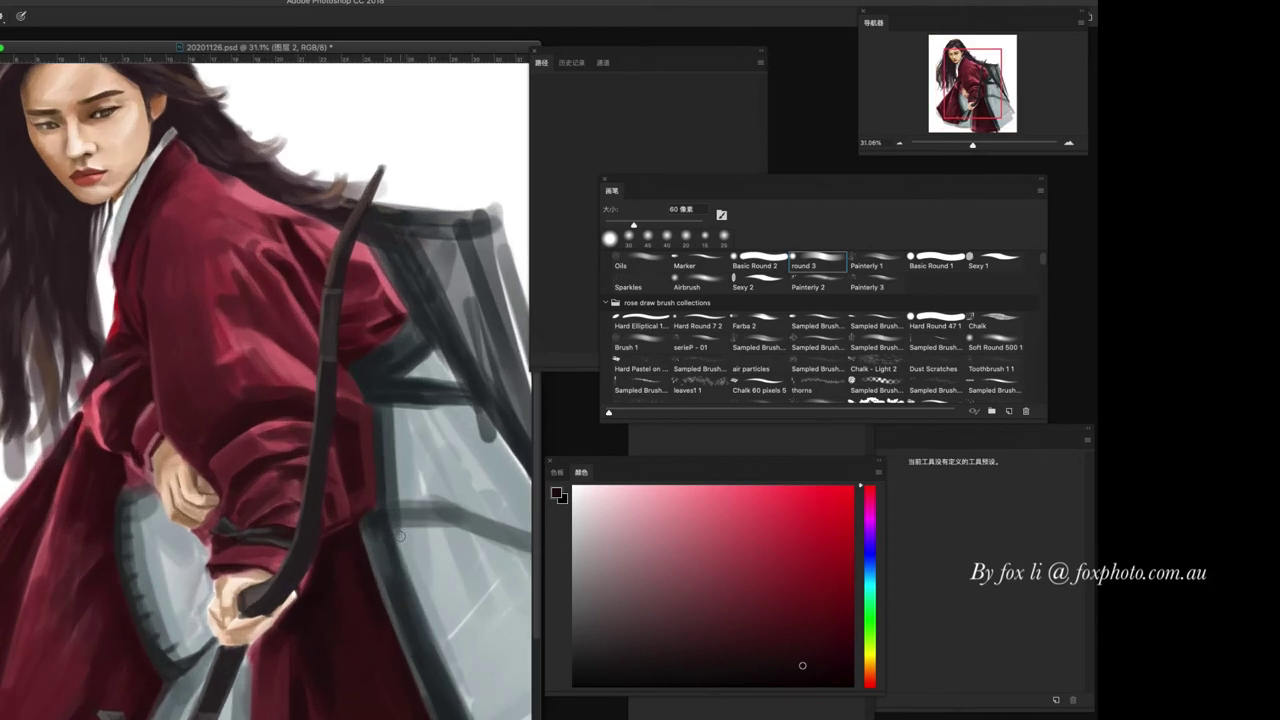
scroll(400, 536, up, 1)
scroll(187, 349, up, 2)
- Paint dark muted pink shading on the robe below the neck with a 25 px brush, then sample orange-brown
key(bracketleft)
key(bracketleft)
alt+click(10, 406)
drag(140, 358, 148, 505)
key(bracketleft)
alt+click(166, 343)
alt+click(166, 343)
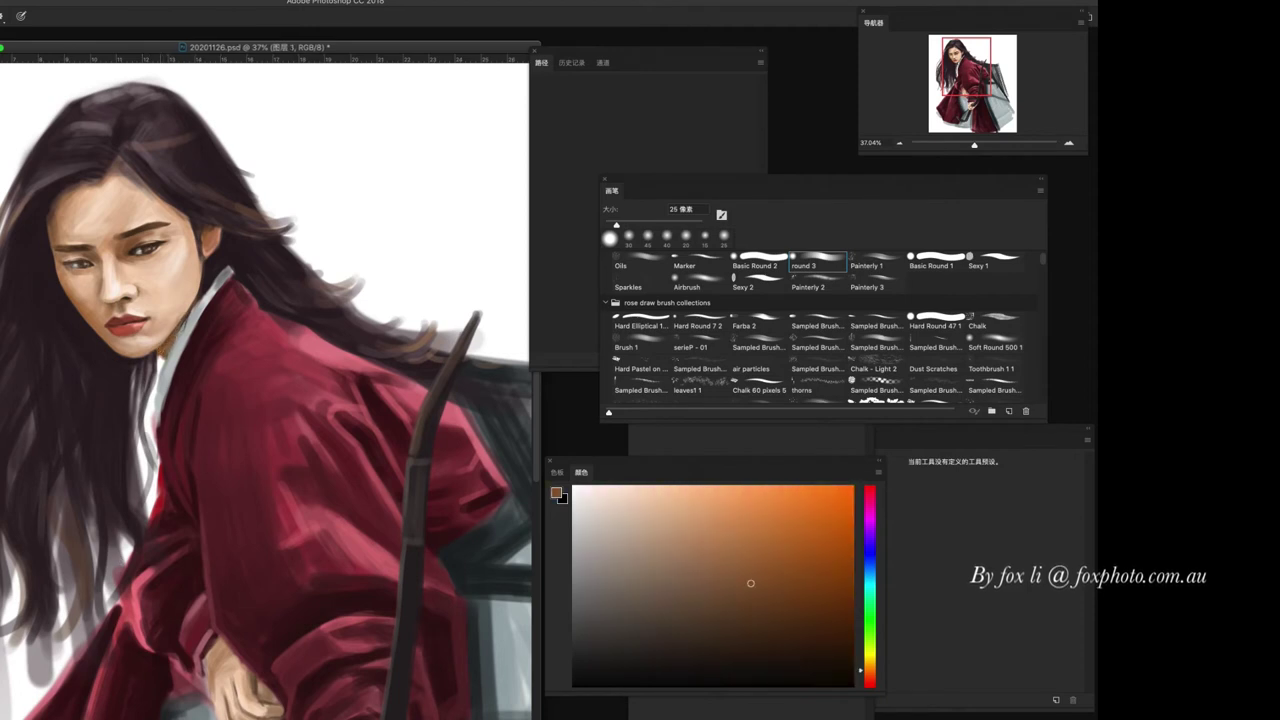
- With the soft Airbrush, darken the white collar's edge along the neck using sampled browns
scroll(58, 330, up, 3)
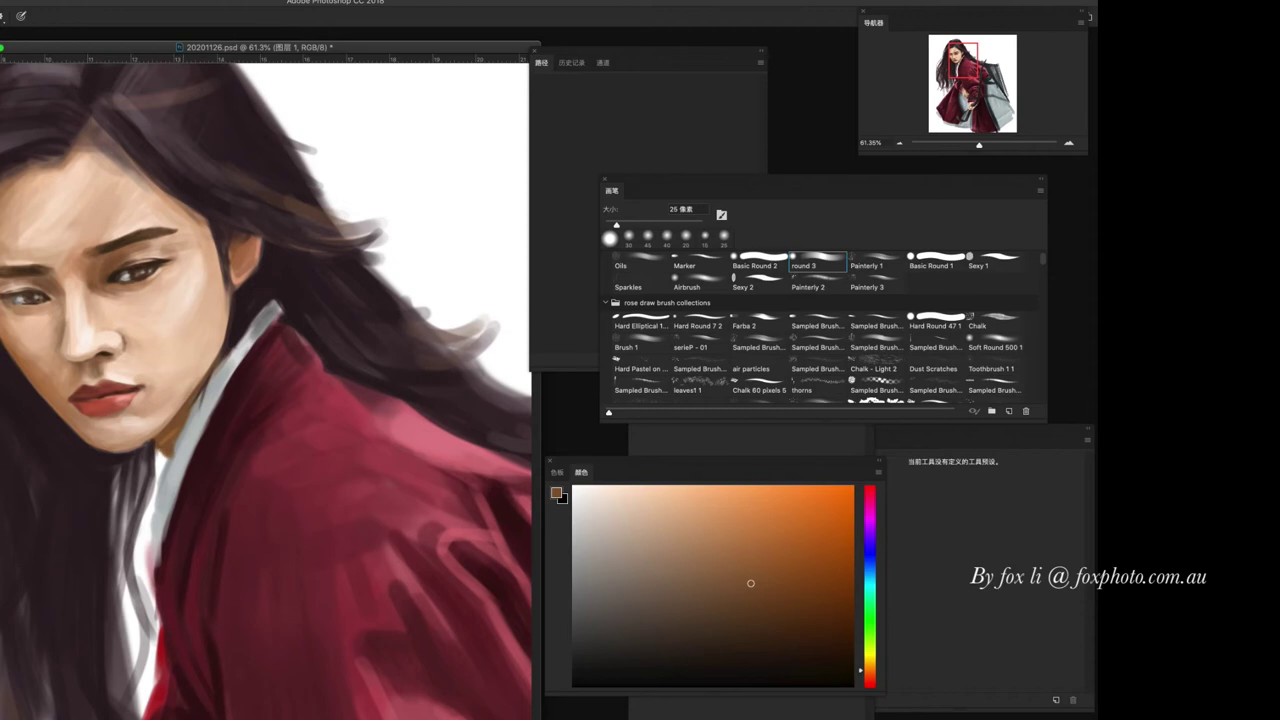
key(period)
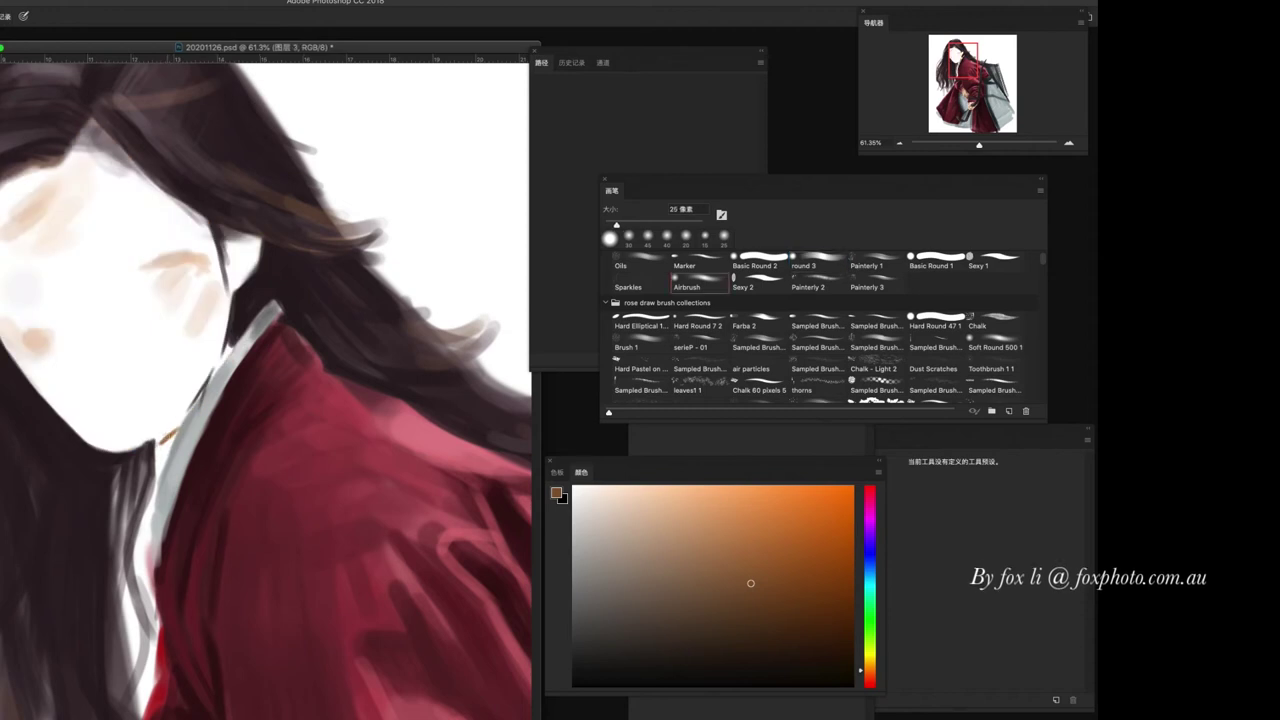
drag(214, 370, 160, 445)
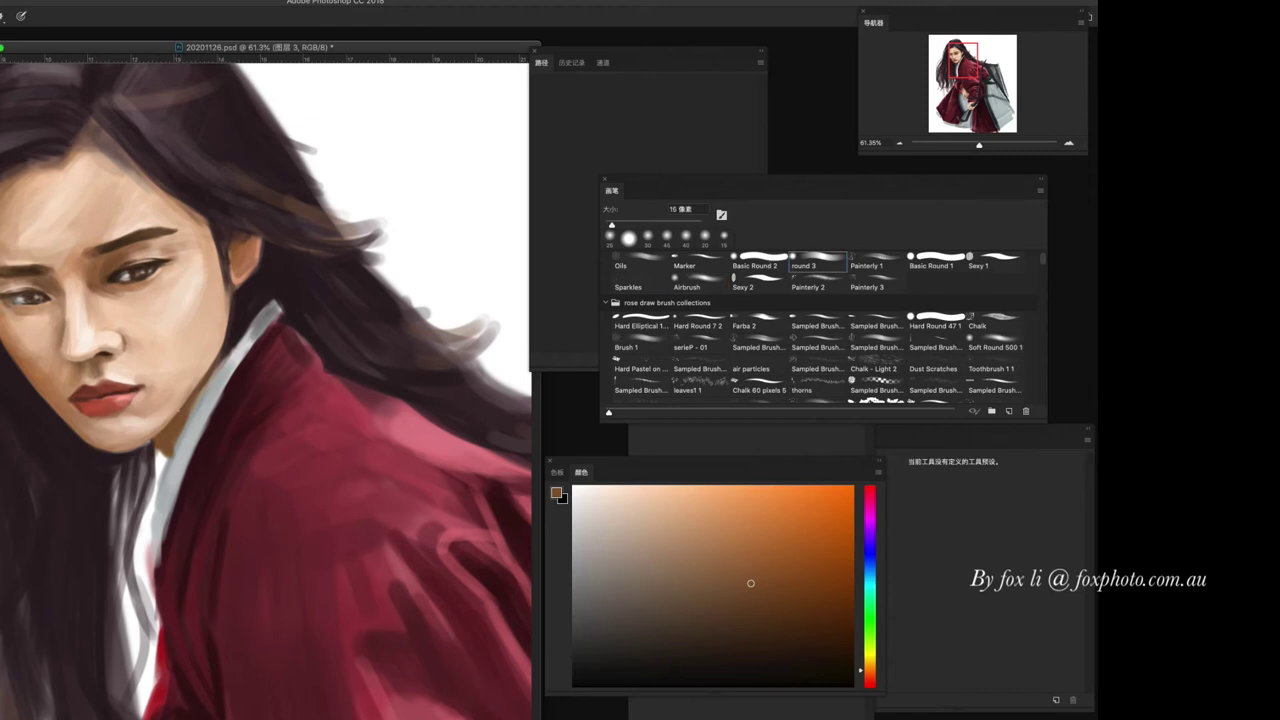
drag(212, 370, 194, 412)
alt+click(175, 419)
key(bracketleft)
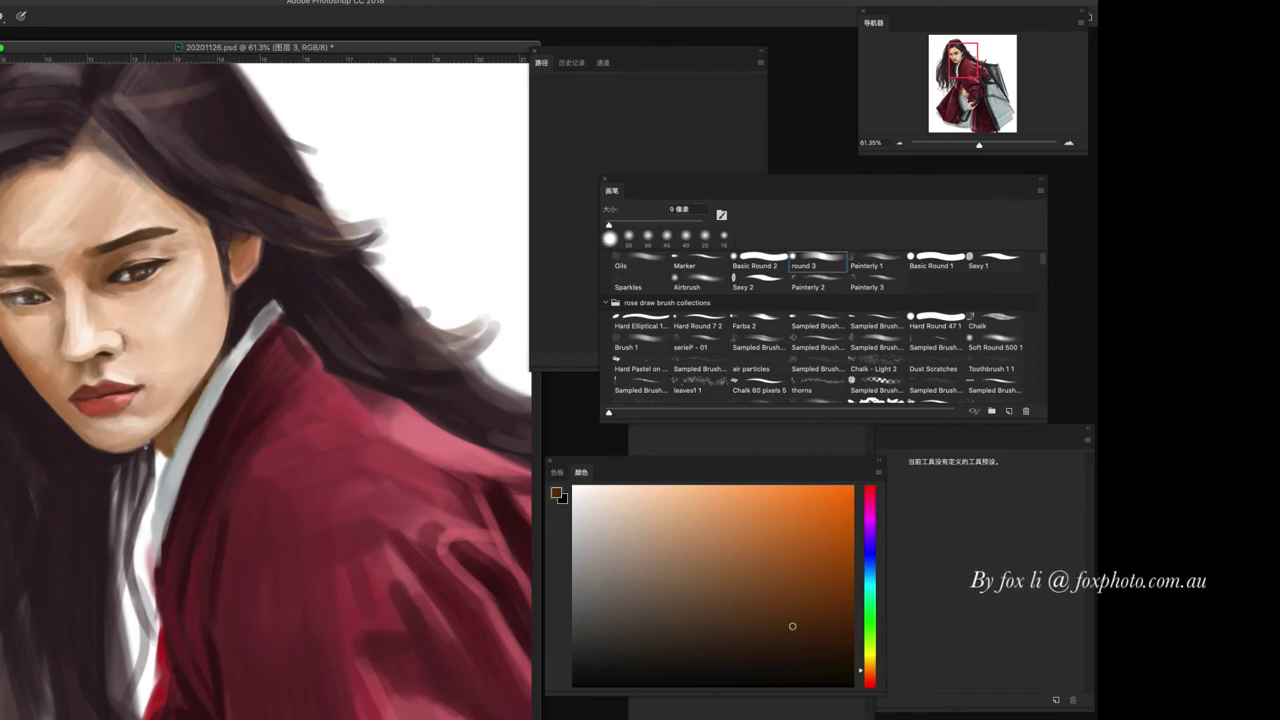
alt+click(190, 407)
key(period)
key(period)
key(period)
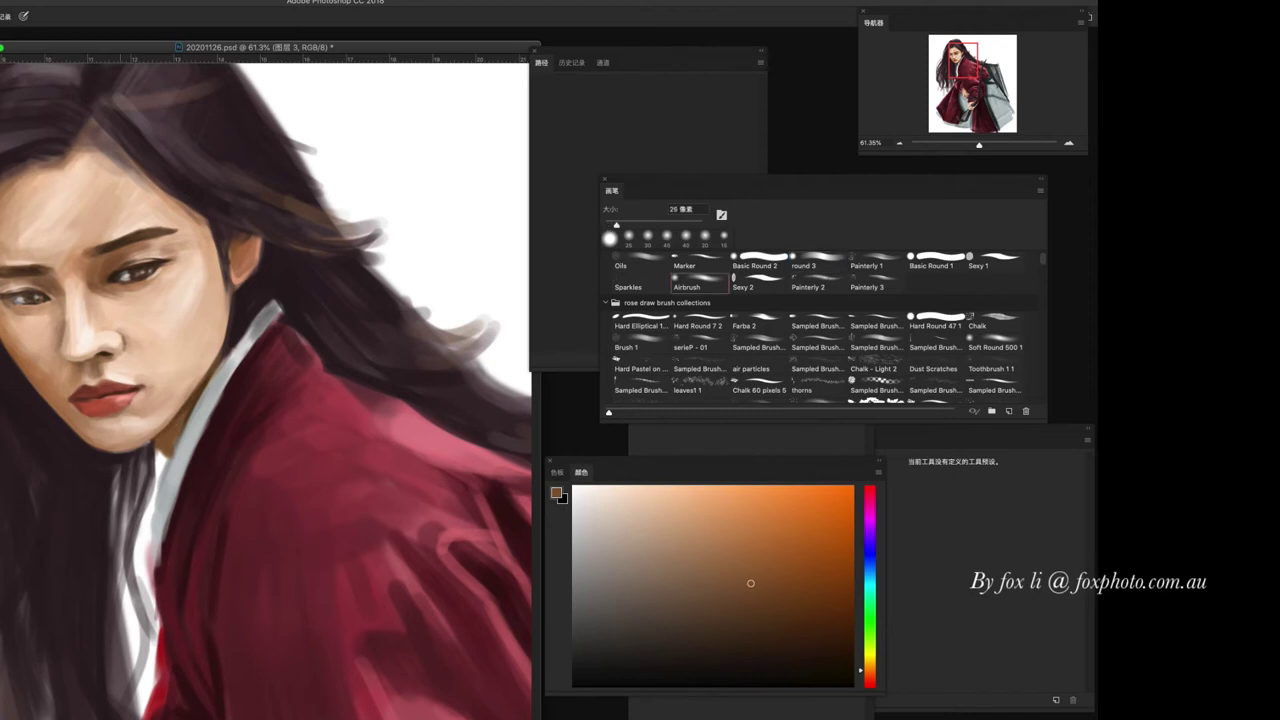
- Switch painting layers and add grey shading and white highlights along the collar
ctrl+click(179, 441)
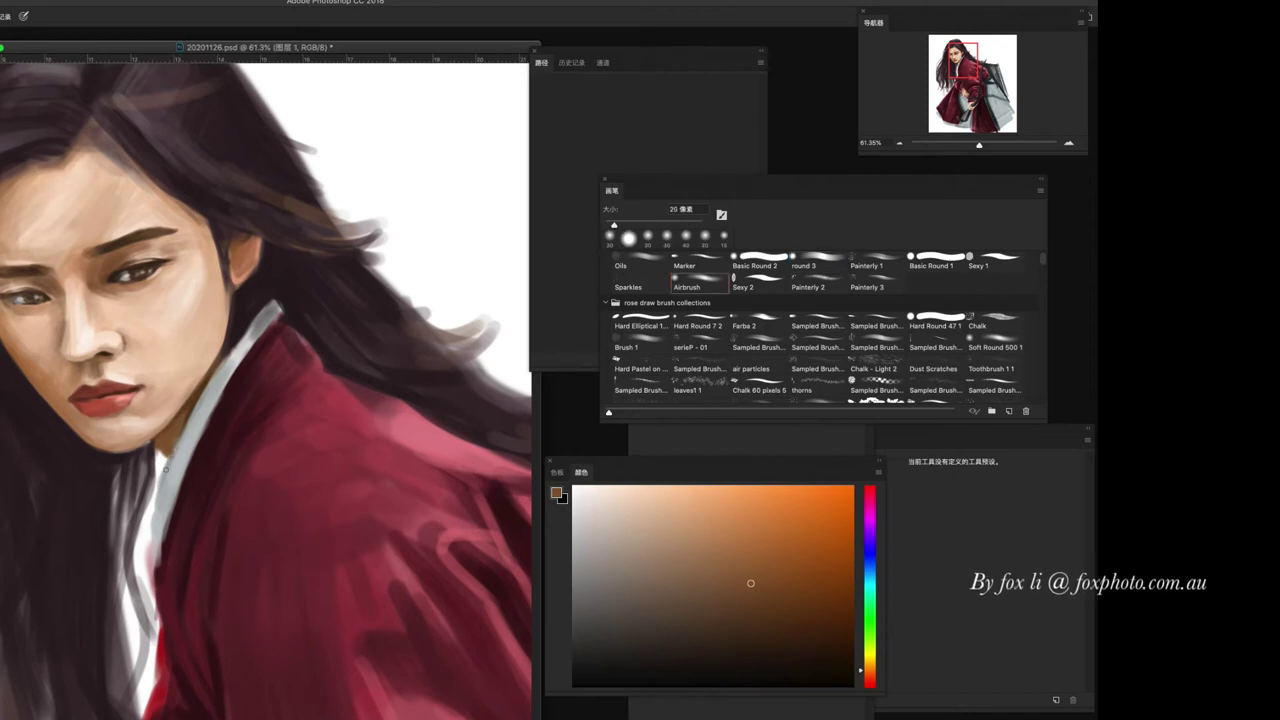
alt+scroll(266, 387, down, 3)
alt+scroll(266, 387, up, 3)
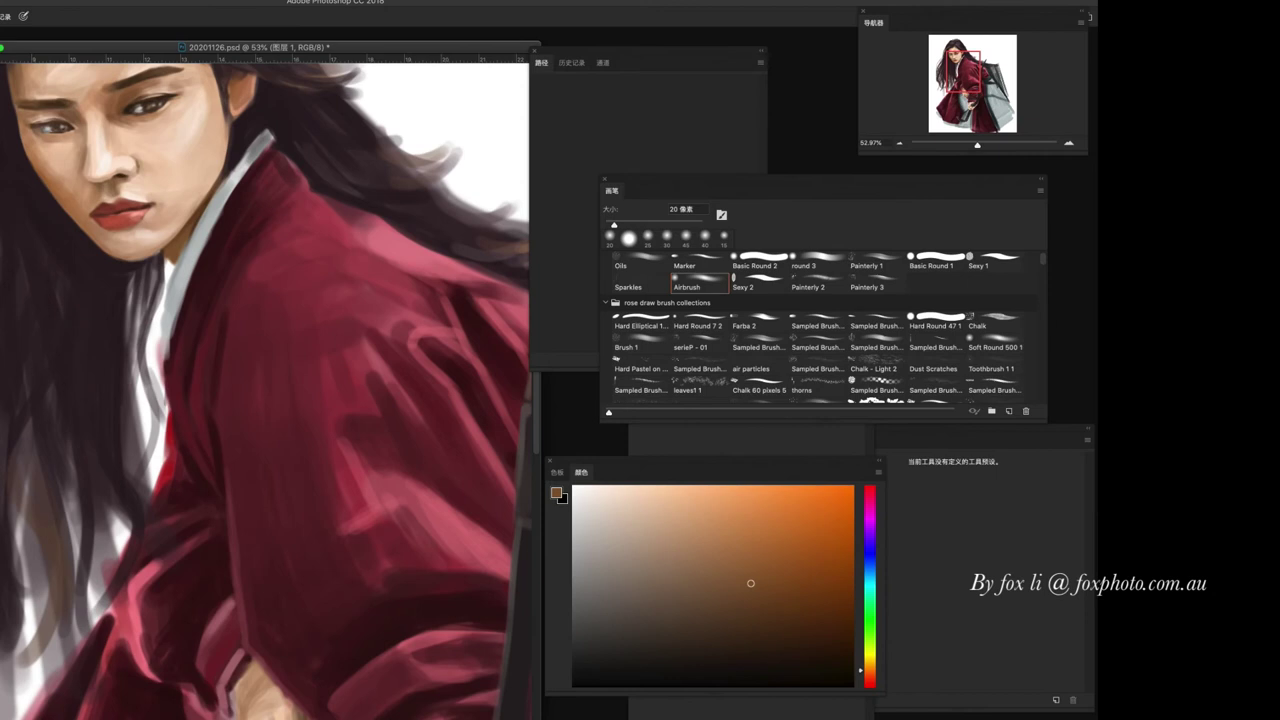
key(alt+bracketright)
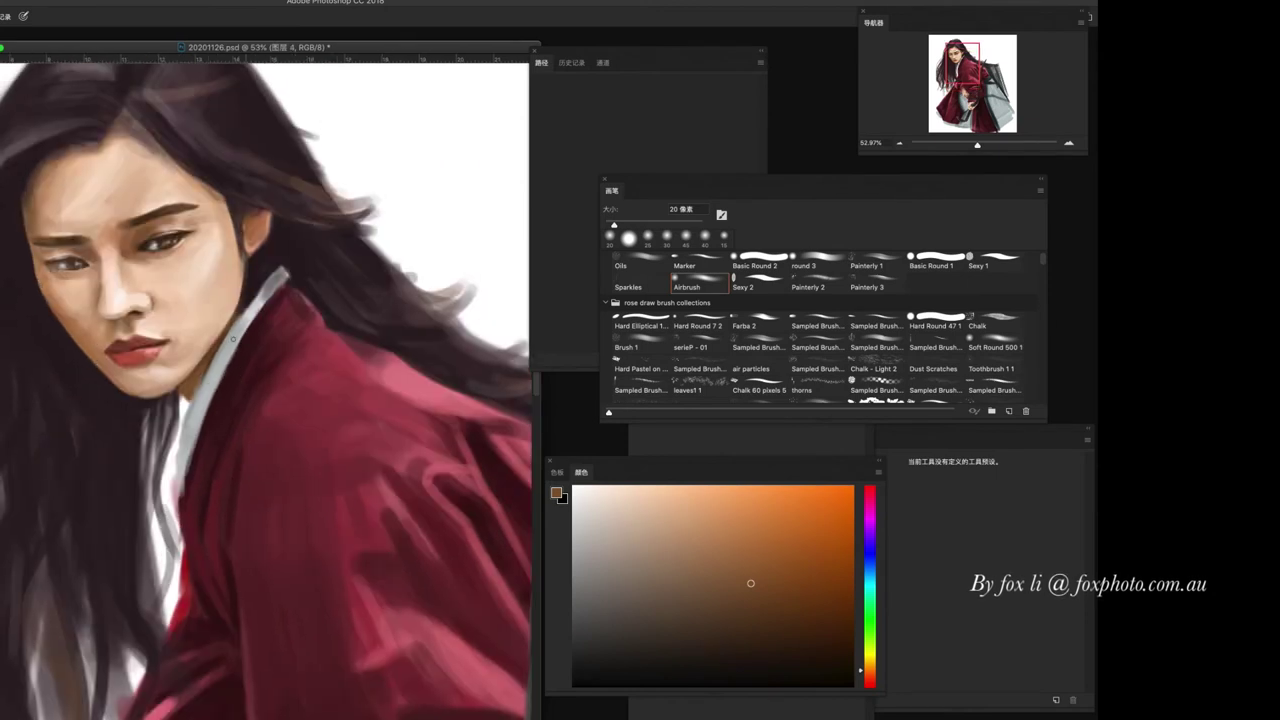
drag(182, 430, 176, 484)
drag(204, 410, 186, 470)
alt+click(212, 390)
mouse_move(220, 376)
mouse_down()
mouse_move(184, 474)
mouse_move(188, 416)
mouse_up()
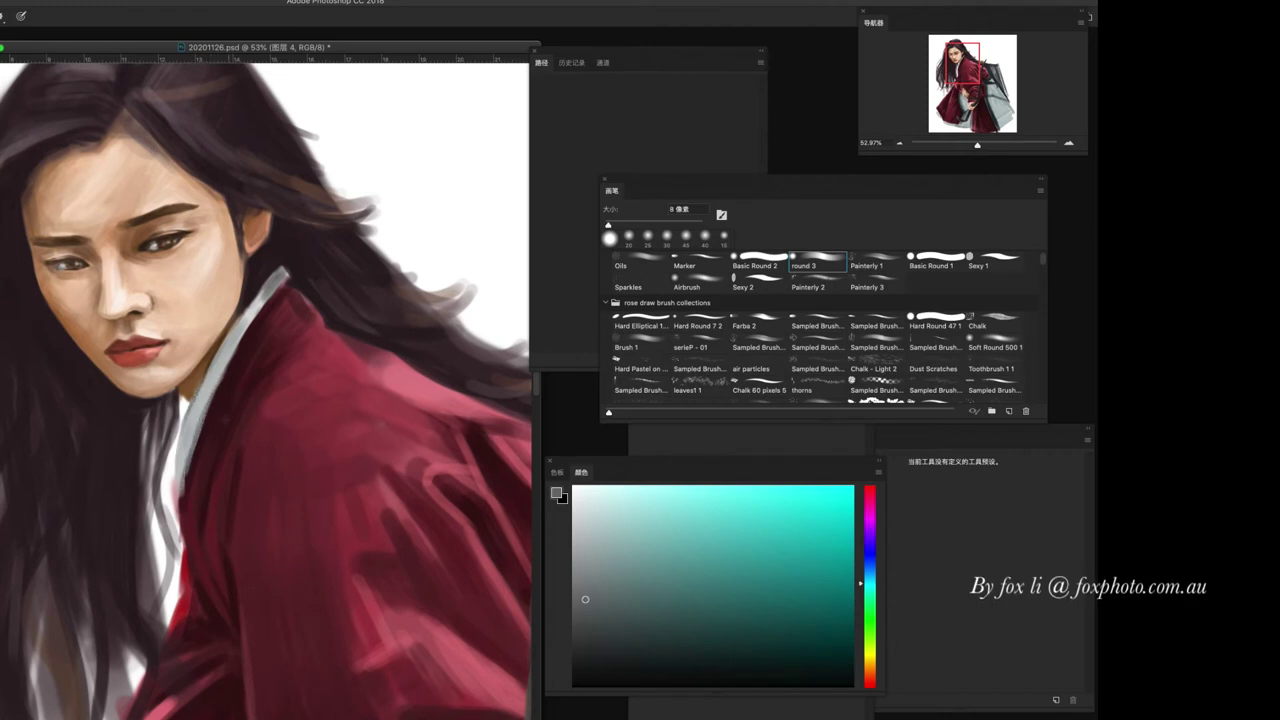
- Blend dark red into the collar edge with the airbrush, then return to the round brush
alt+click(208, 430)
click(698, 282)
click(629, 238)
drag(206, 406, 186, 472)
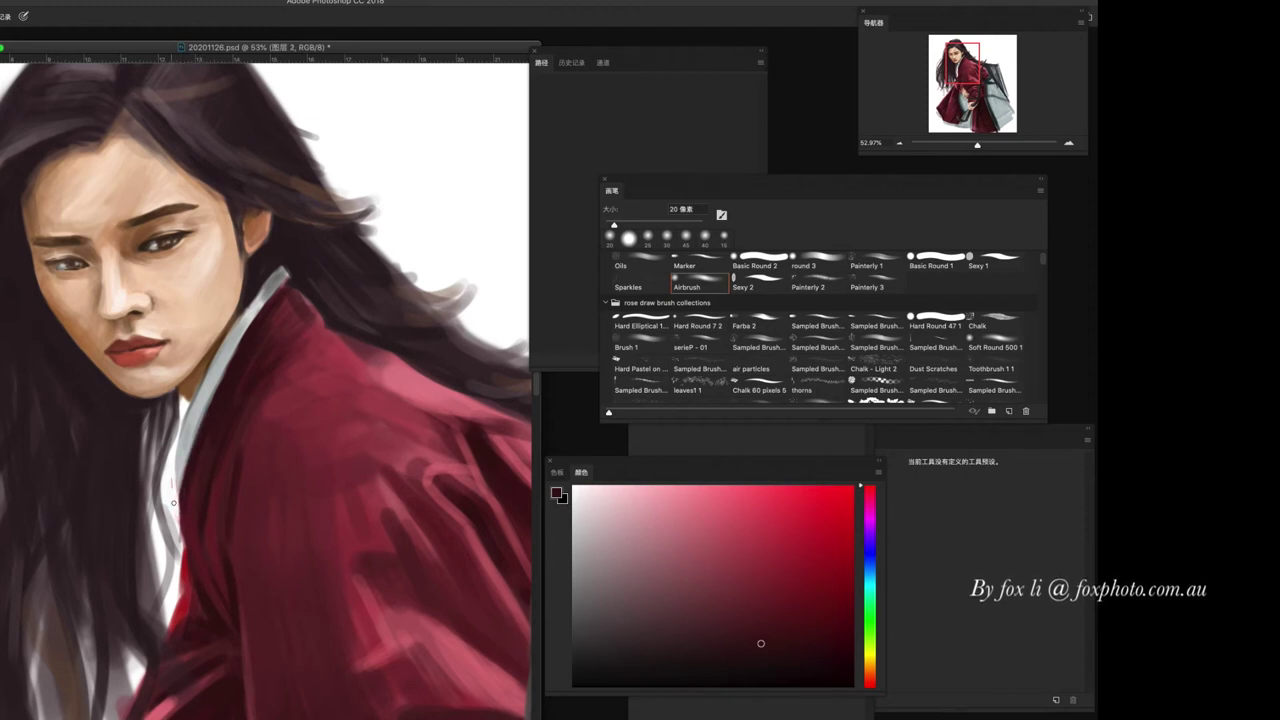
click(817, 265)
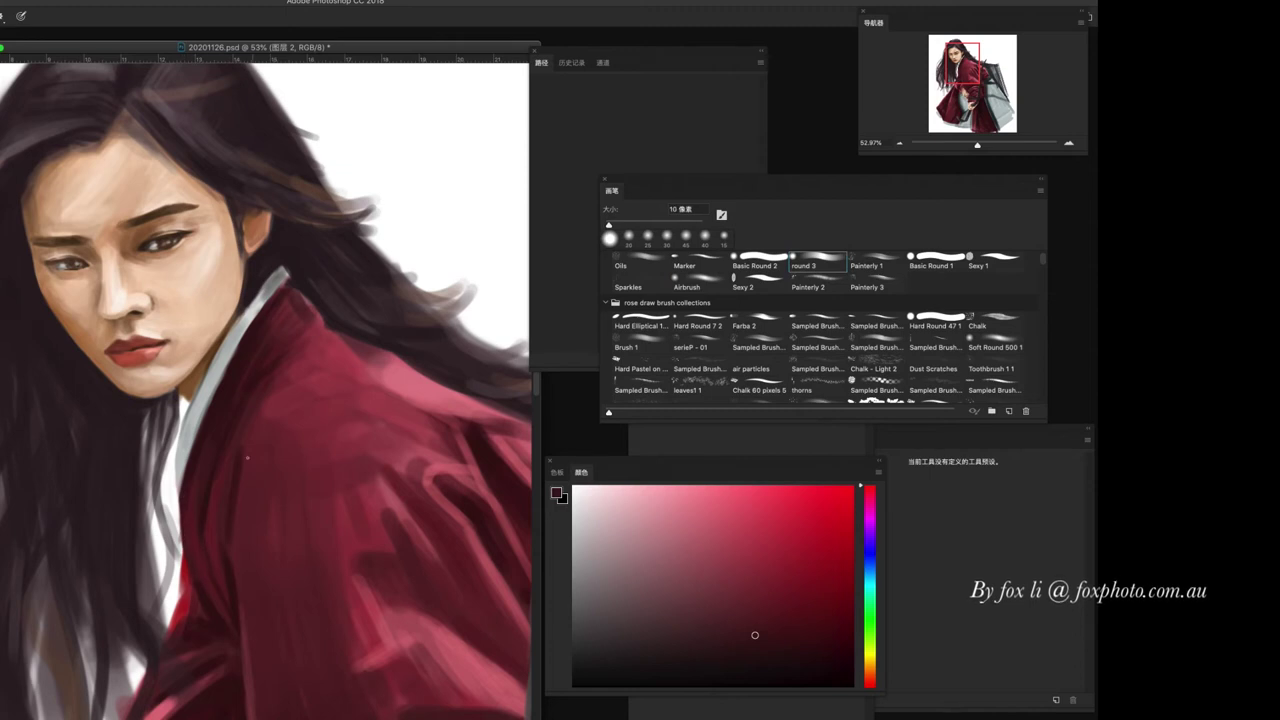
scroll(233, 571, down, 3)
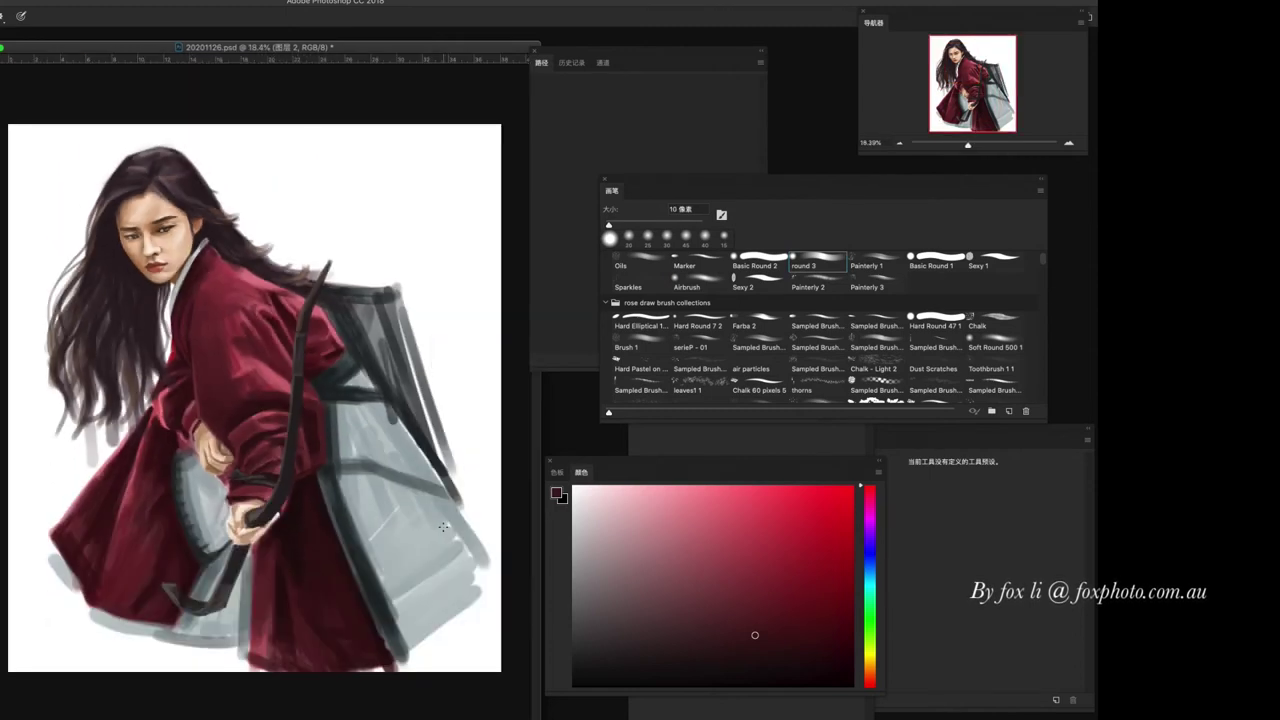
- Sample greys, the robe's dark red and a lighter pink, enlarging the brush to 50 px
scroll(439, 533, up, 1)
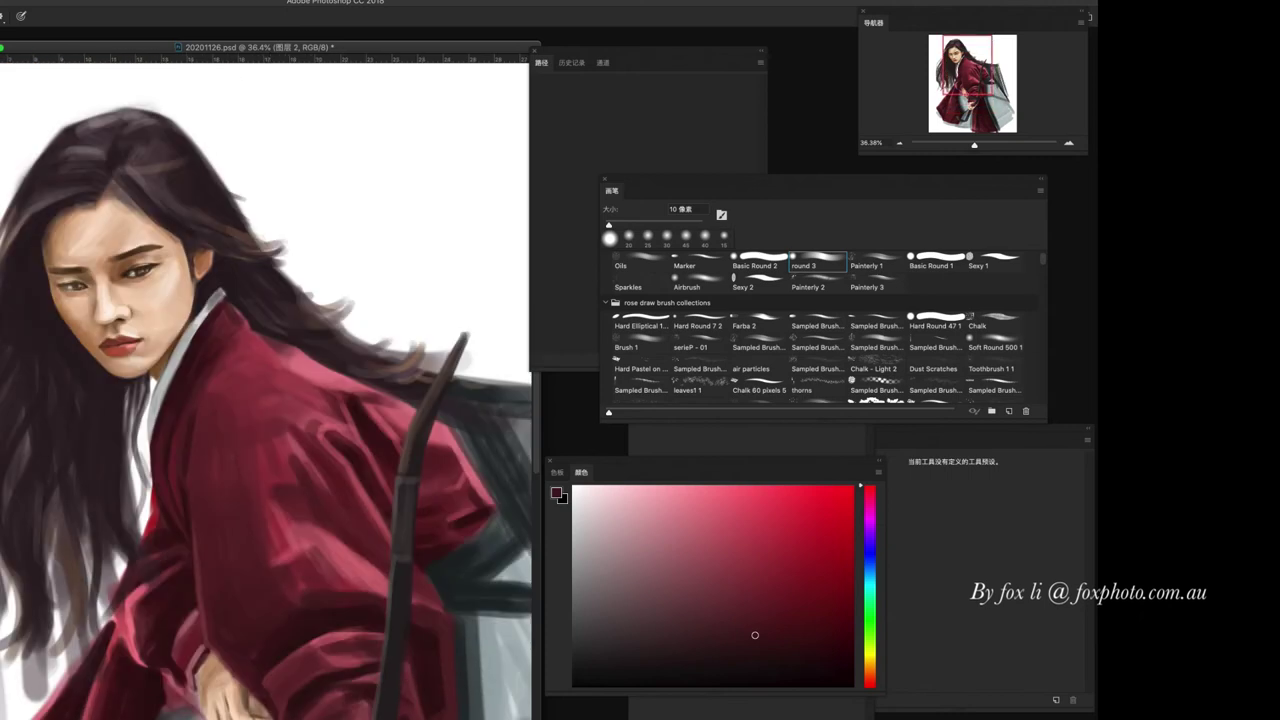
alt+click(505, 640)
alt+click(206, 311)
scroll(326, 563, down, 2)
scroll(300, 450, down, 1)
scroll(280, 380, up, 1)
key(bracketright)
key(bracketright)
alt+click(261, 294)
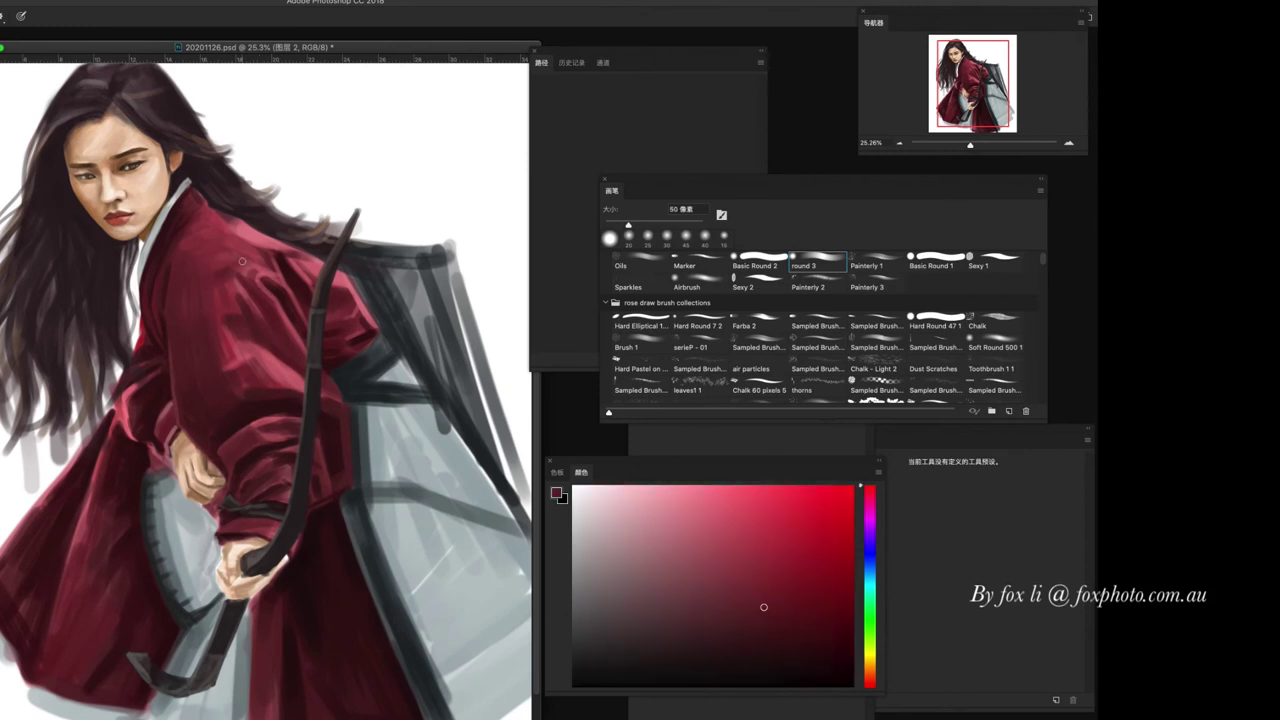
alt+click(222, 265)
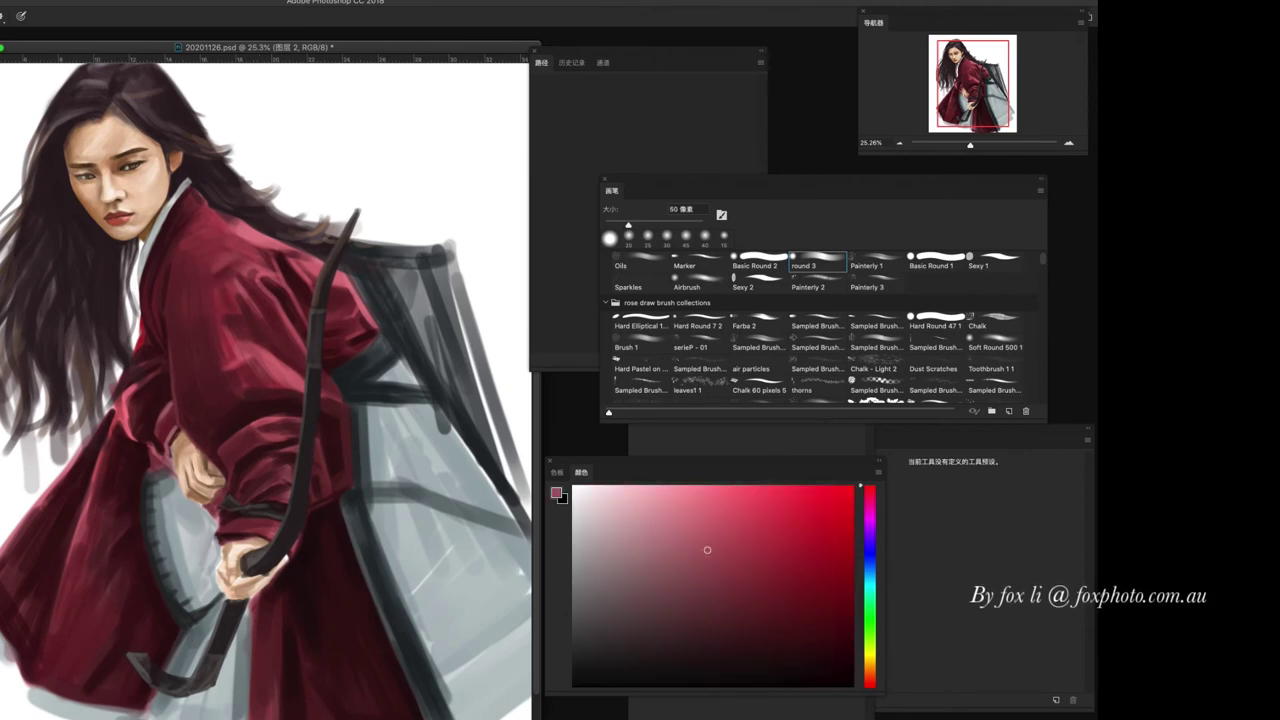
- Switch to layer 图层 4 and load a large round 3 brush with dark teal from the shield
click(699, 280)
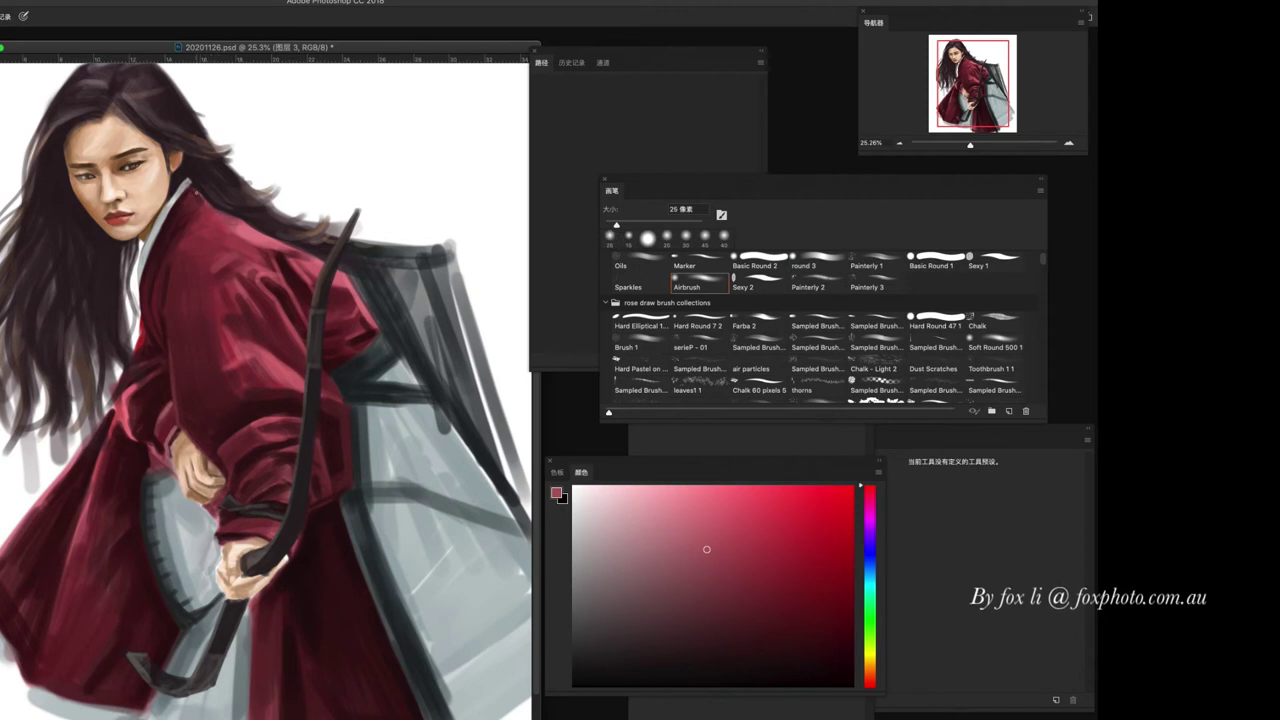
scroll(323, 552, down, 3)
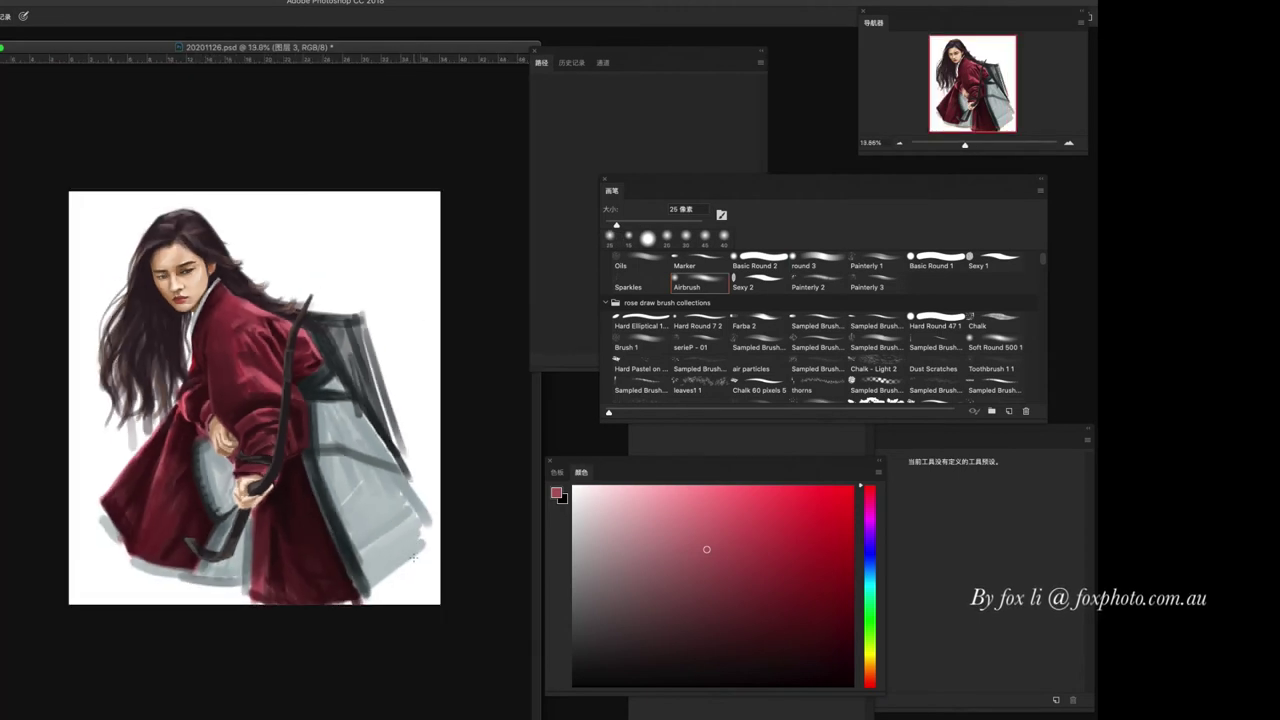
scroll(323, 552, up, 3)
scroll(440, 545, down, 3)
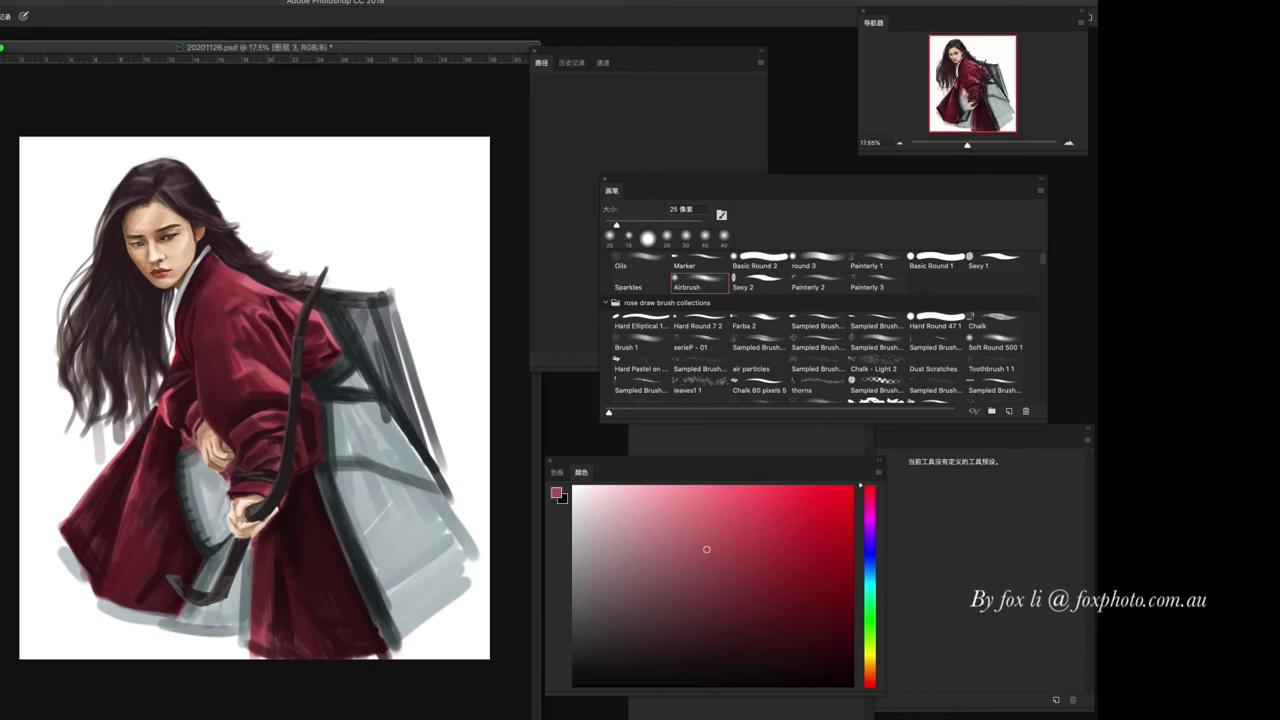
key(alt+bracketleft)
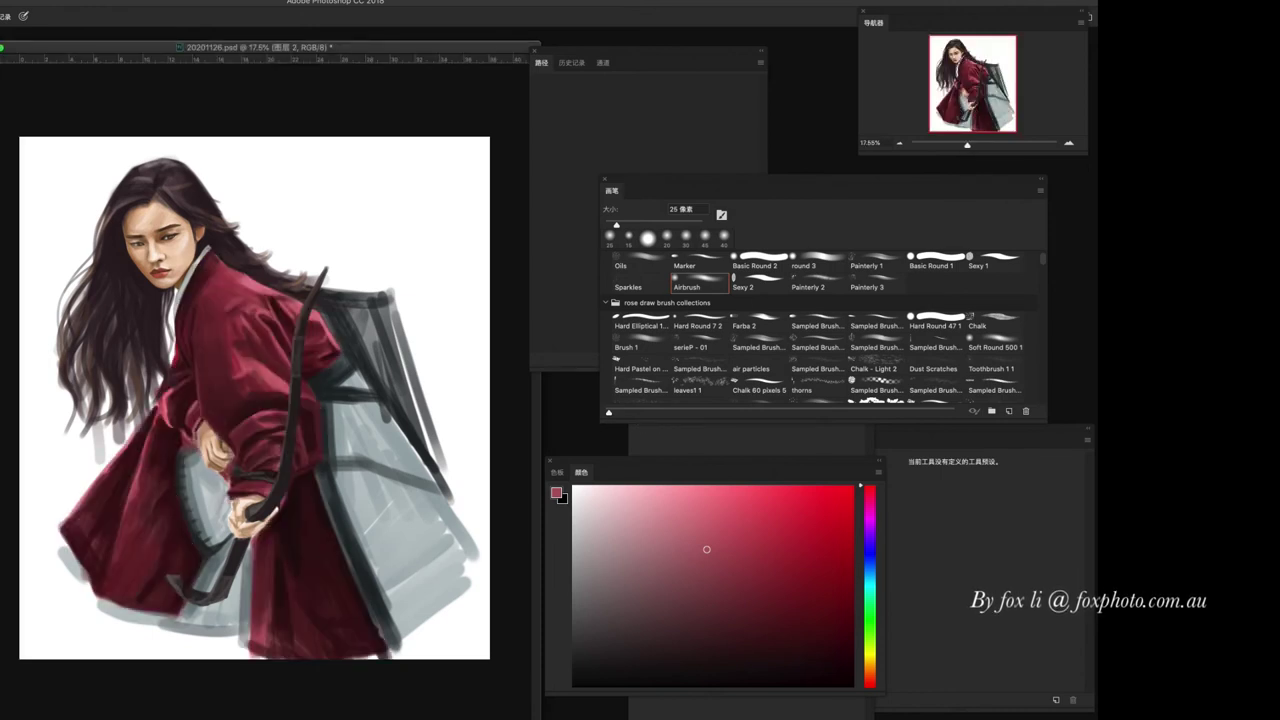
key(alt+bracketright)
key(bracketright)
key(bracketright)
key(bracketright)
key(bracketright)
key(bracketright)
key(bracketright)
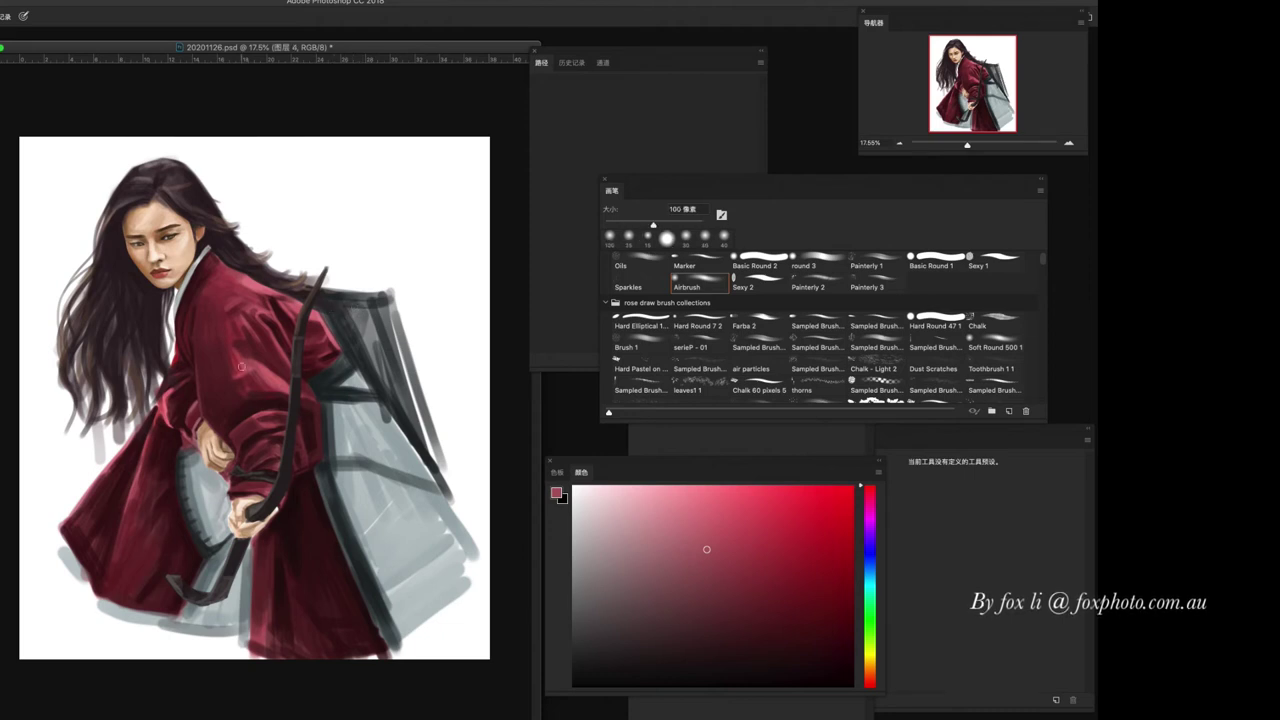
click(818, 265)
alt+click(351, 333)
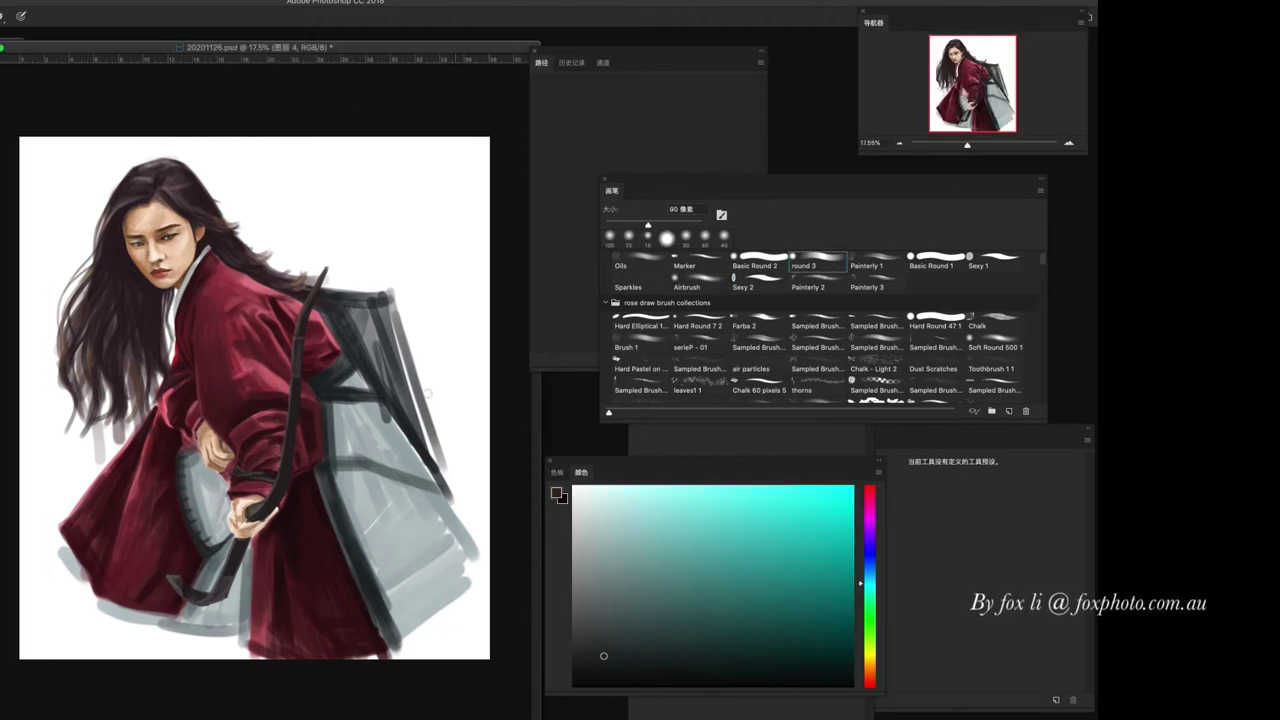
- Paint dark grey strokes down the shield's right side with a 90 px brush
key(bracketright)
mouse_move(325, 320)
mouse_down()
mouse_move(374, 311)
mouse_move(420, 445)
mouse_move(383, 393)
mouse_up()
drag(346, 298, 388, 390)
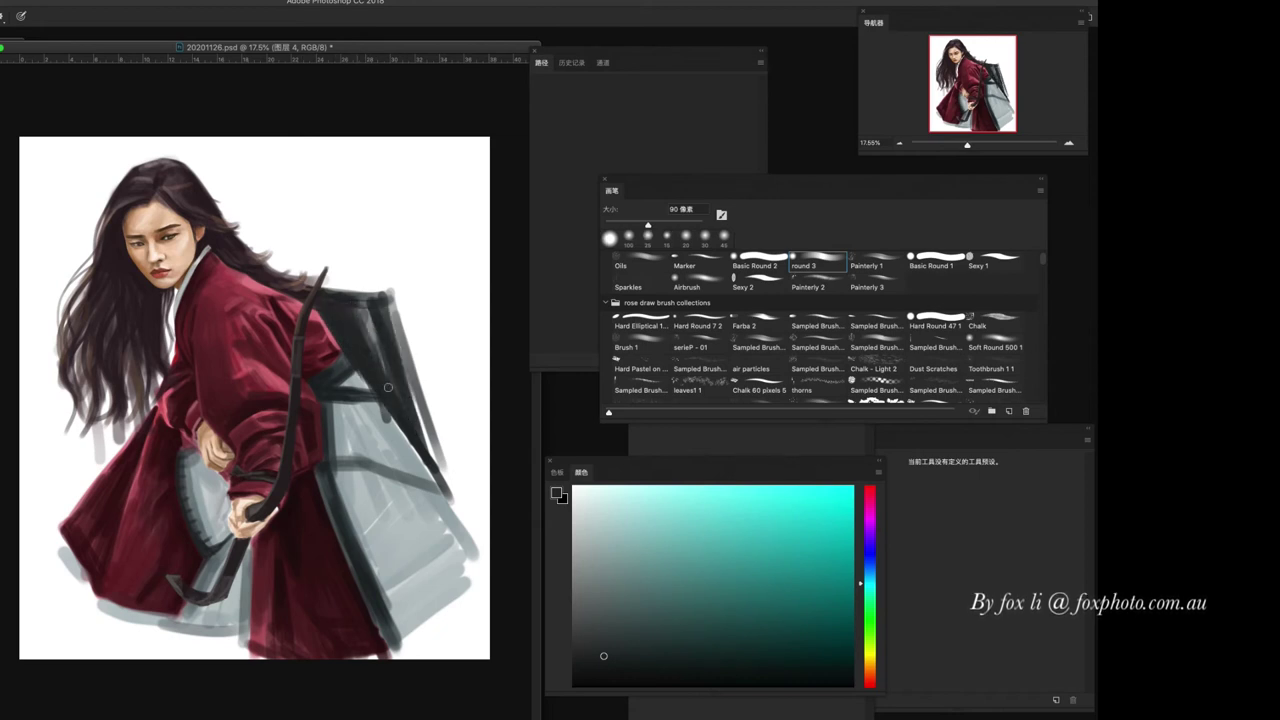
drag(382, 48, 416, 56)
drag(415, 313, 438, 395)
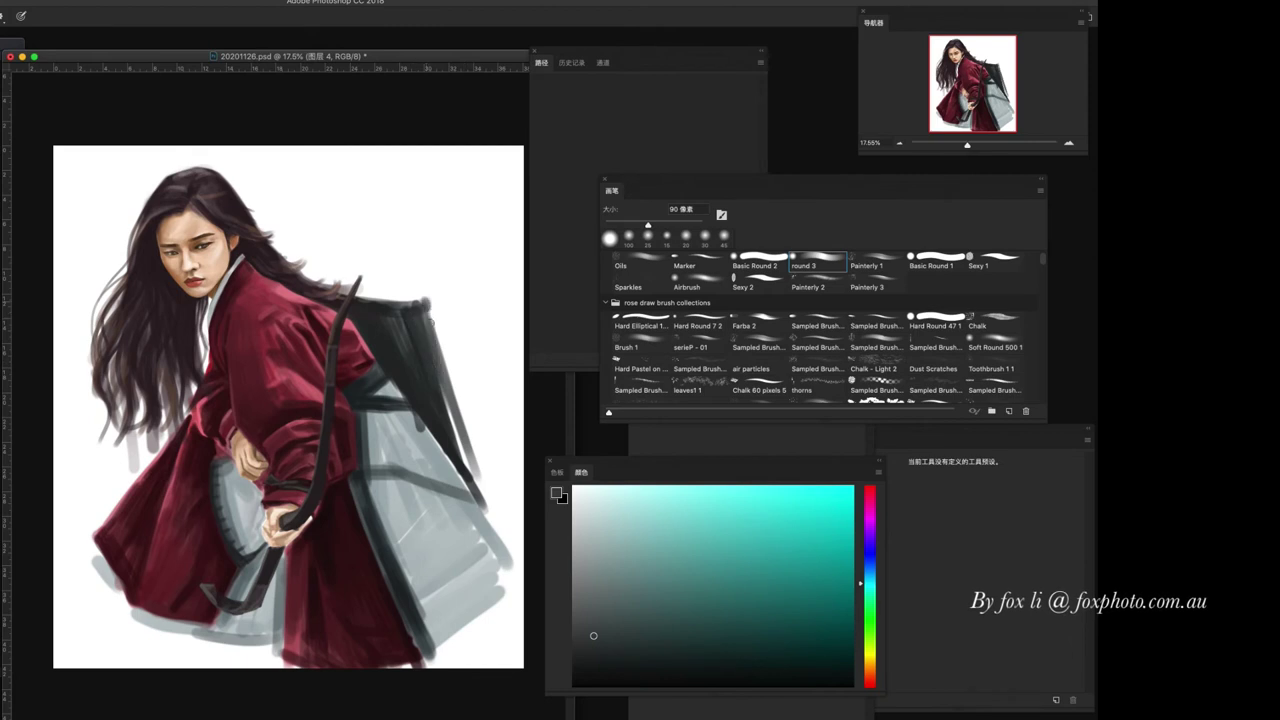
drag(425, 300, 470, 488)
- Paint lighter grey along the shield's right edge and darken its strap
alt+click(446, 328)
alt+click(408, 343)
alt+click(448, 358)
mouse_move(400, 320)
mouse_down()
mouse_move(430, 425)
mouse_move(437, 405)
mouse_up()
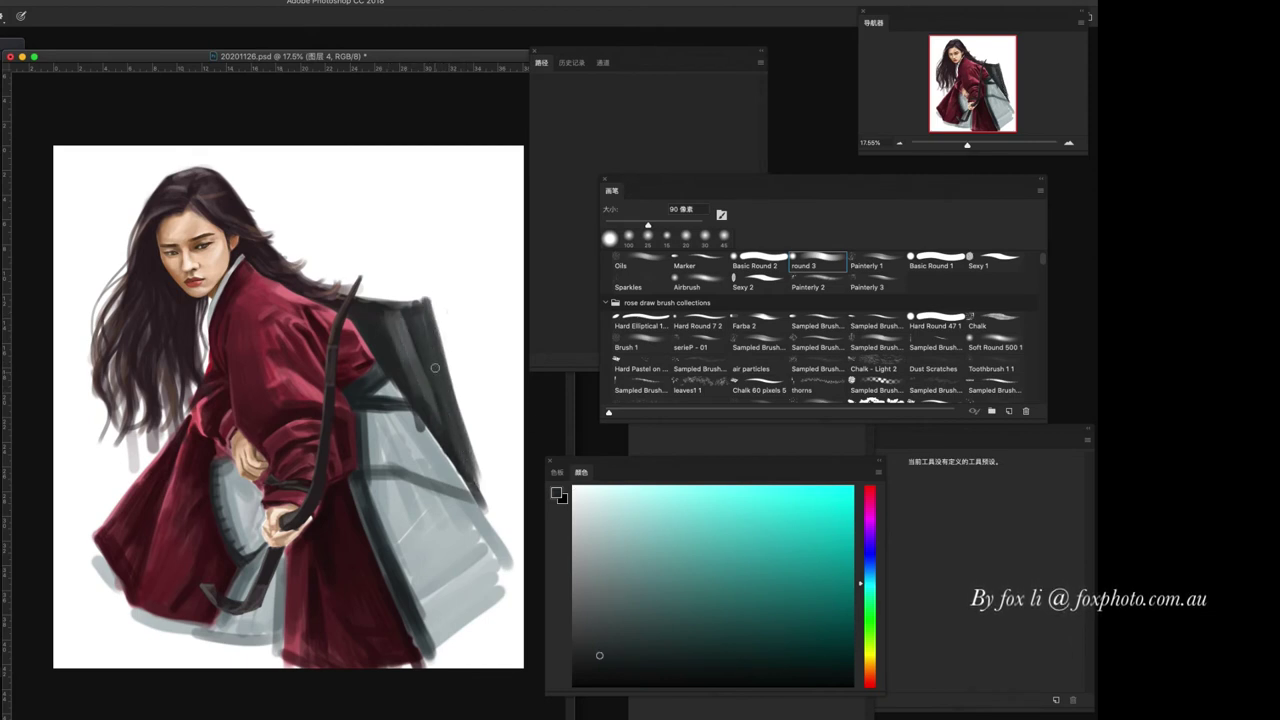
alt+click(414, 334)
drag(410, 314, 426, 362)
alt+click(416, 316)
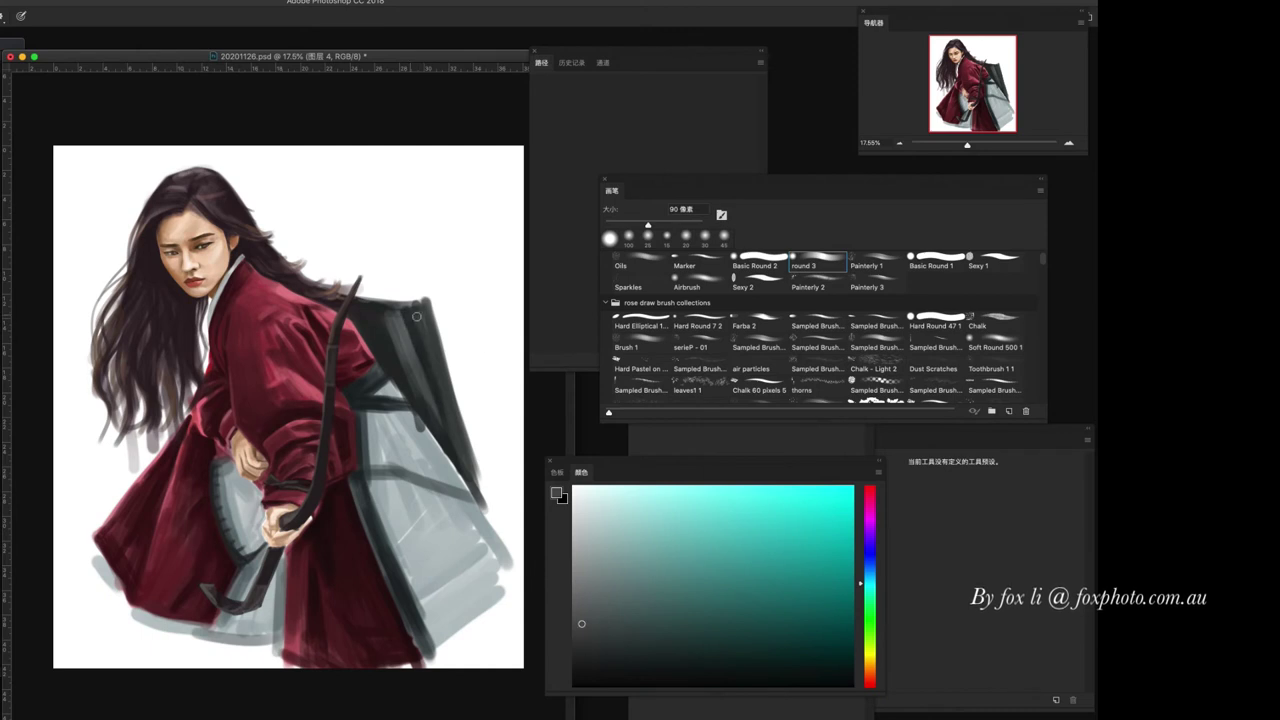
- Sample a range of dark and light greys from the shield and skirt at 50–70 px
key(bracketleft)
key(bracketleft)
alt+click(430, 376)
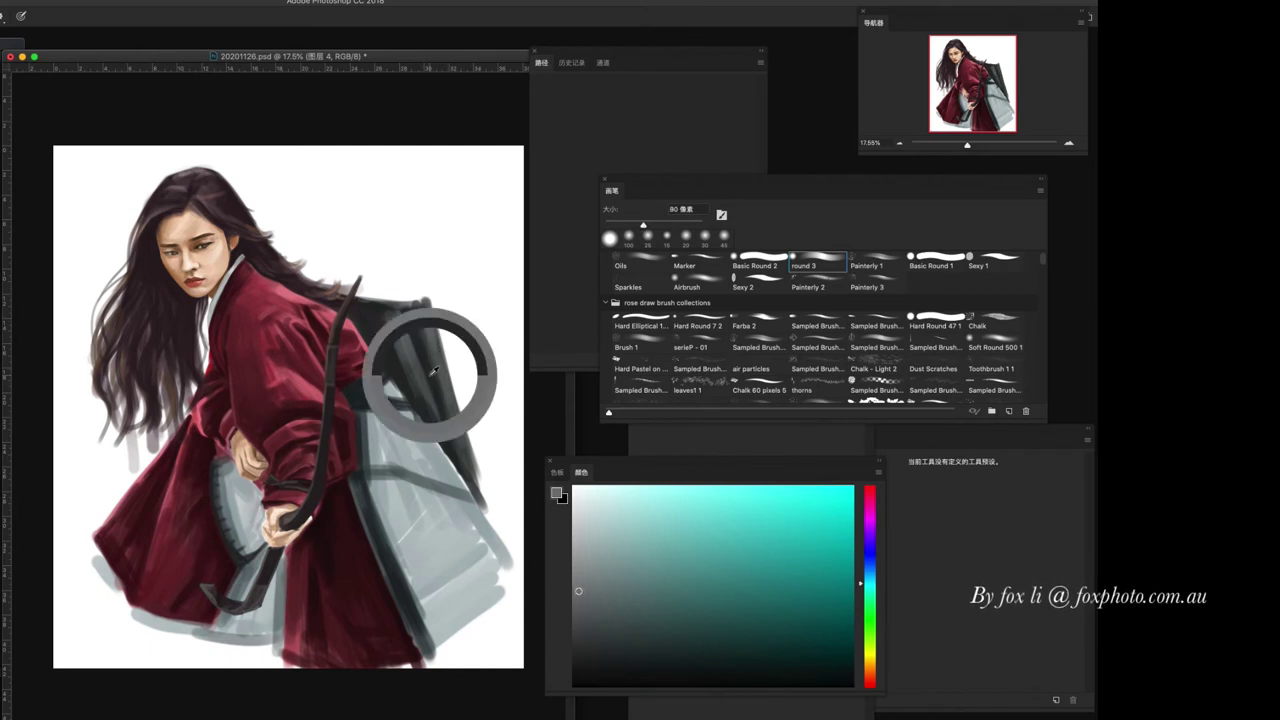
alt+click(398, 360)
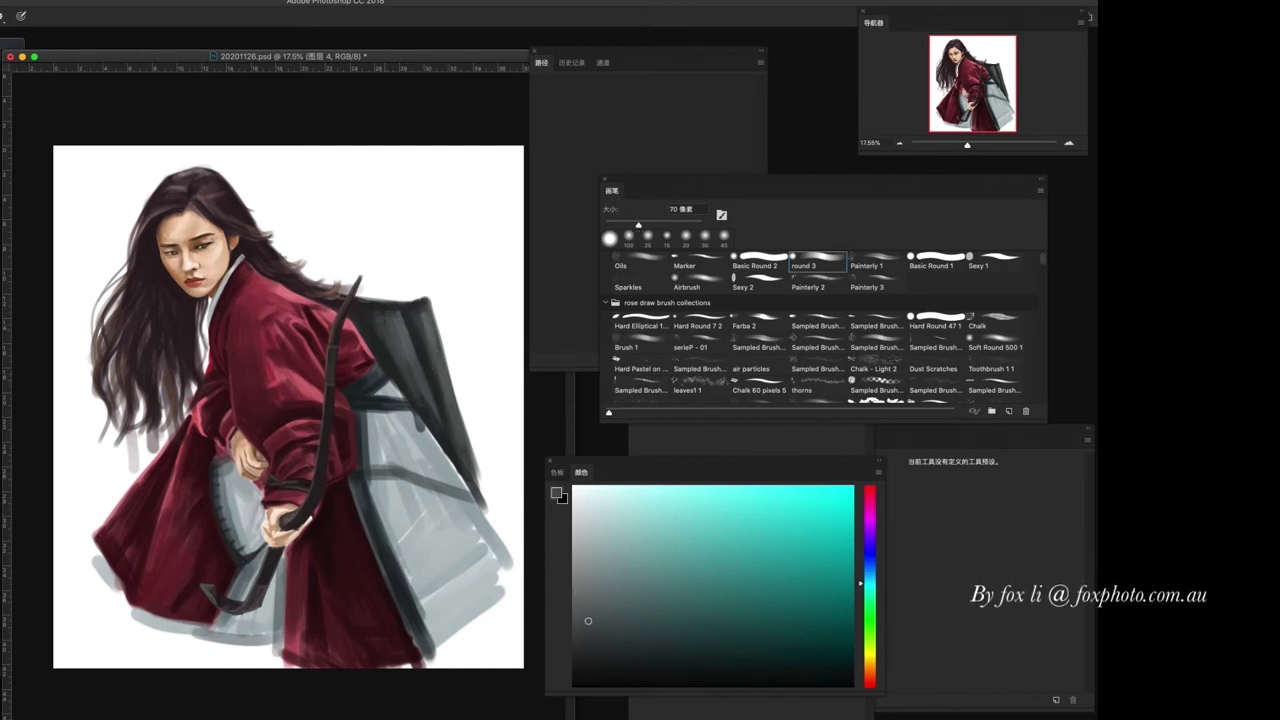
alt+click(404, 328)
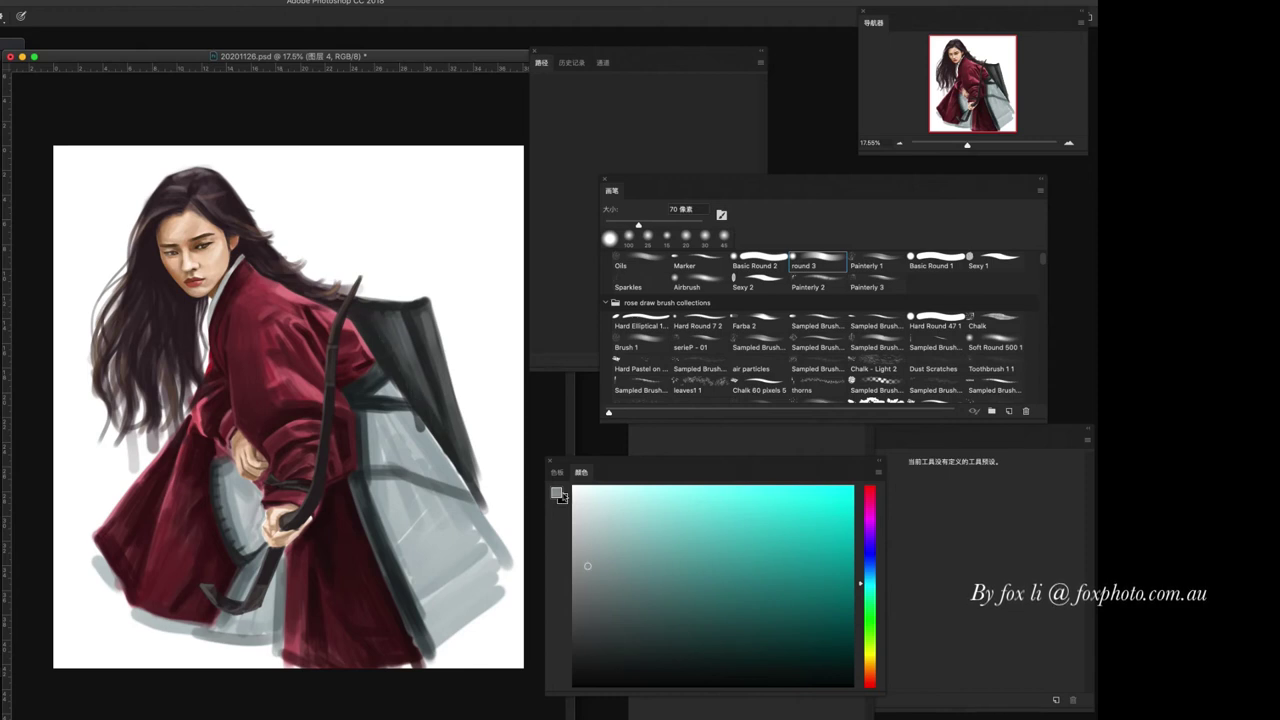
key(bracketleft)
key(bracketleft)
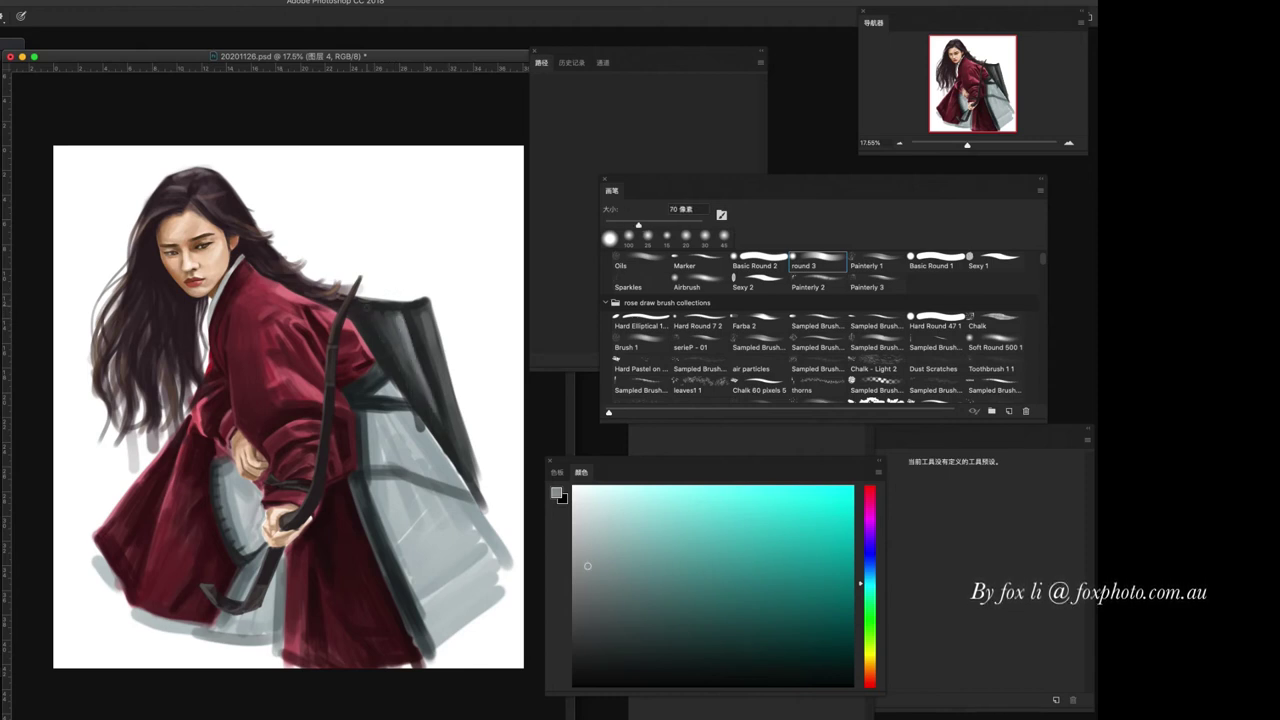
alt+click(364, 312)
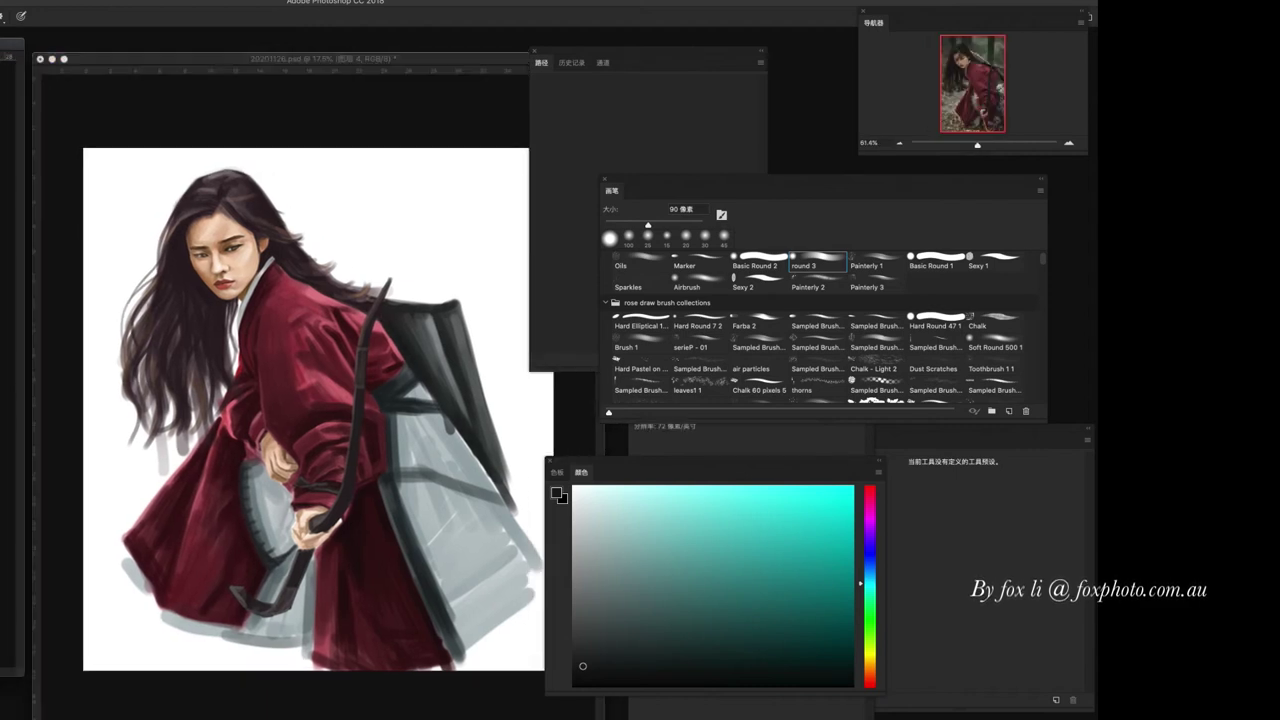
alt+click(459, 391)
key(bracketleft)
key(bracketleft)
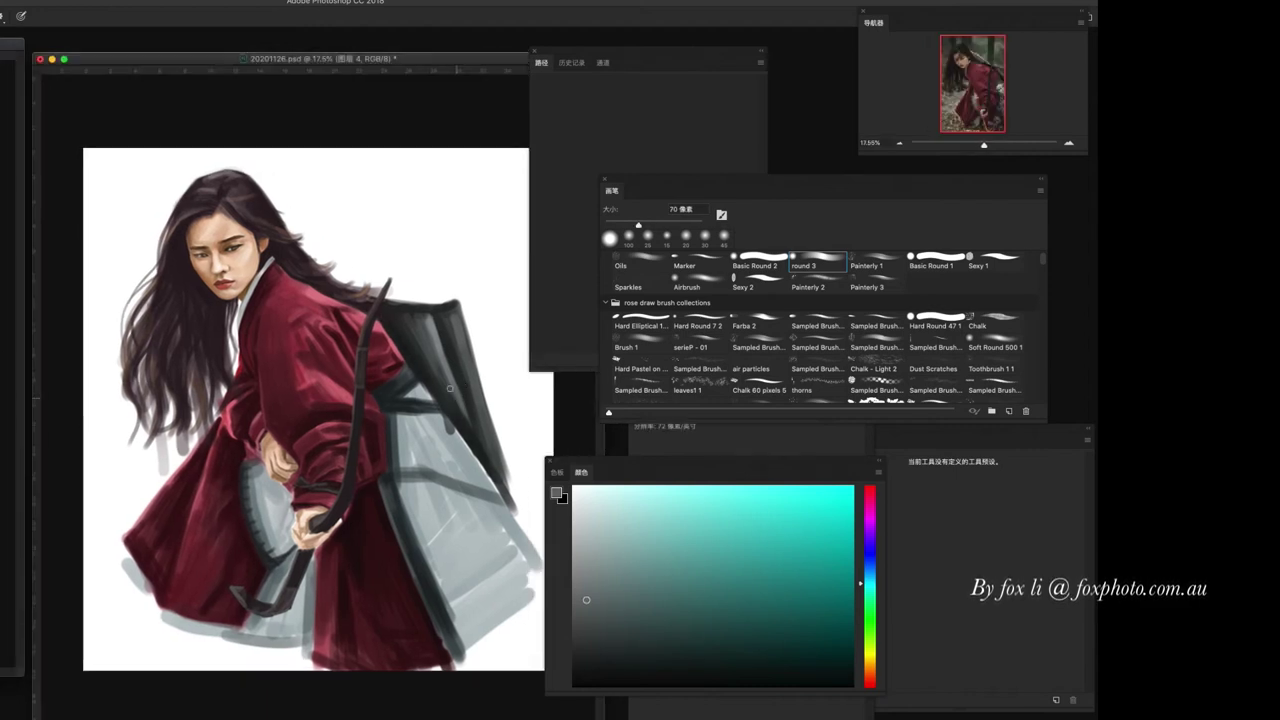
alt+click(407, 316)
alt+click(422, 317)
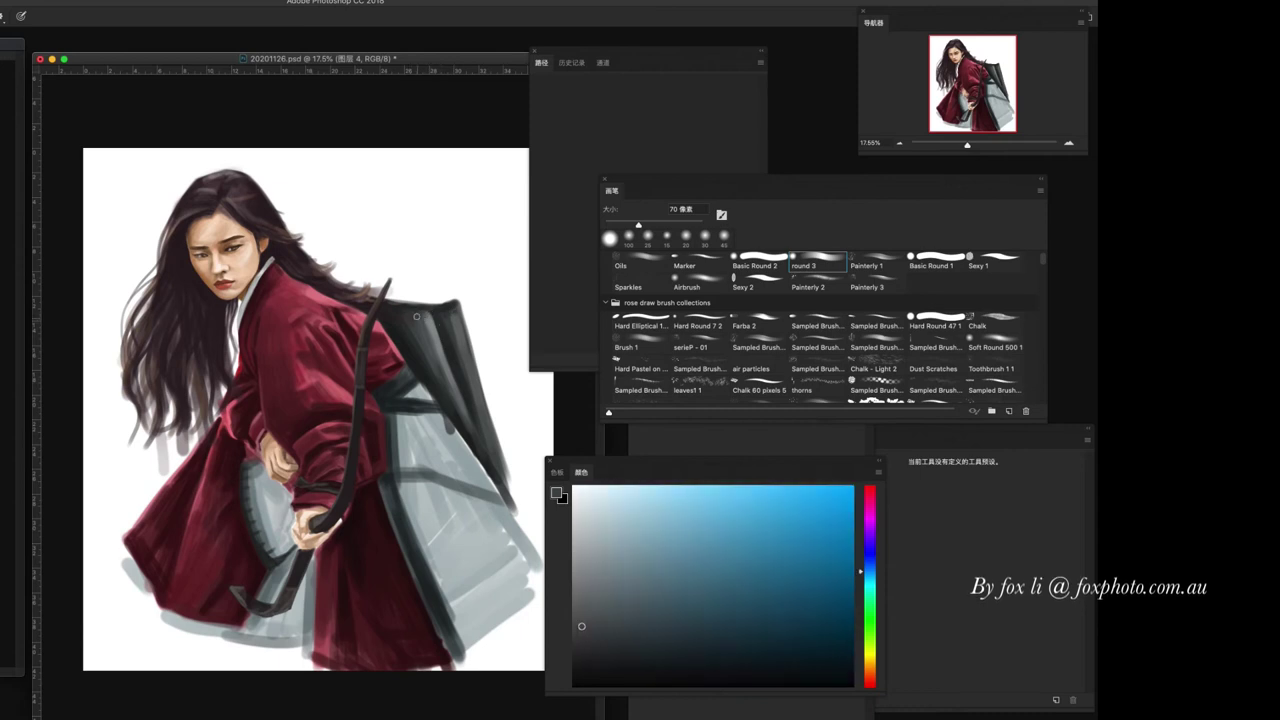
alt+click(424, 344)
alt+click(453, 313)
alt+click(455, 318)
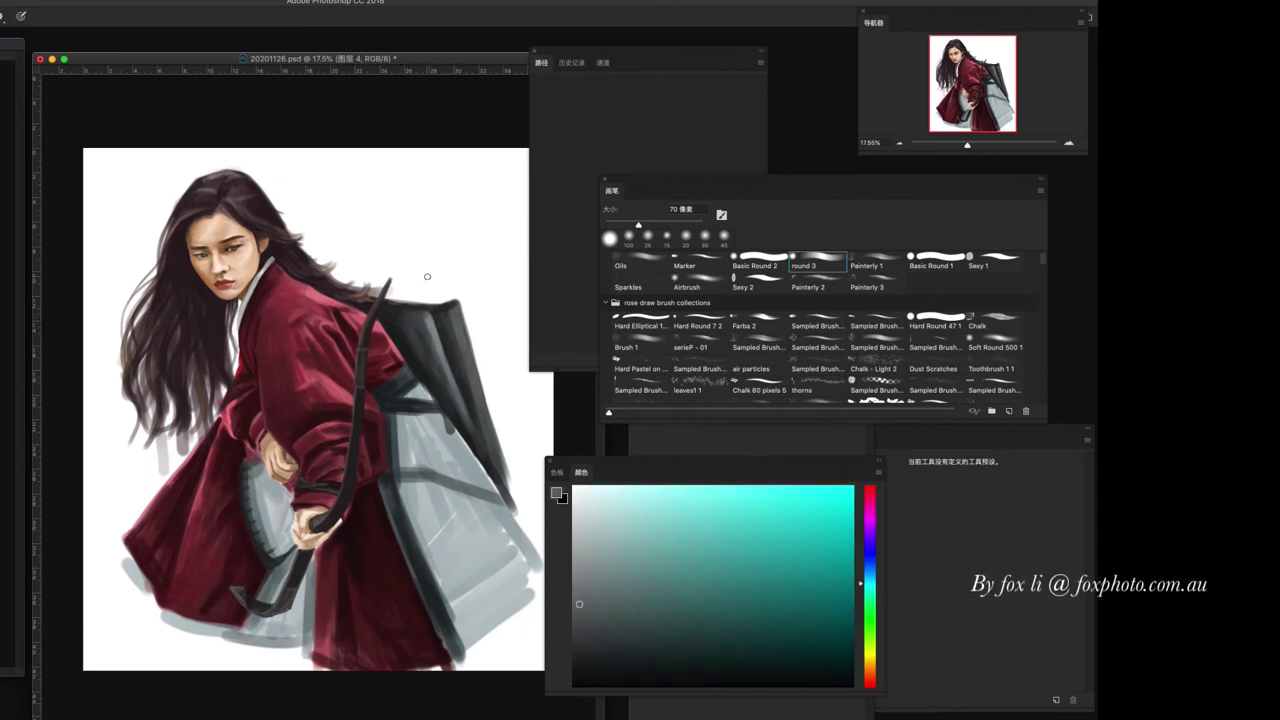
- Paint broad grey-blue strokes over the lower-right skirt with a 200 px brush
scroll(517, 473, down, 2)
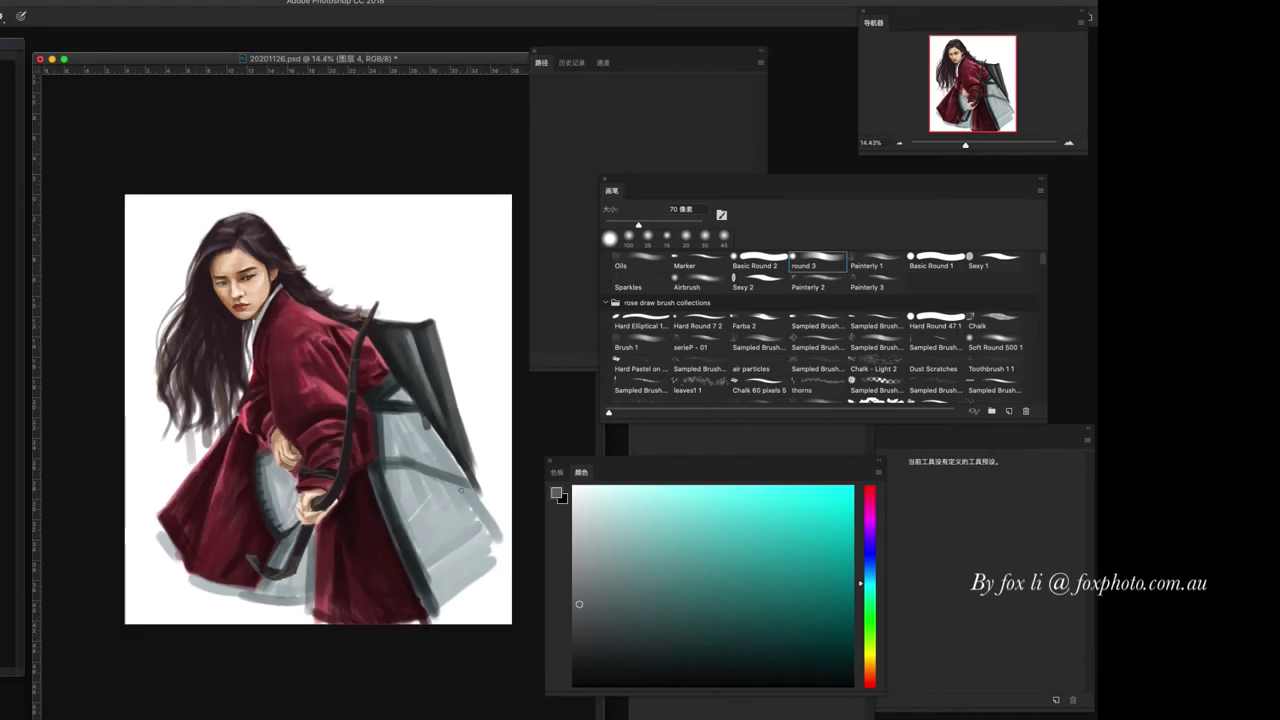
alt+click(482, 511)
key(bracketright)
key(bracketright)
key(bracketright)
drag(425, 468, 400, 598)
drag(480, 470, 440, 610)
key(bracketleft)
key(bracketleft)
key(bracketleft)
scroll(318, 417, up, 5)
- Paint light grey over the dark belt with a 50 px brush
key(bracketleft)
key(bracketleft)
alt+click(480, 407)
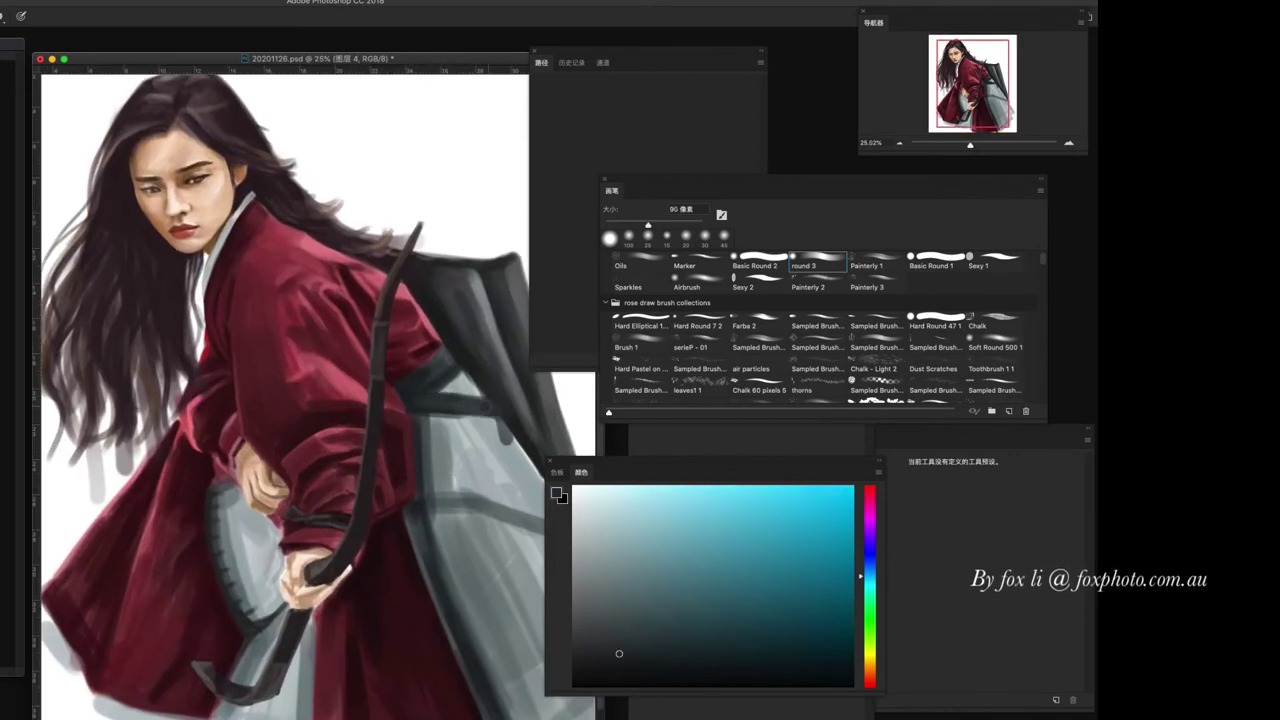
key(bracketleft)
alt+click(472, 401)
key(bracketleft)
key(bracketleft)
key(bracketleft)
drag(450, 400, 490, 413)
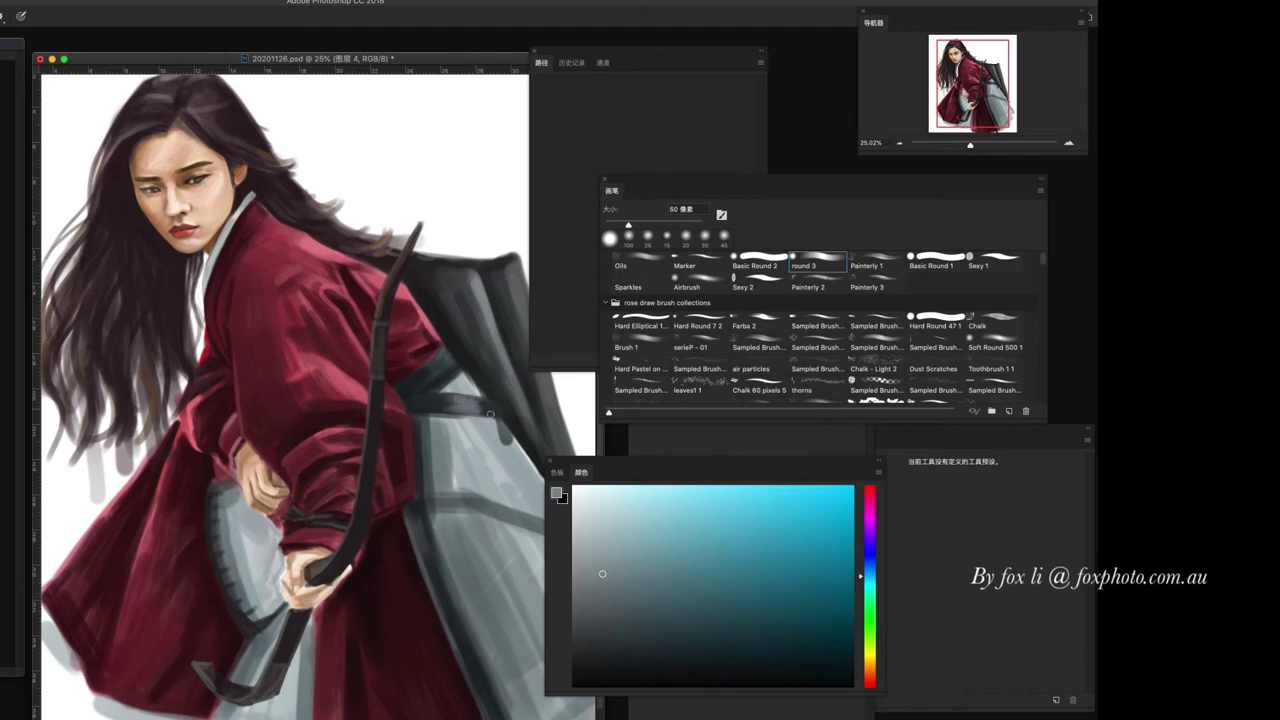
- Add a 30 px light grey stroke along the belt
alt+click(427, 372)
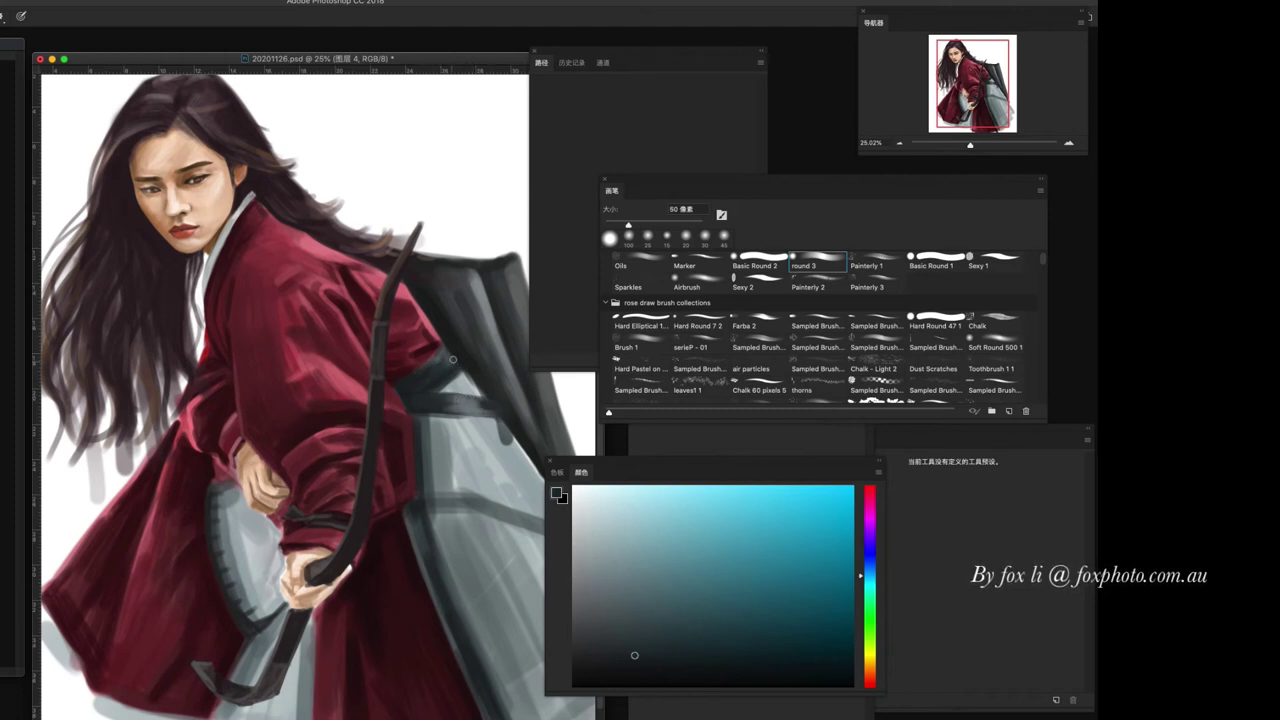
key(bracketleft)
key(bracketleft)
alt+click(422, 391)
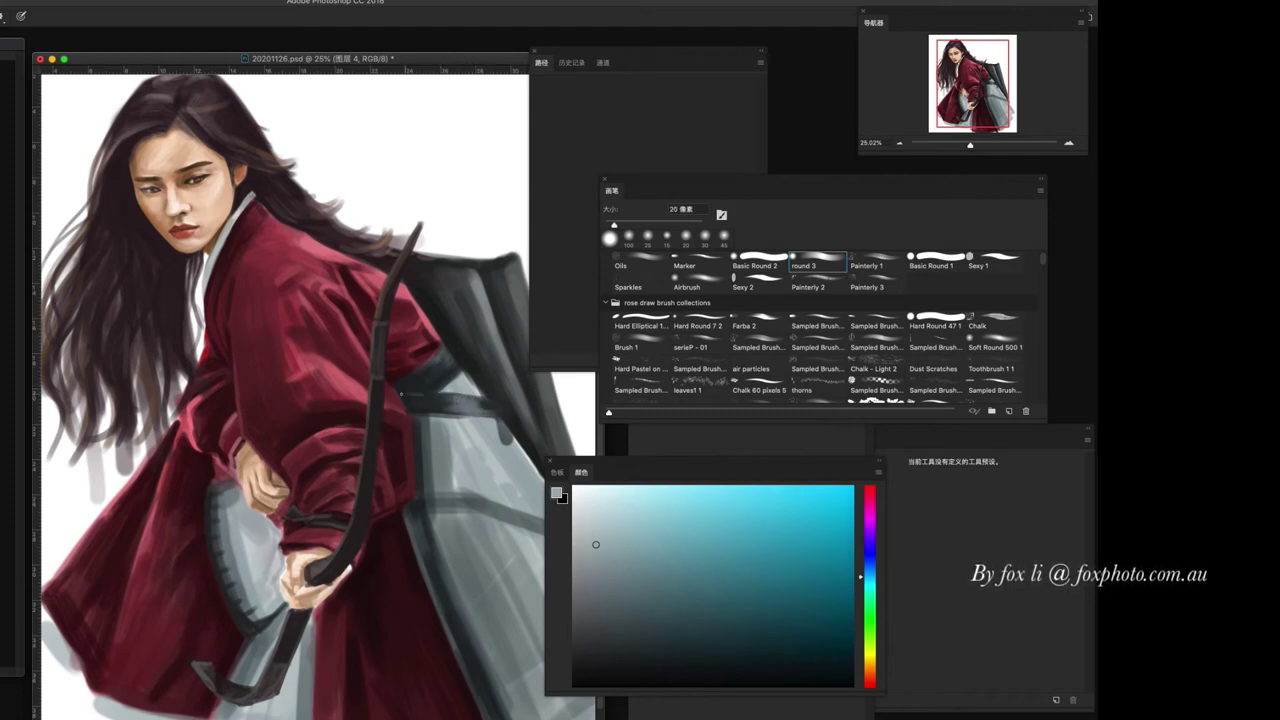
drag(455, 411, 500, 418)
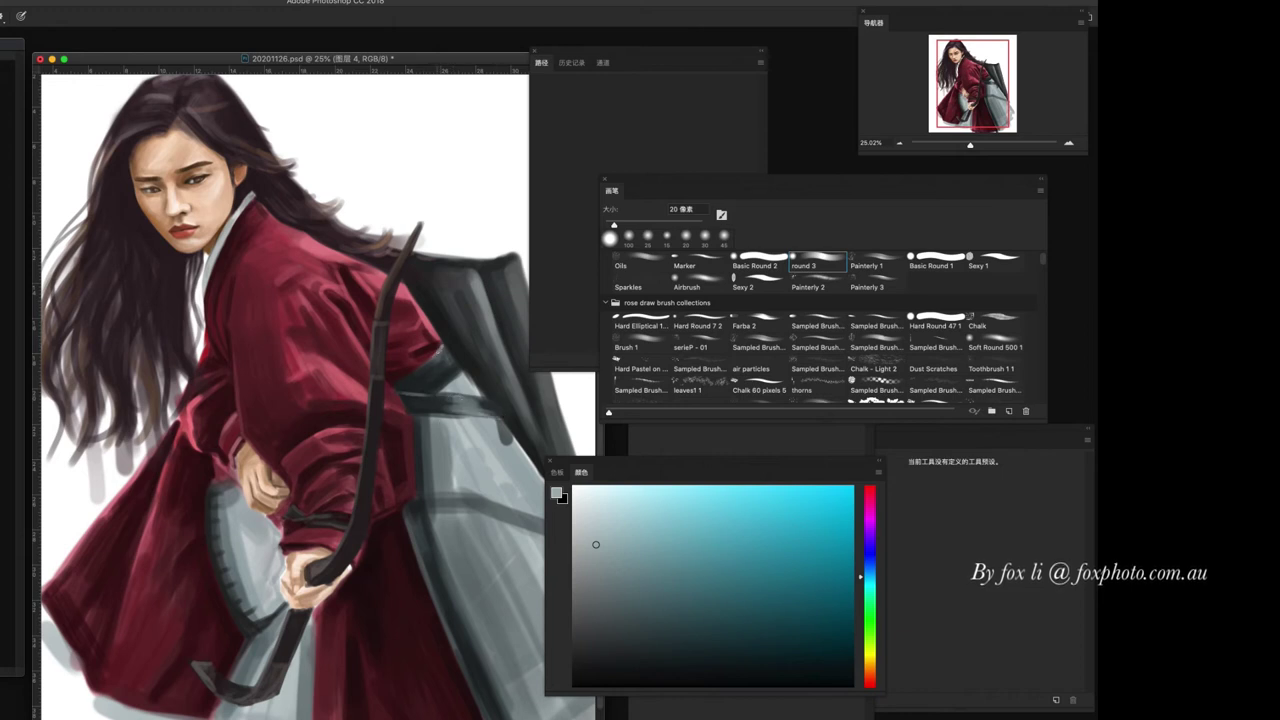
key(bracketleft)
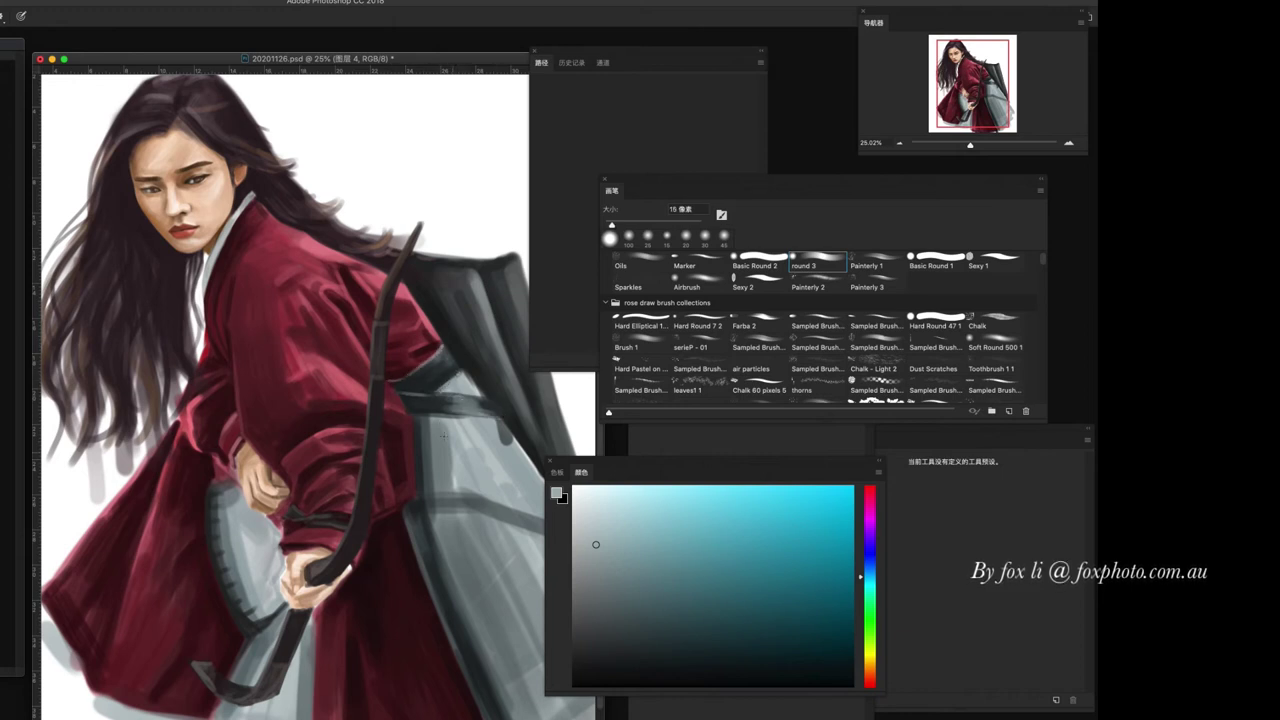
- Sample a series of light and dark greys from the skirt at 40–60 px
key(bracketright)
key(bracketright)
key(bracketright)
scroll(462, 537, down, 3)
key(bracketright)
key(bracketright)
key(bracketright)
alt+click(393, 490)
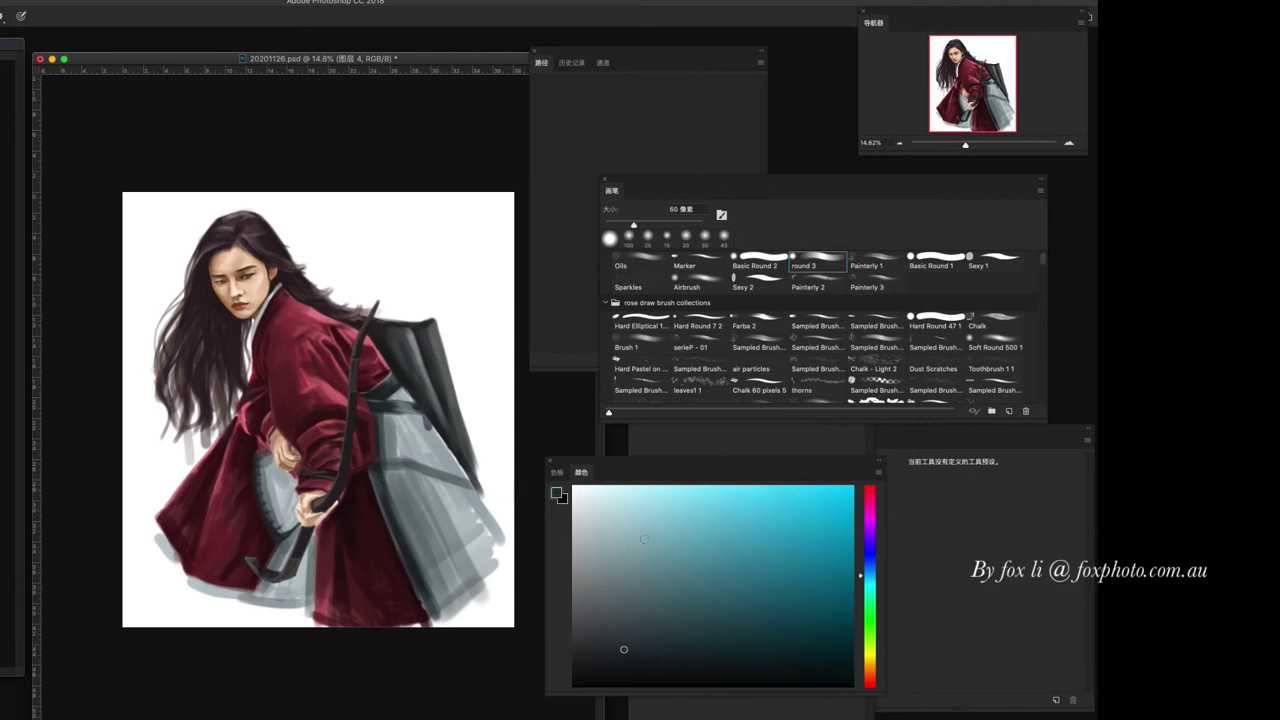
alt+click(398, 512)
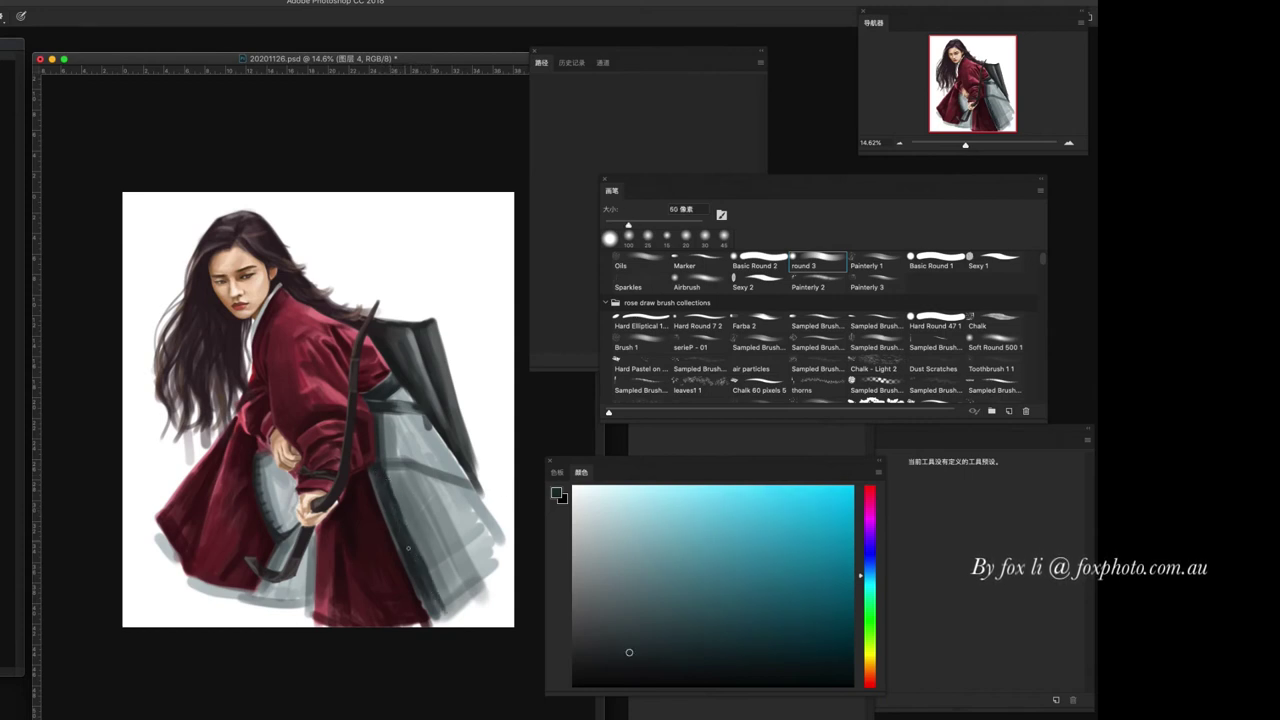
alt+click(402, 432)
key(bracketleft)
key(bracketleft)
key(bracketleft)
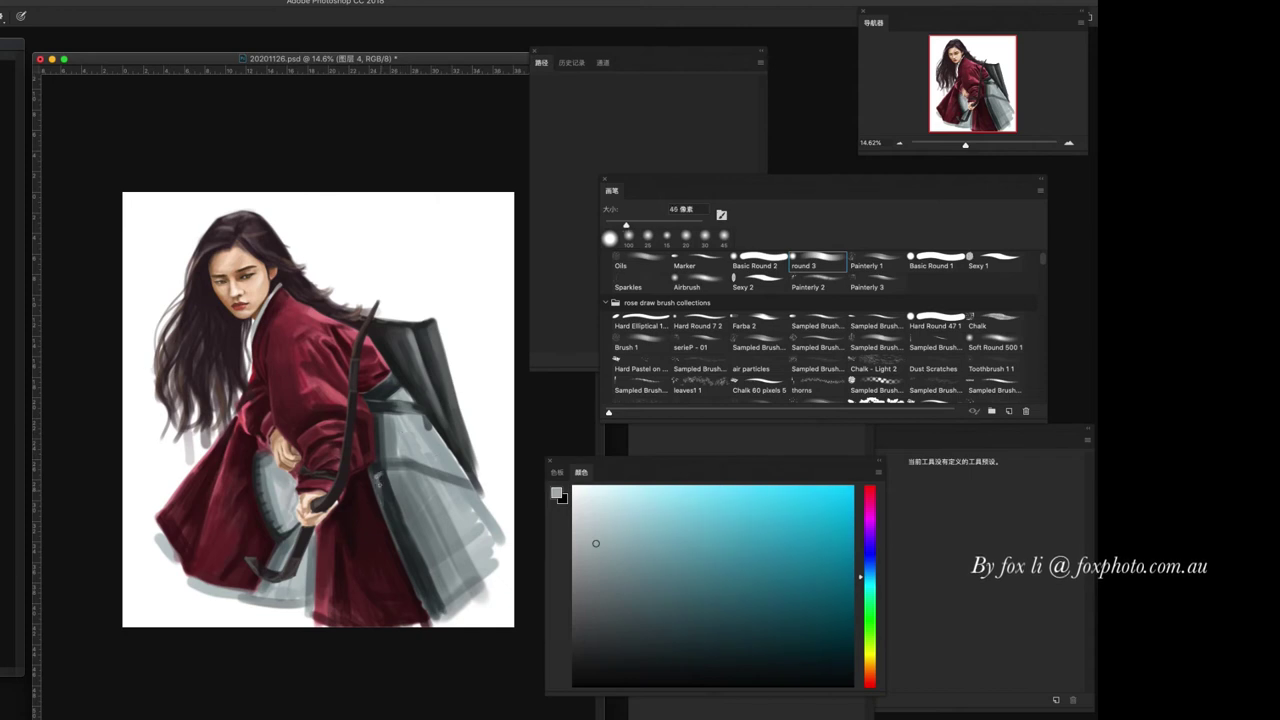
alt+click(418, 561)
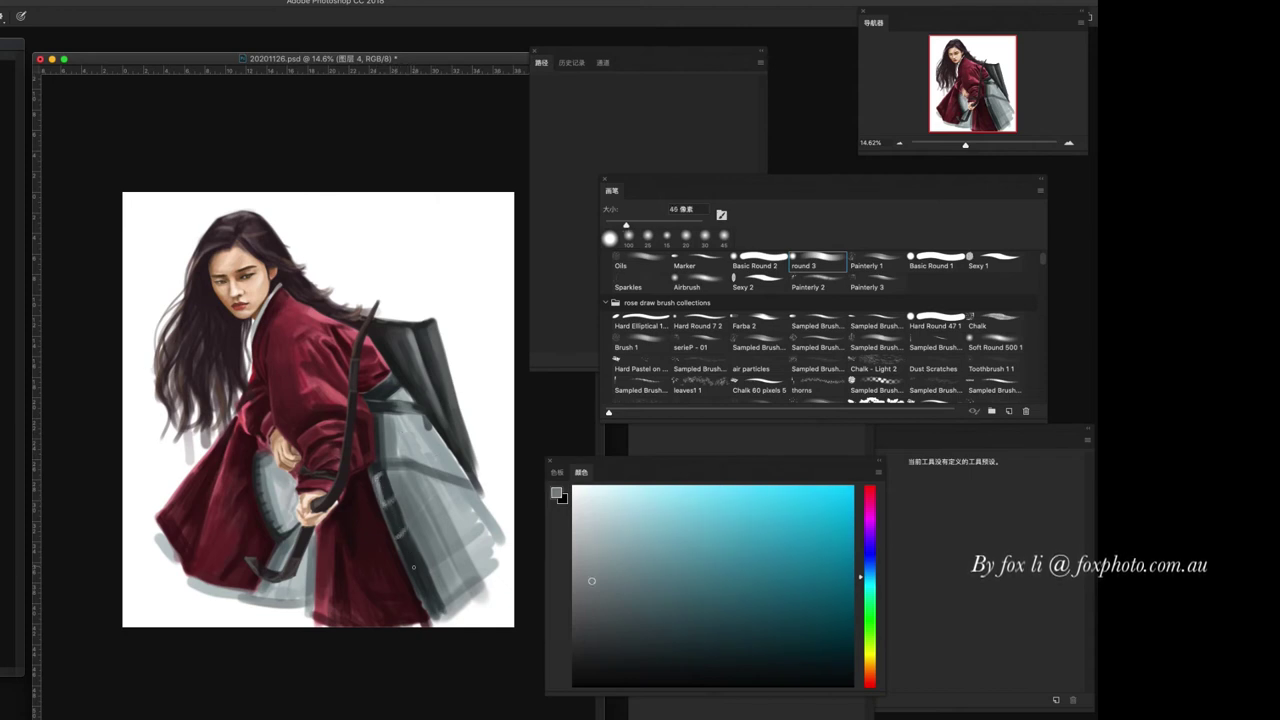
alt+click(430, 590)
alt+click(431, 615)
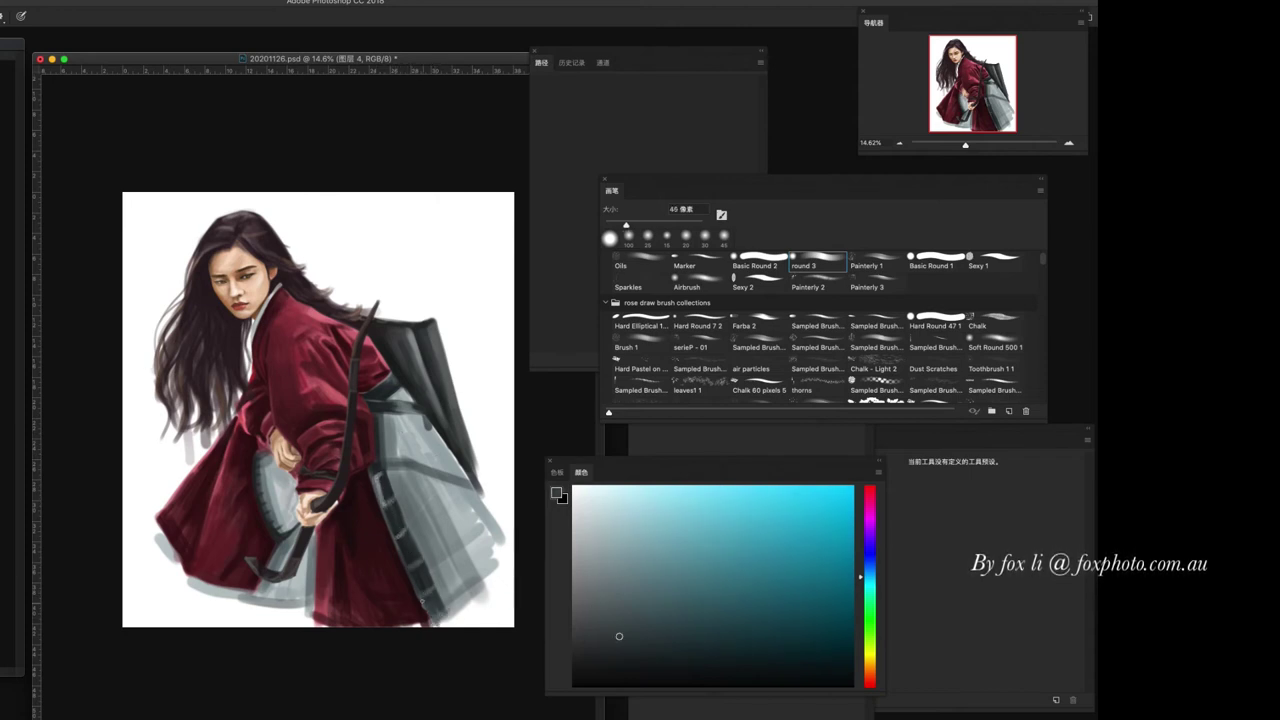
alt+click(432, 611)
- Paint dark lower-skirt strokes at 150 px, smooth with lighter grey, then lighten the upper skirt
key(bracketright)
key(bracketright)
key(bracketright)
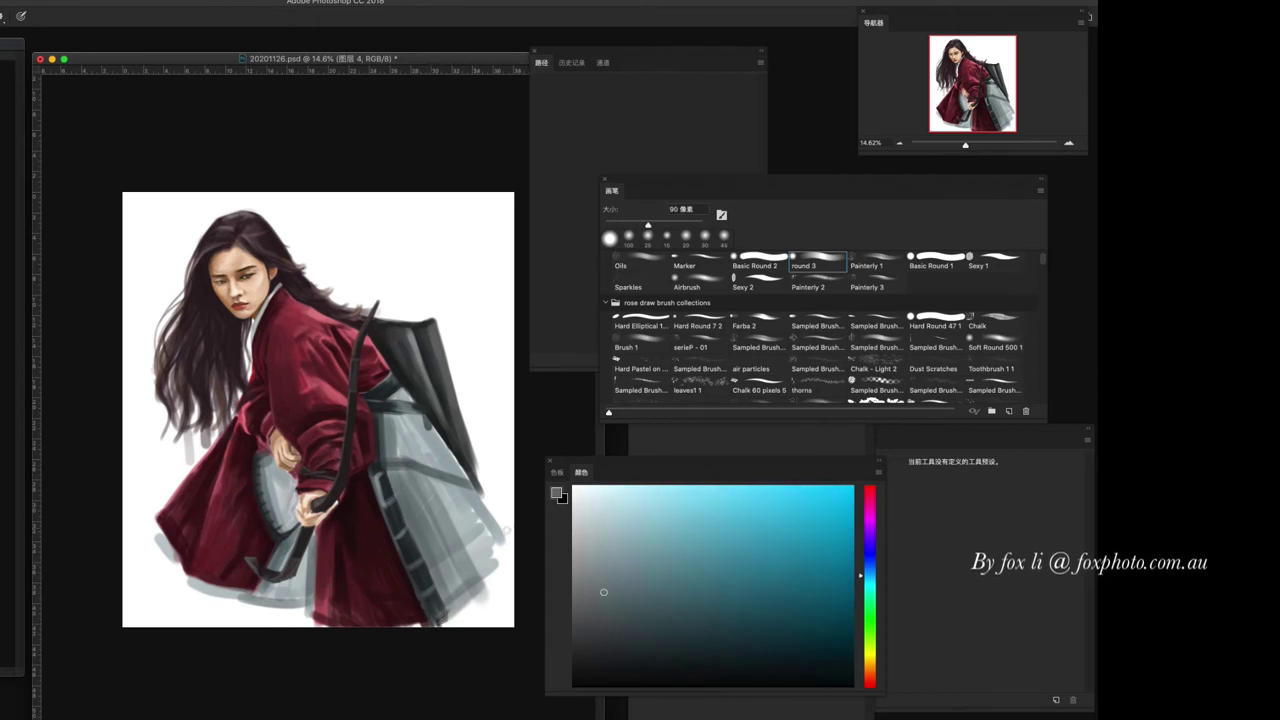
drag(420, 535, 490, 610)
alt+click(481, 567)
drag(481, 567, 500, 570)
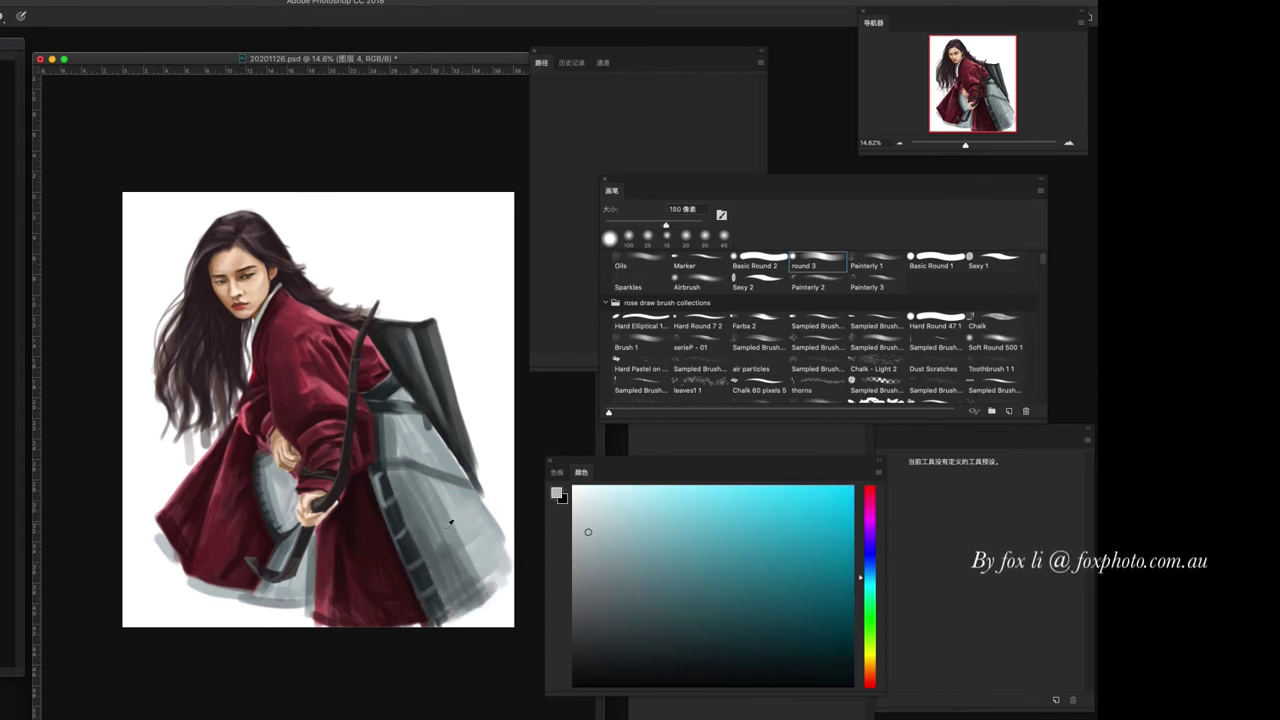
drag(460, 500, 495, 565)
alt+click(425, 425)
drag(425, 425, 430, 450)
key(bracketleft)
key(bracketleft)
key(bracketleft)
alt+click(394, 418)
key(bracketleft)
alt+click(394, 418)
- Paint two light grey strokes and several dark block marks across the skirt
alt+click(403, 415)
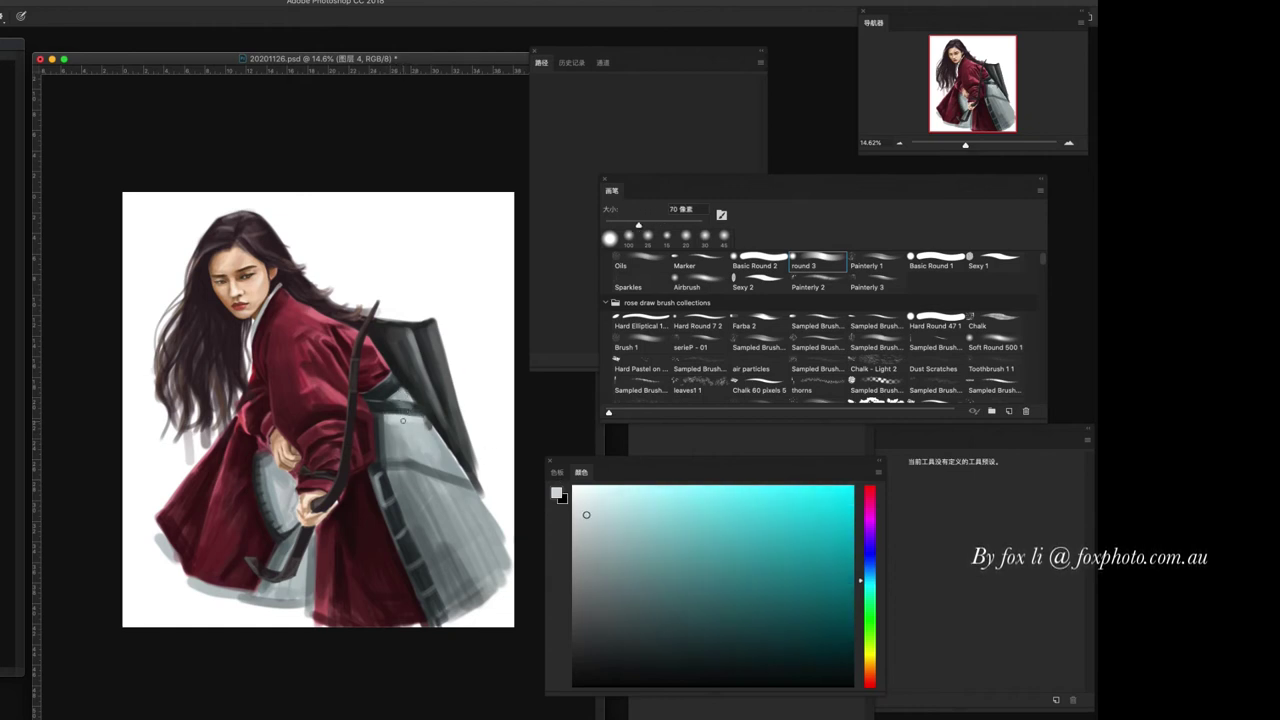
drag(411, 447, 440, 440)
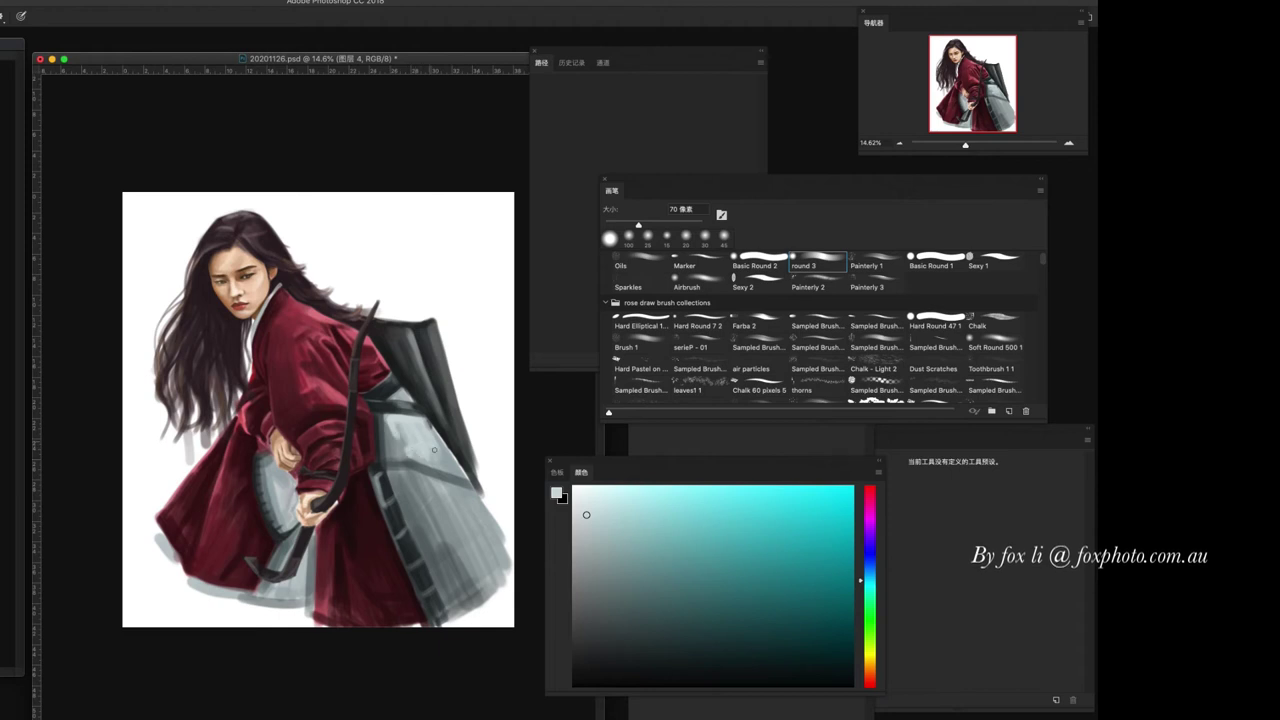
drag(410, 486, 438, 480)
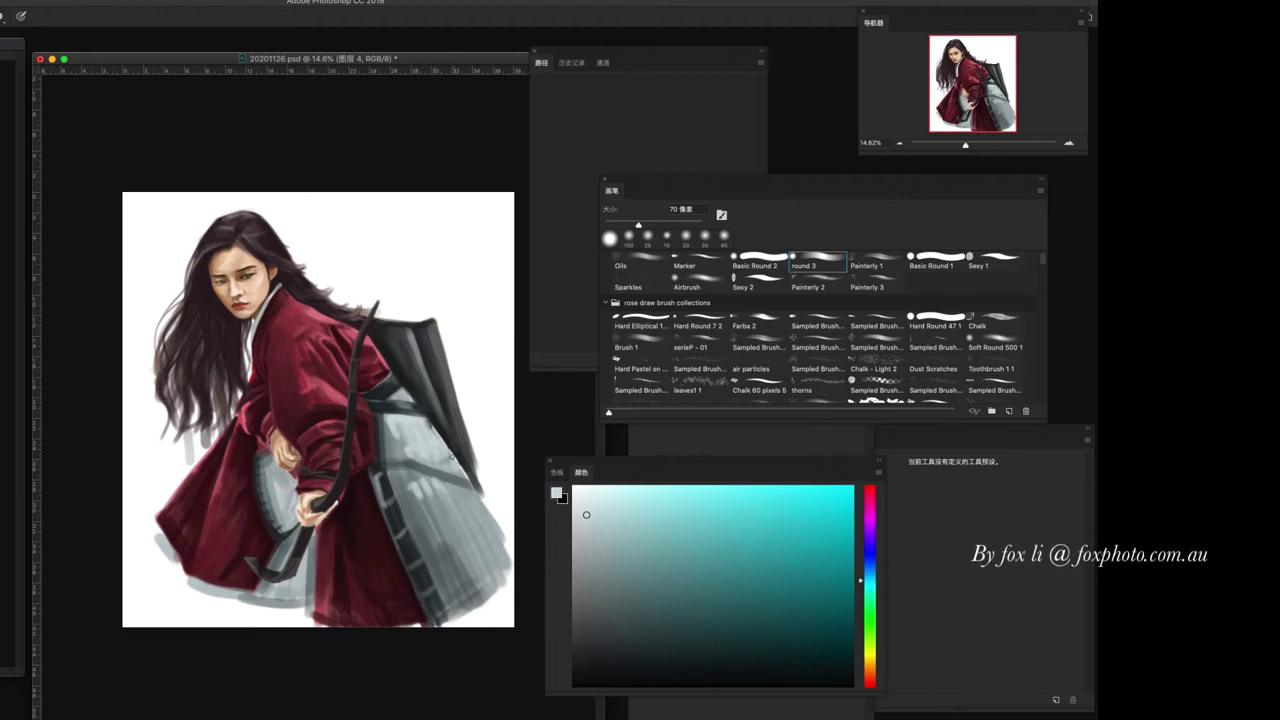
alt+click(394, 428)
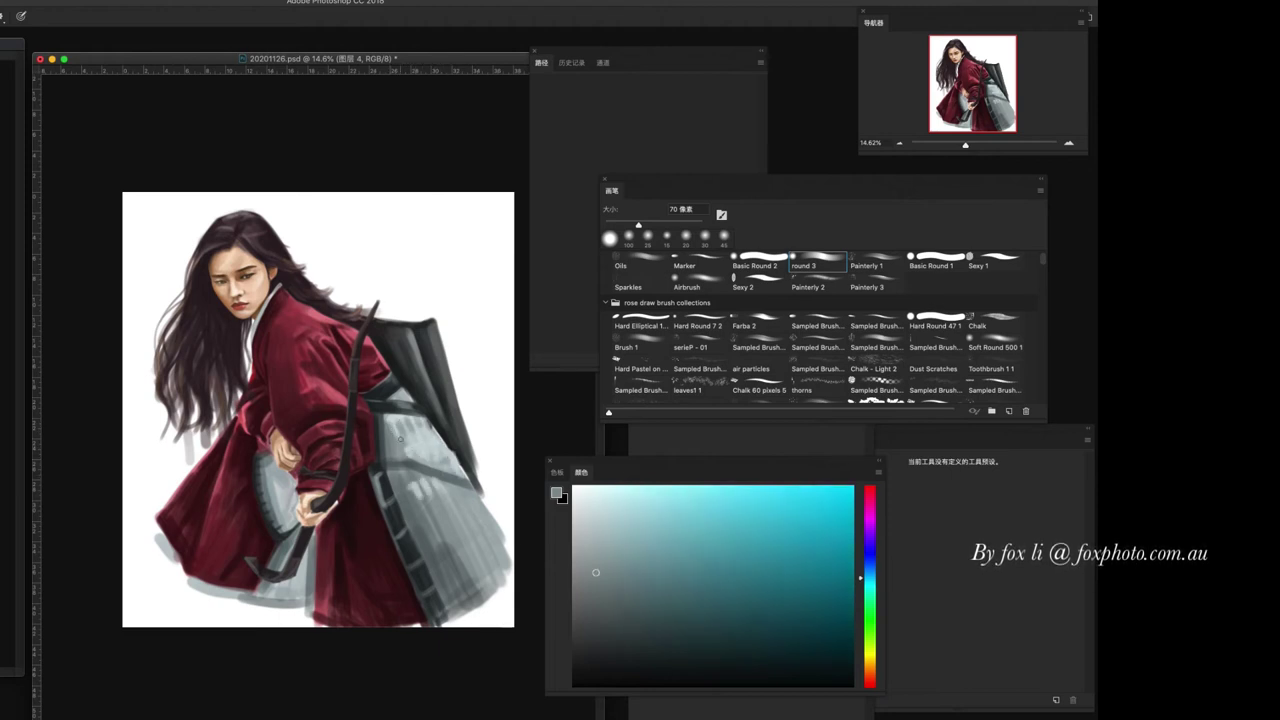
alt+click(403, 508)
alt+click(403, 508)
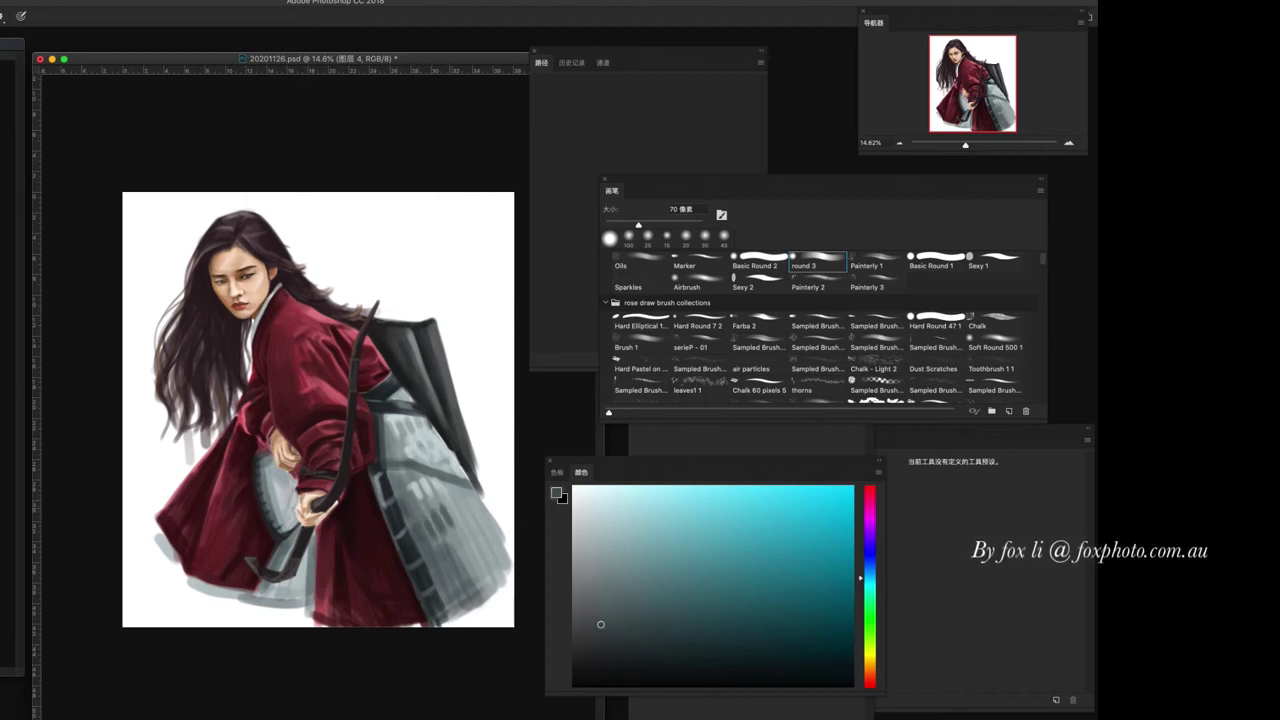
alt+click(441, 560)
drag(441, 562, 465, 537)
drag(446, 594, 460, 582)
- Sample more skirt greys, shrink the brush, and sample the robe's dark red
alt+click(482, 560)
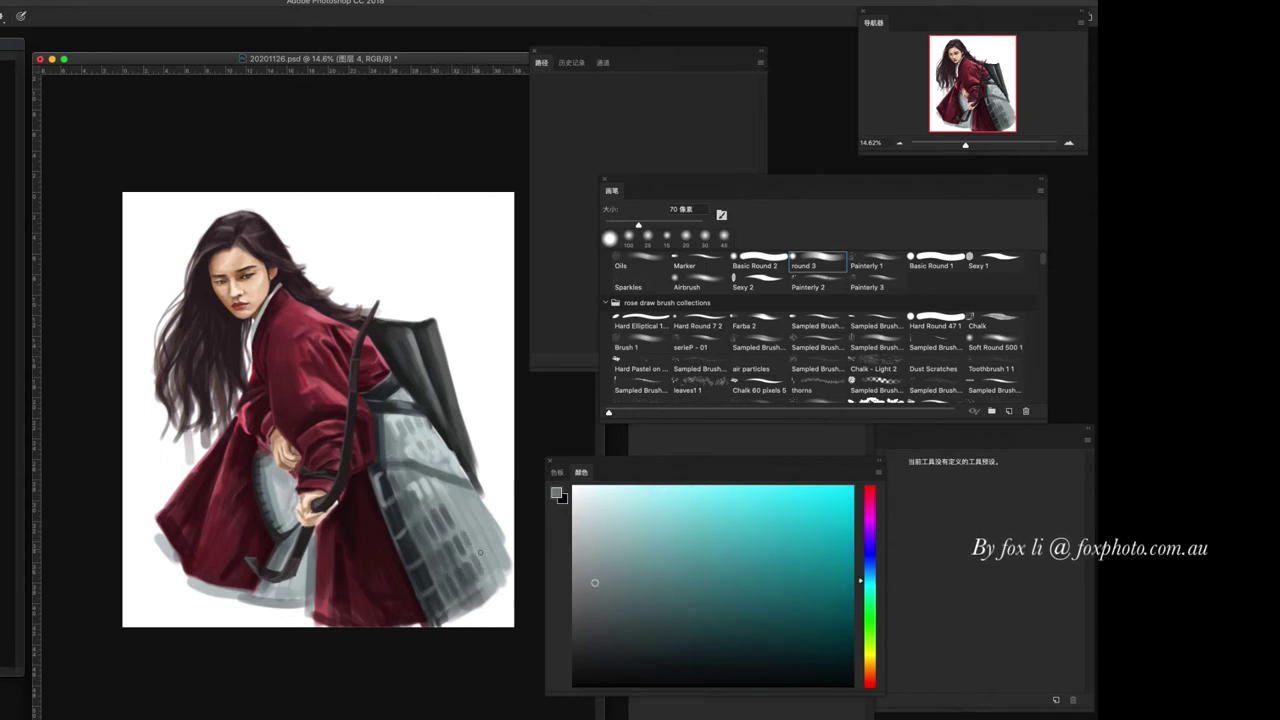
alt+click(492, 532)
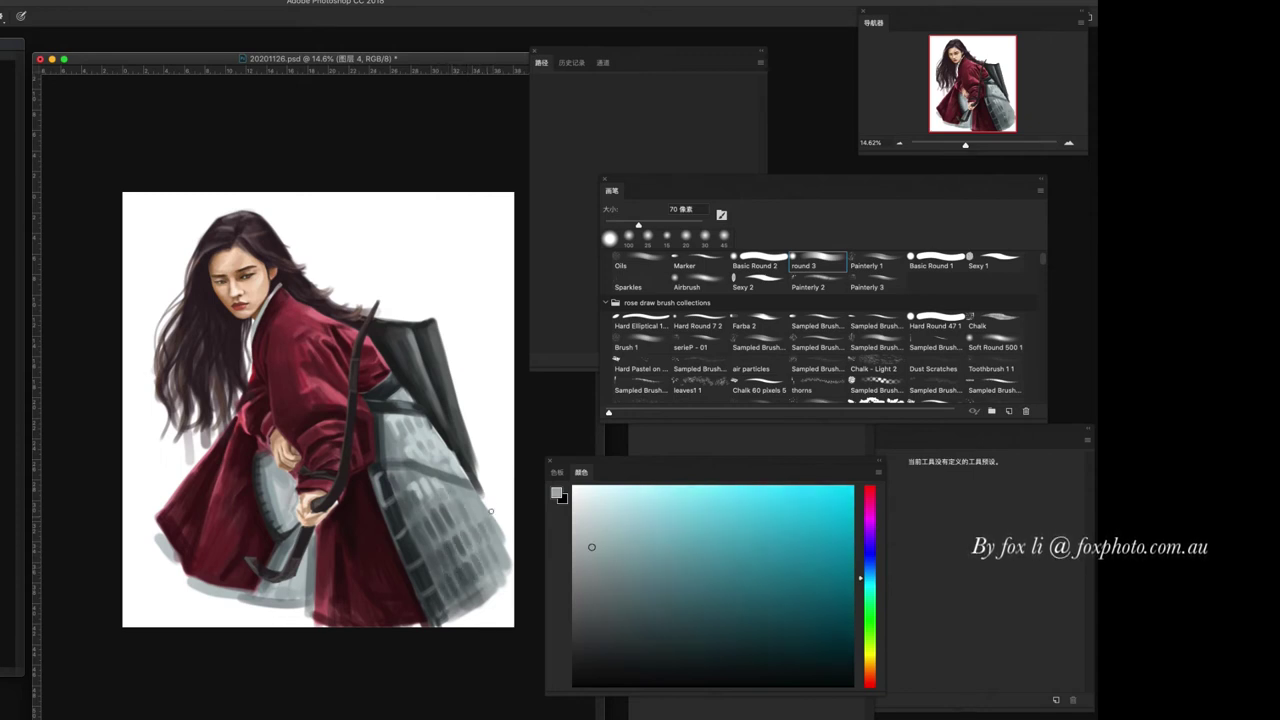
alt+click(383, 492)
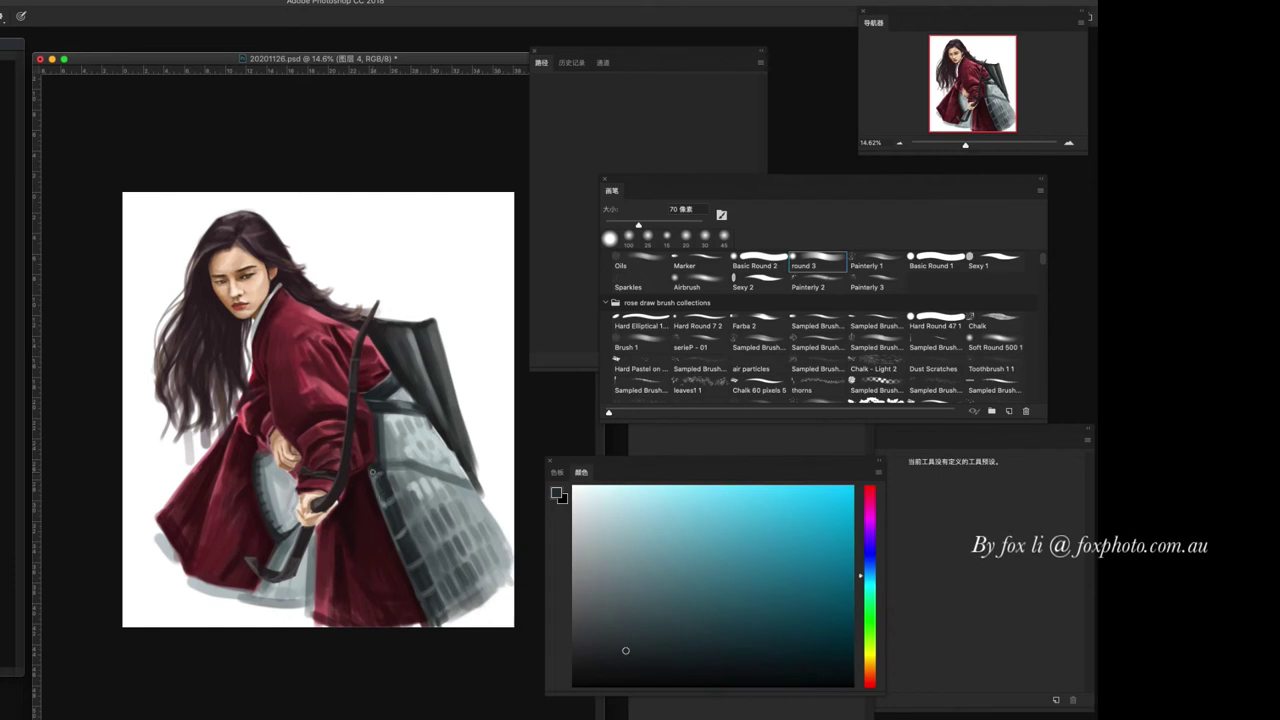
alt+click(410, 532)
alt+click(390, 485)
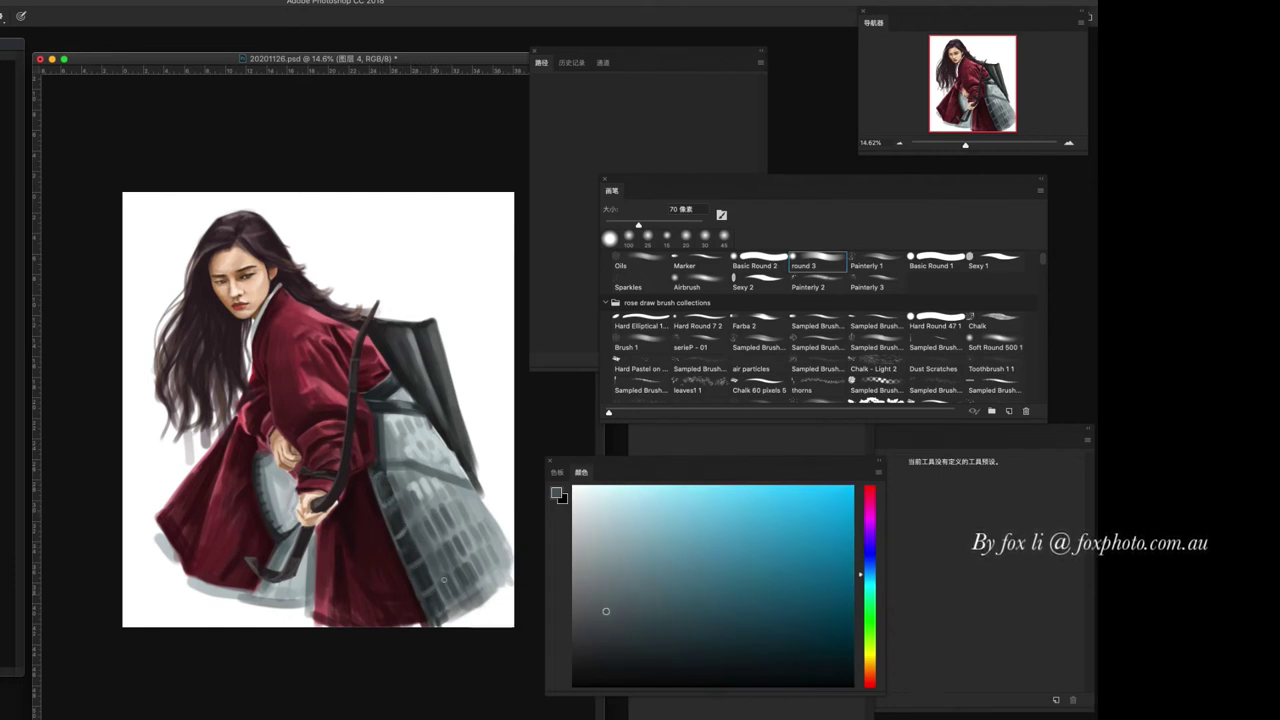
scroll(312, 394, up, 2)
key(bracketleft)
key(bracketleft)
alt+click(252, 484)
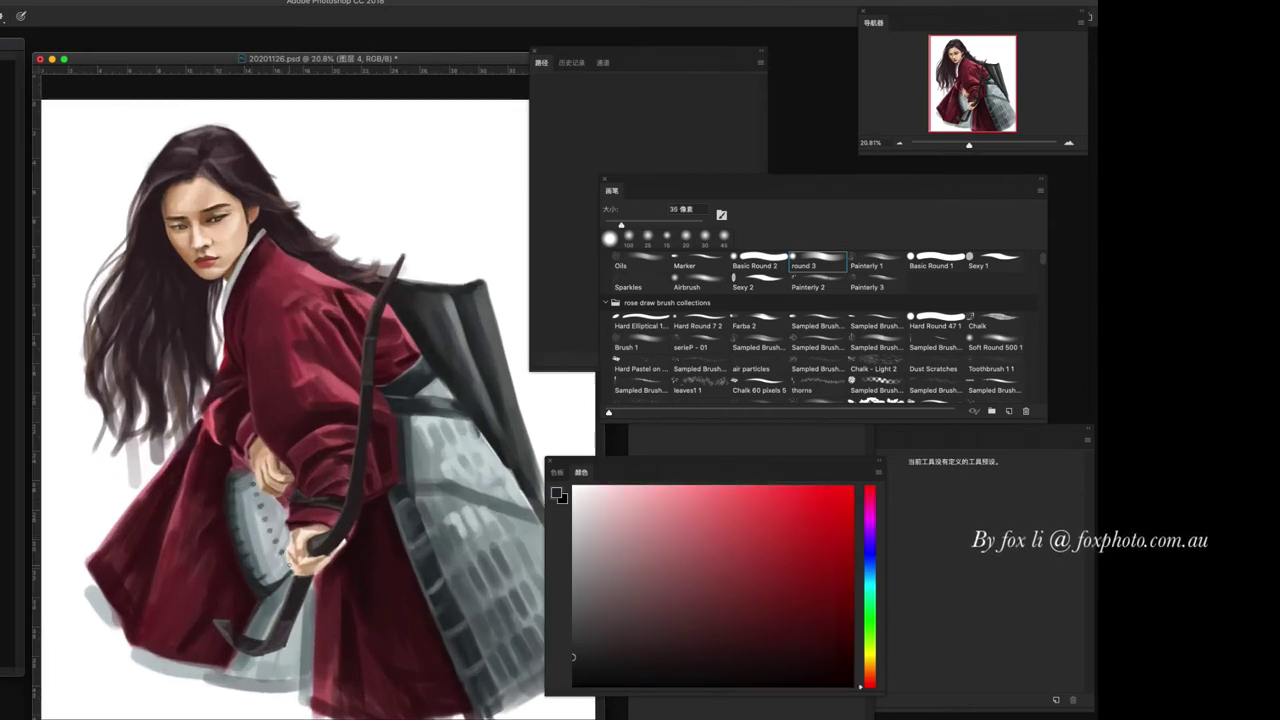
- Dab a small dark stroke, set a 45 px brush, and sample the robe's crimson
drag(252, 492, 260, 506)
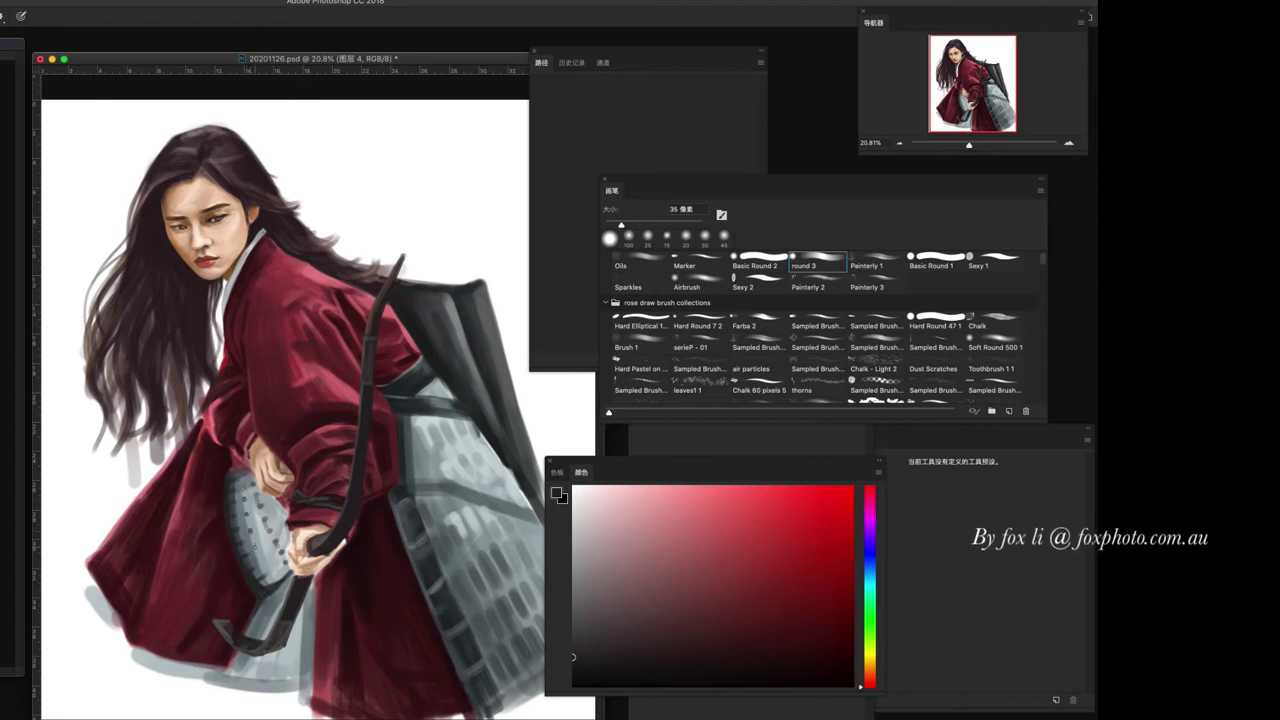
scroll(495, 590, down, 2)
scroll(222, 531, up, 3)
key(bracketright)
alt+click(222, 531)
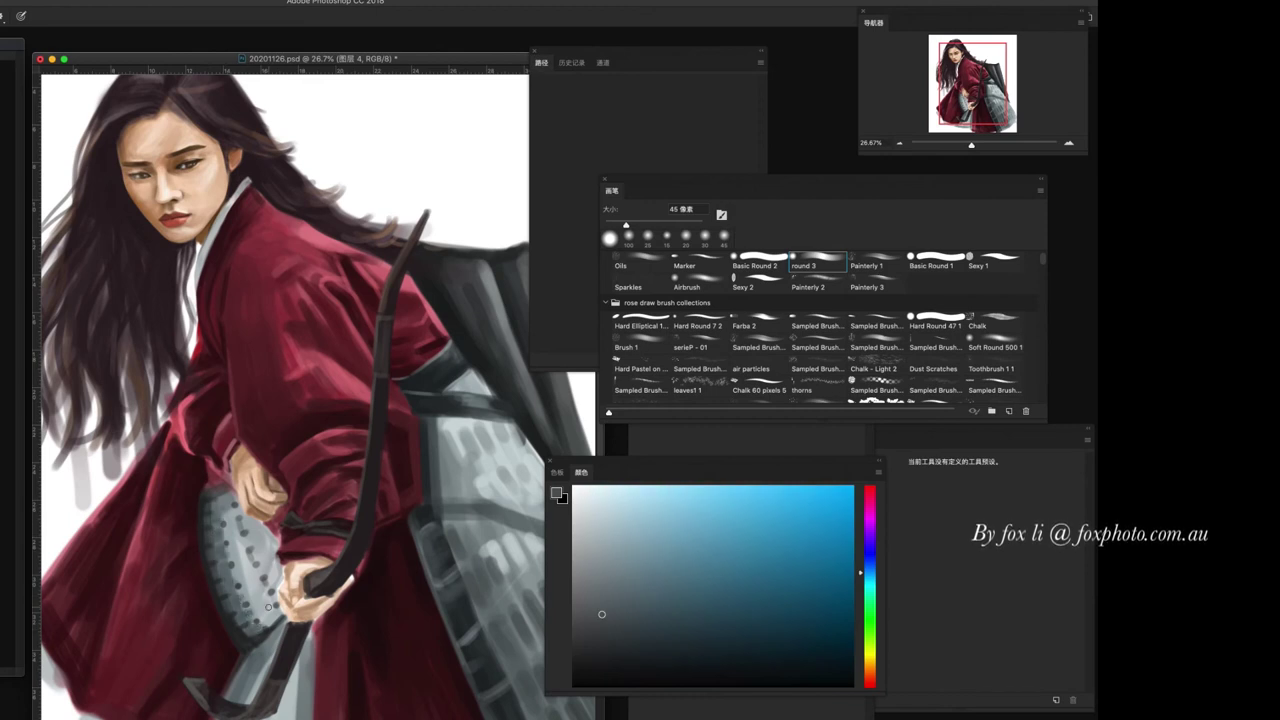
alt+click(250, 552)
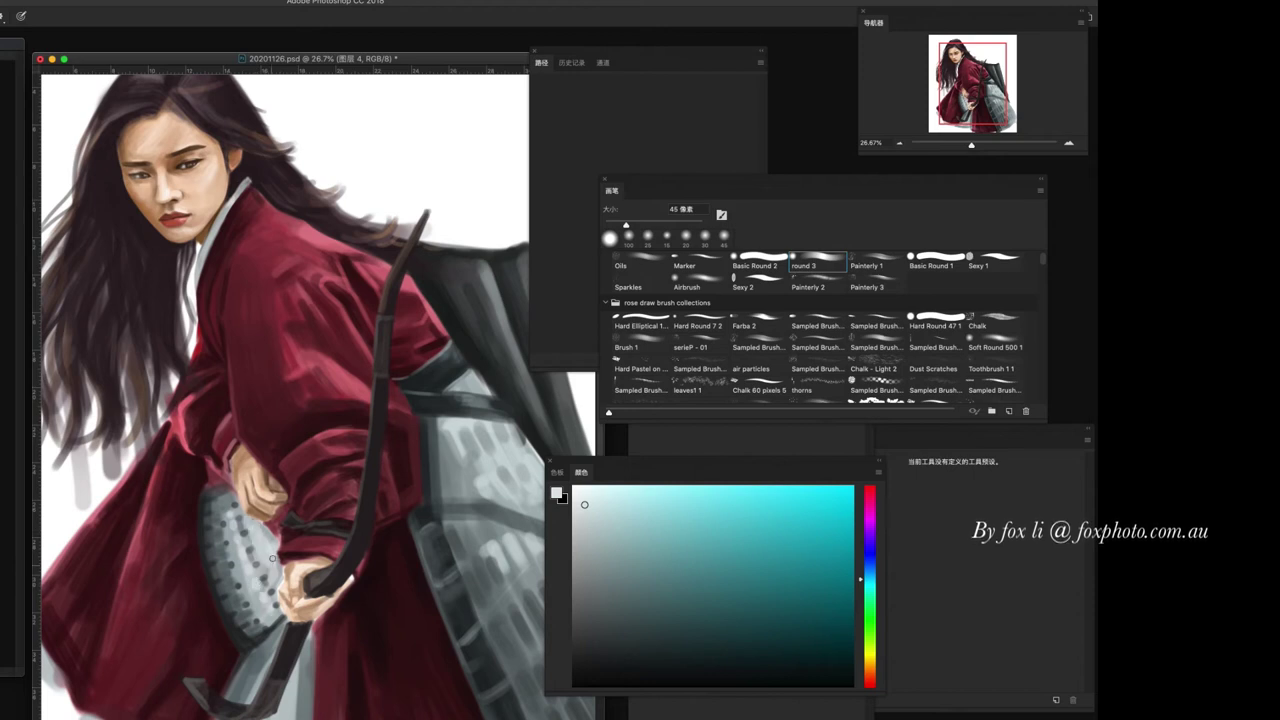
scroll(386, 361, up, 2)
scroll(386, 361, down, 1)
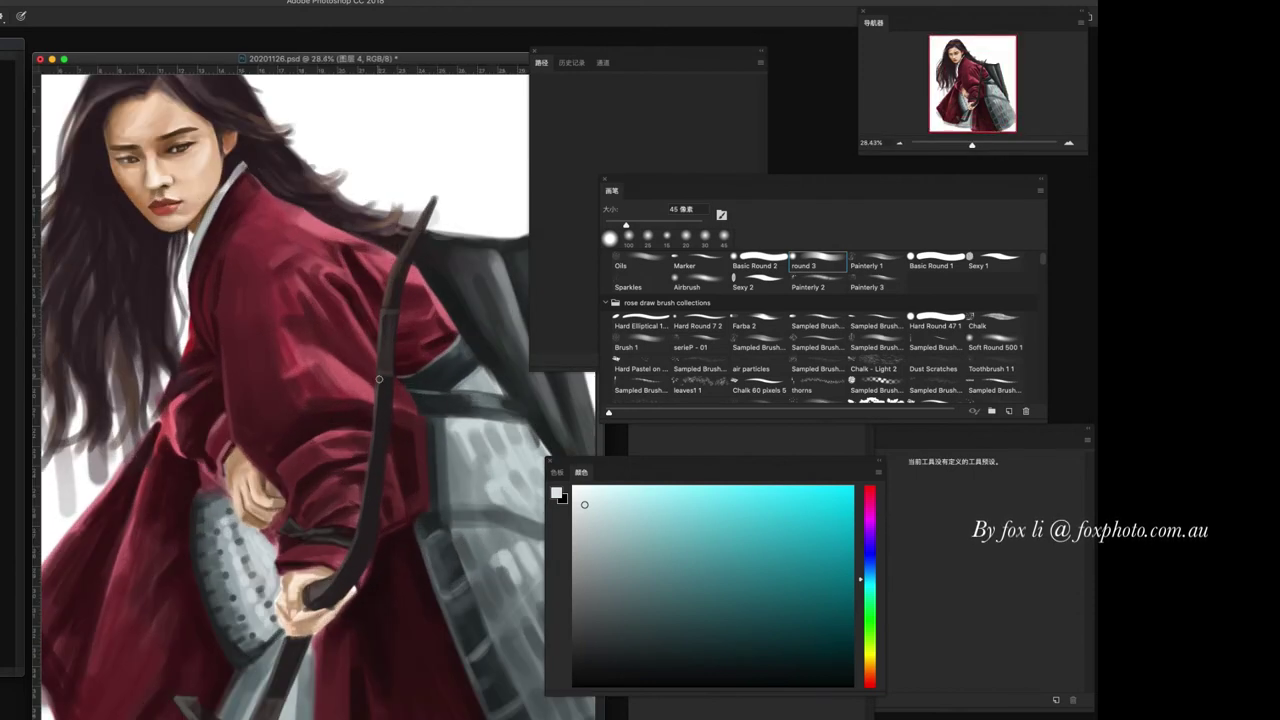
alt+click(200, 310)
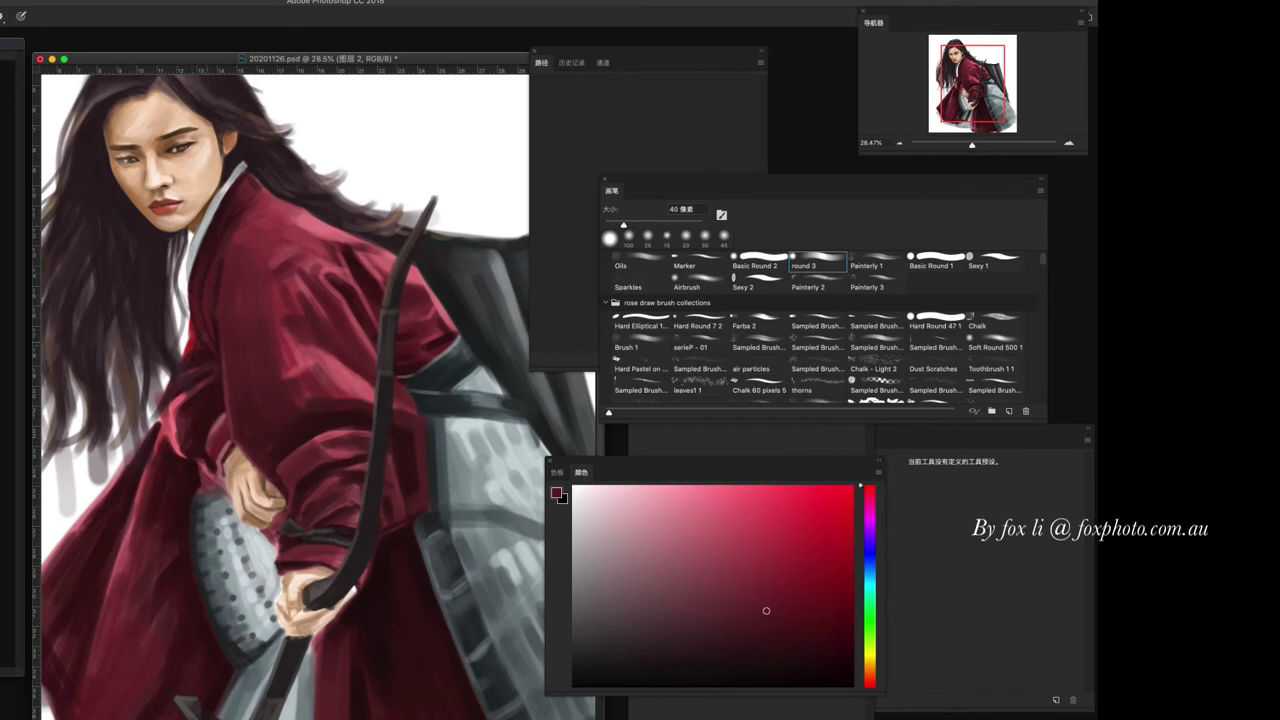
- Sample a lighter pink robe tone and paint a short 15 px highlight on the robe
alt+click(209, 297)
alt+click(236, 241)
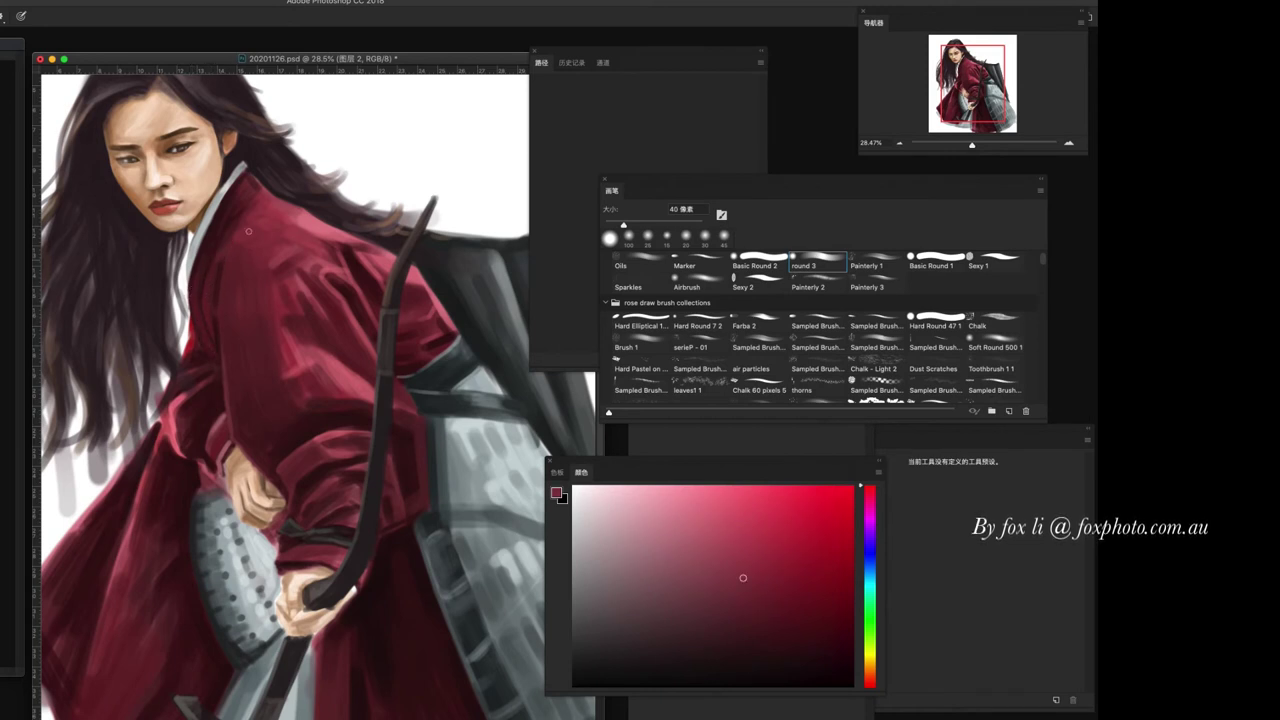
alt+click(286, 205)
alt+click(286, 205)
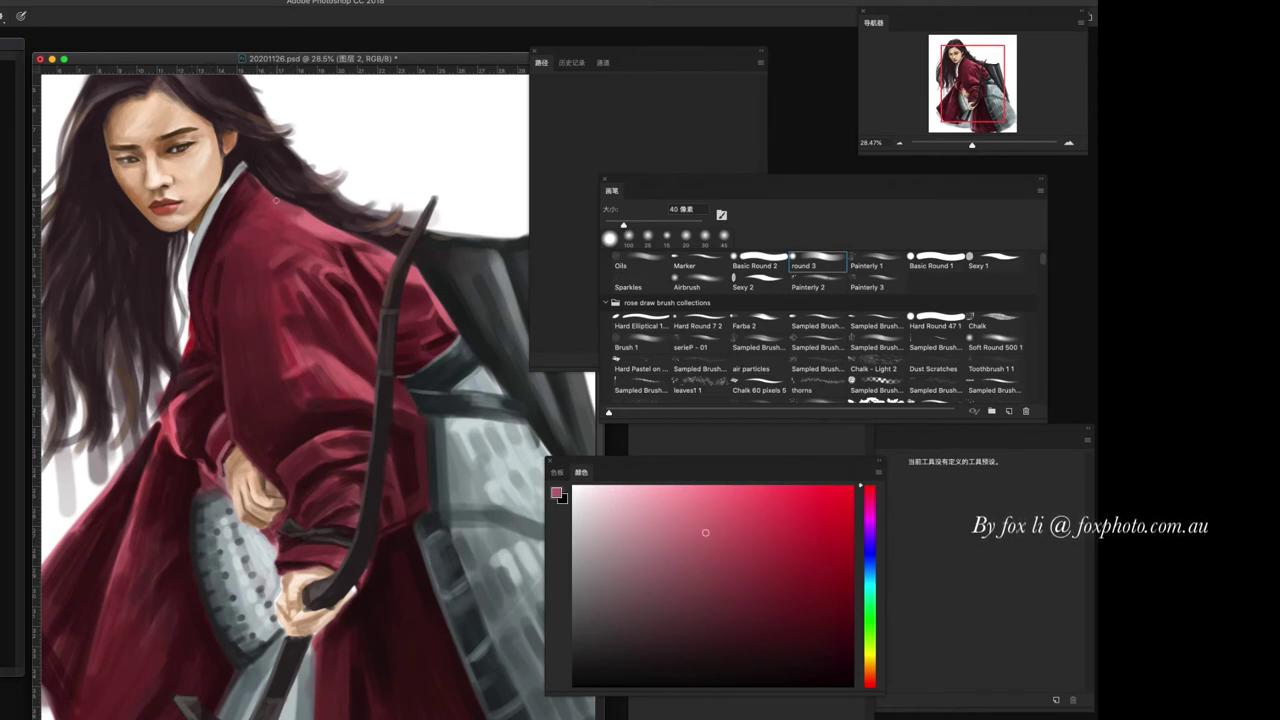
alt+click(286, 206)
alt+click(289, 224)
key(bracketleft)
key(bracketleft)
key(bracketleft)
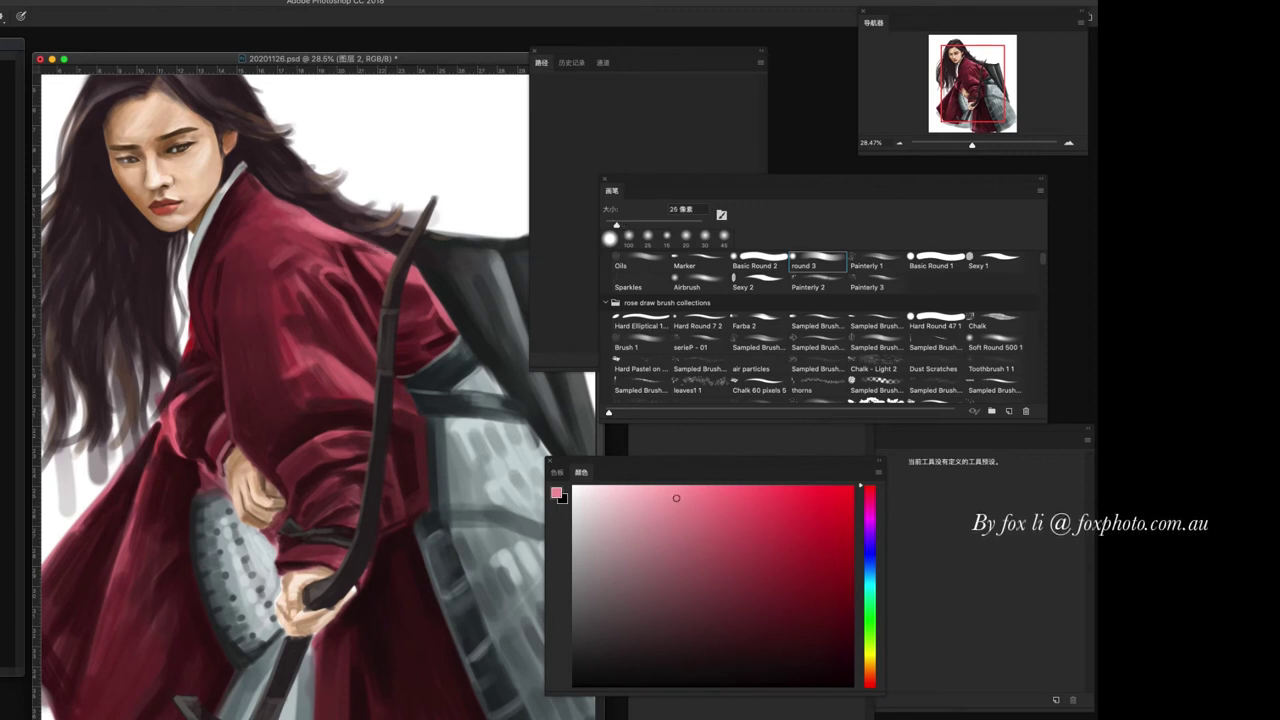
key(bracketleft)
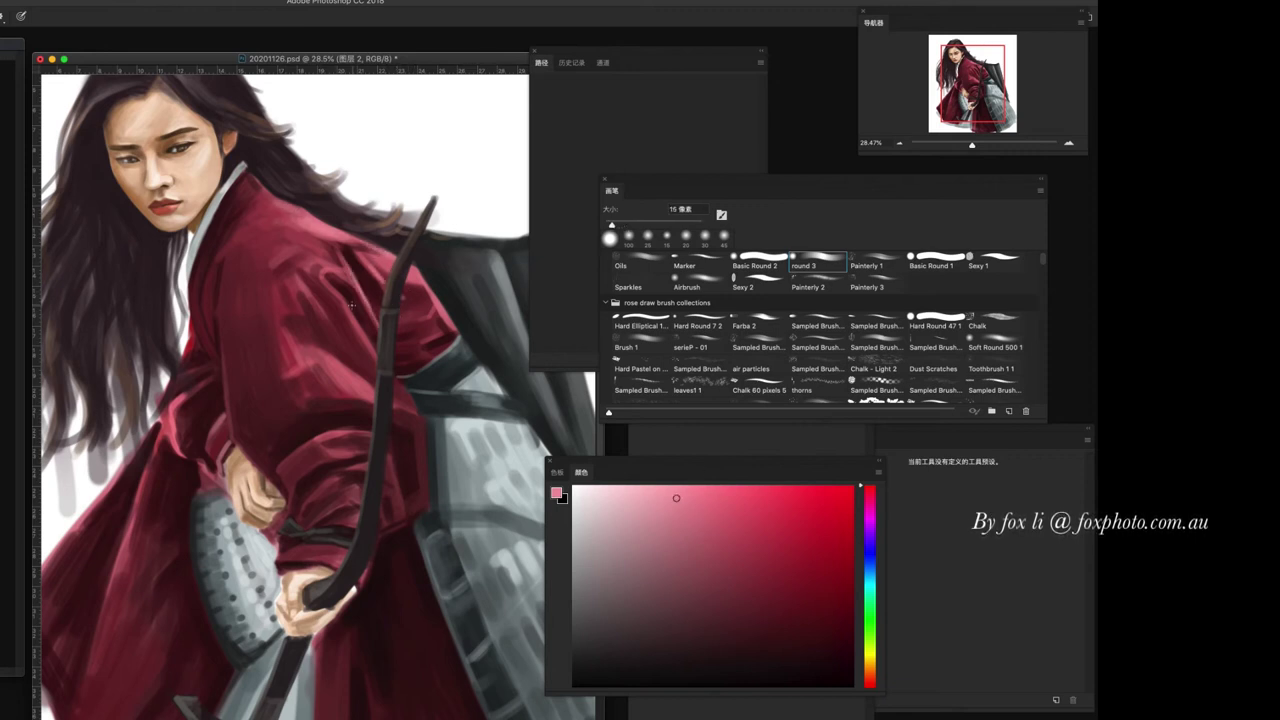
drag(370, 396, 358, 402)
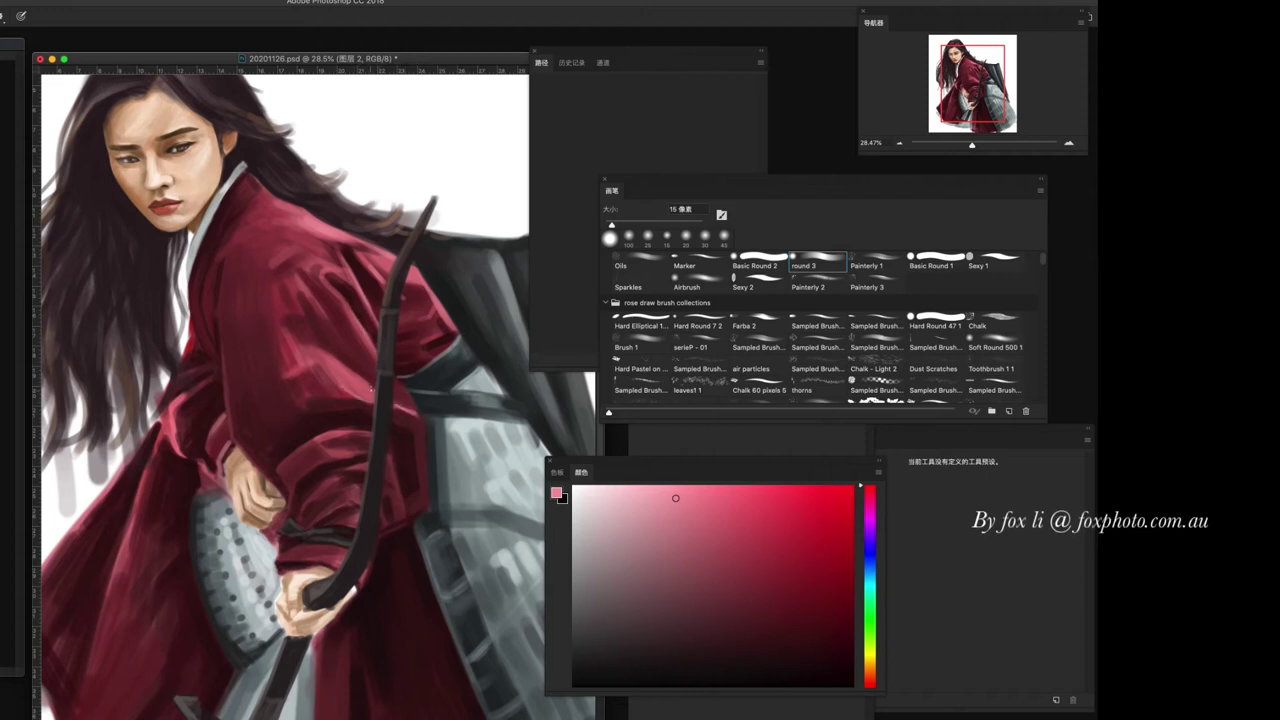
- Sample dark red and pink robe tones while resizing the brush between 25 and 35 px
key(bracketright)
key(bracketright)
key(bracketright)
alt+click(414, 410)
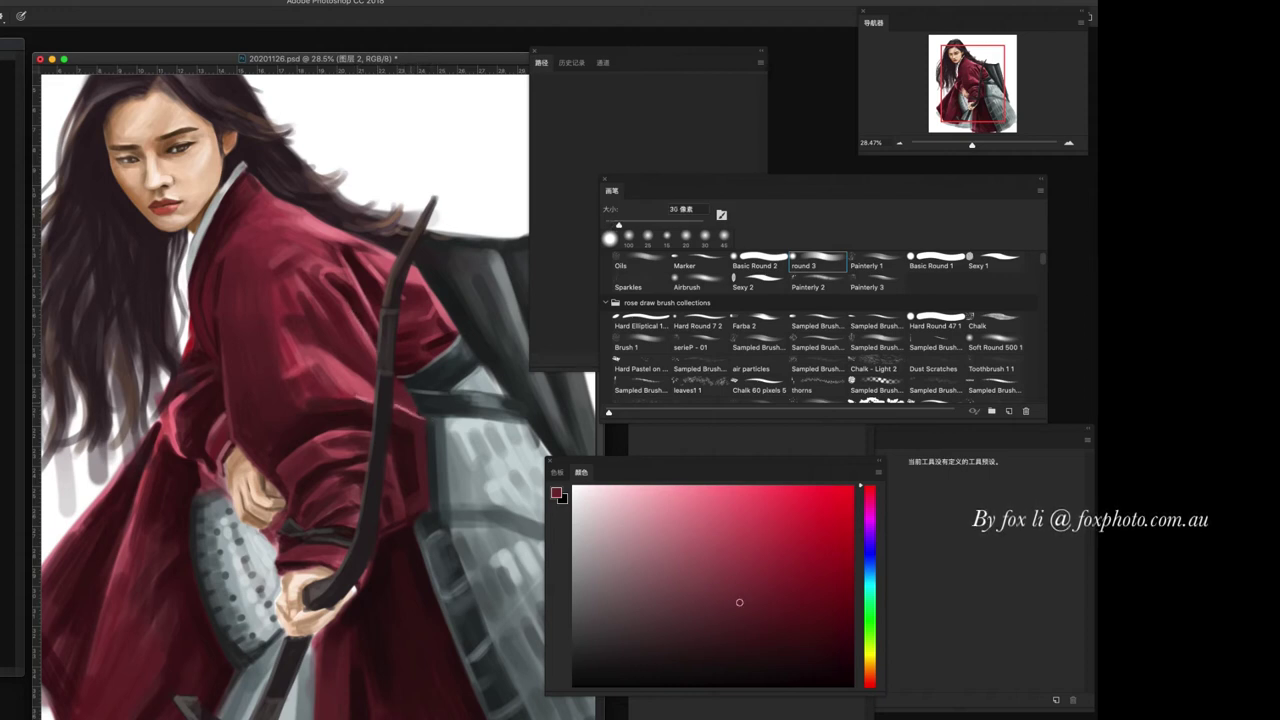
click(683, 523)
alt+click(322, 490)
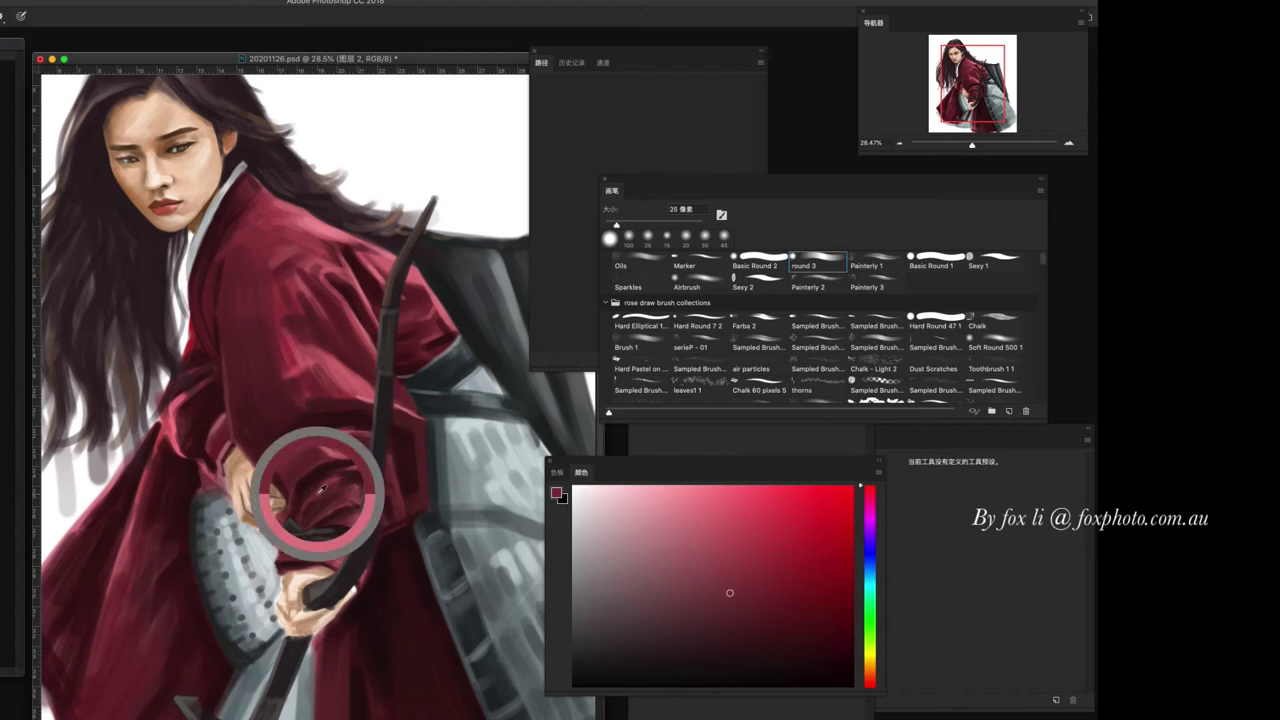
key(bracketleft)
alt+click(345, 503)
key(bracketright)
key(bracketright)
alt+click(358, 495)
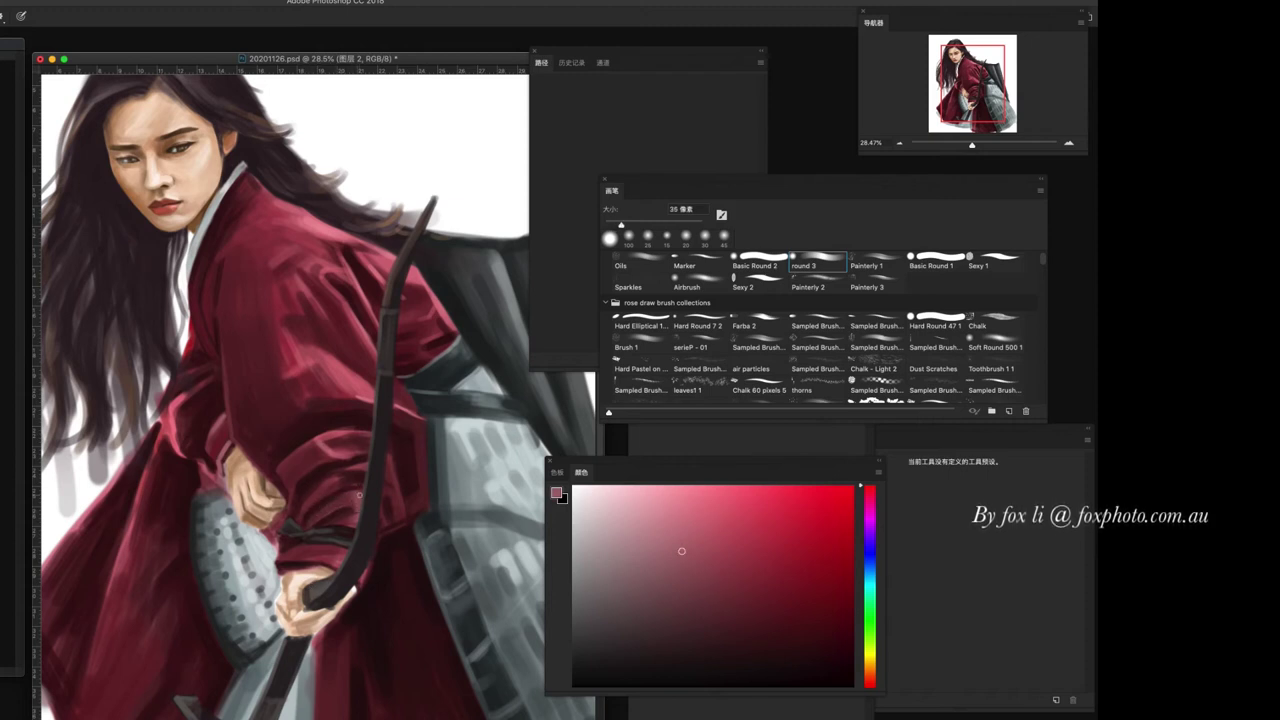
alt+click(320, 546)
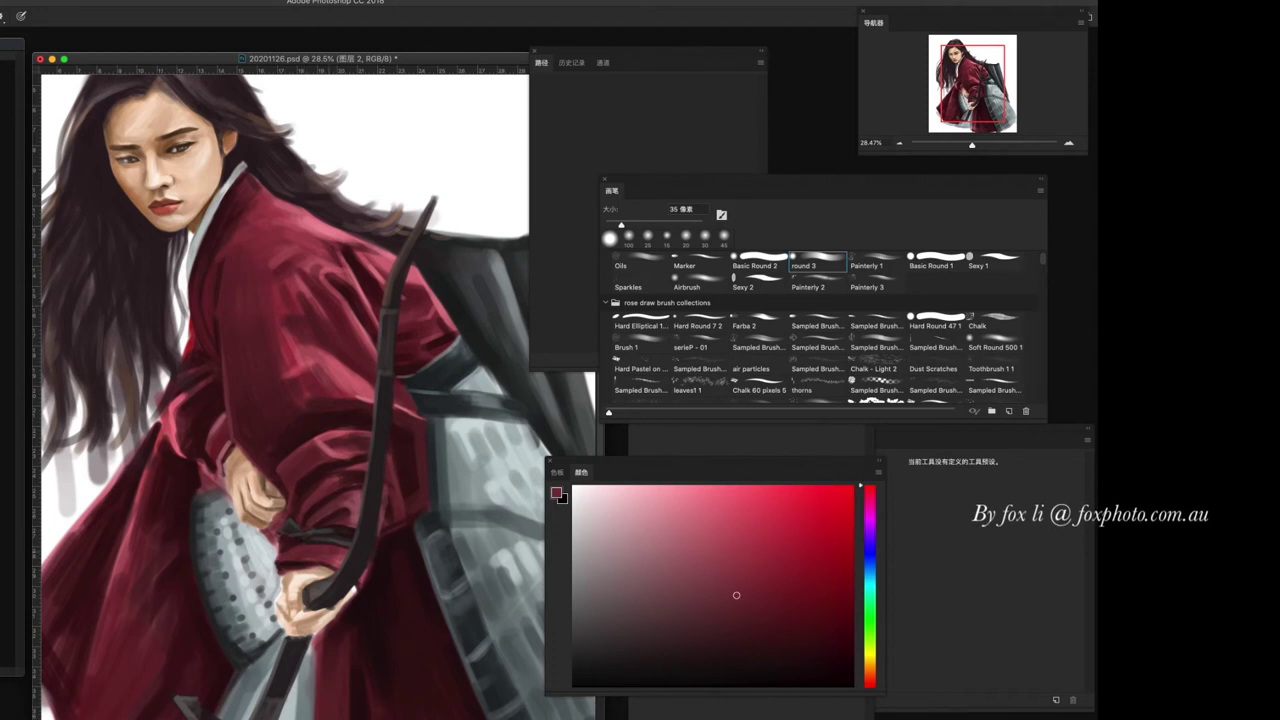
- Fine-tune the sampled robe red and make layer 图层 1 active
scroll(343, 559, down, 2)
alt+click(265, 186)
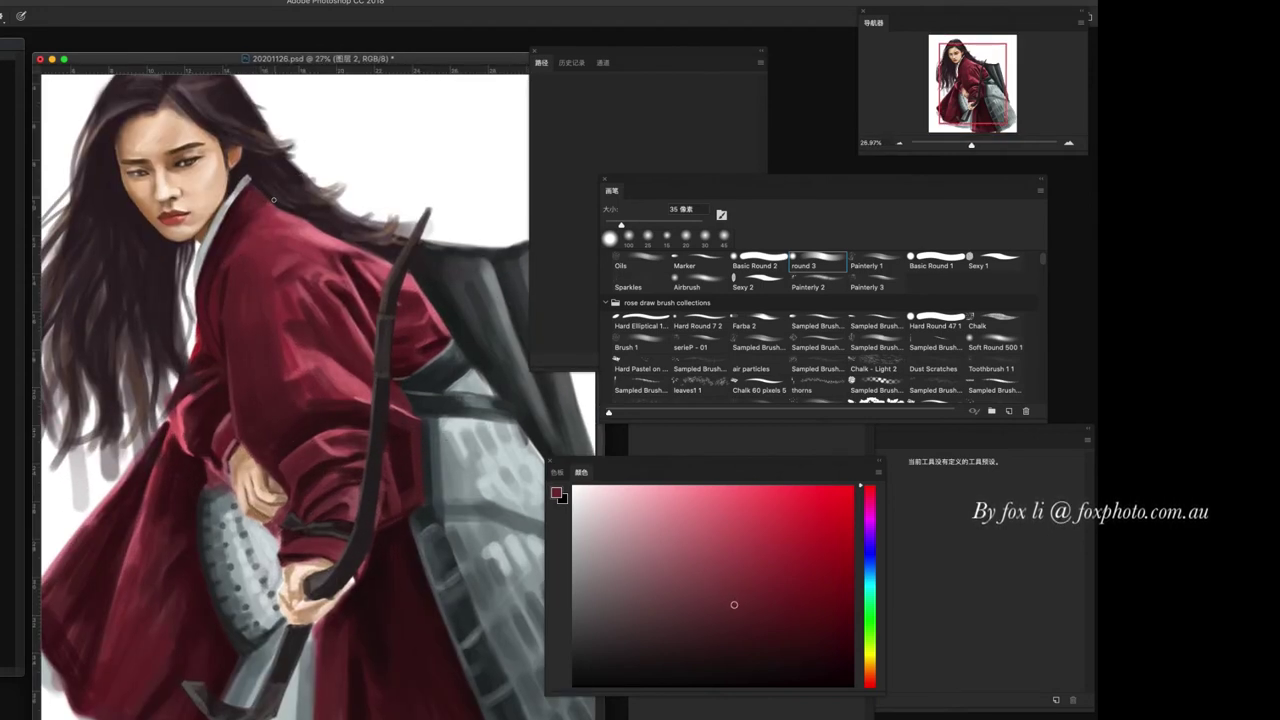
alt+click(230, 228)
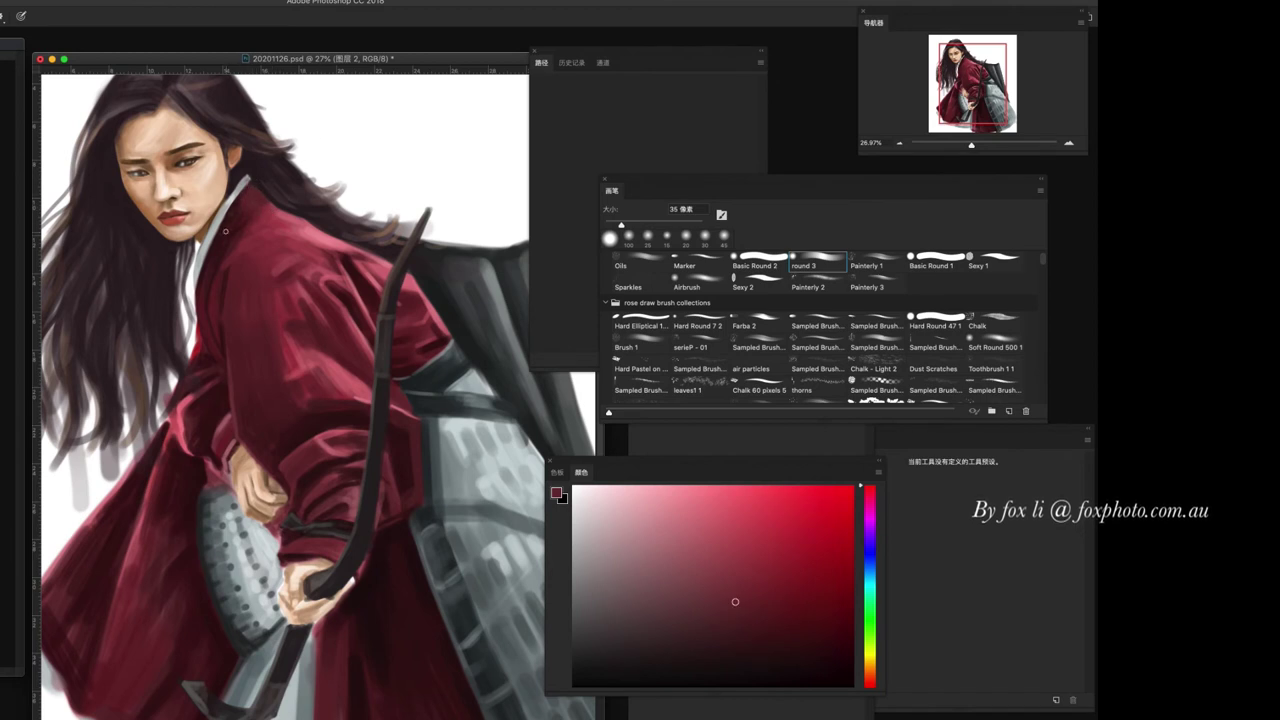
scroll(402, 486, up, 2)
scroll(337, 531, up, 3)
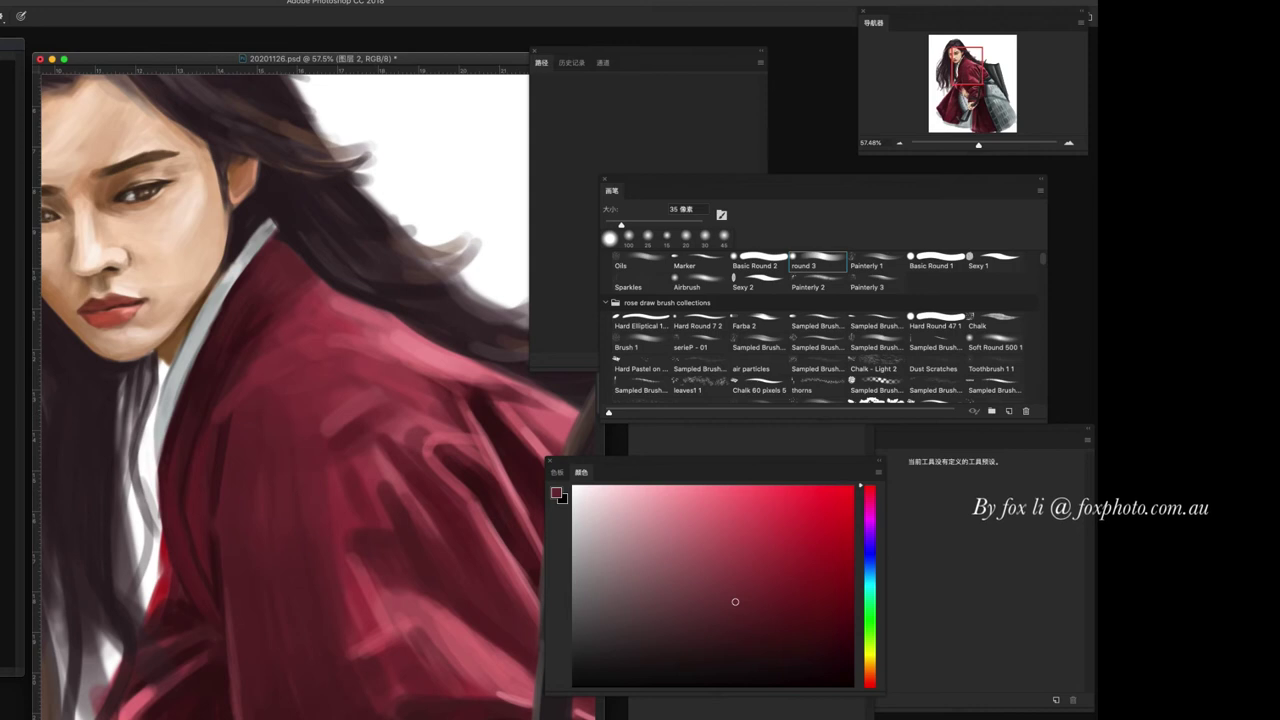
ctrl+click(245, 170)
- Pick orange-pink skin and dark red tones while shrinking the brush to 15 px
key(bracketleft)
alt+click(247, 171)
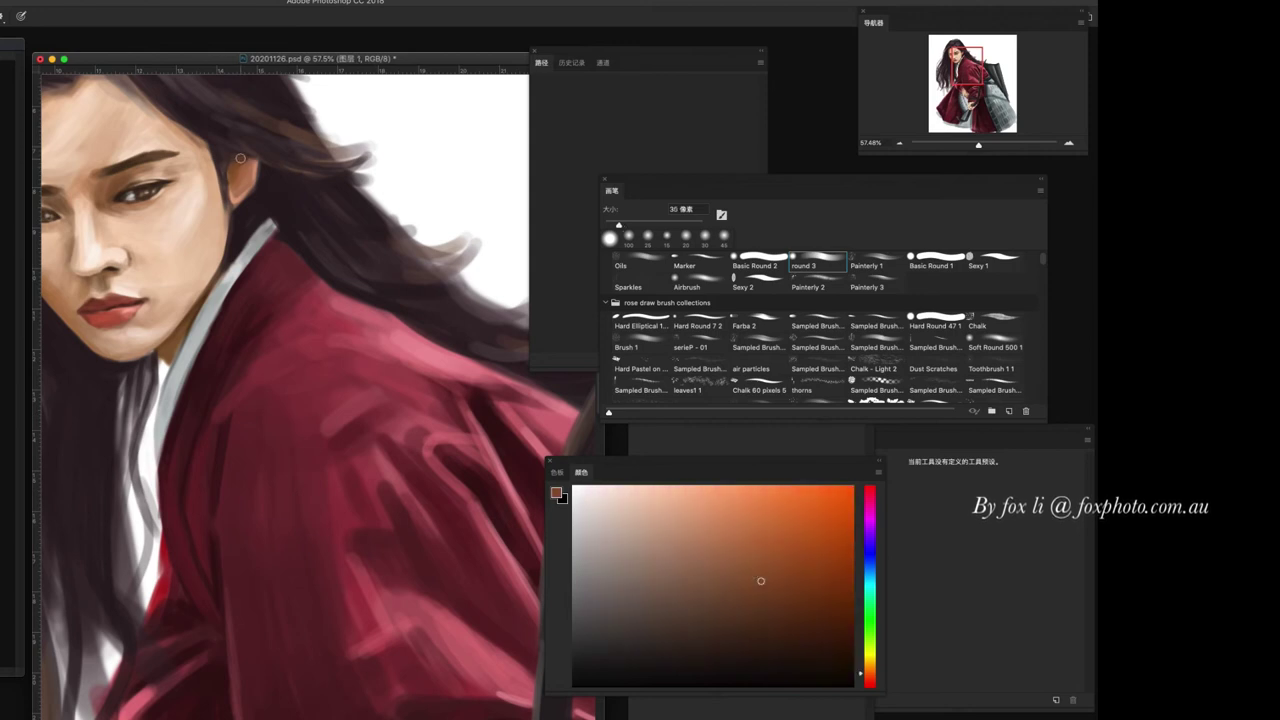
alt+click(236, 168)
key(bracketleft)
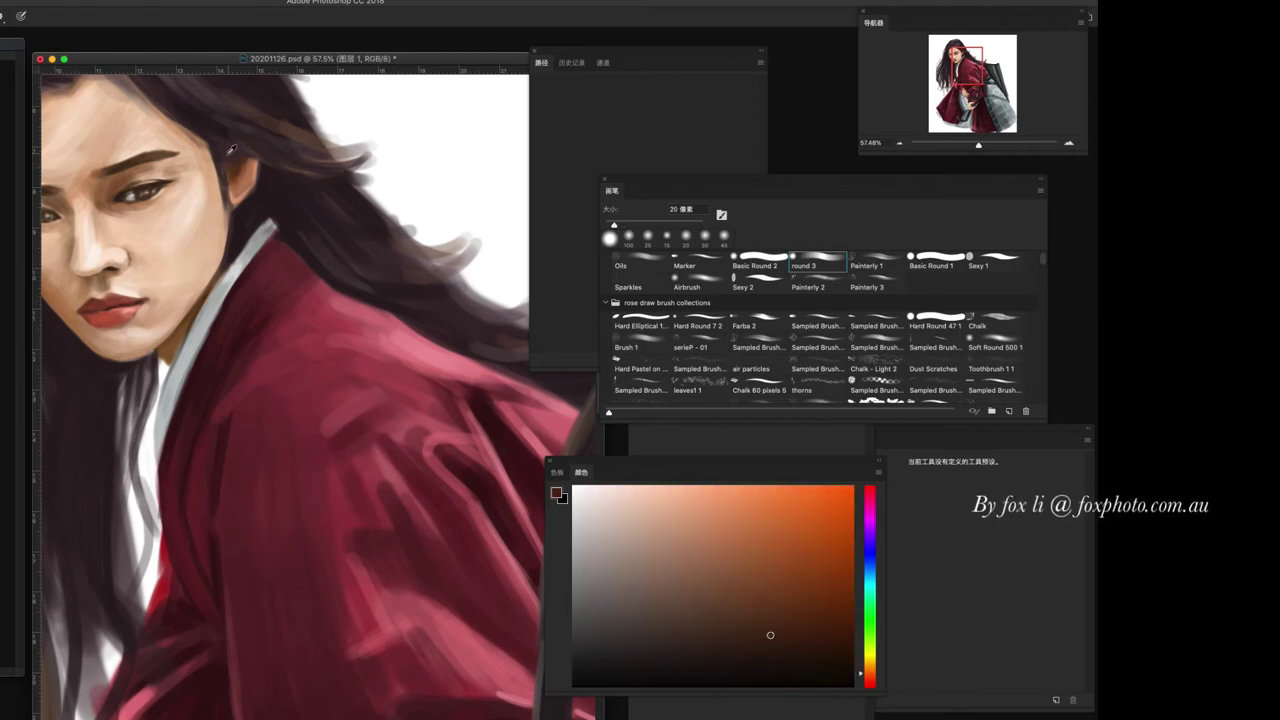
alt+click(238, 158)
alt+click(240, 172)
alt+click(245, 185)
key(bracketleft)
- Choose a dark brown in the Color panel and paint darker touches into the eyebrow
click(761, 527)
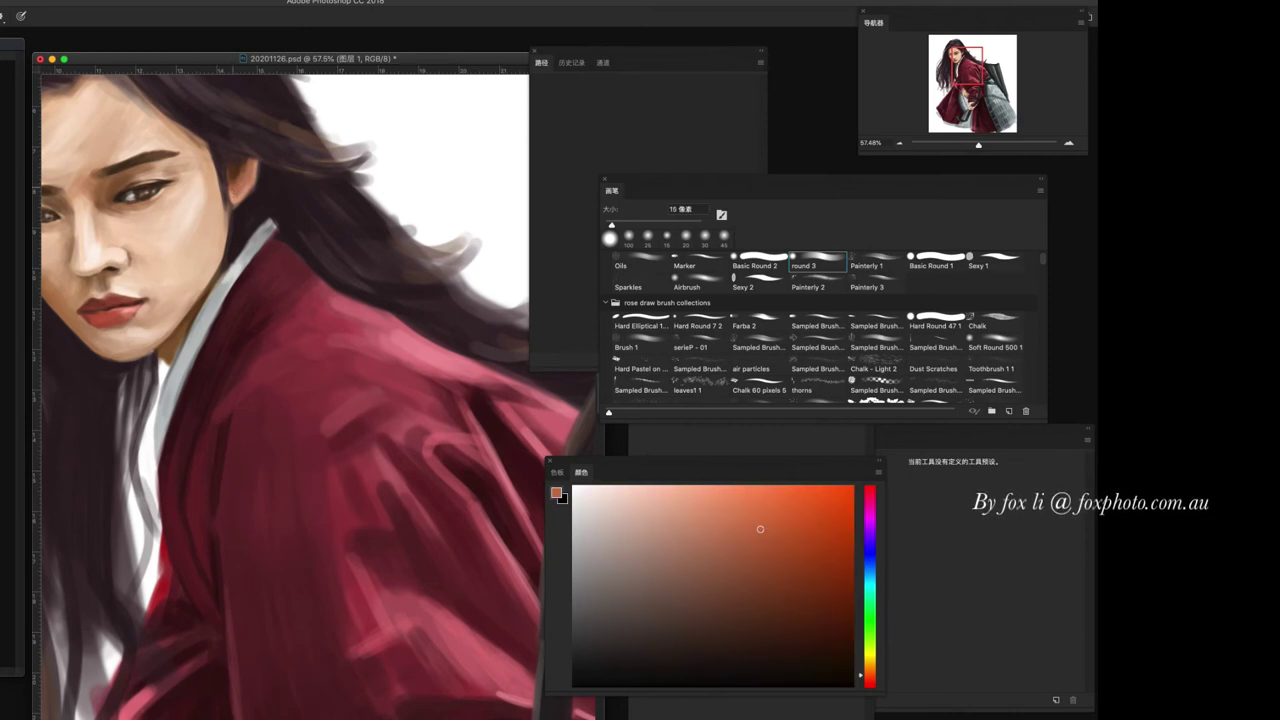
click(783, 547)
click(730, 626)
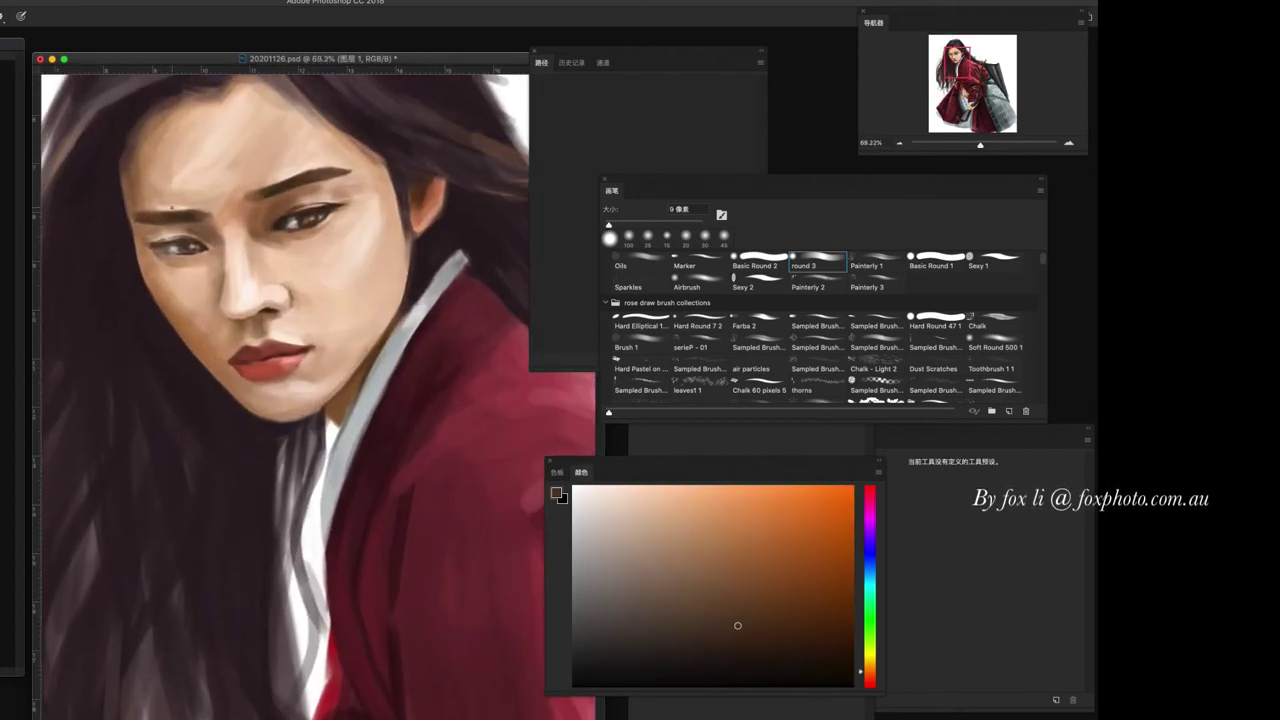
click(703, 554)
drag(720, 606, 726, 625)
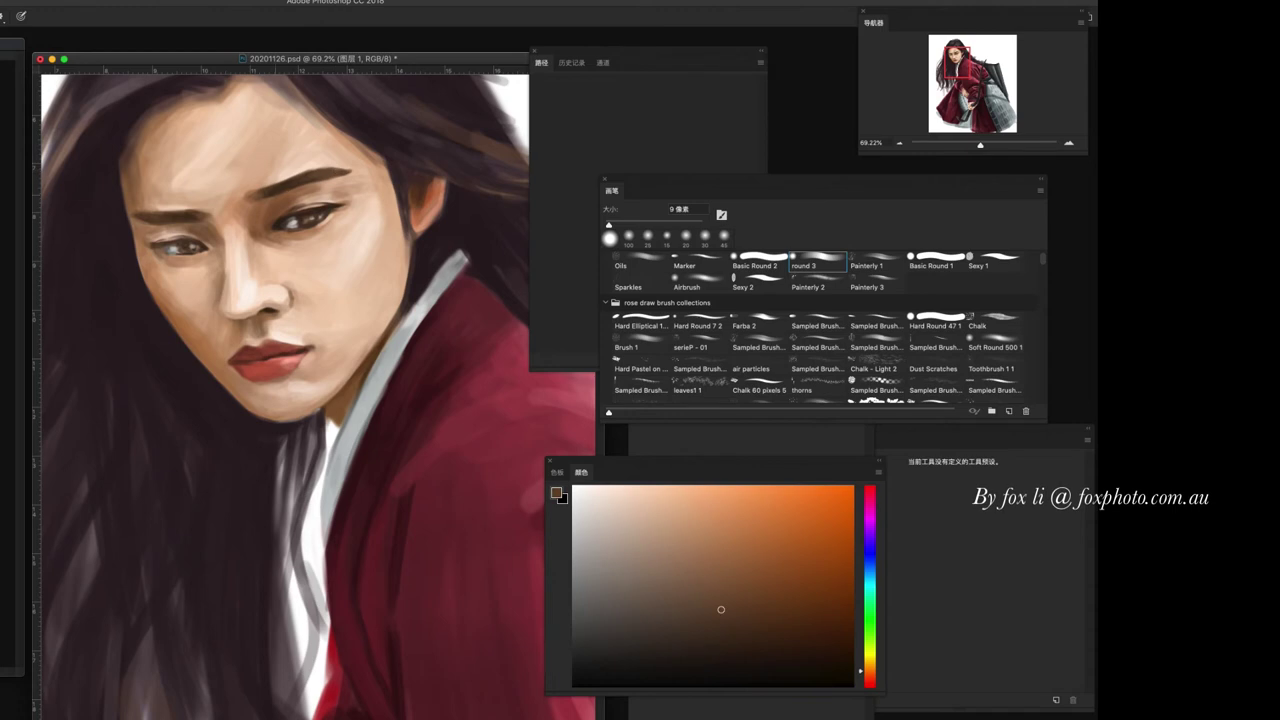
alt+click(290, 178)
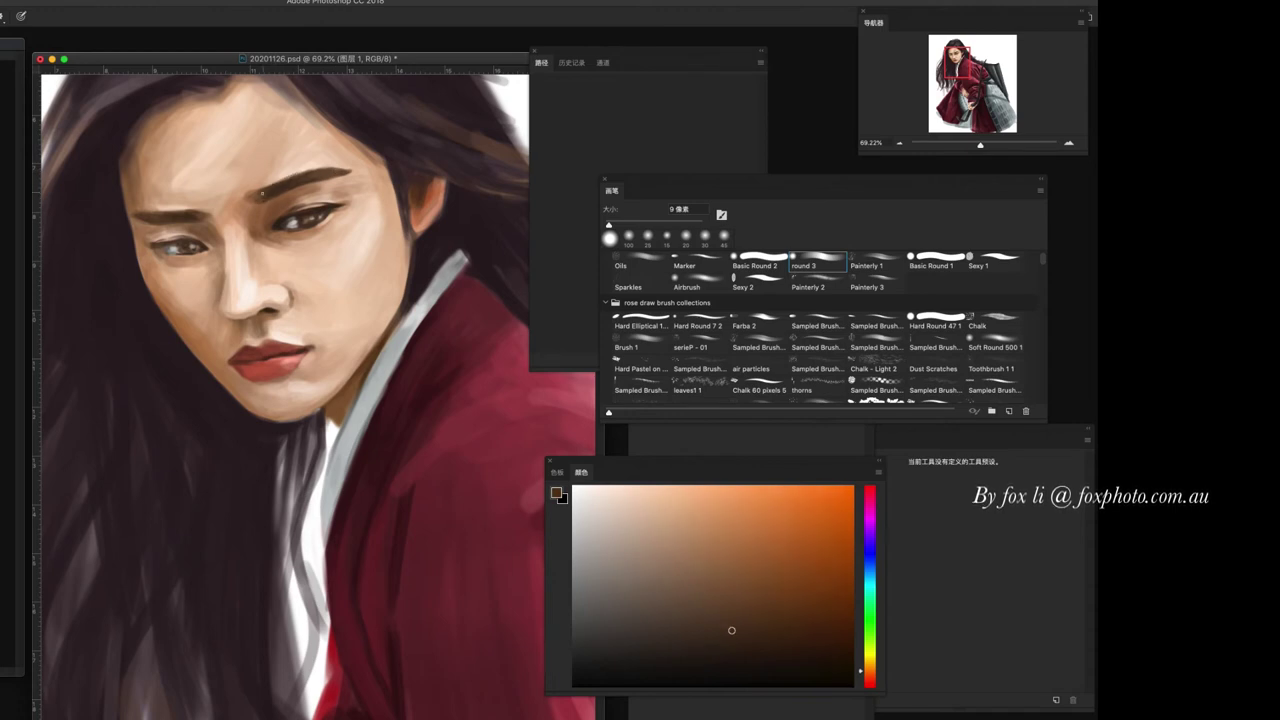
scroll(373, 484, down, 2)
scroll(373, 484, down, 2)
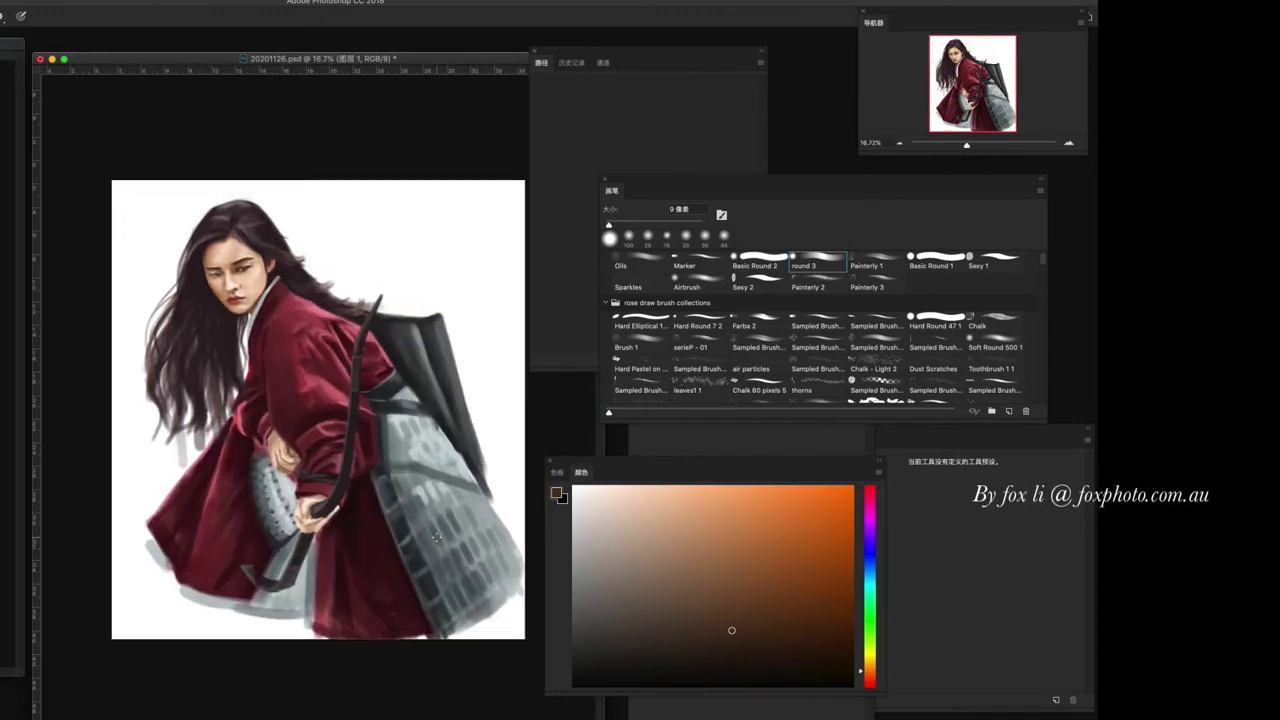
scroll(373, 484, up, 2)
- On a new layer, paint a straight vertical bowstring with a hard round orange brush
key(ctrl+shift+alt+n)
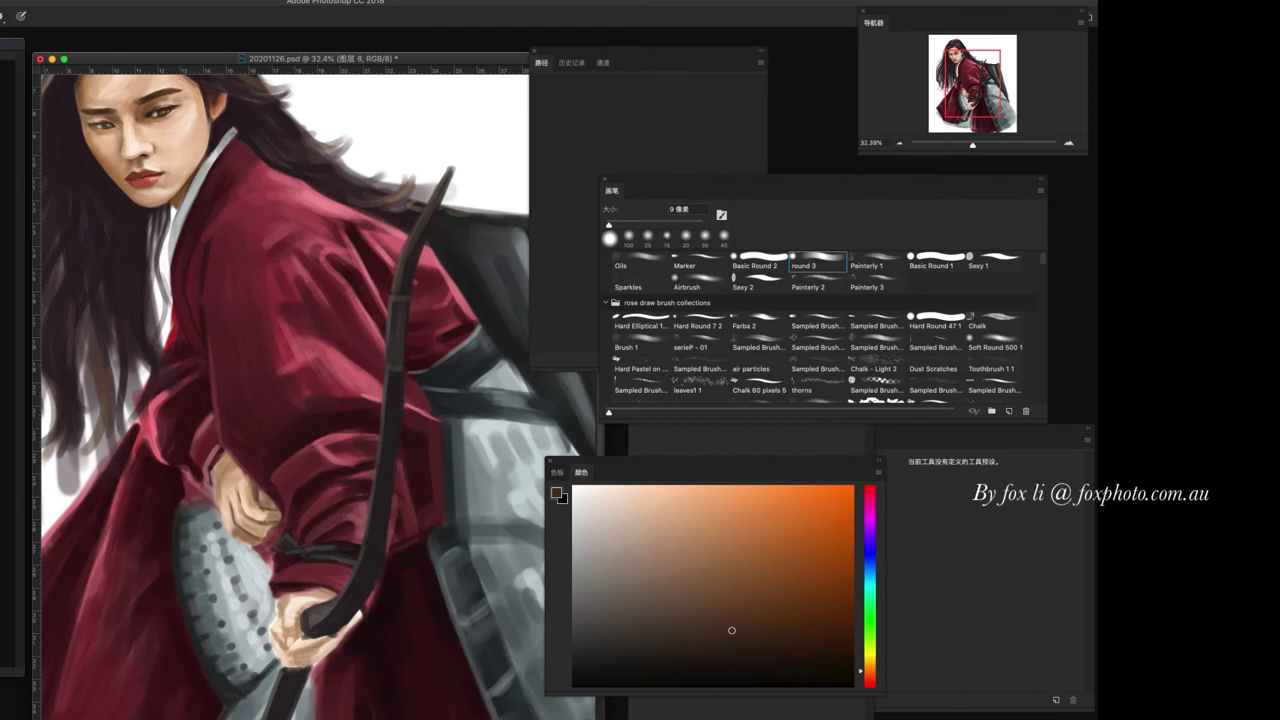
click(936, 258)
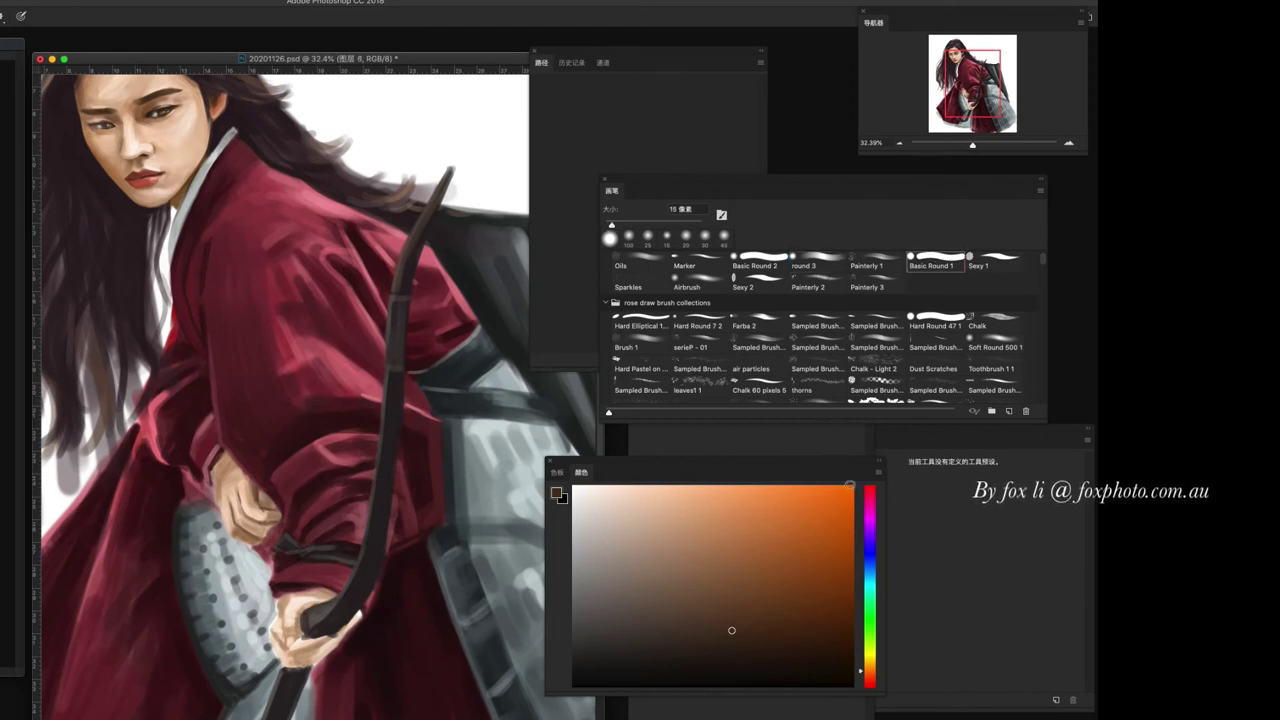
click(852, 487)
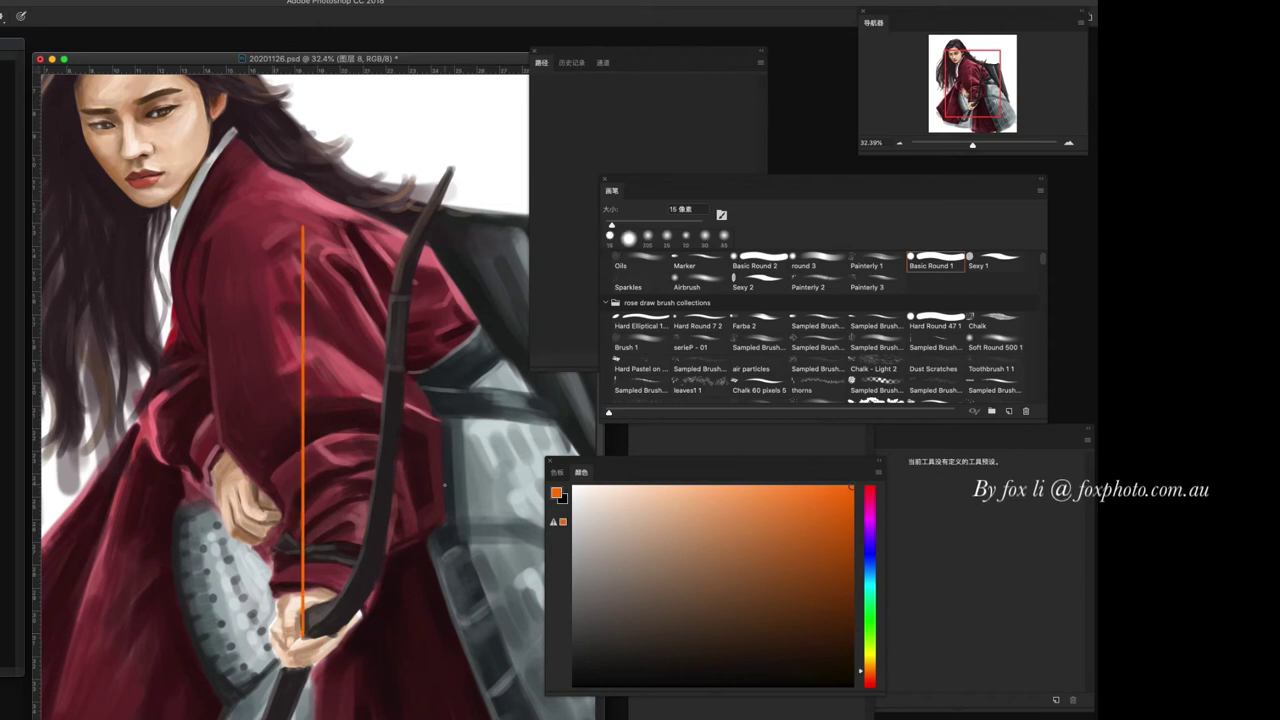
shift+click(301, 231)
key(ctrl+z)
drag(268, 244, 268, 676)
- Transform the string: rotate it about 29°, move it to the bow, shorten it to the upper tip
key(ctrl+t)
drag(268, 240, 373, 271)
drag(272, 454, 336, 372)
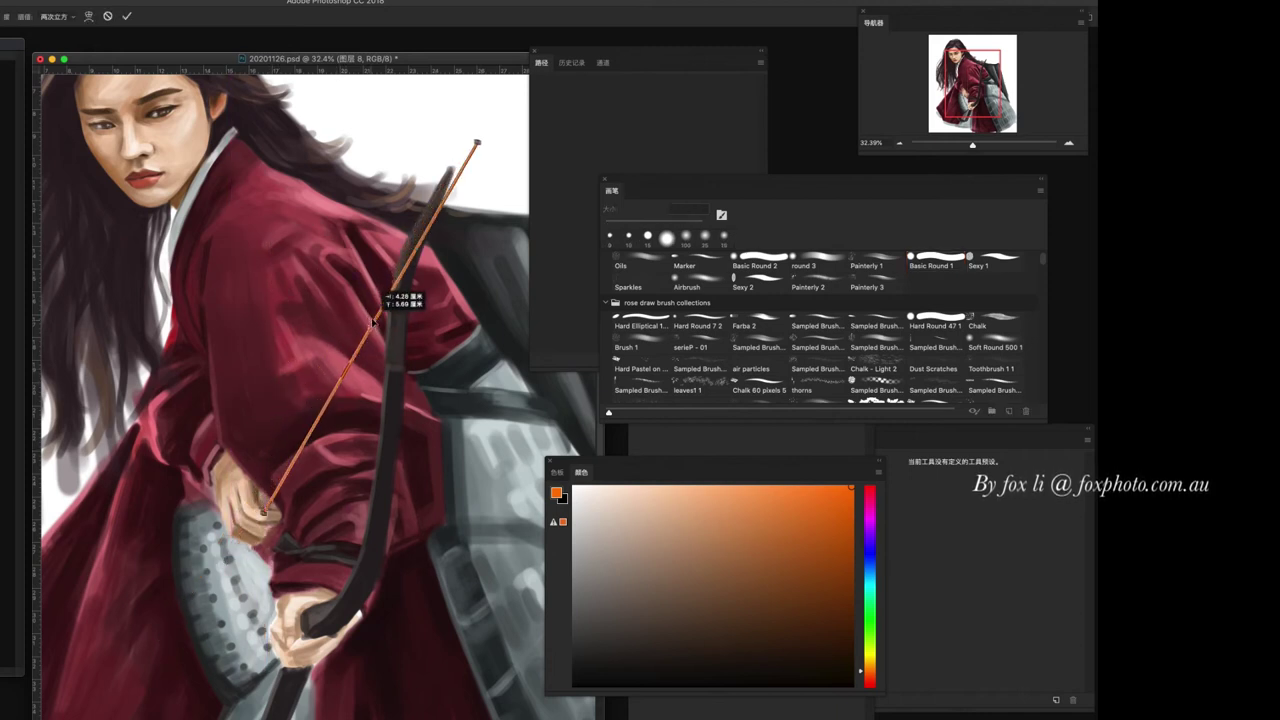
drag(440, 190, 419, 227)
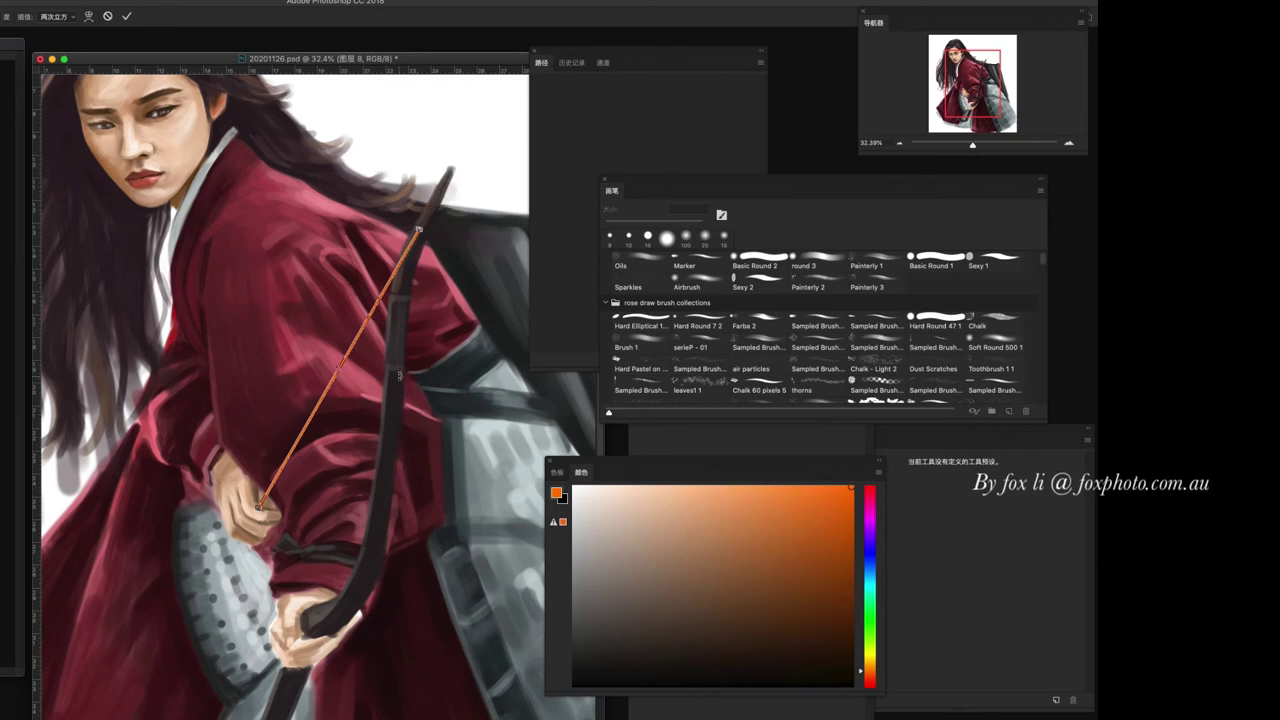
key(Return)
- Paint over the string's overshoot at the bow tip with the bow's sampled dark brown
scroll(338, 566, up, 2)
scroll(338, 566, up, 3)
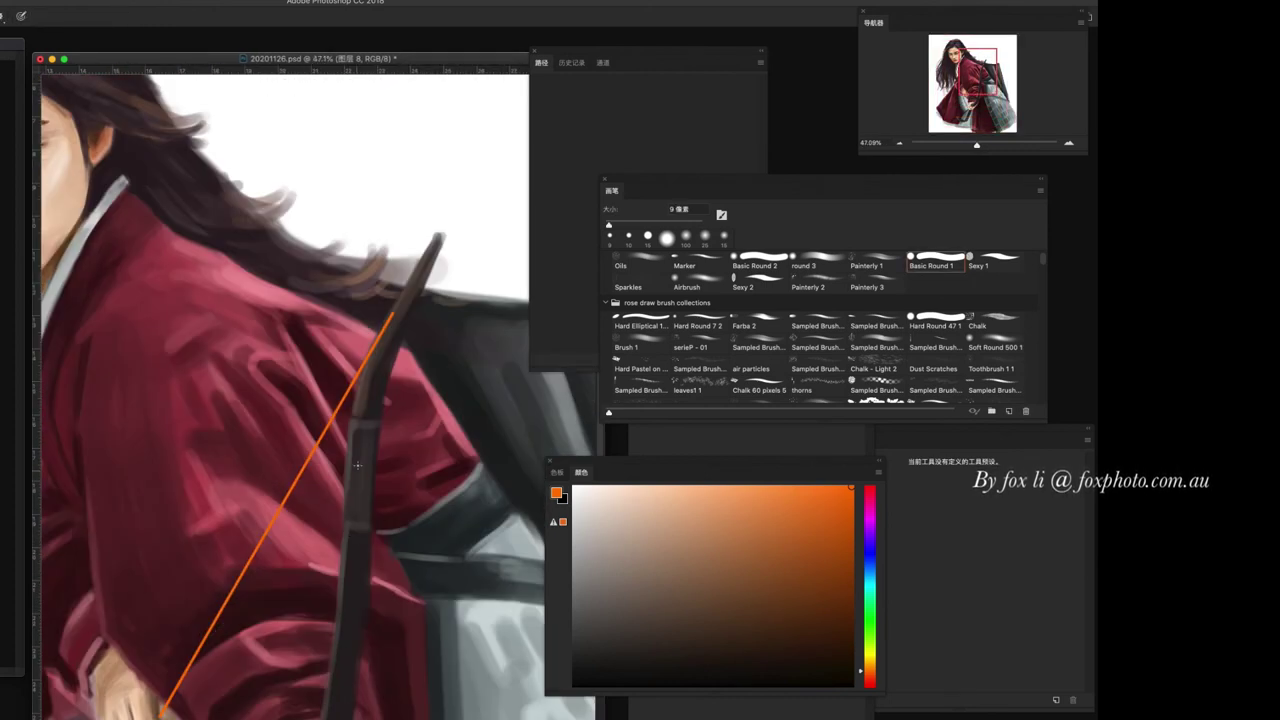
alt+click(399, 318)
drag(372, 350, 398, 316)
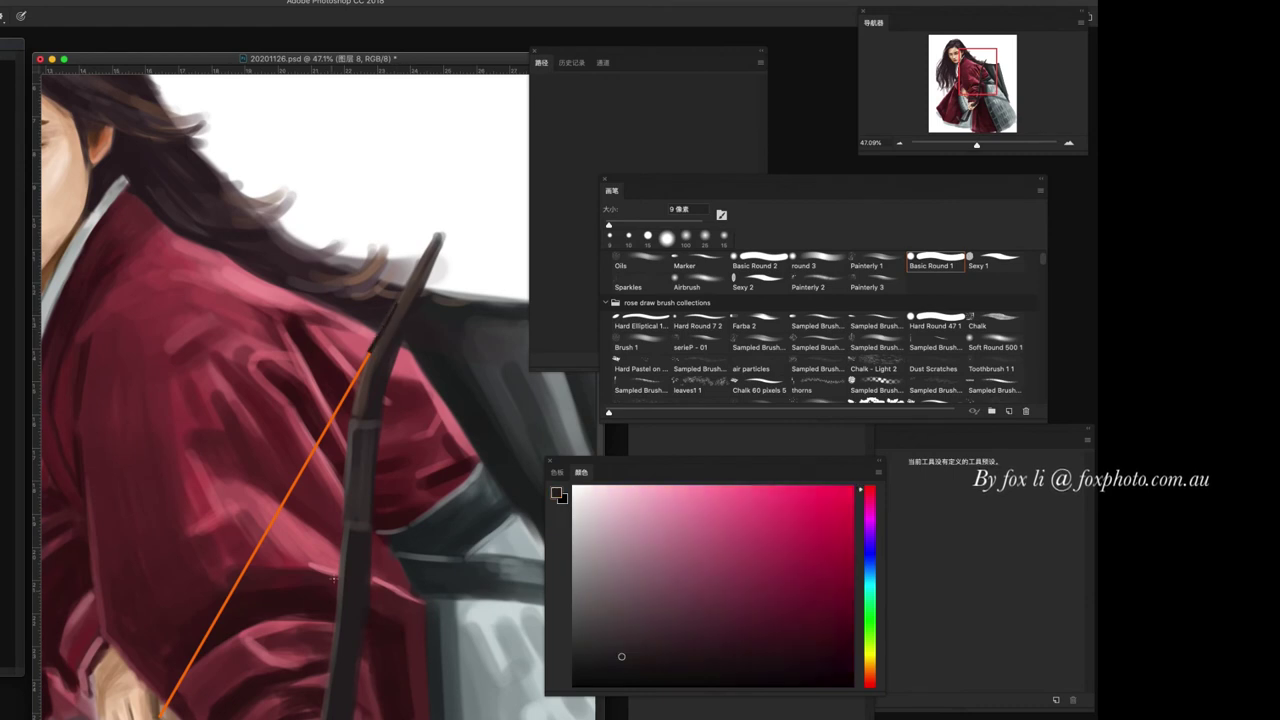
alt+click(386, 320)
drag(158, 716, 215, 574)
- Set a small brush and re-sample the bowstring's orange near the drawing hand
alt+click(217, 572)
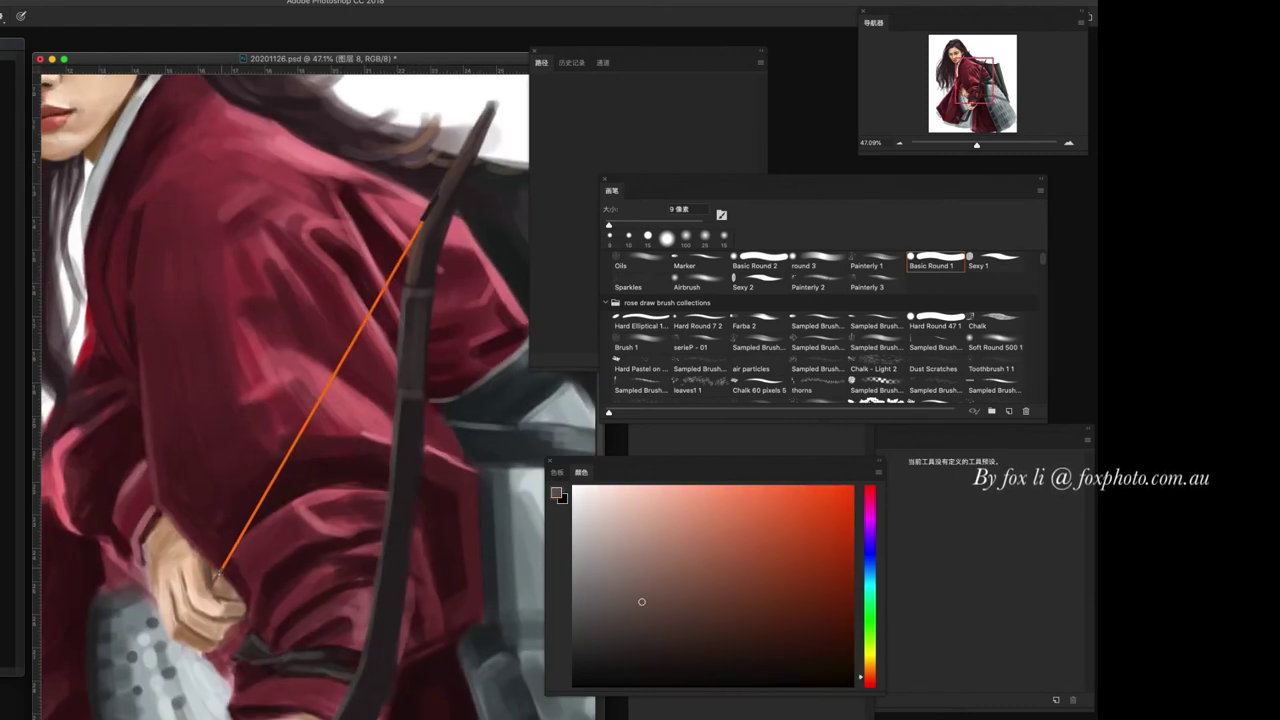
alt+click(228, 553)
key(bracketright)
key(bracketright)
key(bracketright)
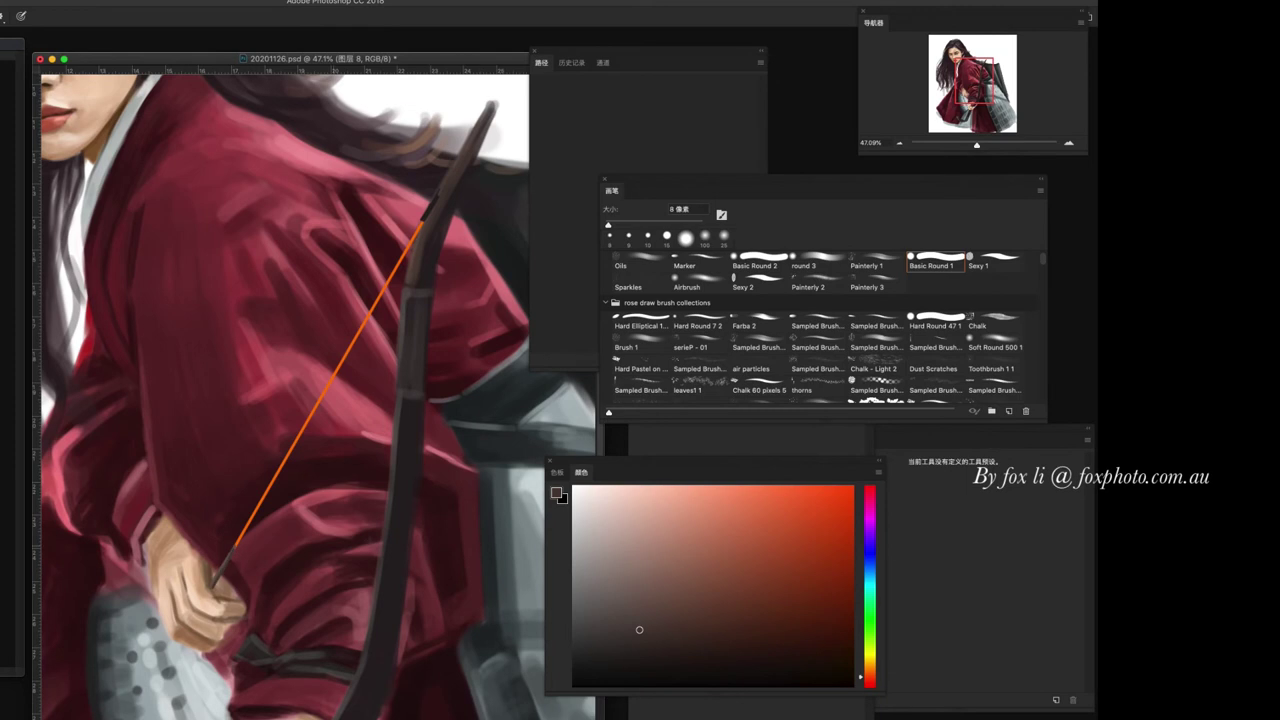
scroll(220, 575, down, 1)
scroll(421, 567, down, 2)
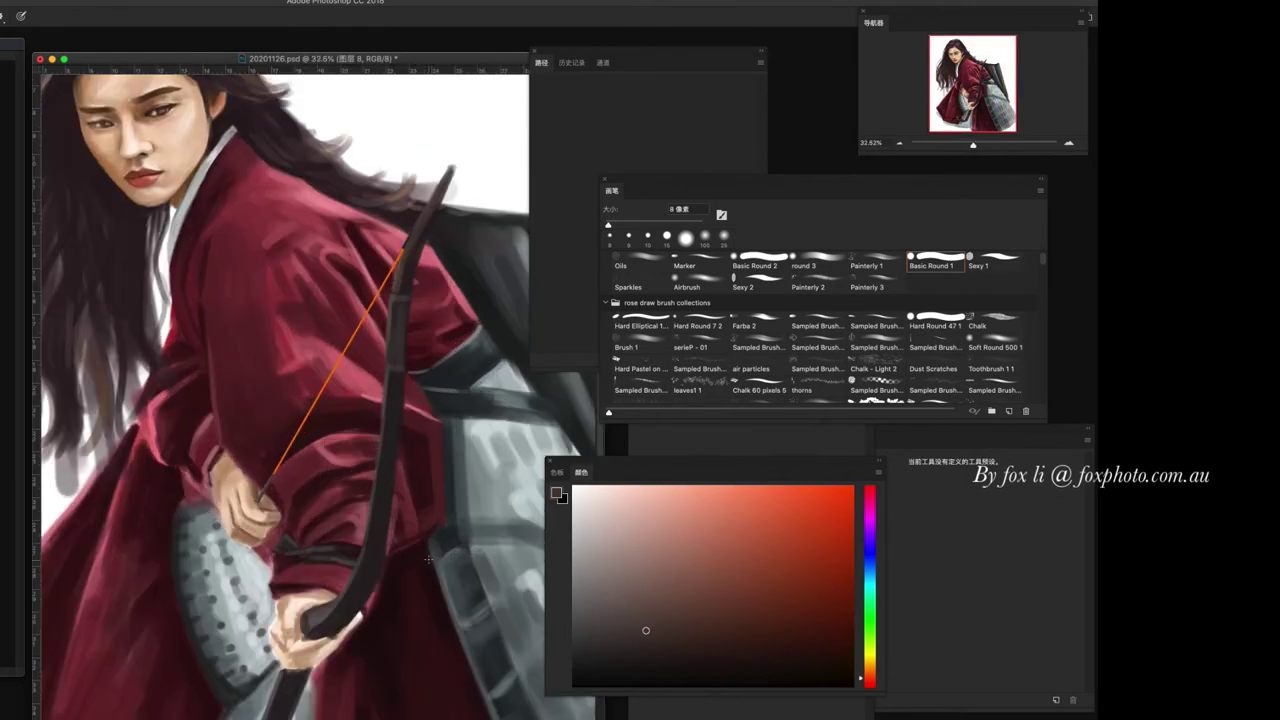
scroll(421, 567, down, 1)
alt+click(320, 403)
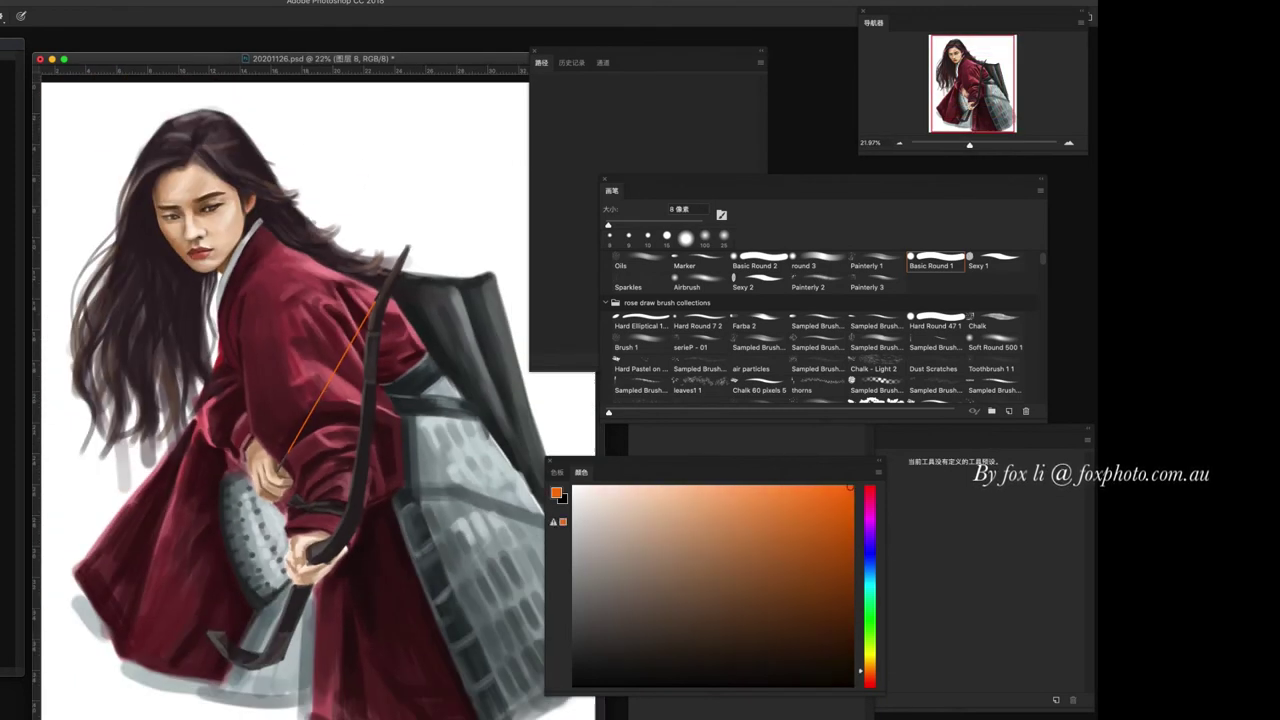
- Paint a straight orange stroke and transform it into the lower string reaching the bow tip
click(193, 508)
shift+click(192, 667)
key(ctrl+t)
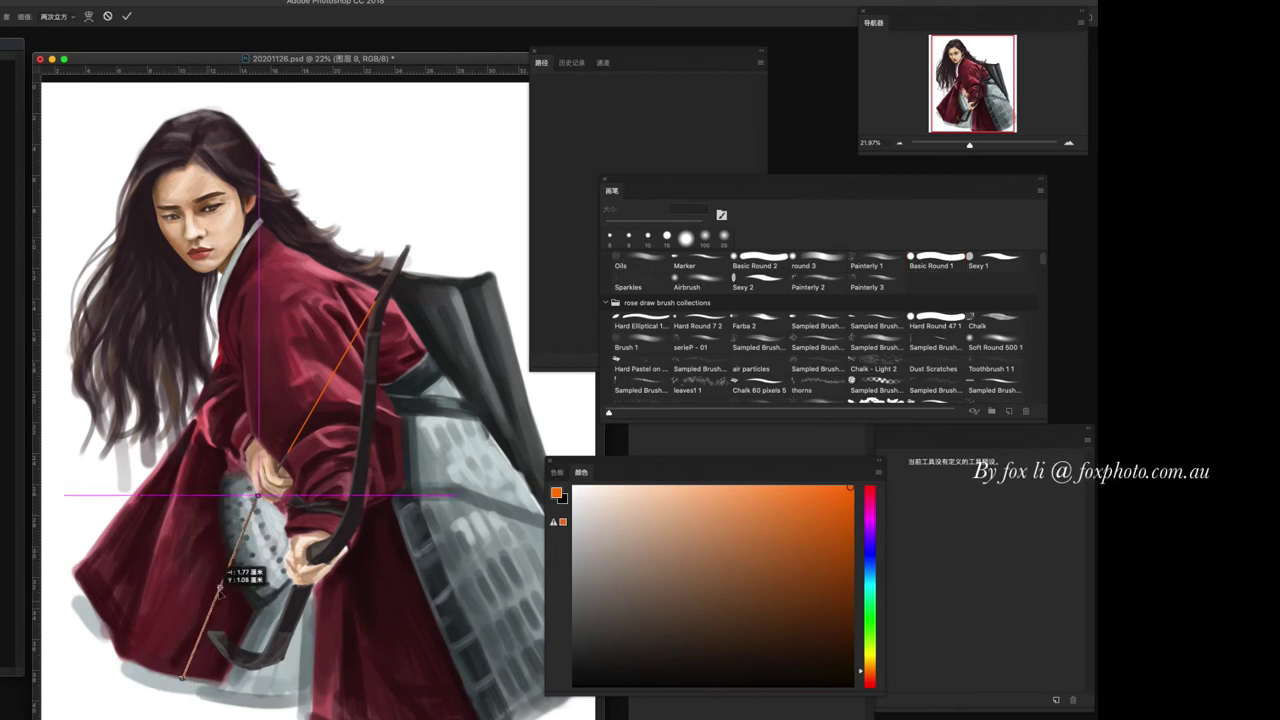
mouse_move(193, 508)
mouse_down()
mouse_move(291, 452)
mouse_move(280, 452)
mouse_move(348, 476)
mouse_up()
drag(347, 480, 283, 466)
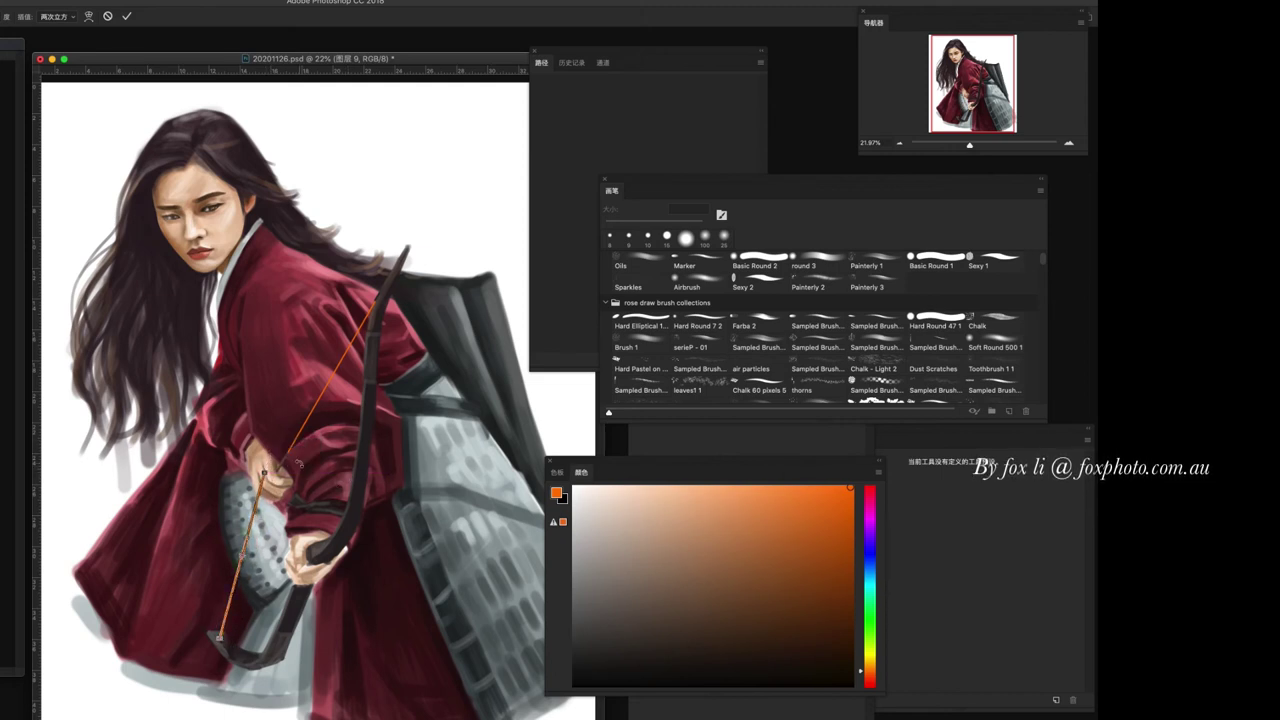
drag(283, 466, 288, 450)
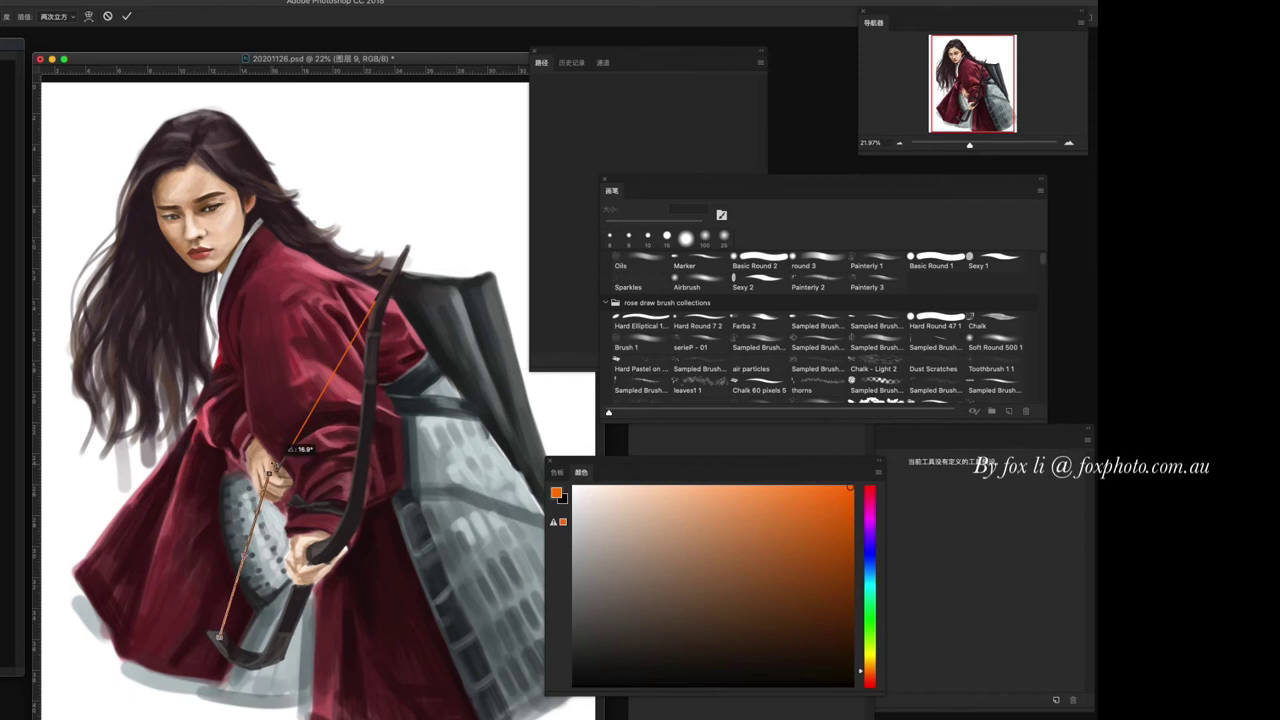
key(Return)
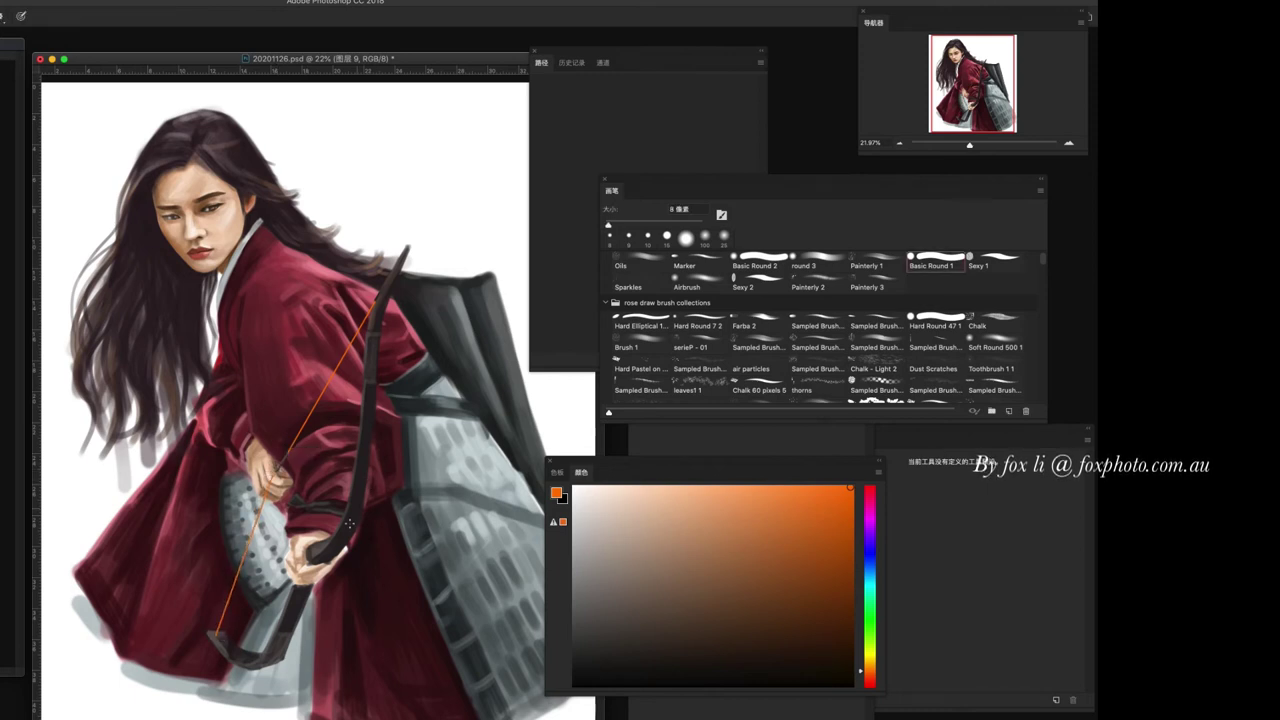
- Return to the Brush with a 10 px dark crimson colour and bring the face into view
alt+scroll(265, 490, up, 2)
key(b)
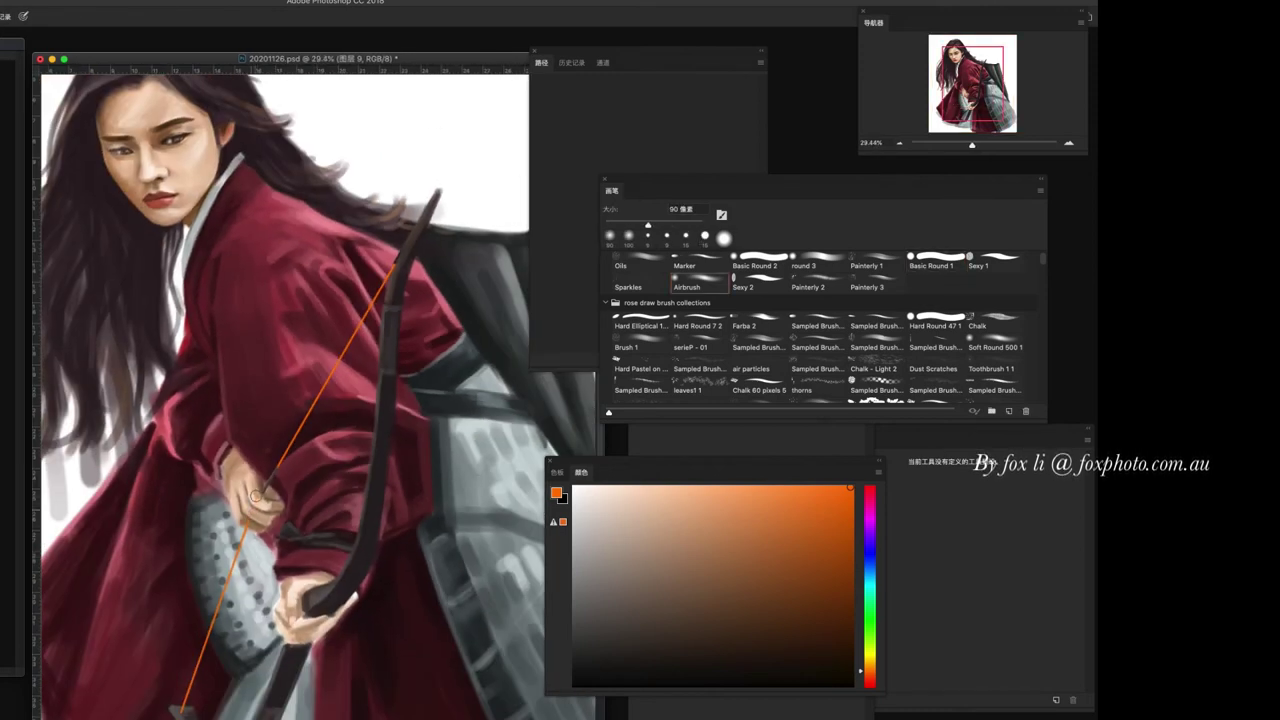
scroll(300, 400, down, 2)
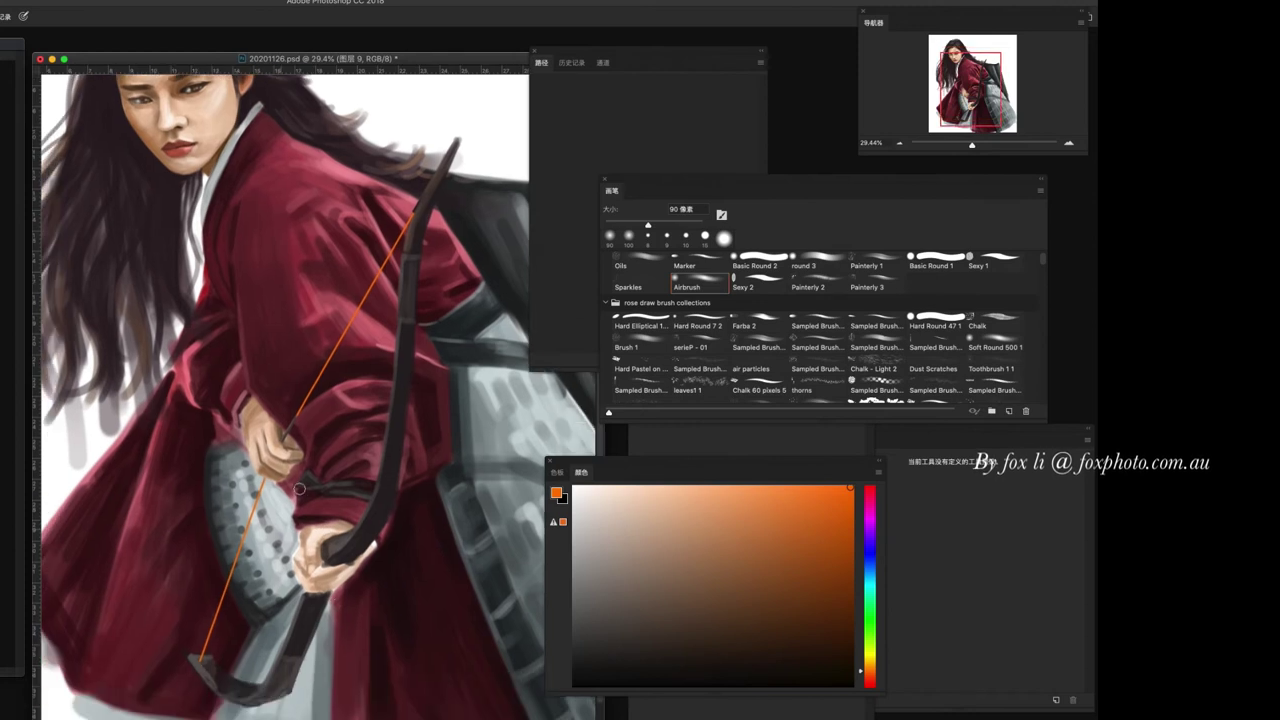
alt+click(203, 648)
key(bracketright)
key(bracketright)
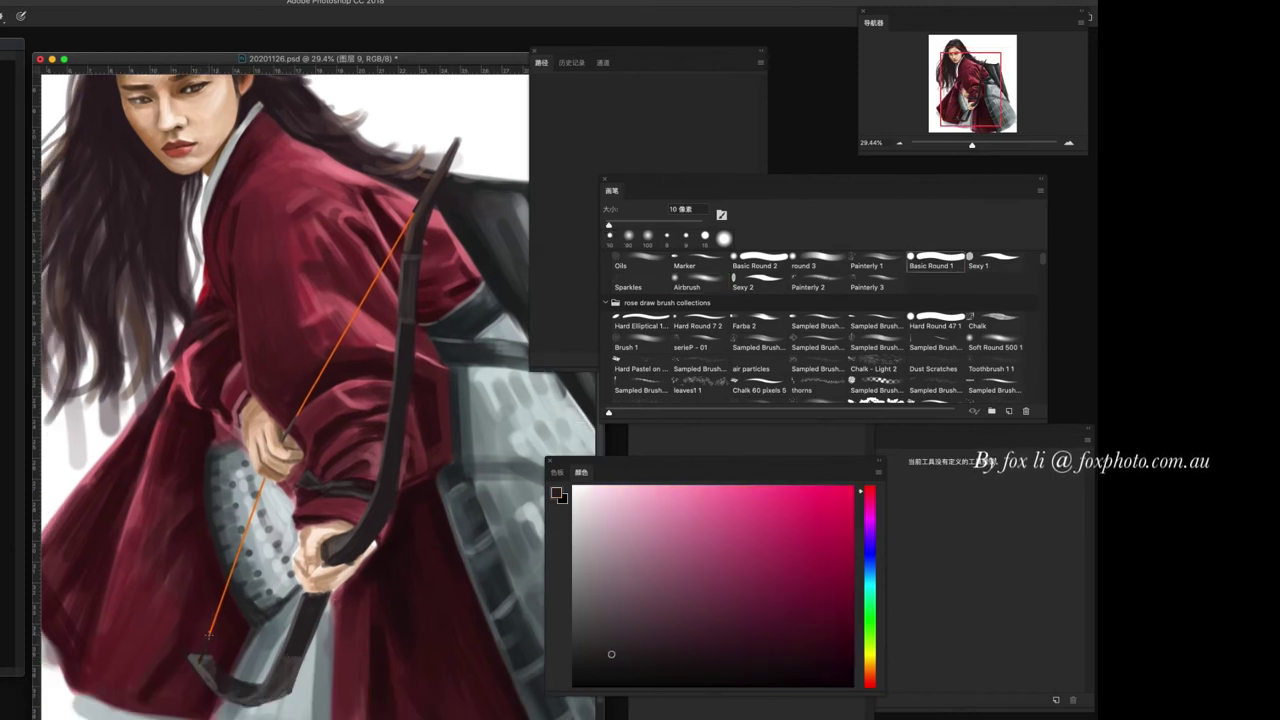
scroll(409, 636, down, 3)
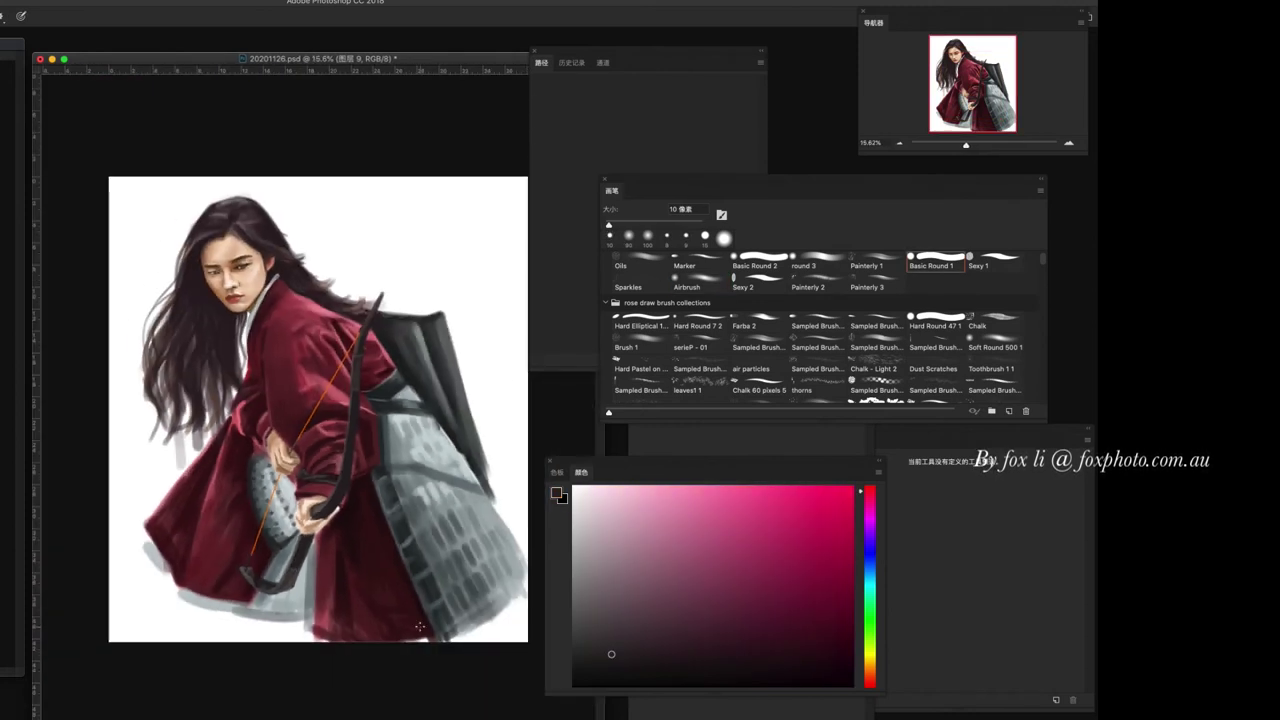
scroll(383, 503, up, 1)
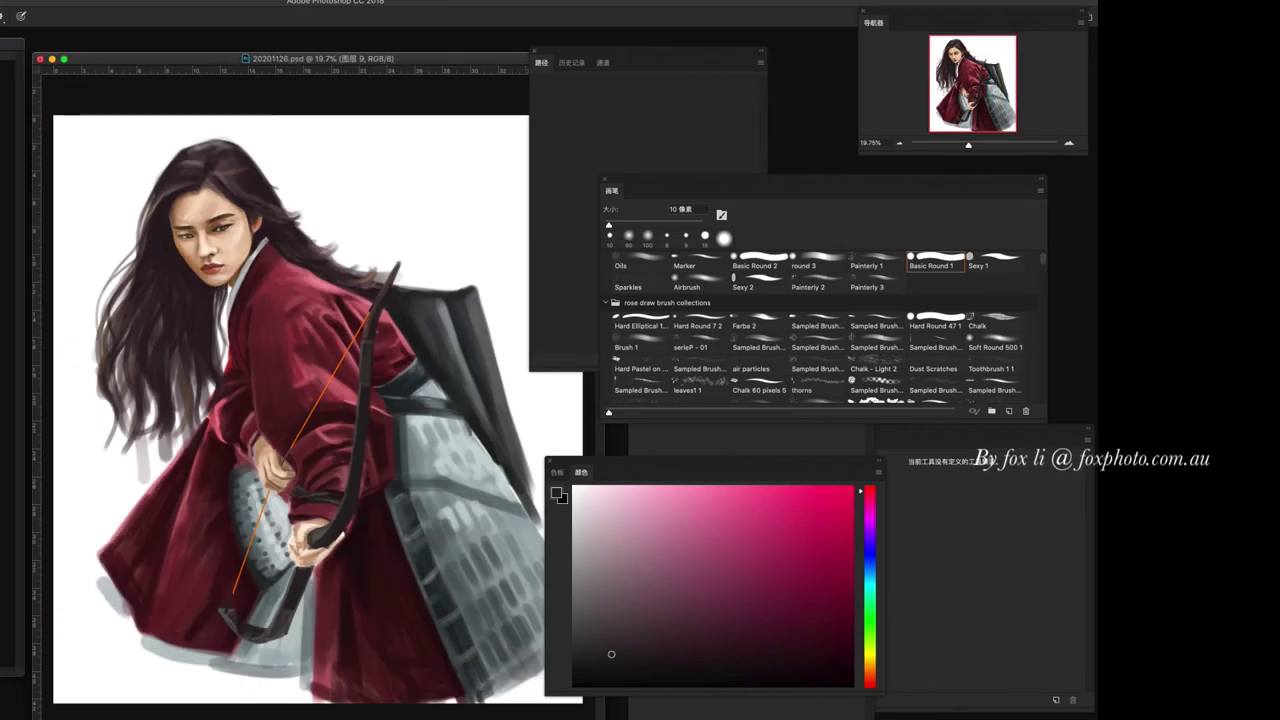
scroll(206, 345, up, 1)
scroll(206, 345, up, 1)
drag(206, 345, 283, 507)
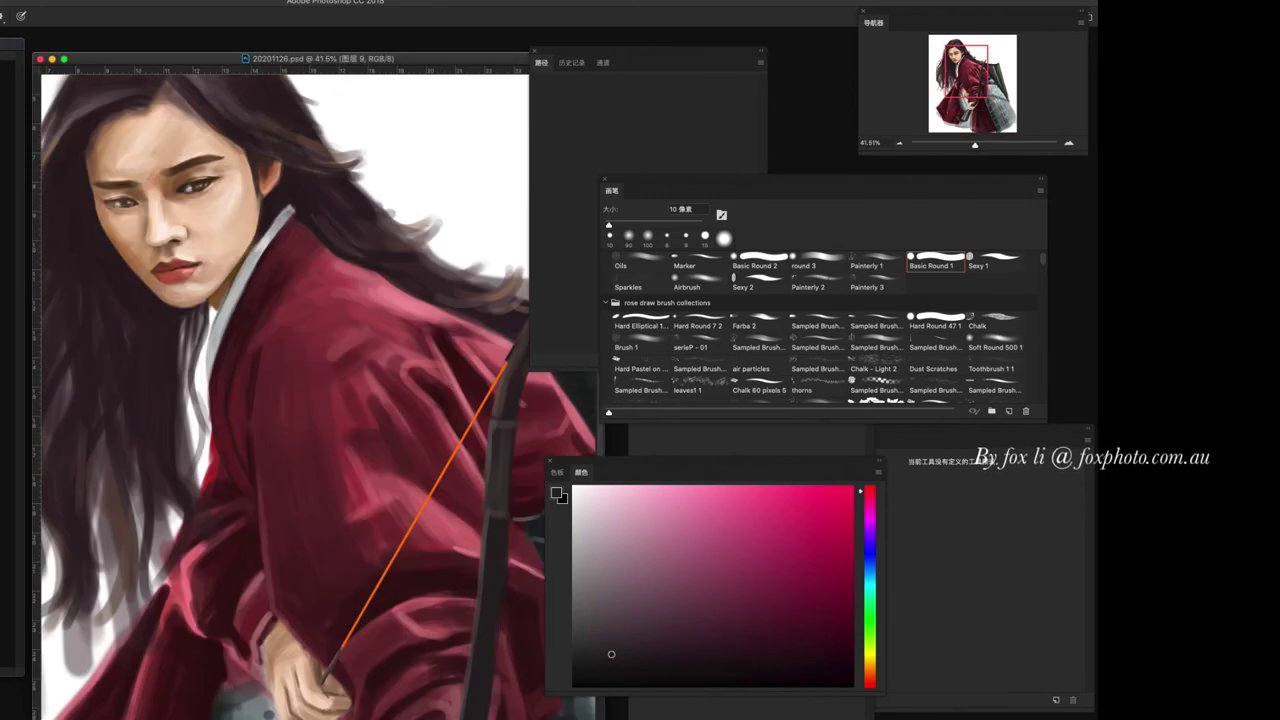
- Sample cheek and hair tones and paint a thin dark stroke along the neck's hair edge
key(bracketright)
key(bracketright)
key(bracketright)
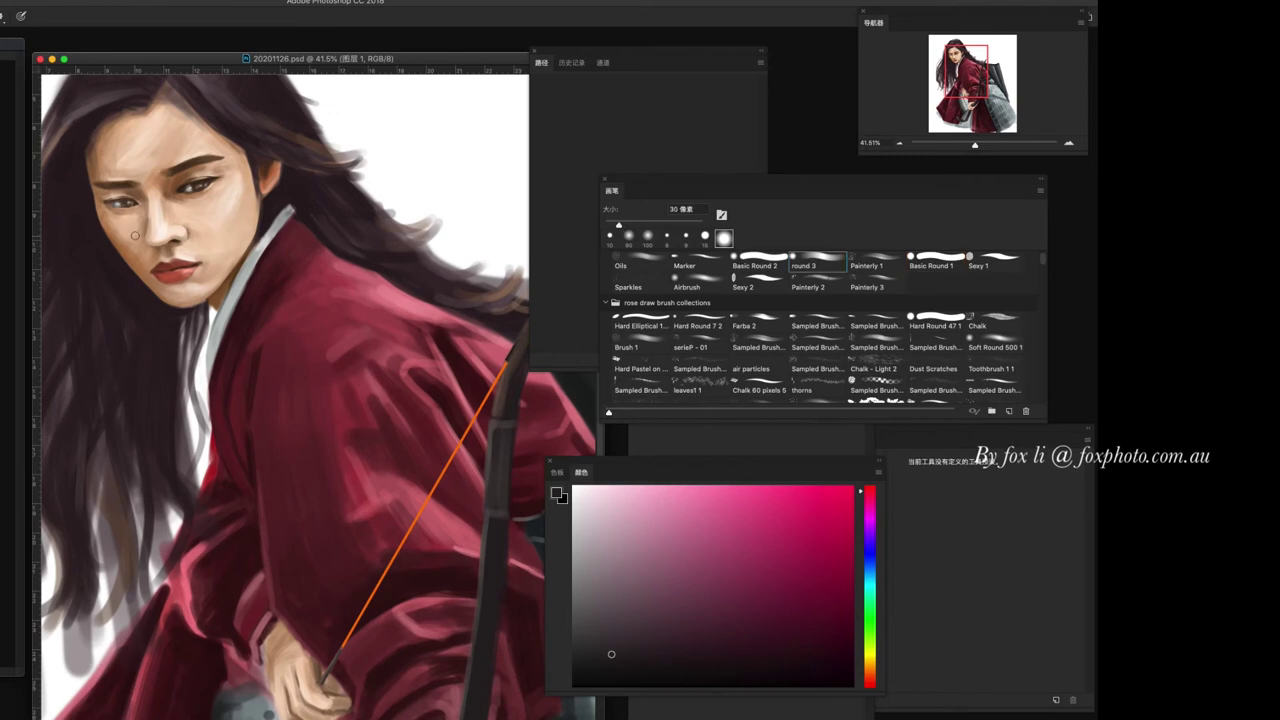
alt+click(124, 236)
alt+click(145, 230)
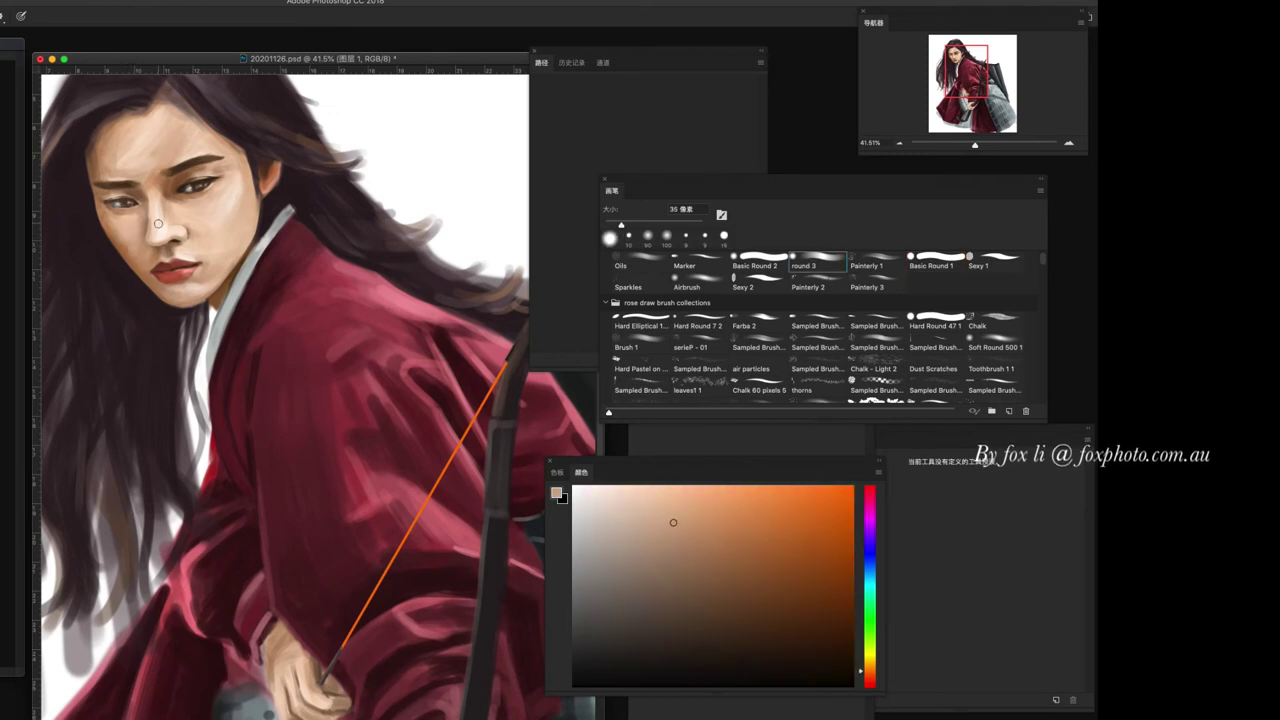
alt+click(160, 246)
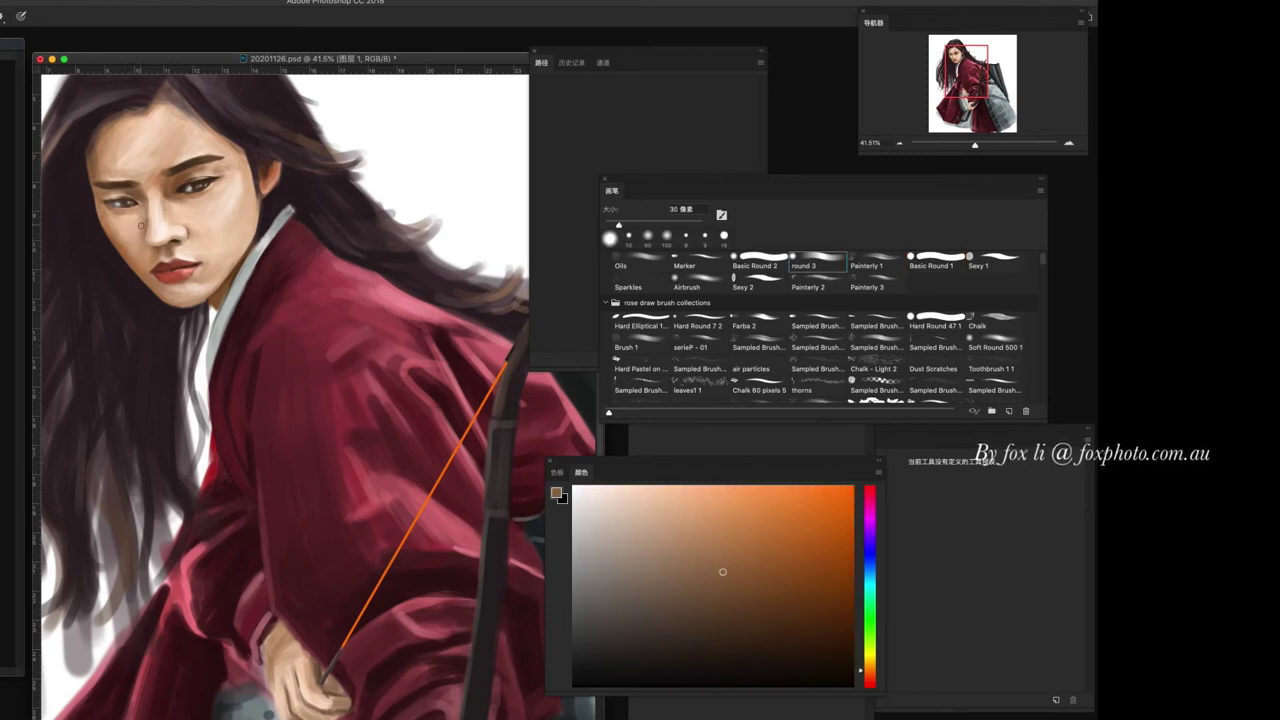
alt+click(196, 250)
key(bracketleft)
scroll(122, 155, up, 3)
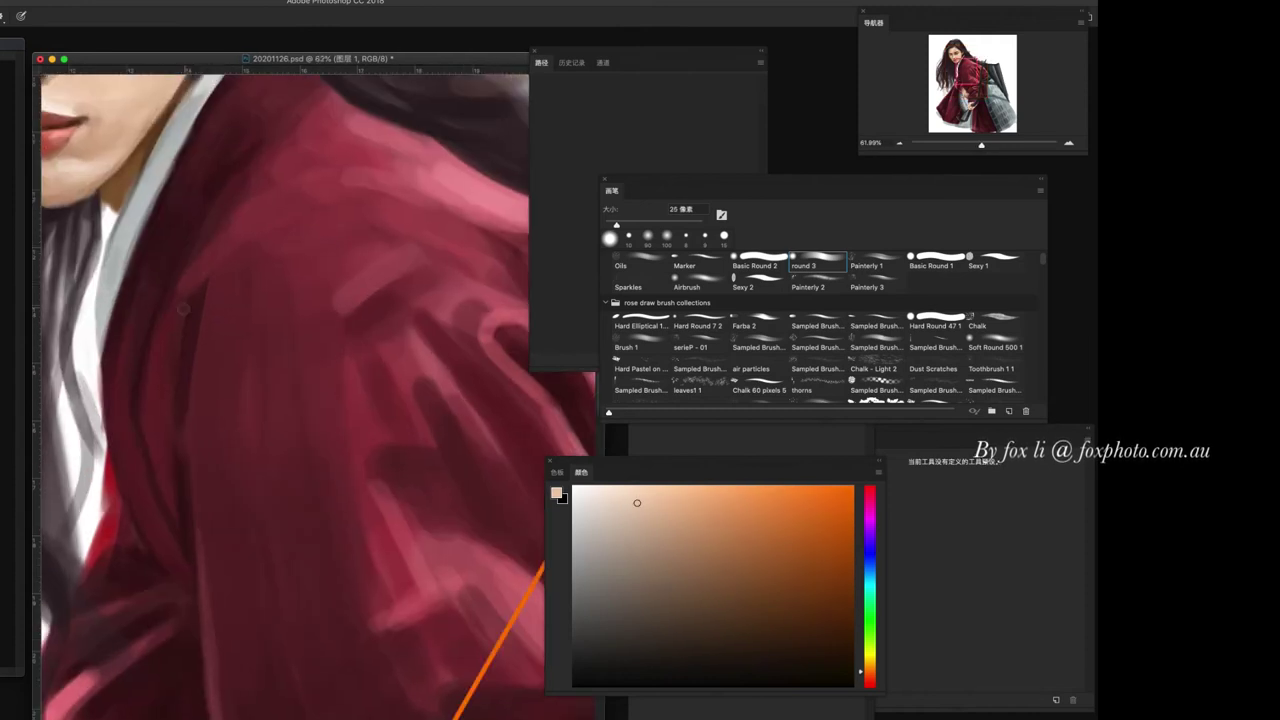
key(bracketleft)
key(bracketleft)
key(bracketleft)
key(bracketleft)
alt+click(287, 440)
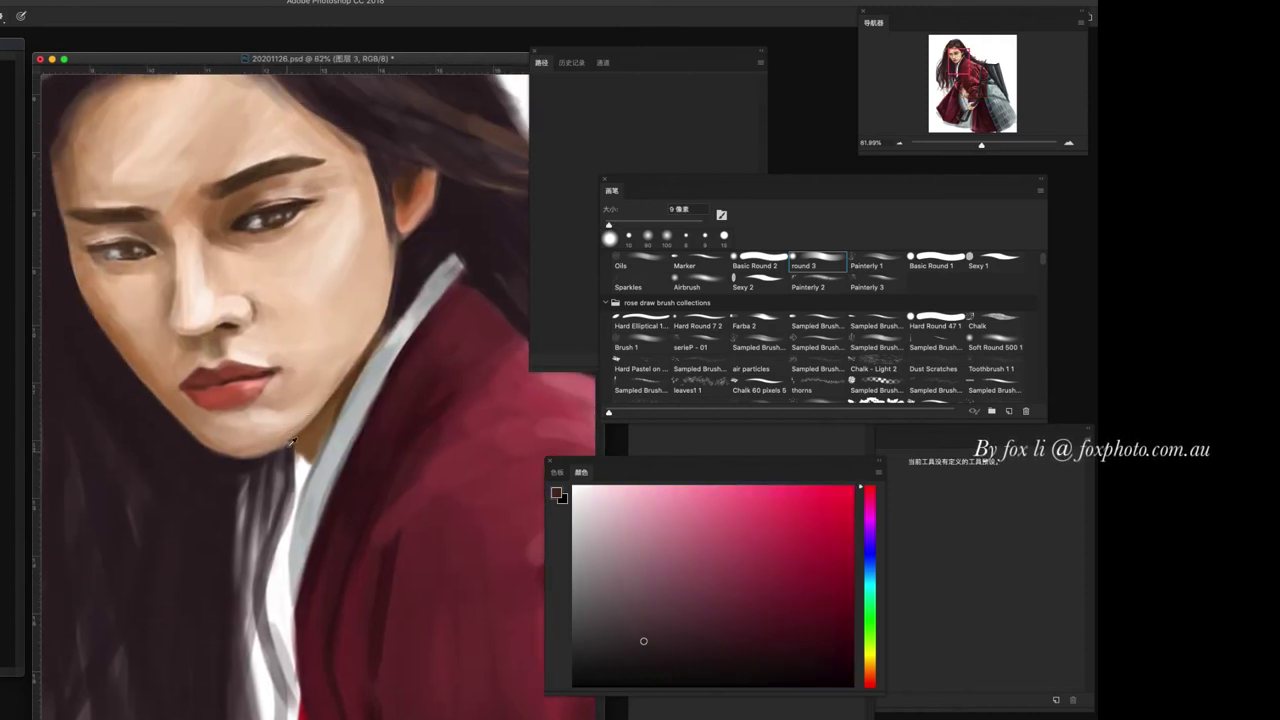
alt+click(236, 466)
drag(248, 490, 248, 540)
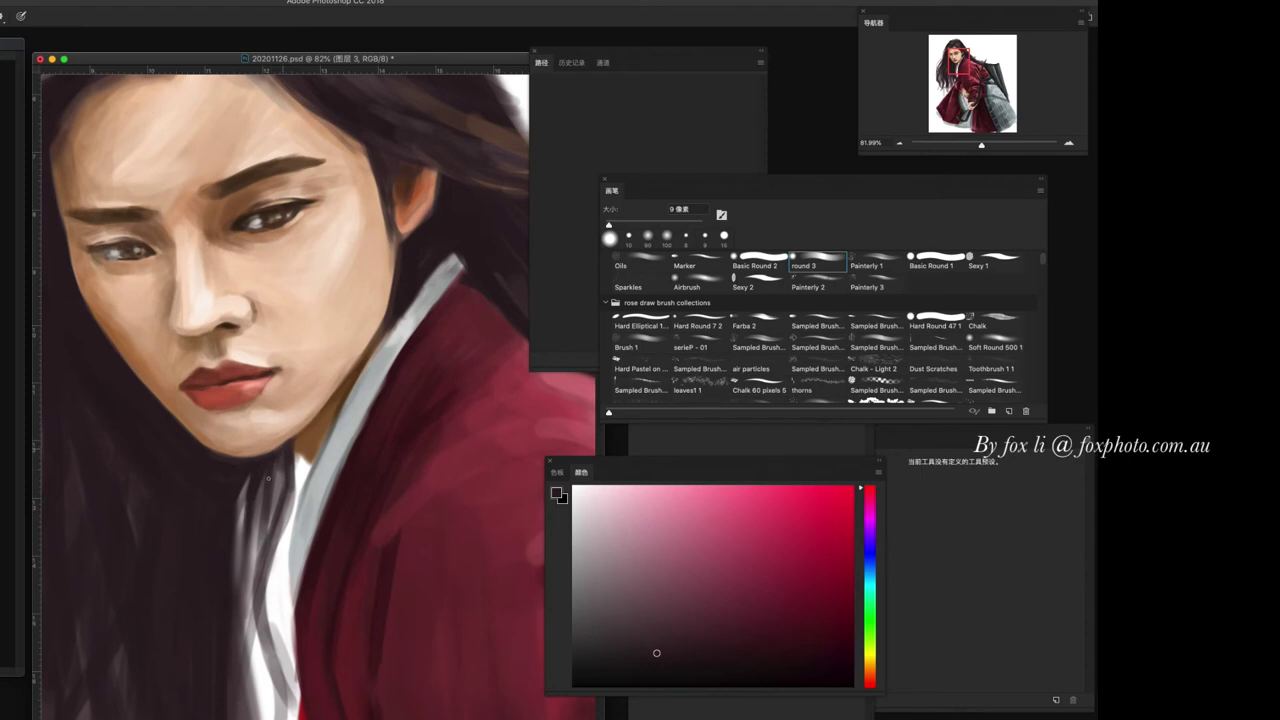
- Sample several hair tones with a 10 px brush
scroll(322, 418, down, 3)
alt+click(166, 474)
key(bracketright)
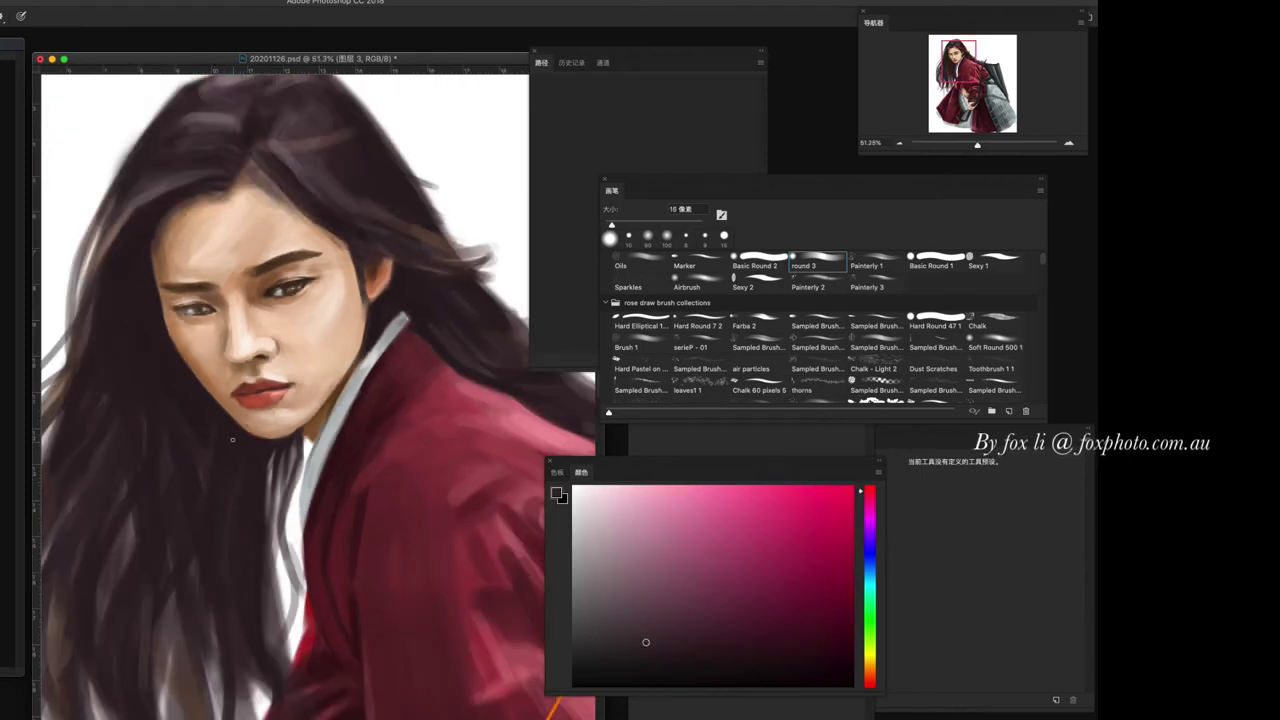
alt+click(174, 409)
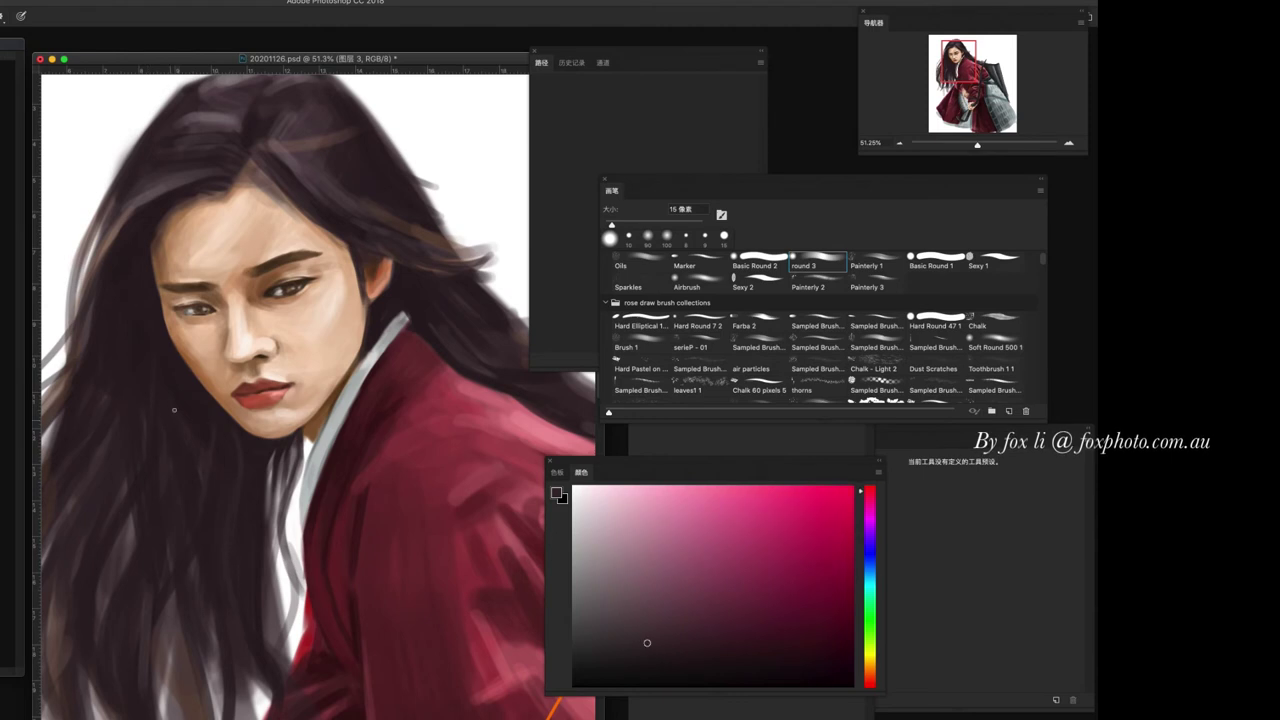
alt+click(130, 378)
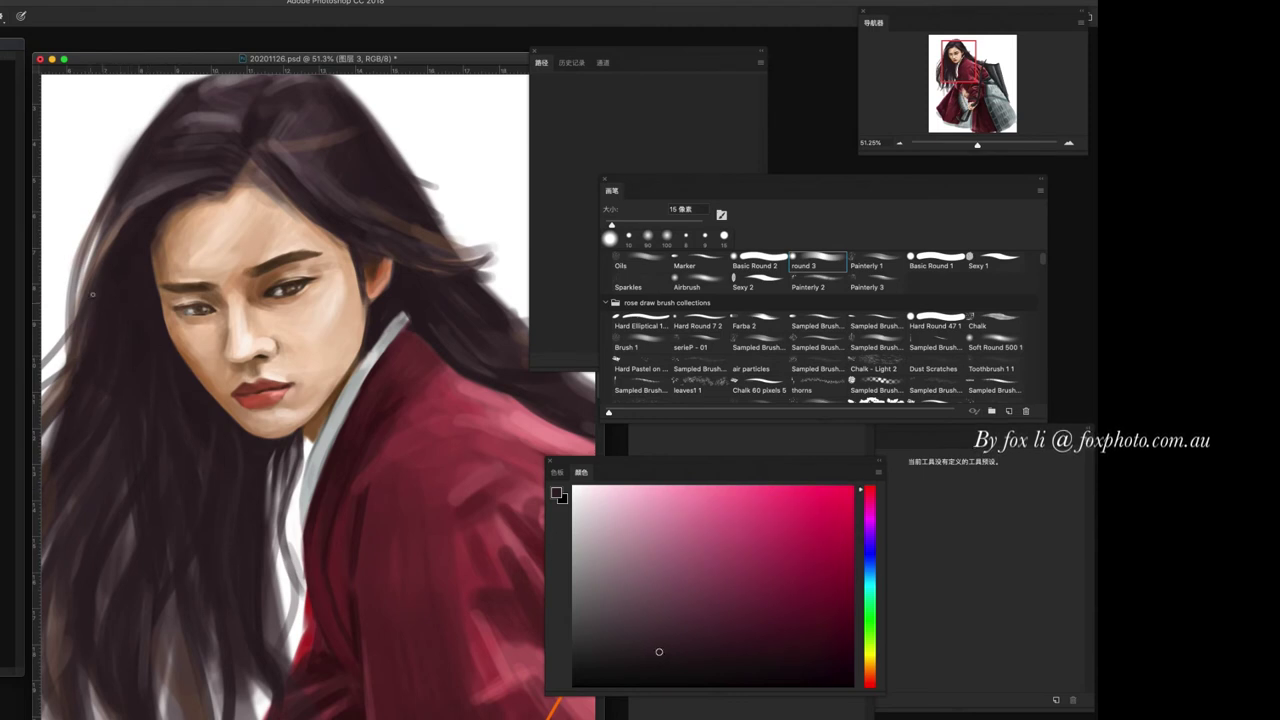
scroll(86, 345, down, 3)
scroll(412, 507, up, 3)
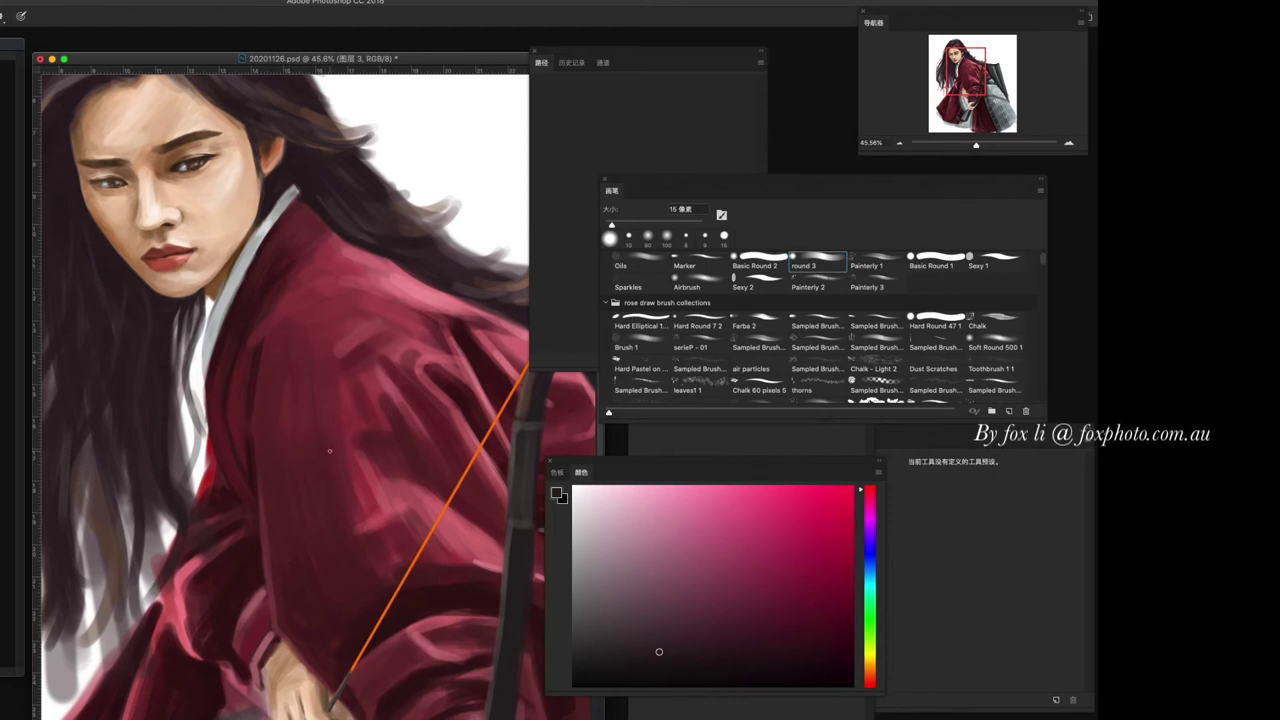
scroll(183, 330, up, 3)
- Sample chin and cheek skin tones, then darken the underside of the eyebrow with a 7 px brush
key(bracketright)
key(bracketright)
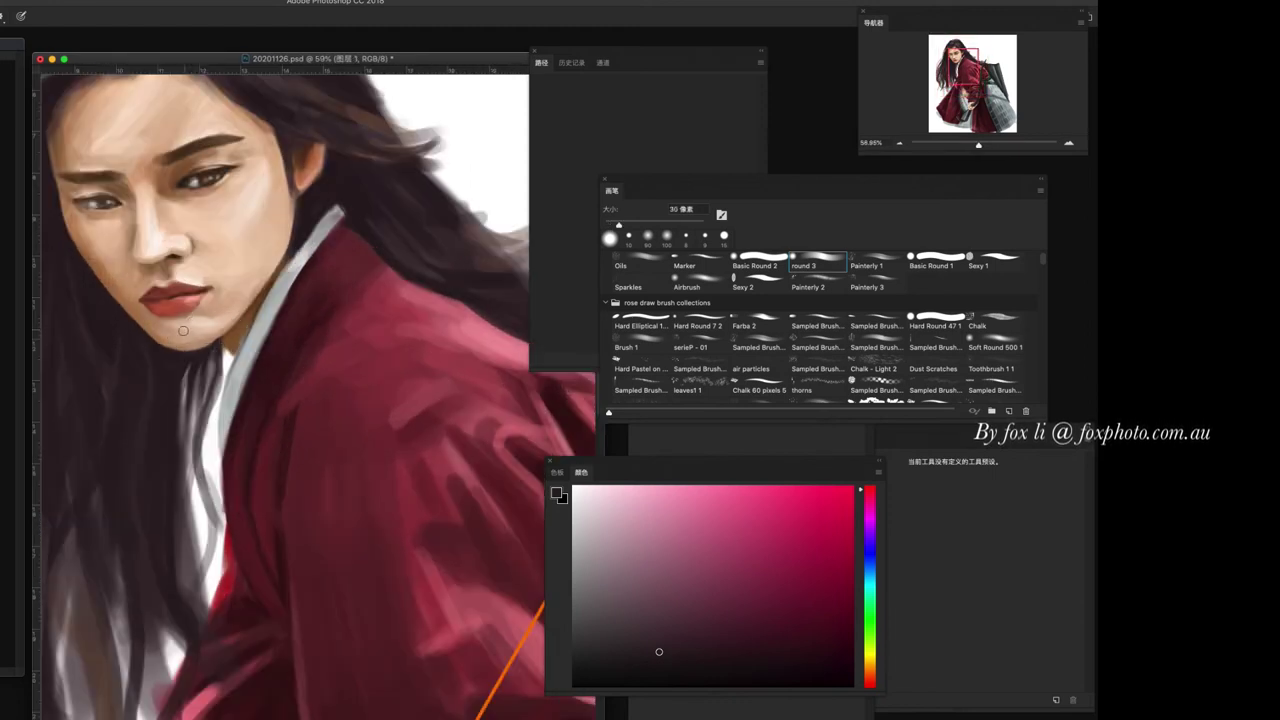
alt+click(183, 330)
alt+click(160, 323)
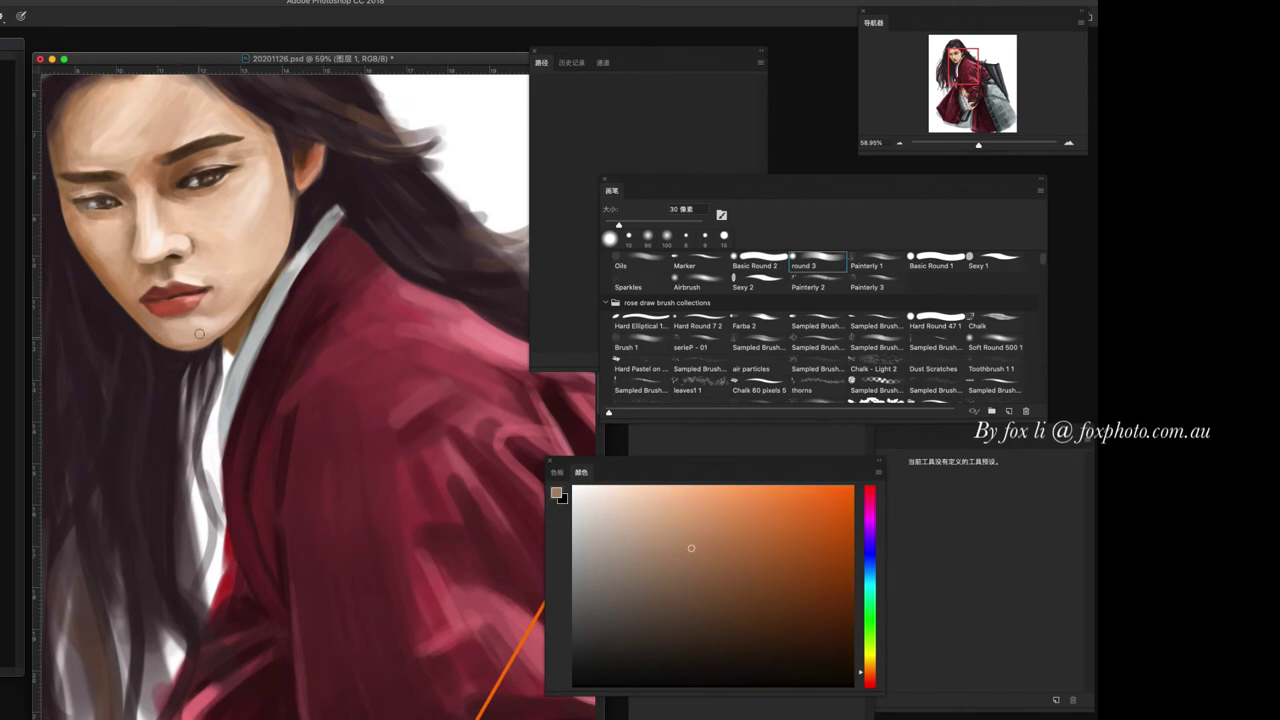
alt+click(104, 252)
alt+click(90, 240)
alt+click(262, 224)
key(bracketleft)
key(bracketleft)
key(bracketleft)
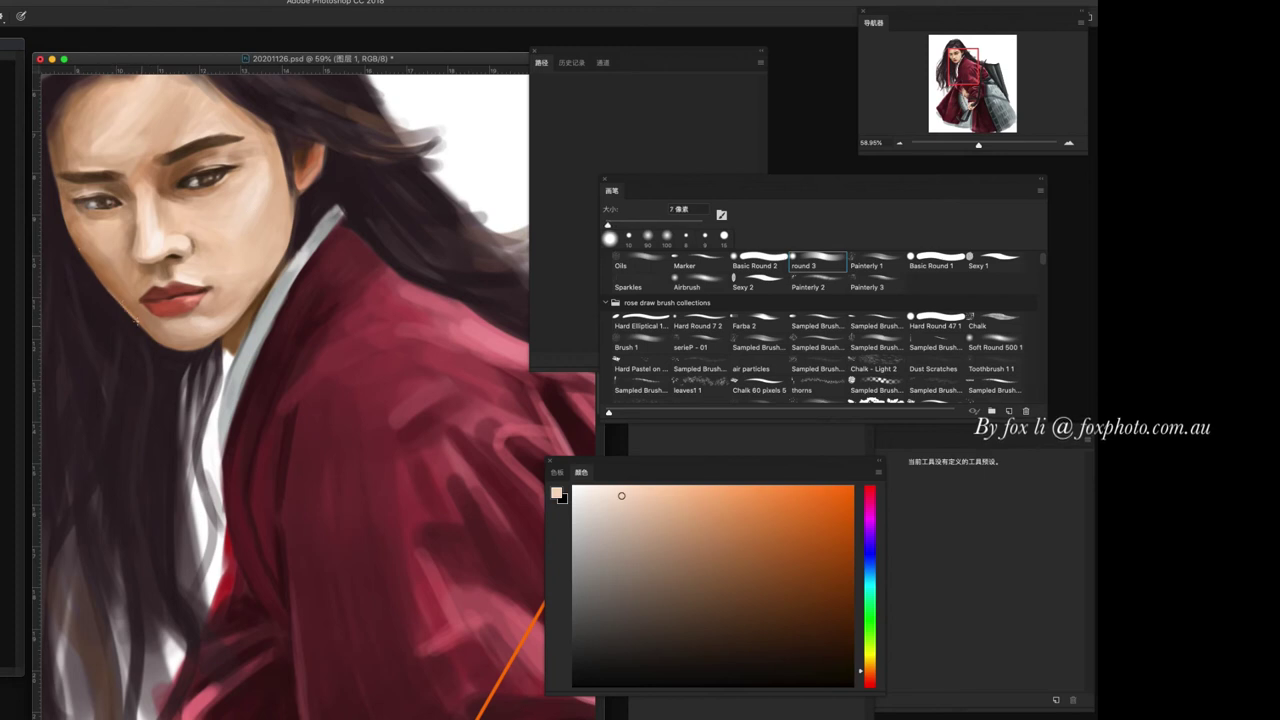
alt+click(131, 300)
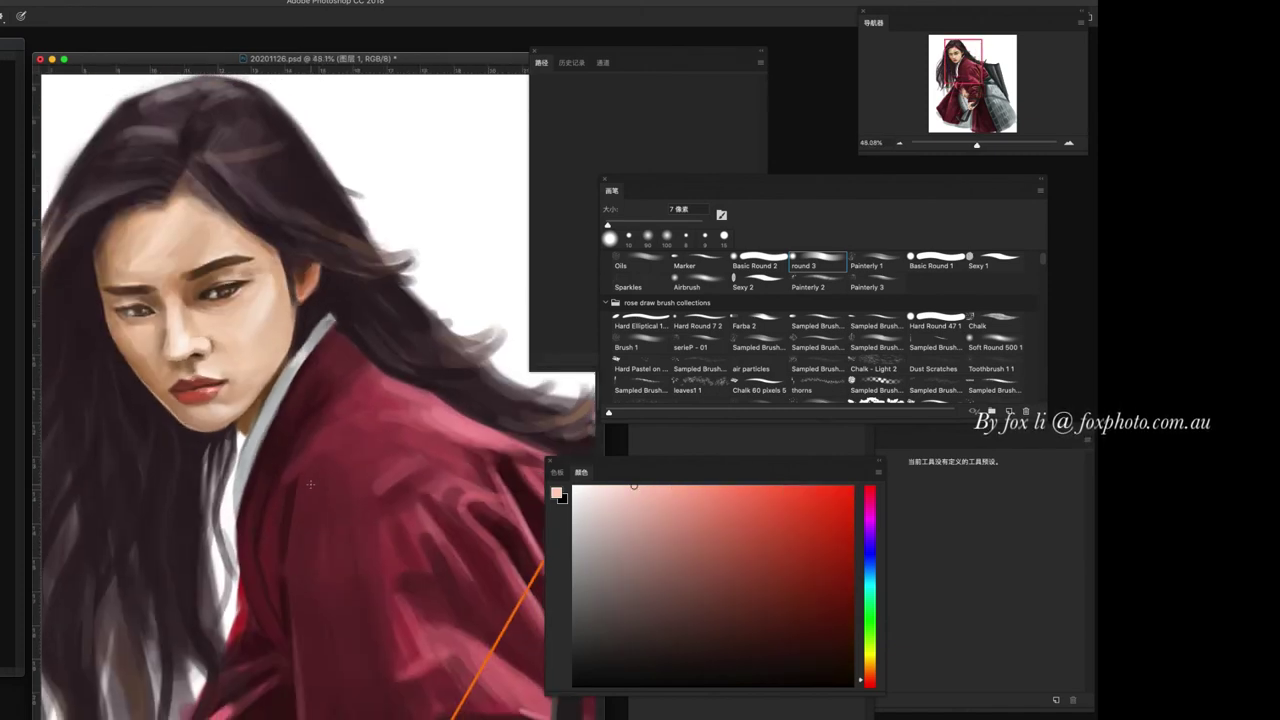
alt+click(215, 240)
drag(206, 247, 234, 254)
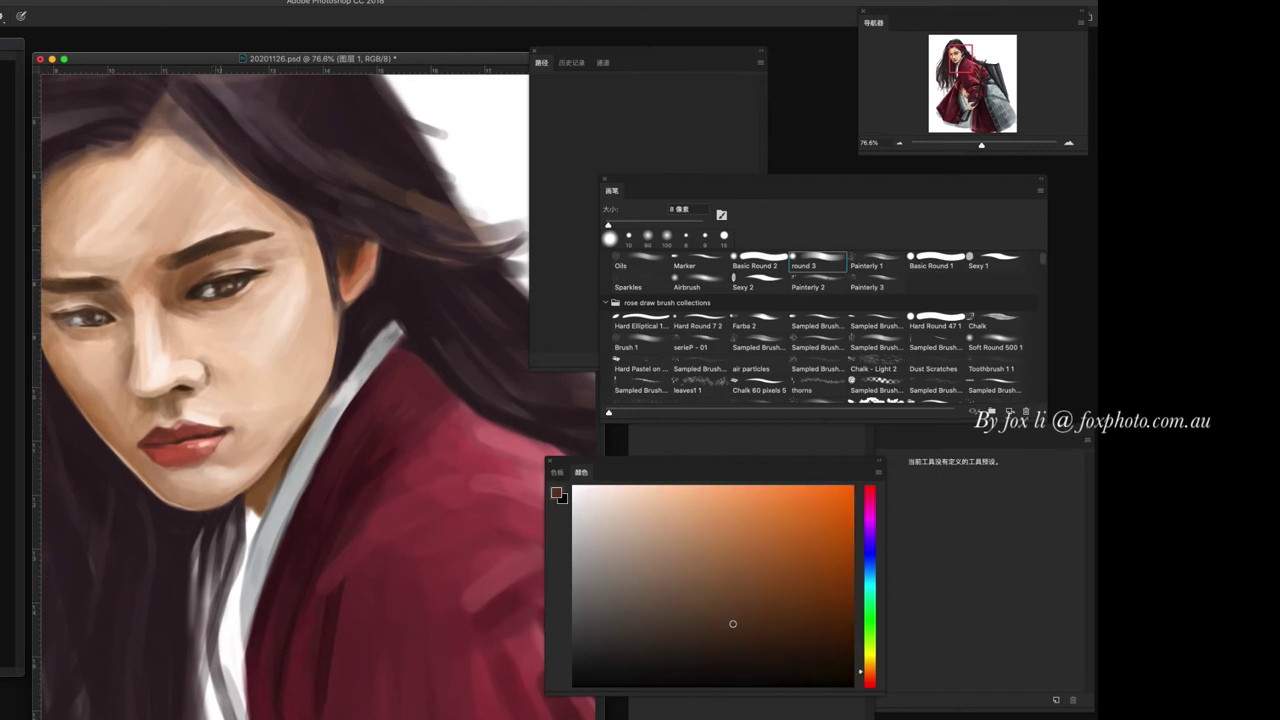
- Pick light peach, tan and dark shadow skin tones, resizing the brush between 15 and 25 px
click(682, 566)
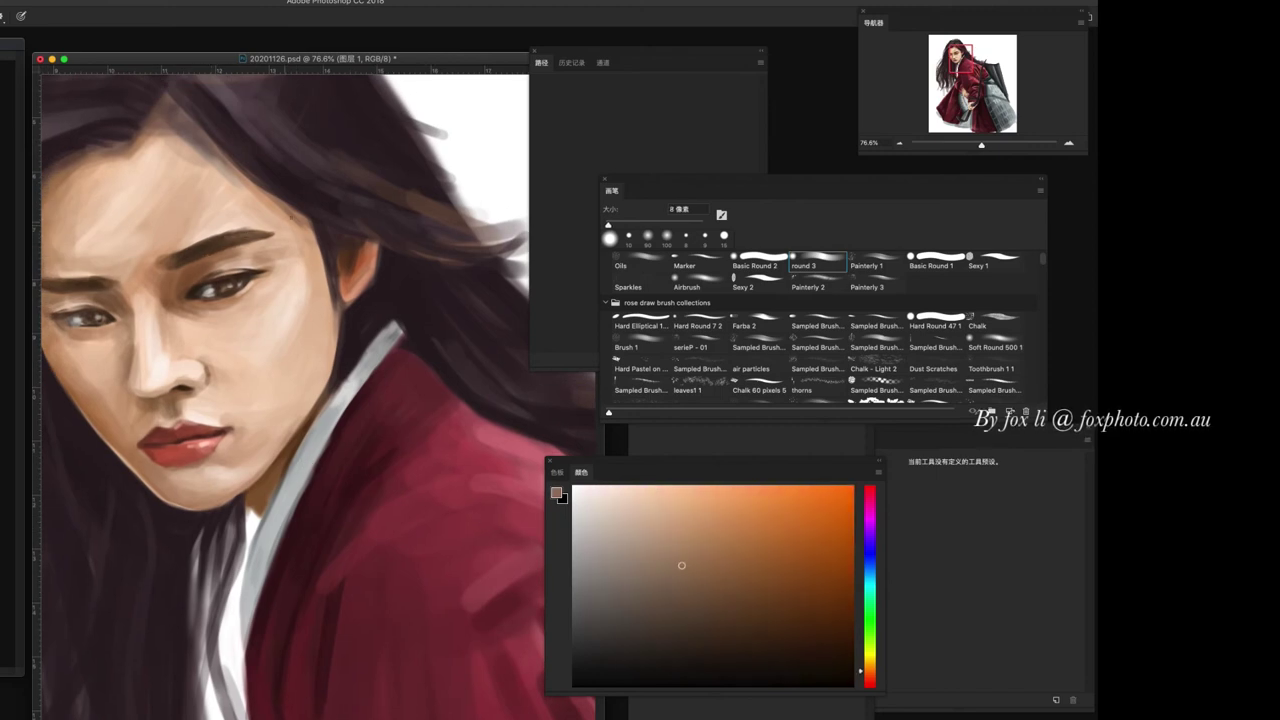
alt+click(197, 239)
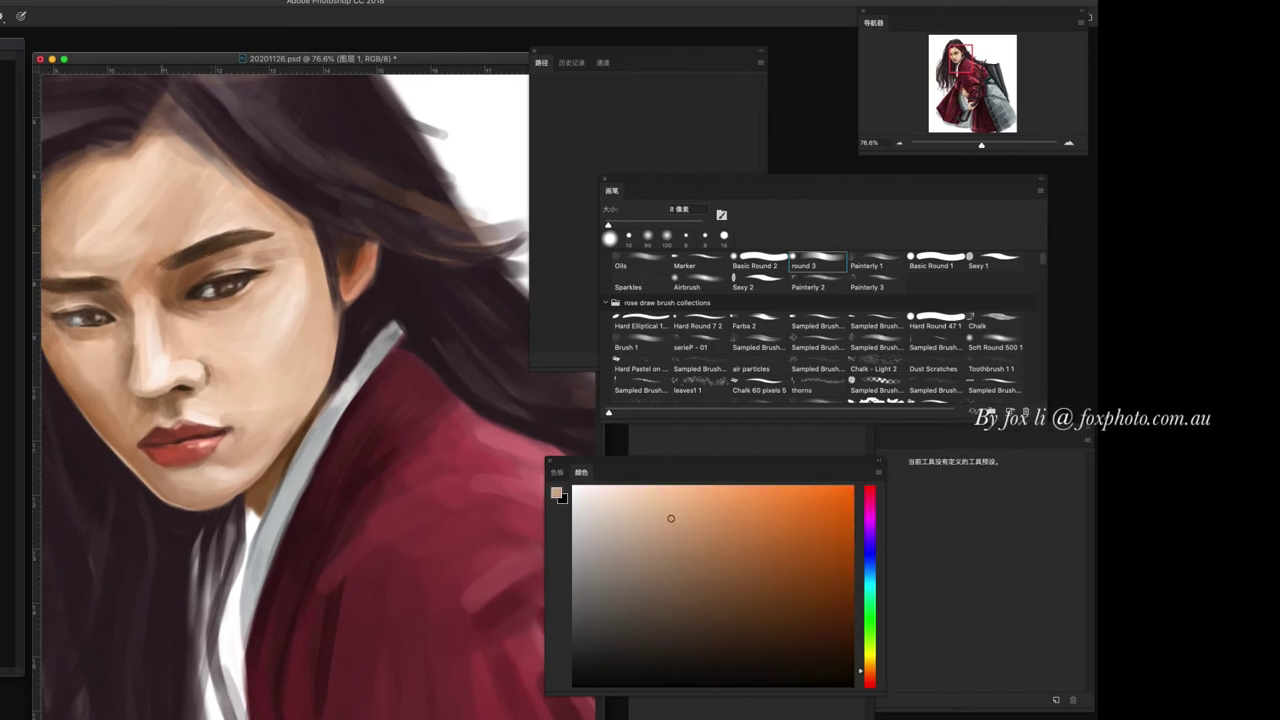
alt+click(163, 276)
alt+click(99, 285)
scroll(297, 475, down, 1)
alt+click(279, 322)
key(bracketright)
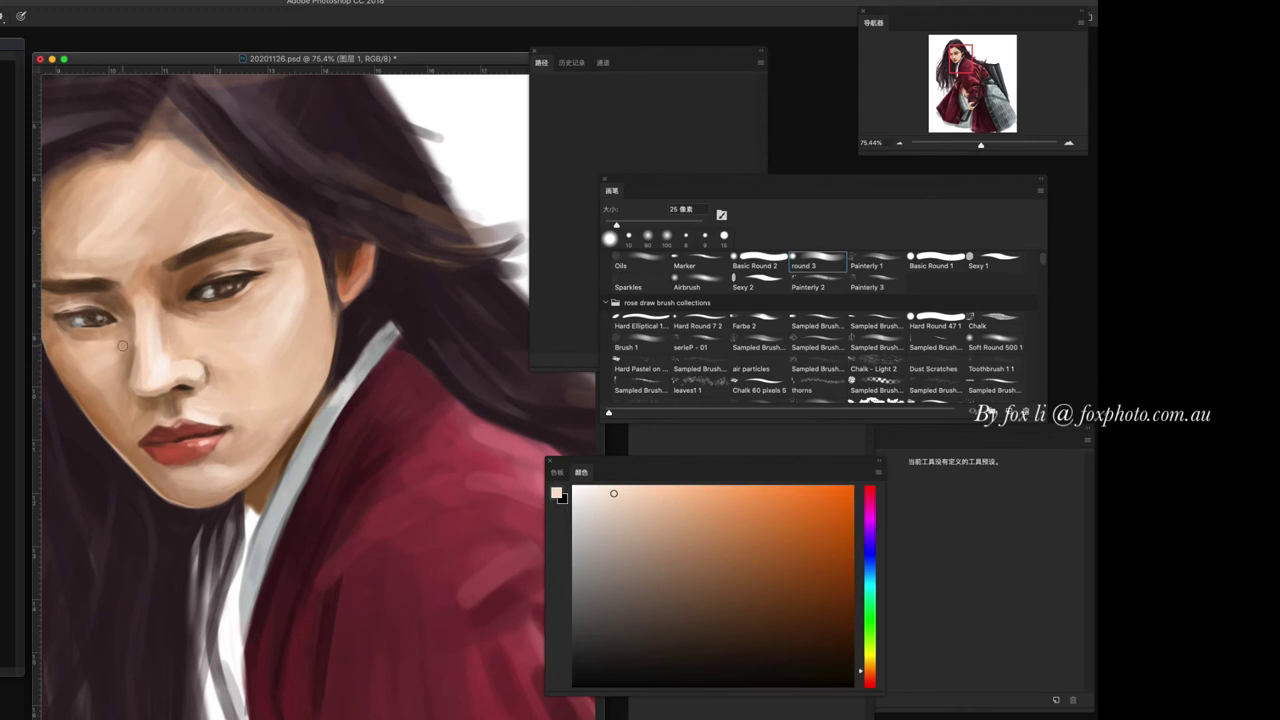
key(bracketleft)
alt+click(90, 409)
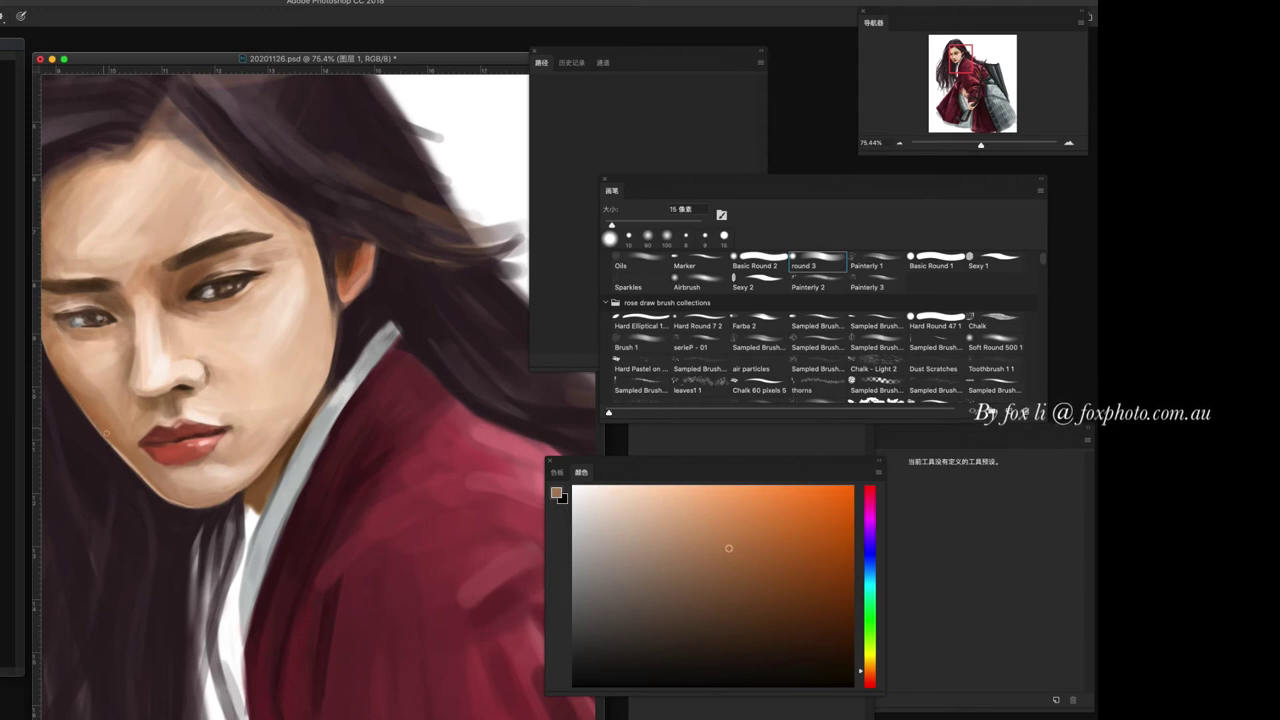
scroll(107, 433, down, 3)
key(bracketright)
- Sample the robe's dark maroon, then the chin skin tone with a 15 px brush
alt+click(151, 162)
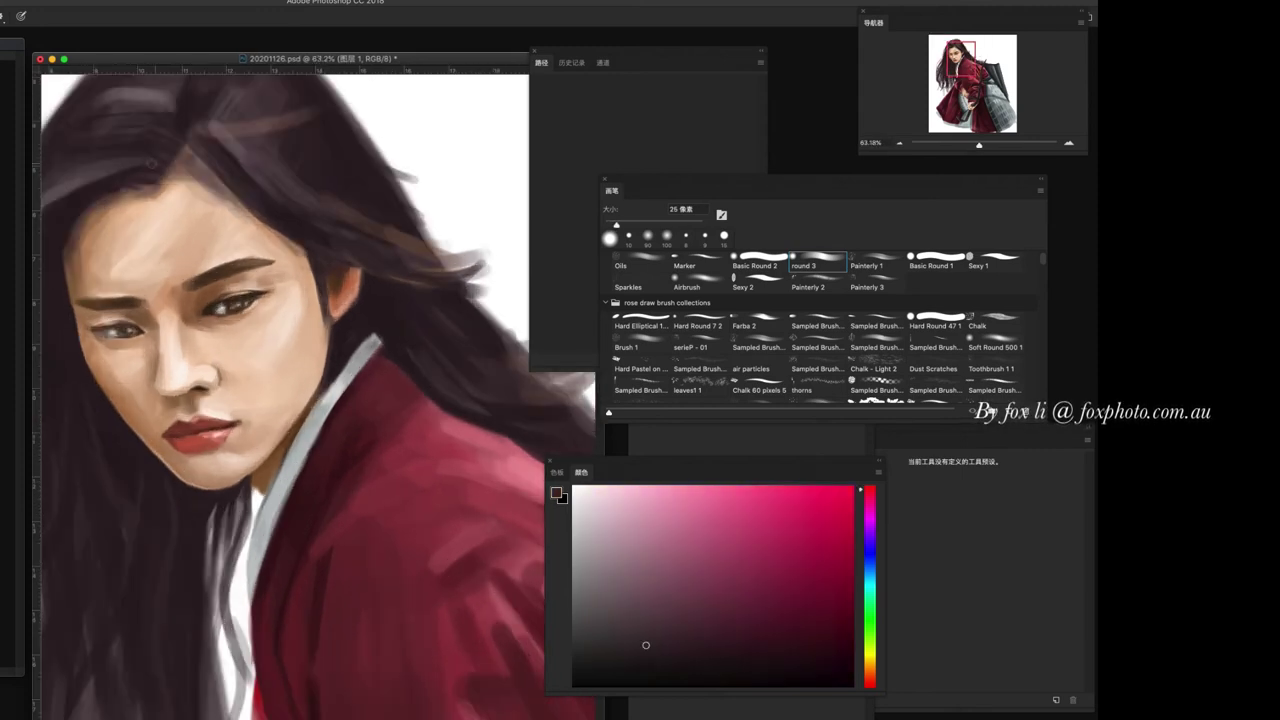
scroll(163, 138, down, 3)
scroll(260, 622, up, 2)
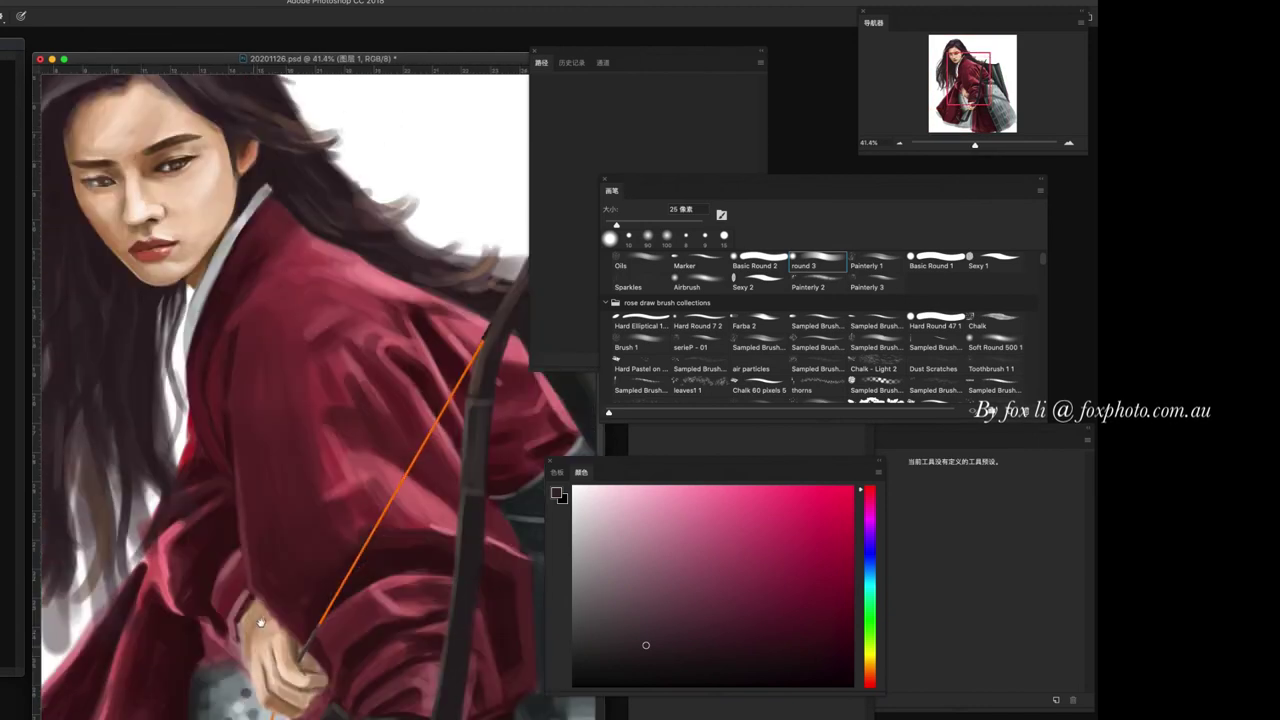
scroll(260, 622, down, 3)
scroll(290, 530, up, 1)
scroll(303, 485, up, 1)
scroll(303, 485, up, 2)
scroll(214, 449, up, 1)
scroll(214, 449, down, 1)
scroll(144, 334, up, 2)
key(bracketleft)
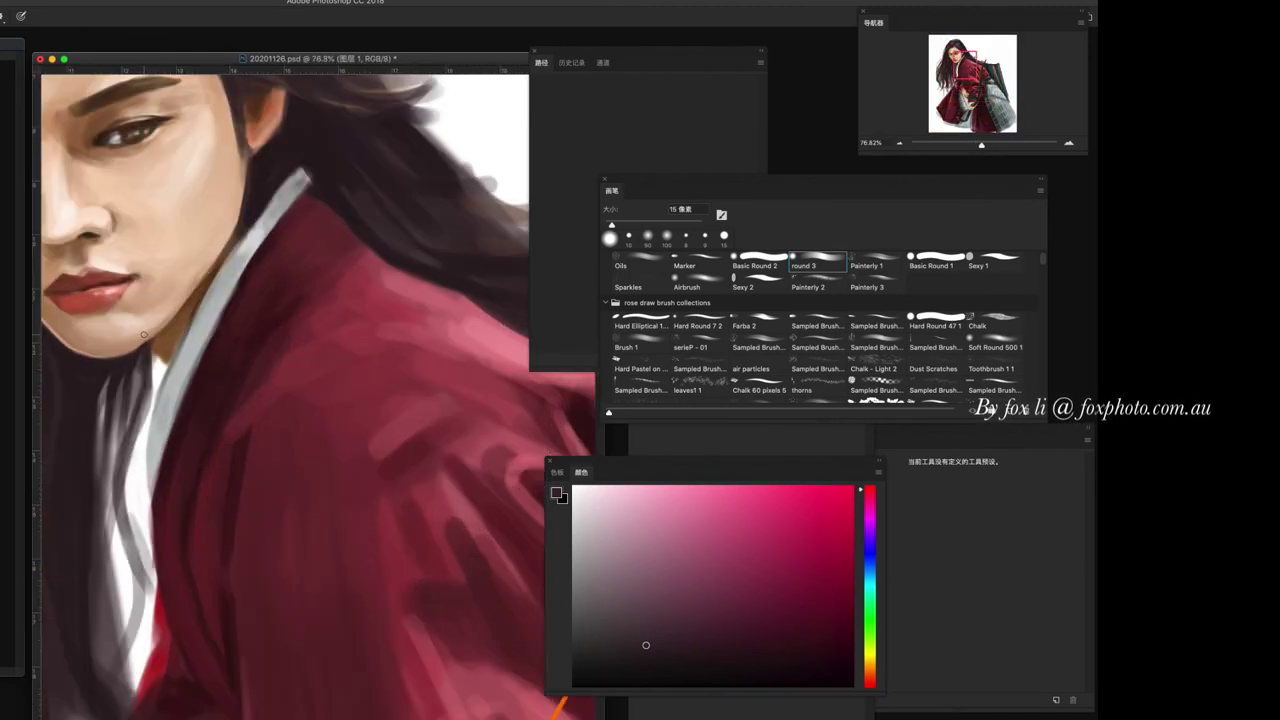
alt+click(144, 334)
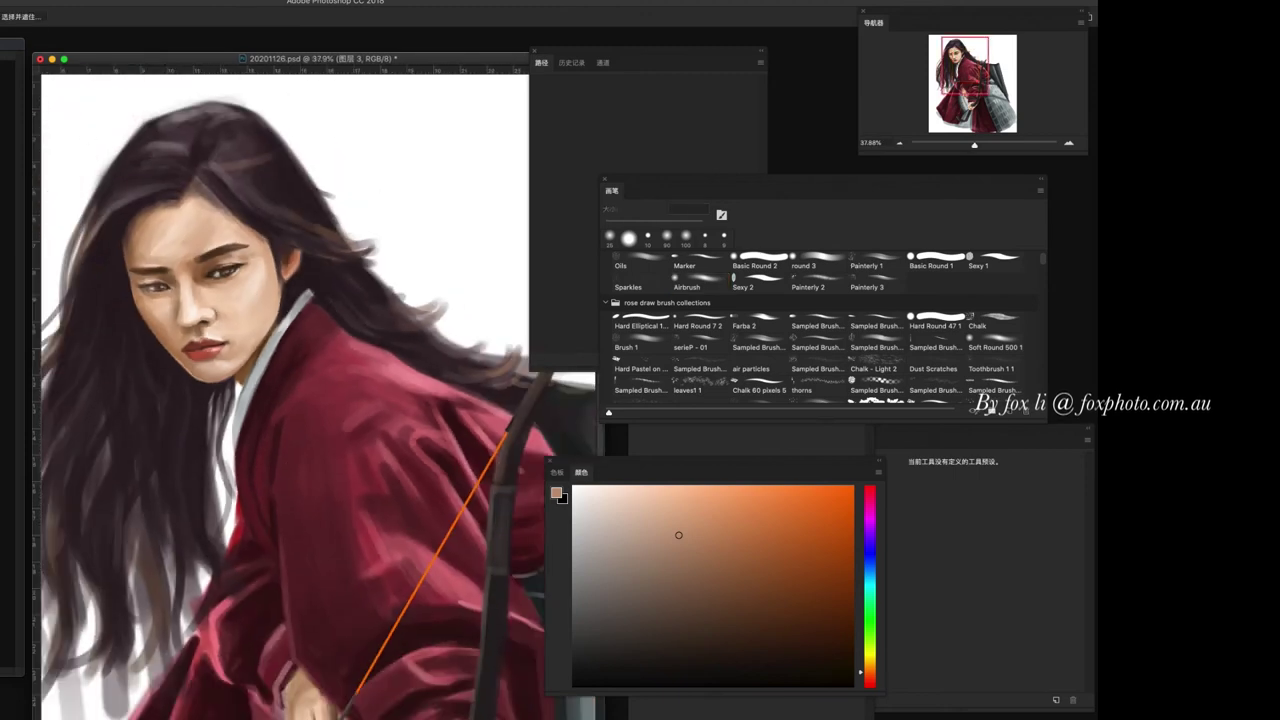
- Select the head and Liquify with a size-200 brush to push the chin slightly inward
drag(66, 121, 432, 612)
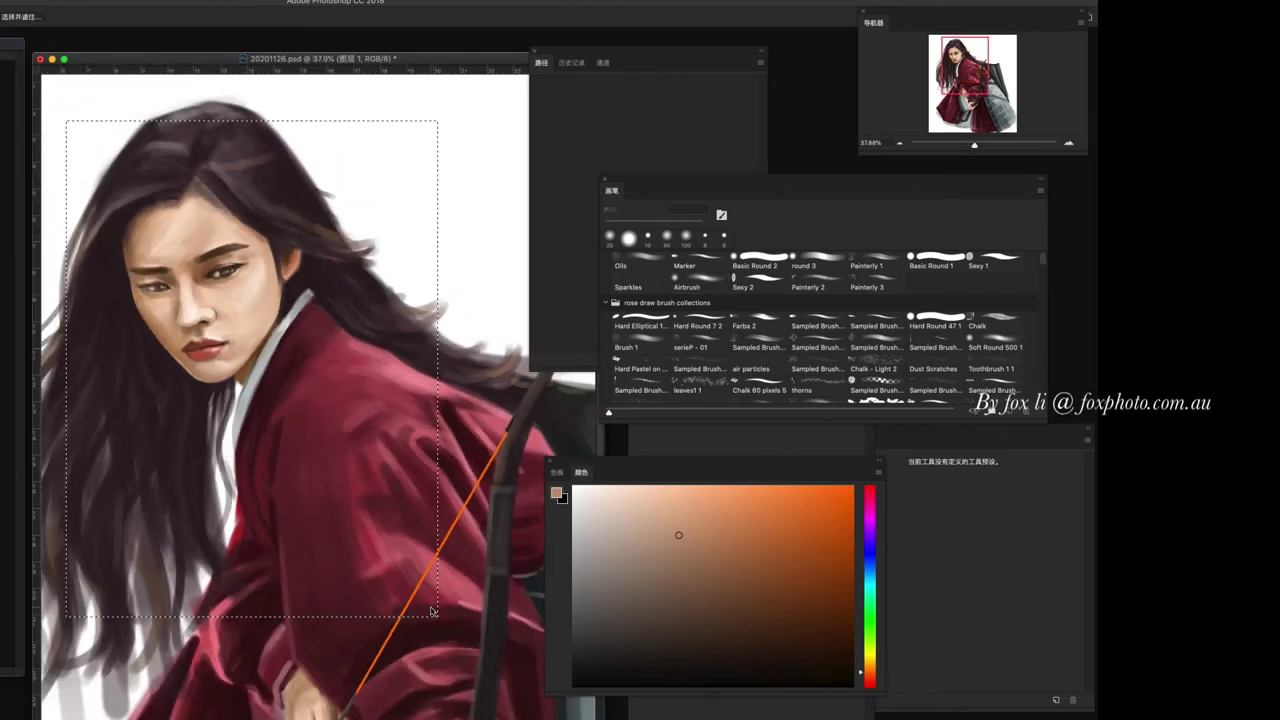
key(ctrl+shift+x)
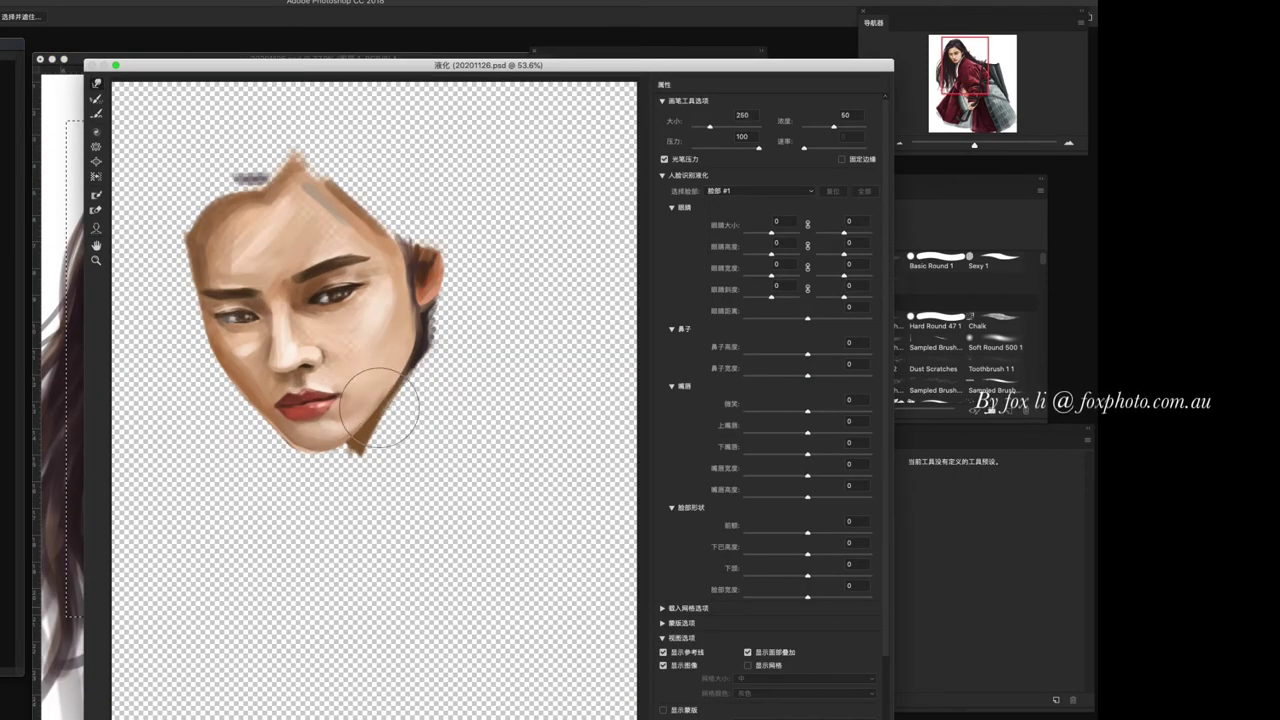
key(bracketleft)
drag(368, 426, 391, 429)
key(Return)
scroll(269, 408, up, 2)
scroll(269, 408, up, 2)
key(b)
alt+click(241, 393)
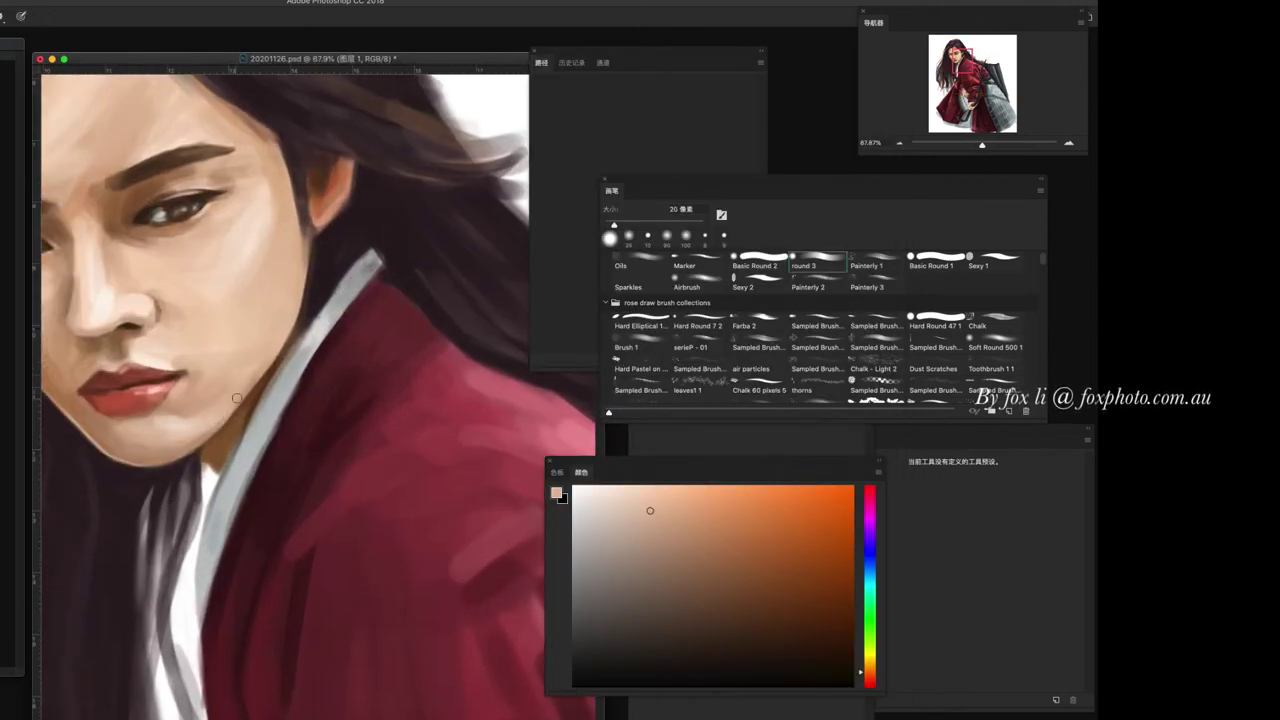
- With a 15 px brush, sample several light skin tones around the nose
scroll(334, 465, down, 2)
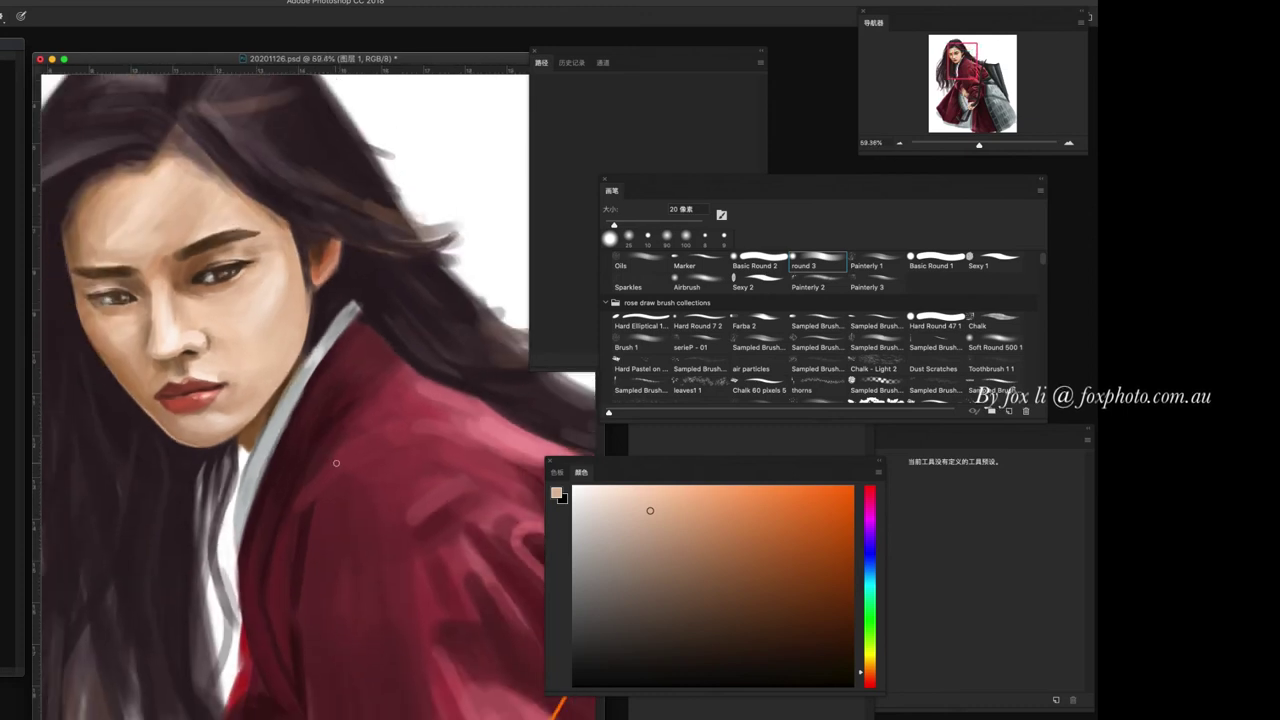
scroll(334, 465, down, 2)
key(bracketleft)
alt+click(176, 202)
alt+click(163, 196)
alt+click(175, 209)
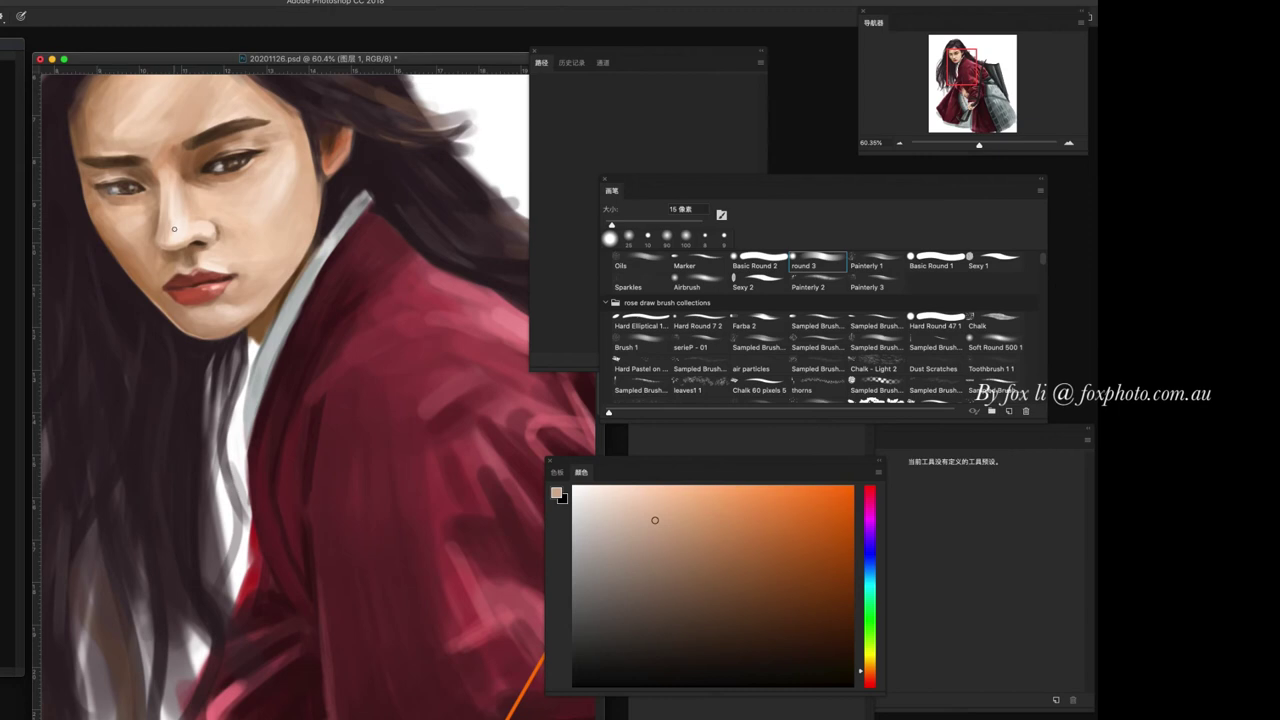
alt+click(163, 217)
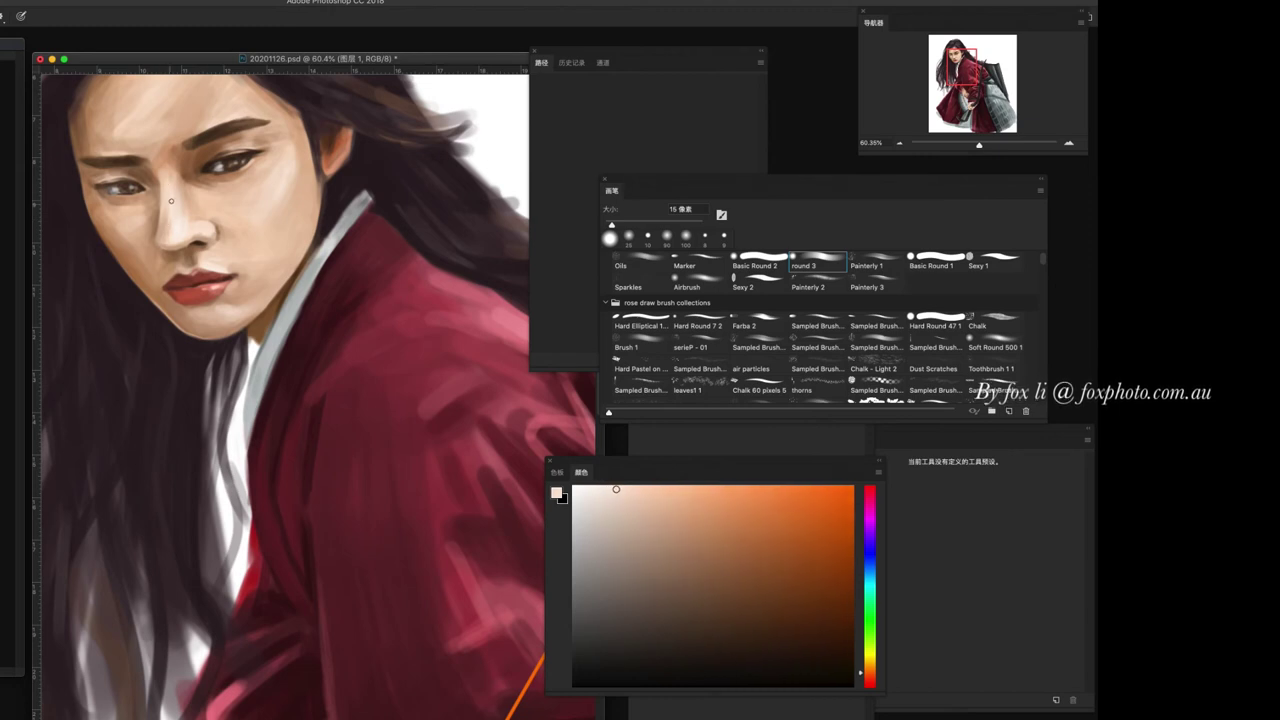
alt+click(172, 207)
- Zoom out to the whole figure and load a 40 px brush with a saturated pale peach
key(ctrl+0)
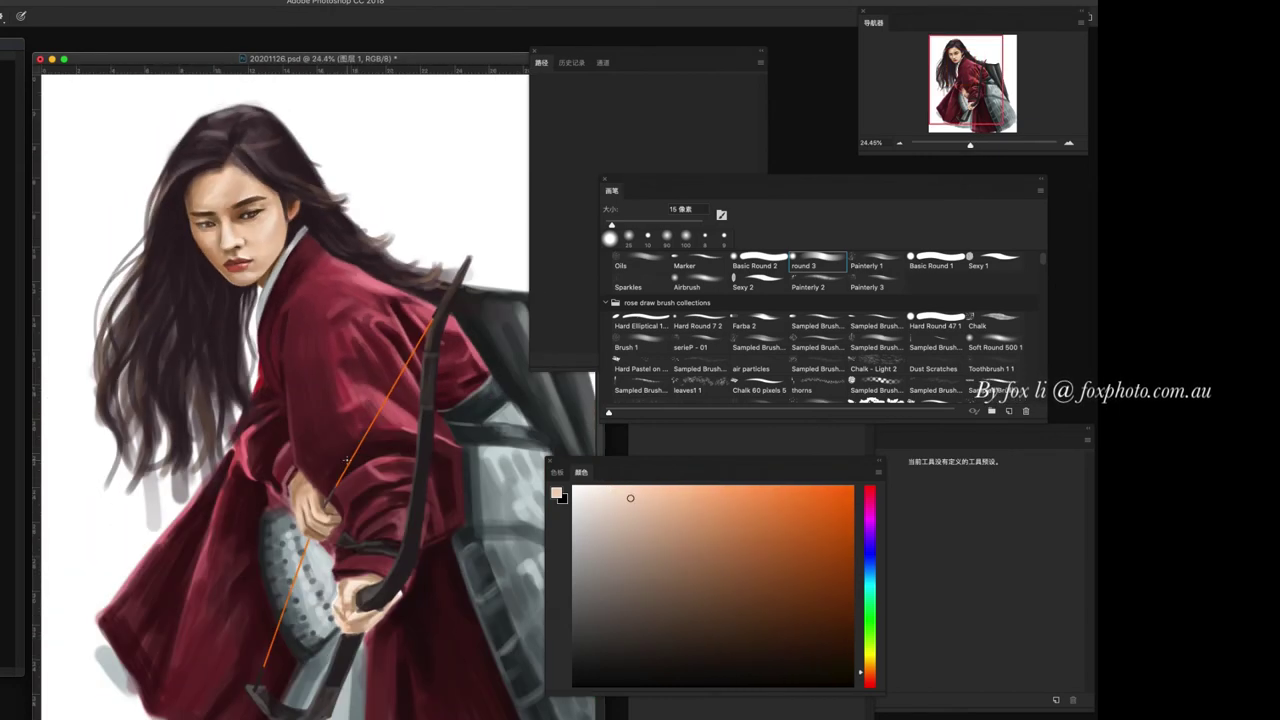
scroll(484, 528, down, 3)
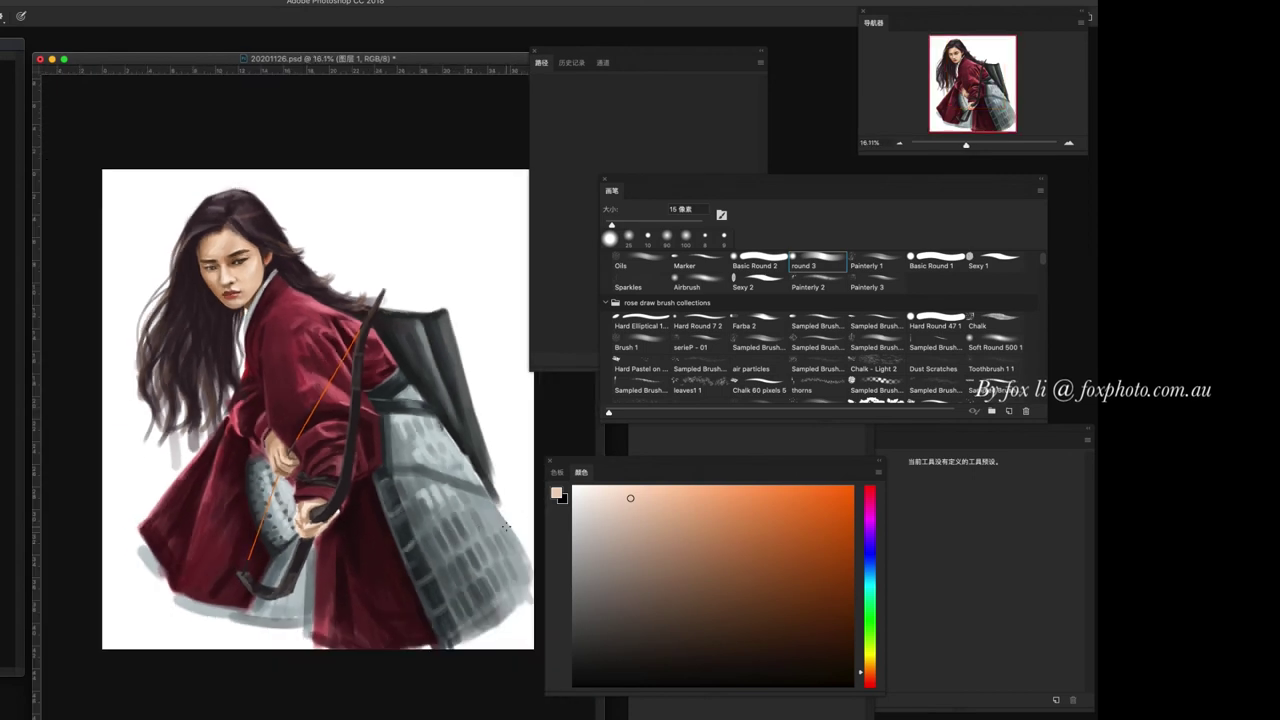
scroll(316, 400, up, 3)
key(bracketright)
key(bracketright)
key(bracketright)
alt+click(306, 561)
alt+click(294, 567)
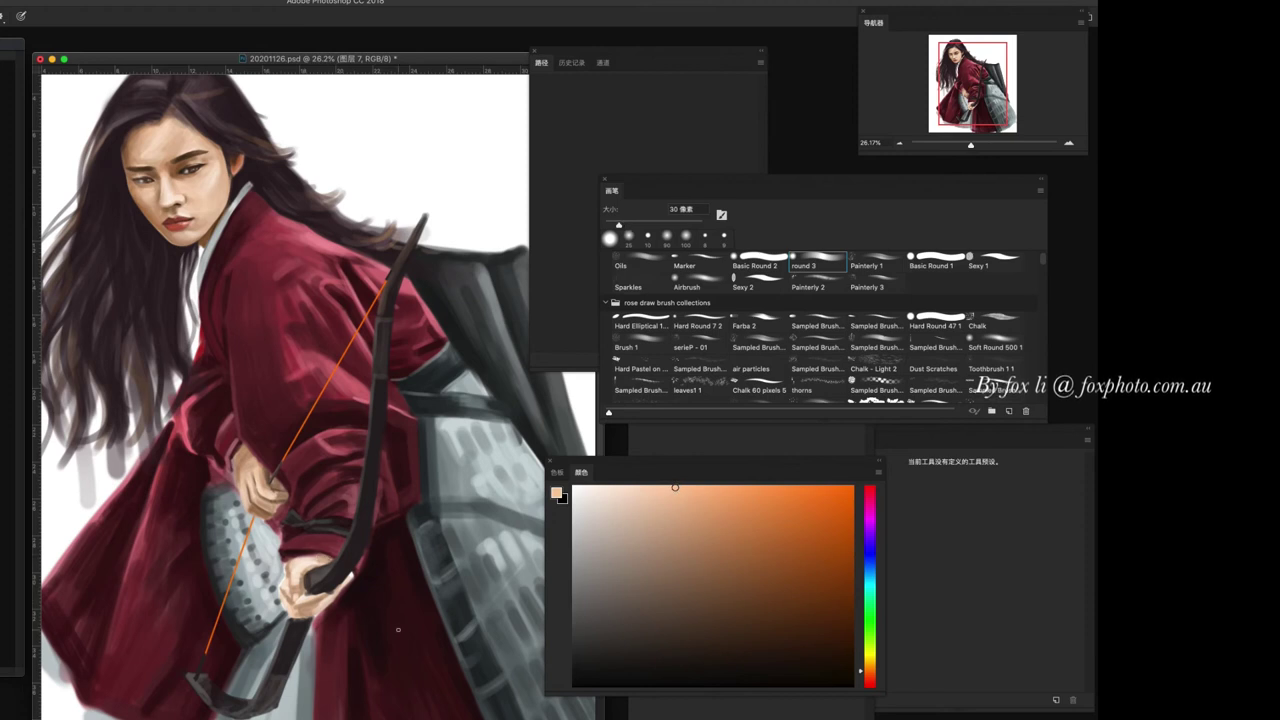
- Try peach, tan and brown skin tones while shrinking the brush to 10 px
scroll(314, 412, up, 2)
key(bracketleft)
alt+click(218, 508)
alt+click(218, 503)
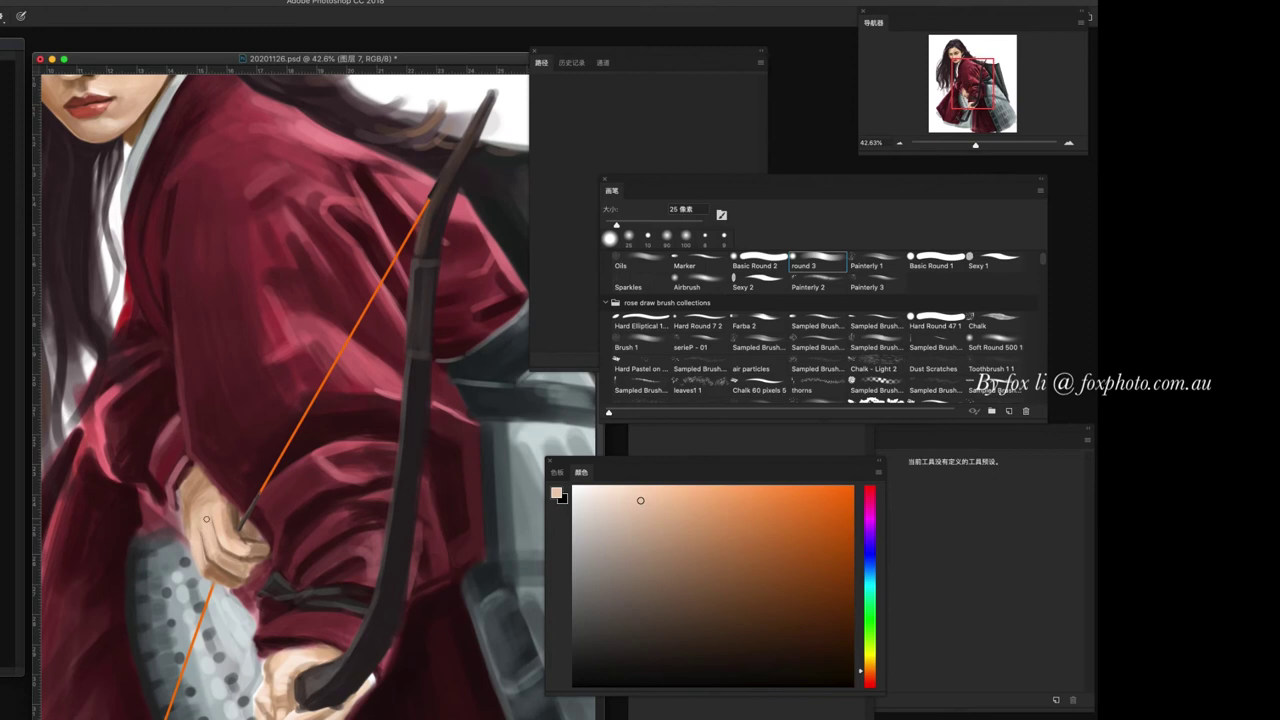
alt+click(204, 558)
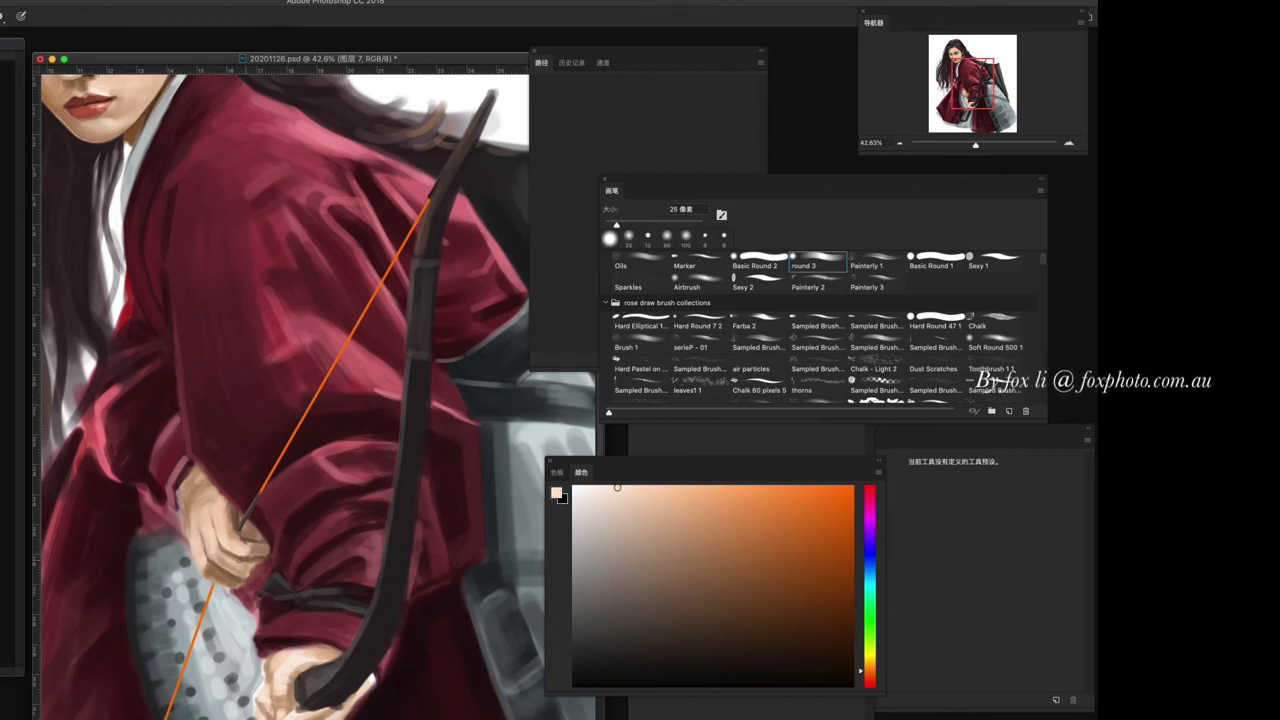
alt+click(199, 506)
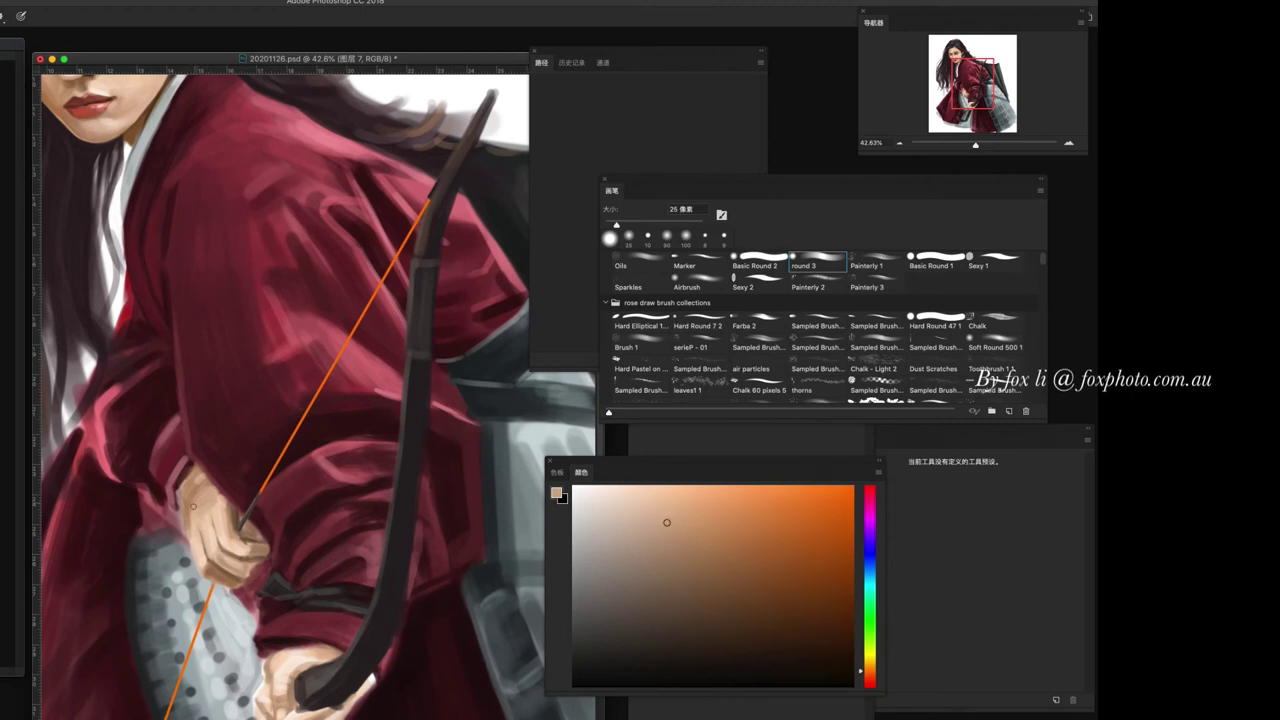
alt+click(199, 477)
alt+click(255, 519)
alt+click(245, 522)
key(bracketleft)
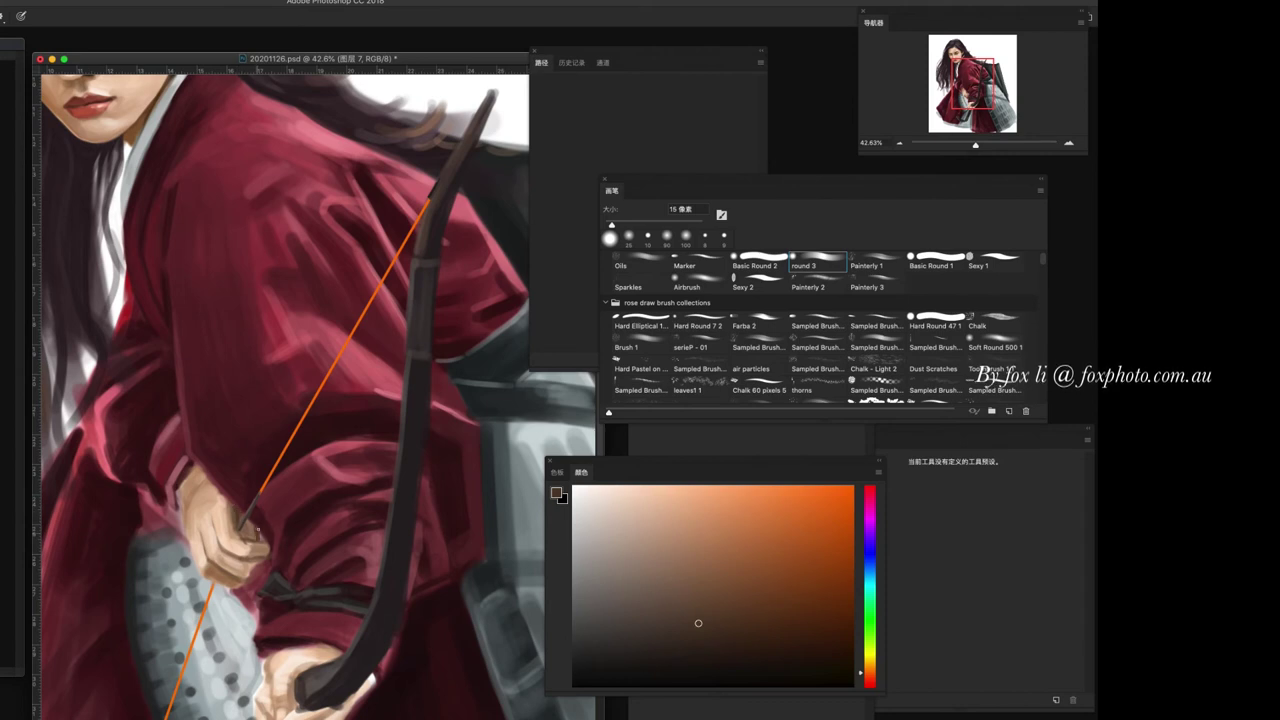
key(bracketleft)
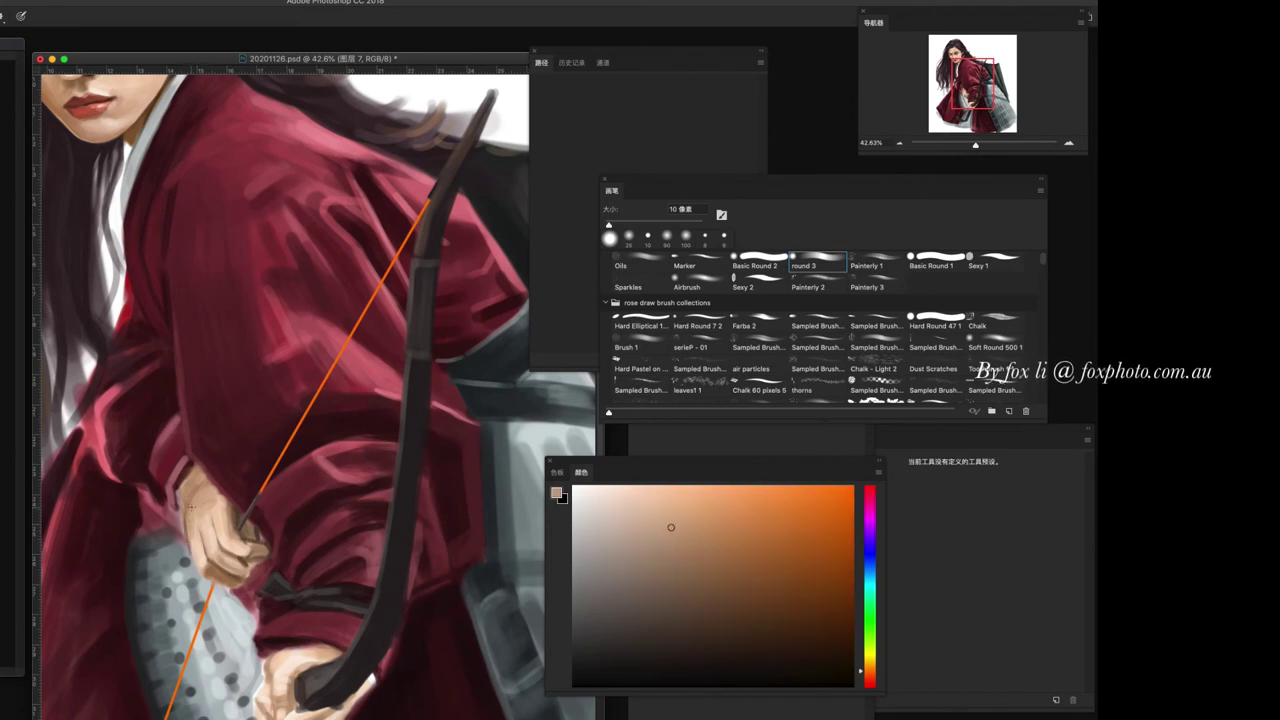
- Set the brush to 20 px and settle on a light peach-tan skin tone
alt+click(183, 492)
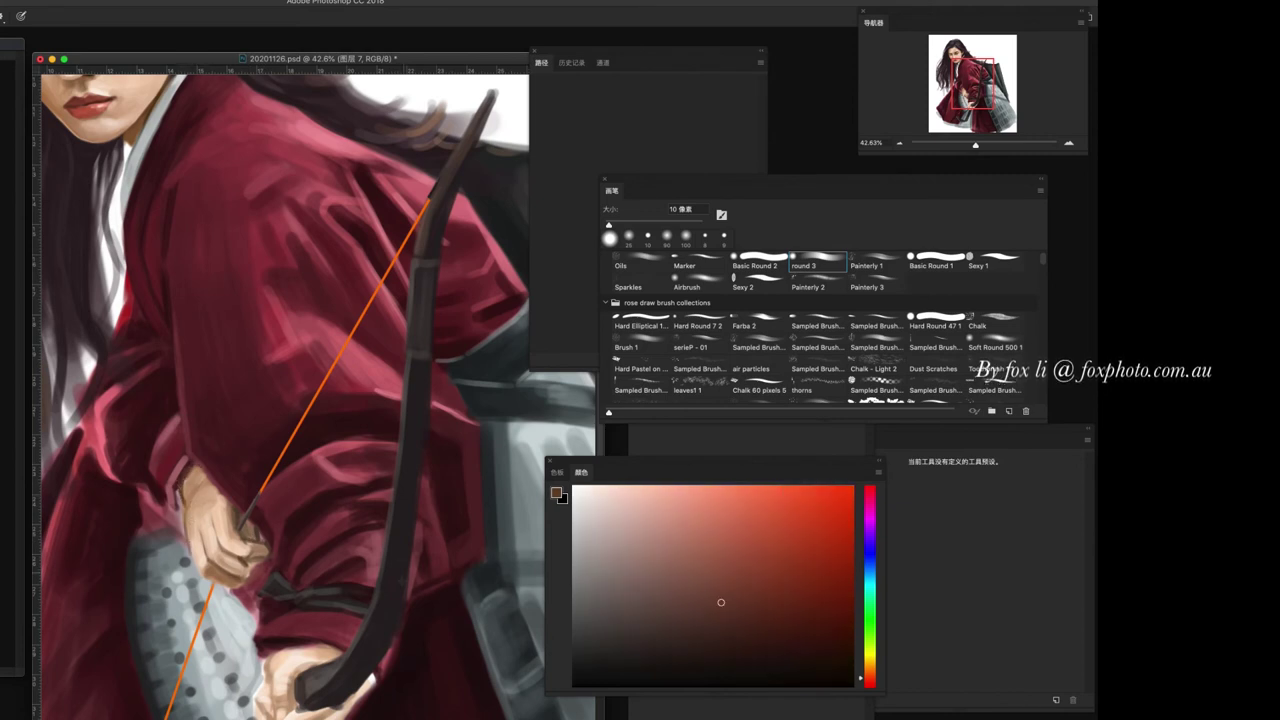
scroll(437, 628, down, 5)
scroll(437, 628, up, 4)
key(bracketright)
key(bracketright)
alt+click(297, 640)
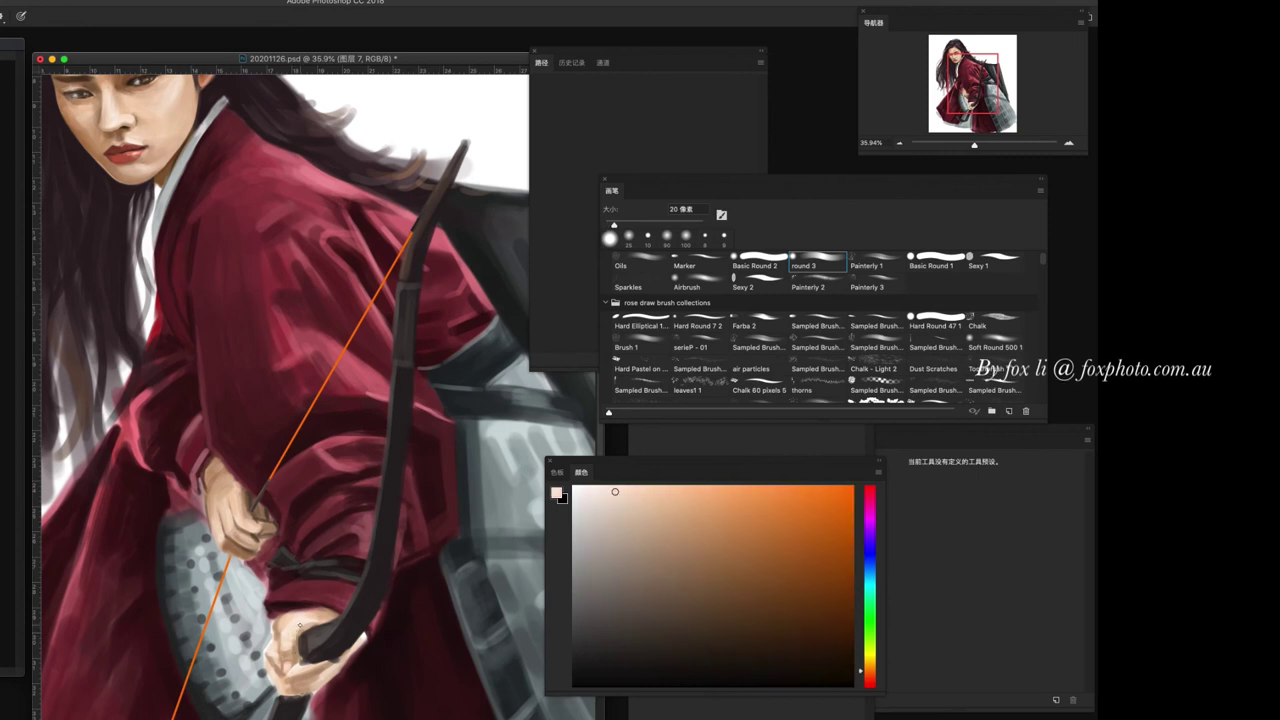
click(630, 498)
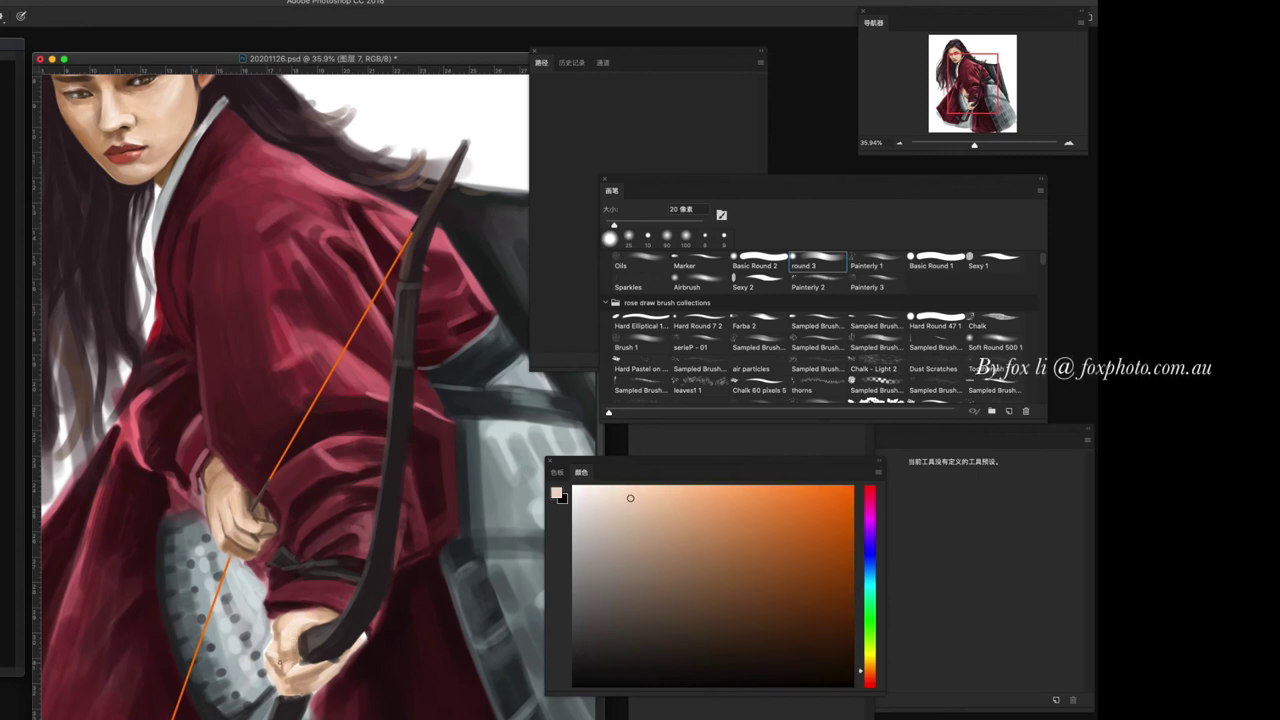
alt+click(282, 668)
alt+click(274, 630)
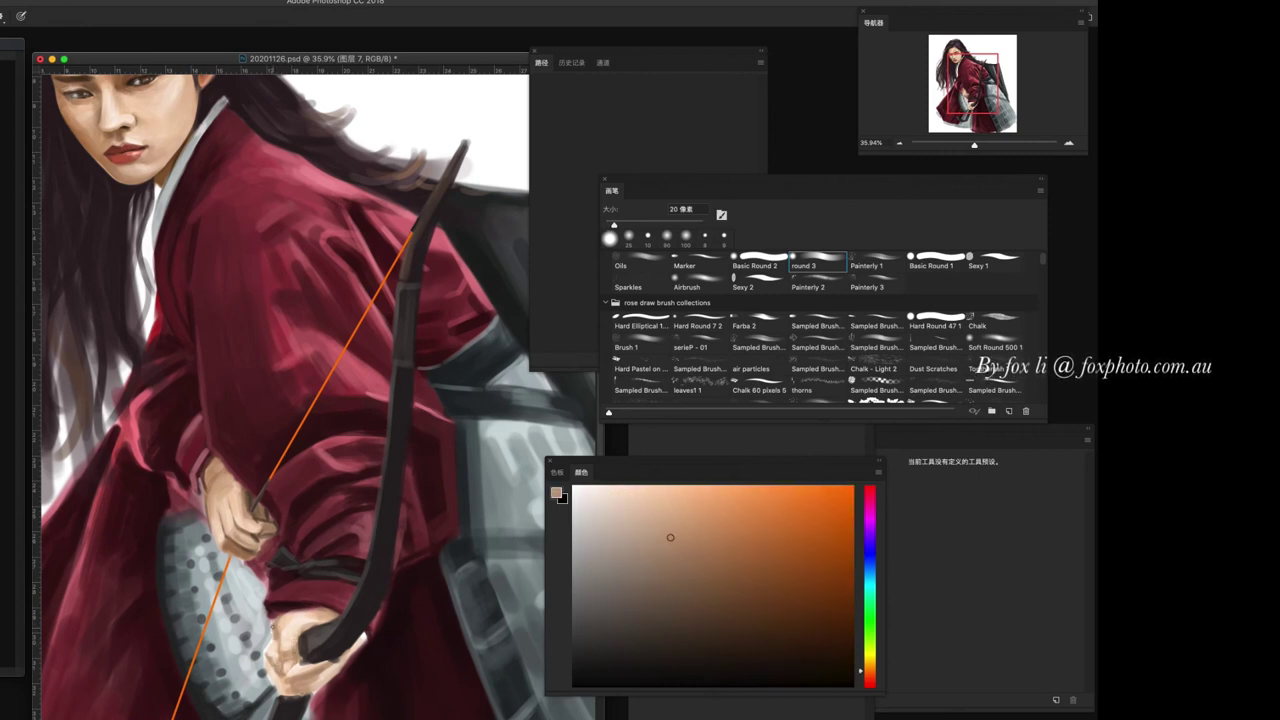
- Brush light skin highlights over the lower hand, then choose a lighter, pinker tone
drag(346, 662, 362, 646)
drag(313, 692, 354, 658)
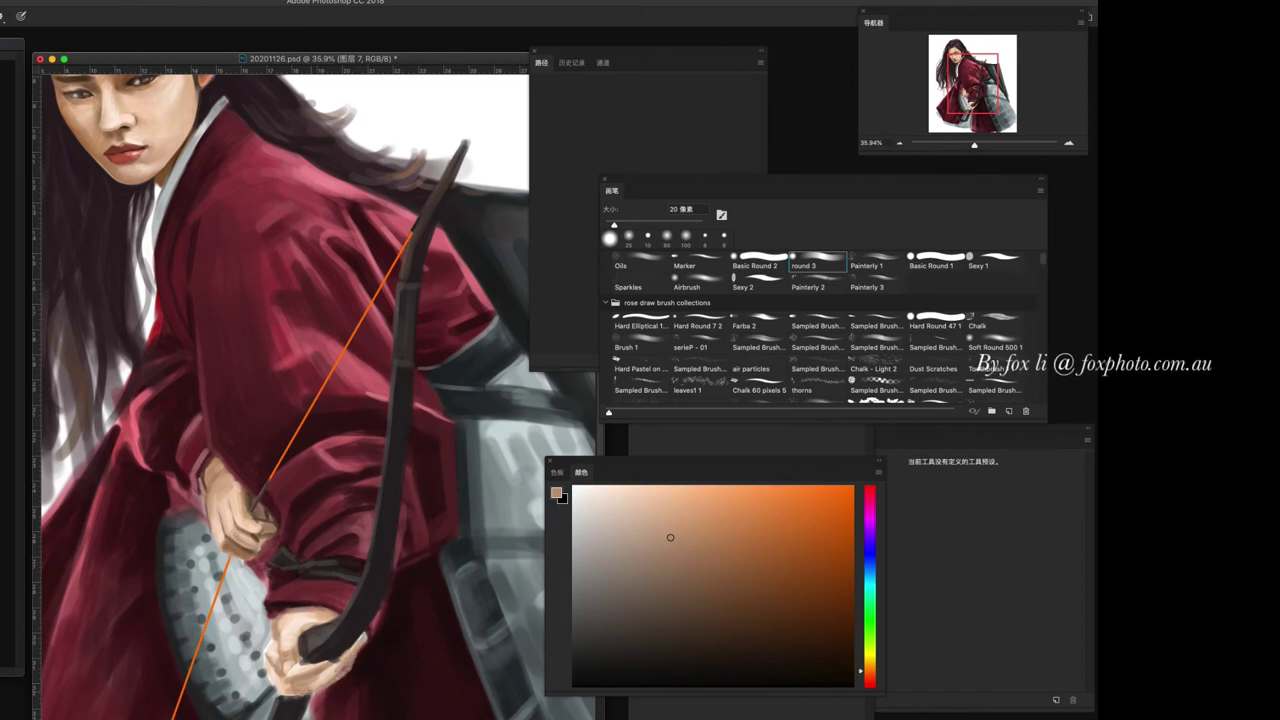
click(672, 567)
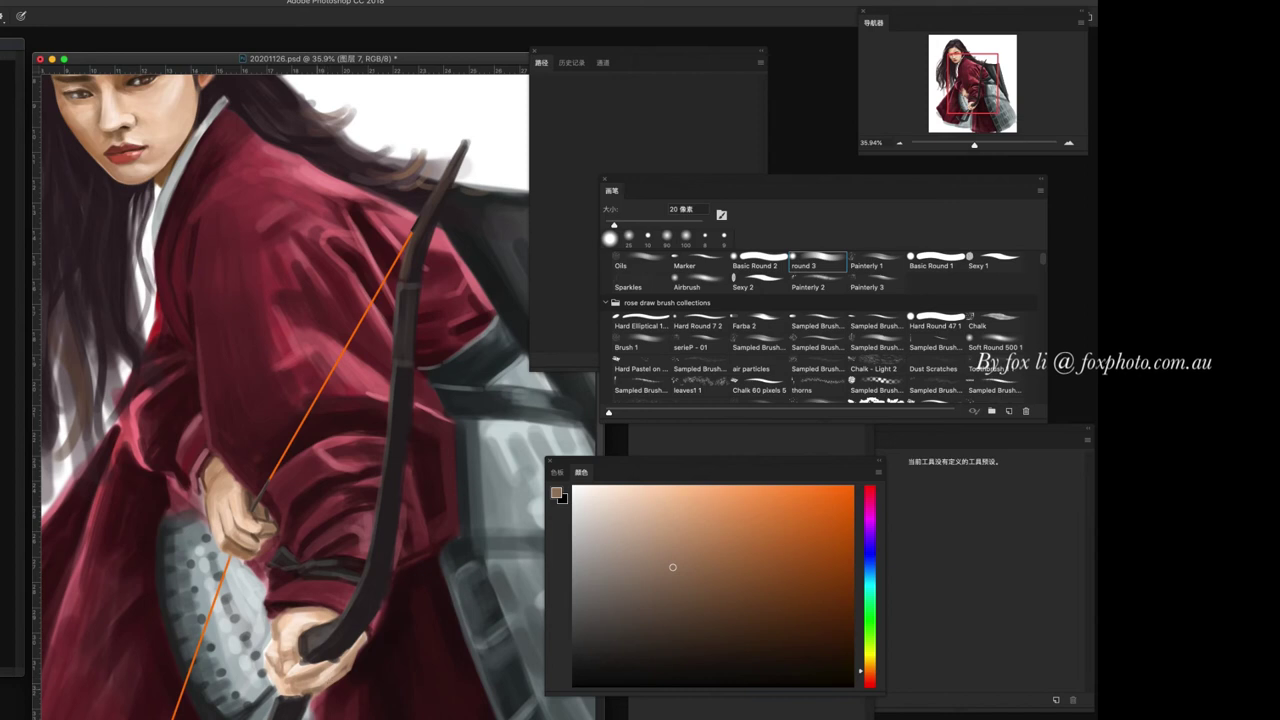
click(663, 545)
drag(663, 545, 621, 495)
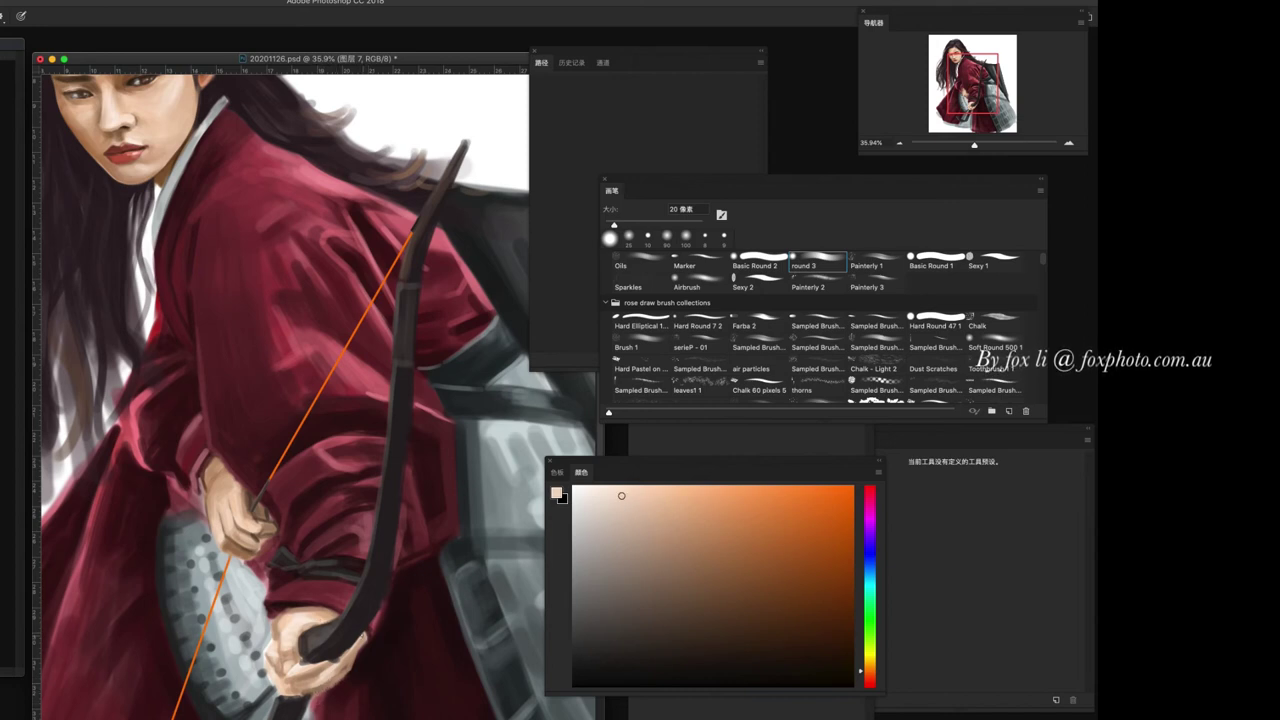
- Enlarge the brush to 70 px and sample dark red from the robe
scroll(416, 654, down, 3)
key(bracketright)
key(bracketright)
key(bracketright)
alt+click(174, 498)
- Load a brighter red with the brush sized to 60 px
key(bracketright)
key(bracketright)
key(bracketleft)
key(bracketleft)
key(bracketleft)
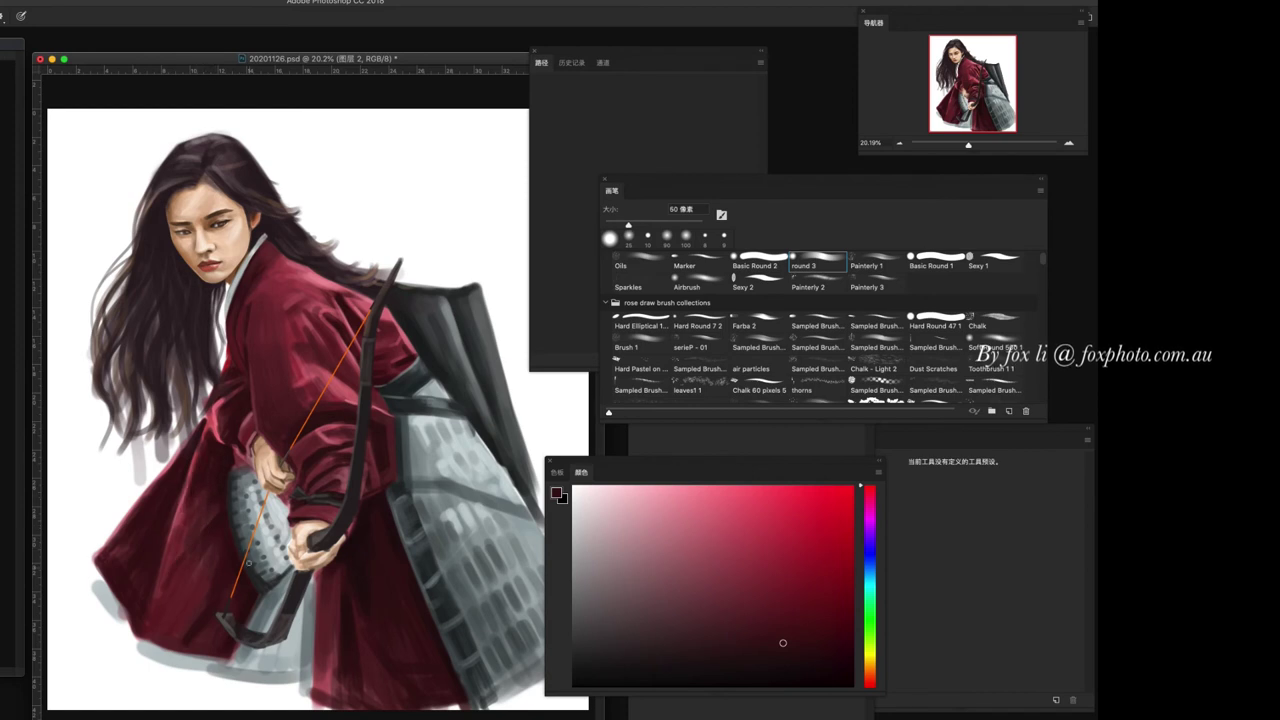
scroll(313, 562, down, 2)
key(bracketright)
key(bracketright)
key(bracketright)
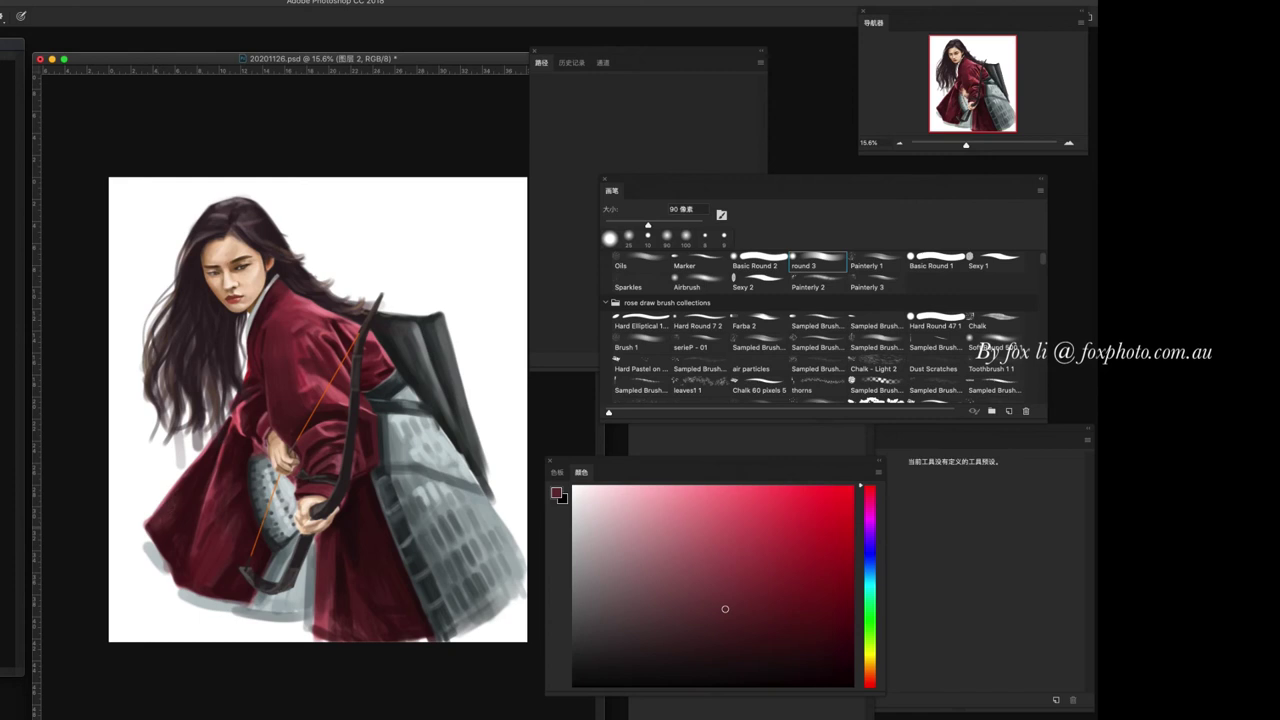
alt+click(220, 449)
key(bracketleft)
key(bracketleft)
key(bracketleft)
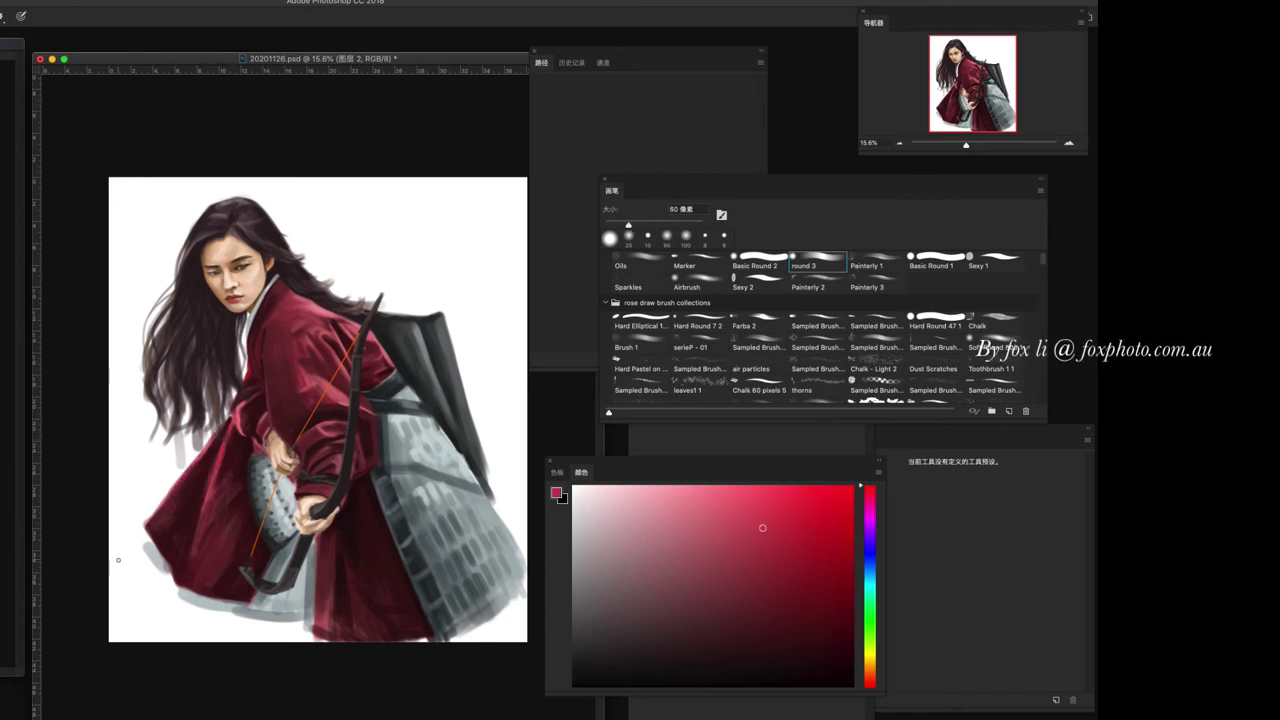
- Switch to the soft Airbrush tip and target layer 图层 1
click(687, 282)
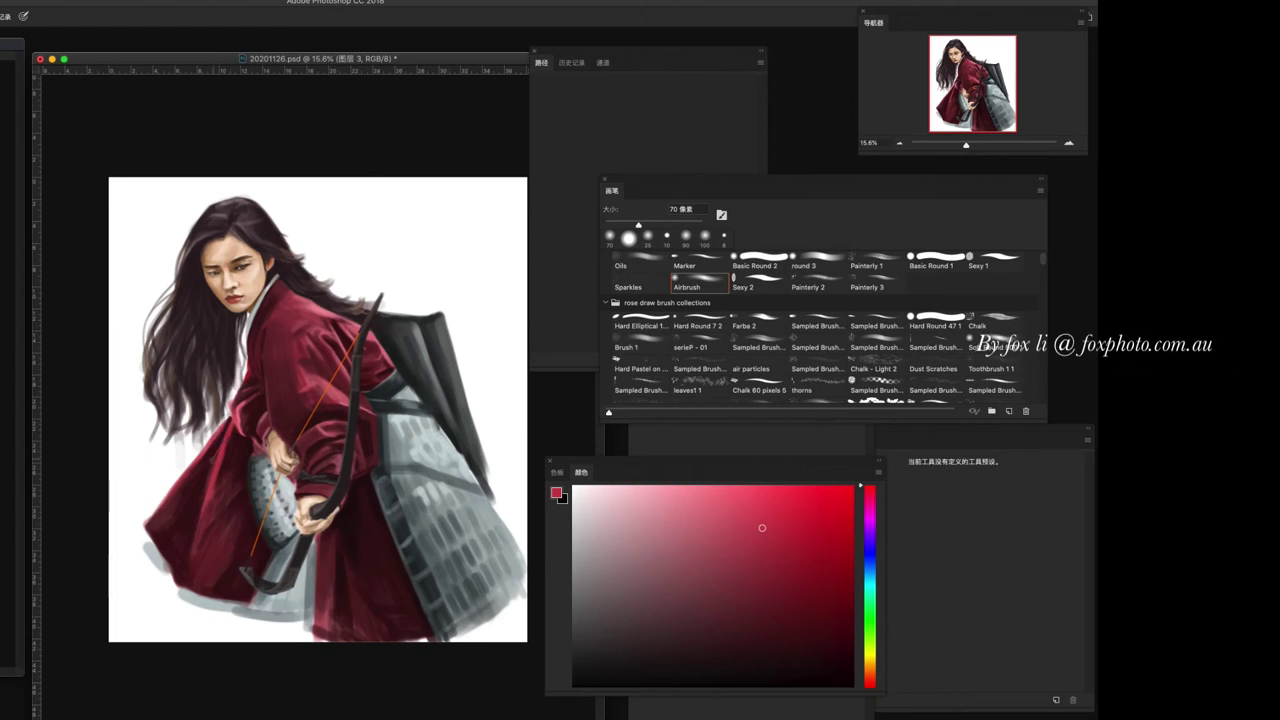
scroll(277, 551, up, 5)
scroll(277, 551, up, 3)
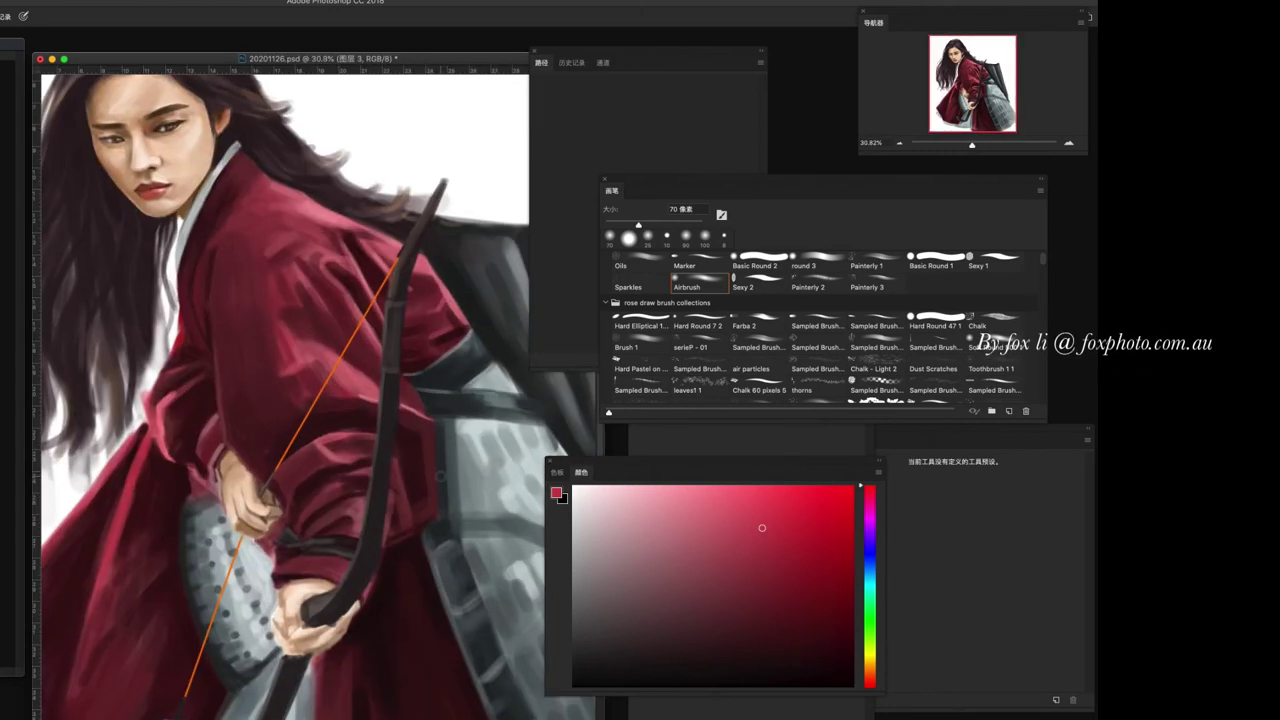
ctrl+click(122, 130)
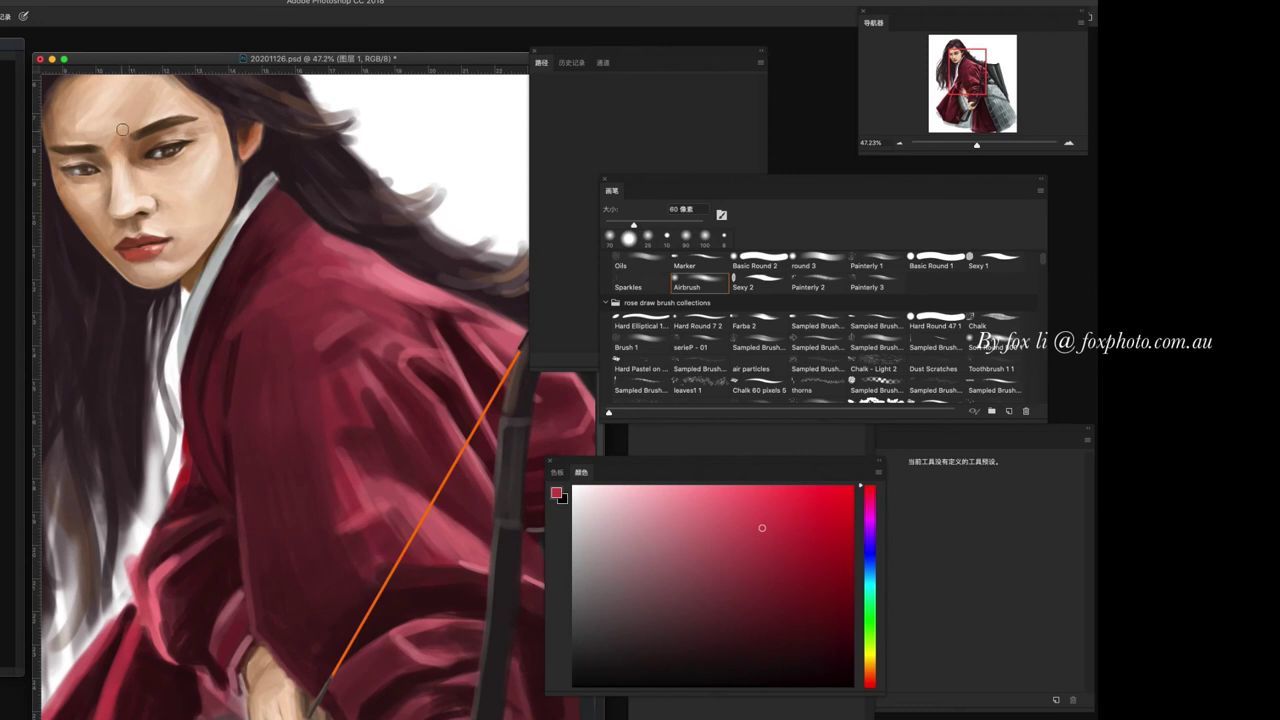
- With the round 3 brush at 45 px, sample skin and hairline-brown tones from the face
key(comma)
alt+click(117, 128)
key([)
key([)
key([)
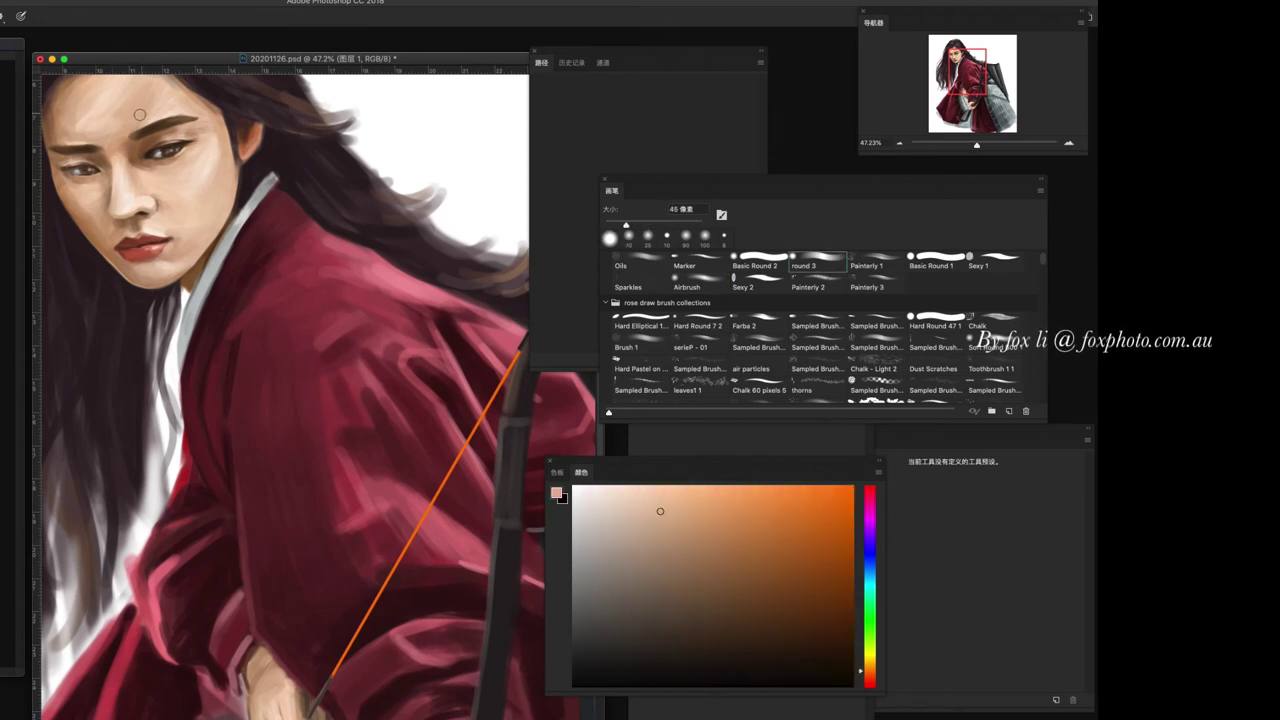
alt+click(147, 111)
scroll(290, 380, up, 3)
alt+click(141, 166)
alt+click(143, 164)
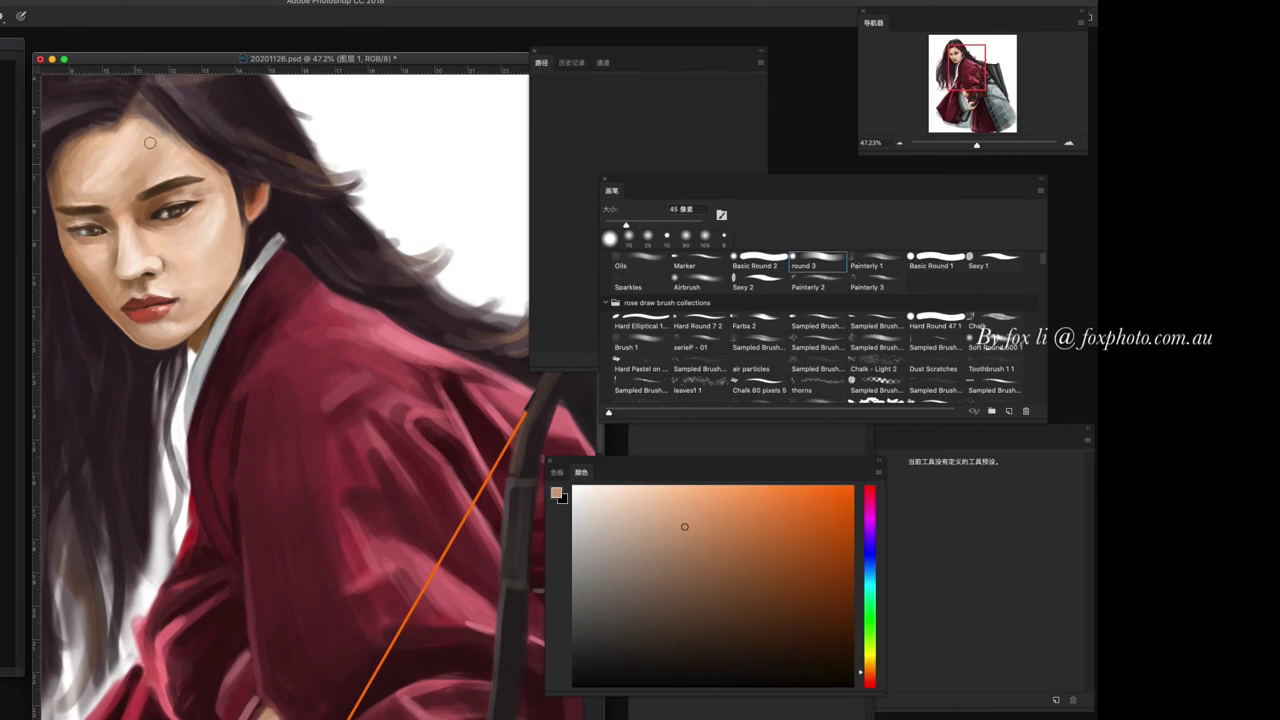
alt+click(74, 160)
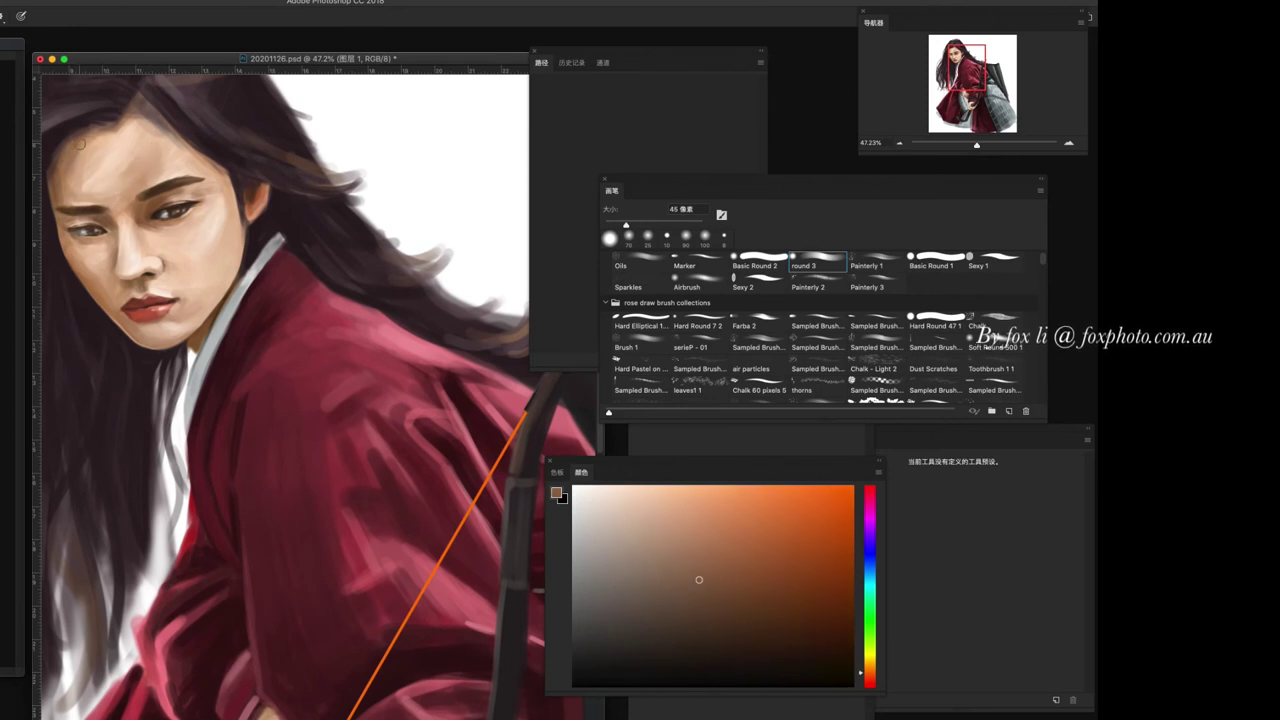
- Sample dark crimson from the robe and enlarge the brush to 125 px
scroll(300, 526, down, 3)
scroll(297, 543, down, 3)
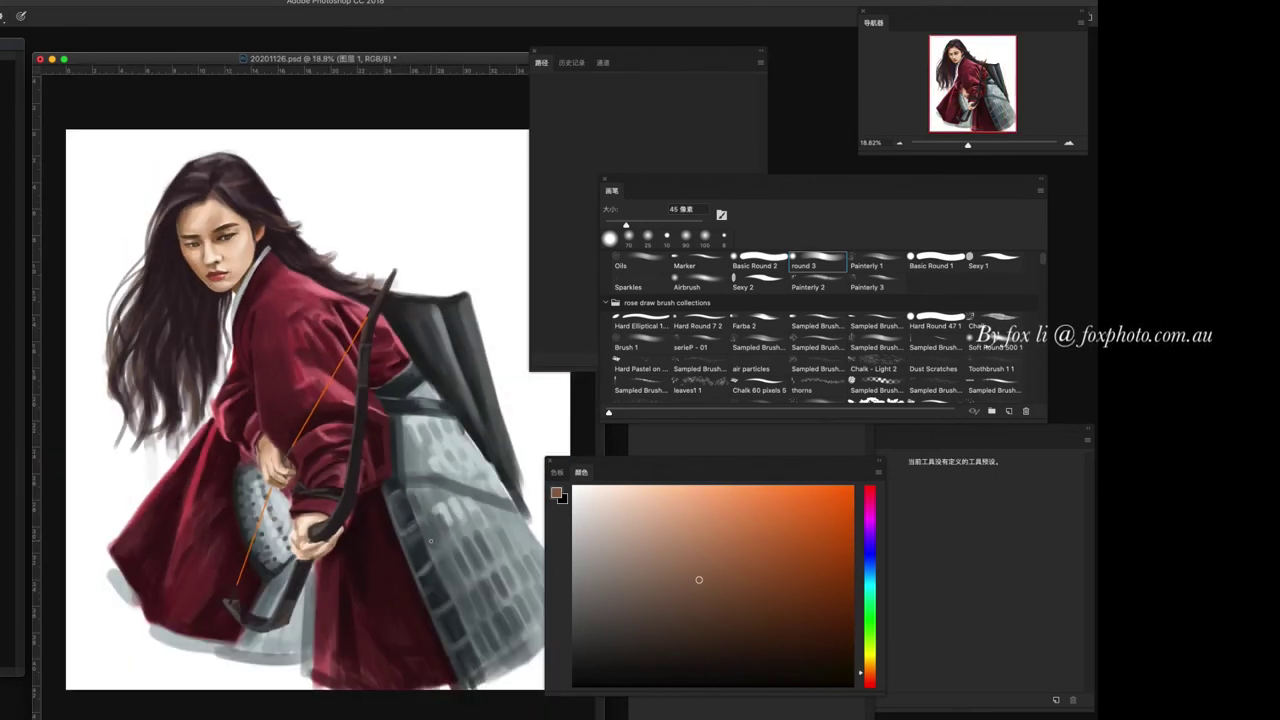
scroll(455, 511, up, 2)
scroll(205, 324, up, 1)
key(bracketleft)
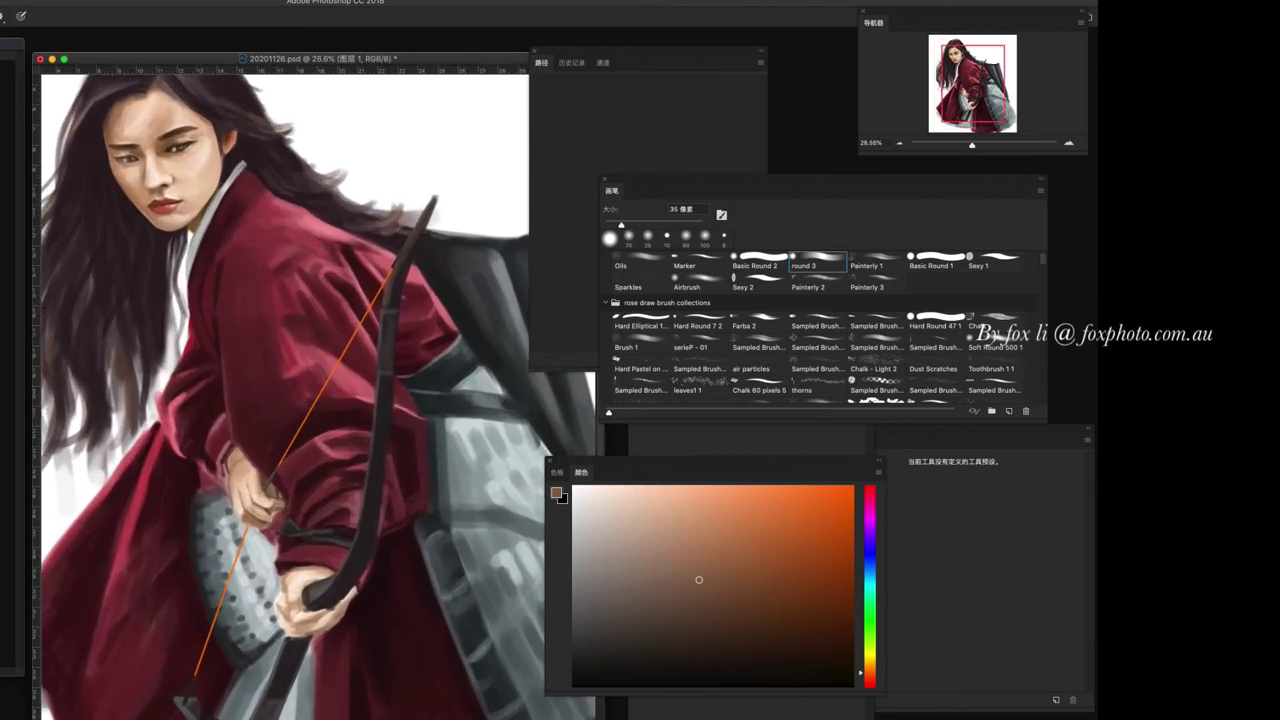
alt+click(205, 324)
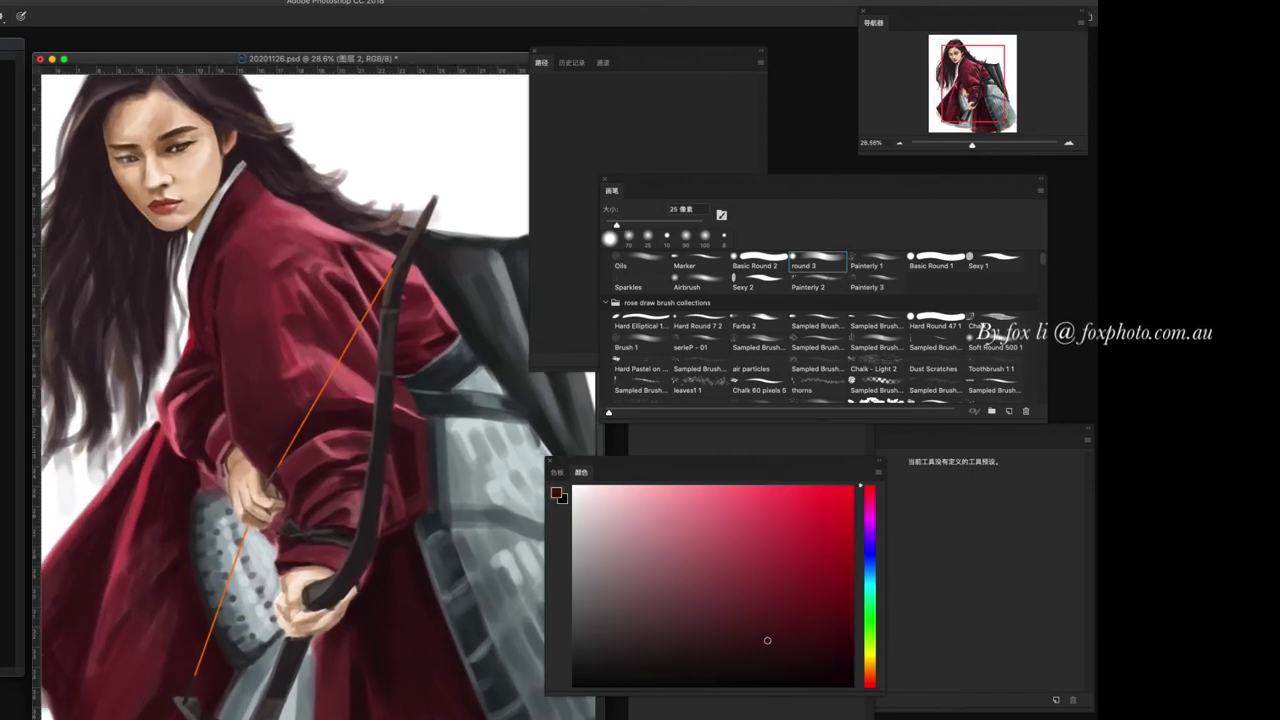
scroll(260, 390, up, 2)
key(bracketright)
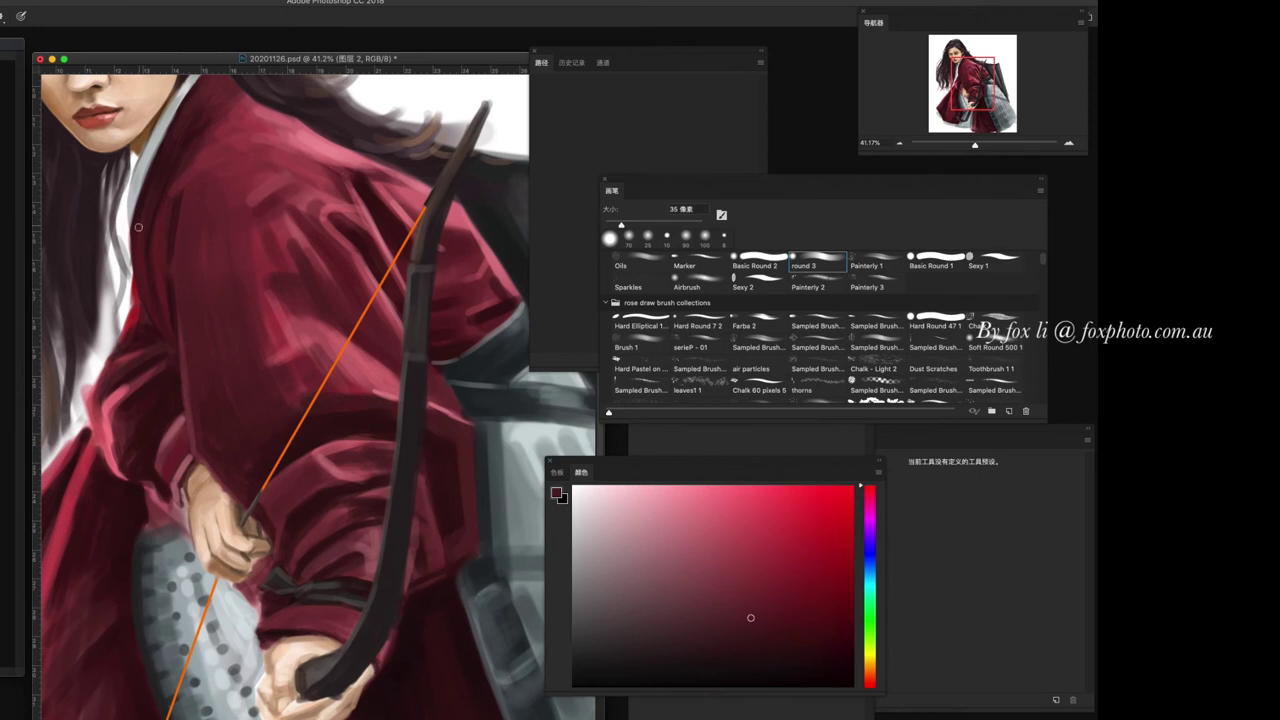
scroll(352, 523, down, 2)
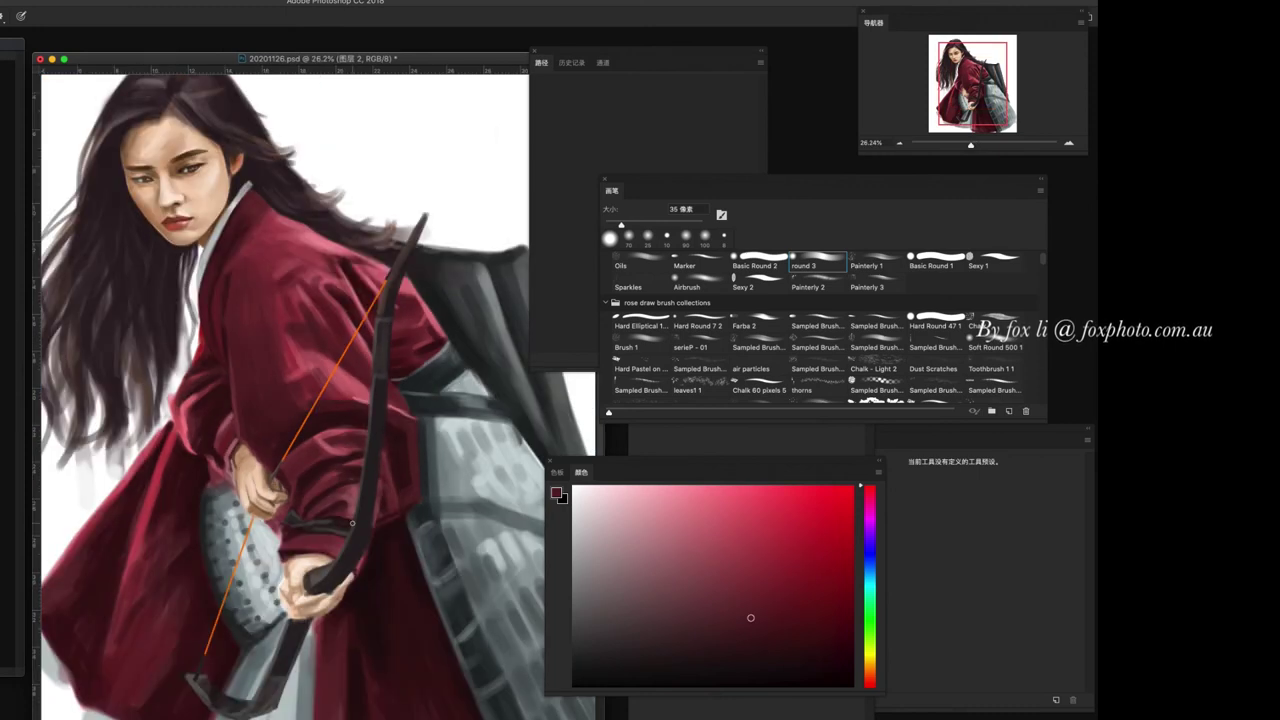
scroll(352, 523, down, 1)
scroll(352, 523, up, 1)
scroll(352, 523, down, 1)
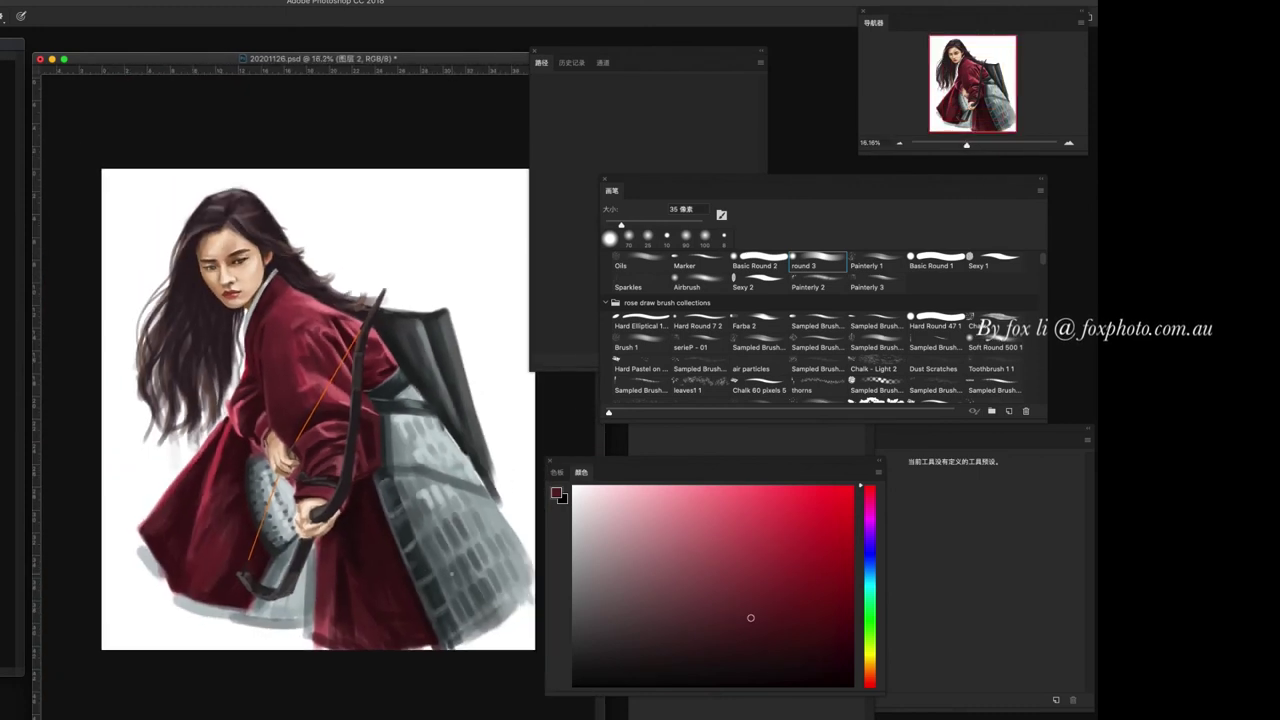
key(bracketright)
key(bracketright)
key(bracketright)
- Sample grey-teal and paint it over the lower robe near the bow grip at 60 px
alt+click(262, 607)
key(bracketleft)
key(bracketleft)
key(bracketleft)
alt+click(255, 606)
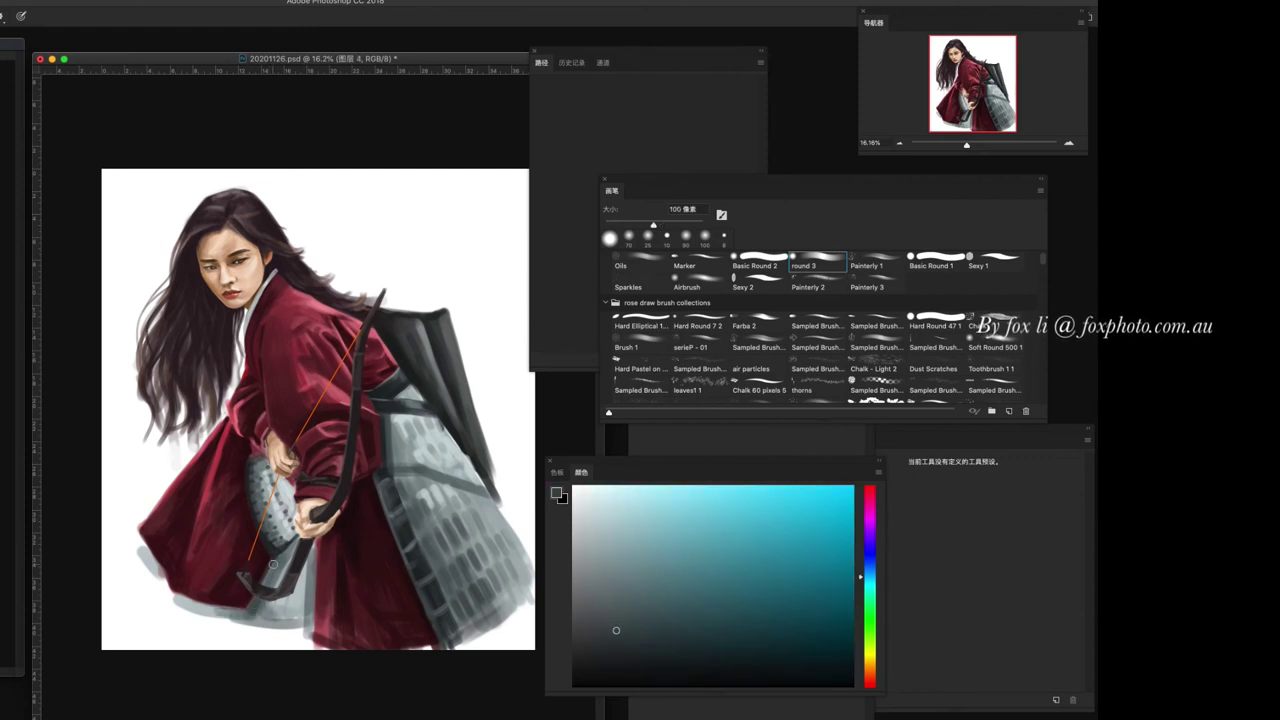
mouse_move(280, 540)
mouse_down()
mouse_move(324, 620)
mouse_move(316, 574)
mouse_up()
- With an 80 px brush, paint mid grey over the lower bow limb and robe
key(bracketright)
key(bracketright)
alt+click(309, 580)
alt+click(300, 587)
alt+click(311, 563)
mouse_move(312, 563)
mouse_down()
mouse_move(292, 604)
mouse_move(256, 622)
mouse_up()
- Choose a pale near-white light grey as the paint colour
alt+click(140, 545)
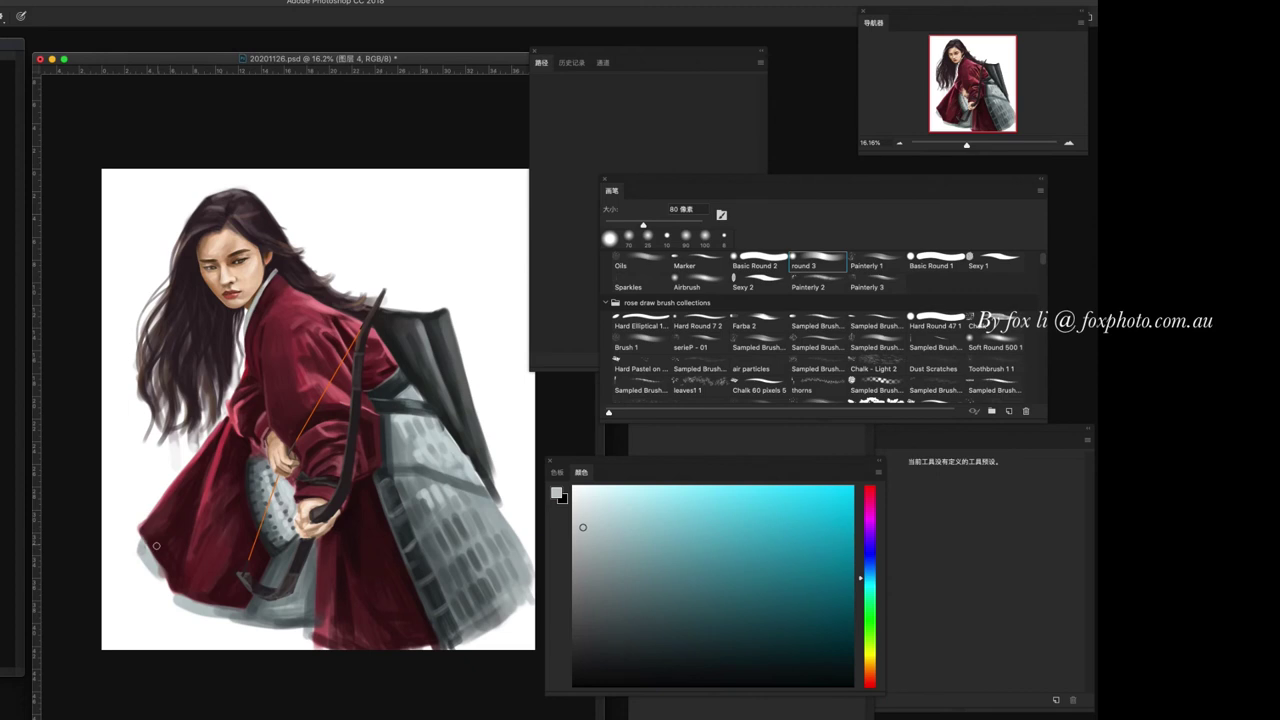
alt+click(200, 608)
alt+click(214, 611)
alt+click(212, 612)
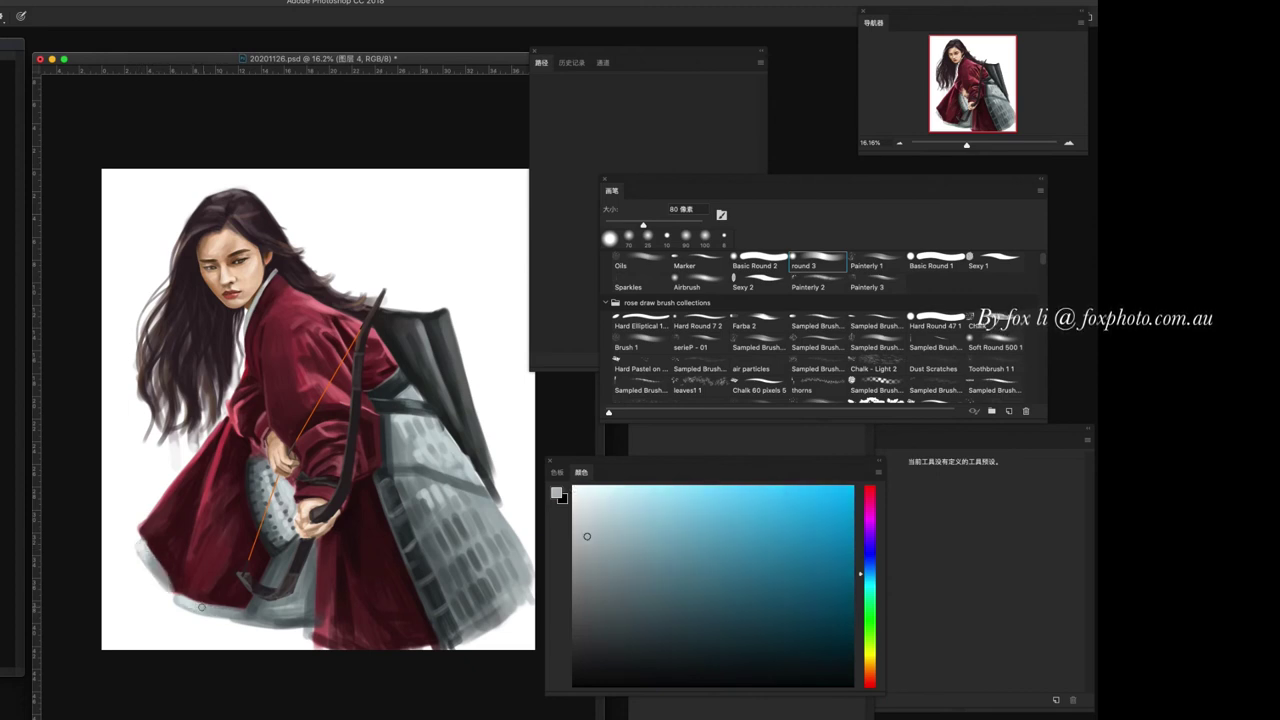
alt+click(216, 608)
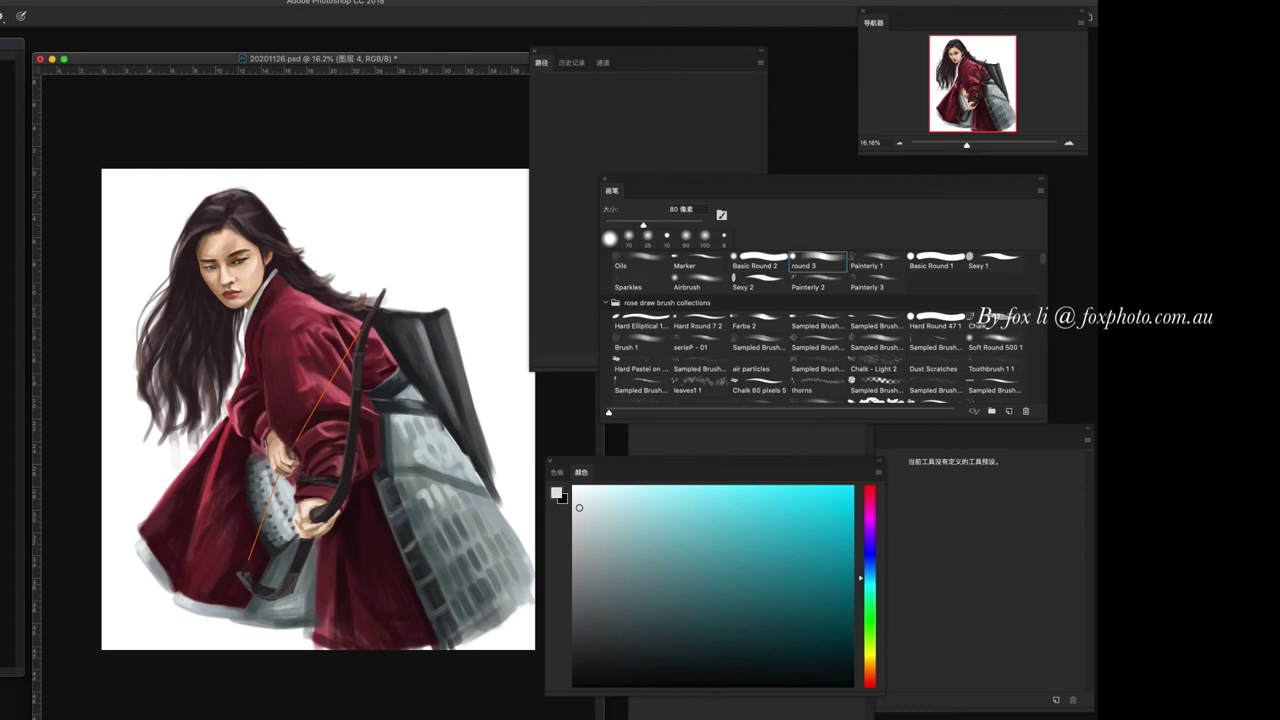
scroll(425, 472, up, 3)
- Zoom into the face, set a 10 px brush and sample salmon pink from the lips
scroll(323, 531, up, 2)
scroll(251, 514, up, 2)
scroll(251, 514, up, 1)
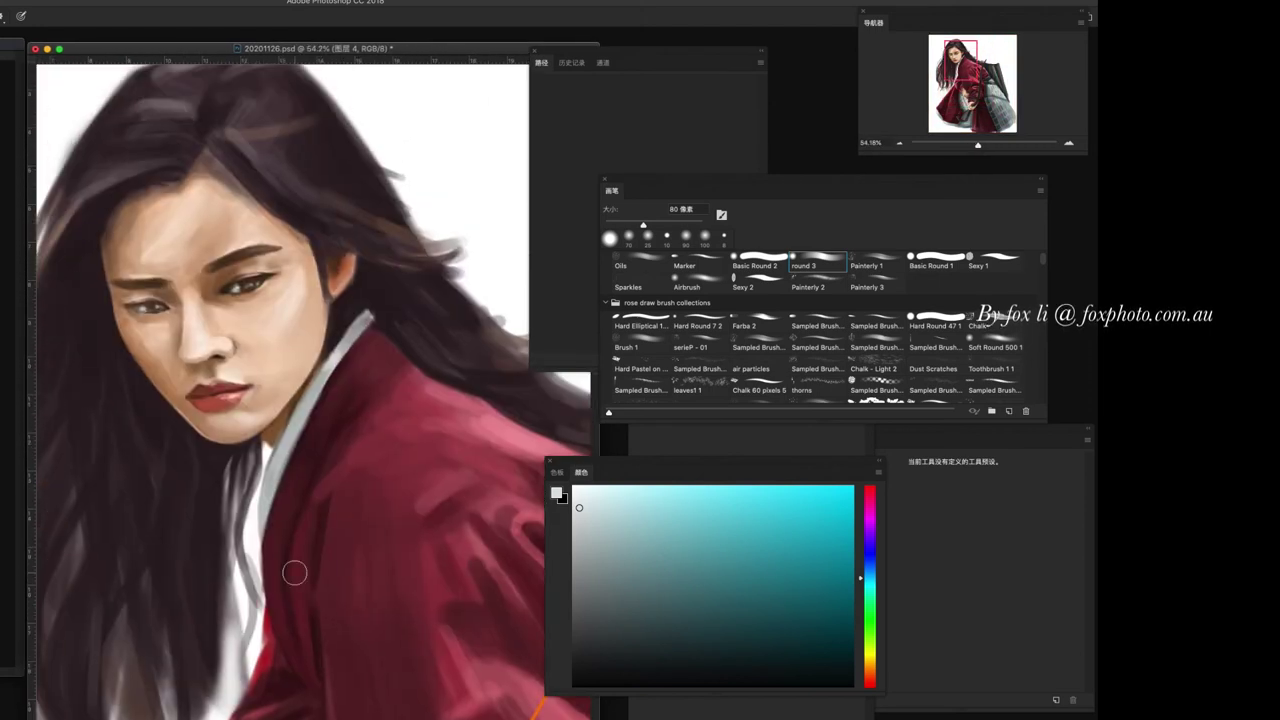
scroll(294, 575, up, 1)
scroll(300, 545, down, 1)
scroll(306, 515, down, 2)
scroll(340, 530, down, 2)
scroll(380, 556, up, 1)
scroll(380, 556, up, 3)
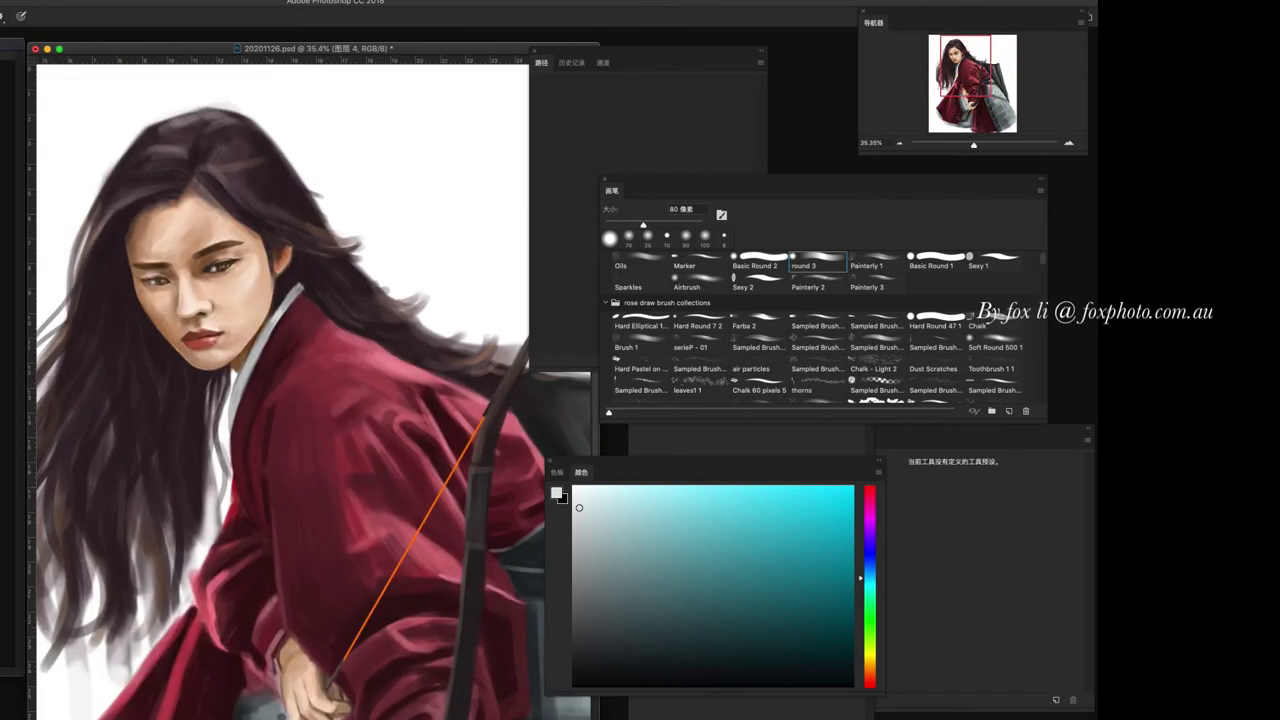
scroll(224, 342, up, 2)
key(bracketleft)
key(bracketleft)
key(bracketleft)
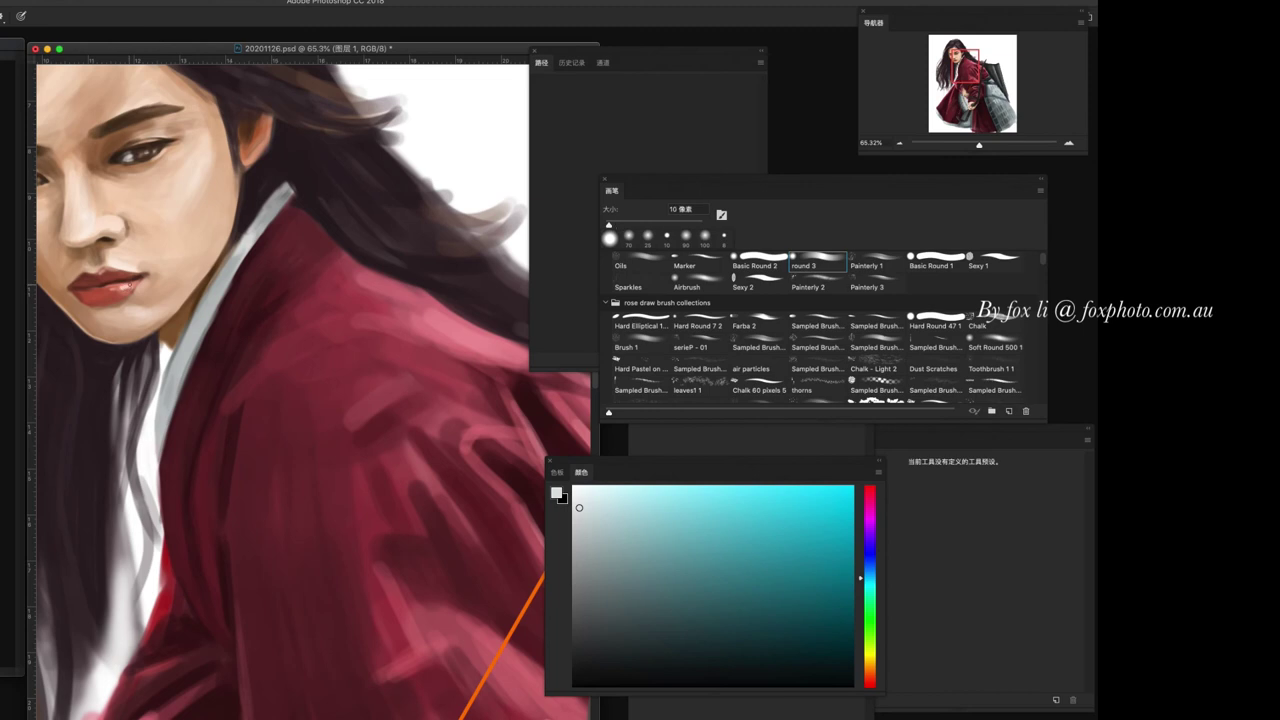
alt+click(128, 286)
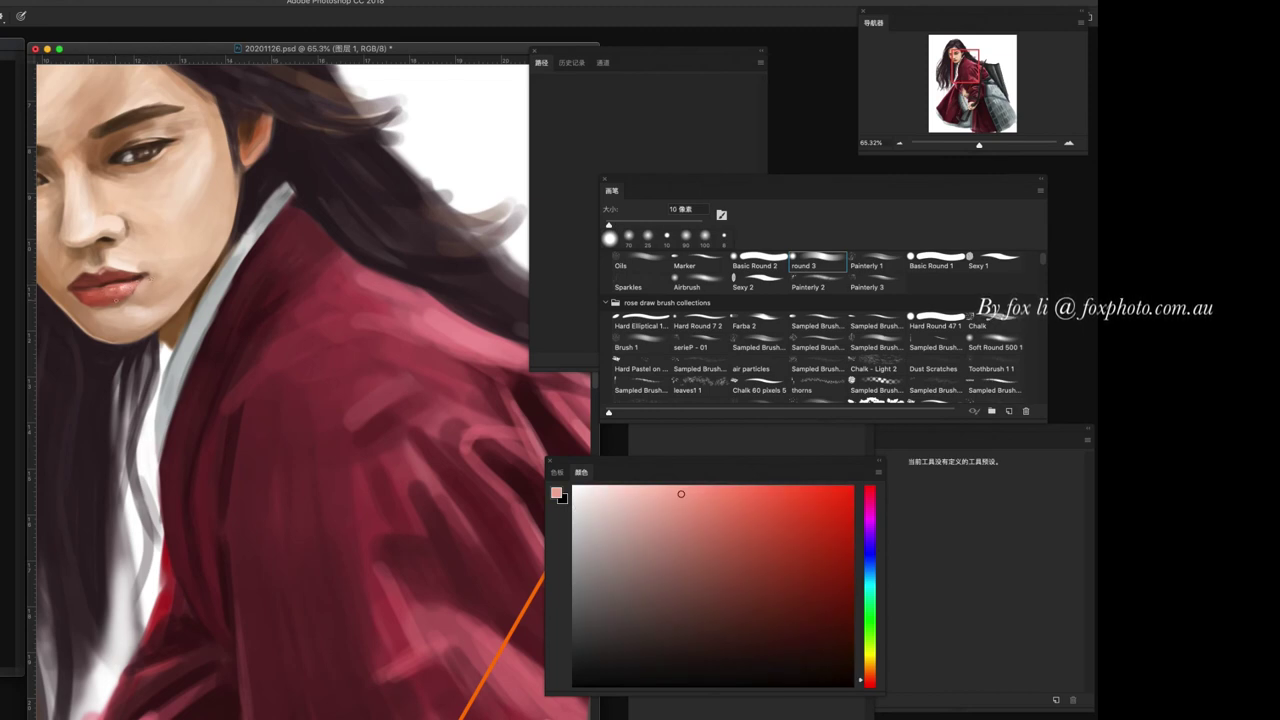
scroll(147, 272, down, 3)
scroll(425, 550, down, 2)
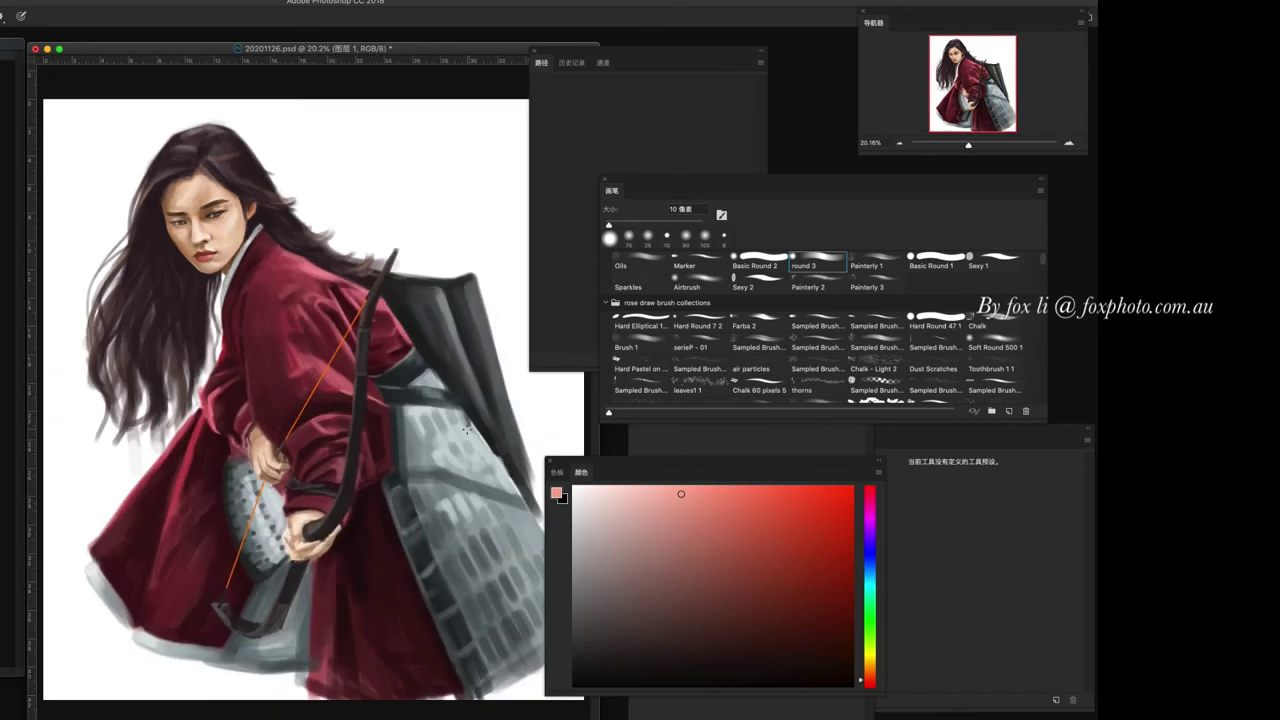
scroll(420, 465, up, 1)
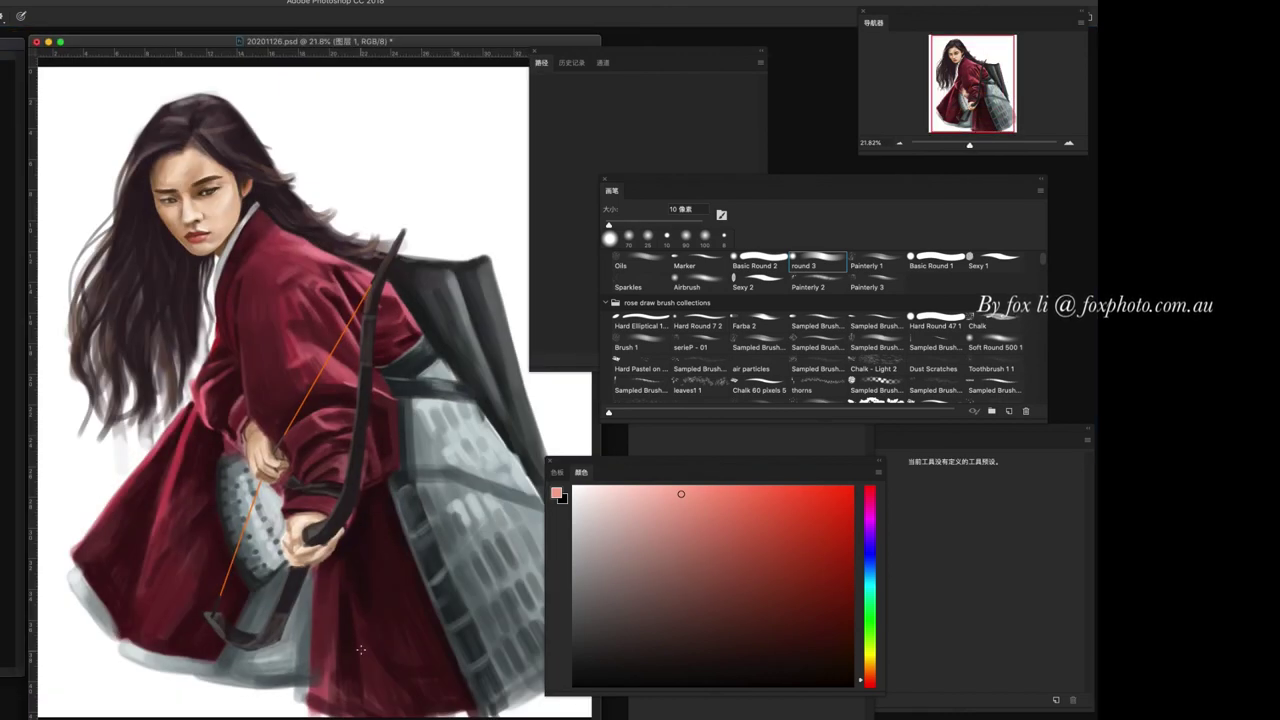
- On layer 图层 10, set up a 6 px Basic Round 2 brush in orange-brown
ctrl+click(360, 514)
click(770, 258)
key(bracketleft)
key(bracketleft)
key(bracketleft)
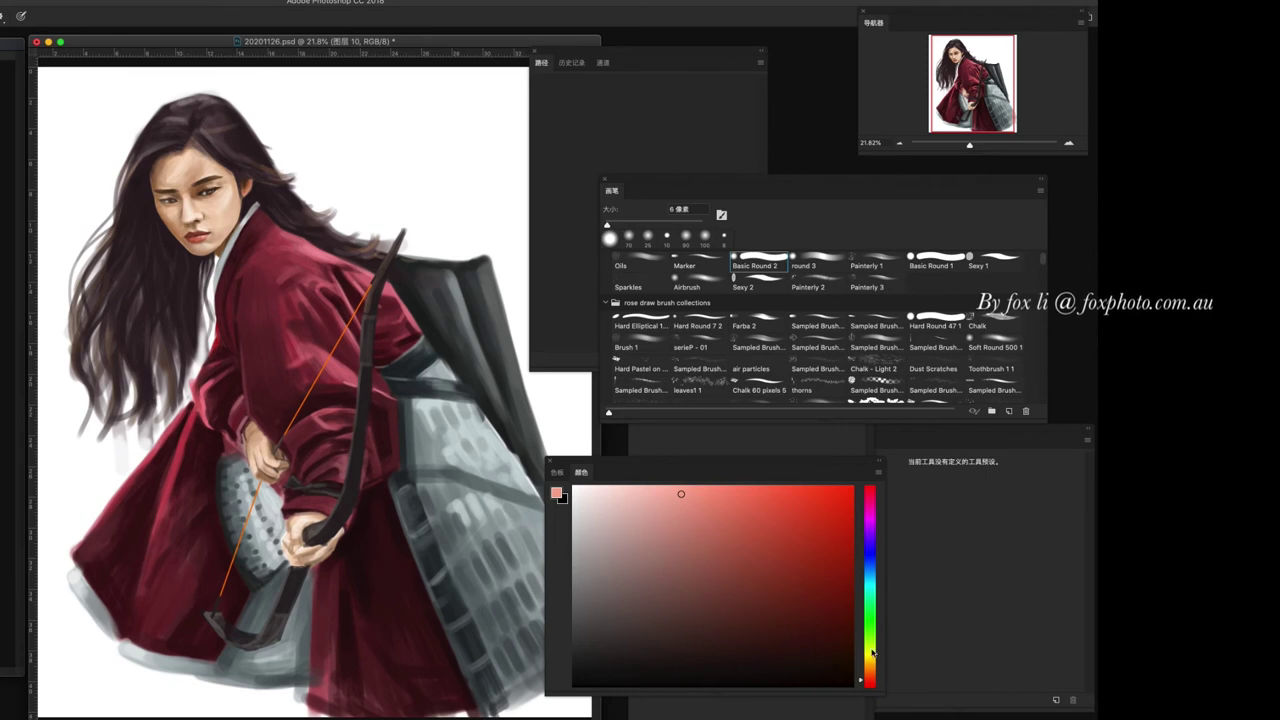
click(870, 665)
click(723, 567)
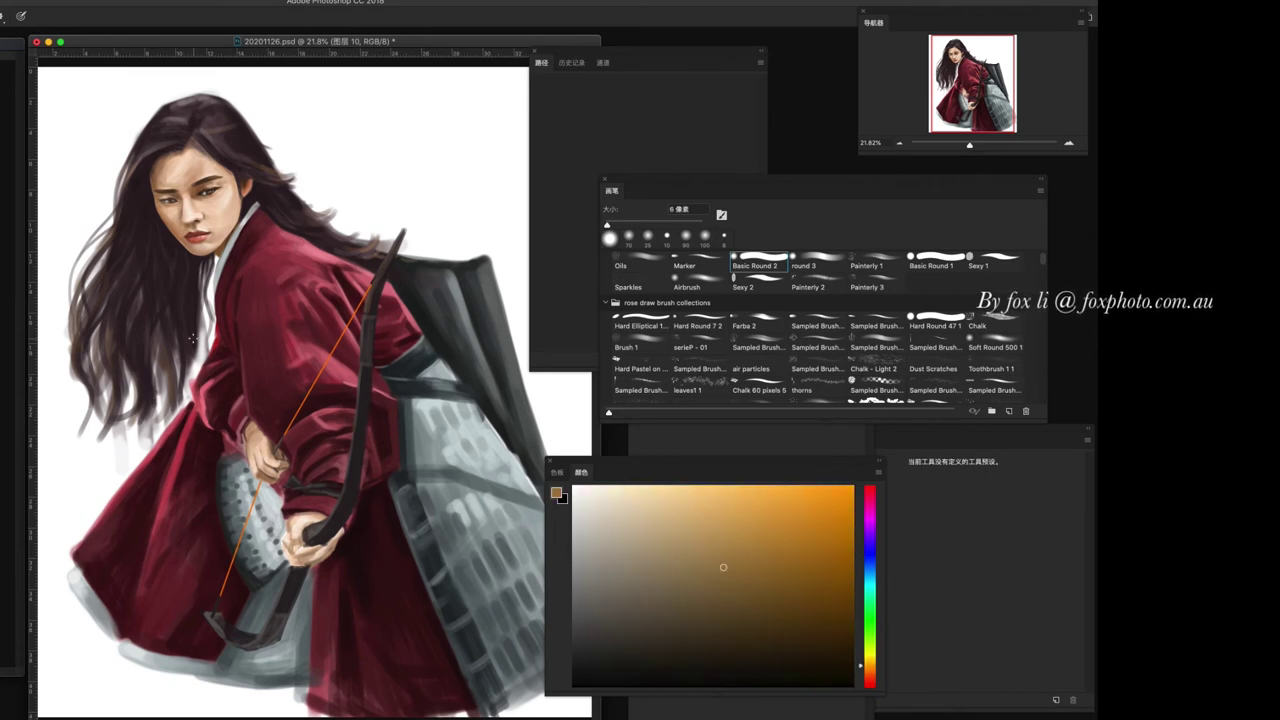
- Draw and undo trial thin vertical arrow-shaft strokes at 6-10 px
drag(160, 480, 162, 688)
key(ctrl+z)
key(bracketleft)
key(bracketright)
key(bracketright)
key(bracketright)
key(bracketright)
key(bracketright)
key(bracketright)
key(bracketright)
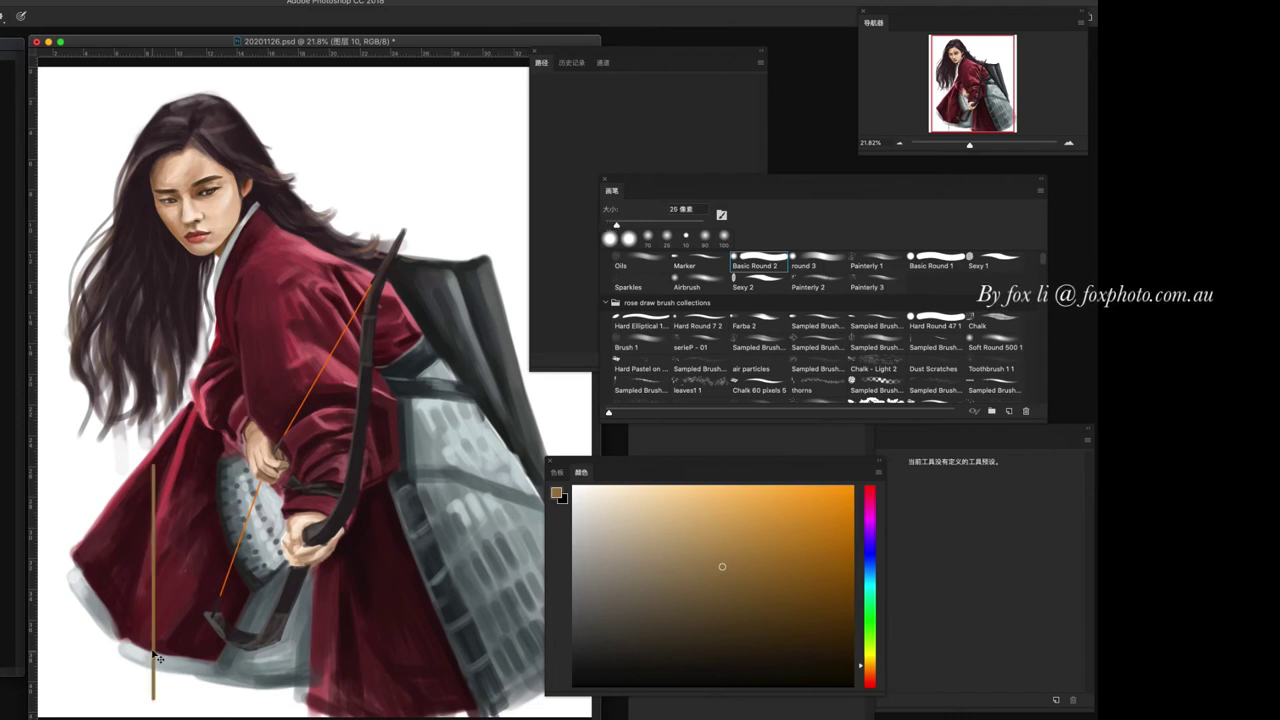
key(bracketleft)
key(bracketleft)
key(bracketleft)
drag(154, 500, 154, 686)
key(ctrl+z)
- Redraw the shaft as a 20 px vertical brown line on the lower robe
key(bracketright)
drag(135, 508, 135, 718)
key(ctrl+z)
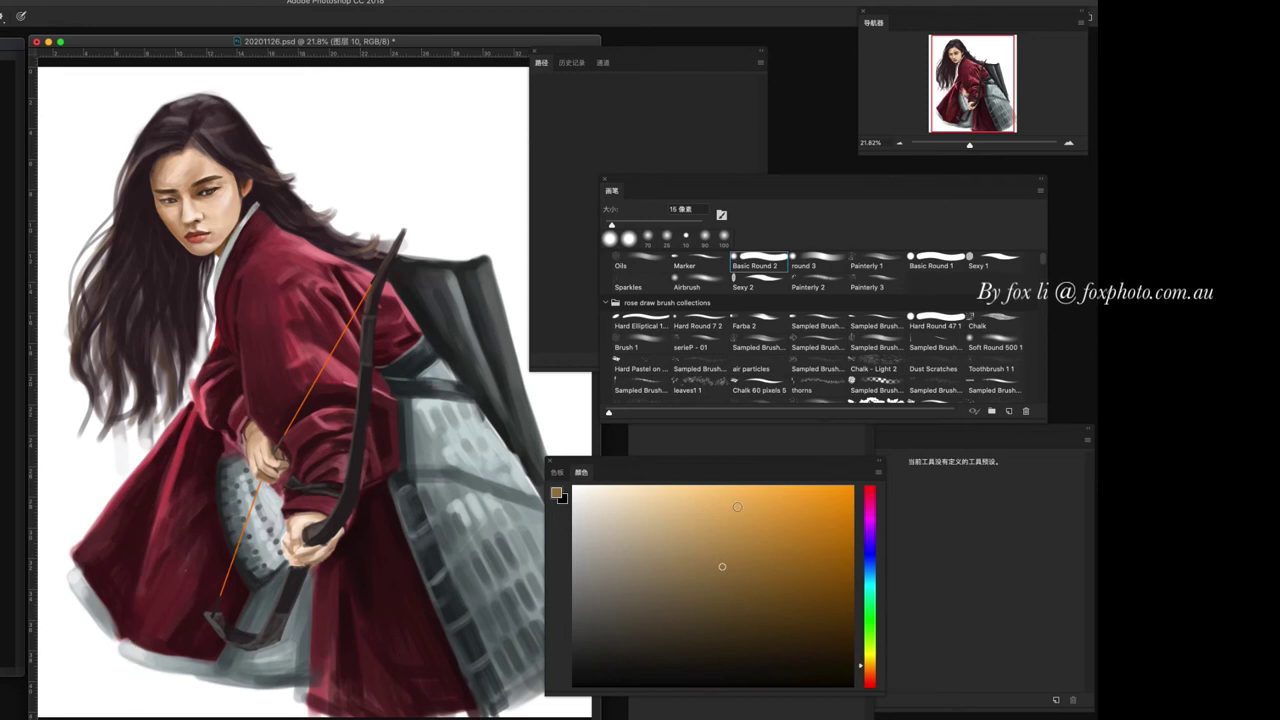
drag(140, 428, 139, 700)
key(ctrl+z)
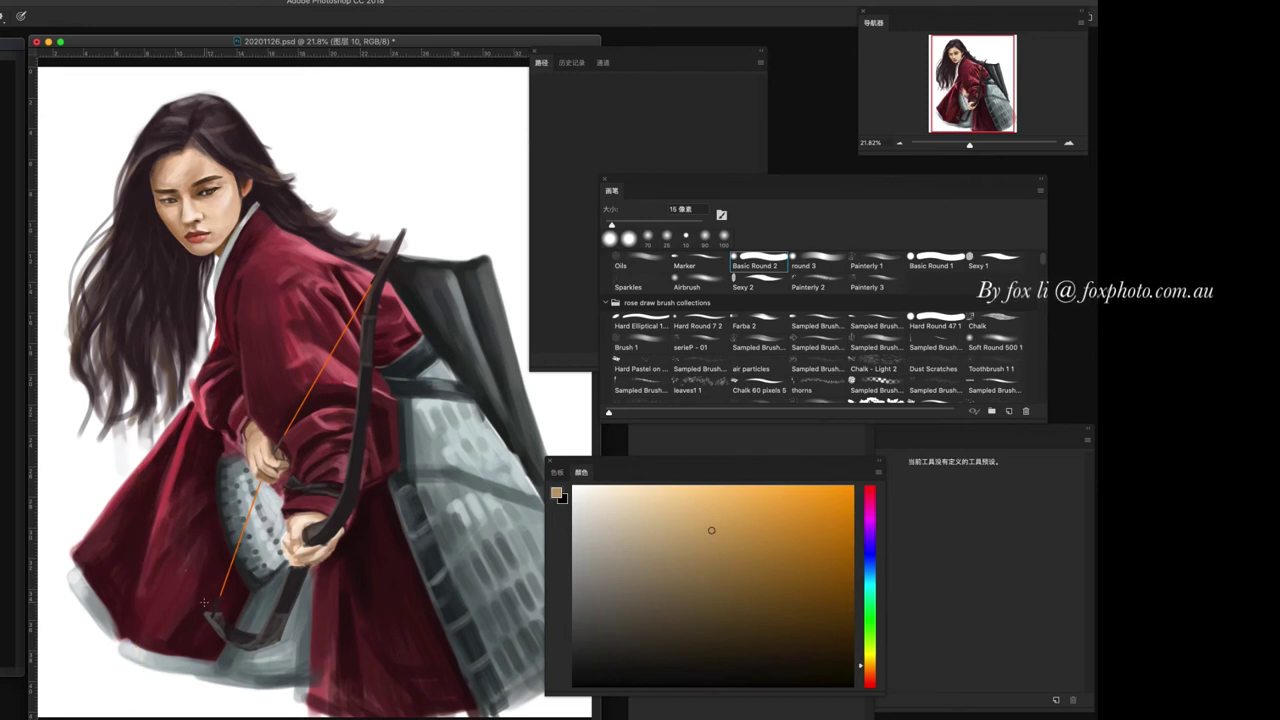
key(bracketright)
drag(149, 465, 147, 628)
- Move the stroke toward the bow, then stretch and rotate it into a diagonal arrow
key(v)
drag(194, 557, 350, 497)
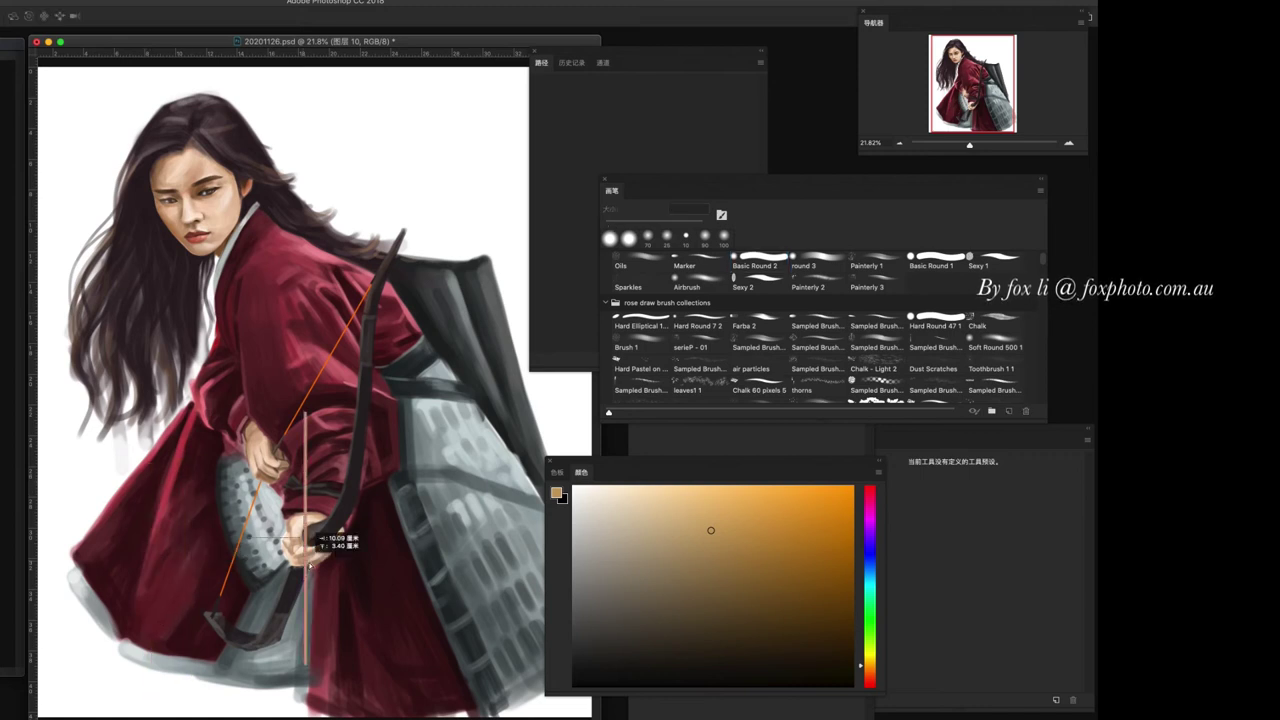
key(ctrl+t)
drag(304, 403, 304, 283)
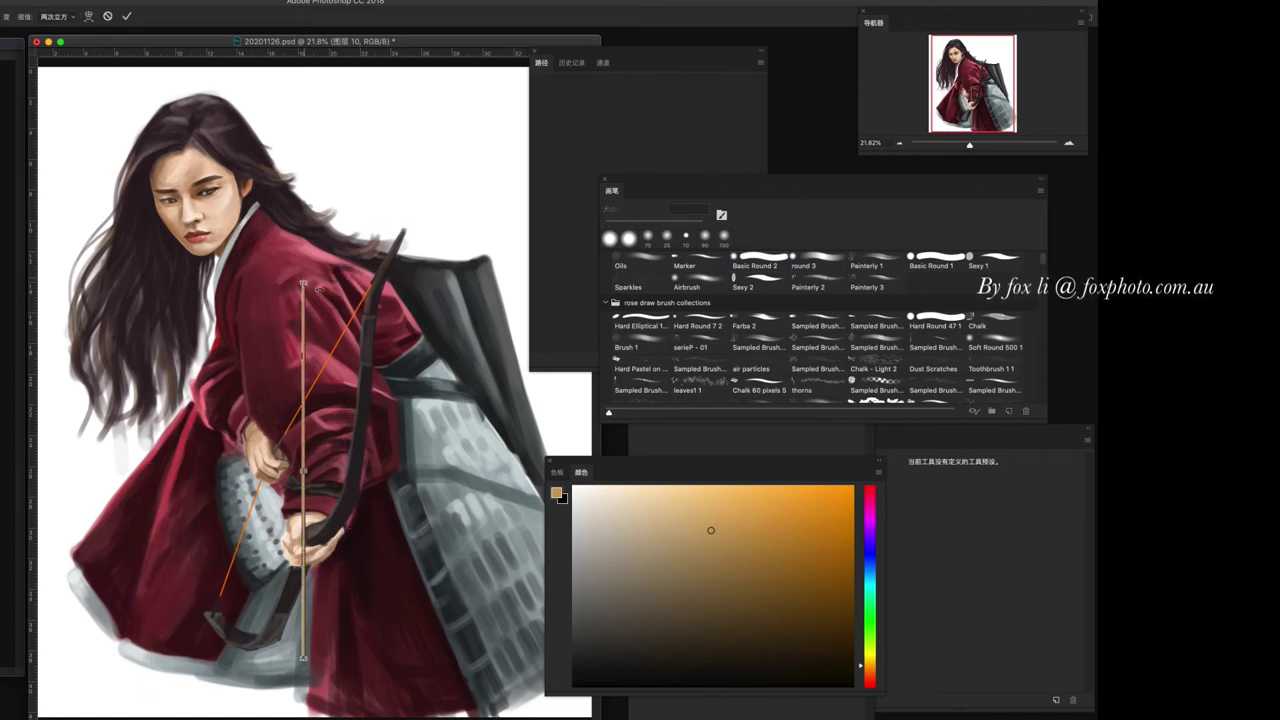
drag(329, 349, 273, 386)
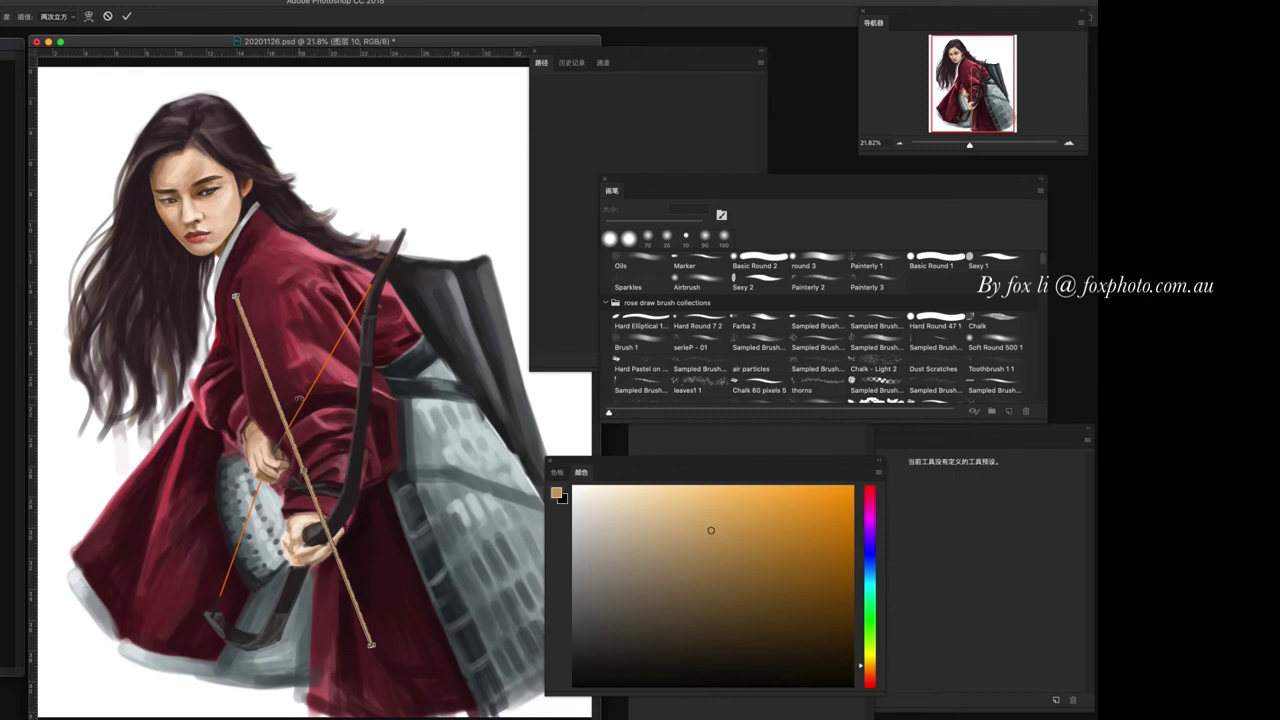
key(Return)
- Shift the diagonal arrow down and right across the robe and check the whole painting
mouse_move(277, 405)
mouse_down()
mouse_move(318, 590)
mouse_move(318, 578)
mouse_up()
key(ctrl+minus)
key(ctrl+t)
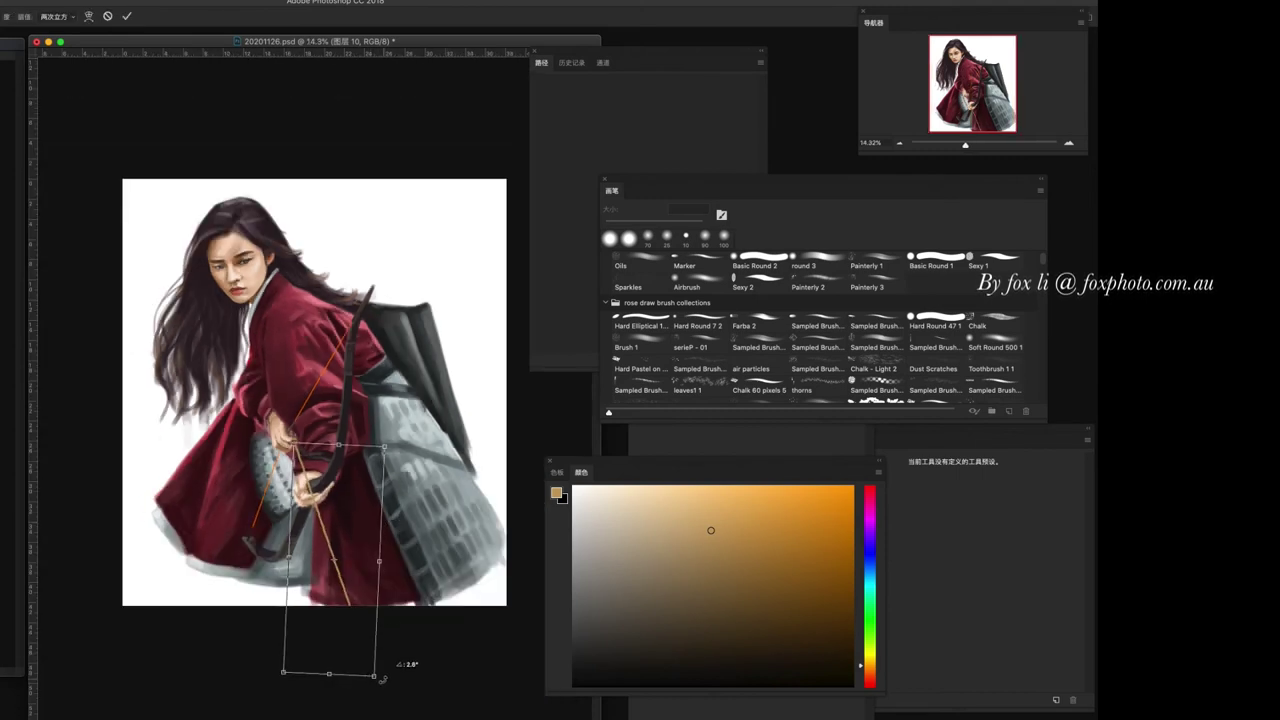
key(Return)
scroll(410, 601, up, 3)
scroll(410, 601, down, 1)
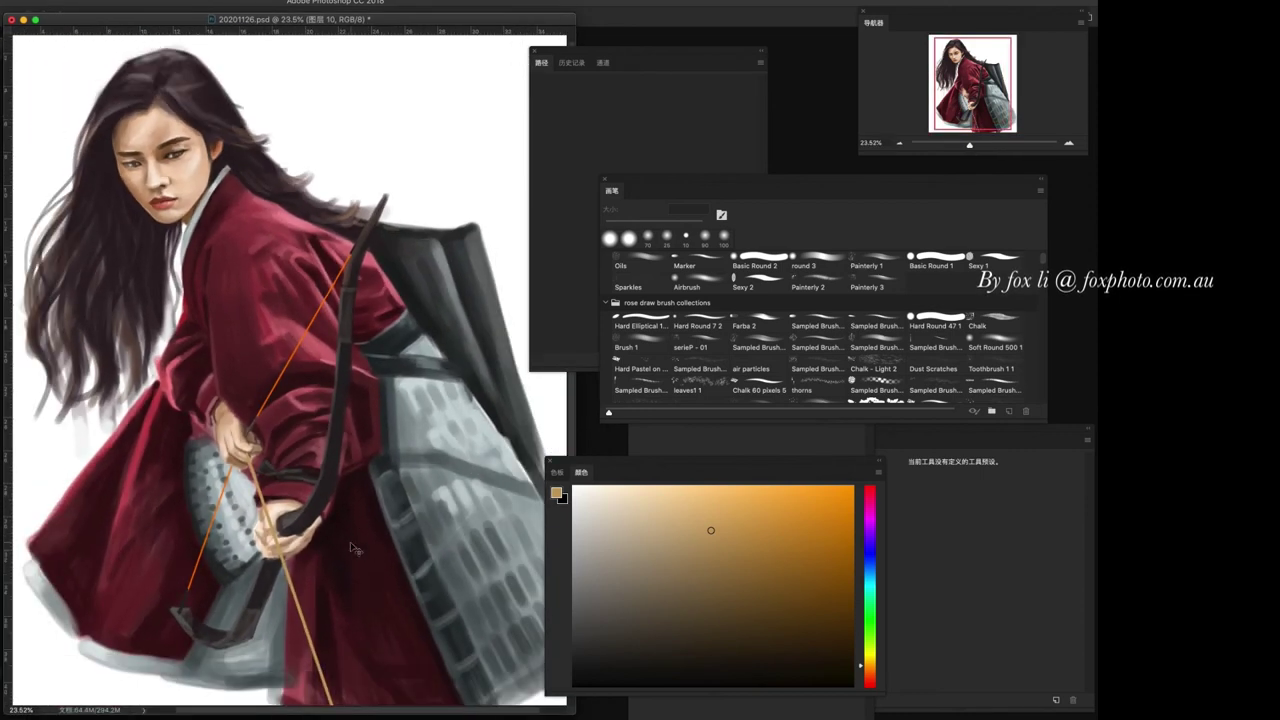
- With the round 3 brush in red, paint fletching along the arrow beside the hand
key(b)
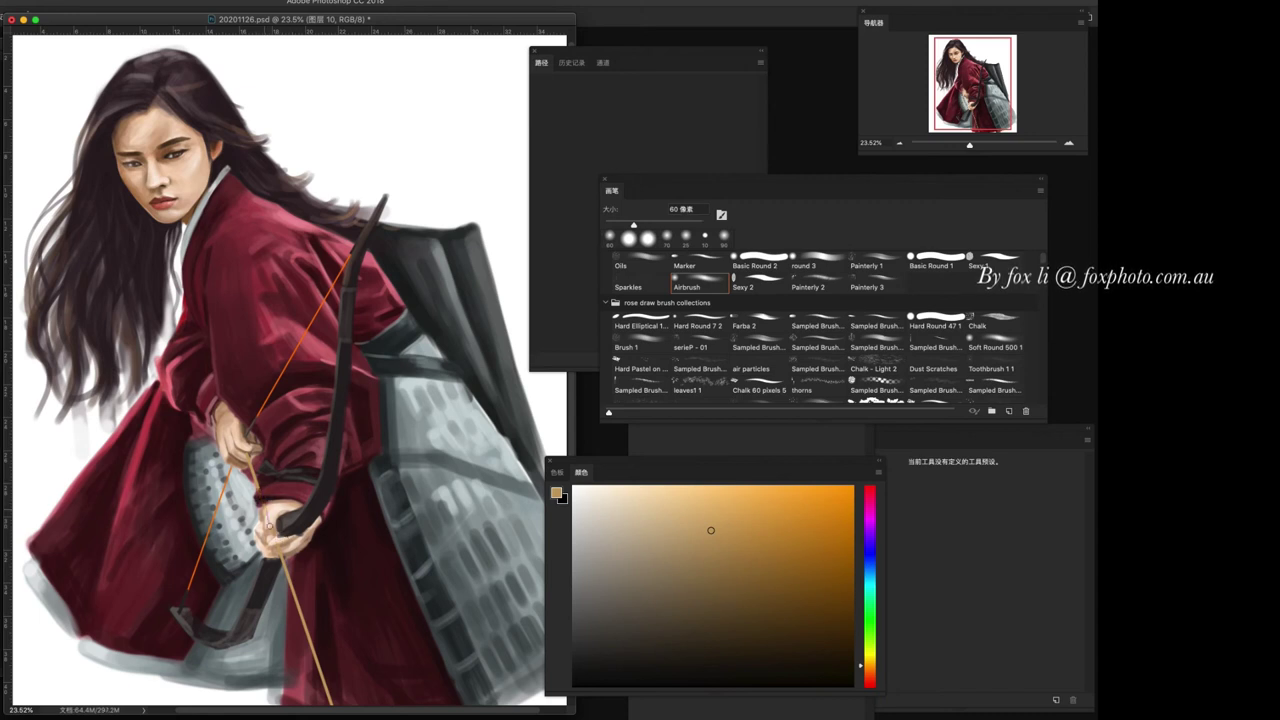
scroll(418, 577, up, 2)
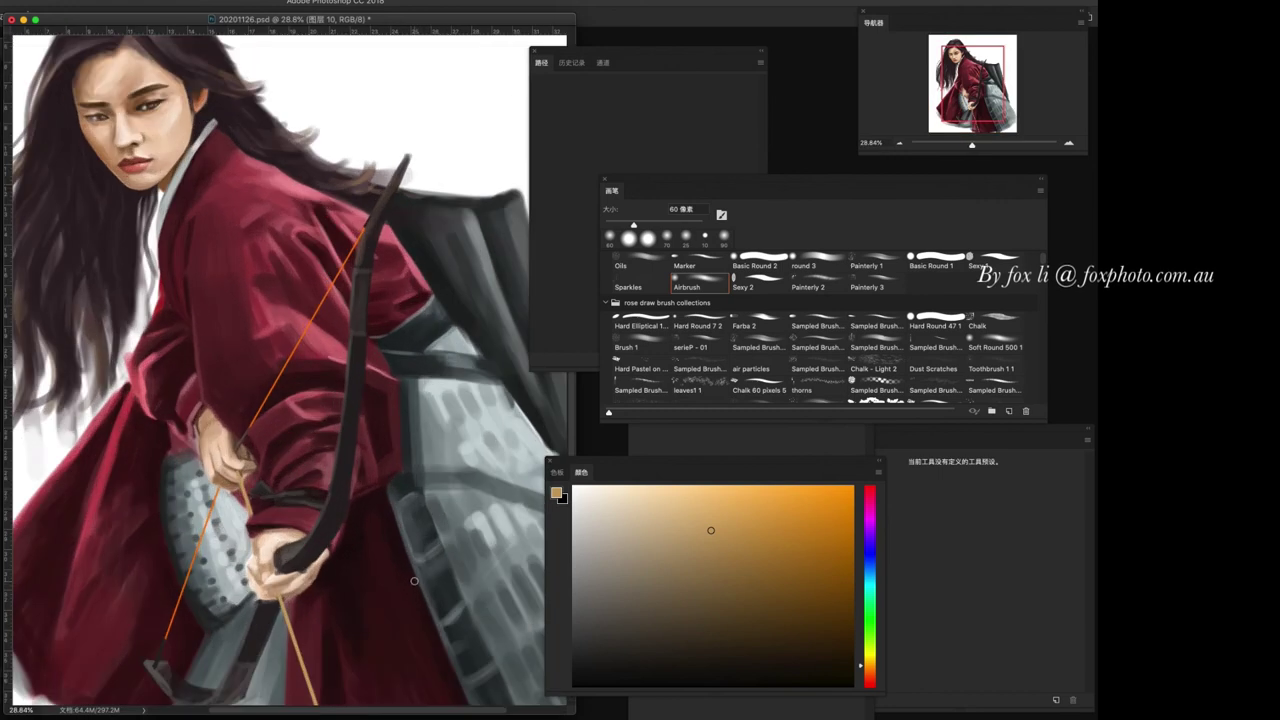
scroll(380, 500, up, 1)
scroll(350, 420, up, 1)
scroll(326, 342, up, 1)
click(812, 260)
alt+click(294, 542)
click(193, 349)
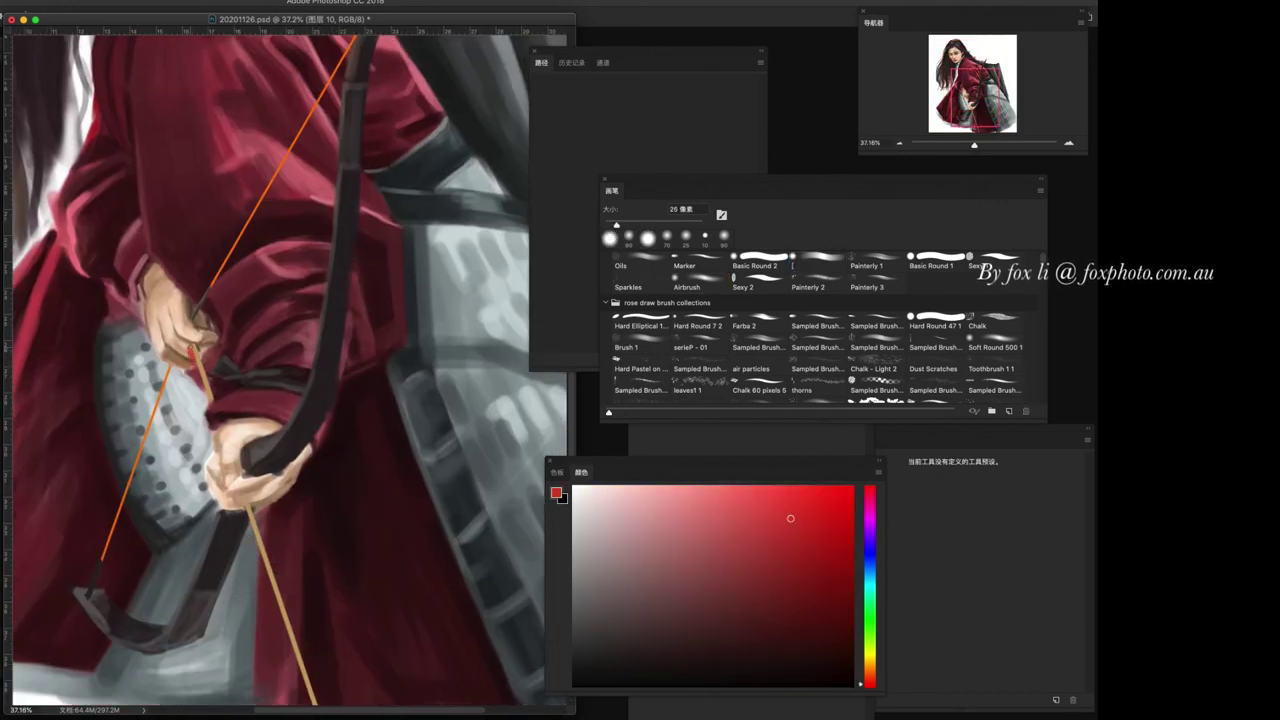
drag(190, 352, 208, 410)
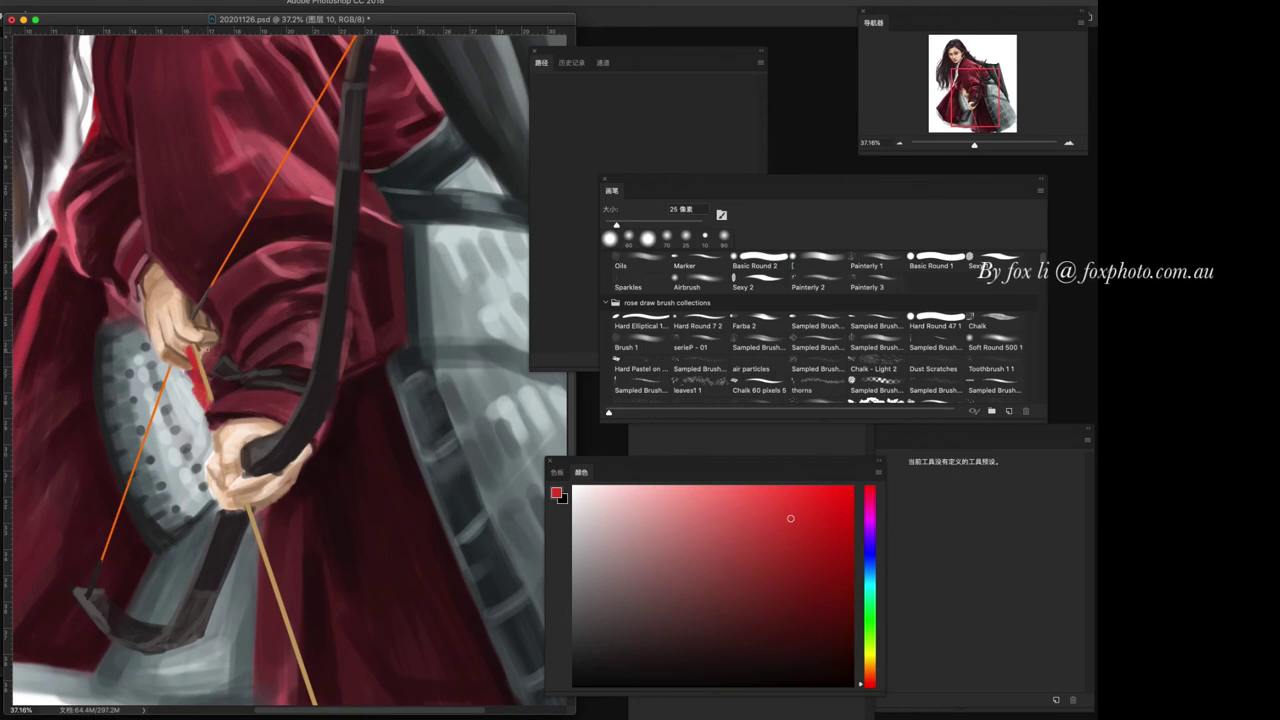
drag(192, 345, 184, 356)
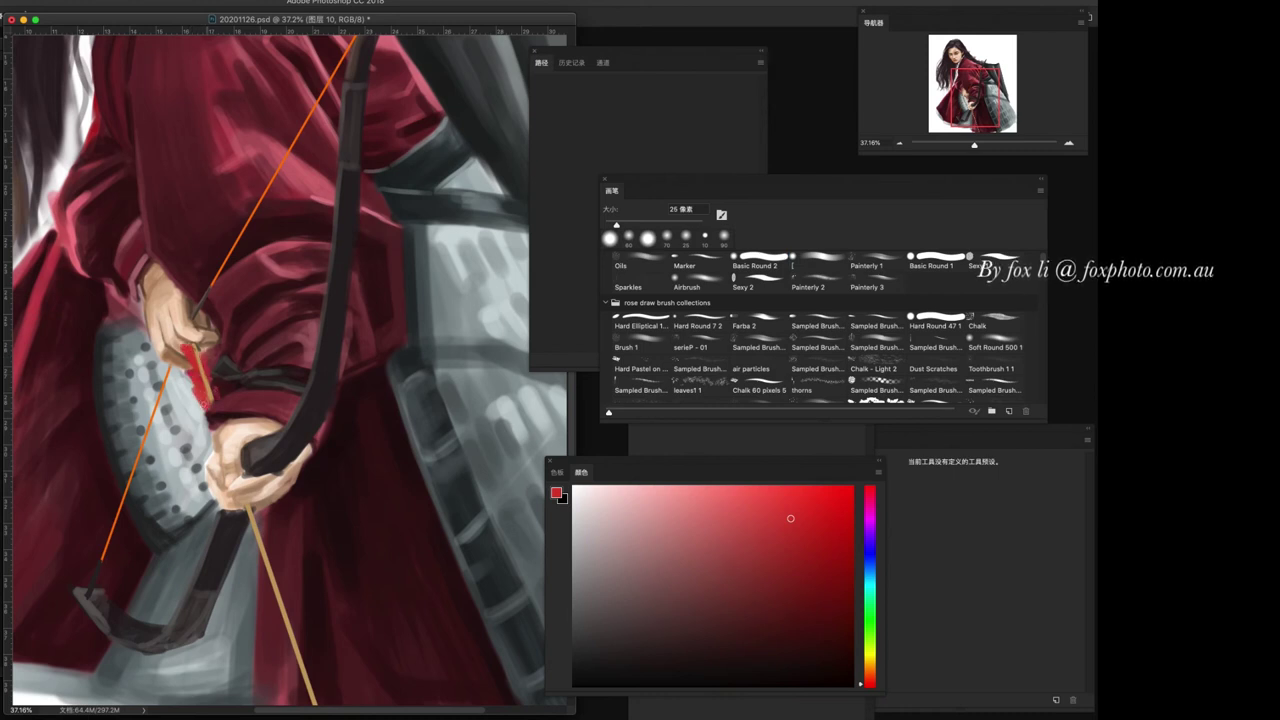
- Darken the fletching near the hand using a darker red and smaller brush
alt+click(200, 390)
key(bracketleft)
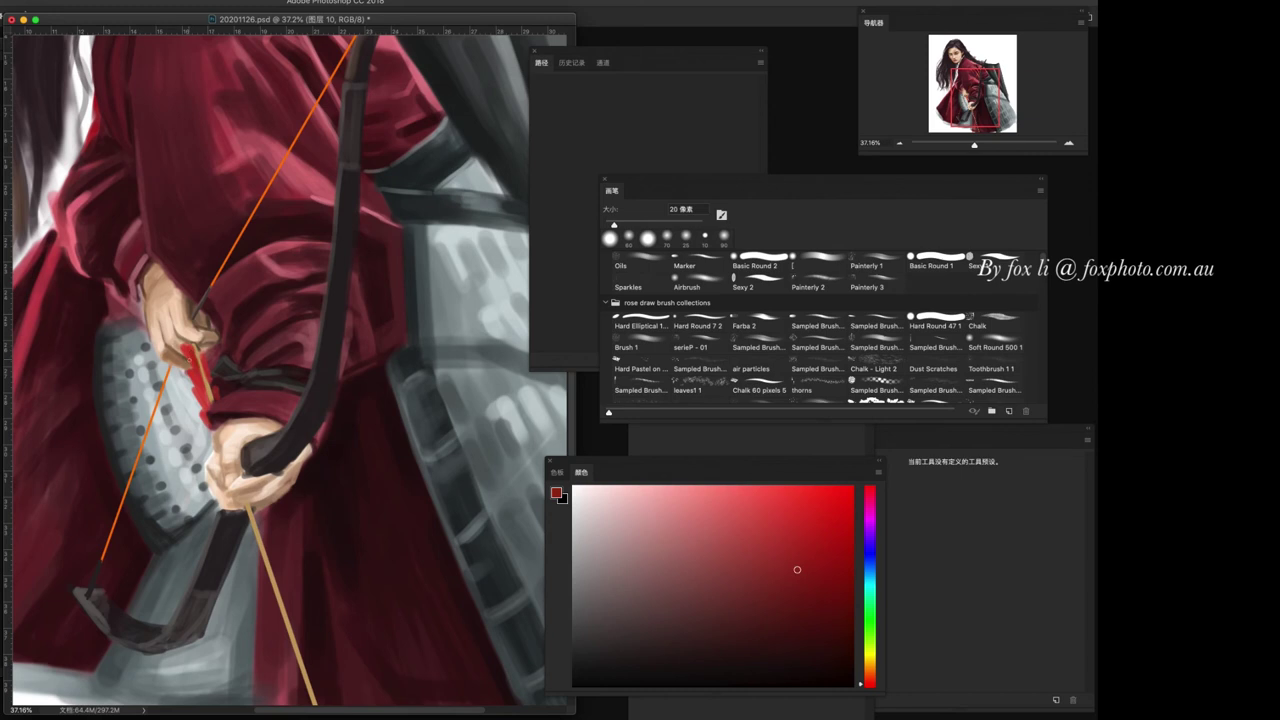
drag(204, 380, 209, 432)
key(bracketleft)
scroll(372, 585, down, 5)
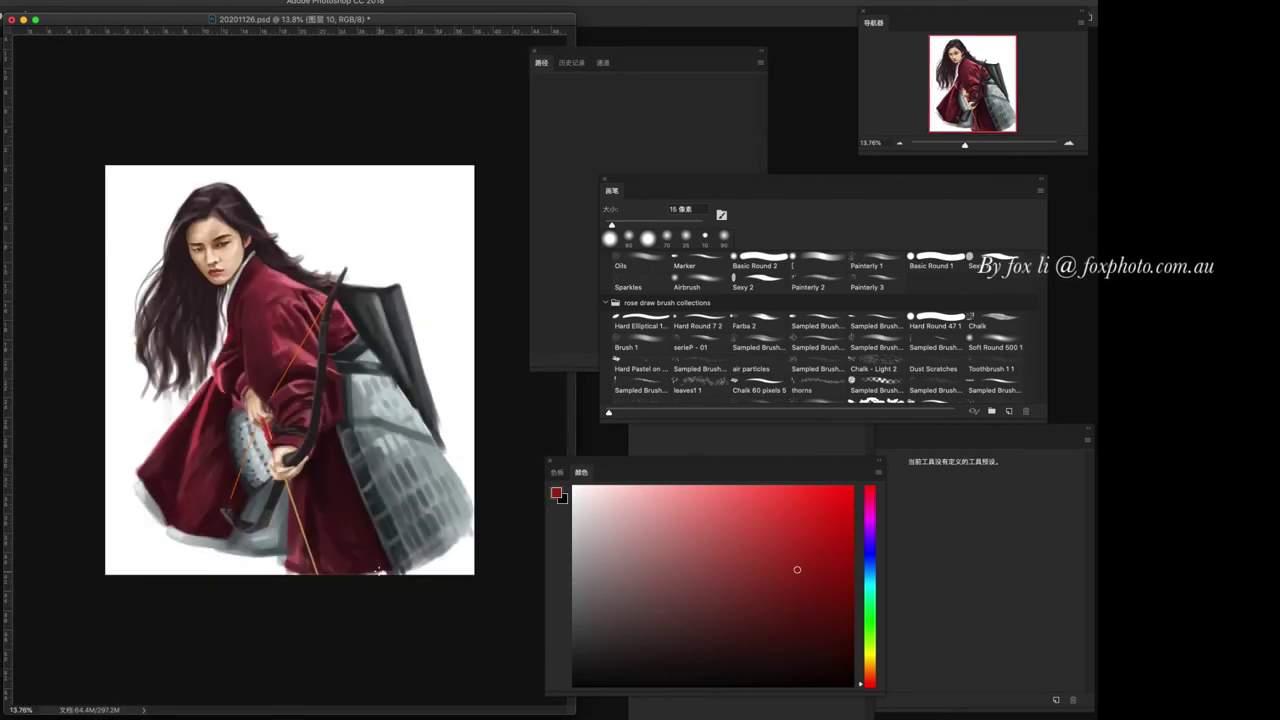
- On layer 图层 3, paint dark magenta shading strokes across the crimson robe and near the collar
scroll(296, 342, up, 2)
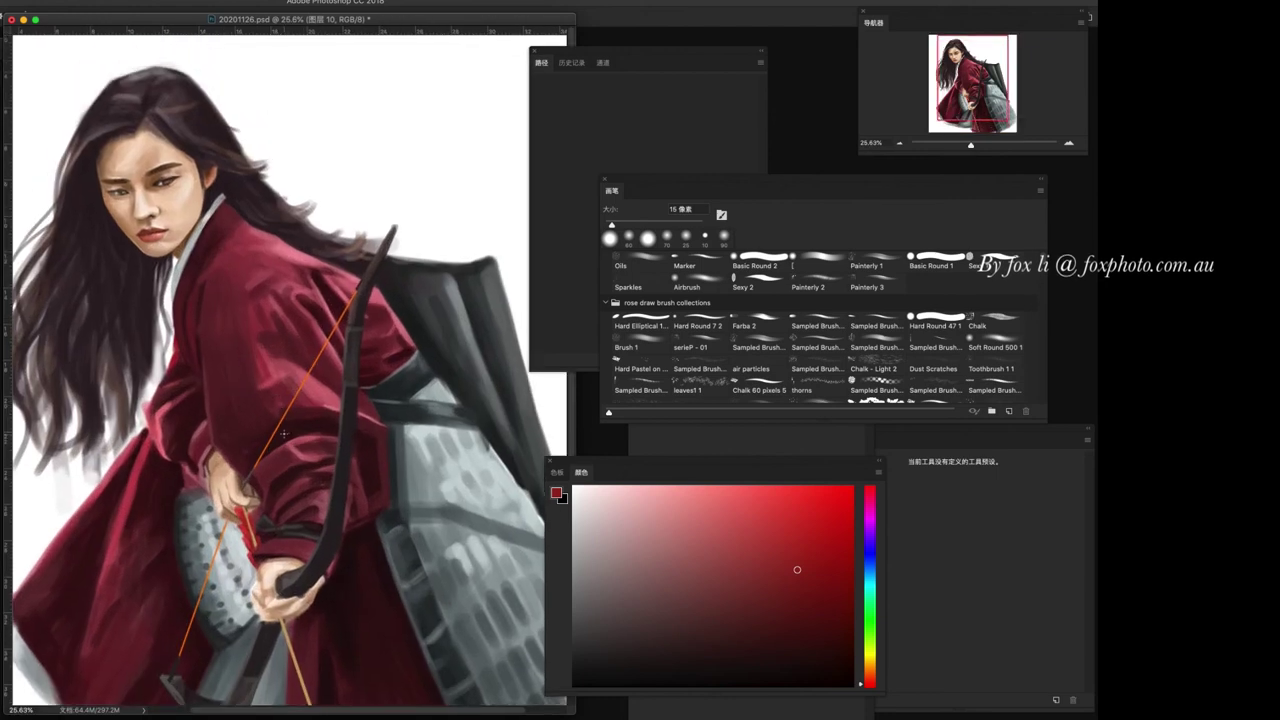
scroll(270, 375, up, 1)
scroll(240, 410, up, 1)
scroll(203, 457, up, 1)
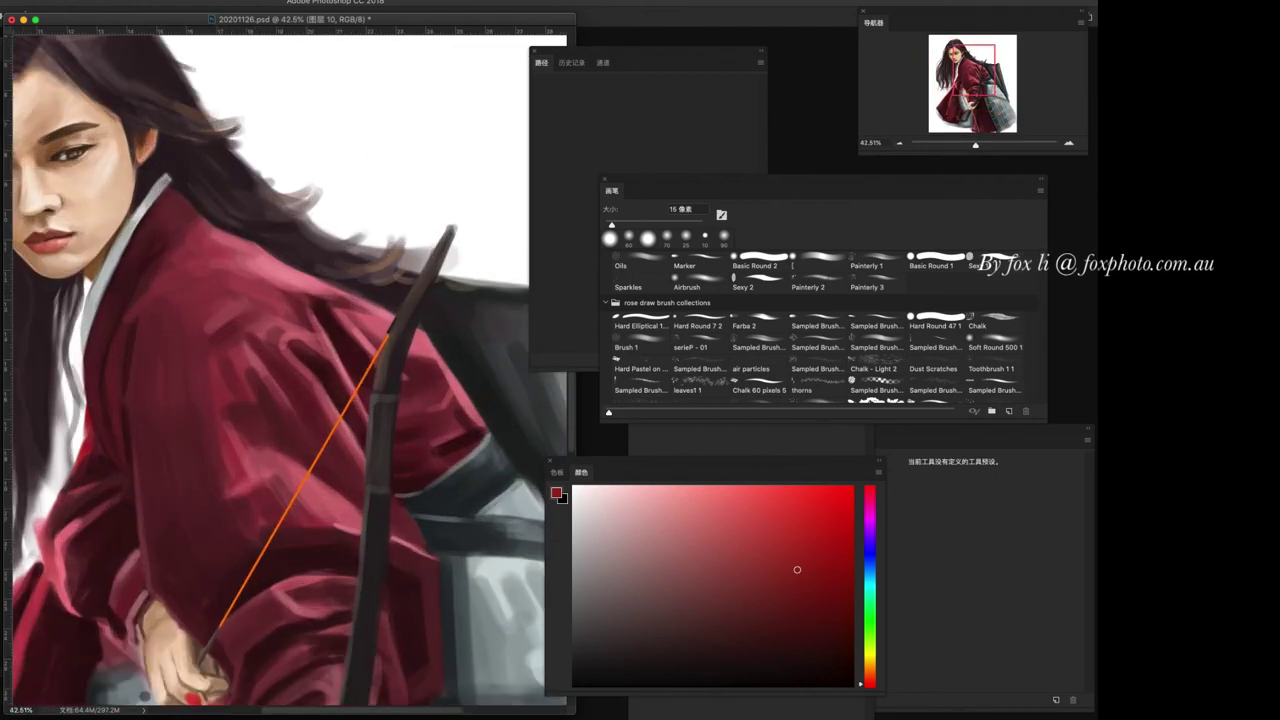
key(alt+bracketleft)
alt+click(156, 184)
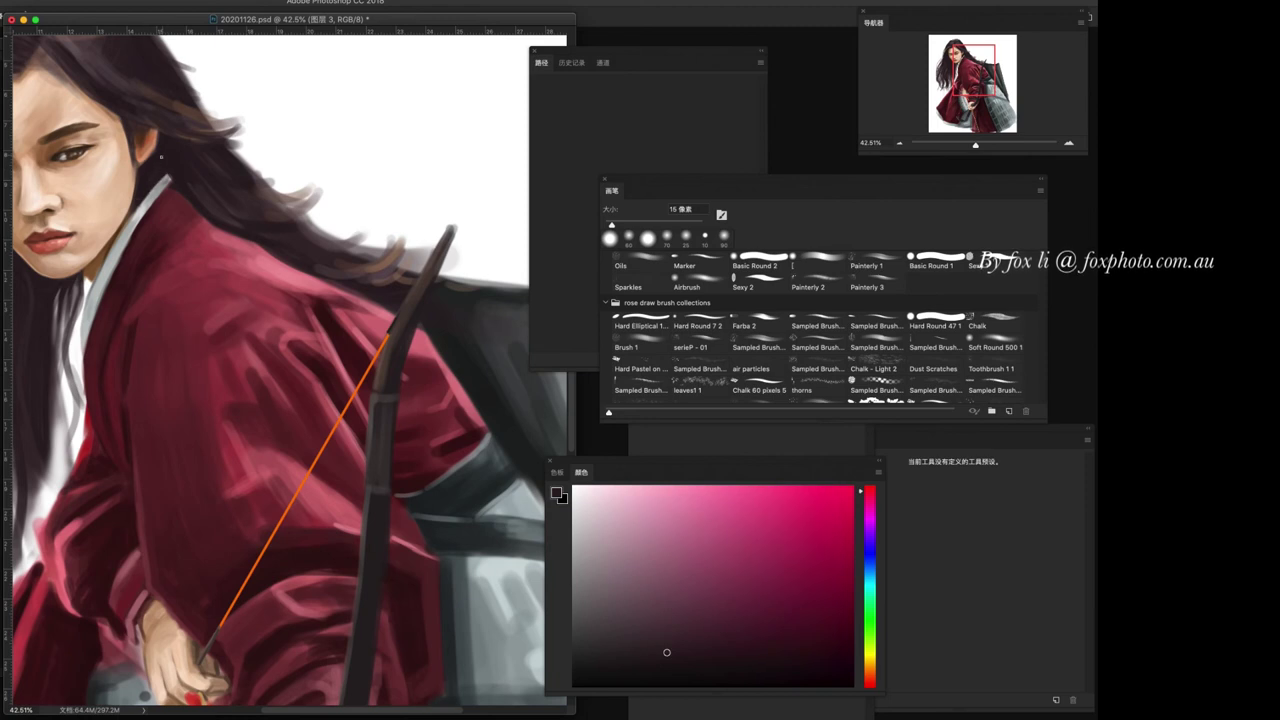
drag(190, 265, 280, 265)
drag(130, 212, 122, 246)
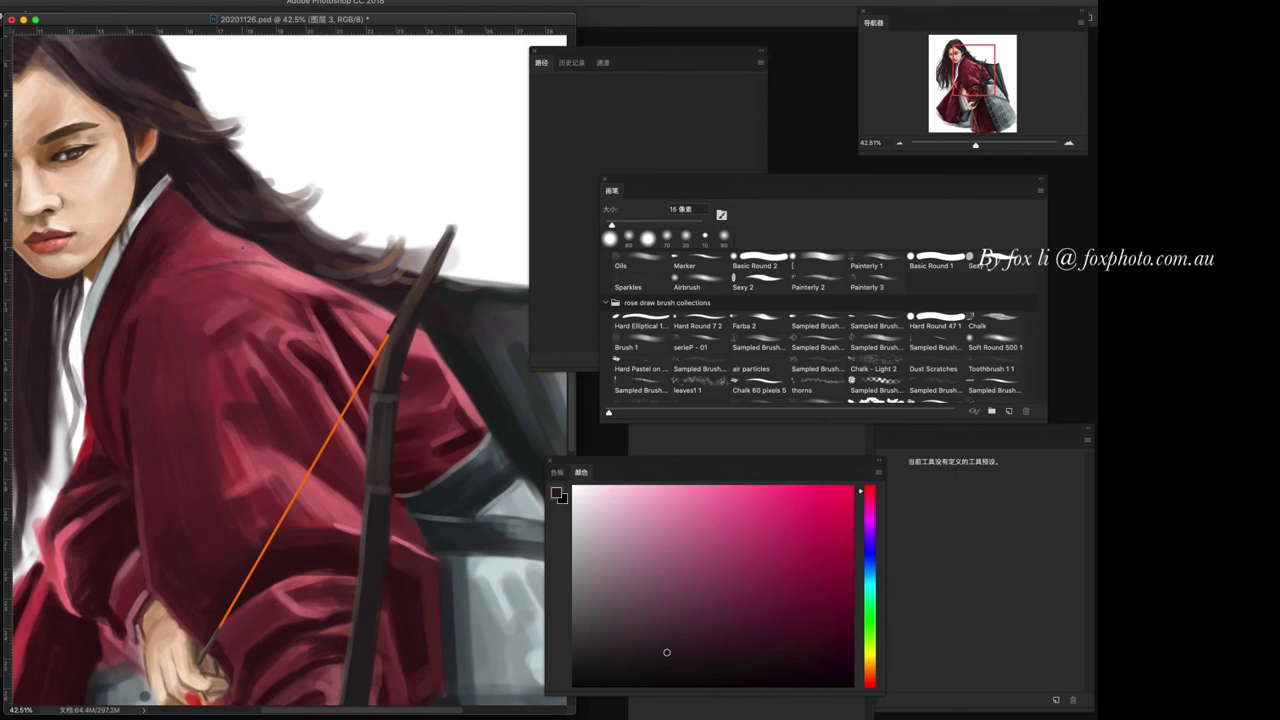
- Shrink the brush toward 9 px and paint dark strands in the hair below her ear
drag(148, 197, 283, 272)
key(bracketleft)
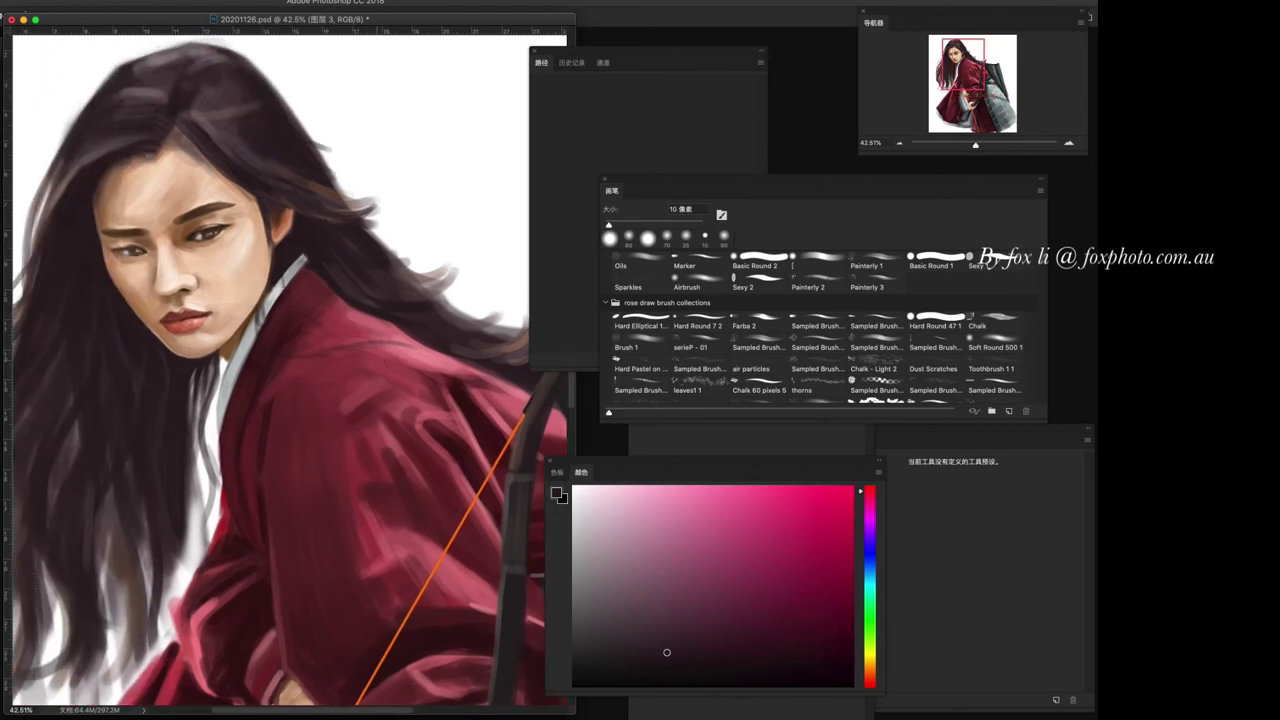
drag(308, 476, 366, 472)
key(bracketleft)
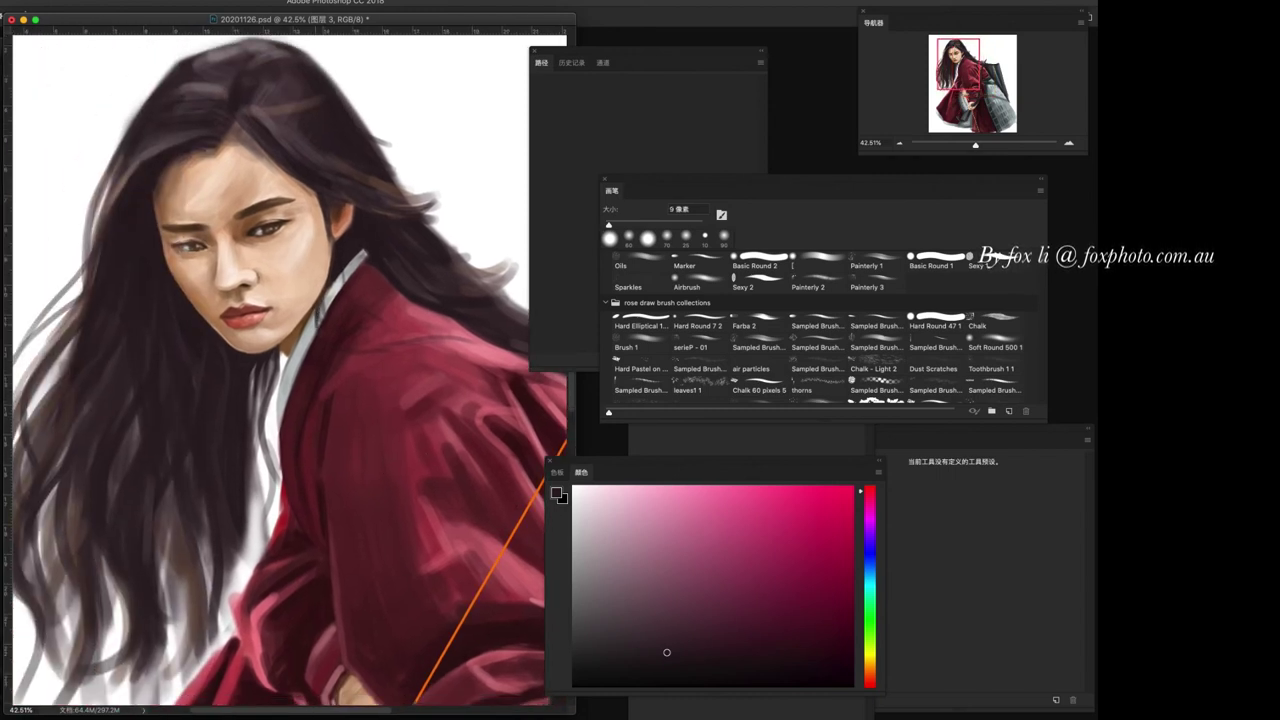
drag(324, 243, 337, 242)
scroll(383, 567, down, 2)
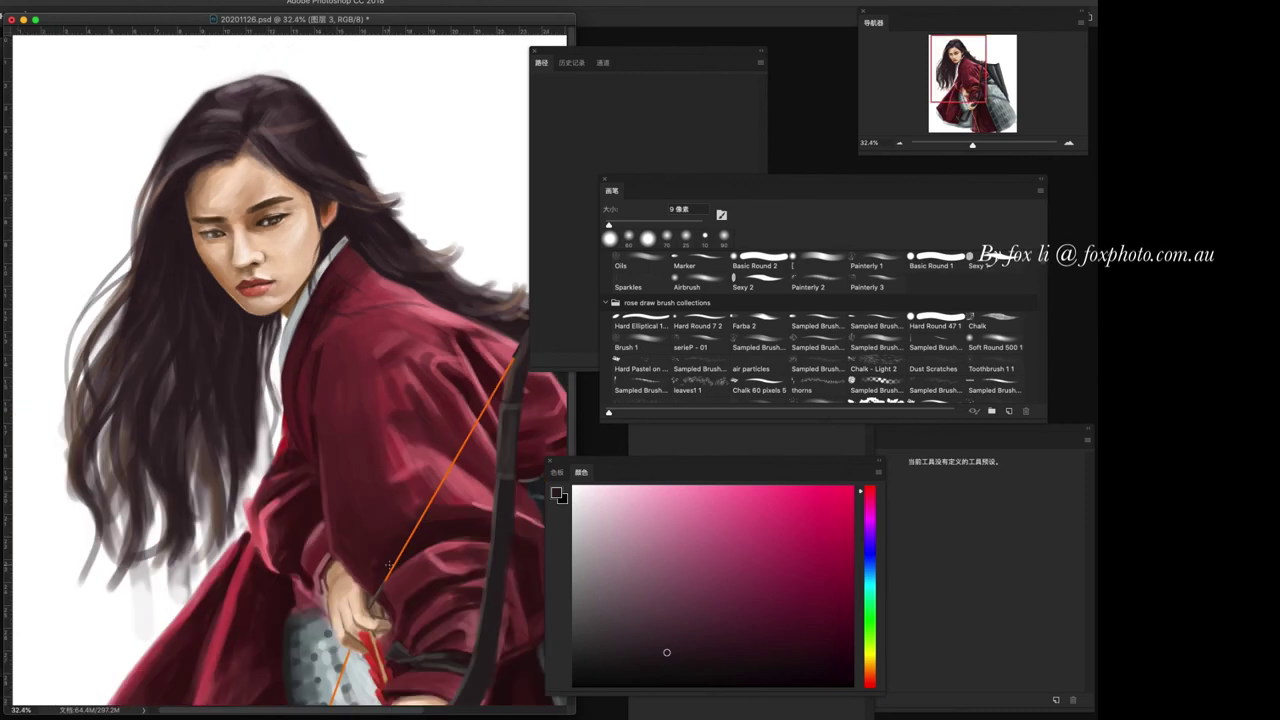
scroll(378, 352, up, 2)
scroll(410, 412, down, 2)
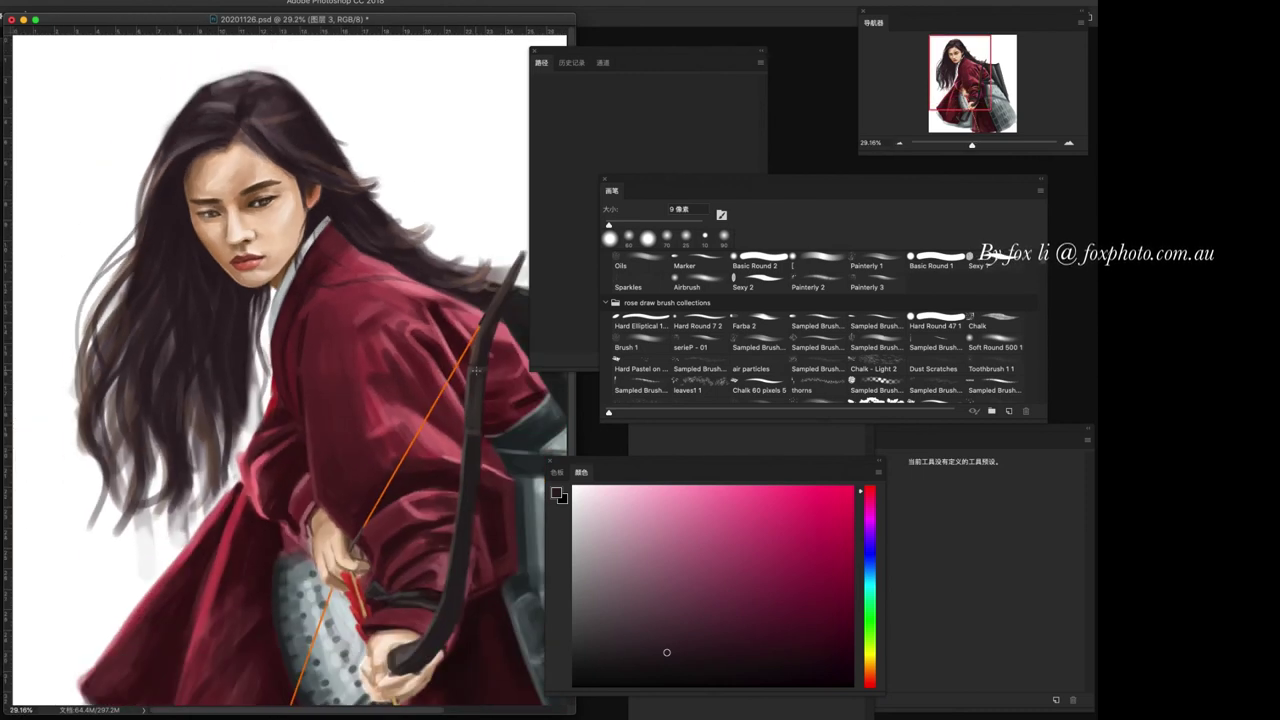
scroll(307, 421, up, 1)
scroll(364, 480, down, 1)
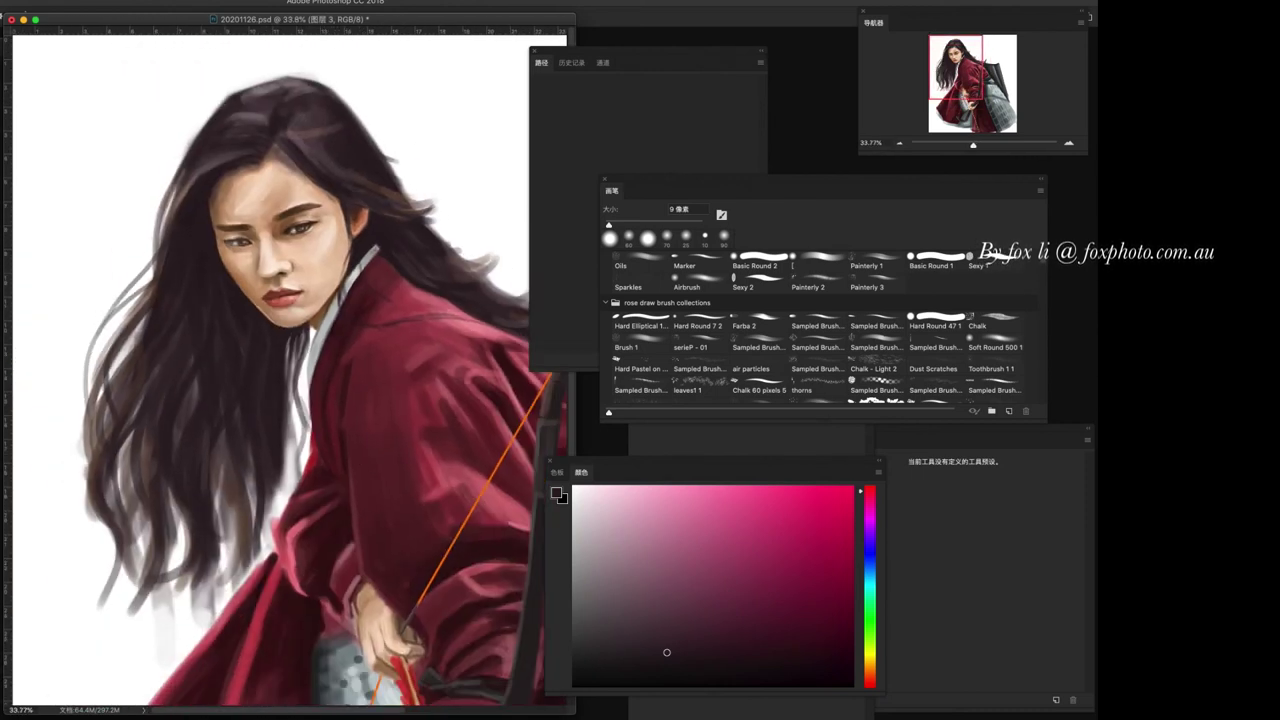
key(ctrl+z)
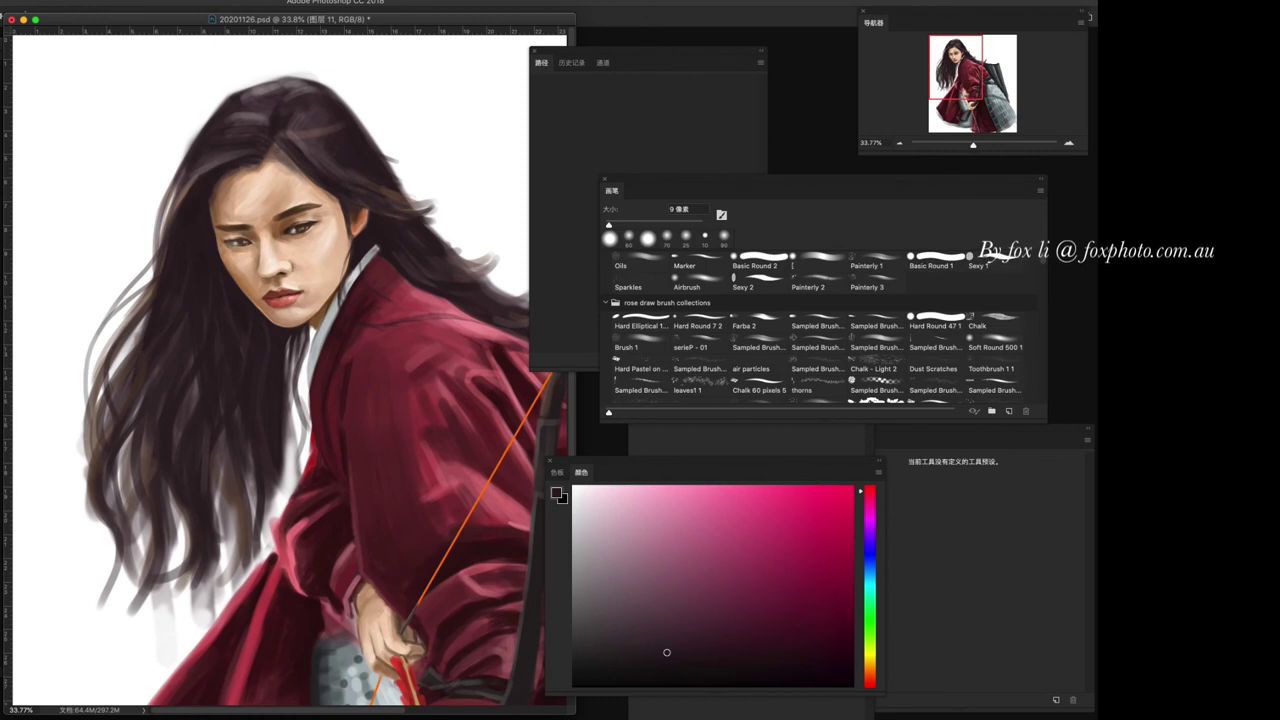
- Pick a dark hair colour and paint thin strands across her forehead, varying the brush from 20 to 10 px
key(bracketright)
key(bracketright)
drag(667, 652, 628, 621)
drag(262, 196, 230, 220)
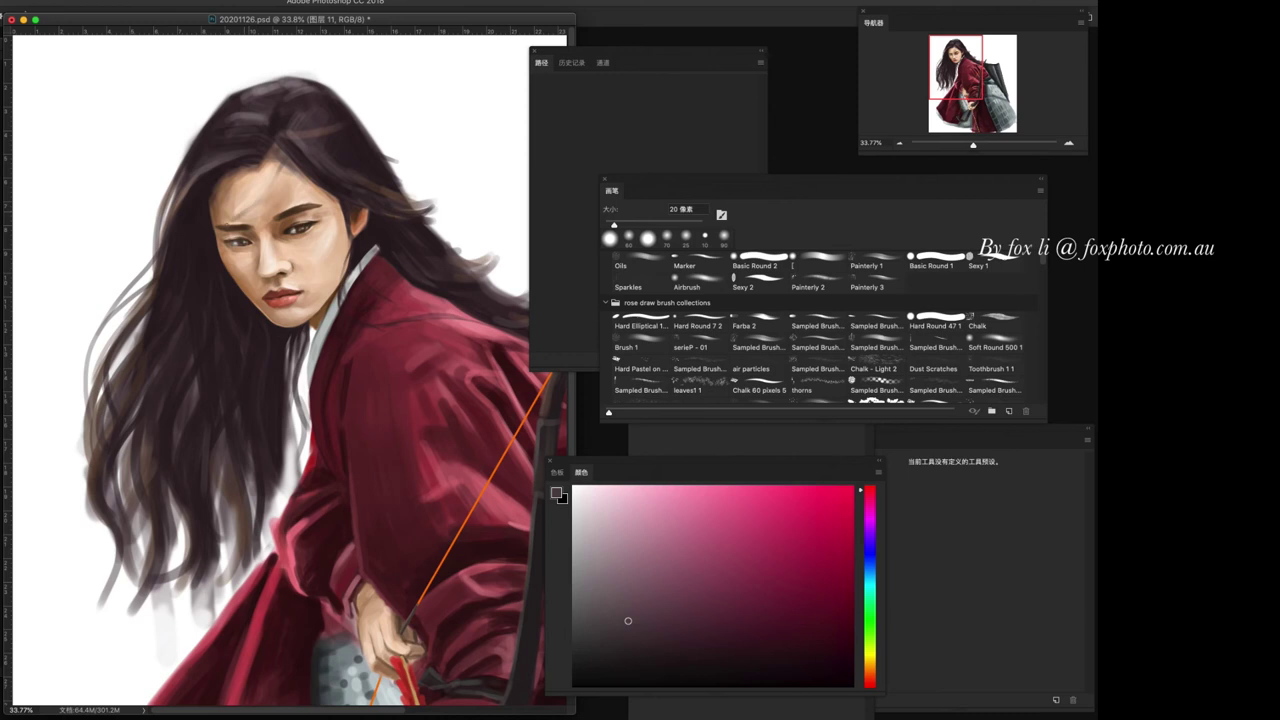
drag(287, 166, 253, 230)
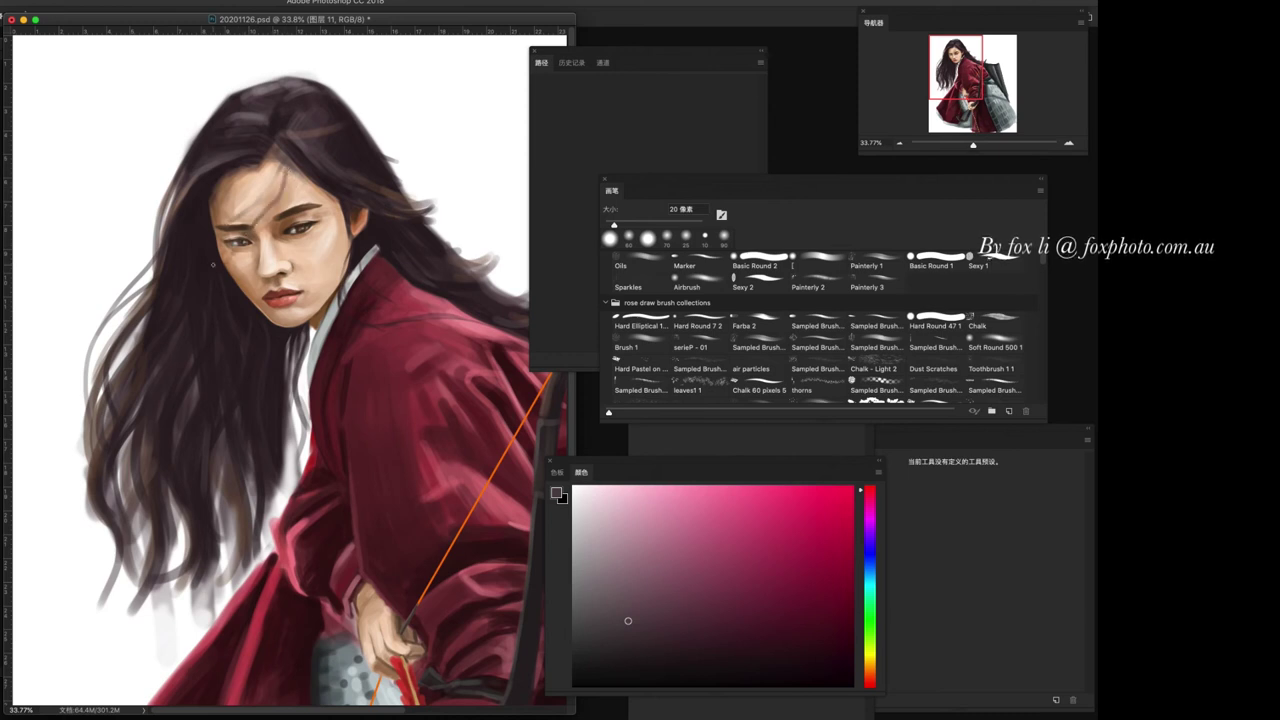
key(bracketleft)
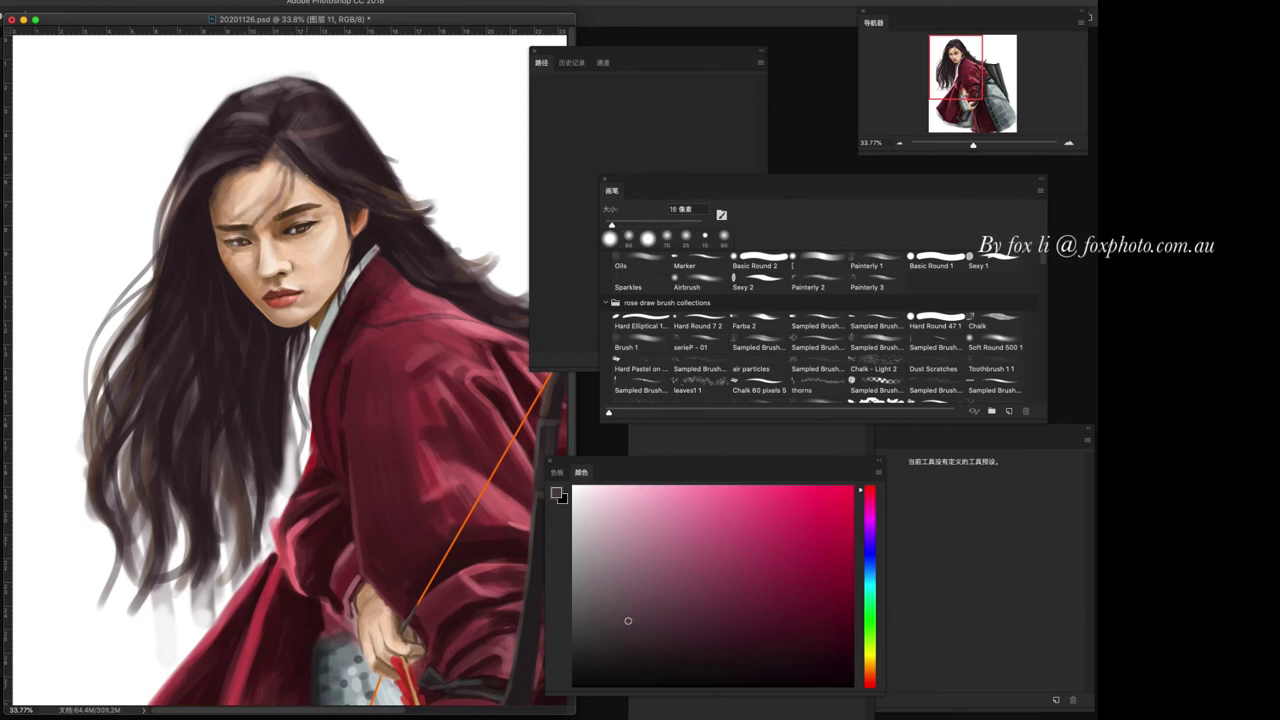
key(bracketleft)
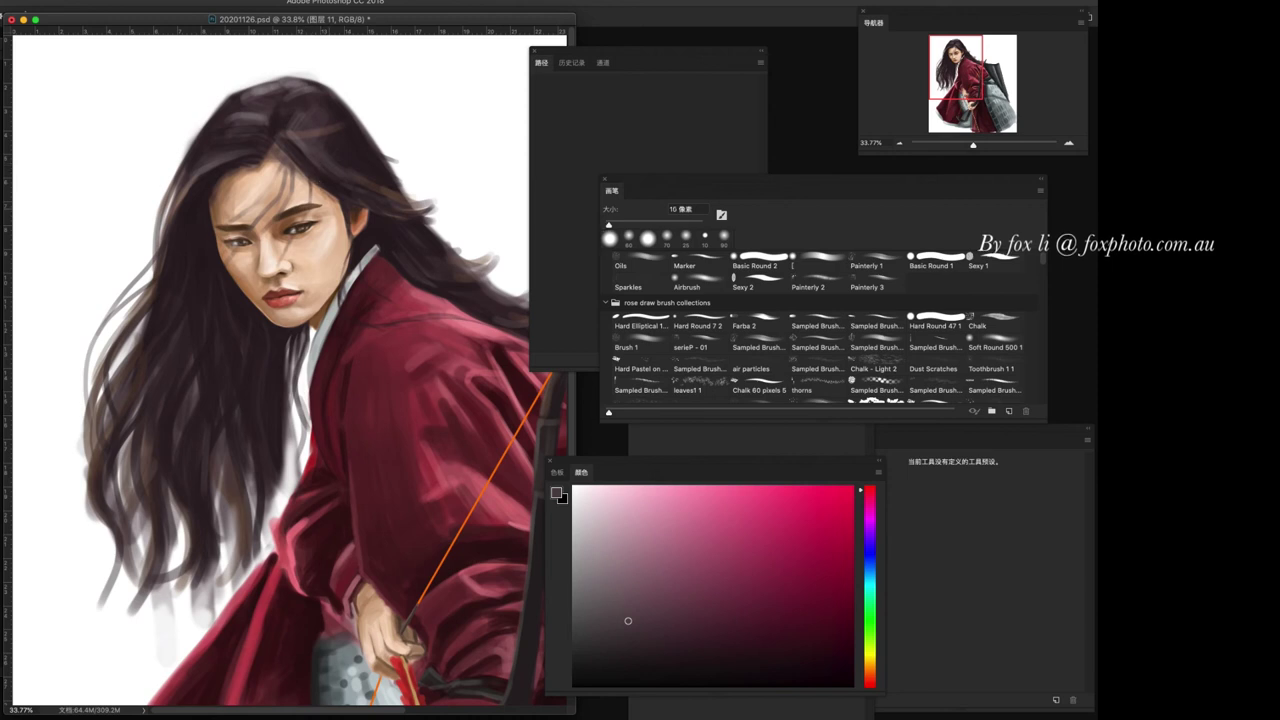
drag(283, 165, 278, 212)
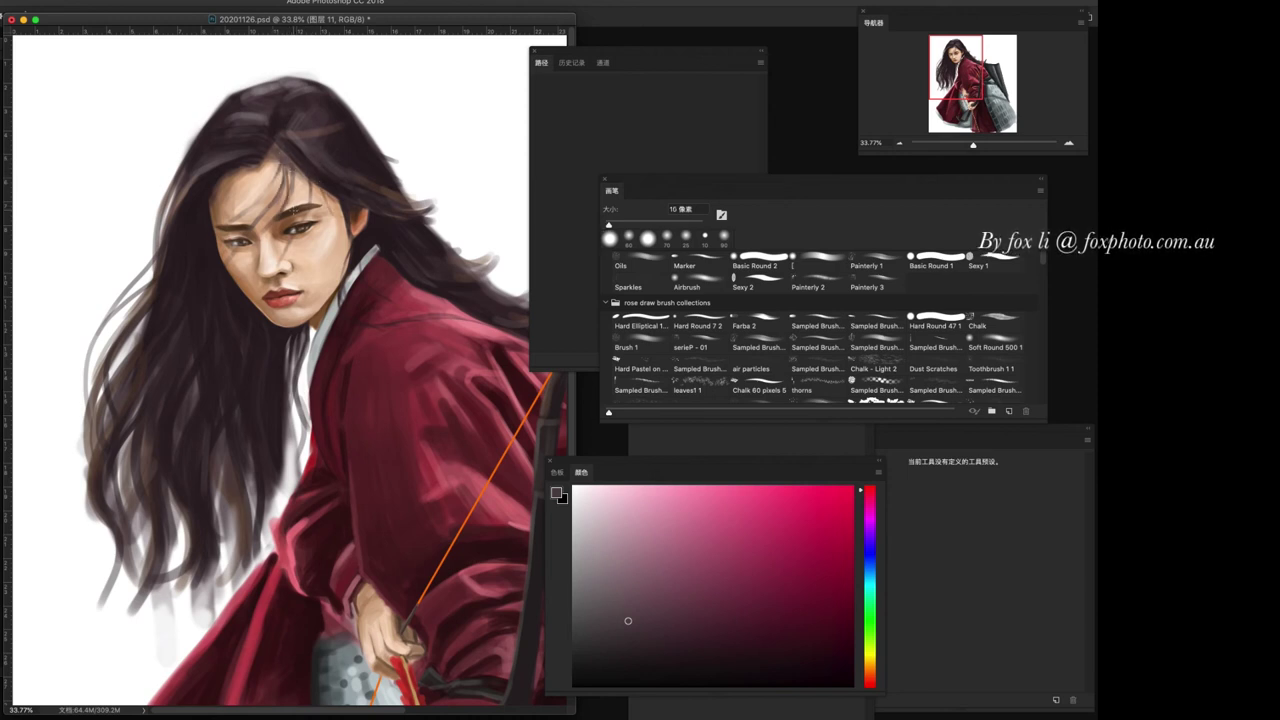
key(bracketright)
key(bracketright)
key(bracketleft)
drag(259, 199, 227, 219)
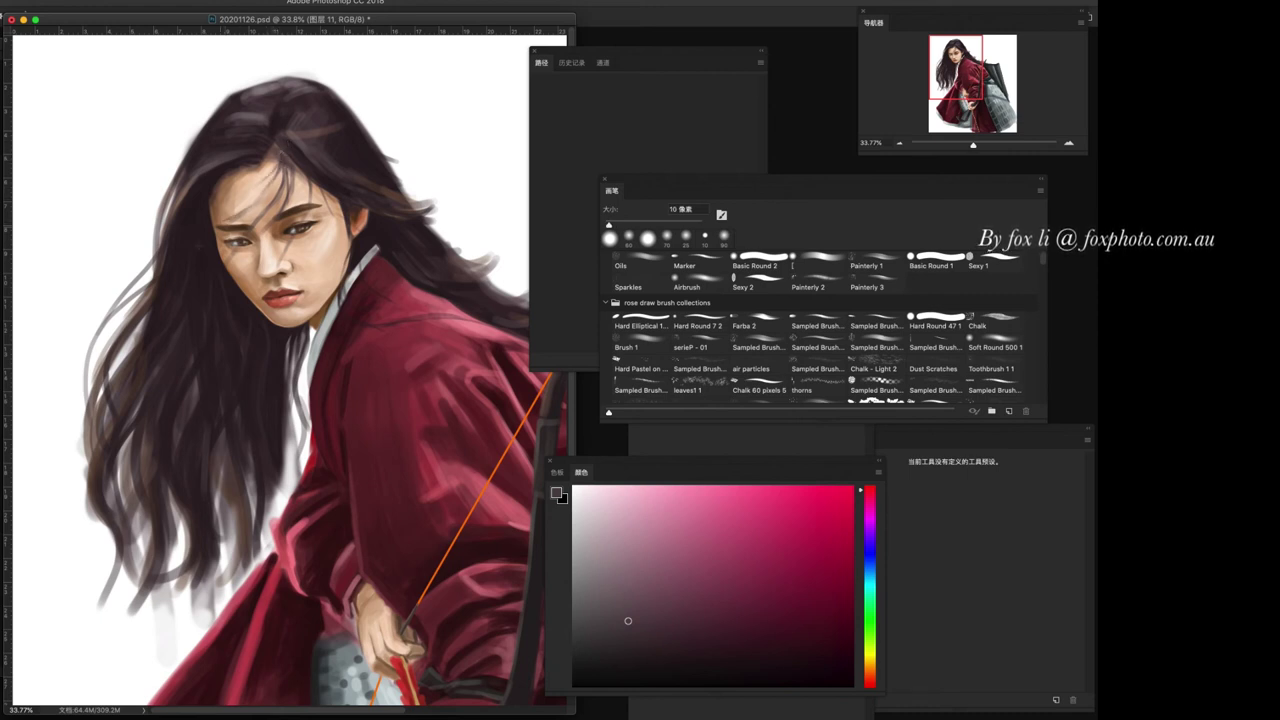
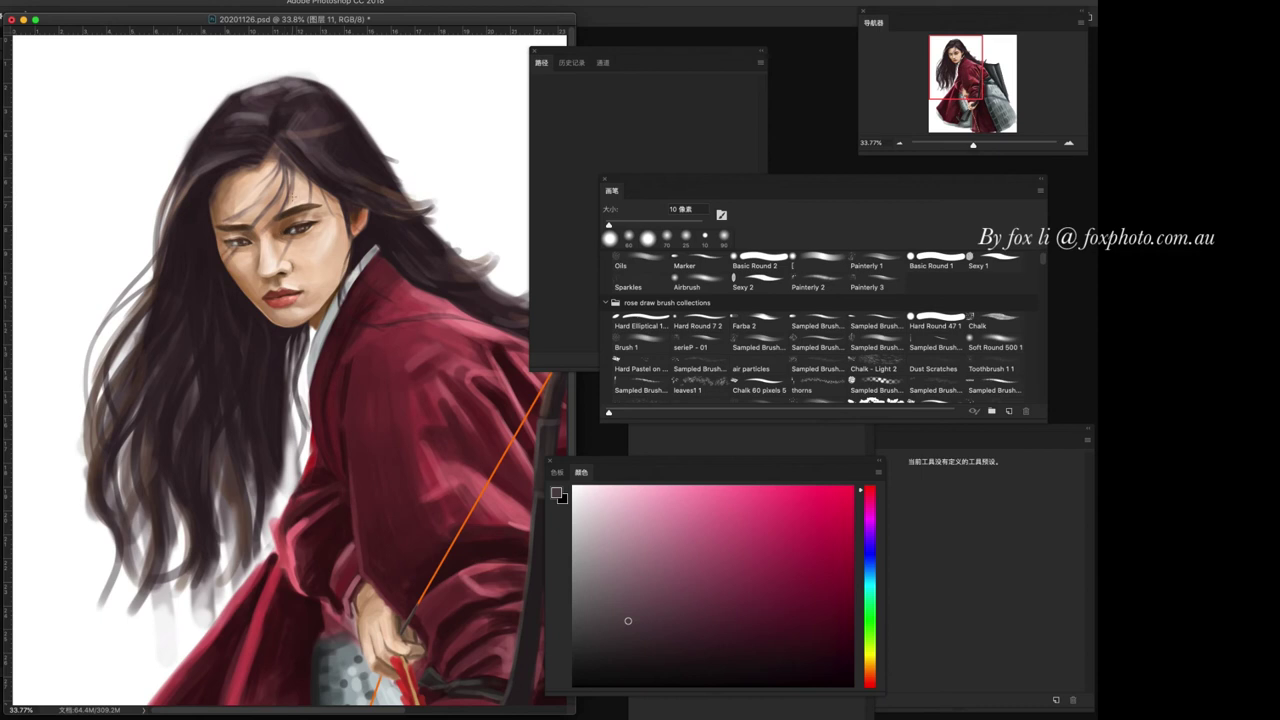
- Paint a dark strand down the forehead and orange-brown strands across the left hair
drag(287, 192, 283, 157)
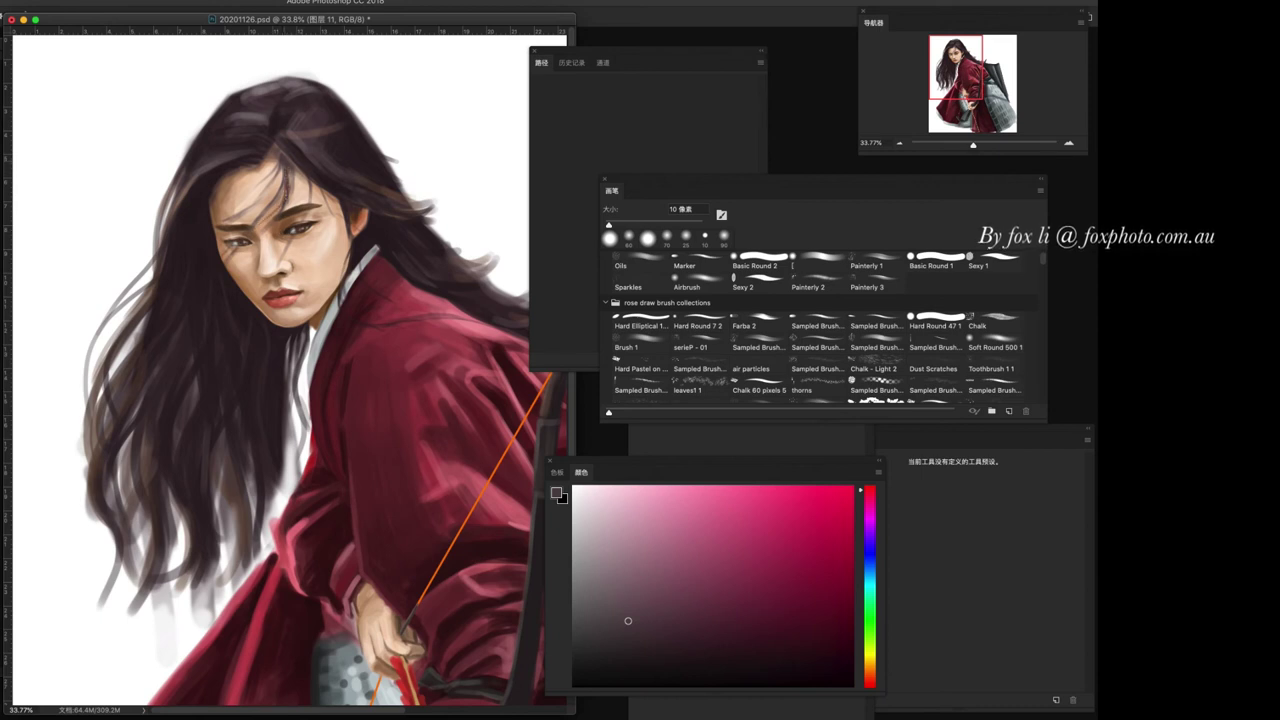
scroll(340, 165, up, 3)
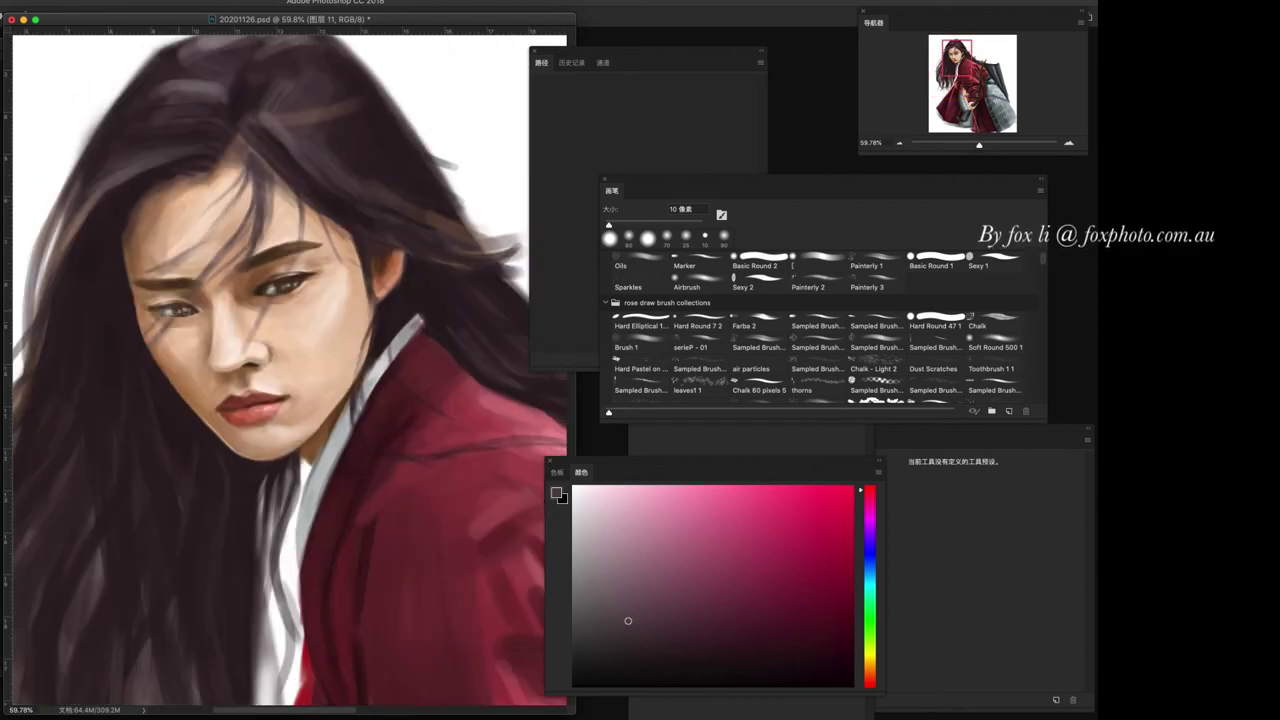
ctrl+click(72, 226)
alt+click(72, 226)
key([)
key([)
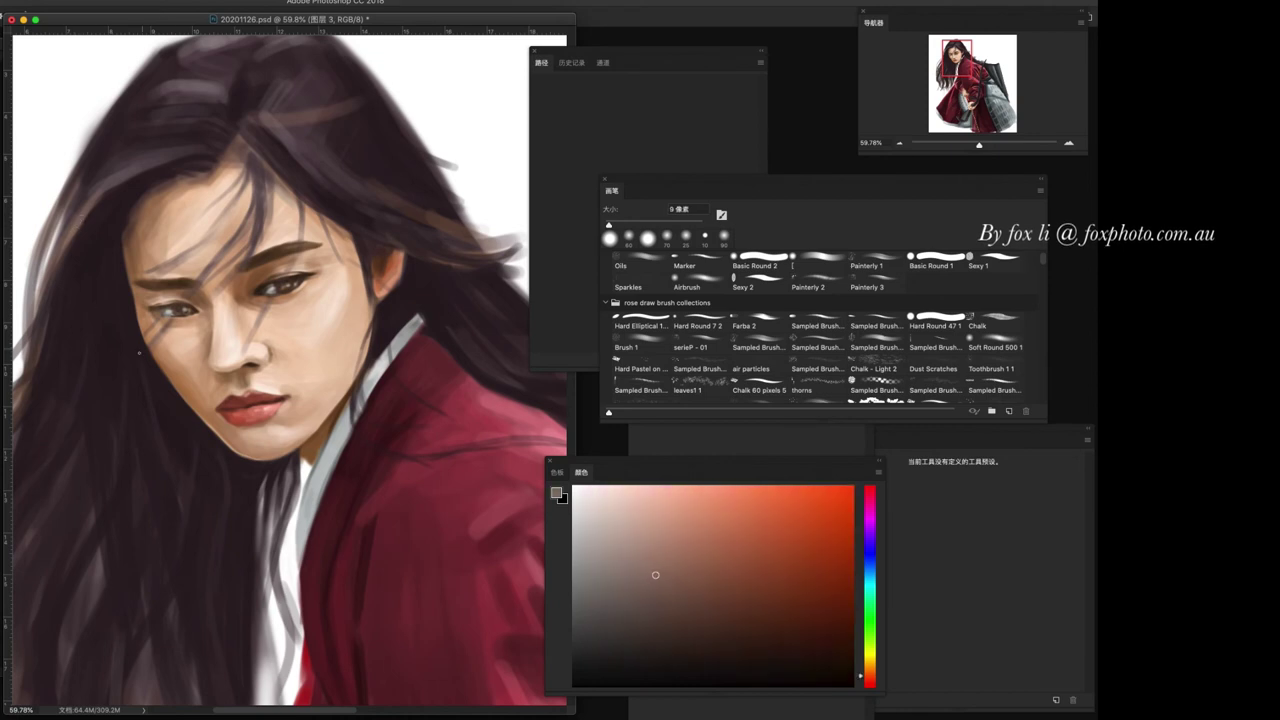
drag(126, 371, 67, 387)
key(bracketleft)
mouse_move(122, 285)
mouse_down()
mouse_move(50, 288)
mouse_move(72, 294)
mouse_up()
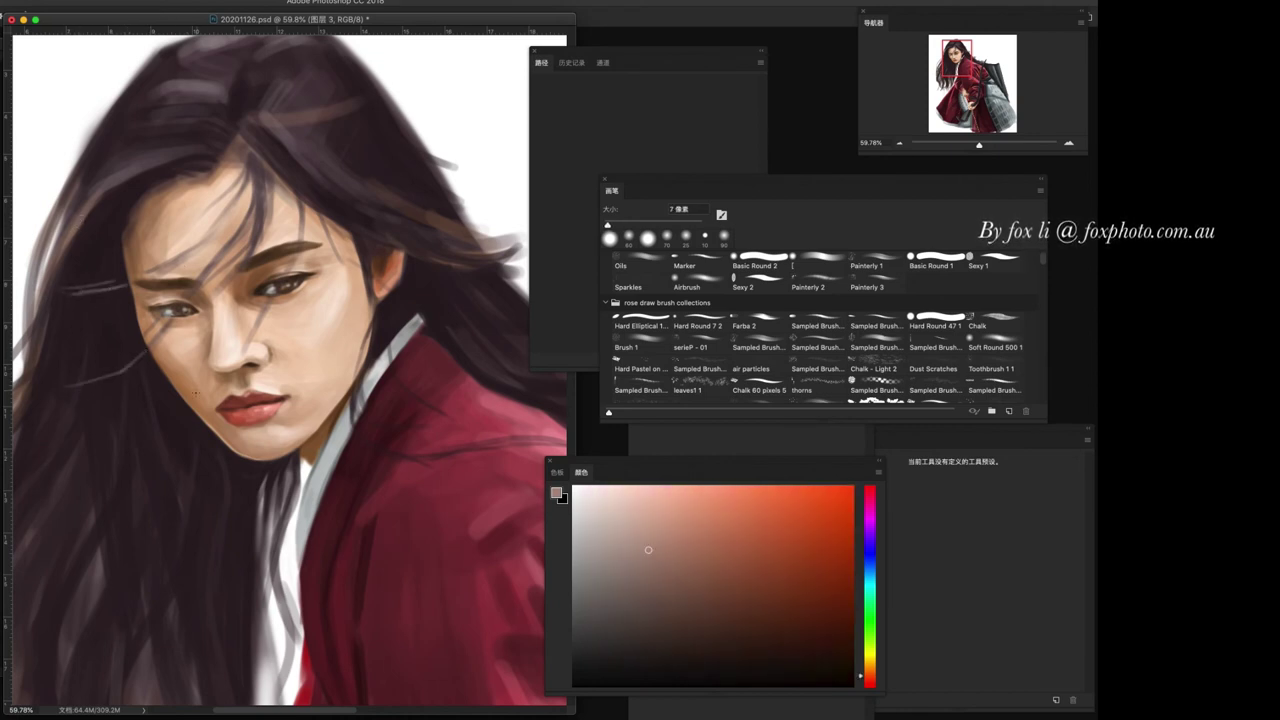
drag(162, 423, 84, 427)
- With a much finer brush, add short light strands beside the left of the face
key(bracketleft)
key(bracketleft)
key(bracketleft)
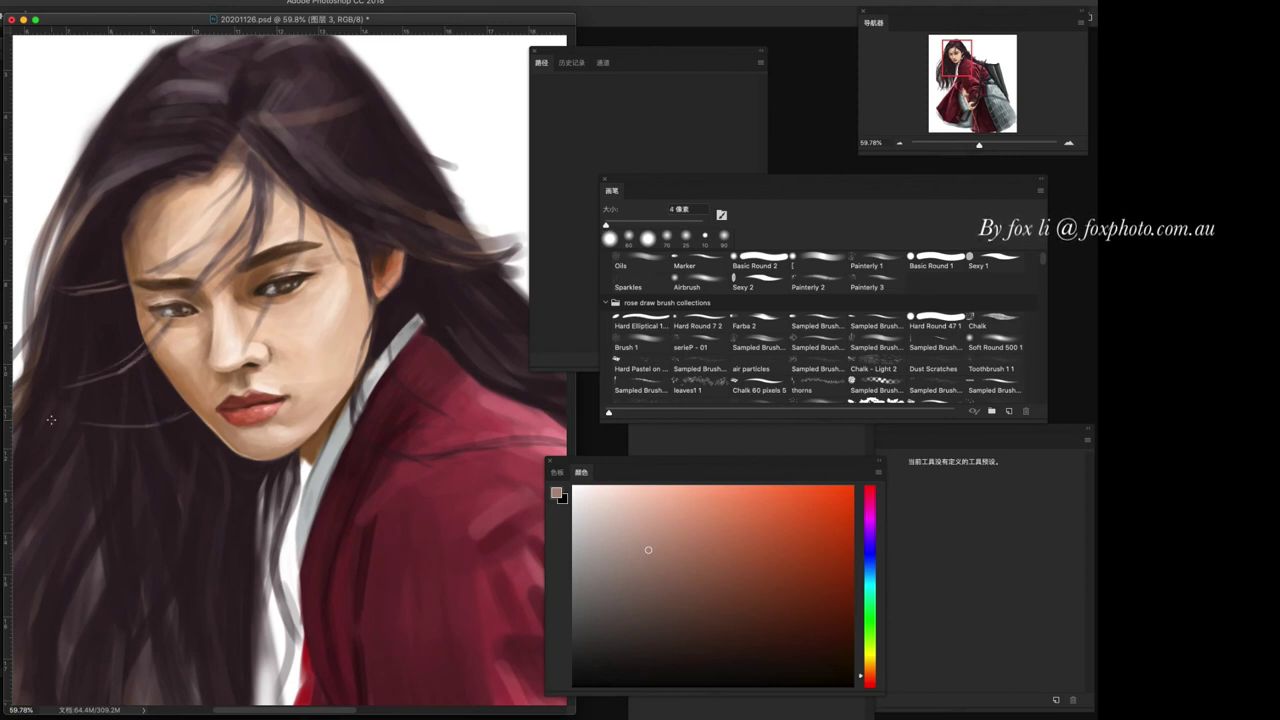
drag(115, 292, 86, 296)
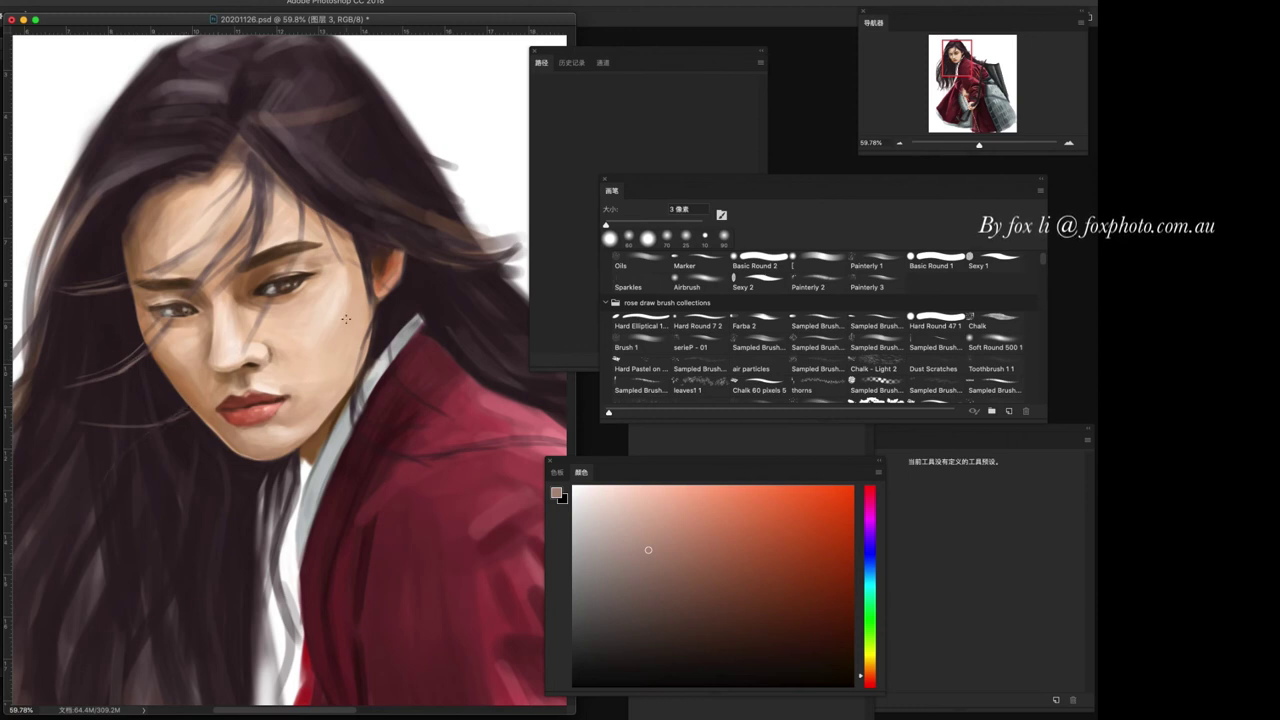
drag(132, 289, 98, 297)
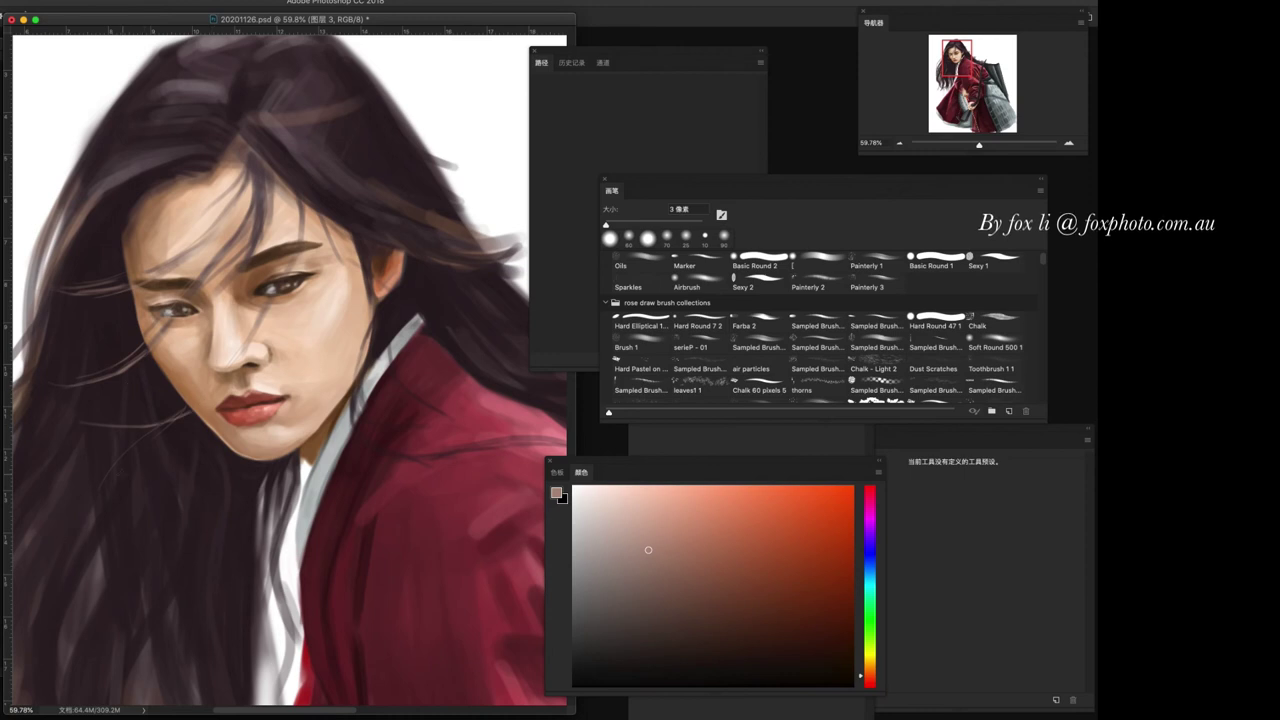
scroll(149, 294, down, 3)
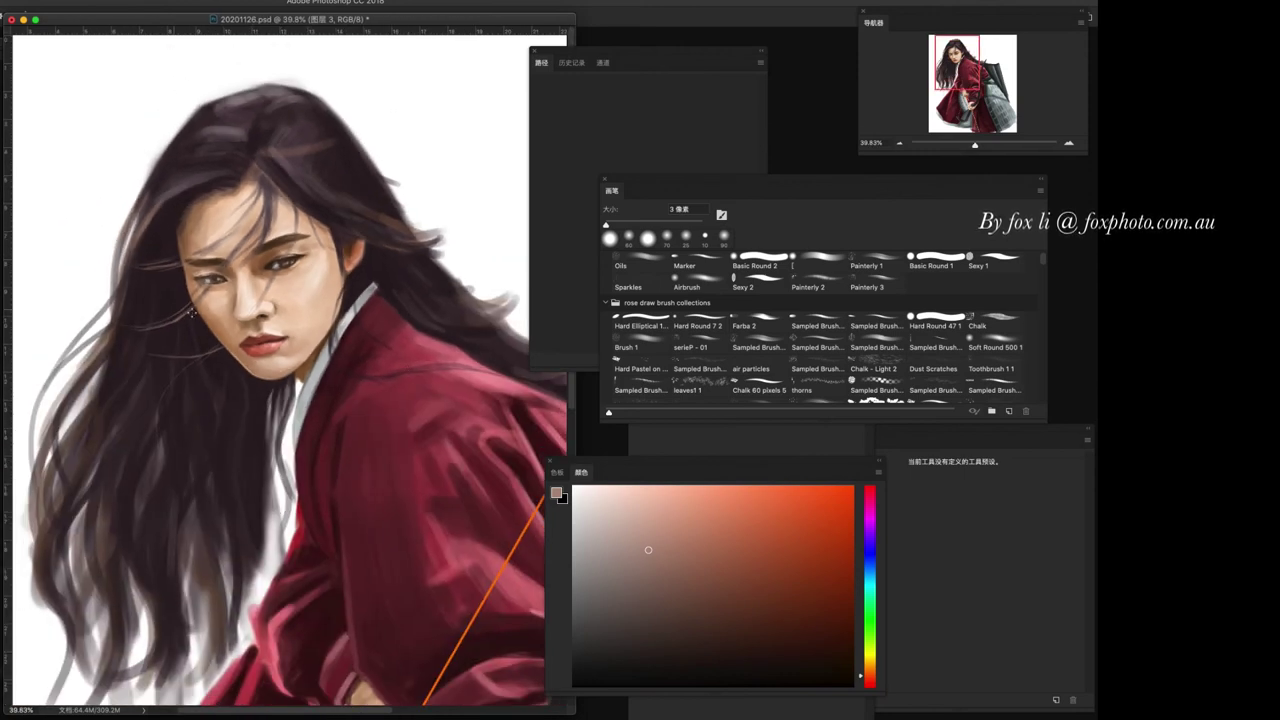
- Sample a dark muted red and paint thin dark strands above the left eye and forehead
scroll(190, 313, up, 2)
scroll(190, 313, up, 1)
alt+click(210, 300)
drag(210, 300, 232, 312)
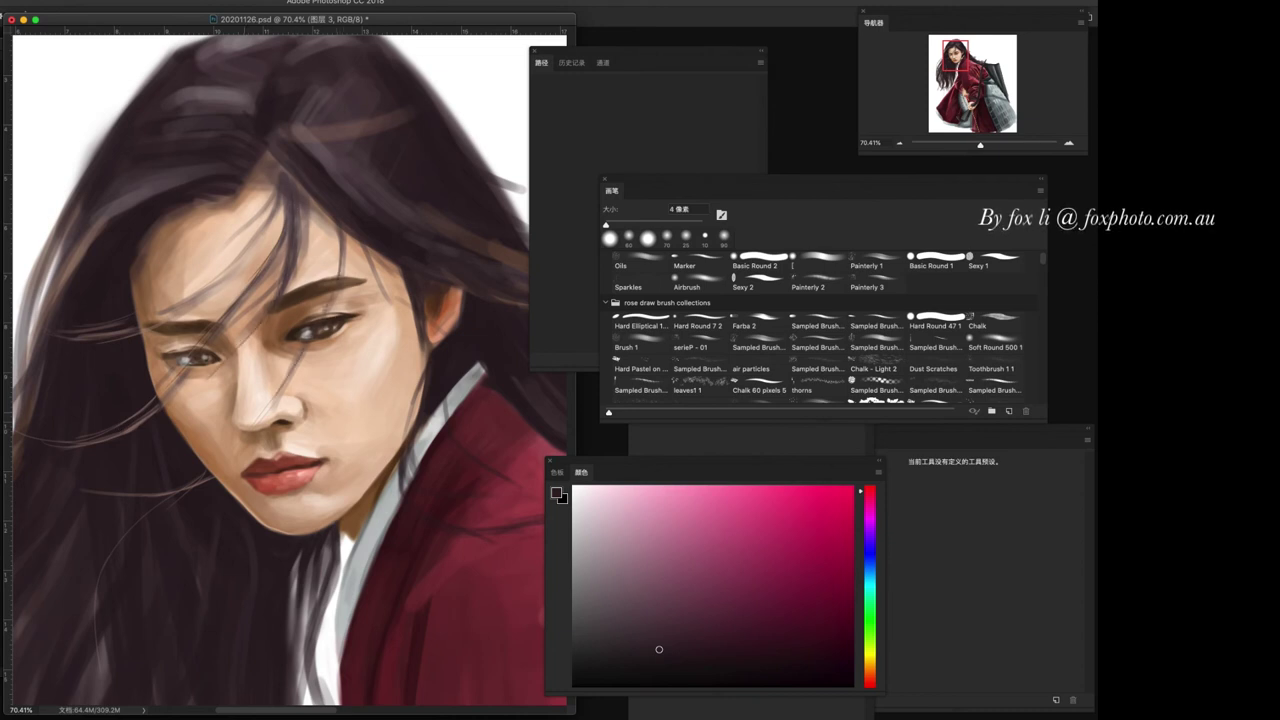
mouse_move(200, 296)
mouse_down()
mouse_move(276, 188)
mouse_move(318, 205)
mouse_up()
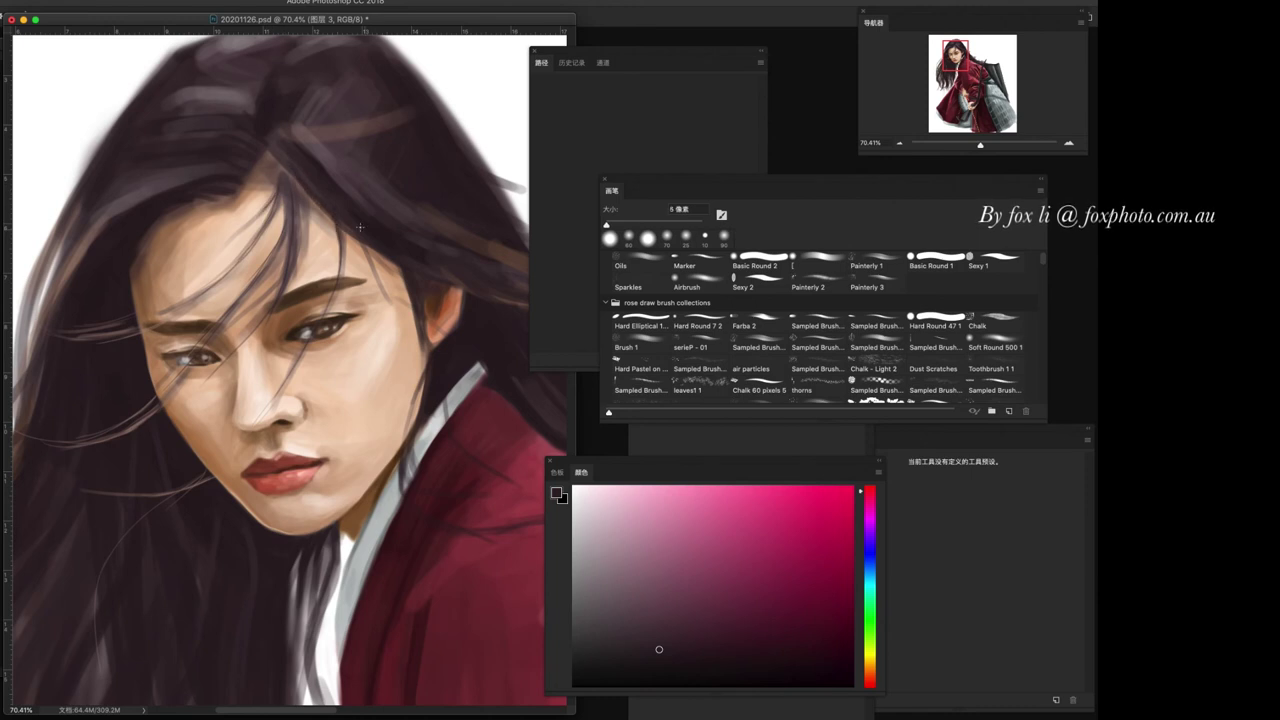
mouse_move(220, 280)
mouse_down()
mouse_move(266, 210)
mouse_move(208, 294)
mouse_up()
- Add a dark strand across the nose and a faint one near the temple, undoing a stray try
mouse_move(232, 450)
mouse_down()
mouse_move(282, 394)
mouse_move(304, 339)
mouse_up()
drag(320, 206, 312, 268)
key(ctrl+z)
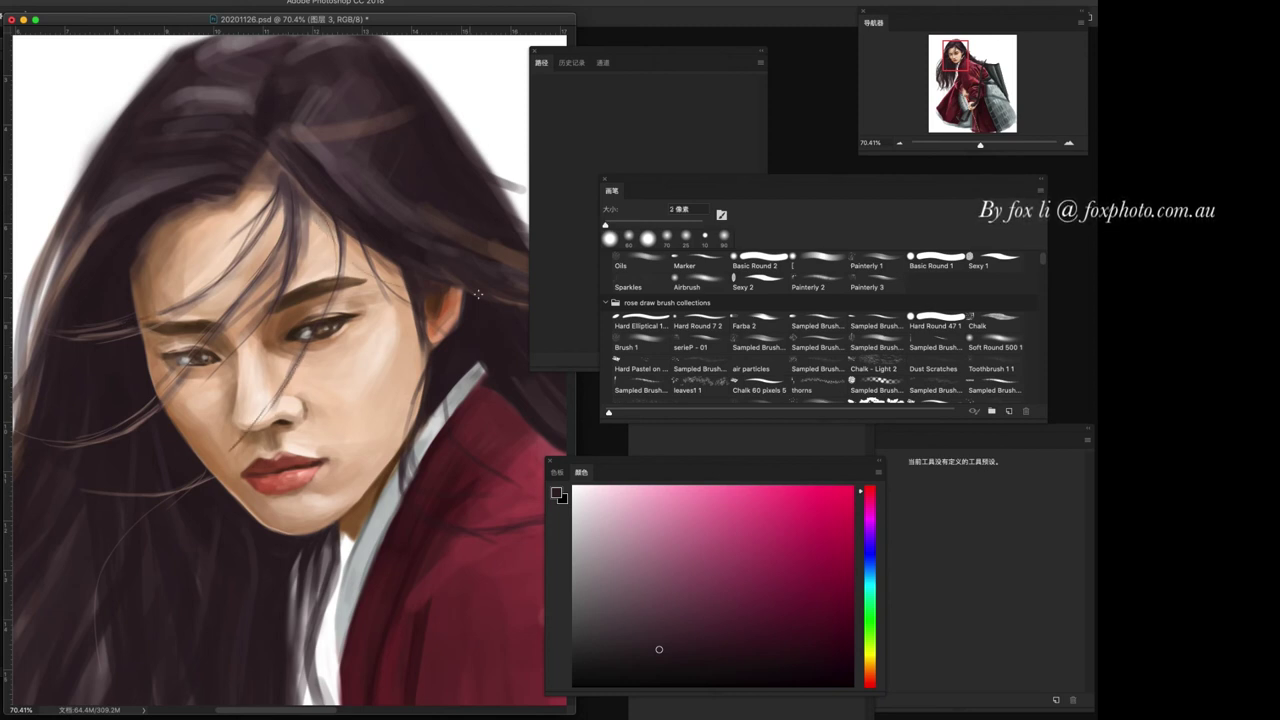
drag(303, 241, 298, 270)
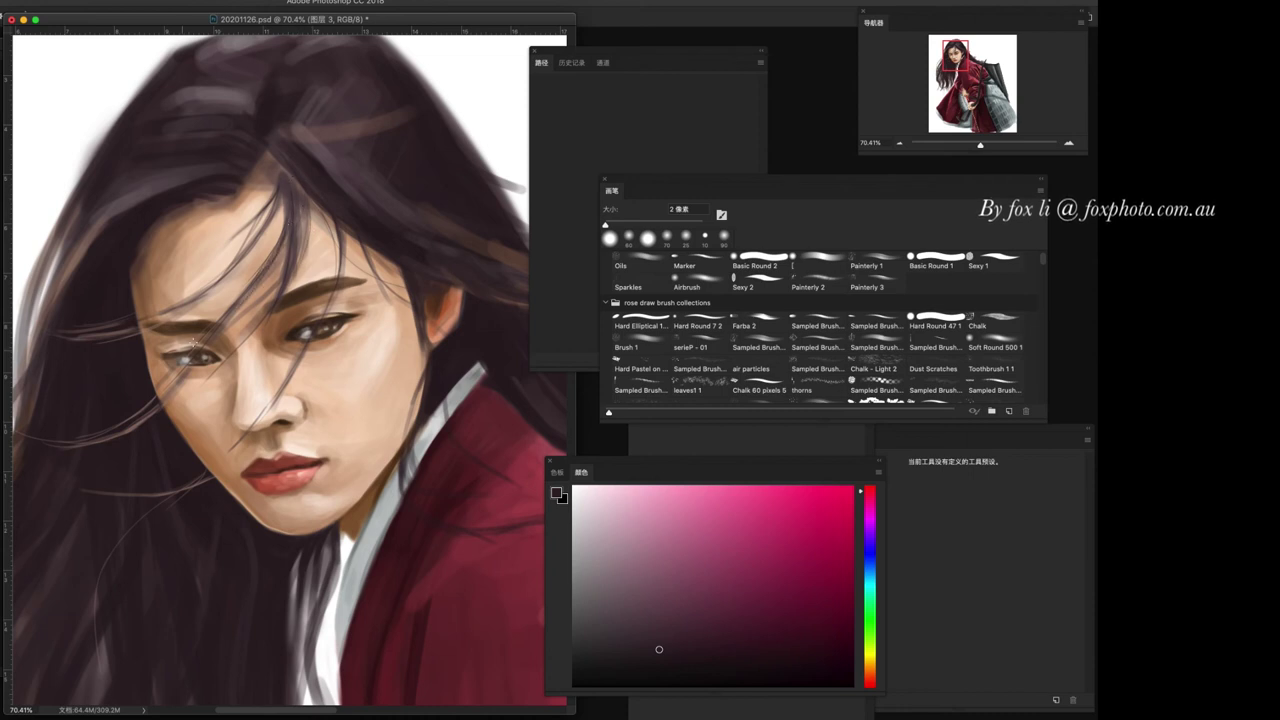
scroll(403, 484, down, 5)
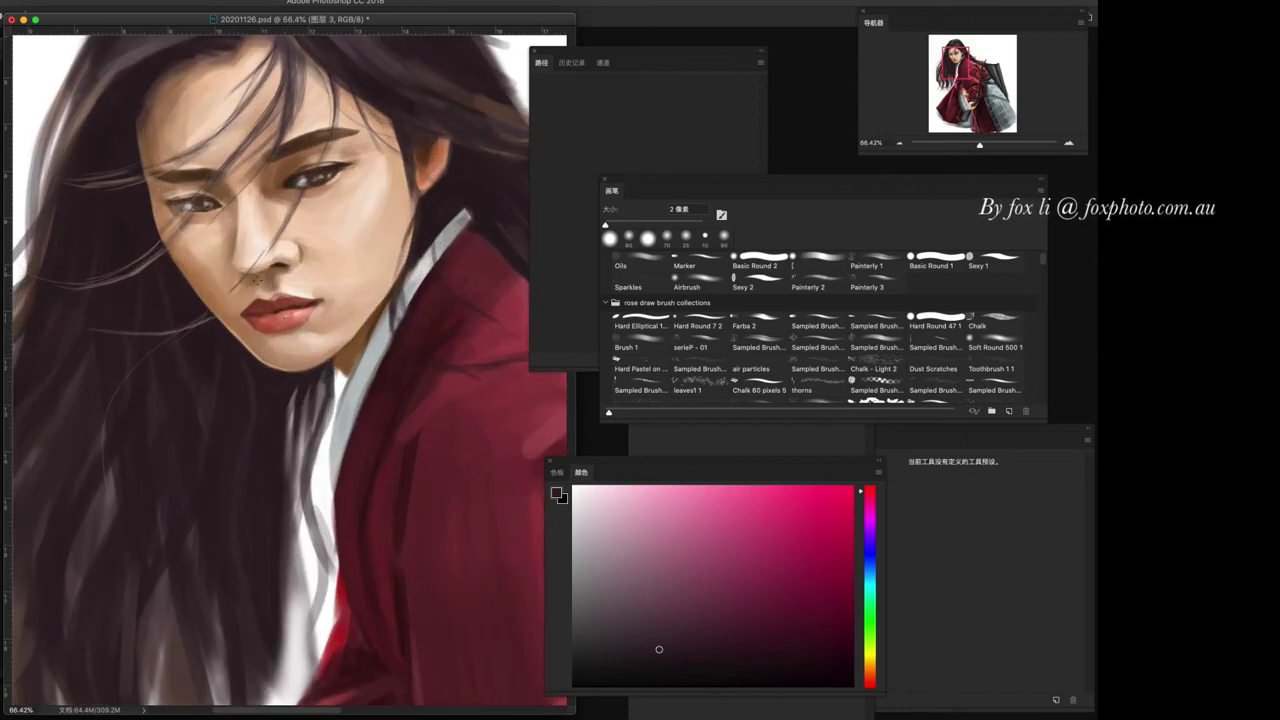
scroll(310, 470, down, 5)
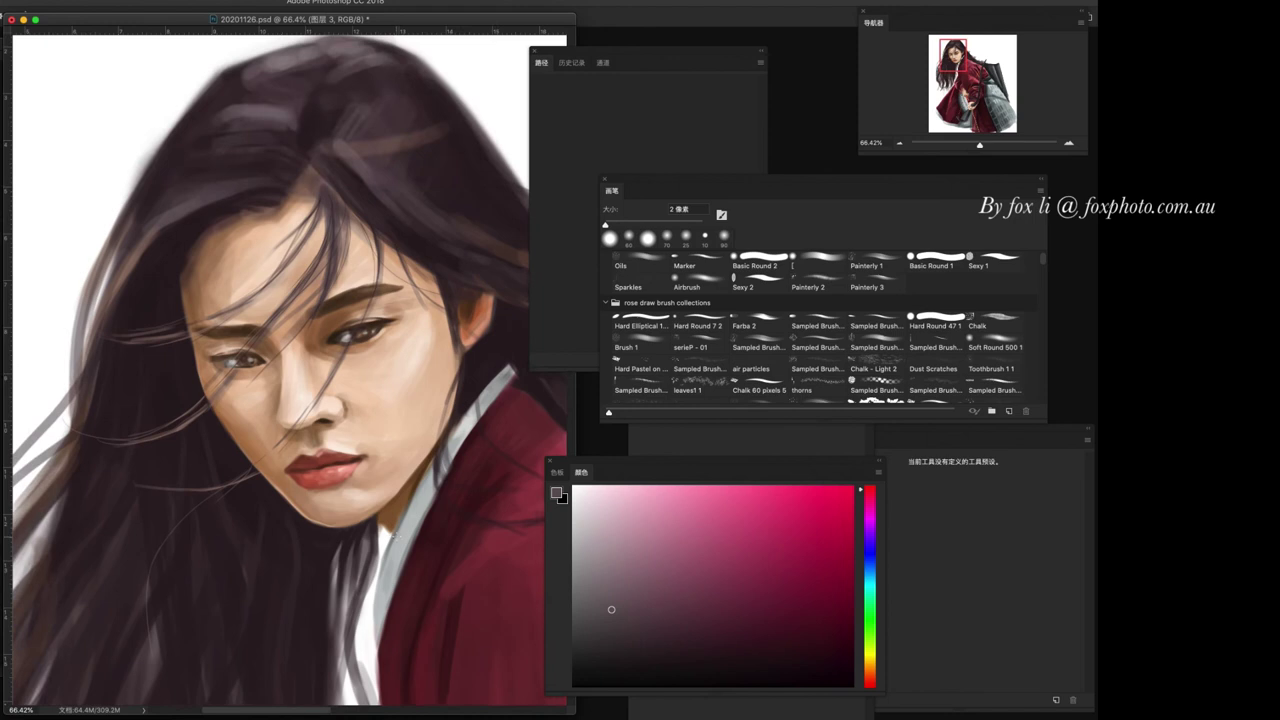
scroll(290, 480, up, 3)
scroll(272, 485, up, 5)
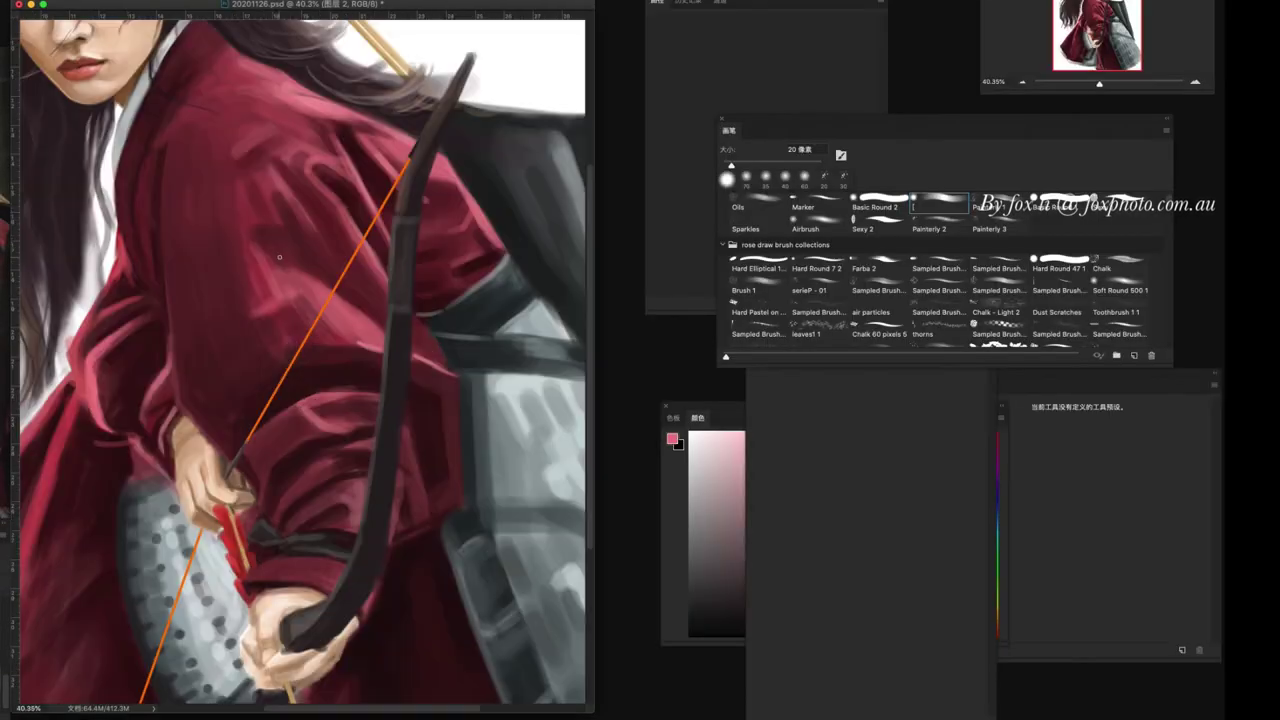
- On layer 图层 1, soften the upper cheek scar with a light skin tone
scroll(305, 504, up, 1)
scroll(300, 480, down, 2)
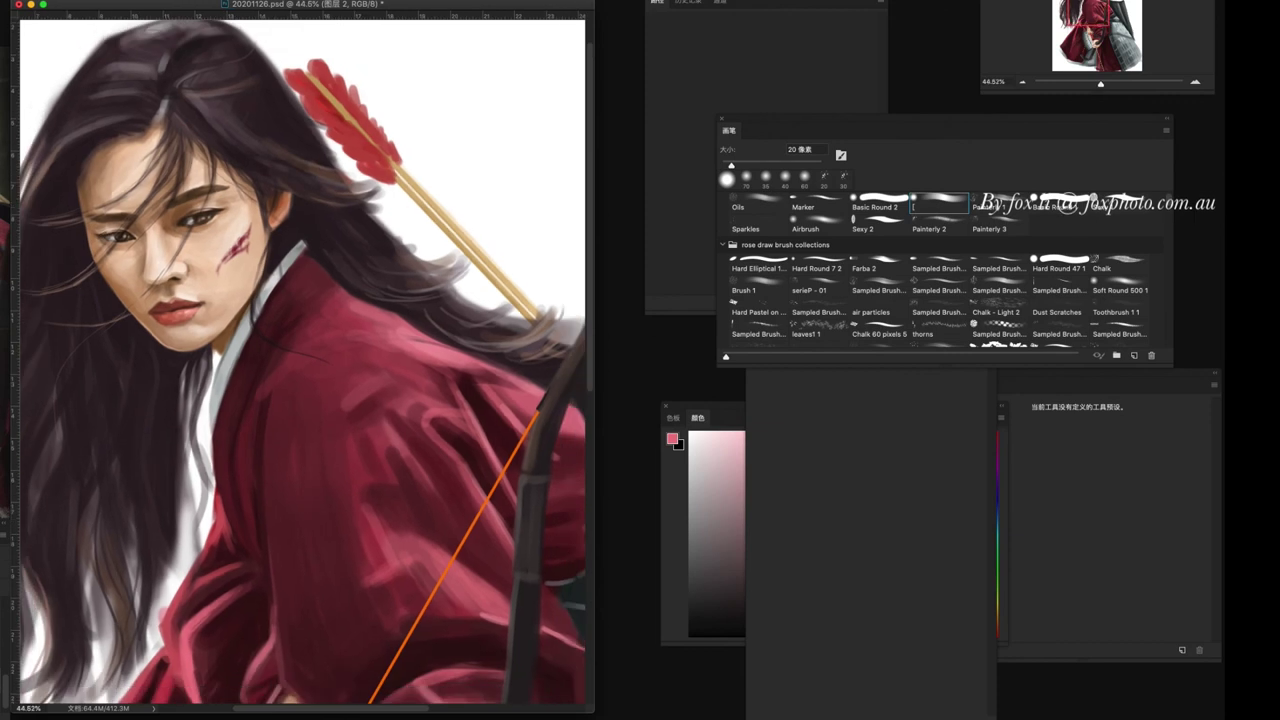
key(alt+bracketleft)
alt+click(250, 218)
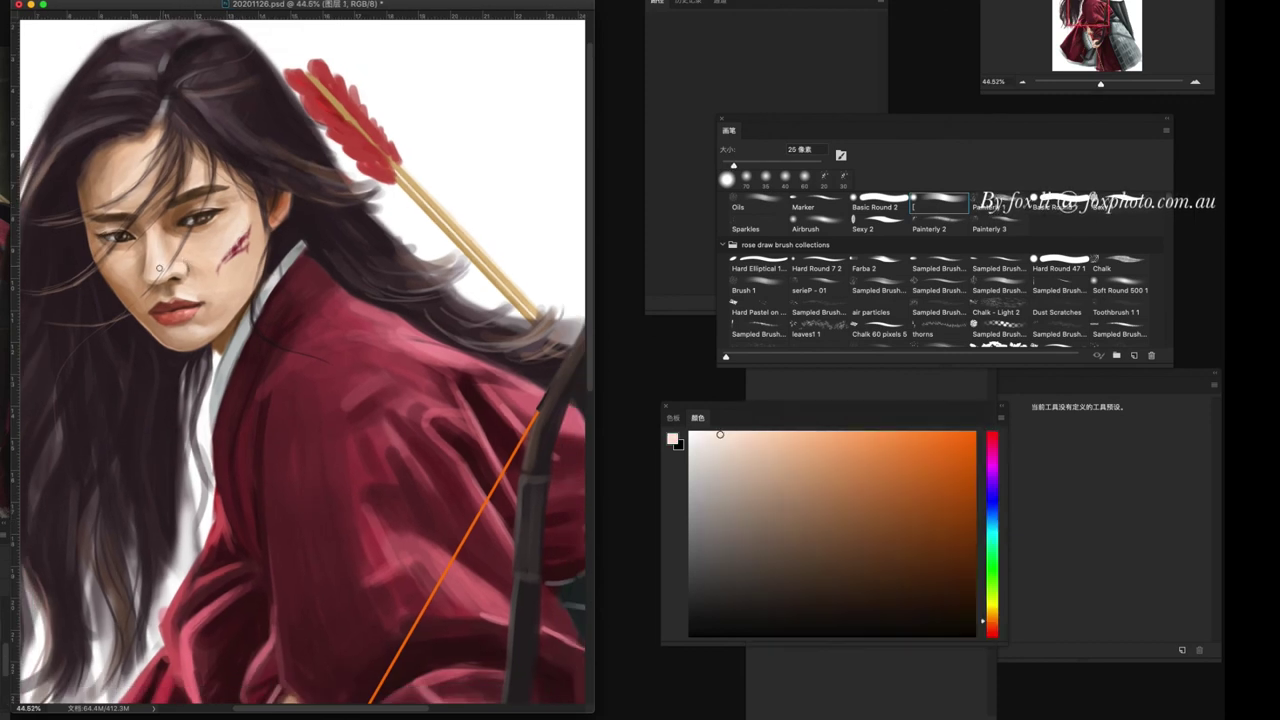
drag(240, 228, 238, 242)
scroll(227, 307, down, 5)
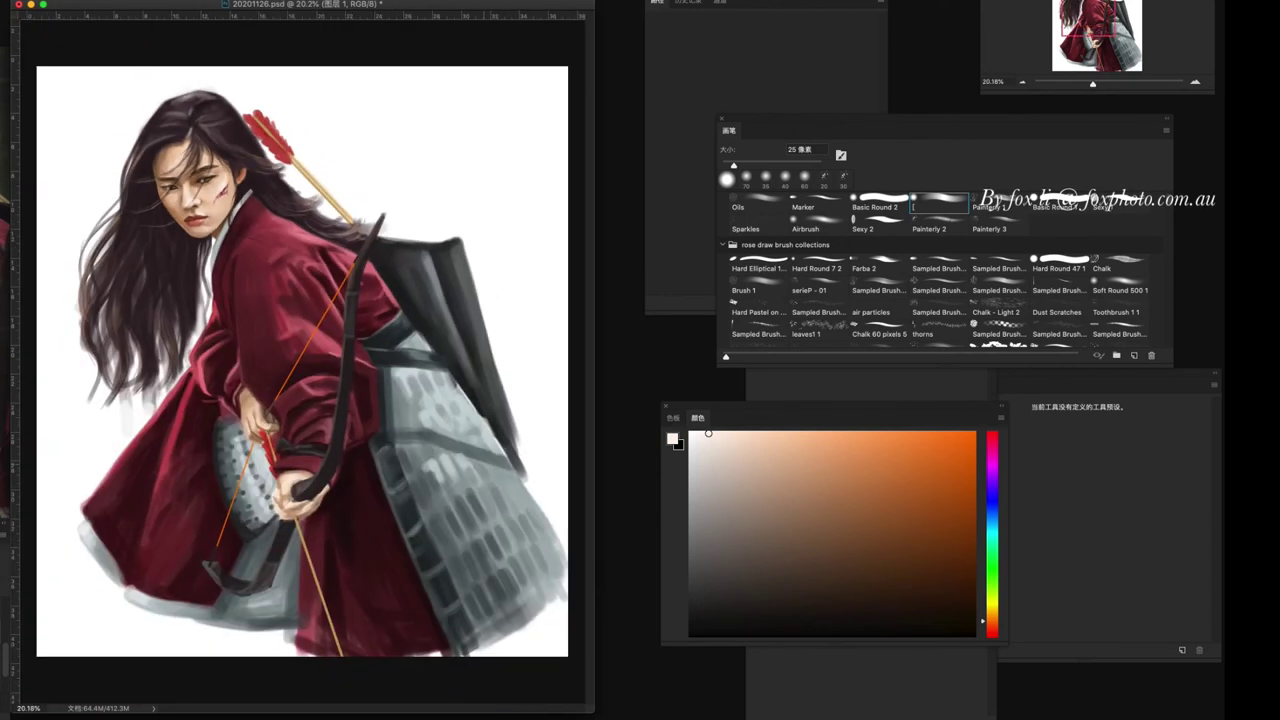
scroll(399, 276, up, 3)
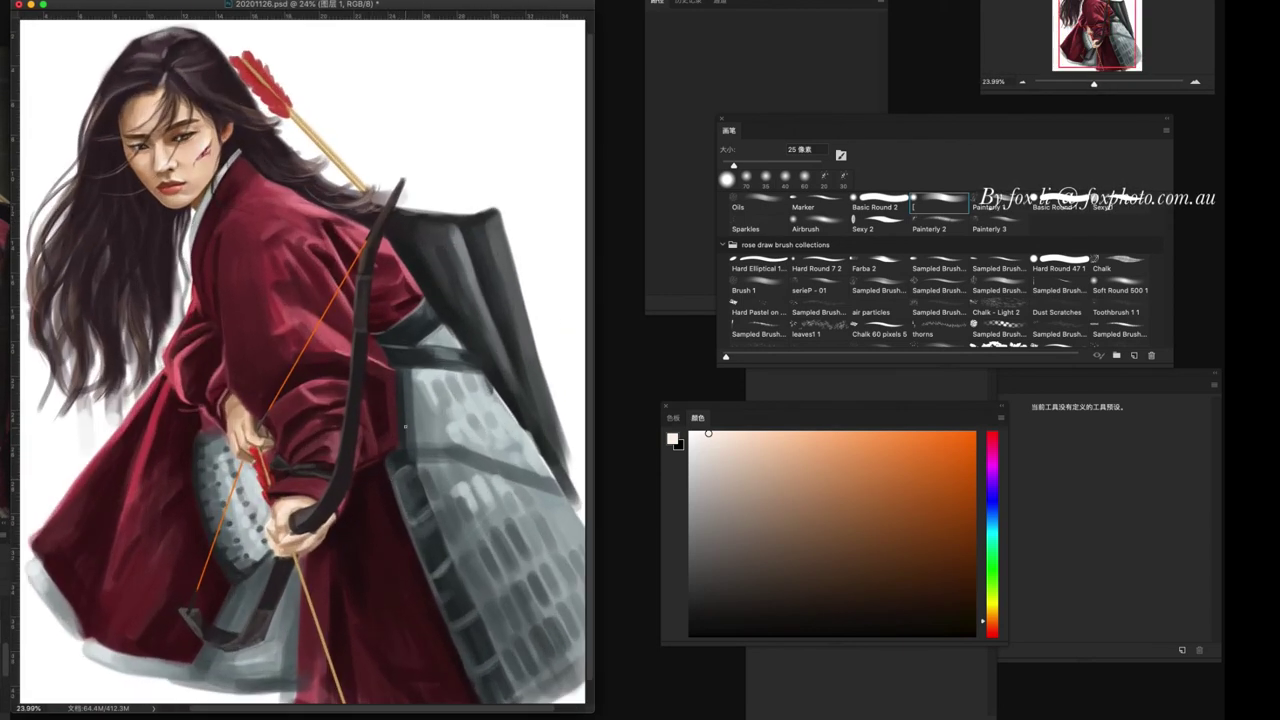
- On layer 图层 3 with a 20 px brush, paint small dark reddish-brown strokes on the neck and hair
key(alt+bracketright)
key(bracketright)
key(bracketright)
alt+click(228, 148)
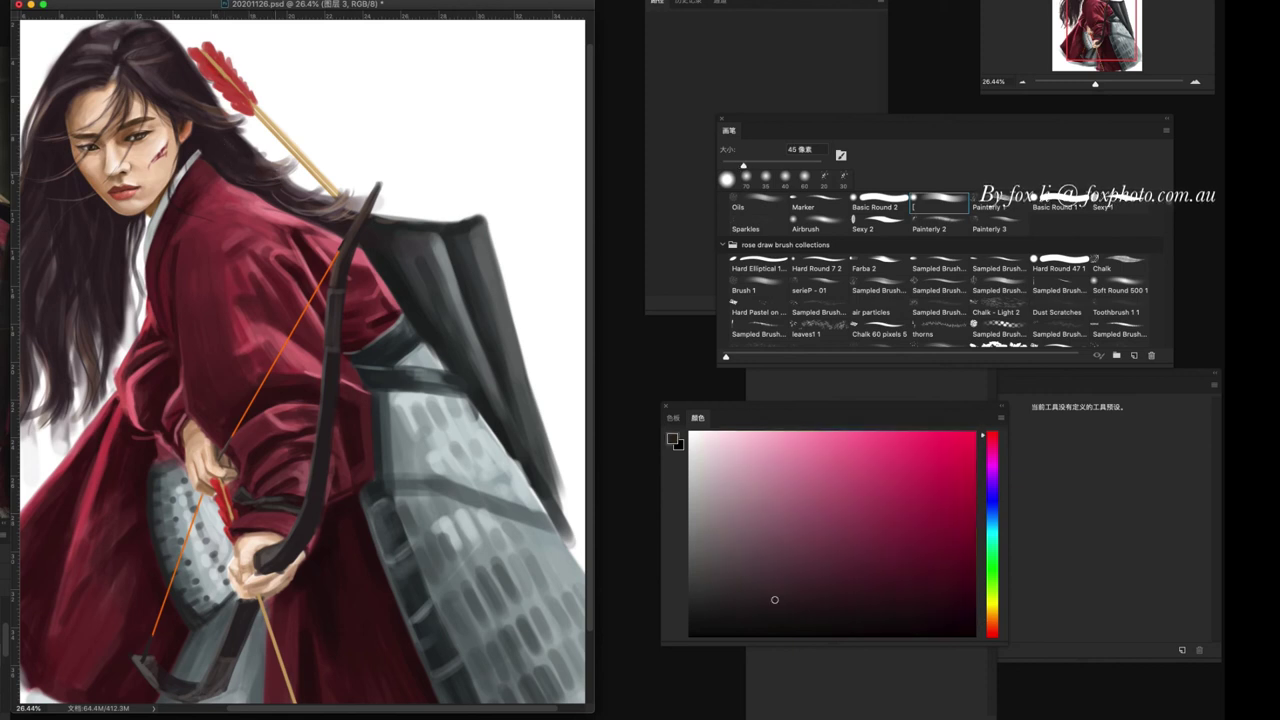
key(bracketleft)
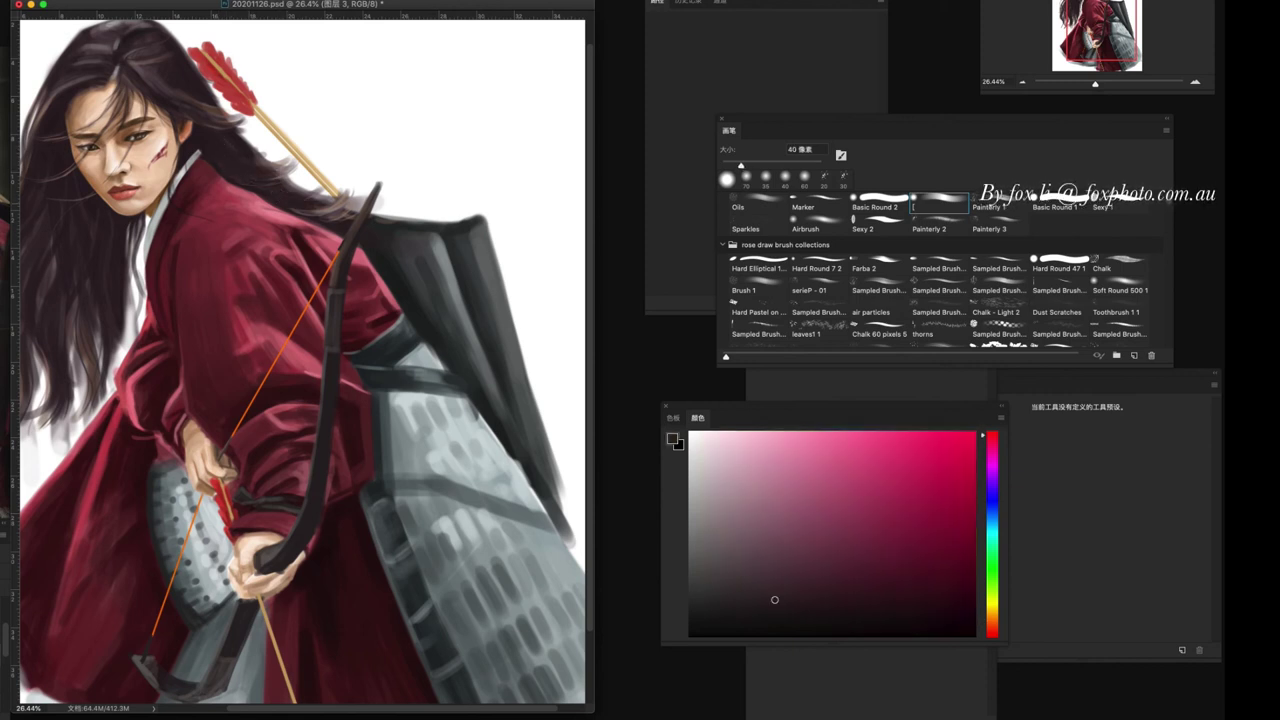
key(bracketleft)
key(bracketleft)
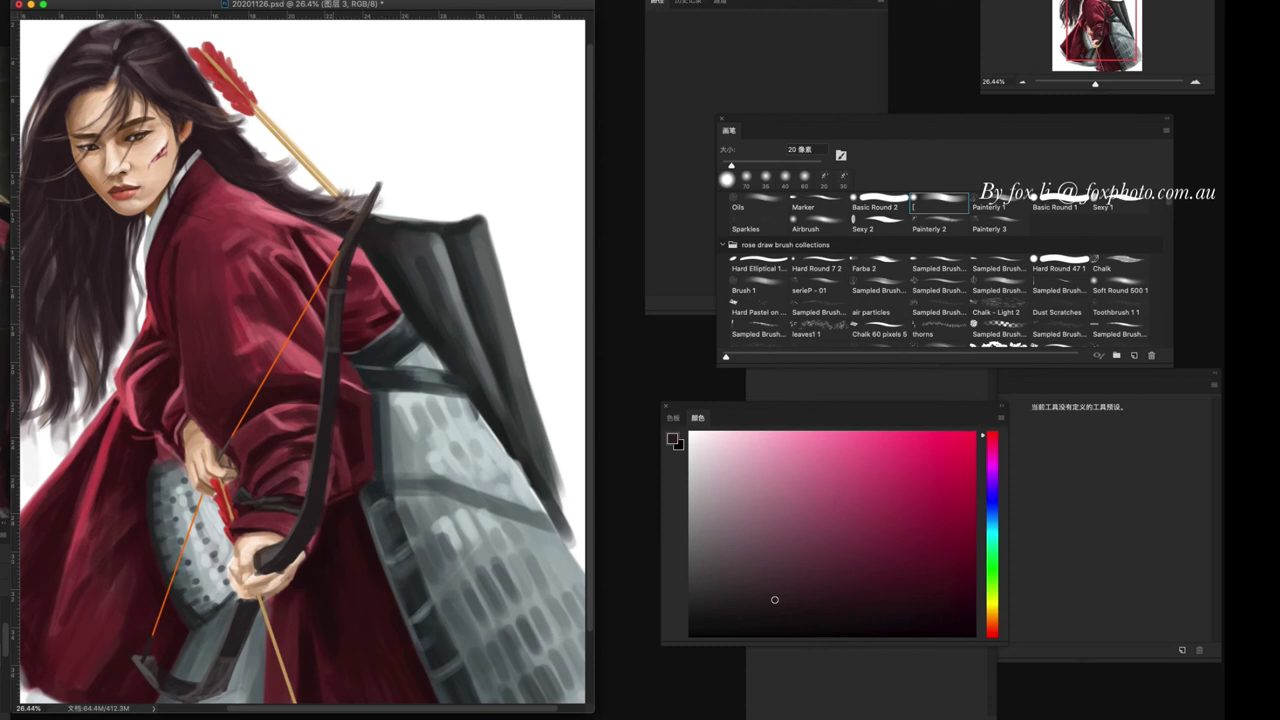
key(bracketleft)
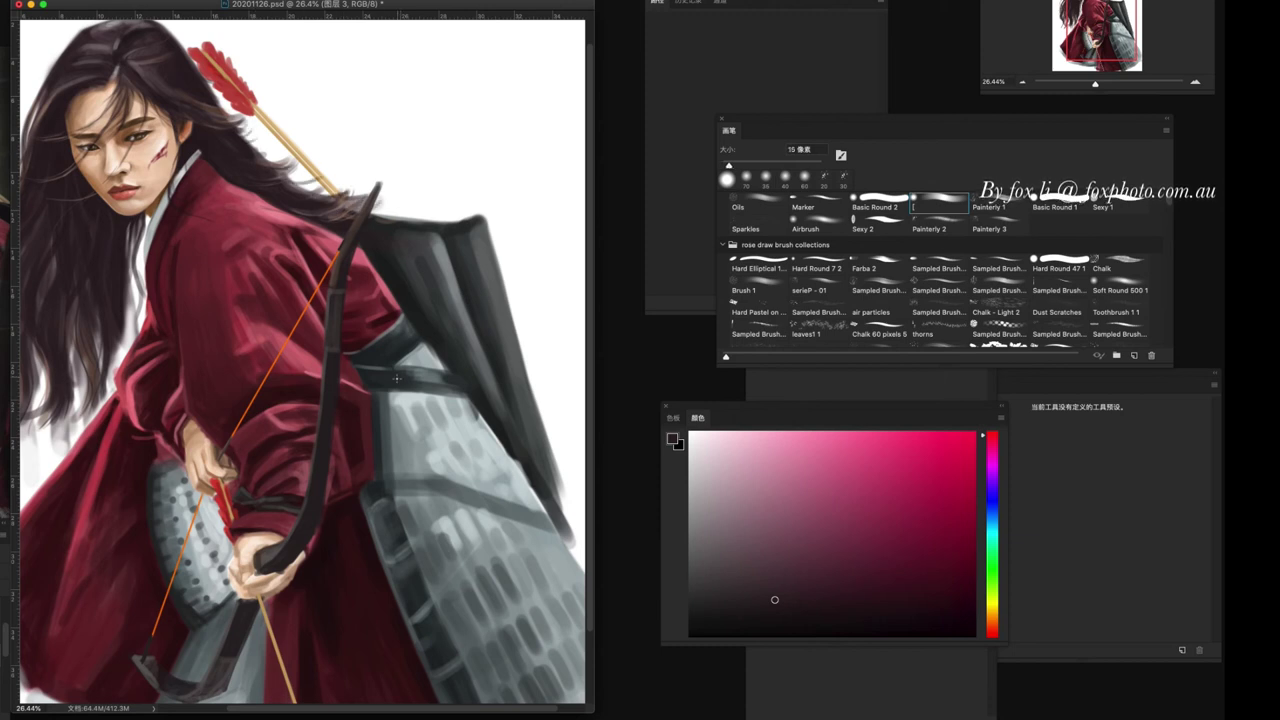
scroll(397, 378, down, 2)
mouse_move(190, 222)
mouse_down()
mouse_move(186, 250)
mouse_move(204, 216)
mouse_move(178, 338)
mouse_up()
alt+click(188, 280)
drag(192, 262, 198, 222)
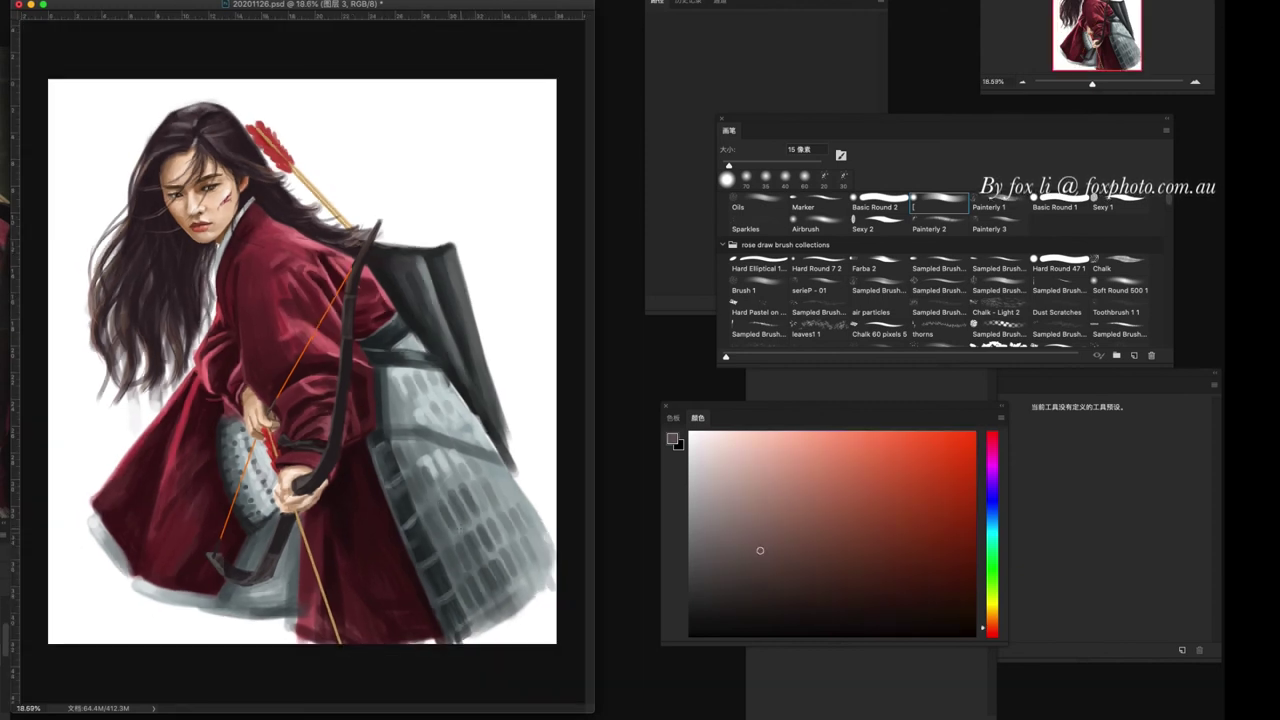
- Sample robe crimson on layer 图层 2, enlarge the brush, and bring the reference photo forward
scroll(482, 441, up, 2)
drag(482, 441, 562, 531)
alt+click(146, 136)
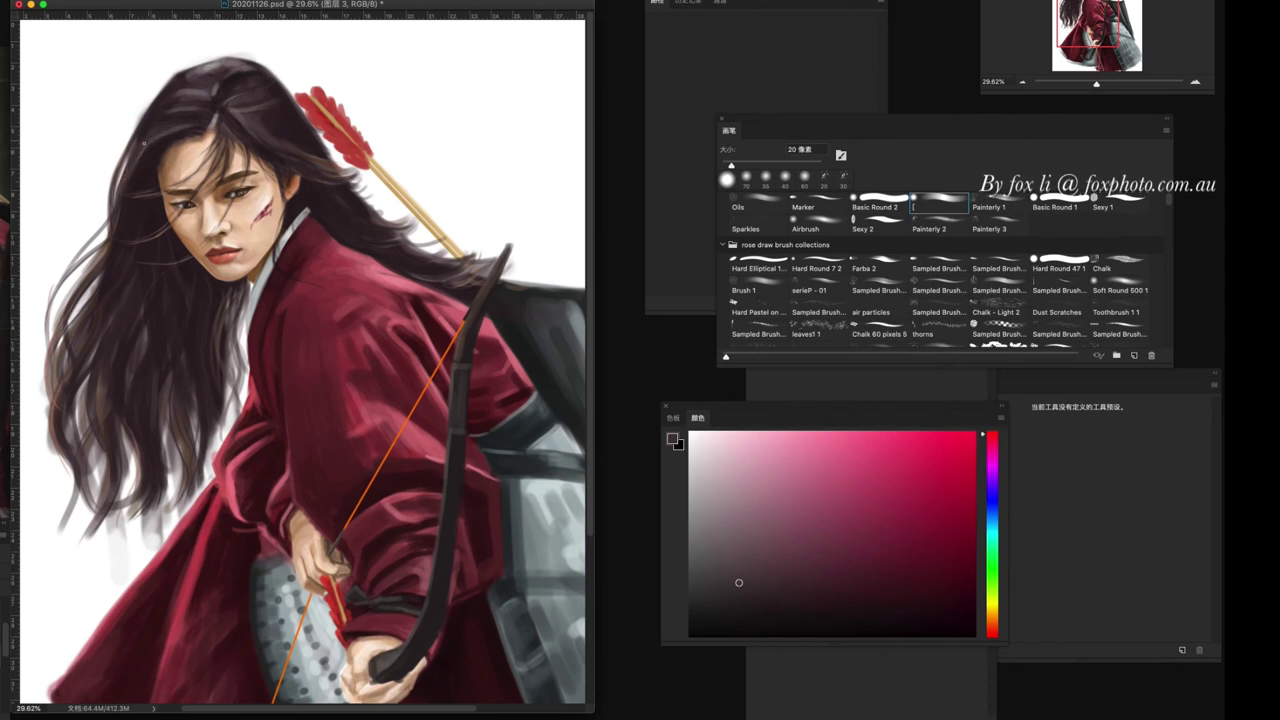
scroll(417, 481, down, 2)
scroll(417, 481, up, 2)
scroll(417, 481, down, 2)
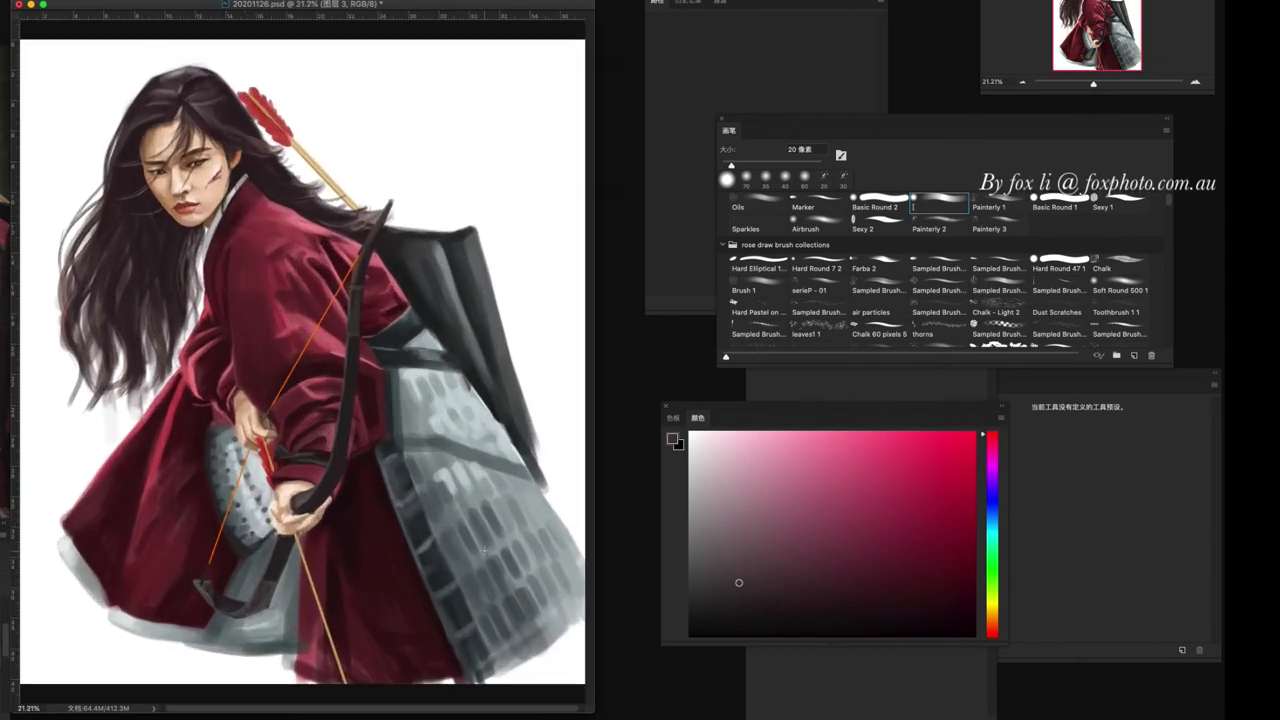
key(alt+bracketleft)
key(bracketright)
key(bracketright)
key(bracketright)
alt+click(310, 630)
- Bring the painting back in front and choose a painting brush preset at 100 px
key(ctrl+Tab)
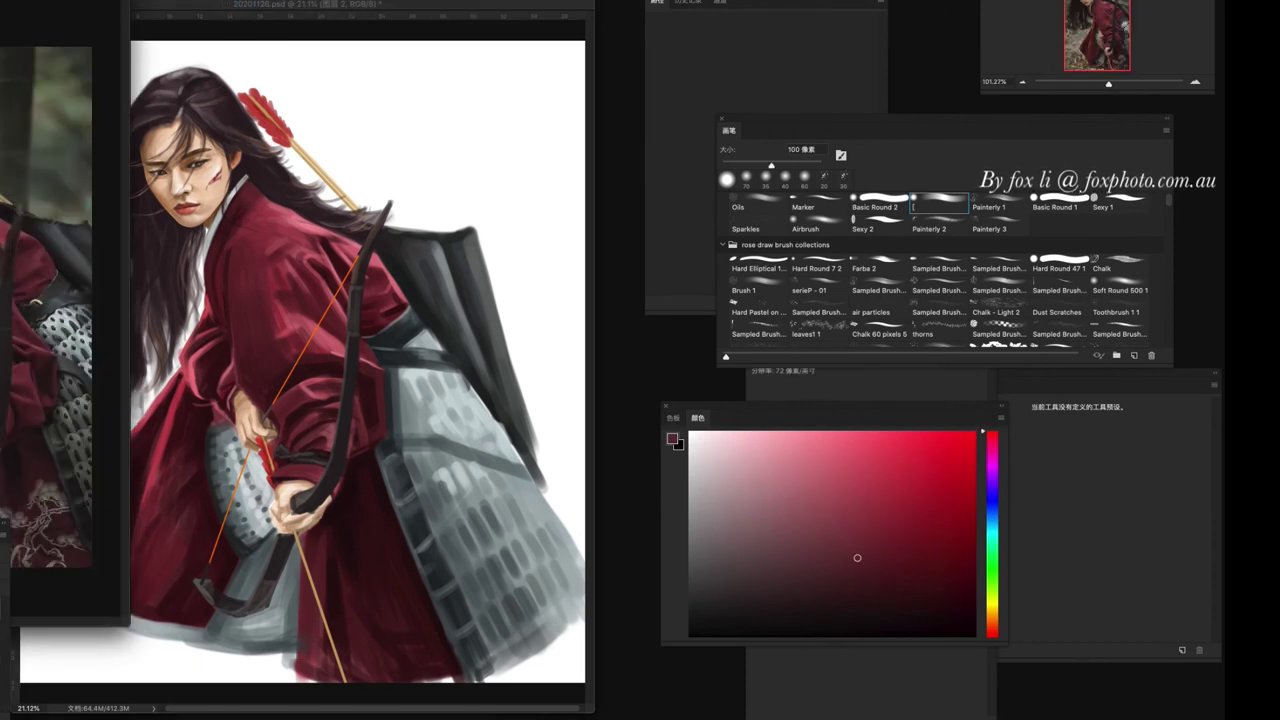
key(ctrl+Tab)
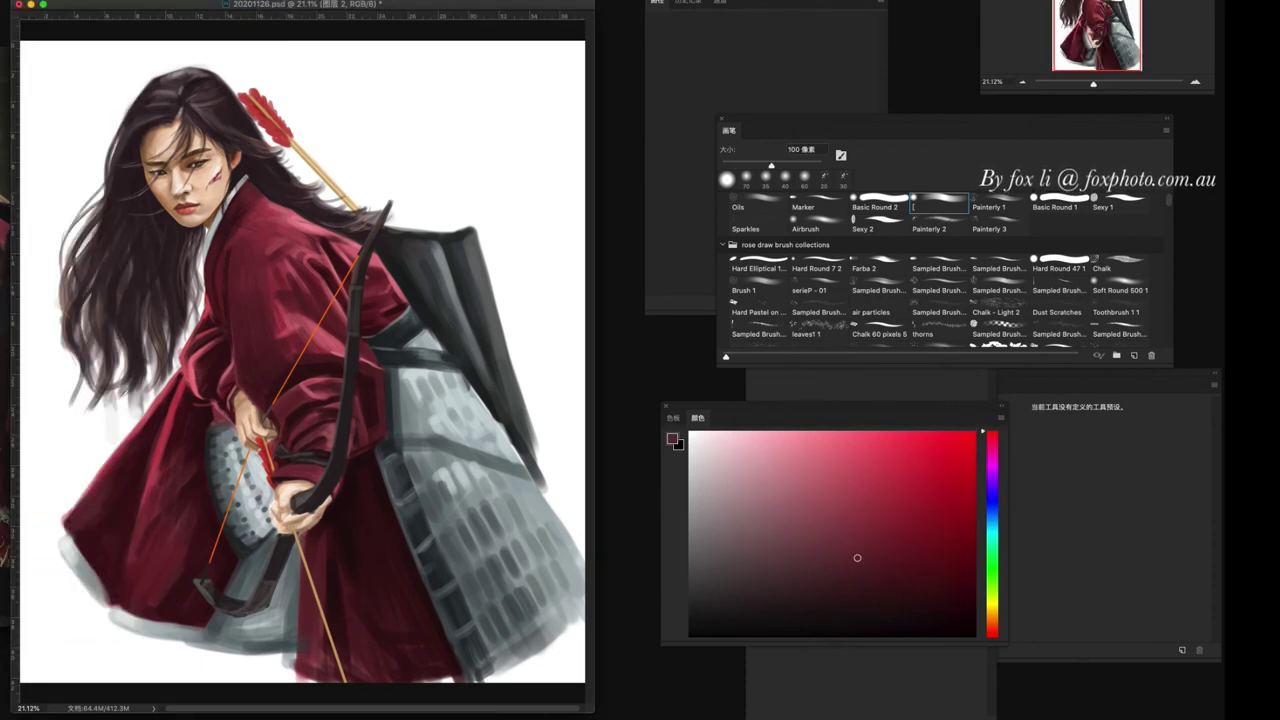
key(alt+bracketright)
key(alt+bracketright)
key(period)
key(period)
key(period)
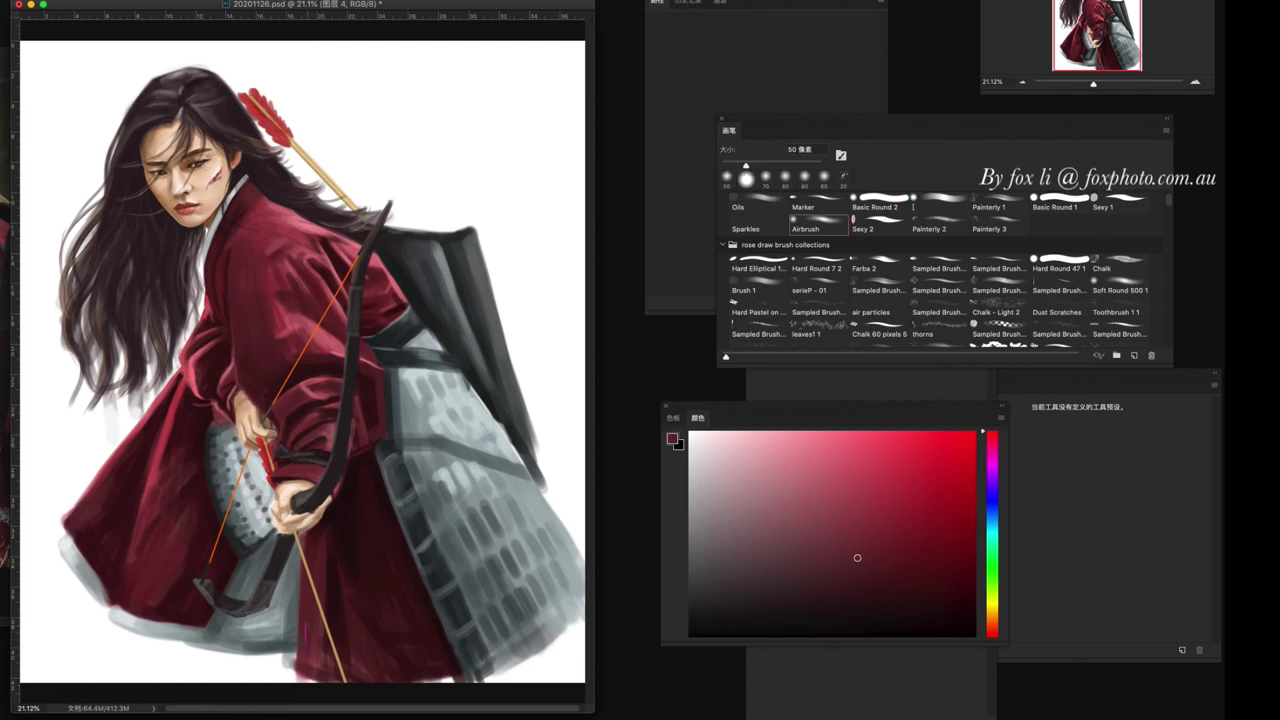
key(period)
key(comma)
key(comma)
key(comma)
alt+click(315, 630)
key(comma)
key(comma)
key(bracketleft)
key(bracketleft)
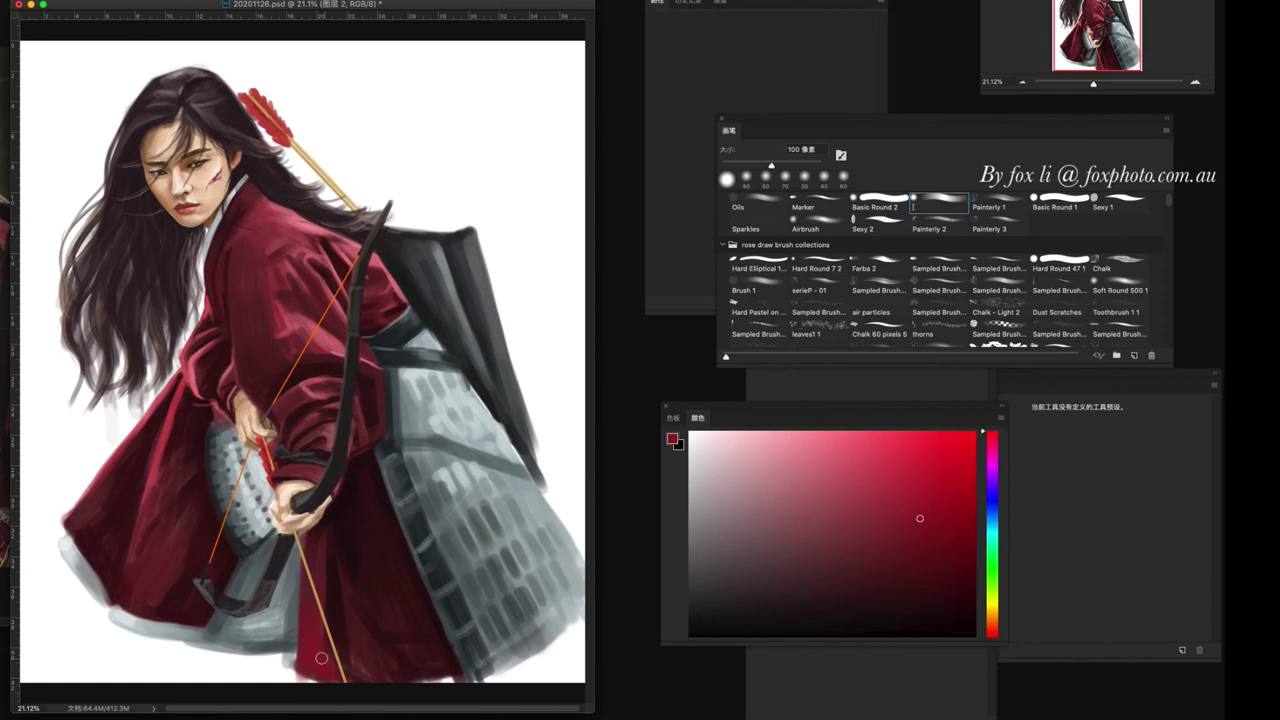
- Sample a deep crimson from the robe, set the brush to 125 px, and zoom out
alt+click(316, 588)
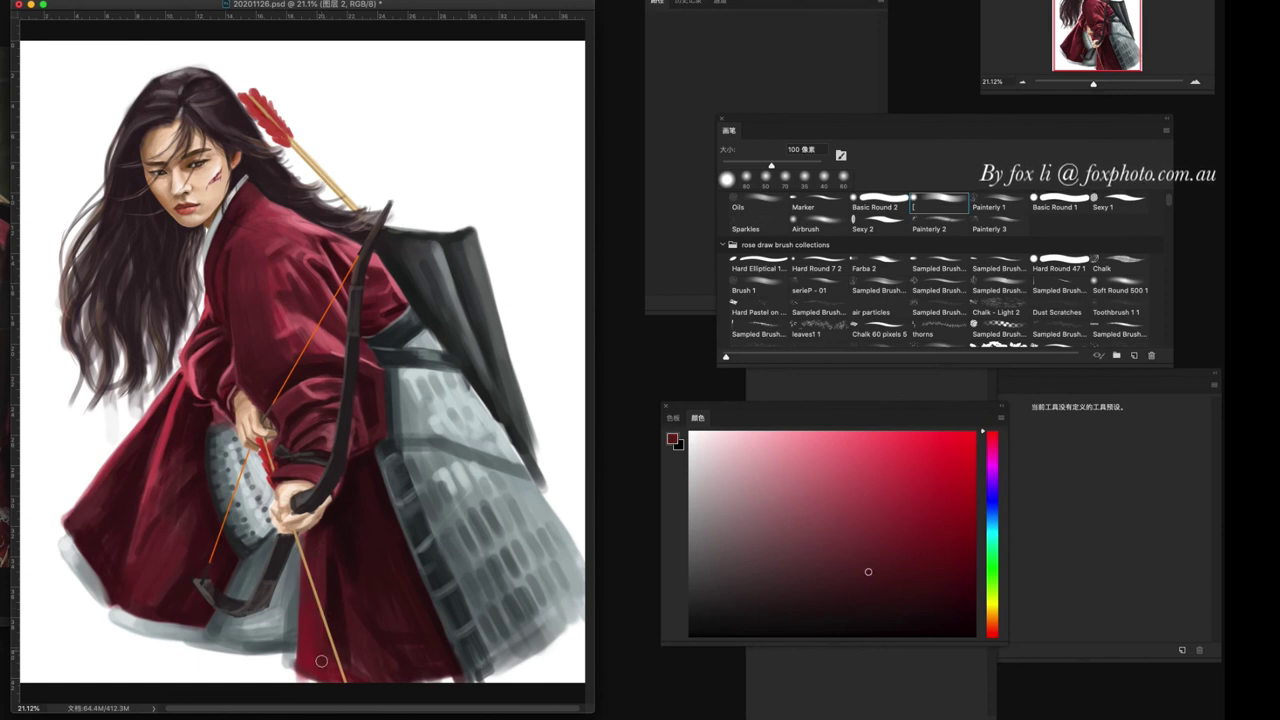
alt+click(345, 641)
alt+click(416, 524)
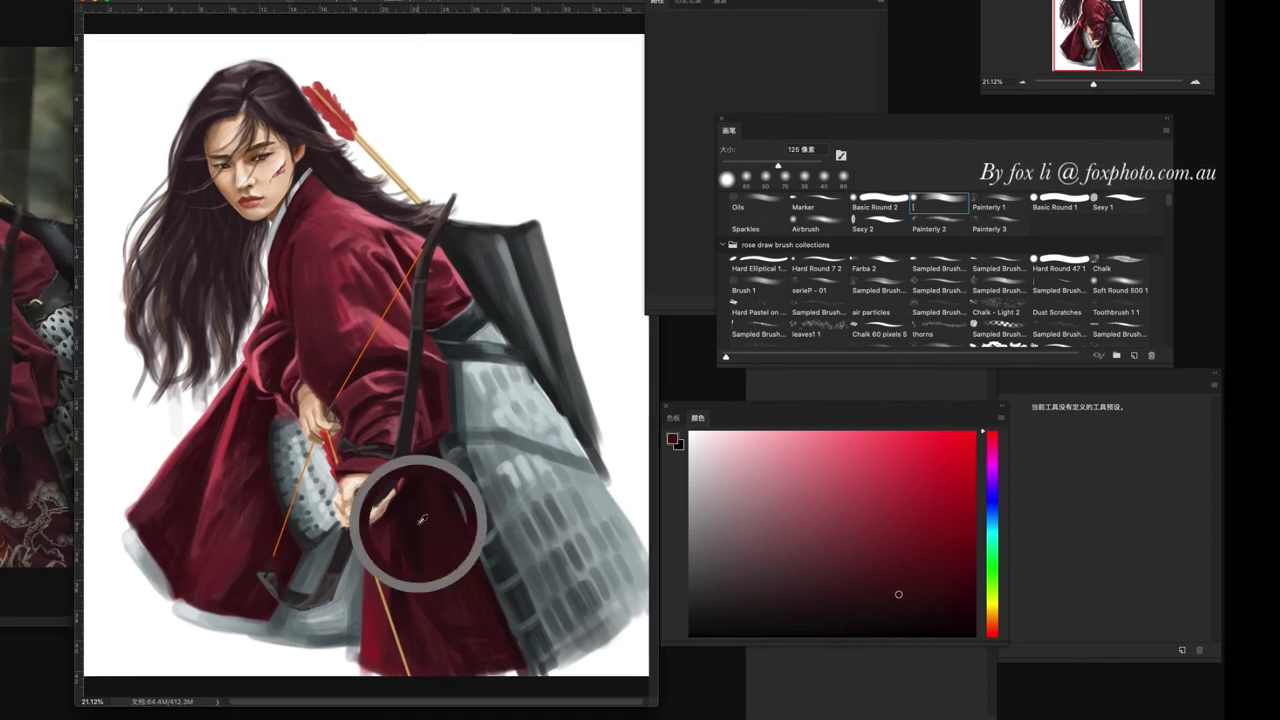
key(bracketright)
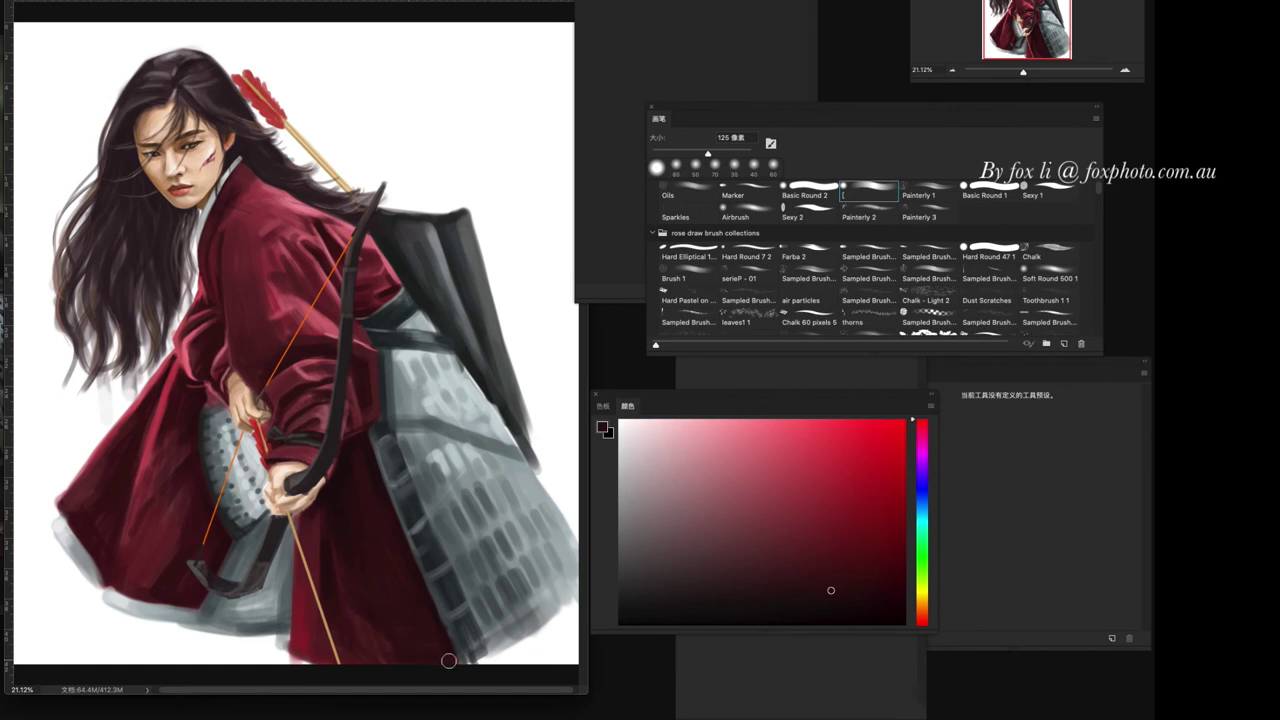
key(ctrl+minus)
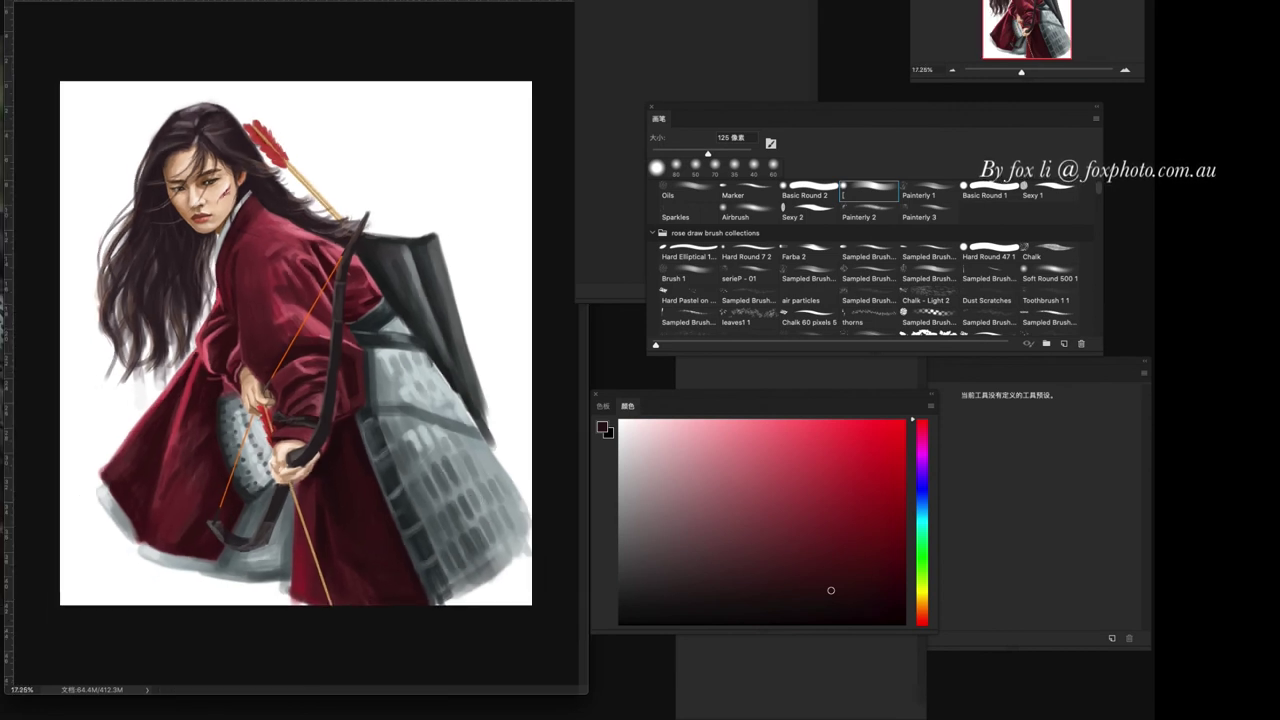
- Pick a muted yellow-grey and lay a first light stroke on the lower skirt, undoing a zigzag
alt+click(374, 541)
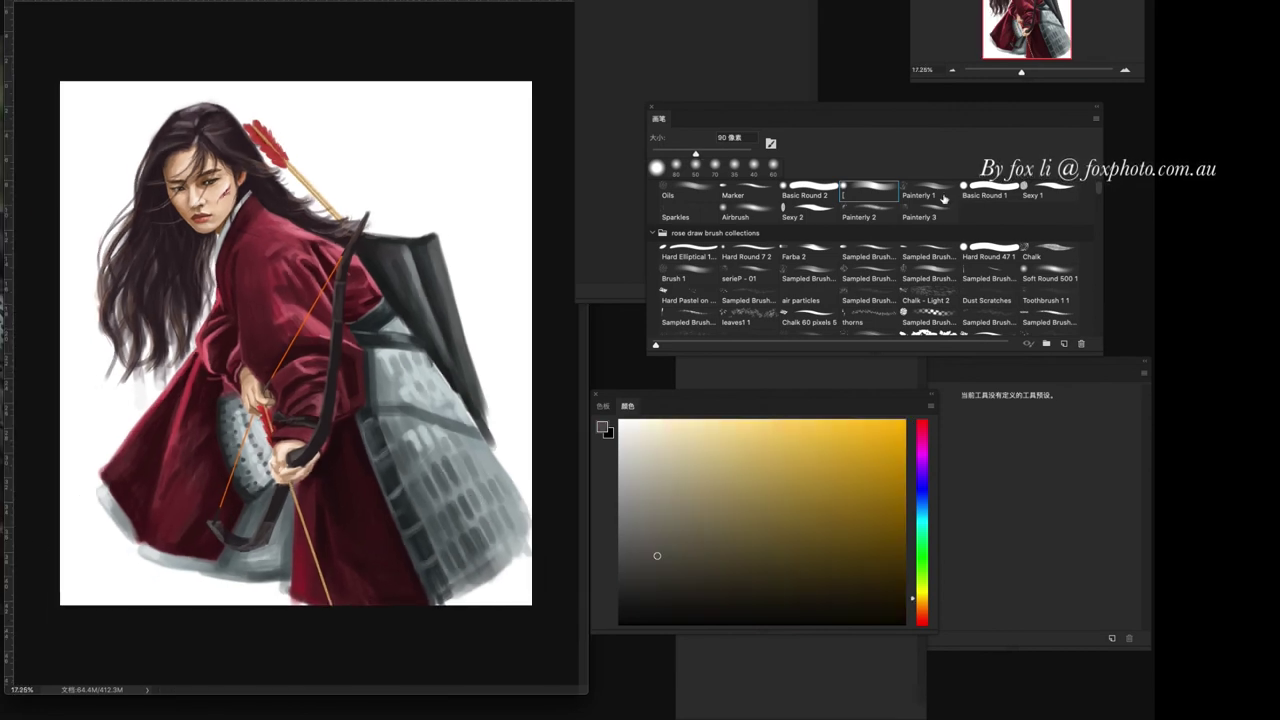
key(bracketright)
key(bracketright)
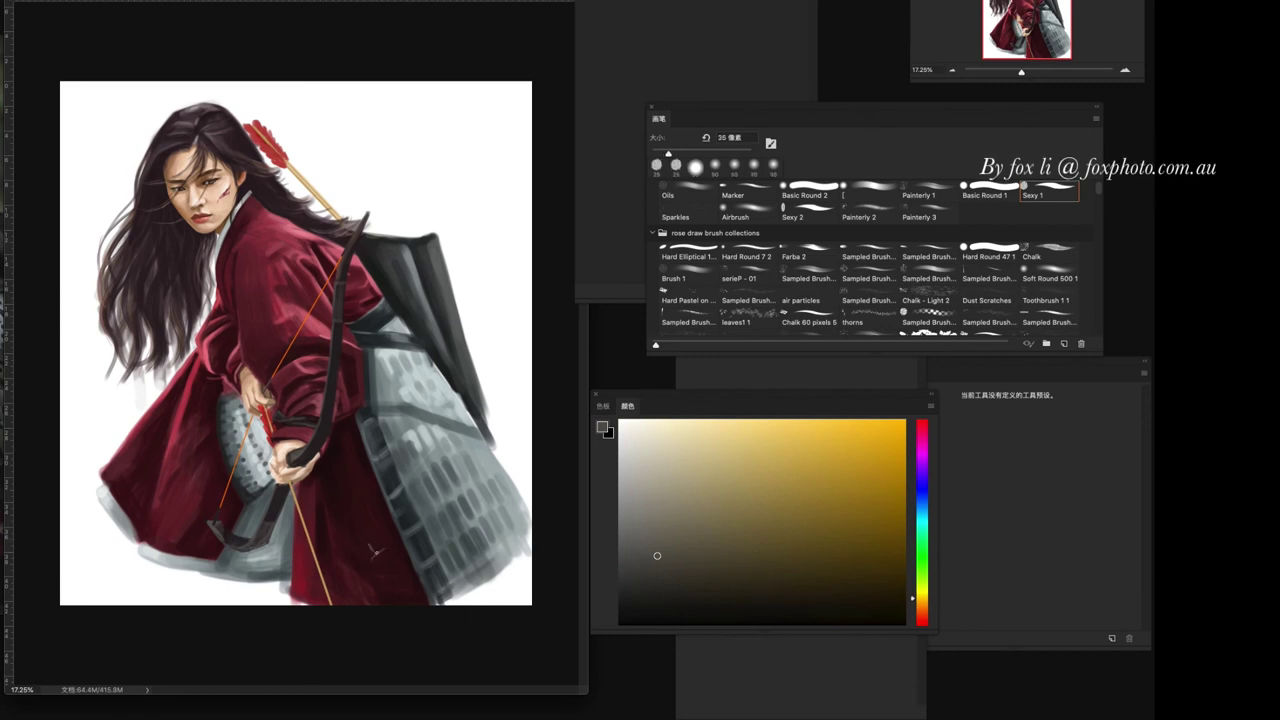
drag(368, 576, 390, 600)
key(ctrl+z)
key(ctrl+z)
key(comma)
key(bracketright)
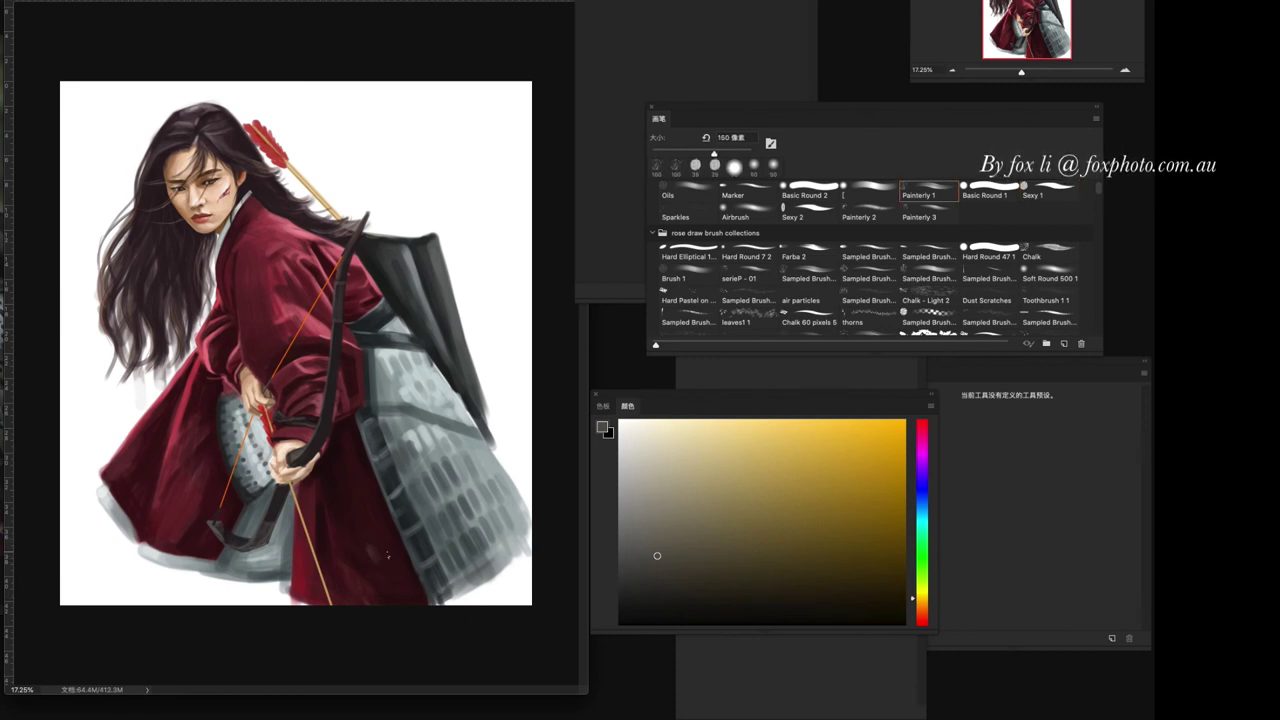
mouse_move(370, 530)
mouse_down()
mouse_move(388, 552)
mouse_move(378, 540)
mouse_move(326, 562)
mouse_move(418, 590)
mouse_up()
- In a lighter colour, add small light strokes to the skirt pattern at 70, 30 and 25 px
alt+click(409, 548)
key(bracketleft)
key(bracketleft)
key(bracketleft)
drag(376, 540, 414, 588)
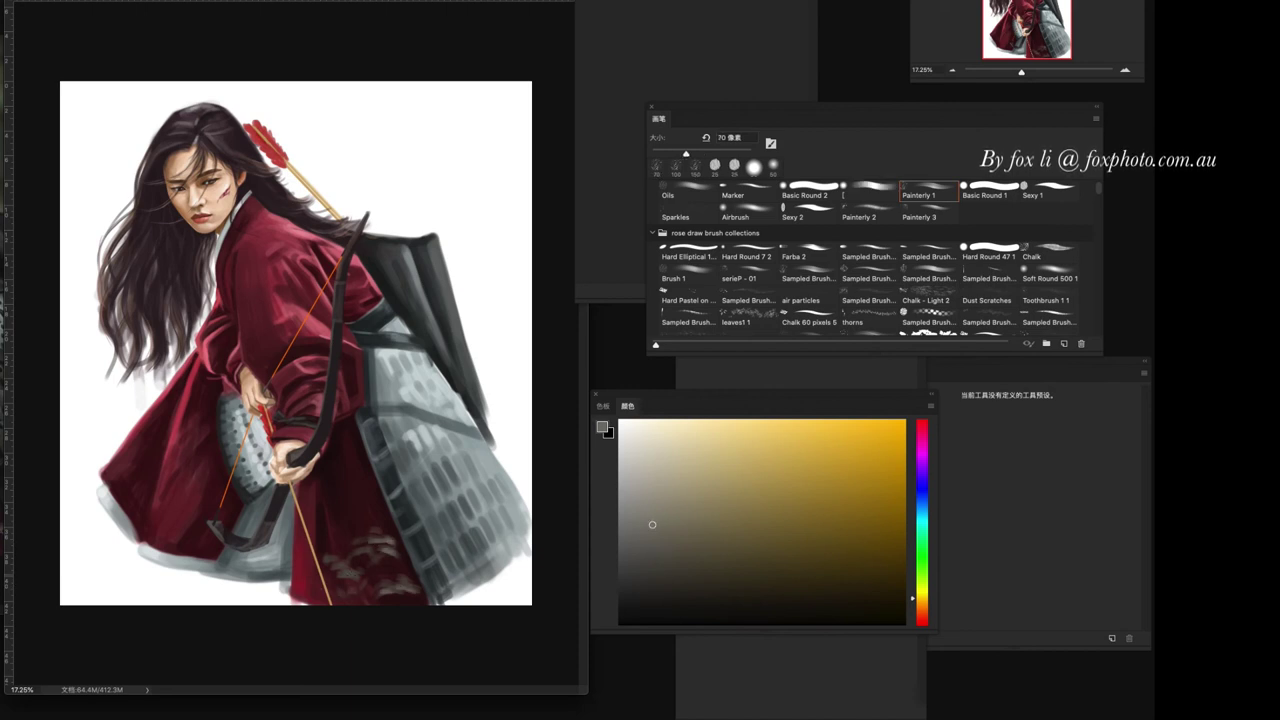
mouse_move(338, 574)
mouse_down()
mouse_move(348, 558)
mouse_move(338, 572)
mouse_move(388, 564)
mouse_move(356, 590)
mouse_up()
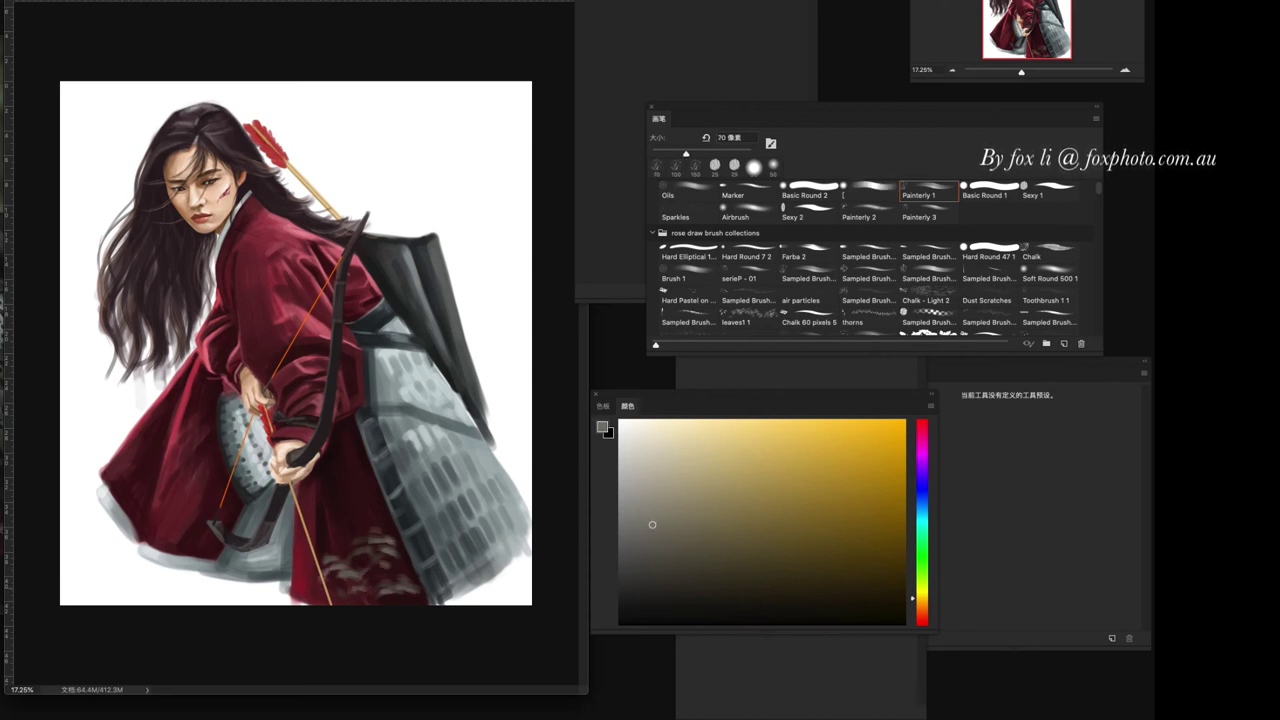
click(870, 192)
mouse_move(368, 562)
mouse_down()
mouse_move(388, 552)
mouse_move(400, 598)
mouse_move(418, 604)
mouse_up()
key(bracketleft)
mouse_move(330, 574)
mouse_down()
mouse_move(370, 586)
mouse_move(338, 598)
mouse_move(366, 602)
mouse_move(402, 550)
mouse_move(400, 538)
mouse_move(364, 540)
mouse_up()
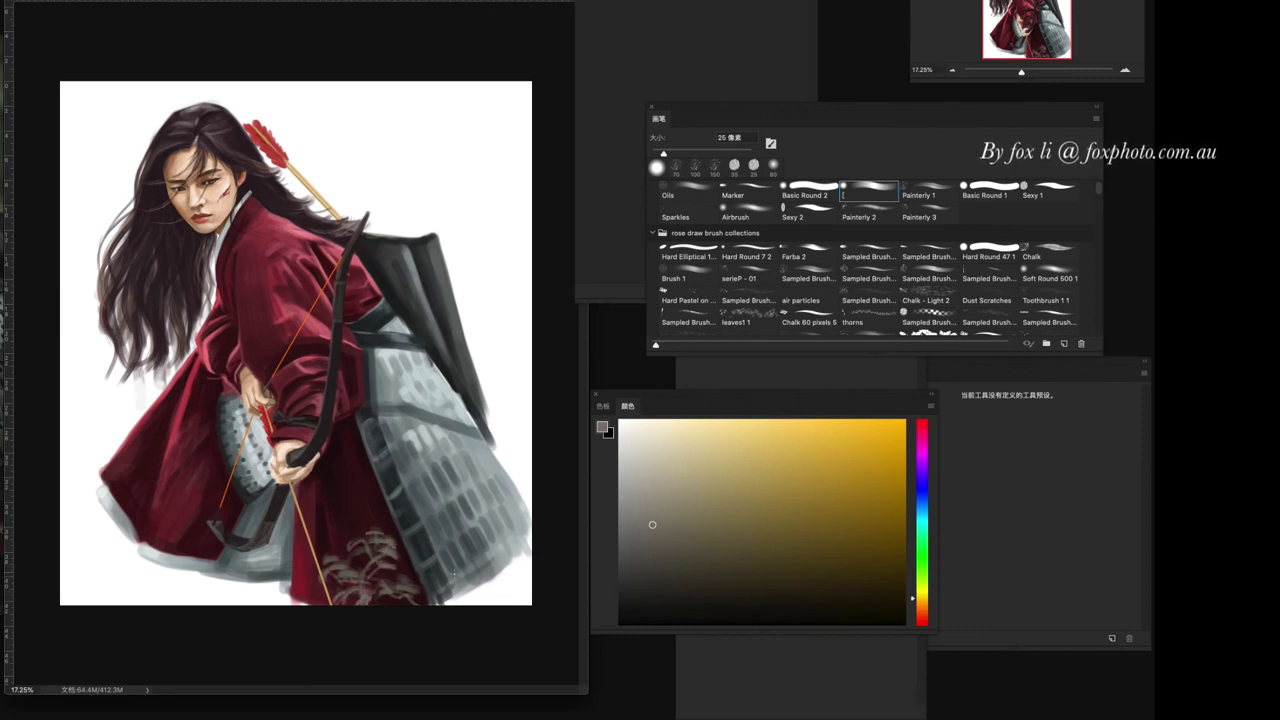
- Build up the plant pattern on the skirt with the Painterly 2 brush at 150 px
click(868, 210)
drag(663, 153, 713, 153)
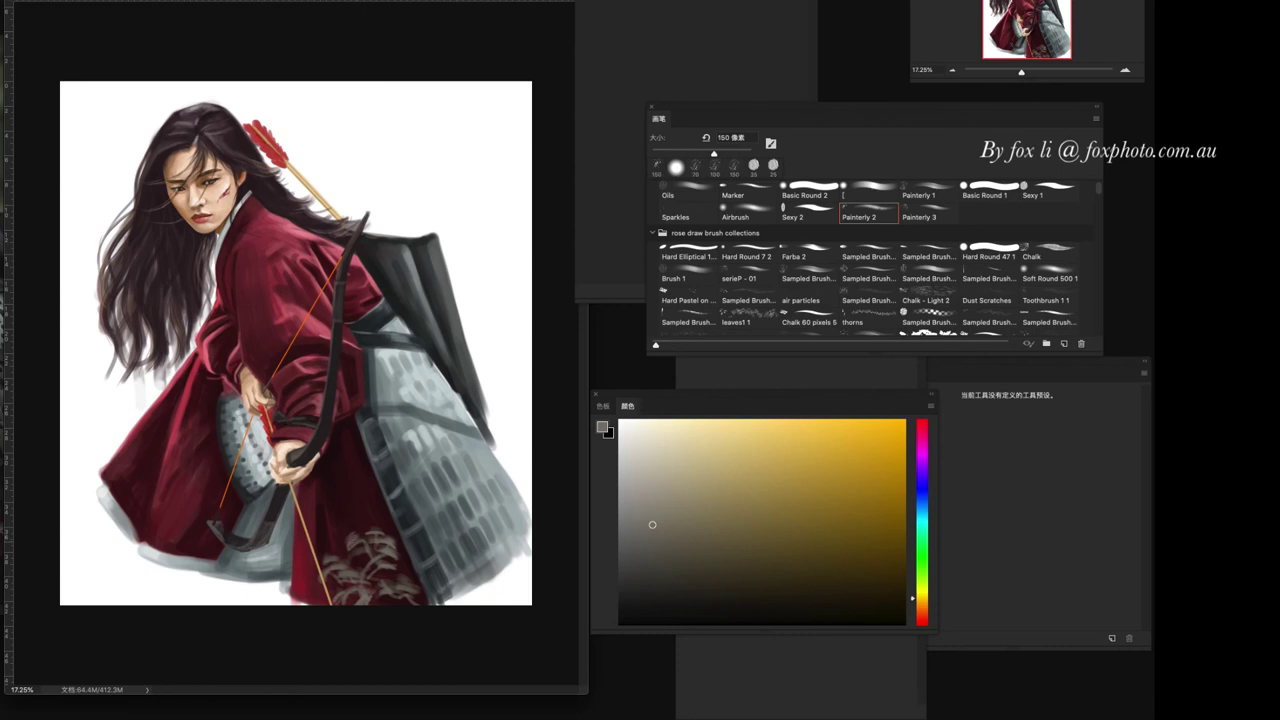
drag(380, 542, 398, 530)
mouse_move(334, 566)
mouse_down()
mouse_move(354, 554)
mouse_move(424, 588)
mouse_up()
scroll(360, 538, up, 4)
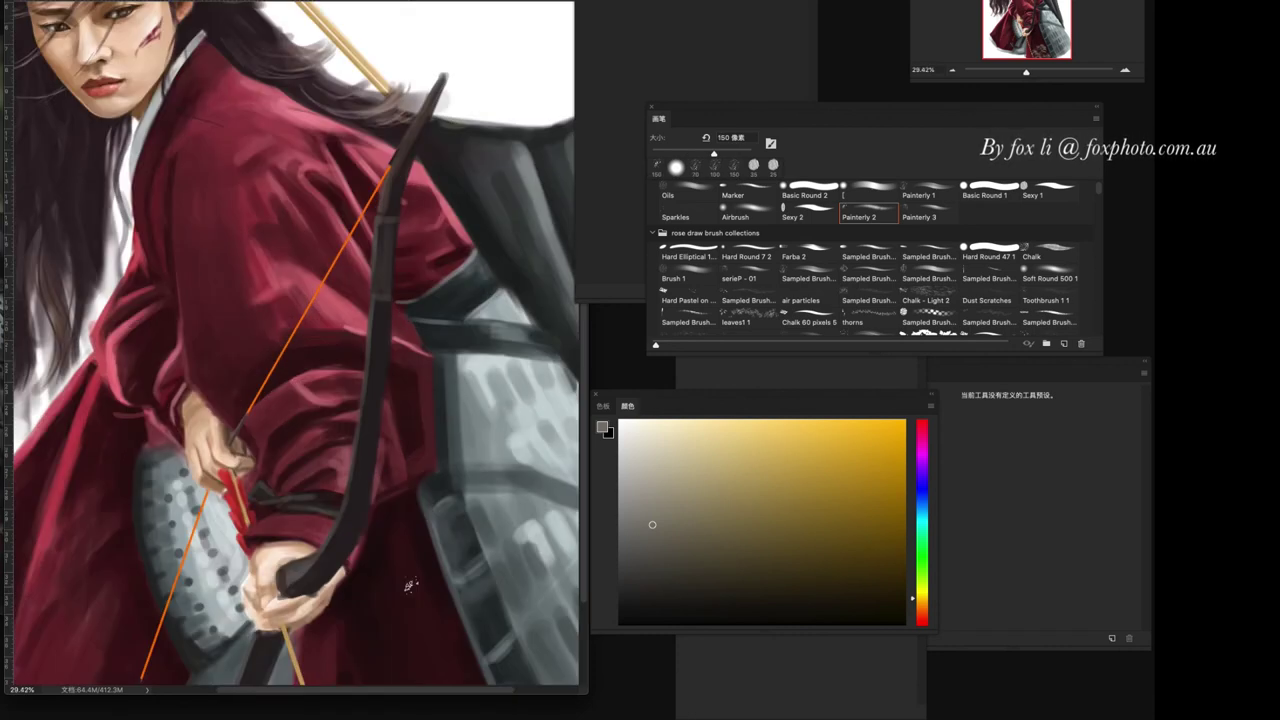
- Paint thin downward and sideways branches into the tree embroidery with a fine marker brush
click(760, 196)
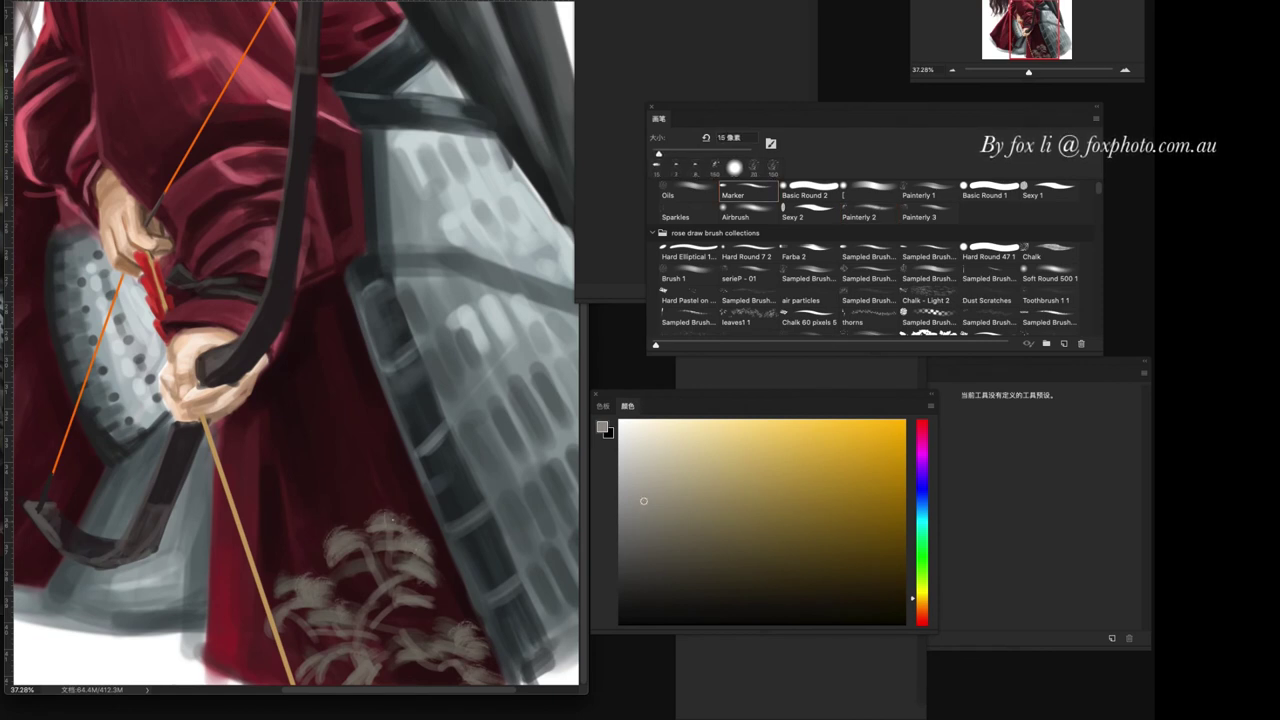
drag(390, 553, 358, 628)
mouse_move(396, 590)
mouse_down()
mouse_move(368, 634)
mouse_move(410, 618)
mouse_move(440, 627)
mouse_move(400, 656)
mouse_move(456, 670)
mouse_up()
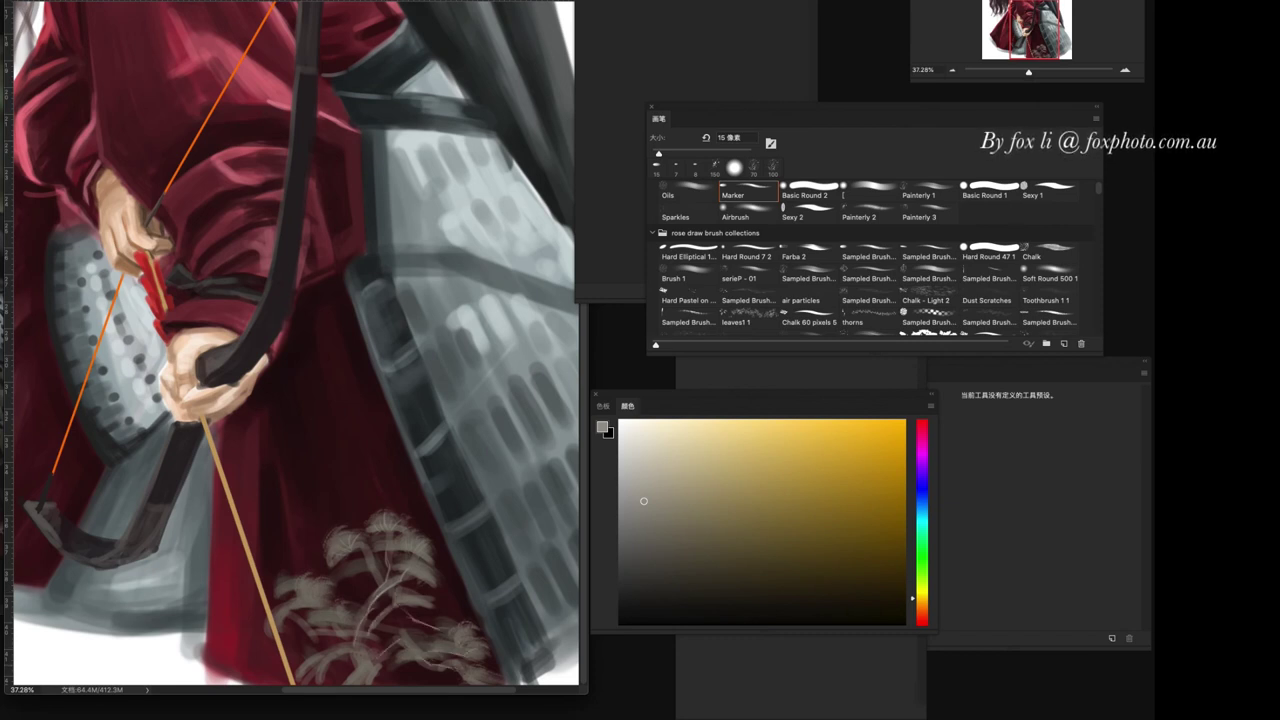
mouse_move(290, 612)
mouse_down()
mouse_move(346, 604)
mouse_move(320, 672)
mouse_move(366, 618)
mouse_move(335, 647)
mouse_up()
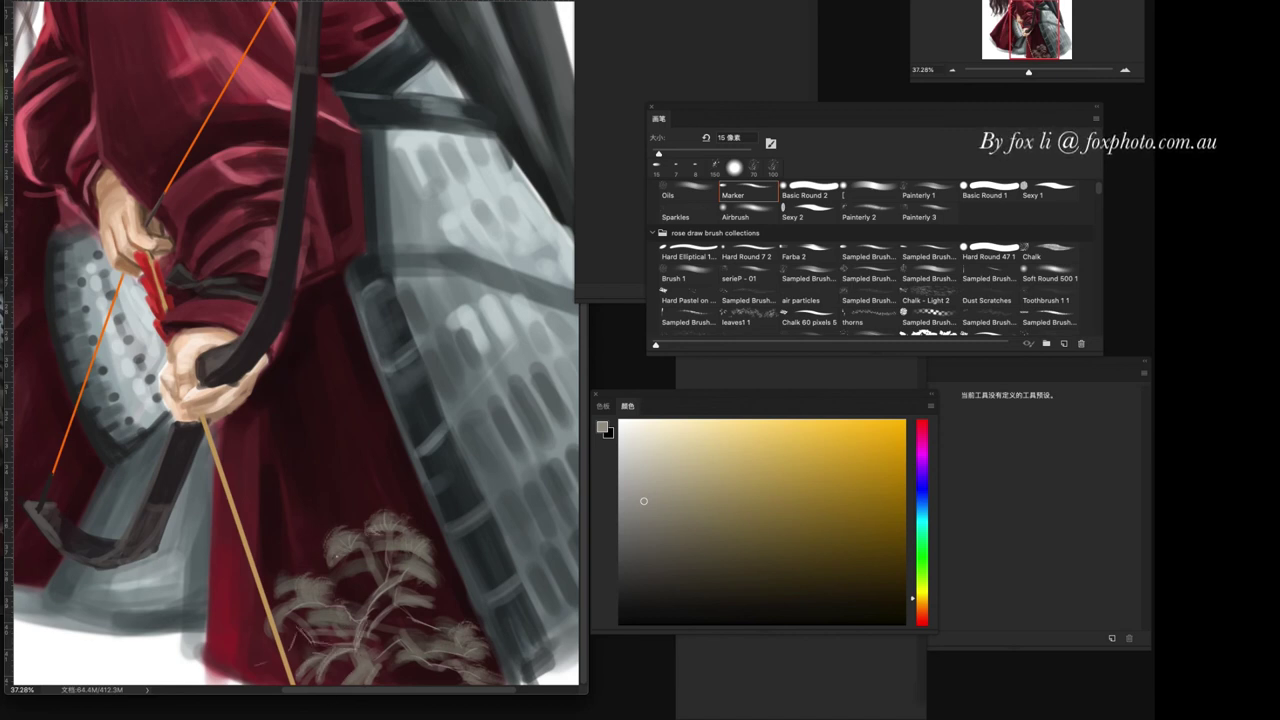
drag(380, 562, 368, 614)
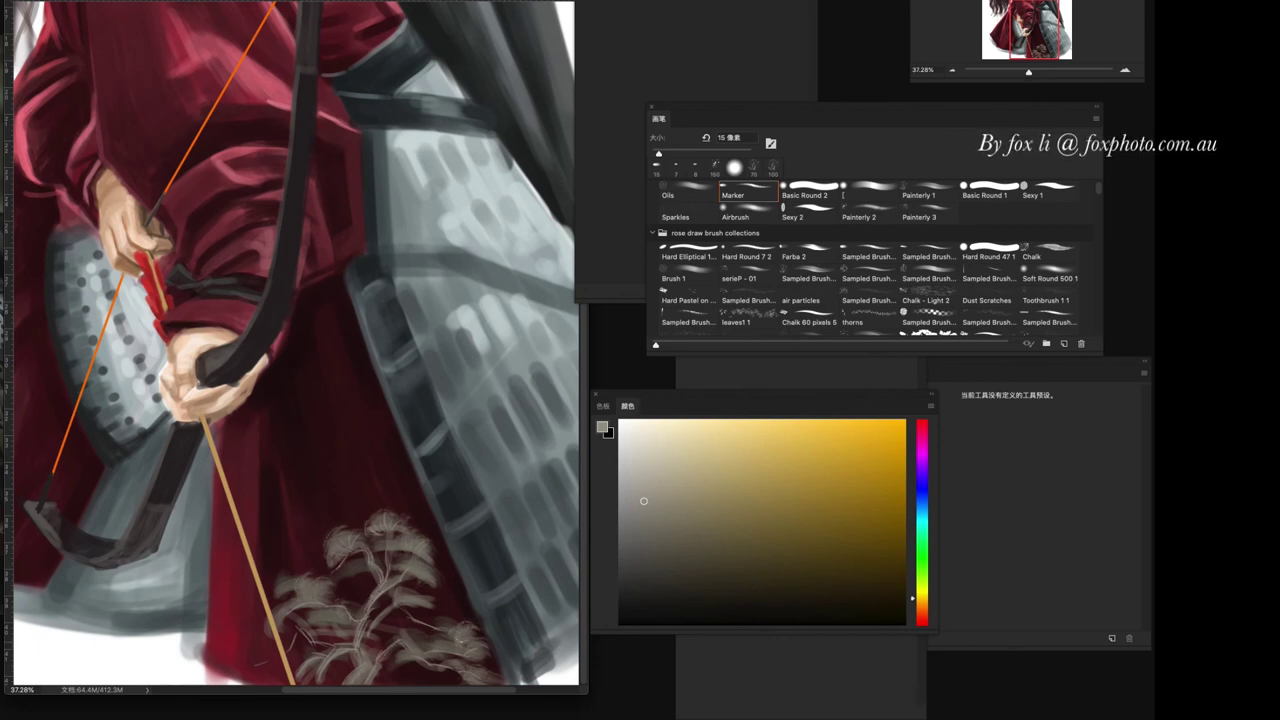
scroll(501, 470, down, 5)
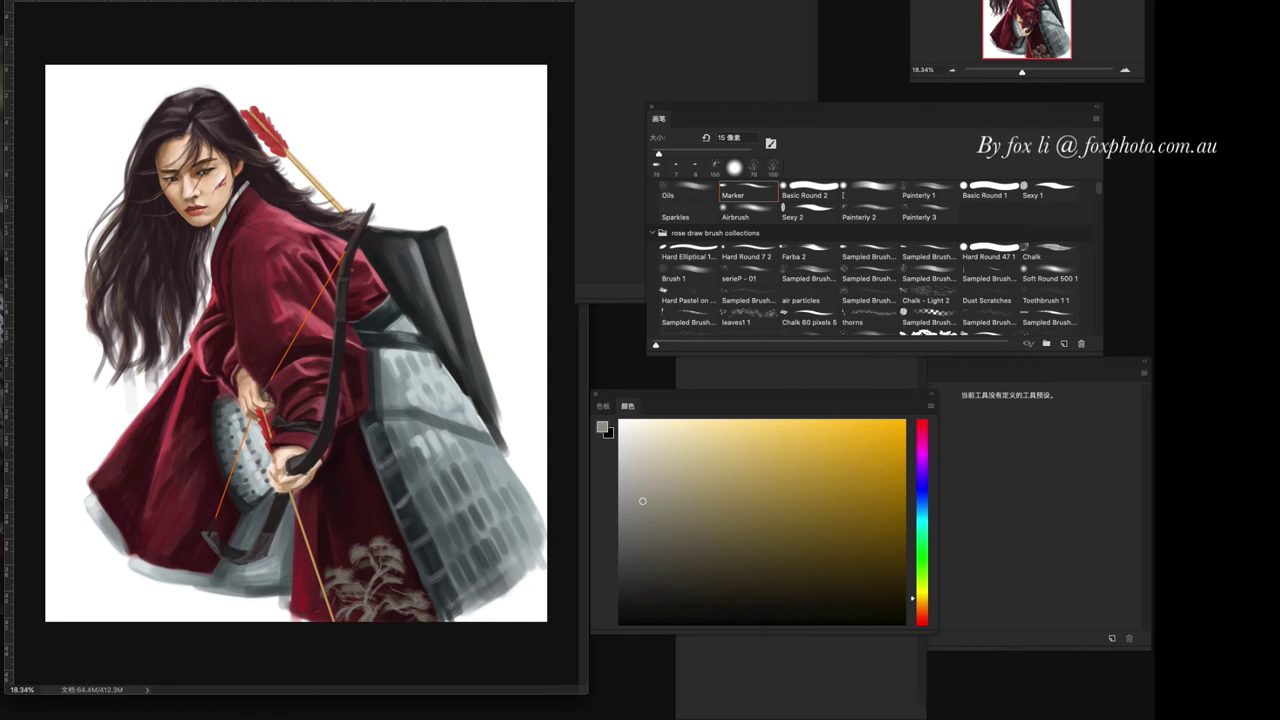
scroll(452, 404, up, 1)
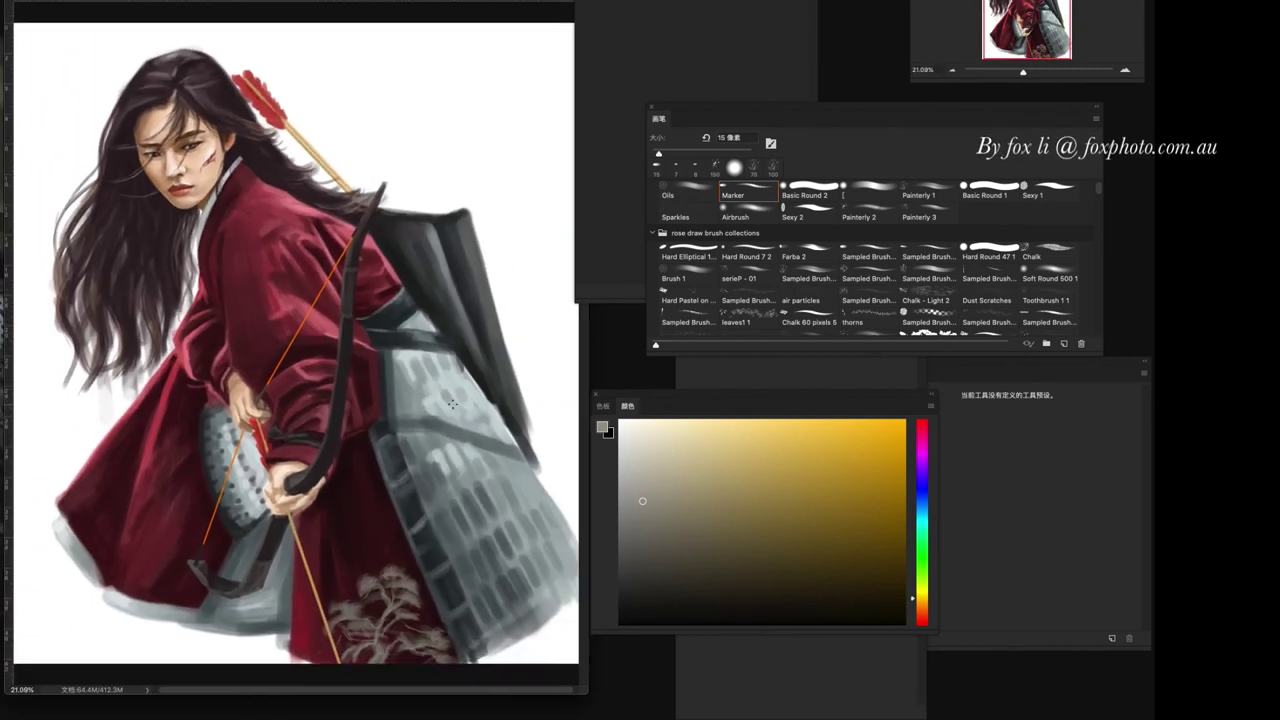
scroll(452, 404, down, 1)
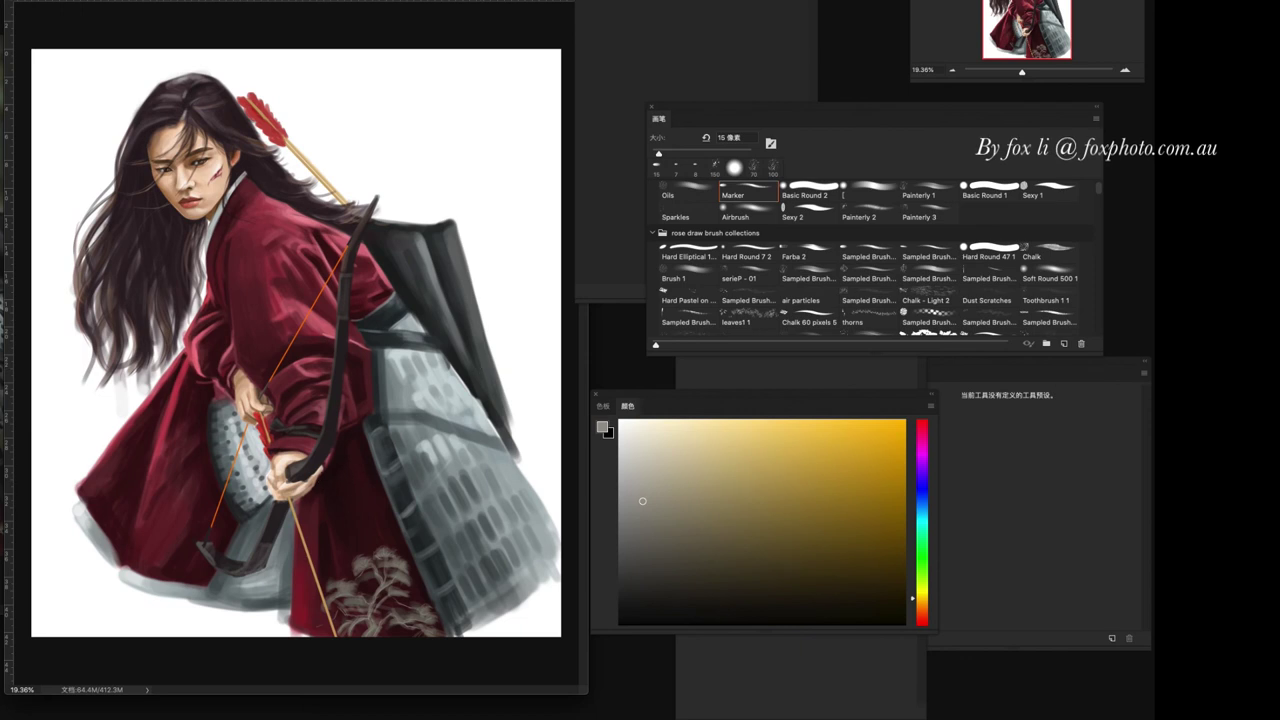
key(bracketright)
alt+click(240, 462)
key(bracketright)
key(bracketright)
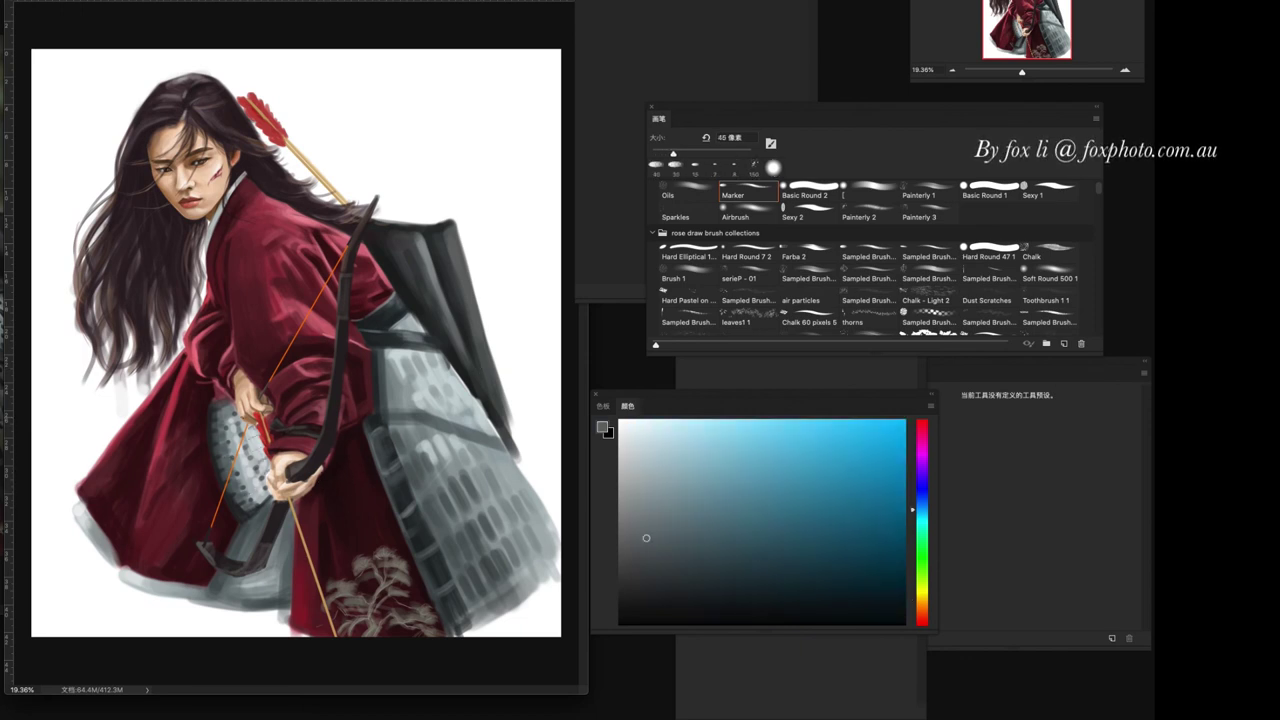
key(bracketright)
key(bracketright)
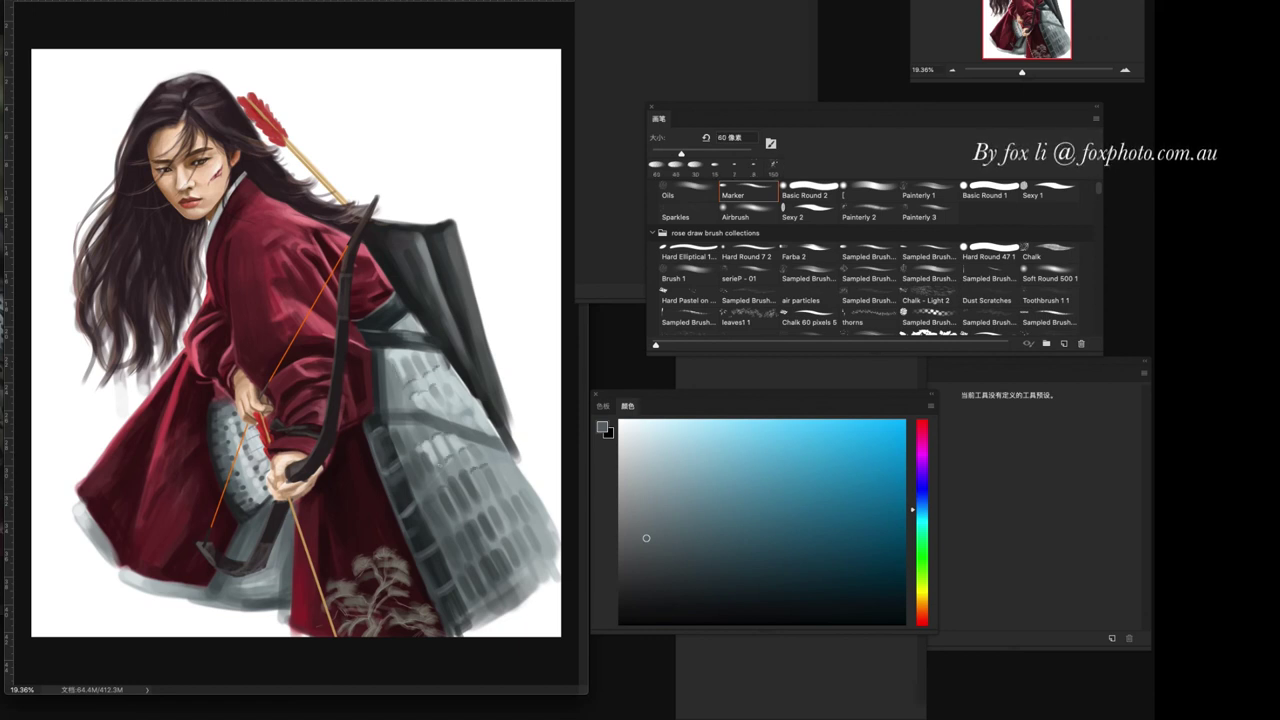
click(642, 572)
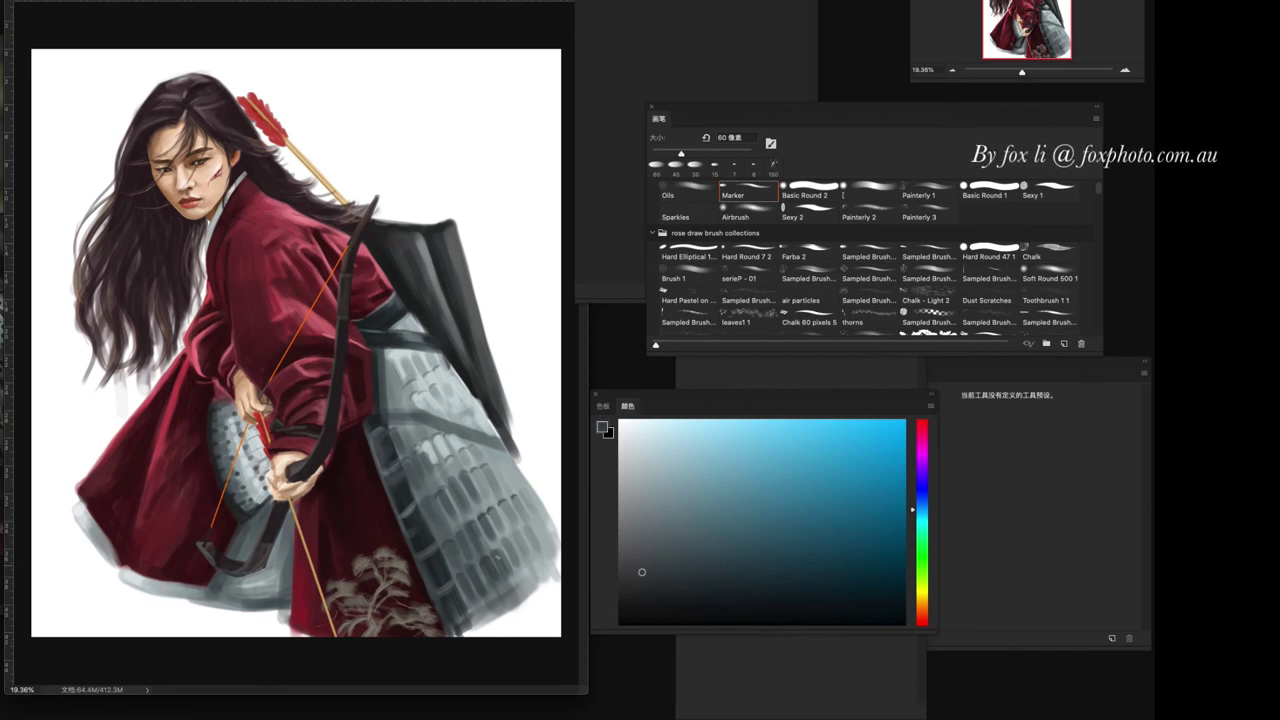
drag(449, 557, 452, 572)
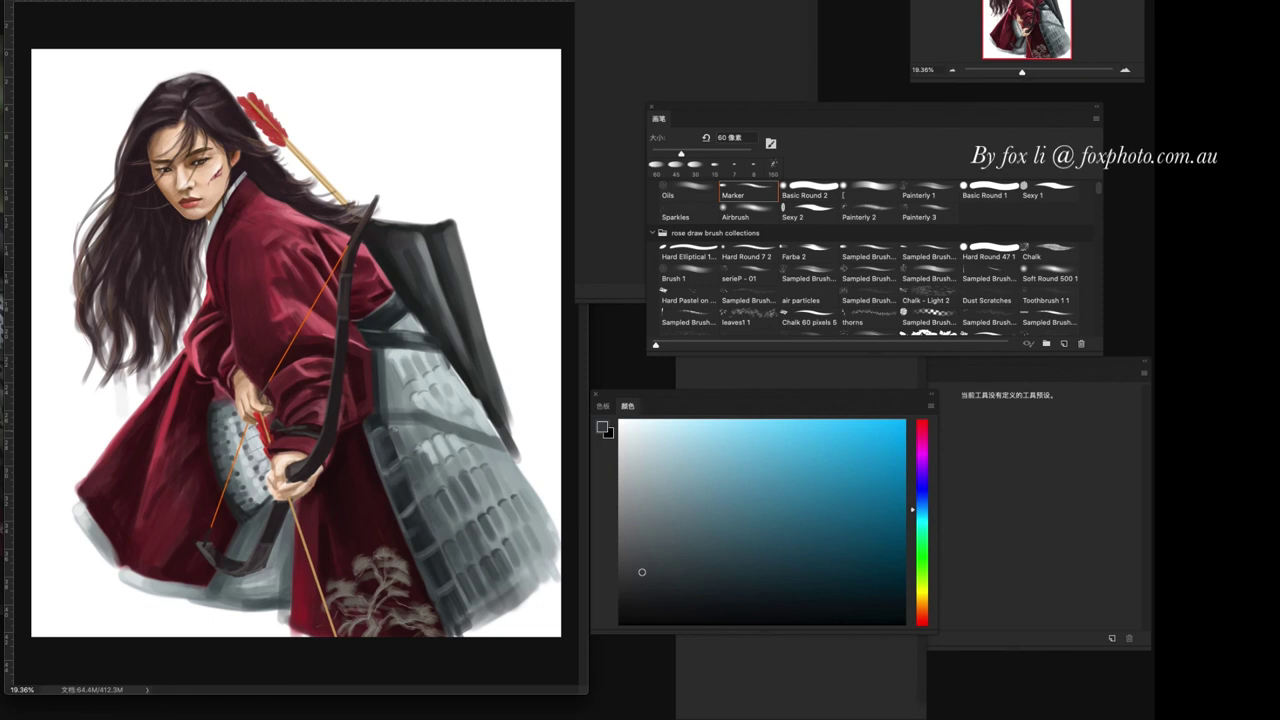
click(866, 190)
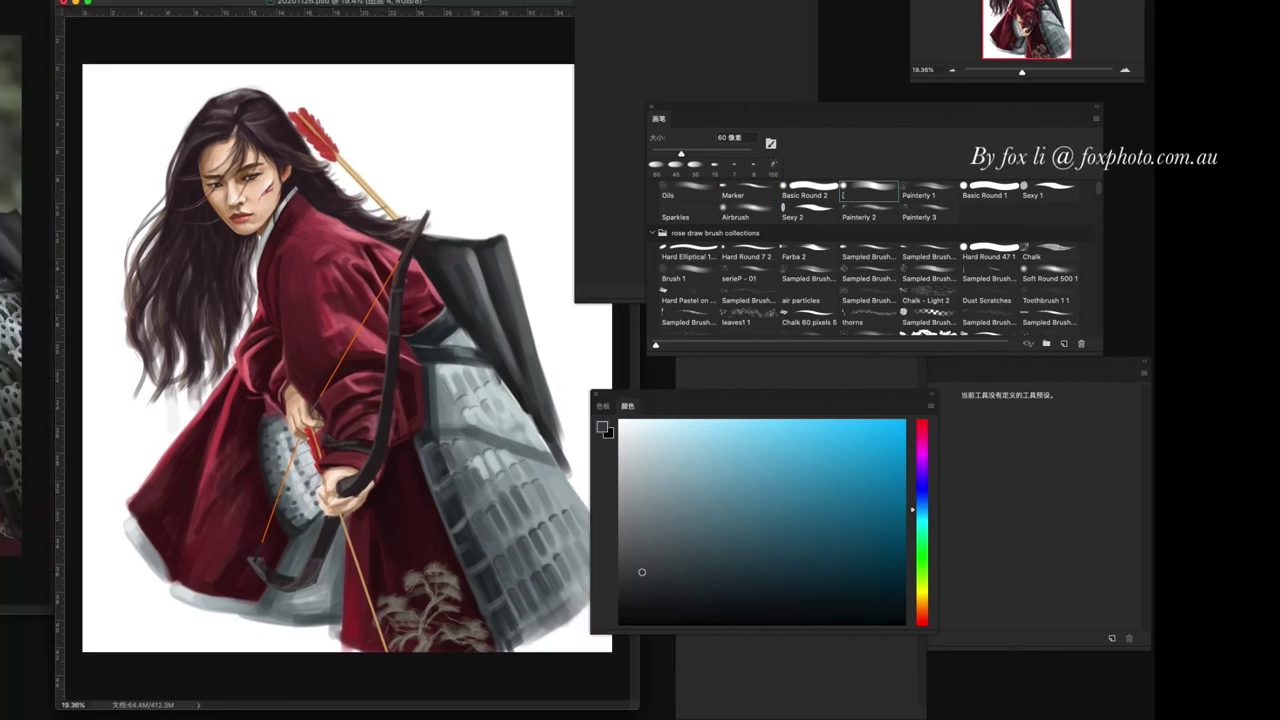
alt+click(470, 438)
key(bracketright)
key(bracketright)
key(bracketright)
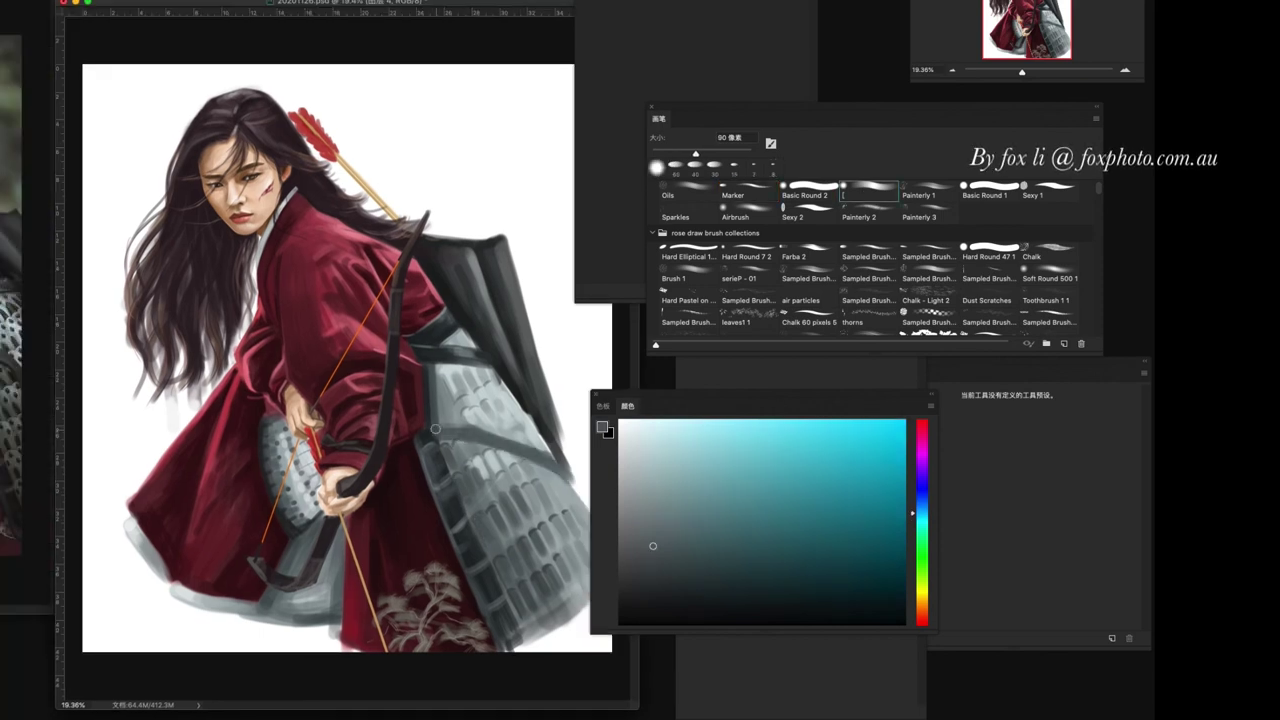
key(bracketleft)
key(bracketleft)
key(bracketleft)
alt+click(423, 440)
drag(423, 440, 580, 486)
key(bracketleft)
alt+click(440, 352)
key(bracketright)
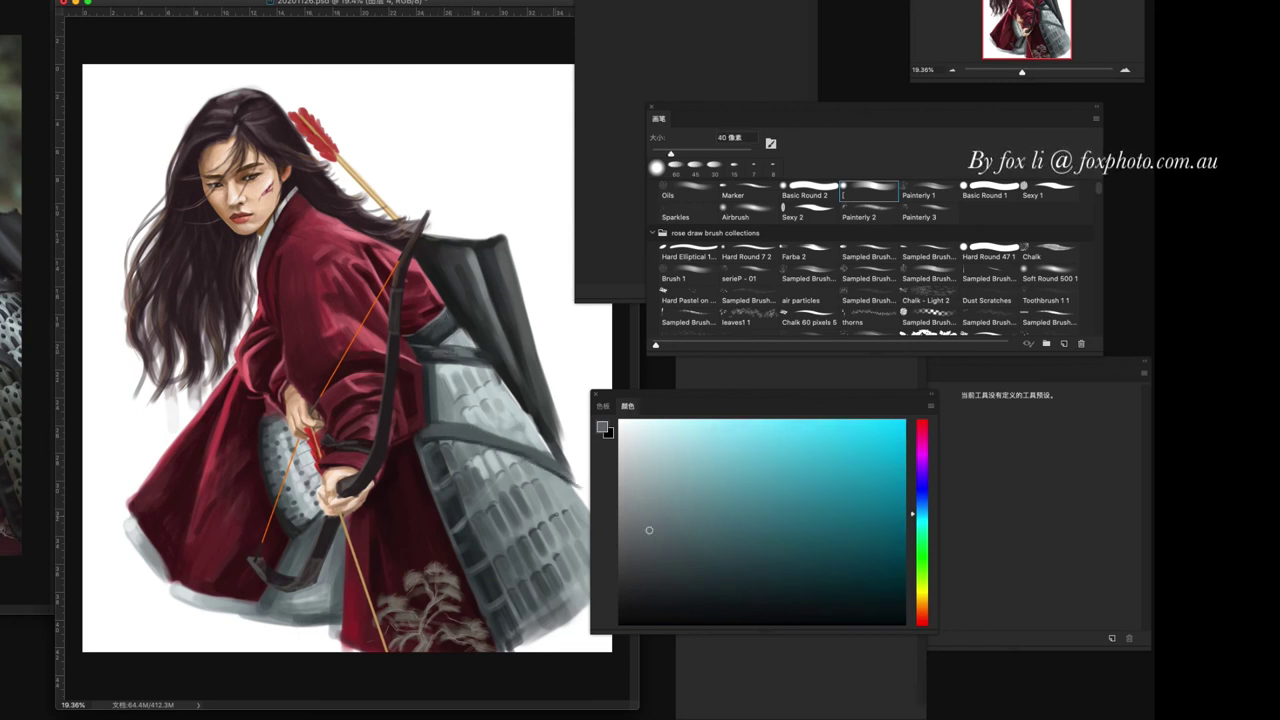
alt+click(443, 458)
drag(476, 428, 556, 466)
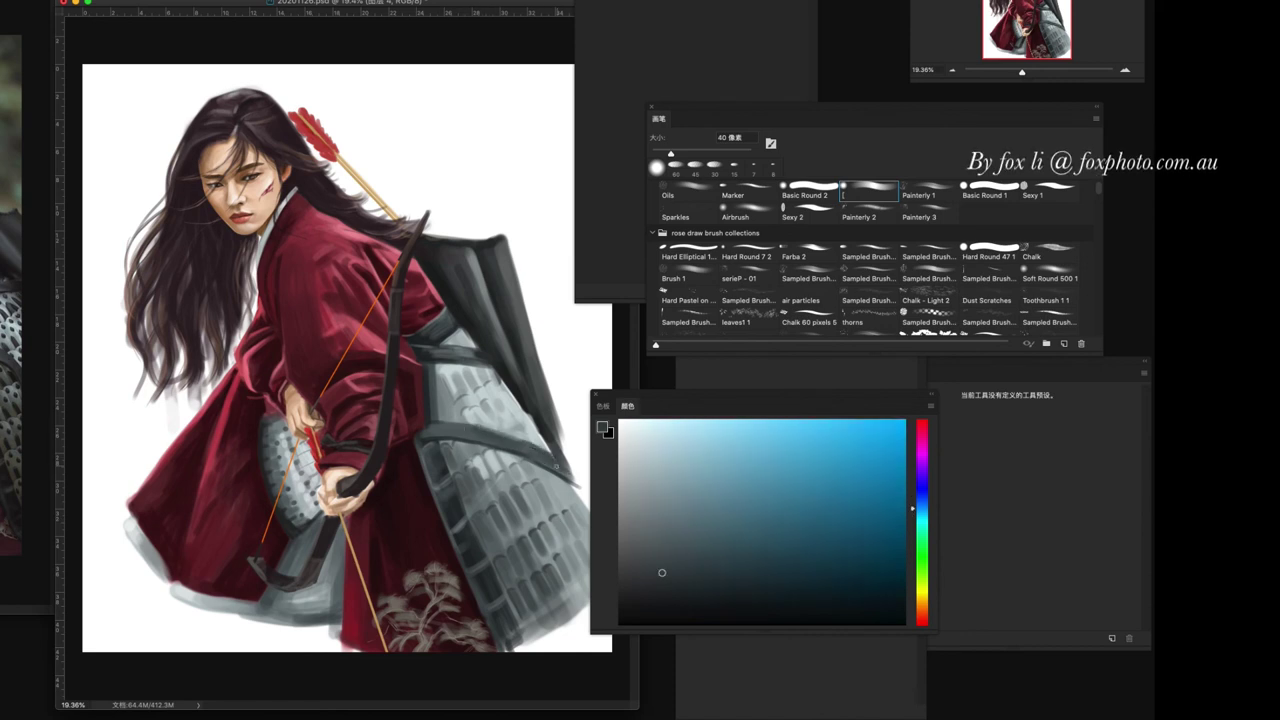
alt+click(432, 428)
alt+click(424, 446)
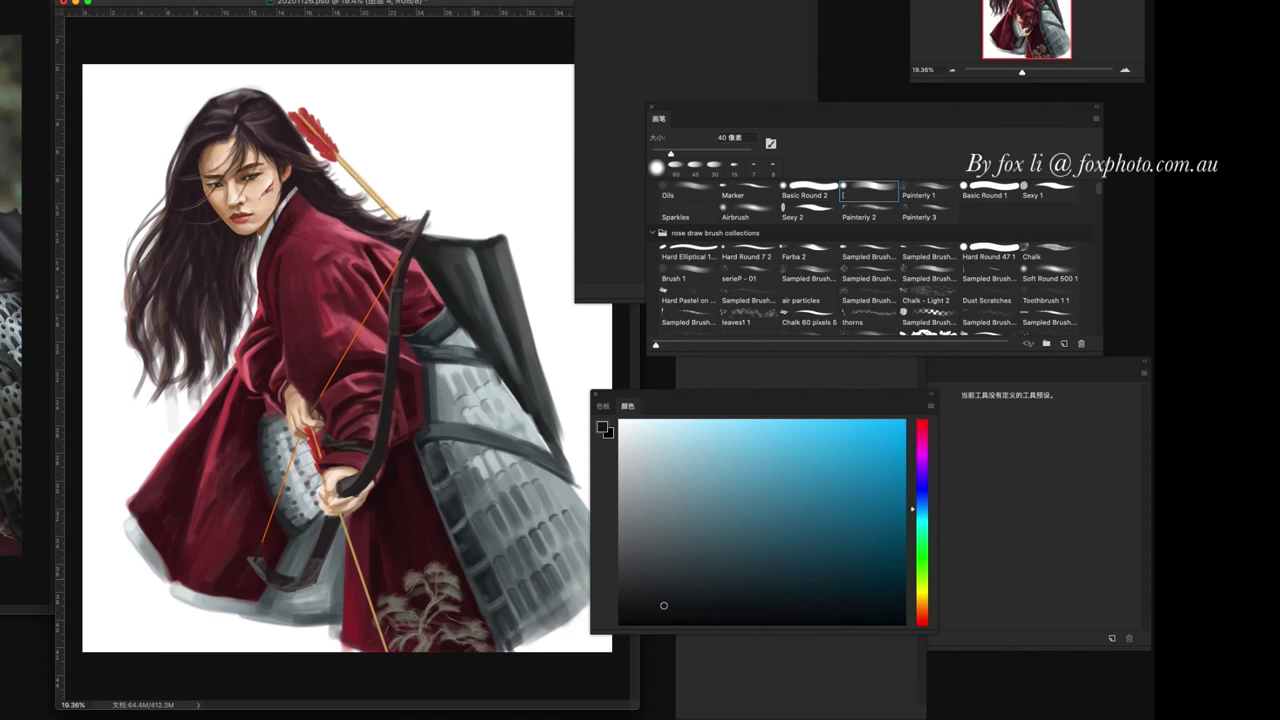
scroll(556, 460, down, 3)
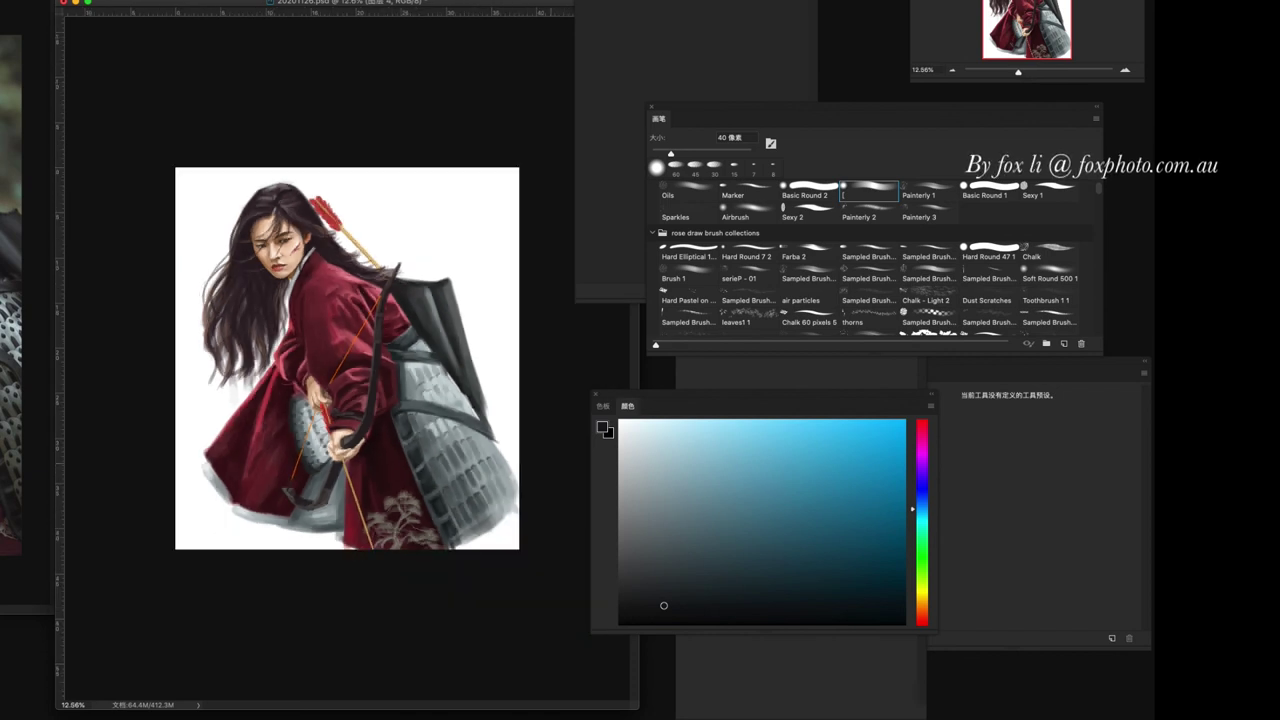
scroll(345, 357, up, 1)
scroll(345, 357, up, 2)
scroll(345, 357, down, 1)
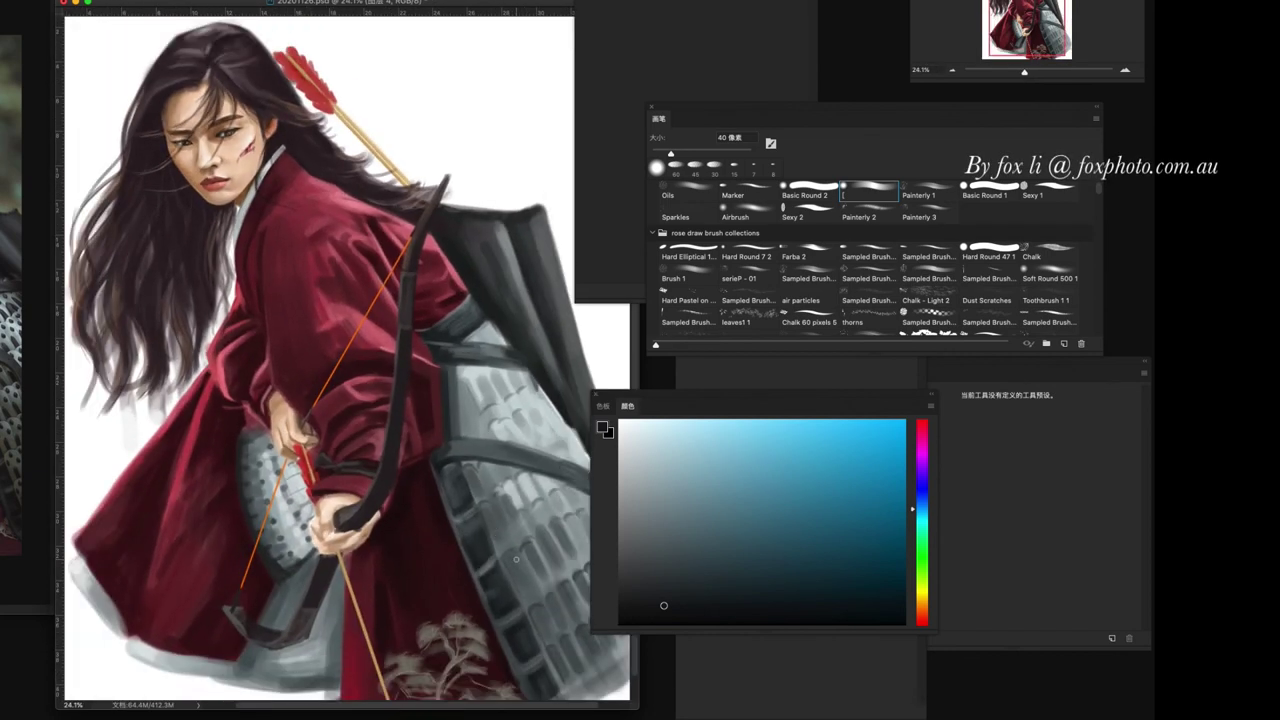
scroll(345, 357, down, 1)
scroll(327, 340, up, 2)
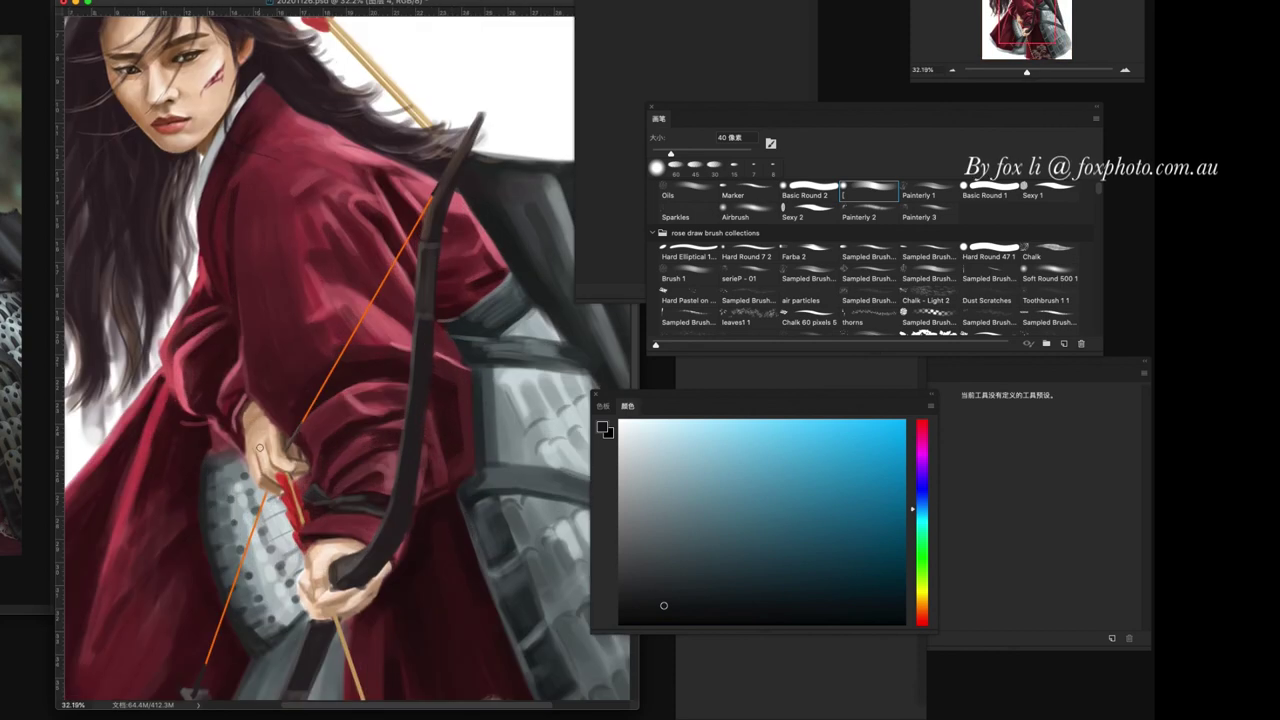
- Brighten the upper hand with sampled skin tone and darken the lower hand's fingers
alt+click(258, 448)
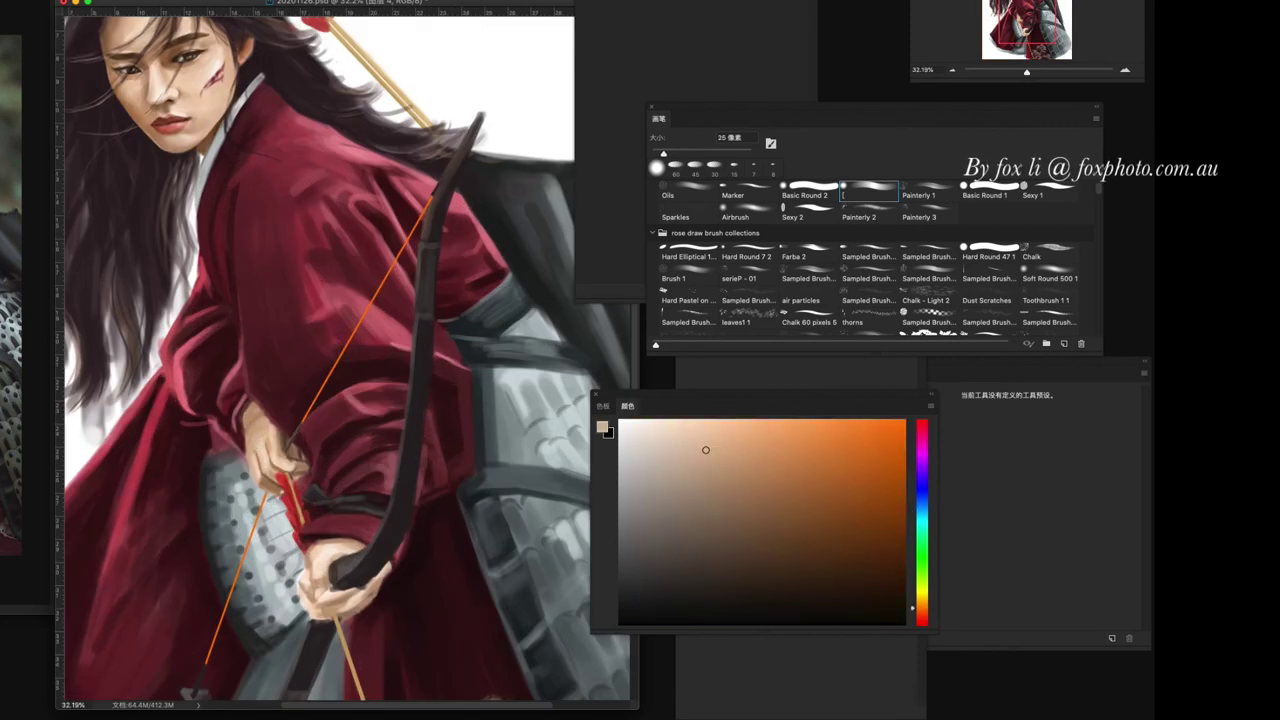
ctrl+click(257, 448)
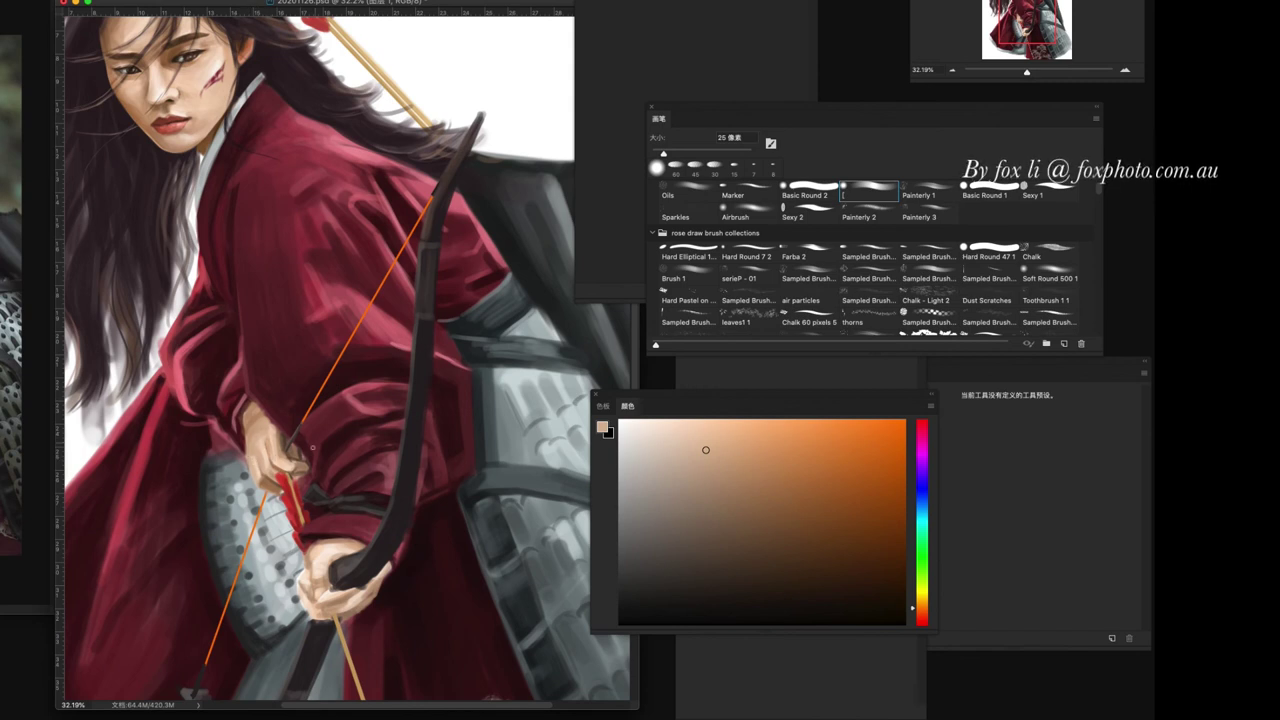
mouse_move(280, 450)
mouse_down()
mouse_move(282, 434)
mouse_move(297, 474)
mouse_up()
alt+click(288, 443)
key(bracketleft)
alt+click(313, 553)
scroll(410, 618, down, 2)
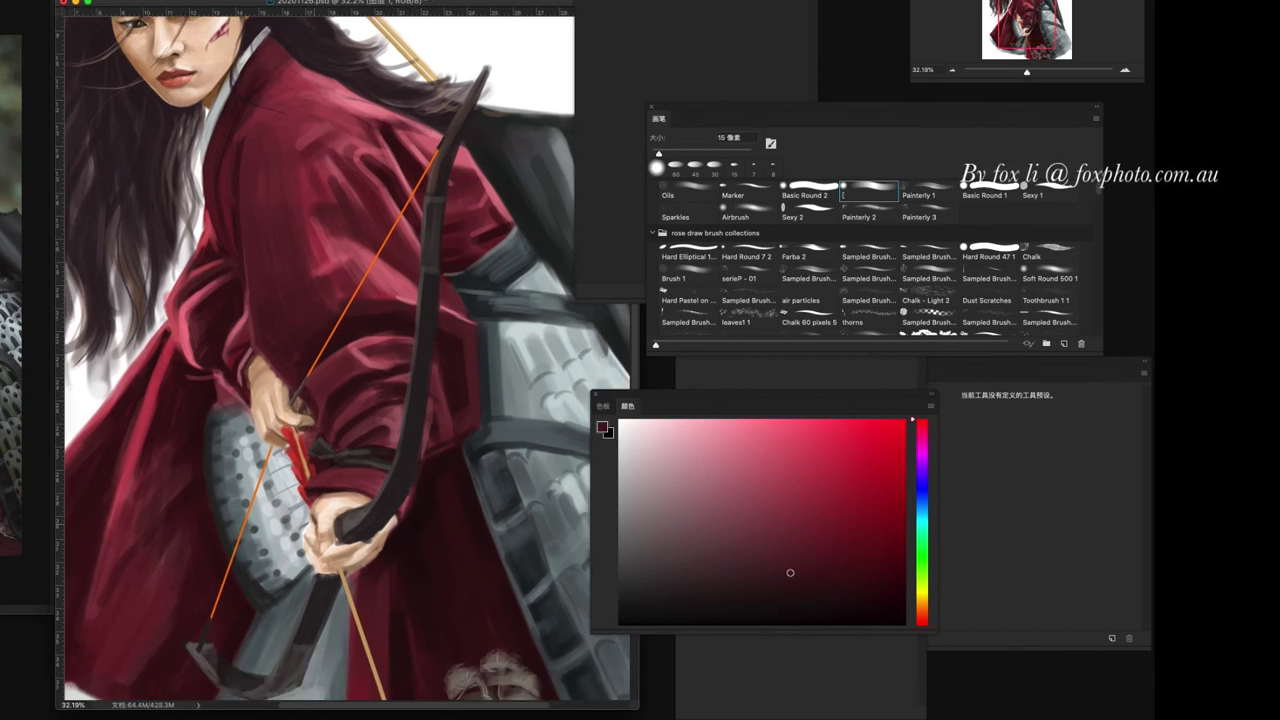
drag(320, 550, 362, 550)
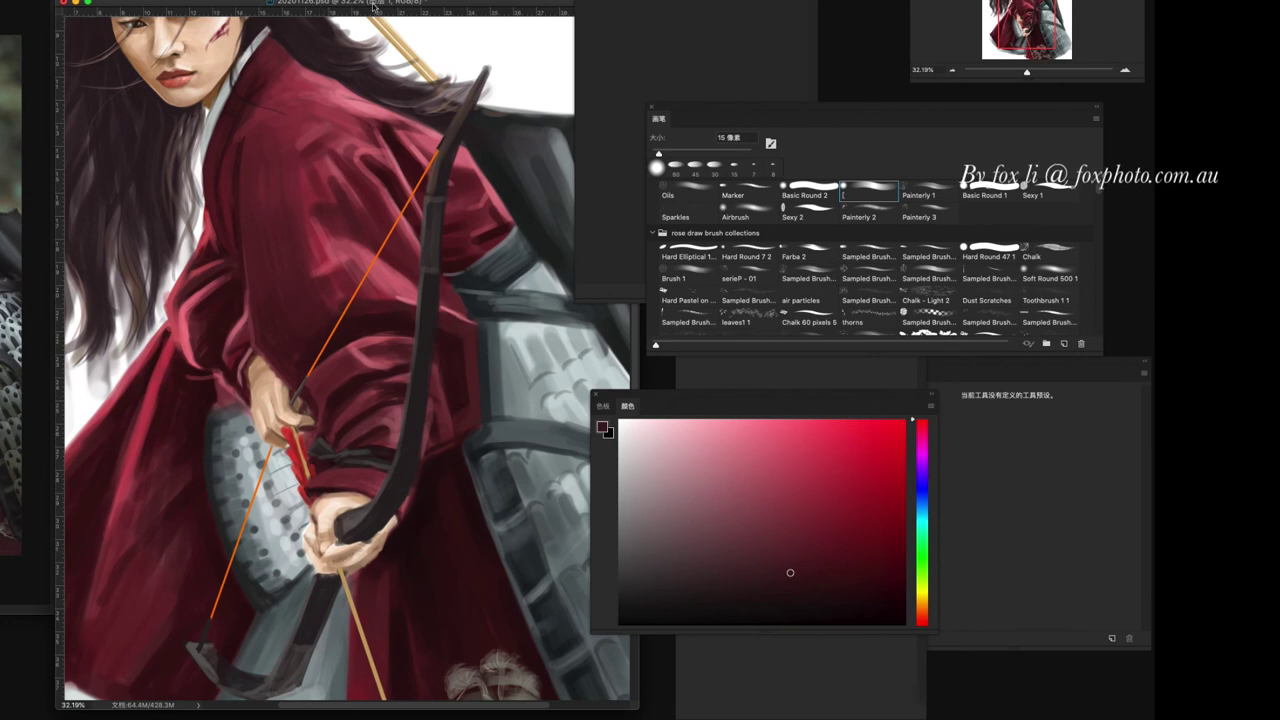
scroll(360, 555, down, 2)
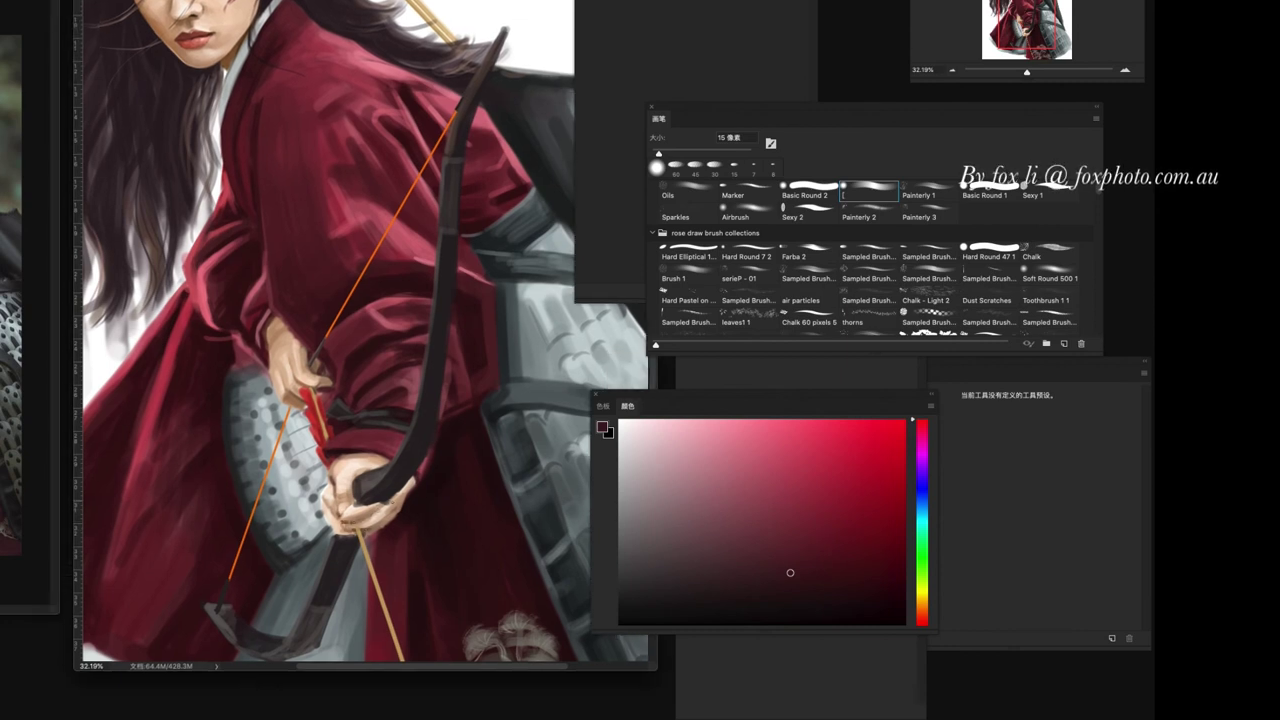
- Mix a deeper tan paint colour and try the Airbrush preset at 50 px
click(922, 609)
click(719, 484)
click(715, 503)
click(719, 527)
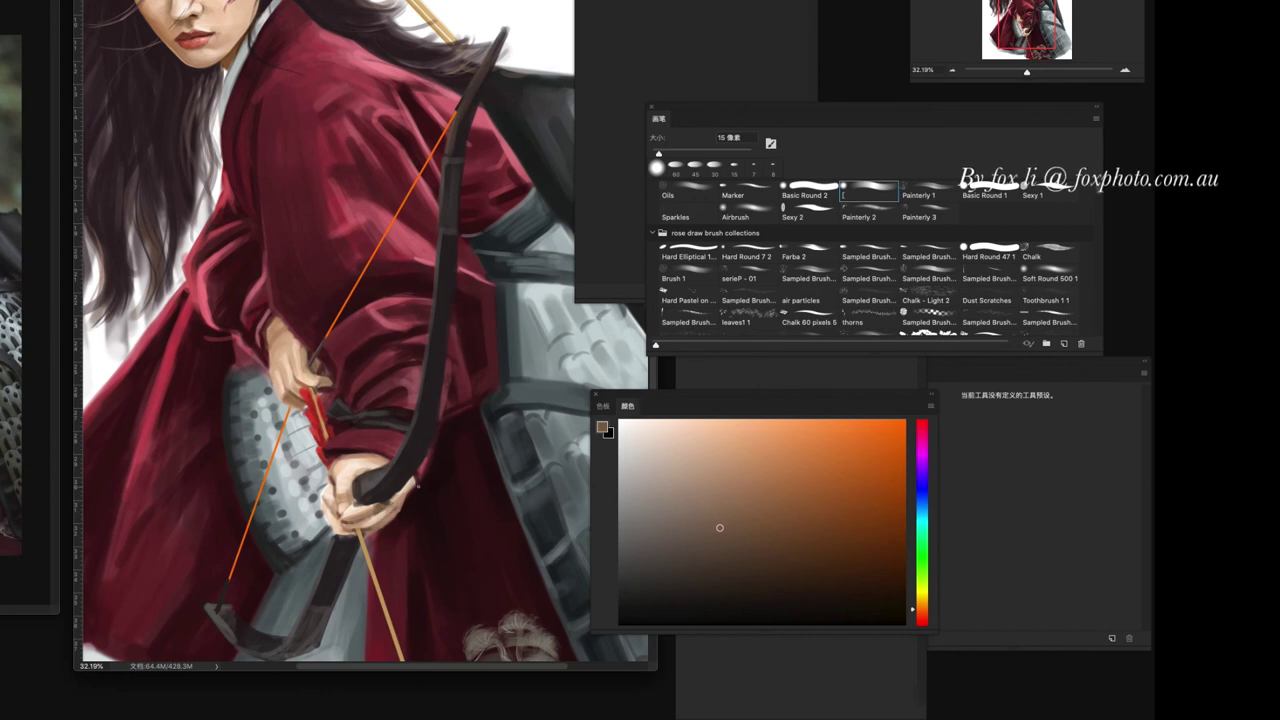
key(period)
key(period)
key(period)
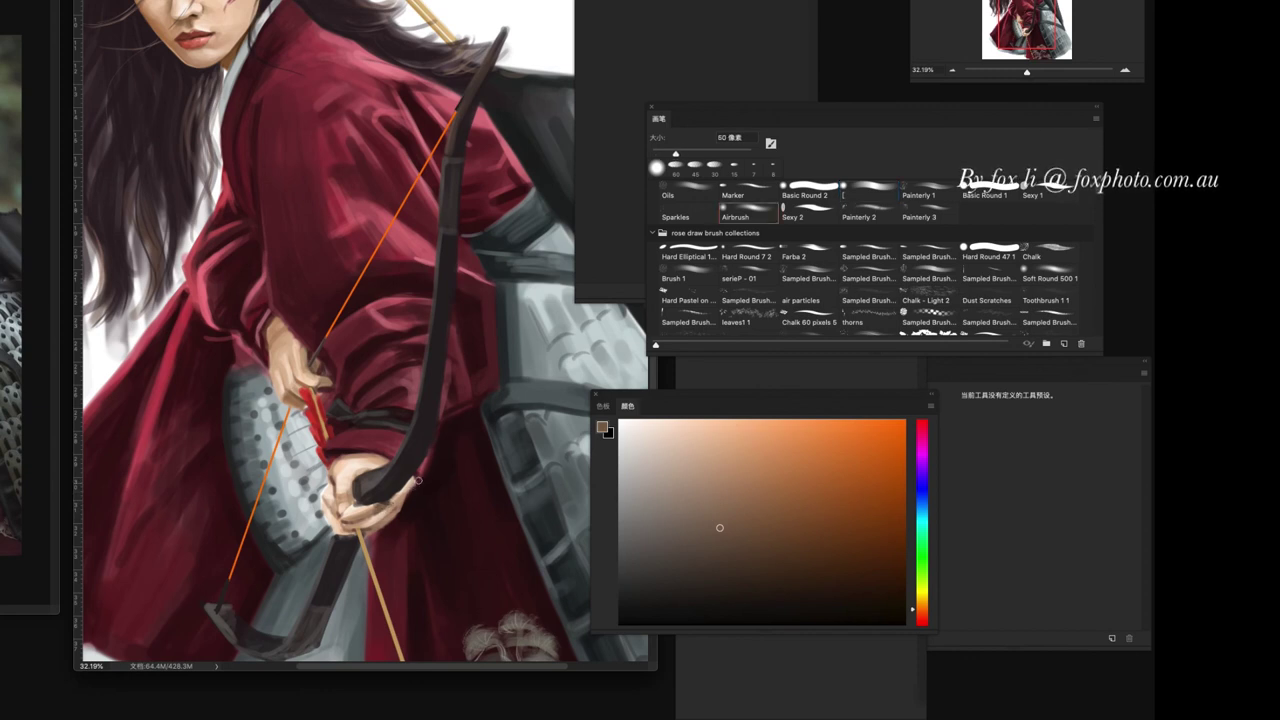
key(bracketleft)
scroll(419, 480, down, 3)
scroll(534, 500, up, 3)
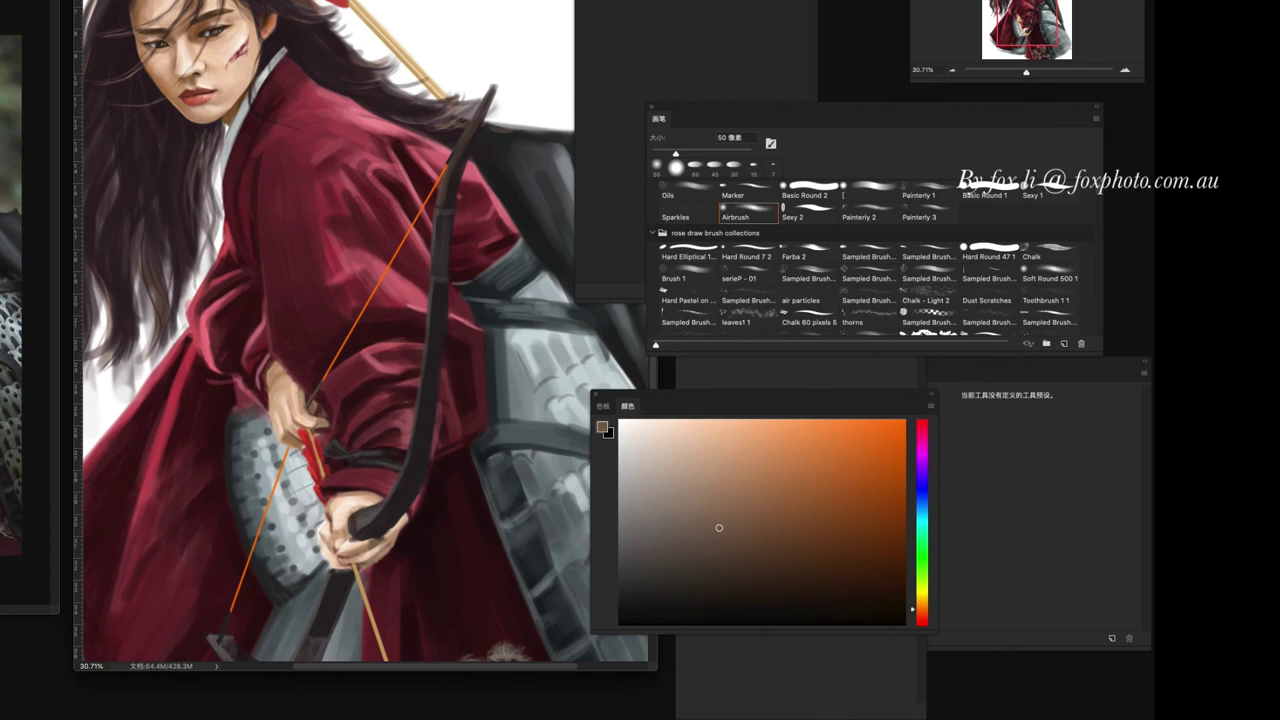
key(comma)
key(comma)
key(comma)
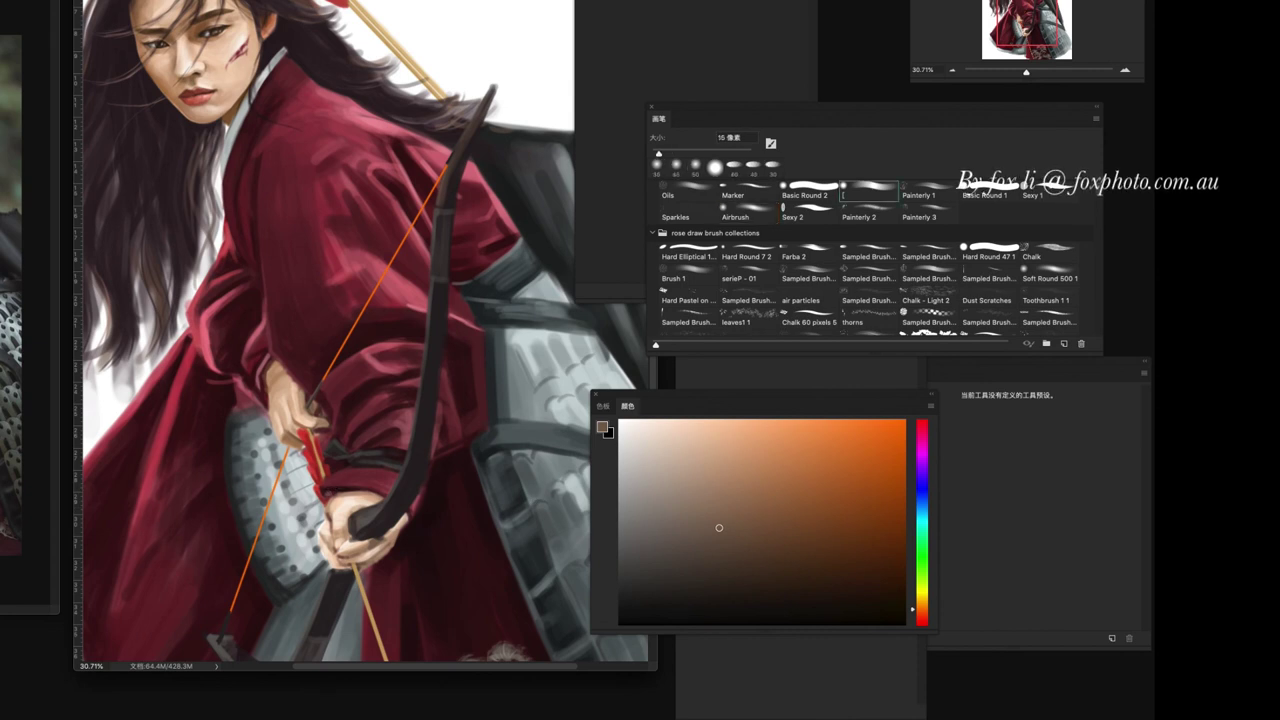
- Pick dark robe red and lighter pink-reds for robe highlights, sizing the brush 15–40 px
alt+click(330, 491)
alt+click(327, 492)
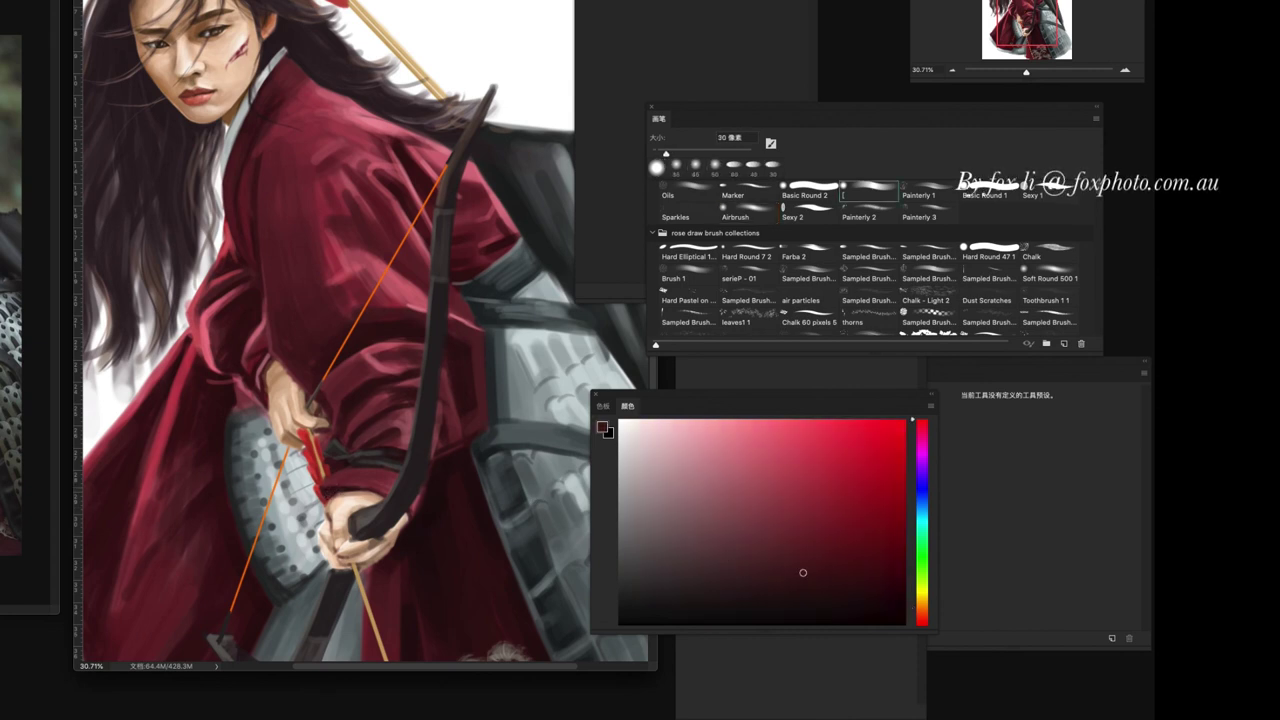
alt+click(360, 470)
key(bracketleft)
key(bracketleft)
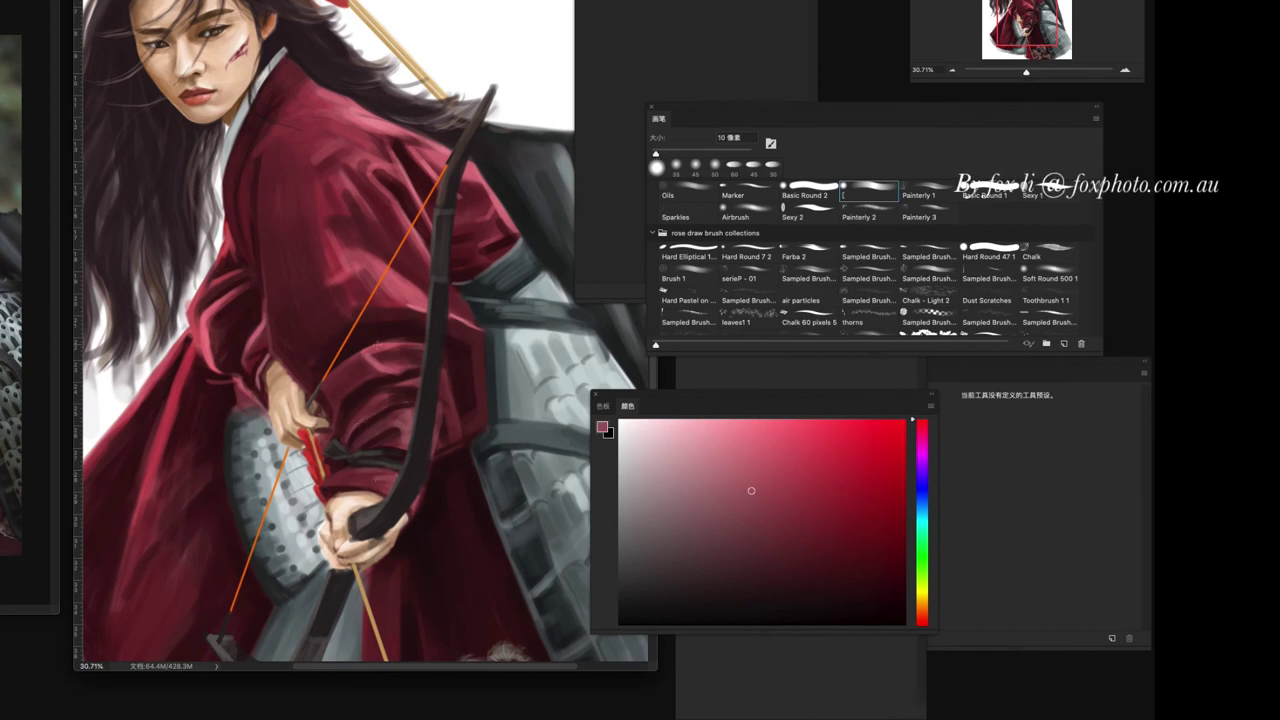
key(bracketright)
key(bracketright)
alt+click(400, 298)
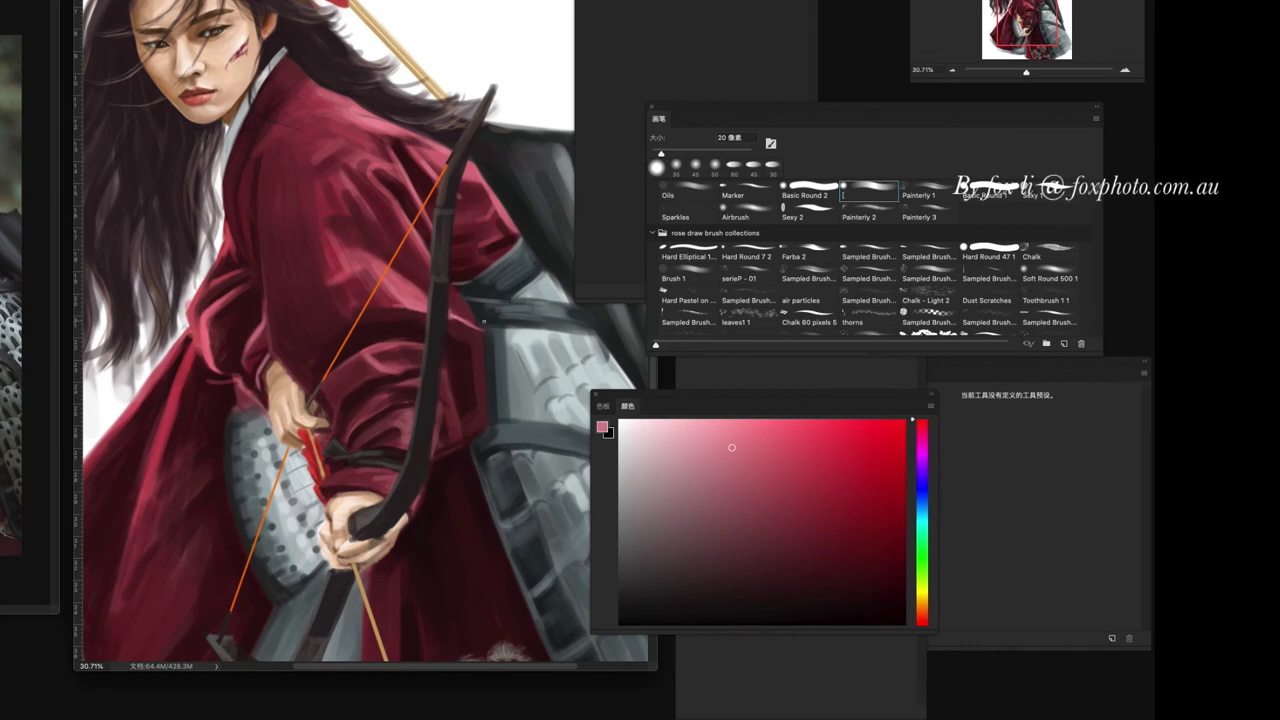
scroll(450, 284, down, 5)
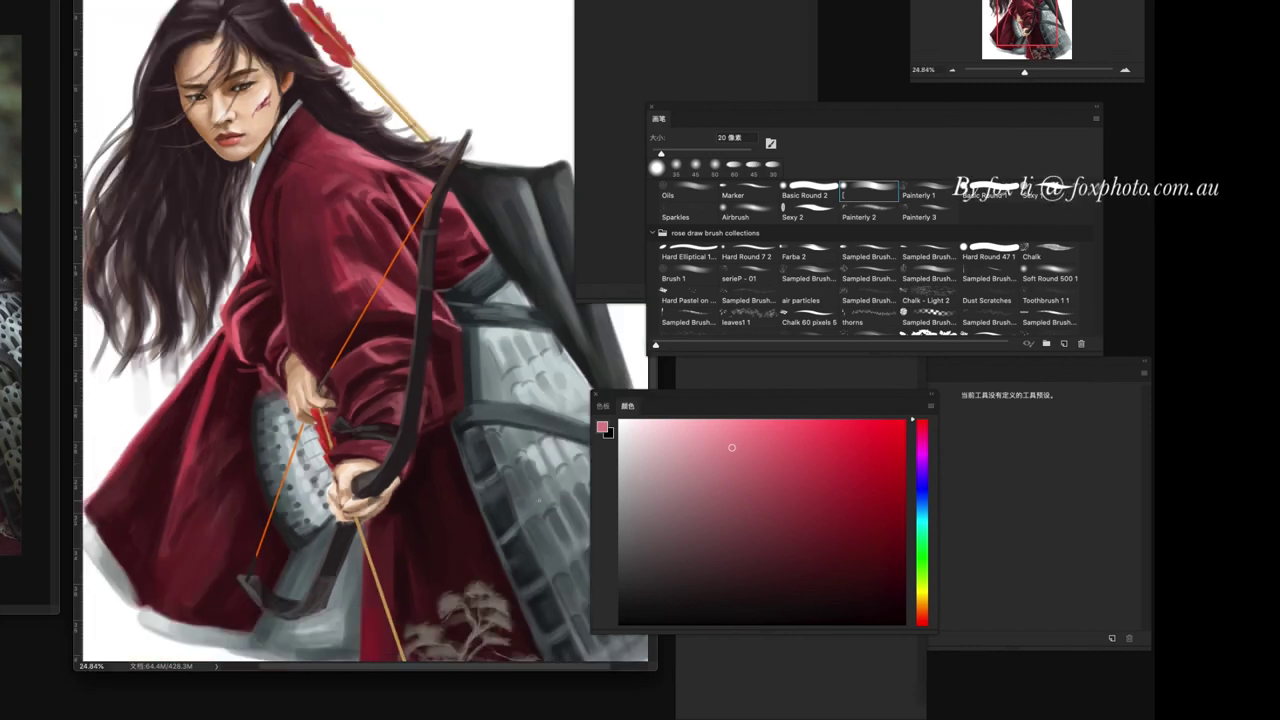
scroll(450, 284, up, 5)
key(bracketright)
- Resample darker reds from the robe folds and set the brush to 35 px
alt+click(470, 214)
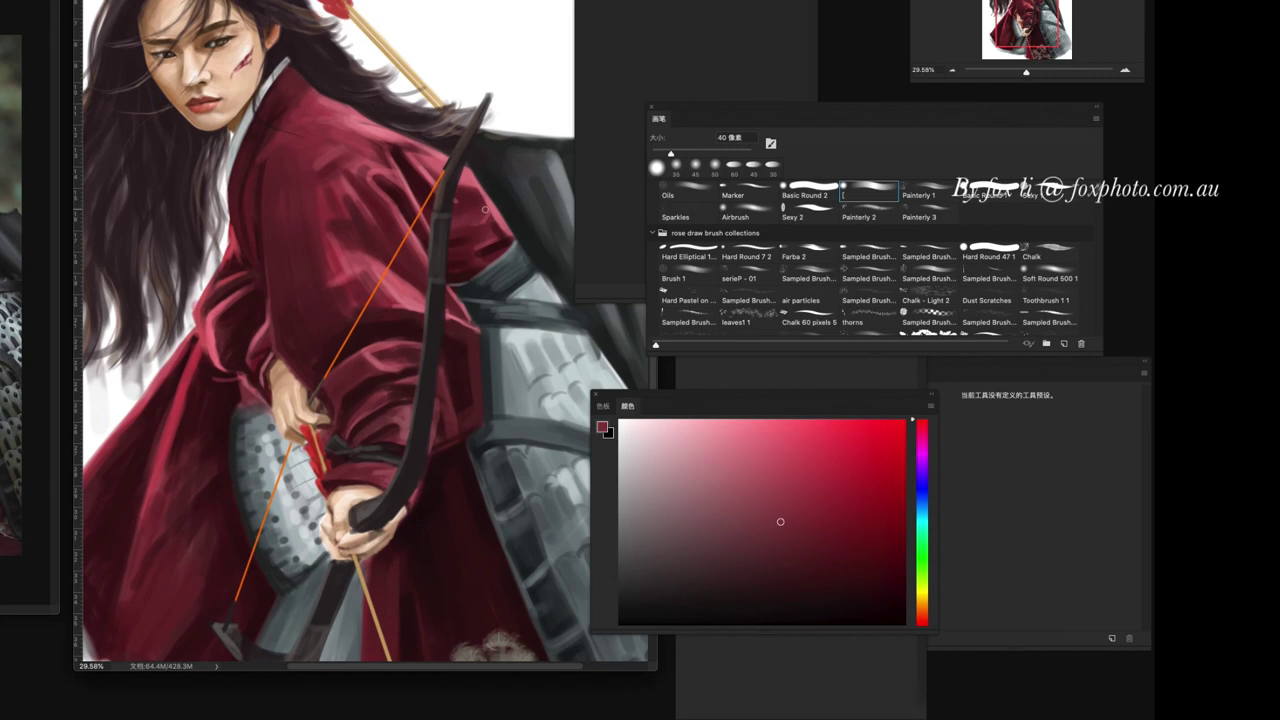
alt+click(468, 240)
alt+click(454, 266)
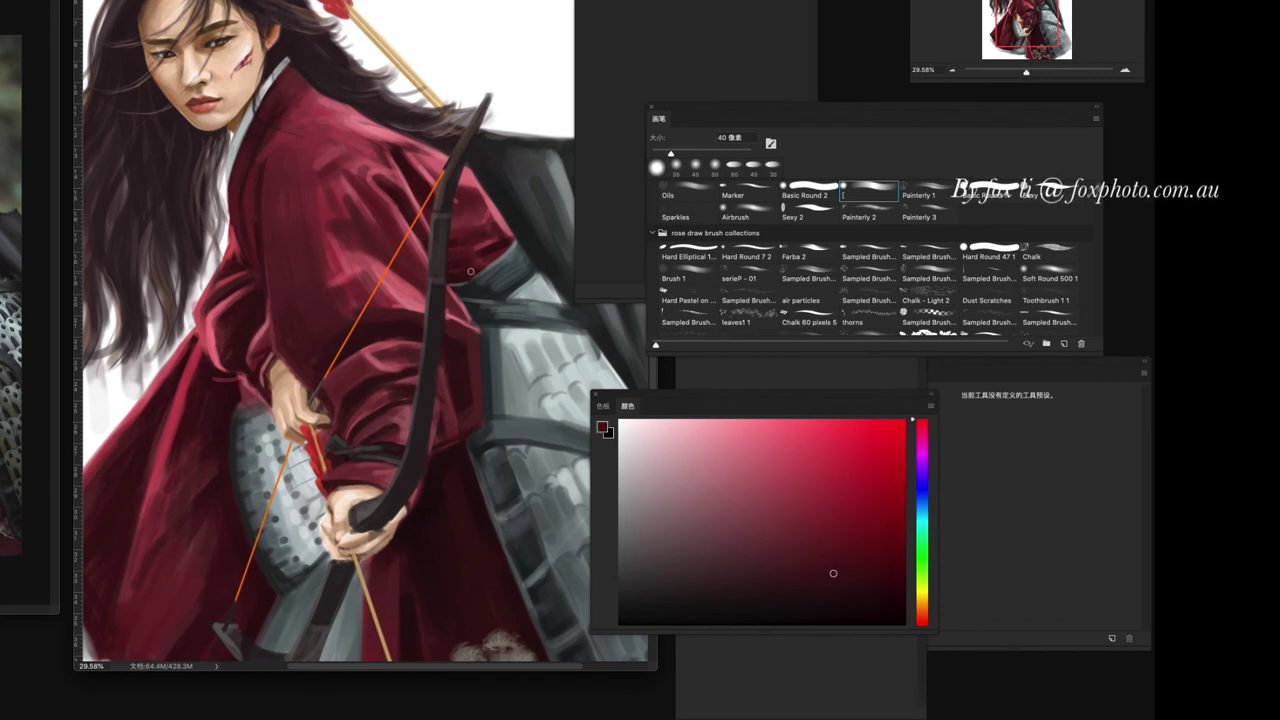
alt+click(456, 278)
key(bracketleft)
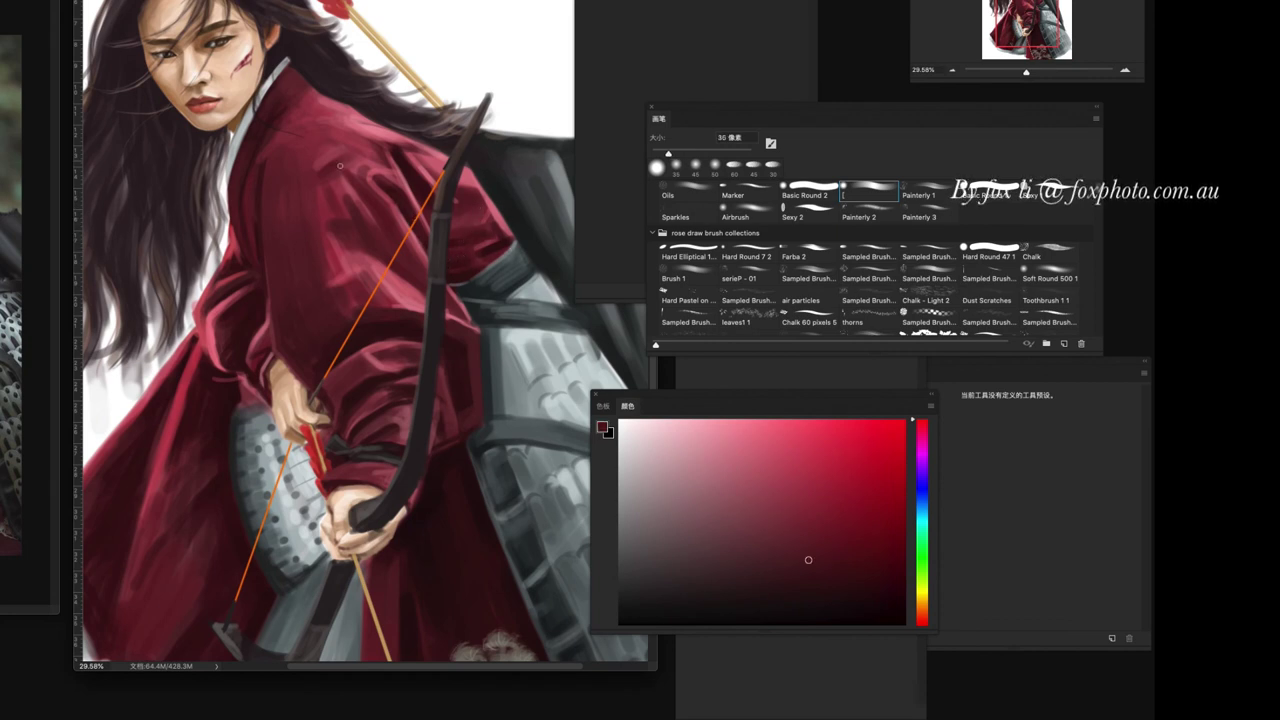
key(bracketright)
- Sample dark crimson from the robe shoulder and switch to the Oils brush at 125 px
alt+click(266, 147)
alt+click(270, 157)
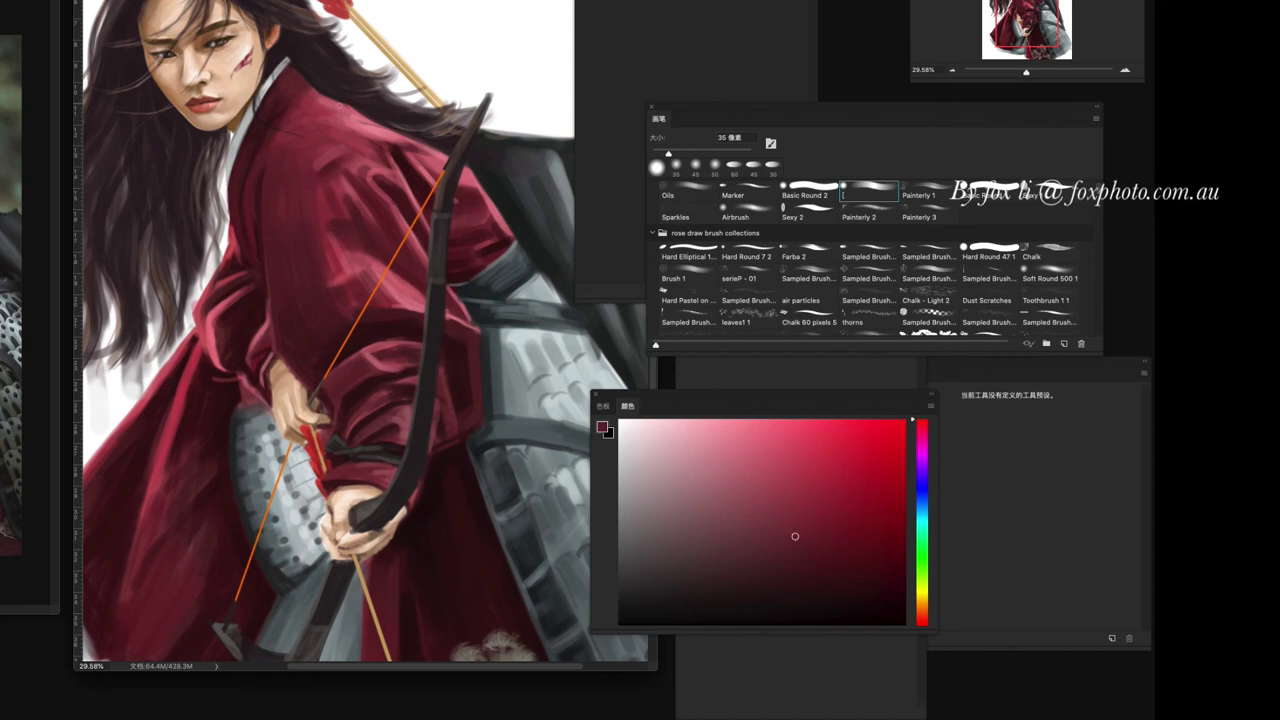
scroll(460, 500, down, 3)
scroll(510, 451, up, 3)
scroll(510, 451, up, 1)
alt+click(326, 134)
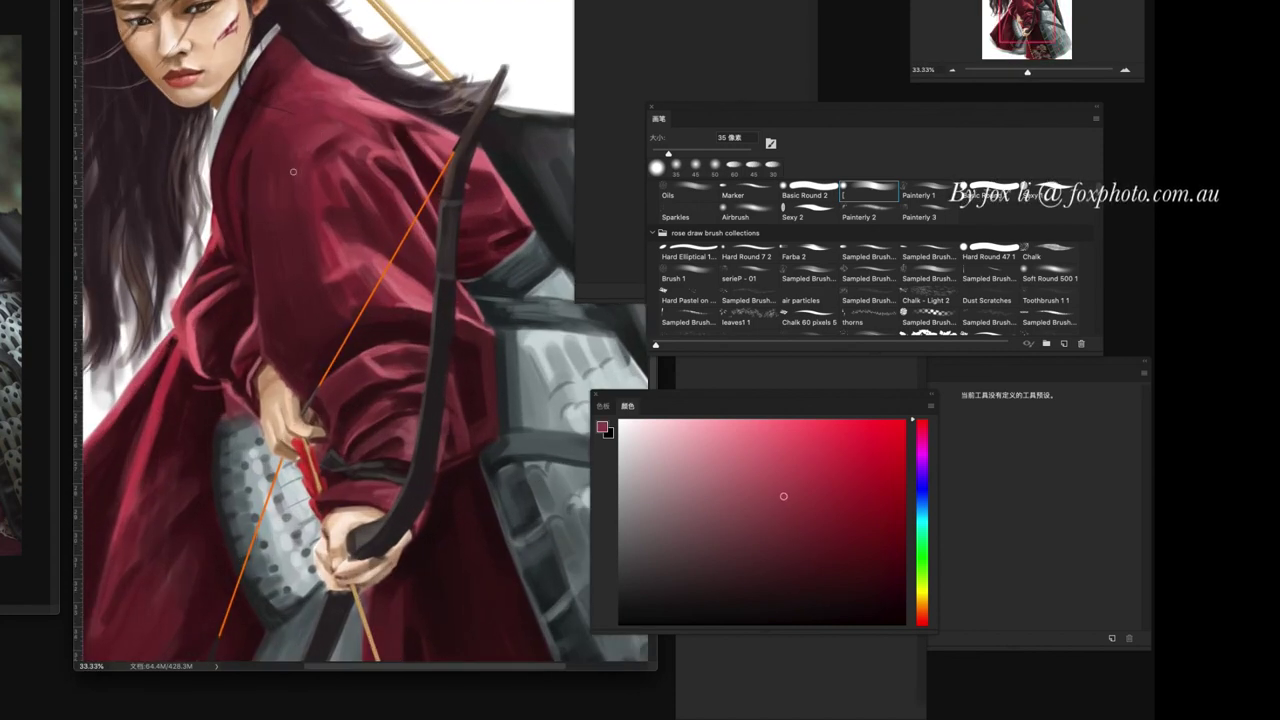
scroll(388, 498, down, 2)
key(comma)
key(comma)
key(comma)
key(bracketleft)
key(bracketleft)
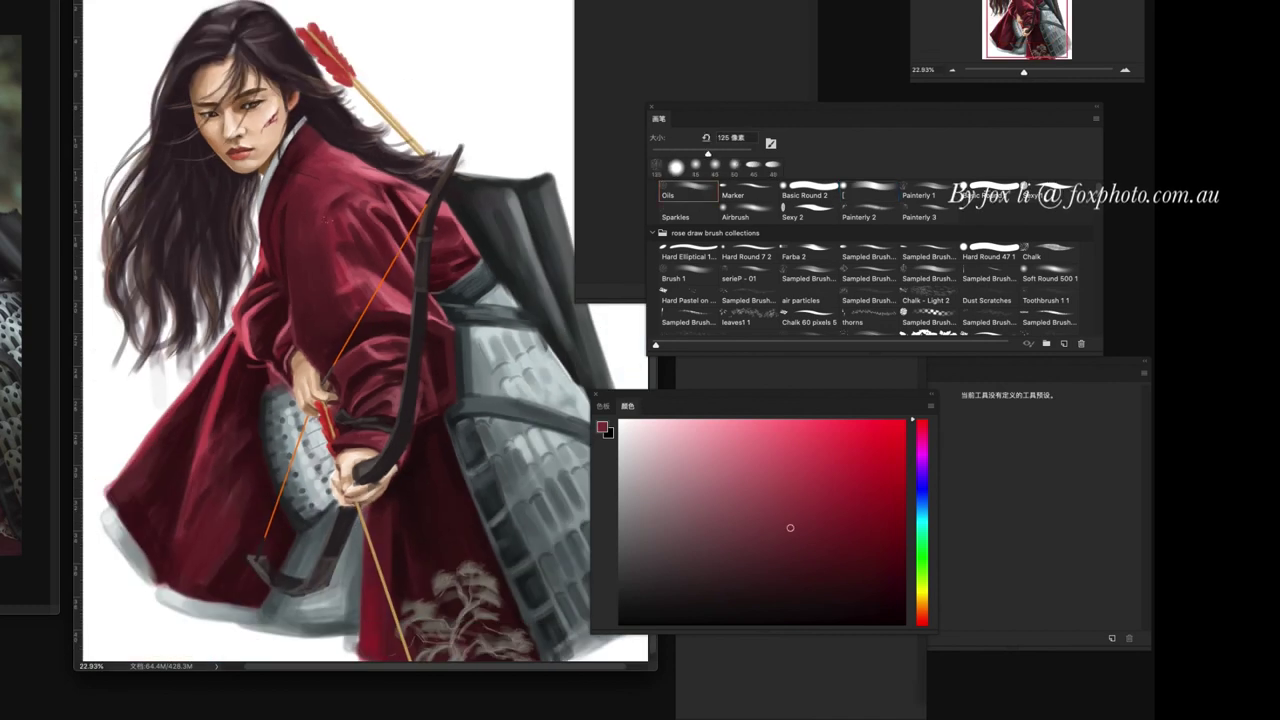
- Sample darker and lighter reds from the robe while panning across it
scroll(372, 333, up, 4)
alt+click(263, 291)
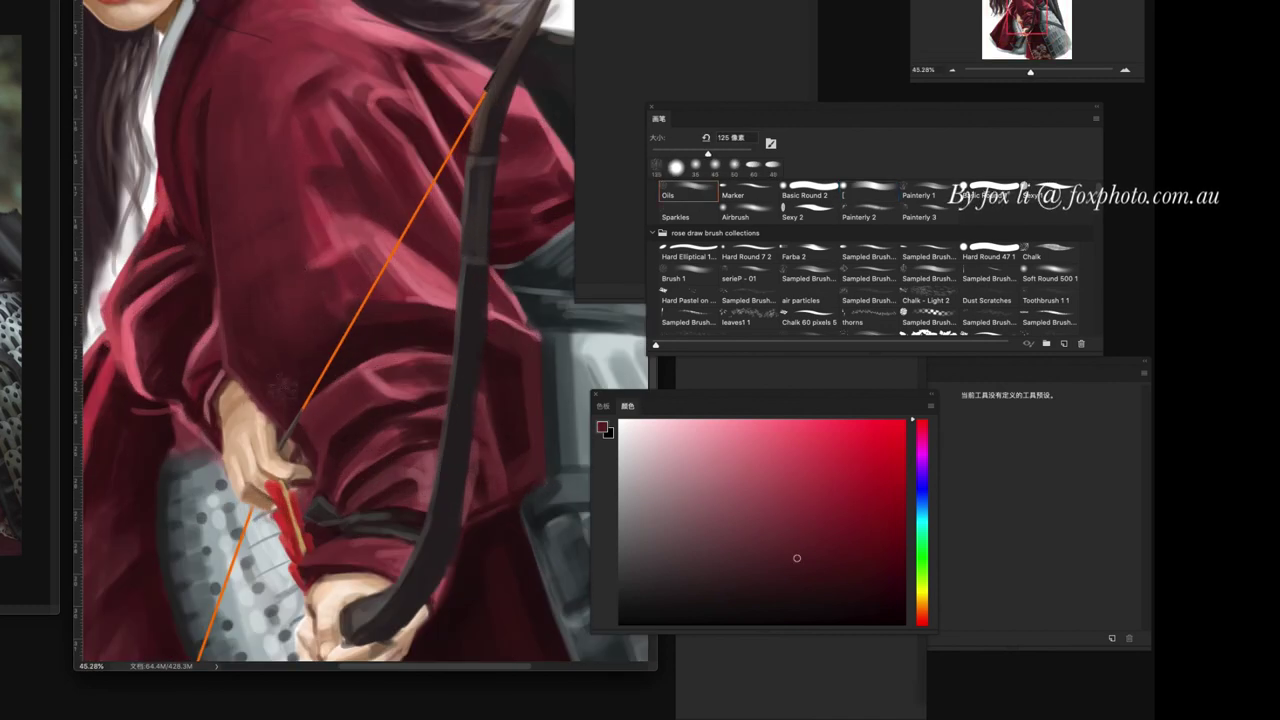
alt+click(240, 62)
mouse_move(252, 94)
mouse_down()
mouse_move(277, 207)
mouse_move(265, 313)
mouse_up()
alt+click(537, 287)
drag(537, 287, 440, 292)
alt+click(366, 197)
alt+click(255, 133)
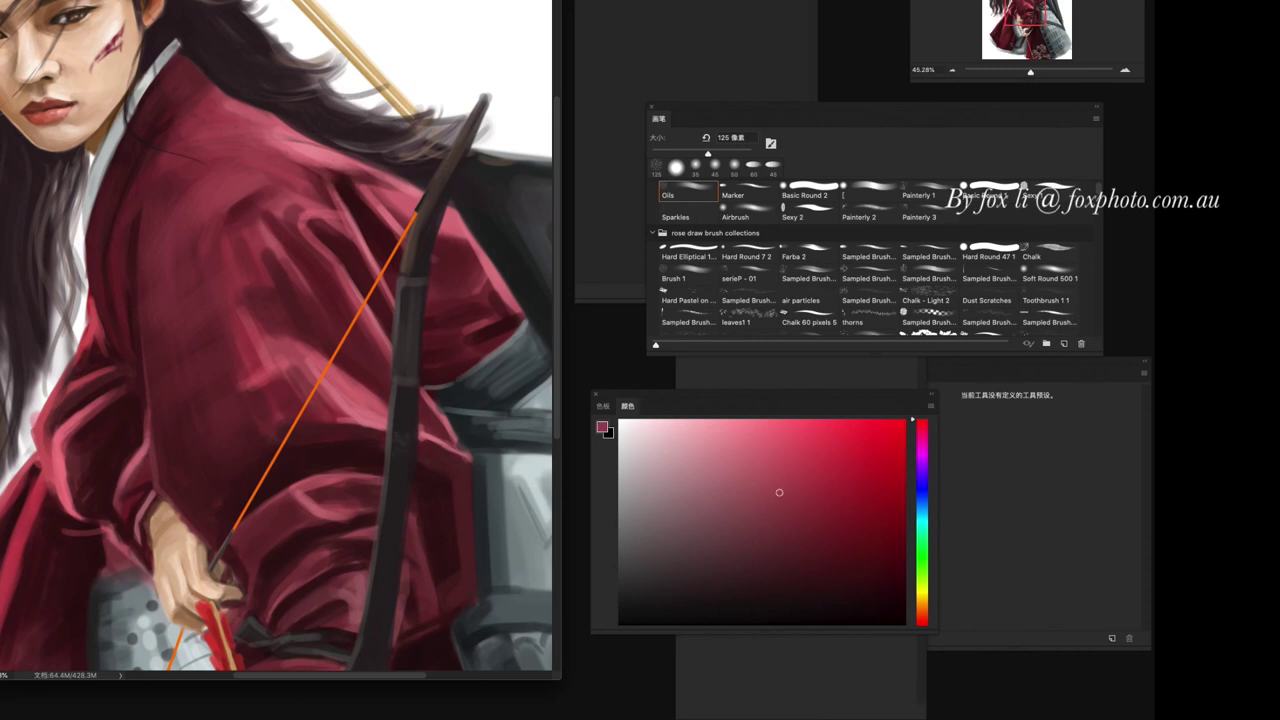
- Paint dark red marks on the lower robe and along the left robe folds
scroll(414, 500, down, 3)
alt+click(124, 468)
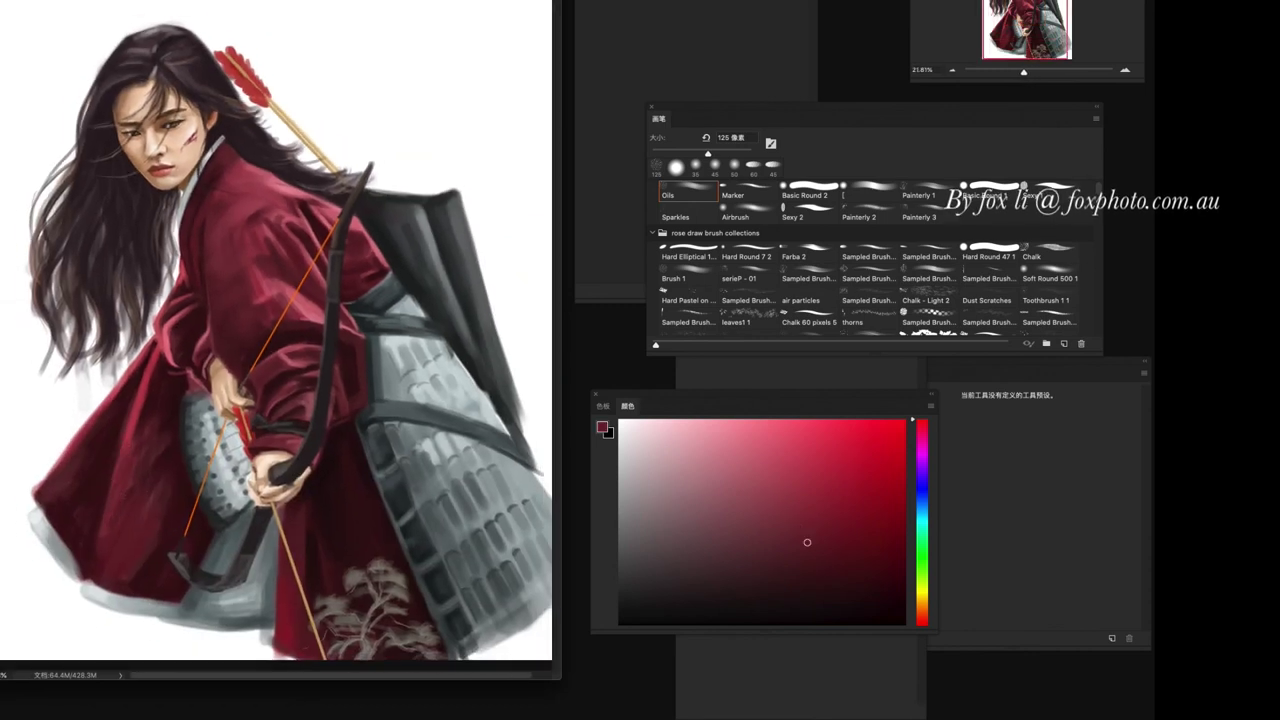
alt+click(176, 510)
drag(154, 494, 124, 494)
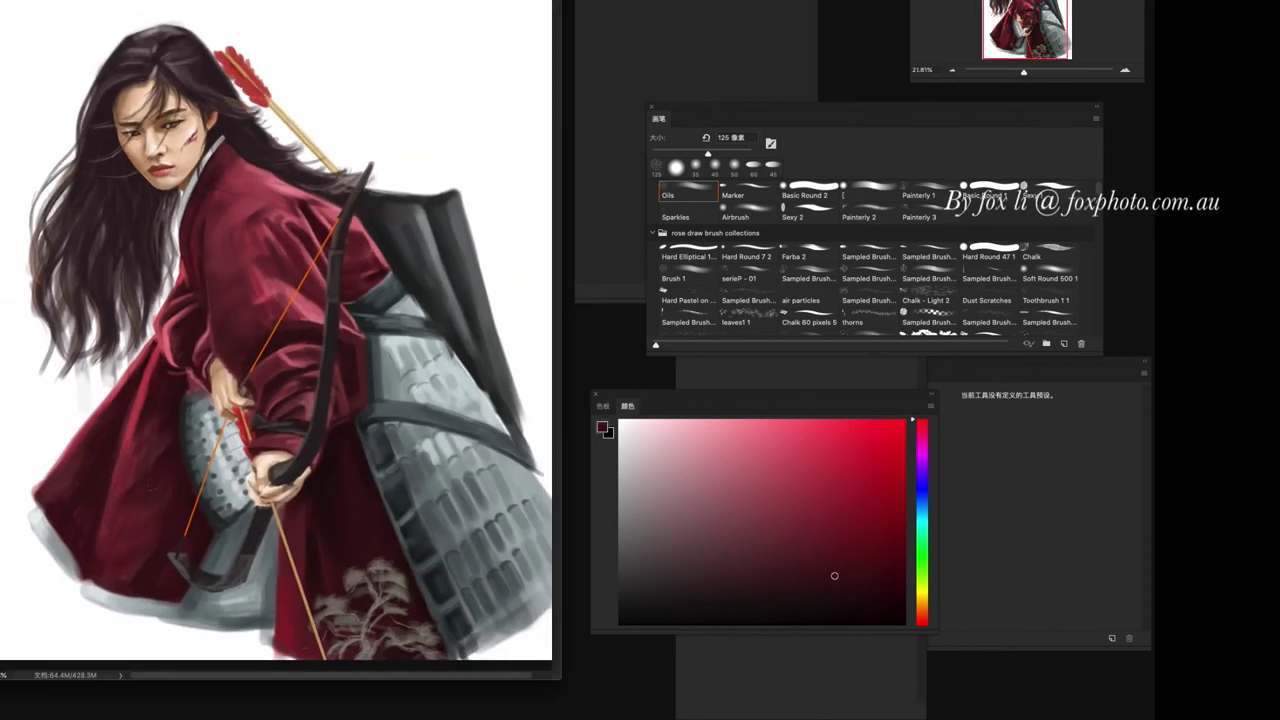
mouse_move(143, 432)
mouse_down()
mouse_move(132, 466)
mouse_move(52, 496)
mouse_up()
- Add a small dark mark on the upper robe, keeping the Oils brush selected
alt+click(130, 462)
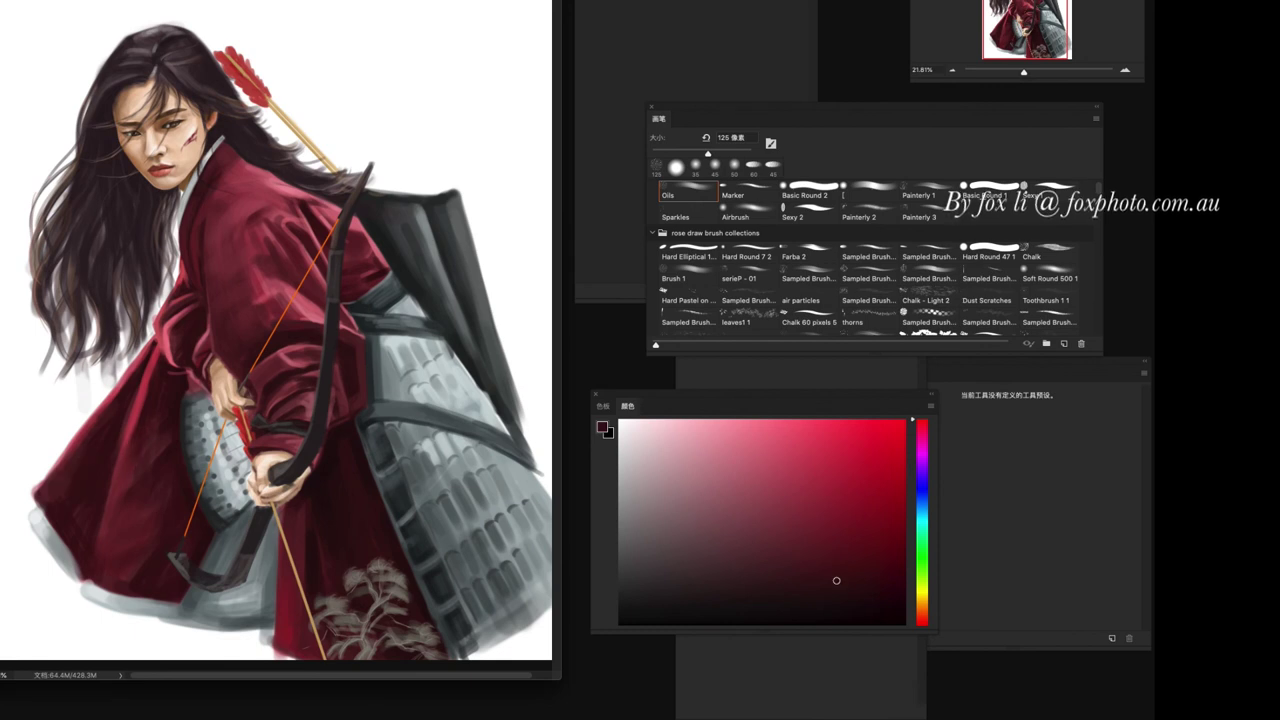
scroll(276, 340, up, 5)
scroll(276, 340, up, 3)
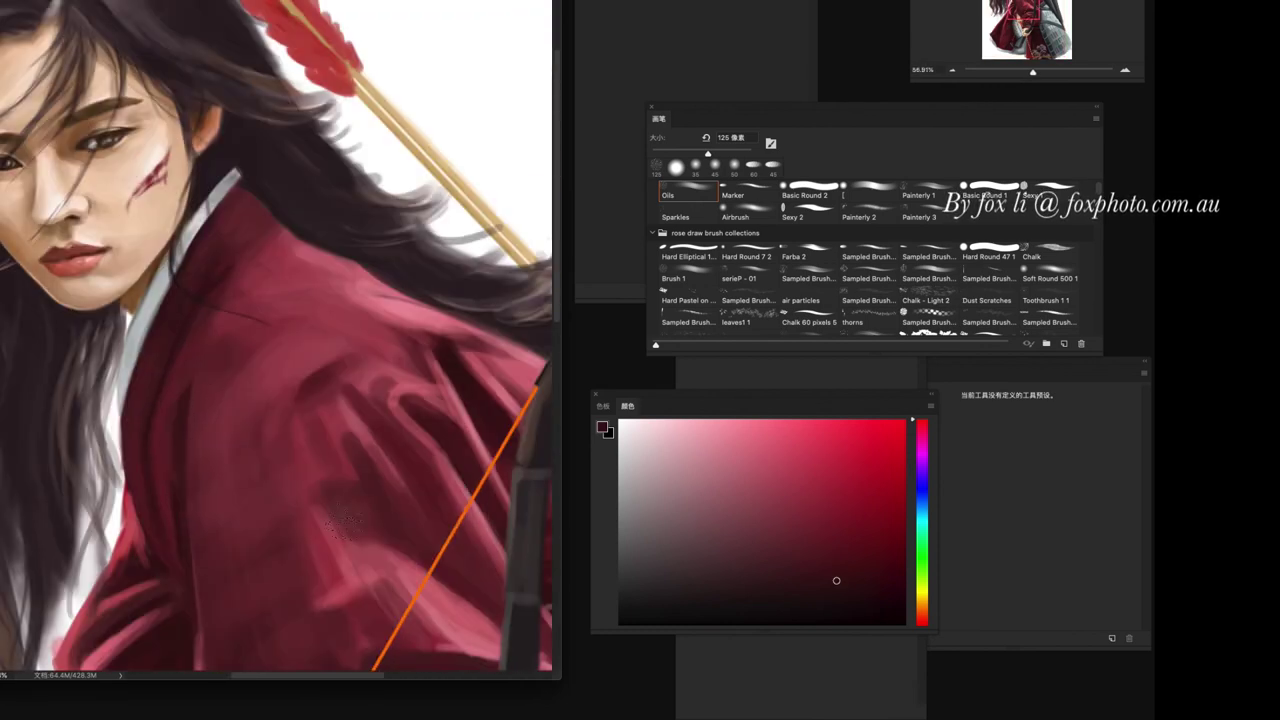
drag(222, 298, 194, 286)
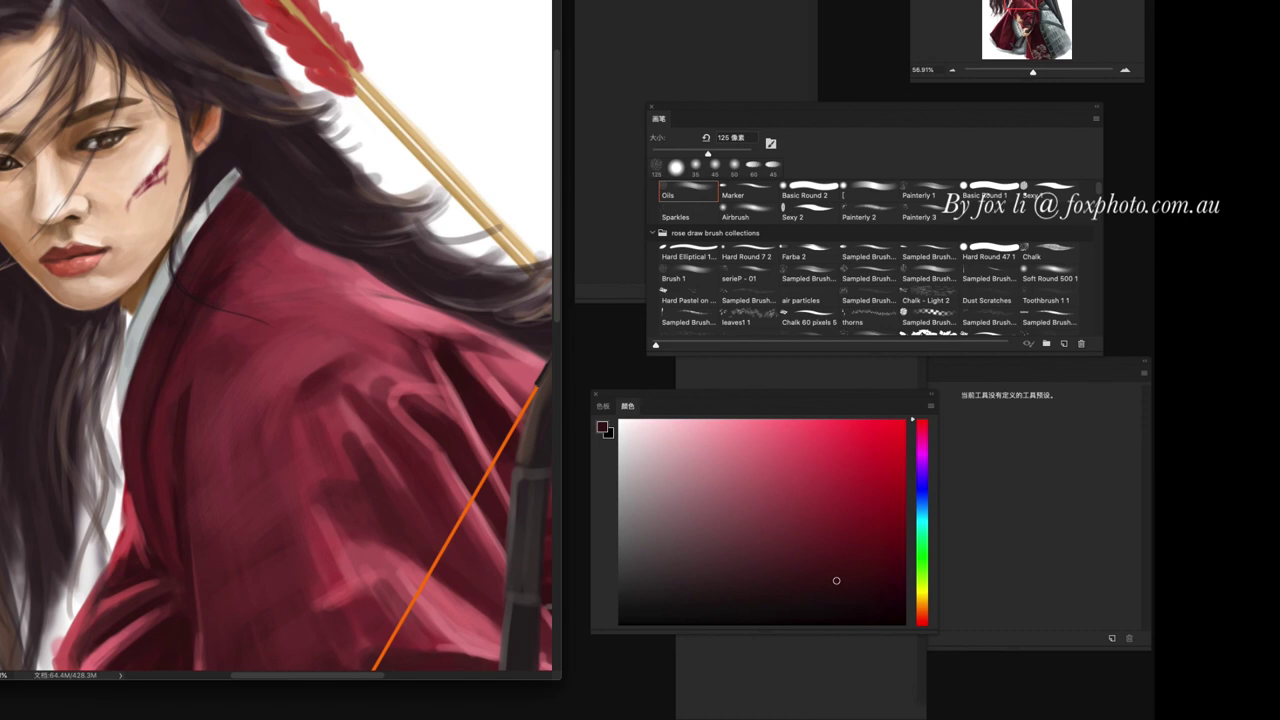
click(735, 211)
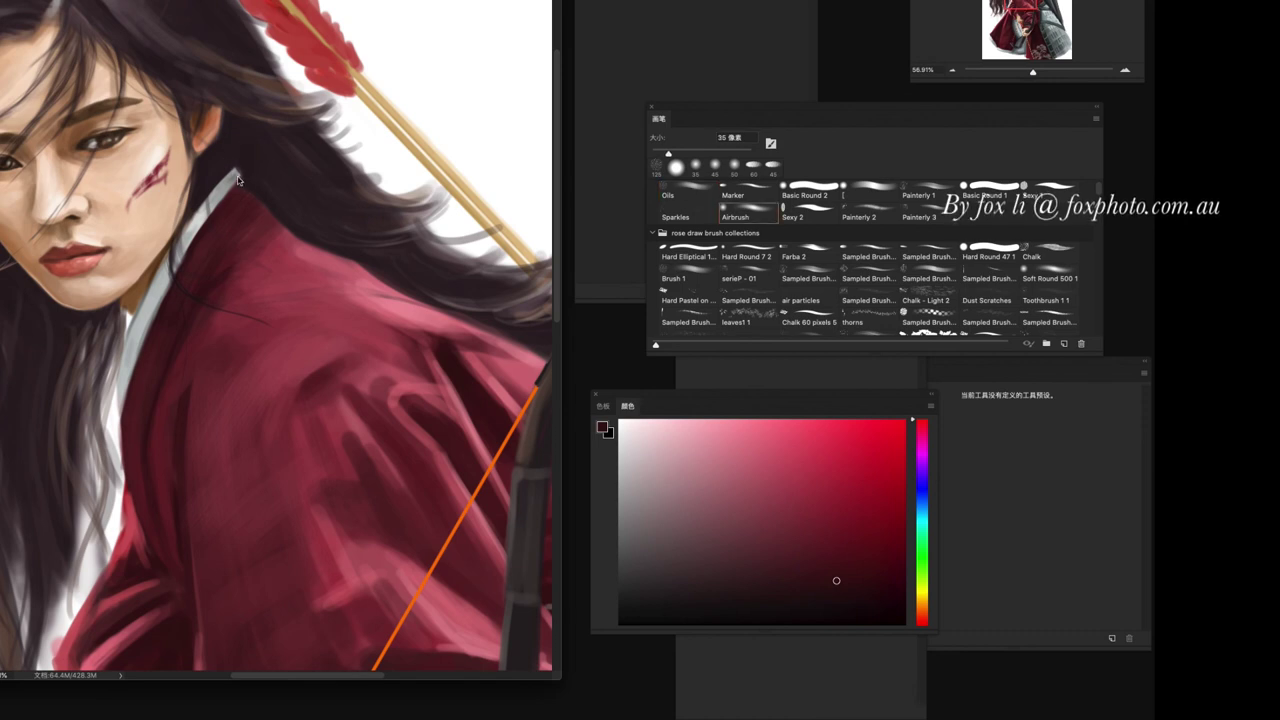
click(682, 193)
- Darken the white collar's edge with a dark 25 px stroke, then fit the canvas to the window
key(bracketright)
key(bracketright)
alt+click(267, 170)
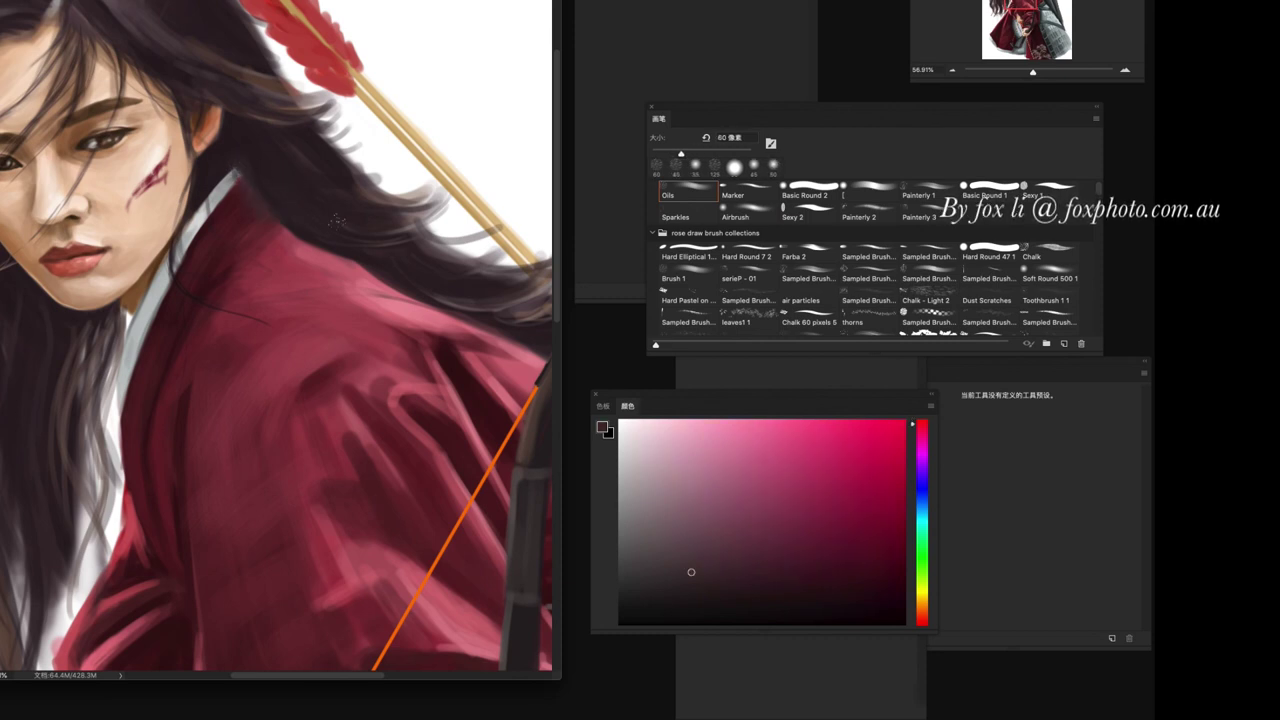
key(bracketleft)
key(bracketleft)
alt+click(238, 175)
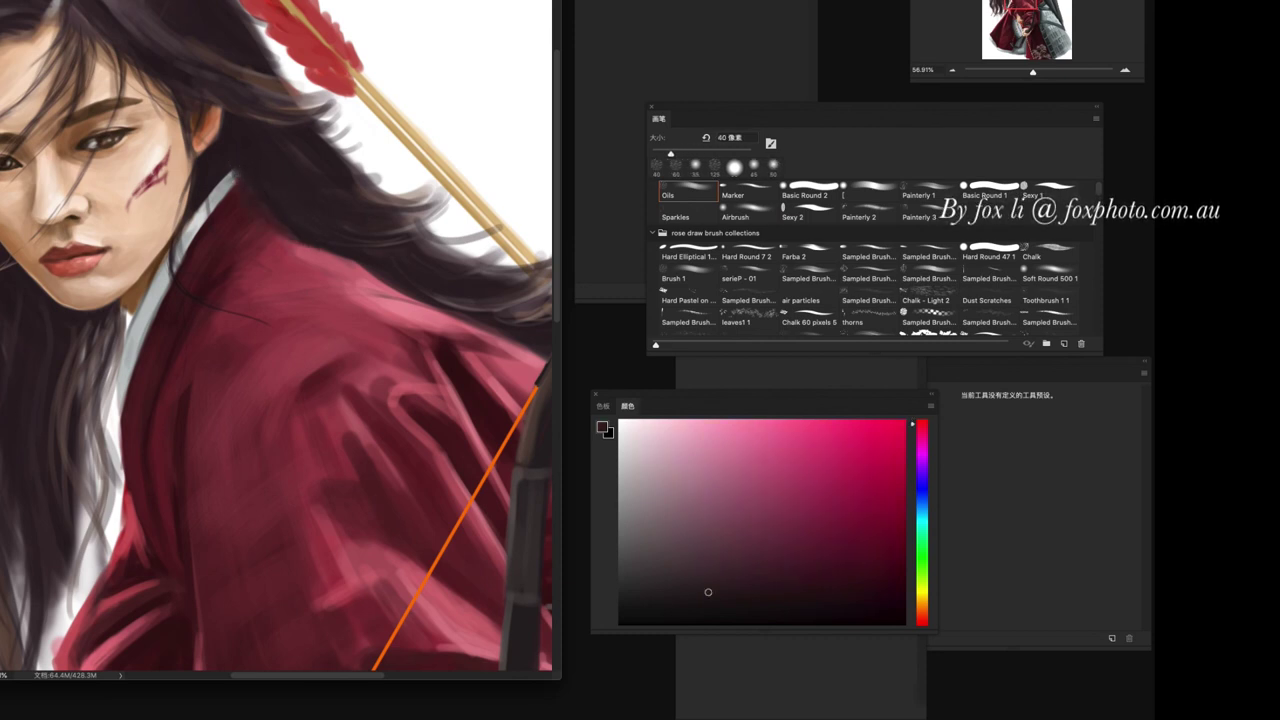
key(bracketleft)
key(bracketleft)
key(bracketleft)
alt+click(247, 206)
drag(176, 248, 177, 274)
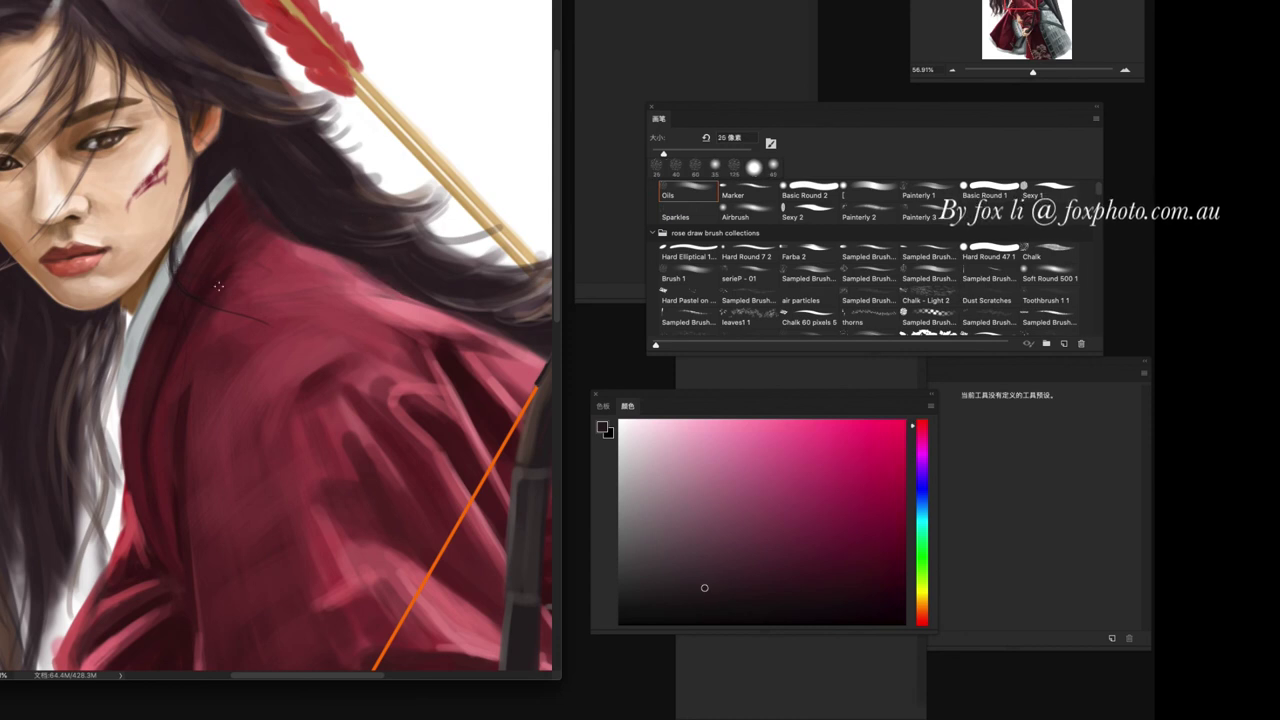
key(ctrl+0)
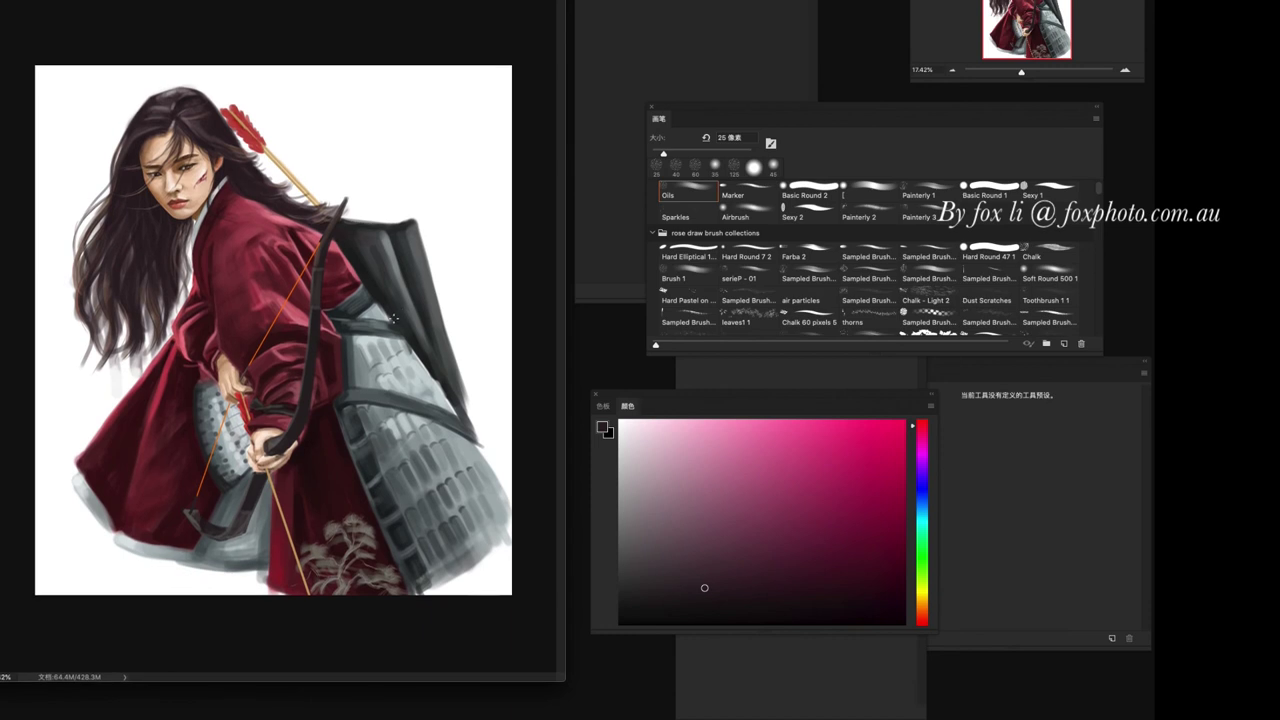
- Zoom to the face, switch brush preset and sample skin tones with a 10 px brush
scroll(238, 390, up, 3)
scroll(238, 390, up, 3)
drag(238, 390, 358, 510)
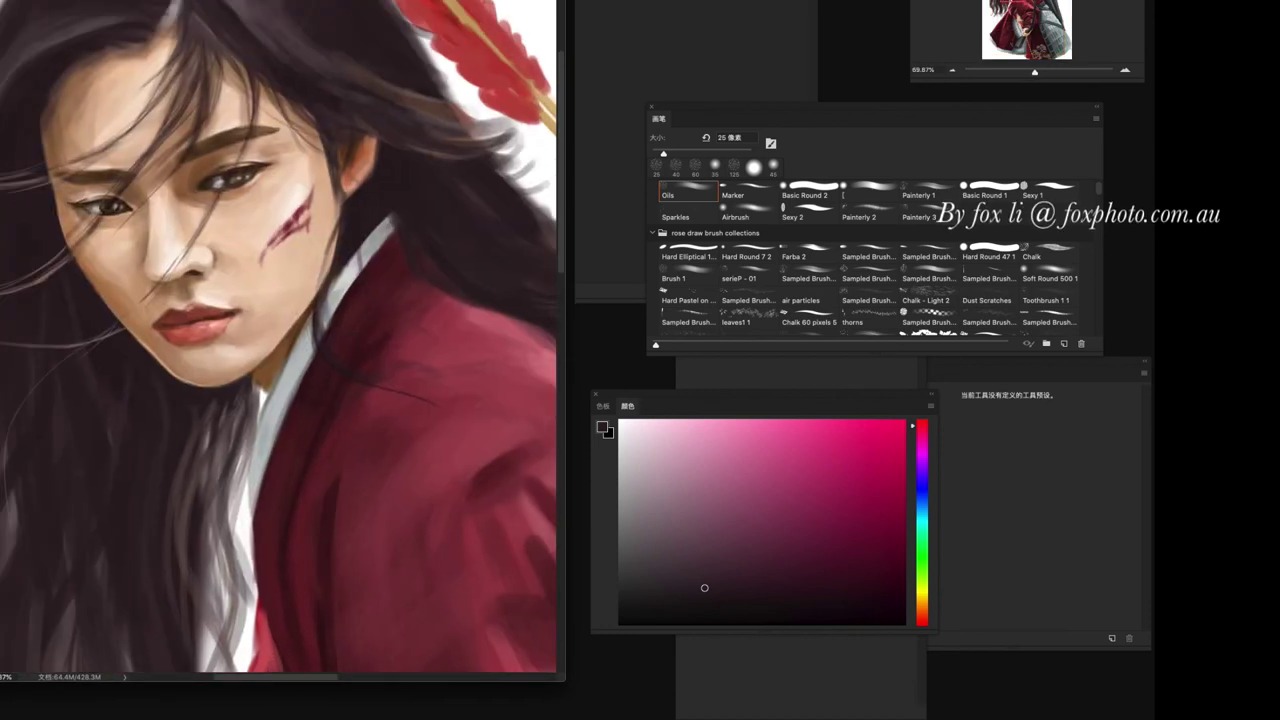
click(869, 192)
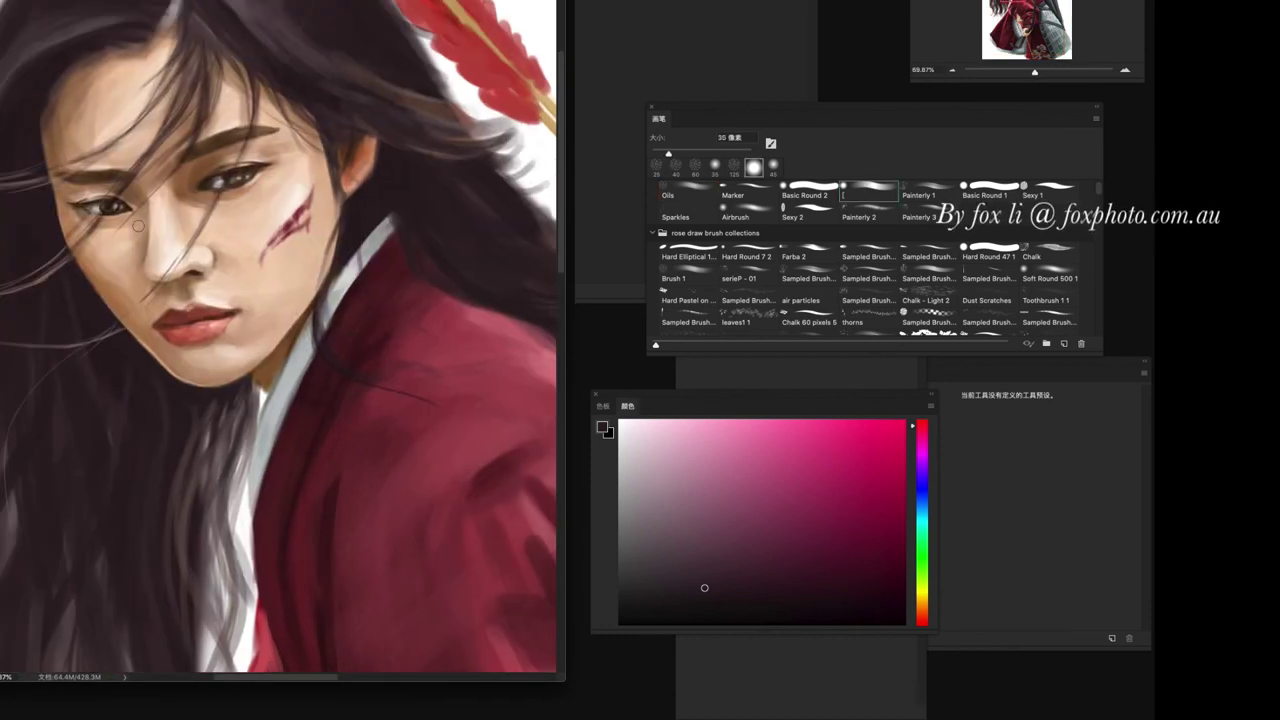
alt+click(189, 187)
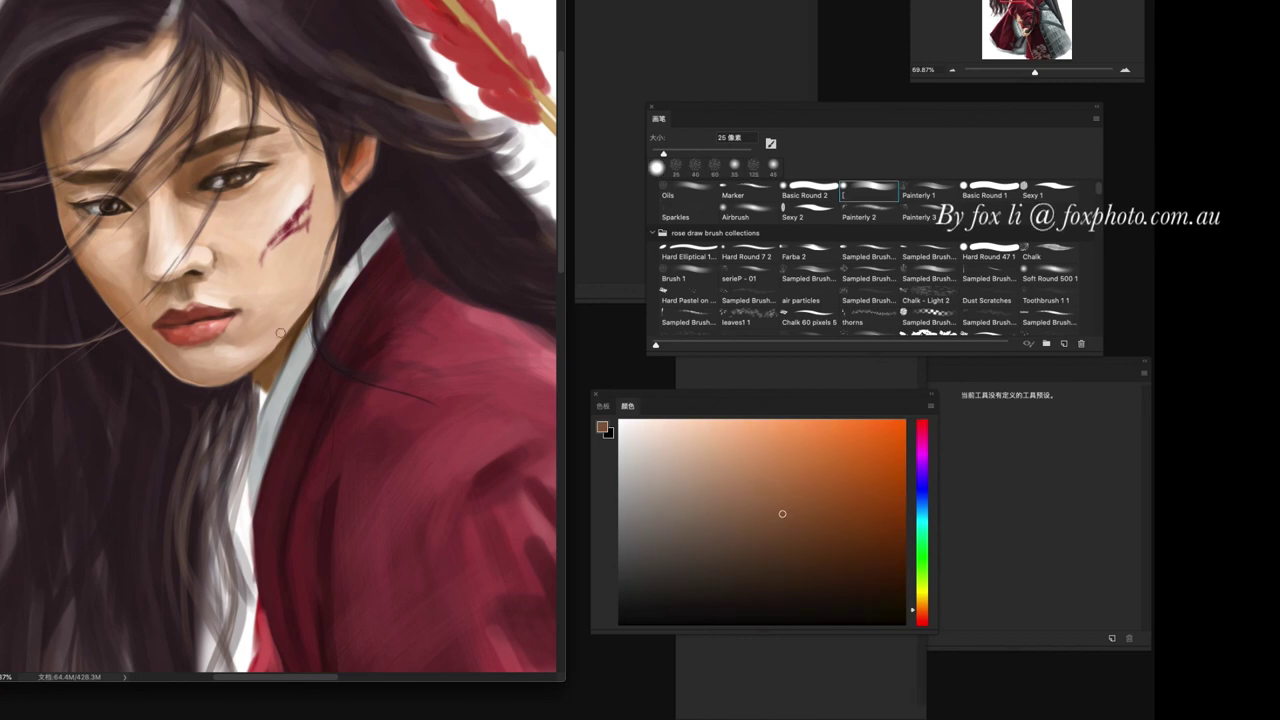
key(bracketleft)
click(767, 487)
key(bracketleft)
key(bracketleft)
key(bracketleft)
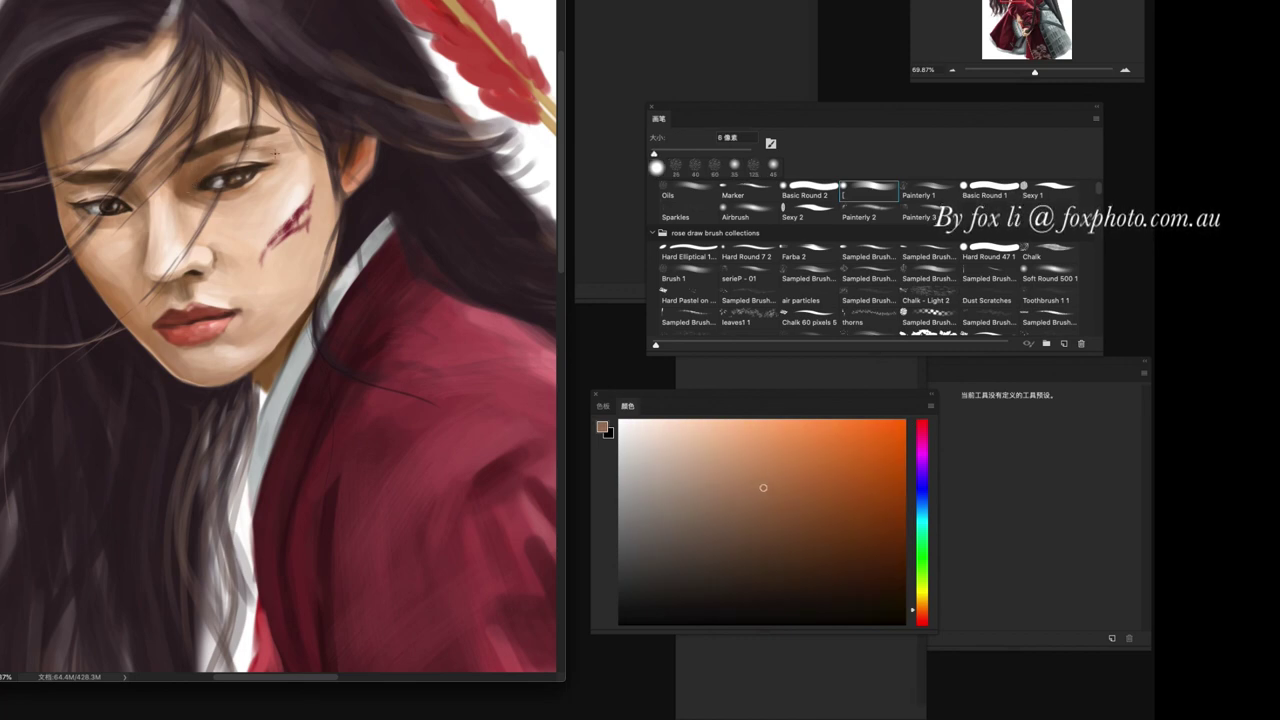
- Try a fine 3 px dark brown eyebrow line, undo it and resample a darker brown
alt+click(73, 193)
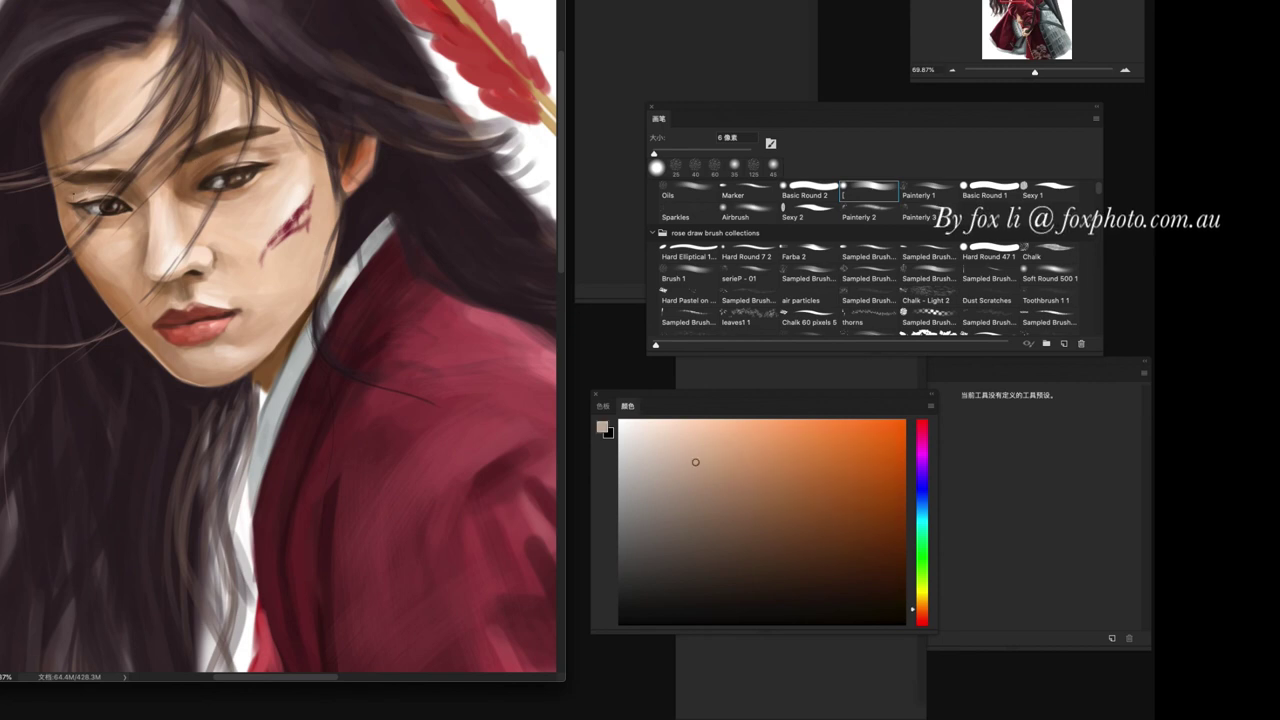
alt+click(220, 130)
key(bracketleft)
key(bracketleft)
key(bracketleft)
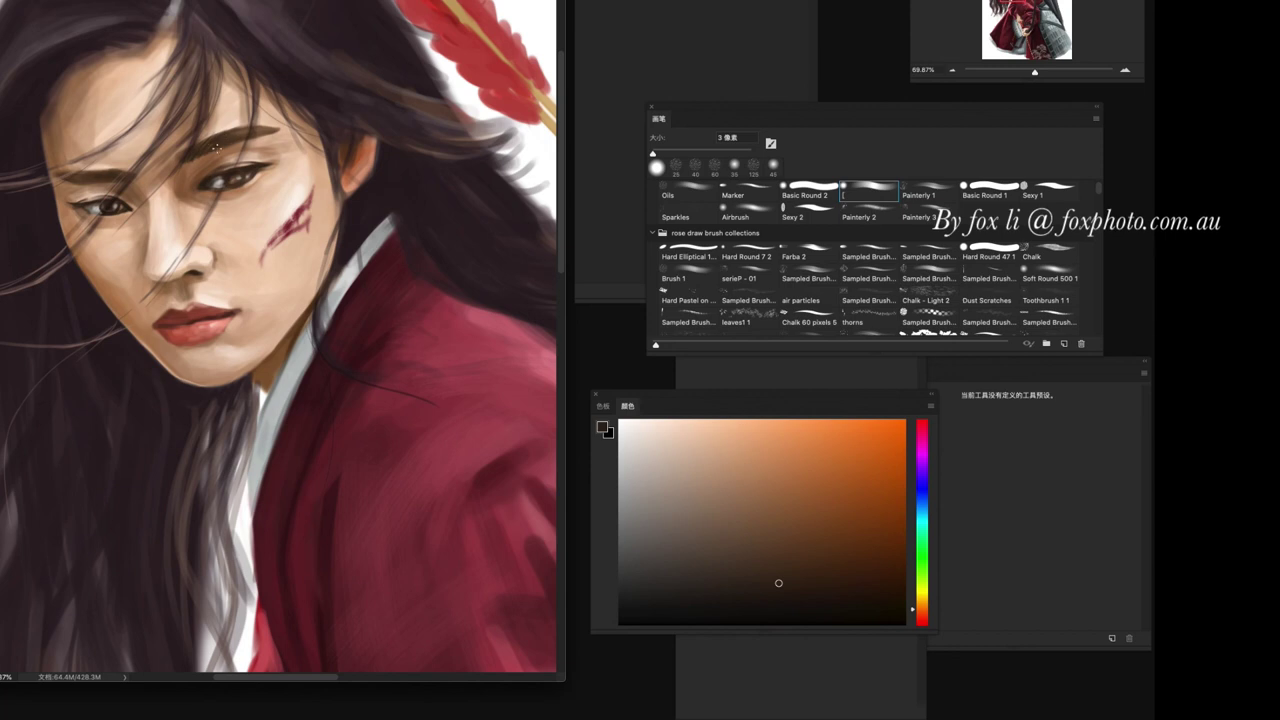
alt+click(238, 135)
alt+click(92, 177)
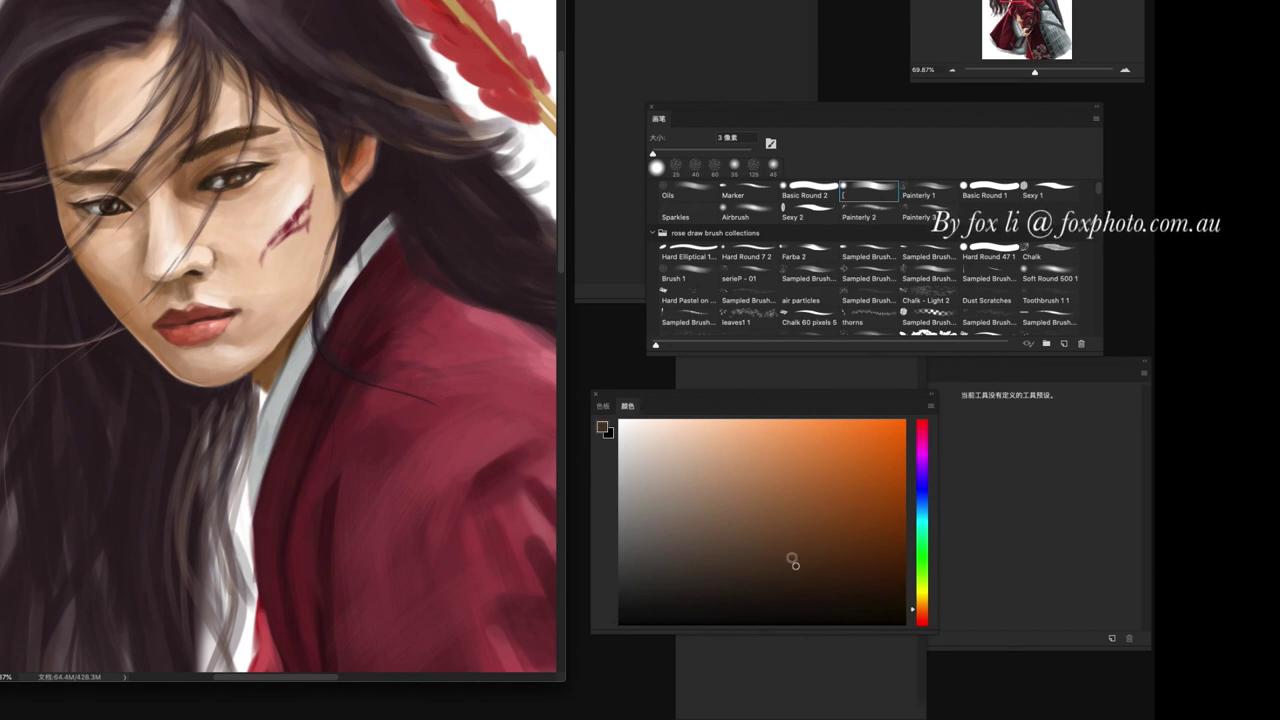
drag(107, 176, 92, 182)
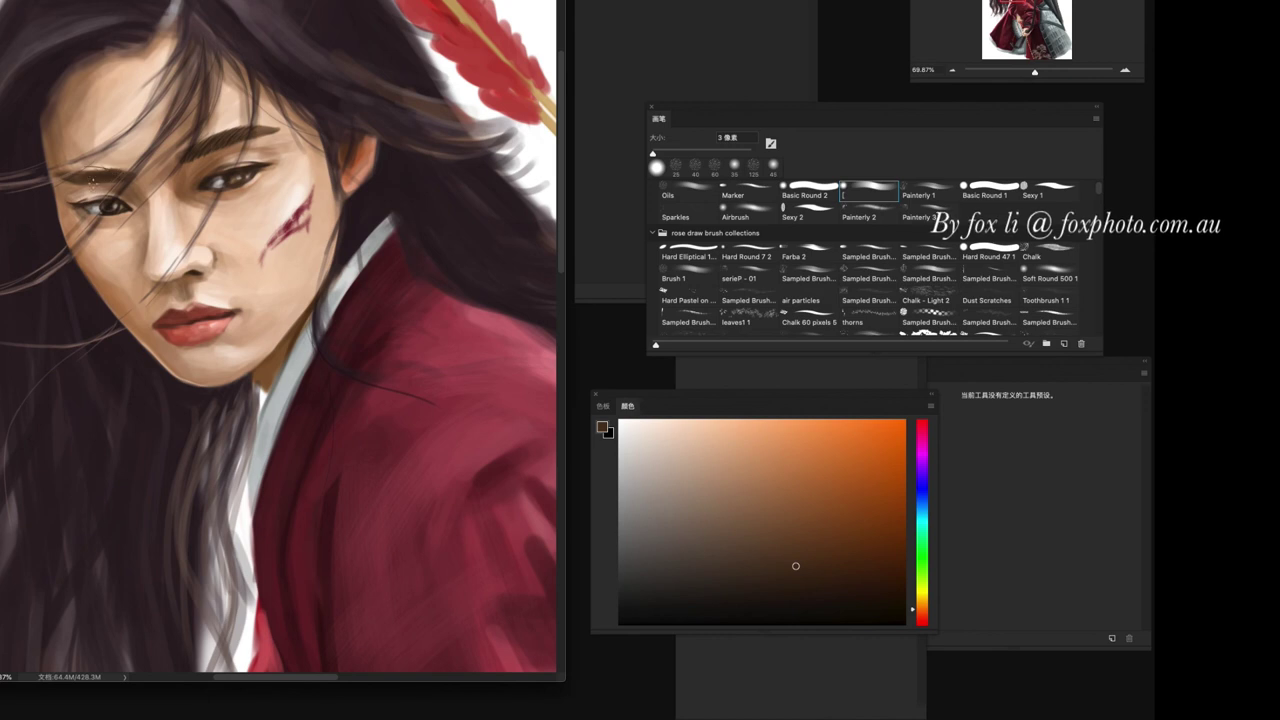
key(ctrl+z)
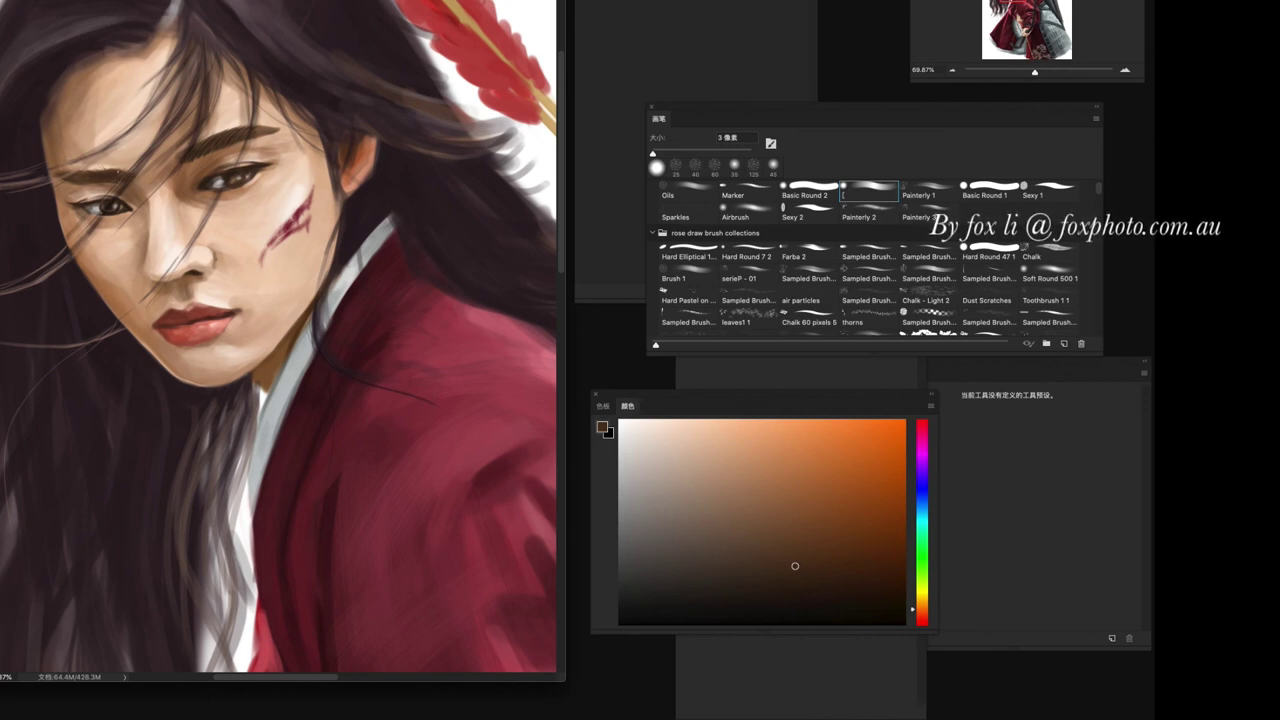
alt+click(102, 176)
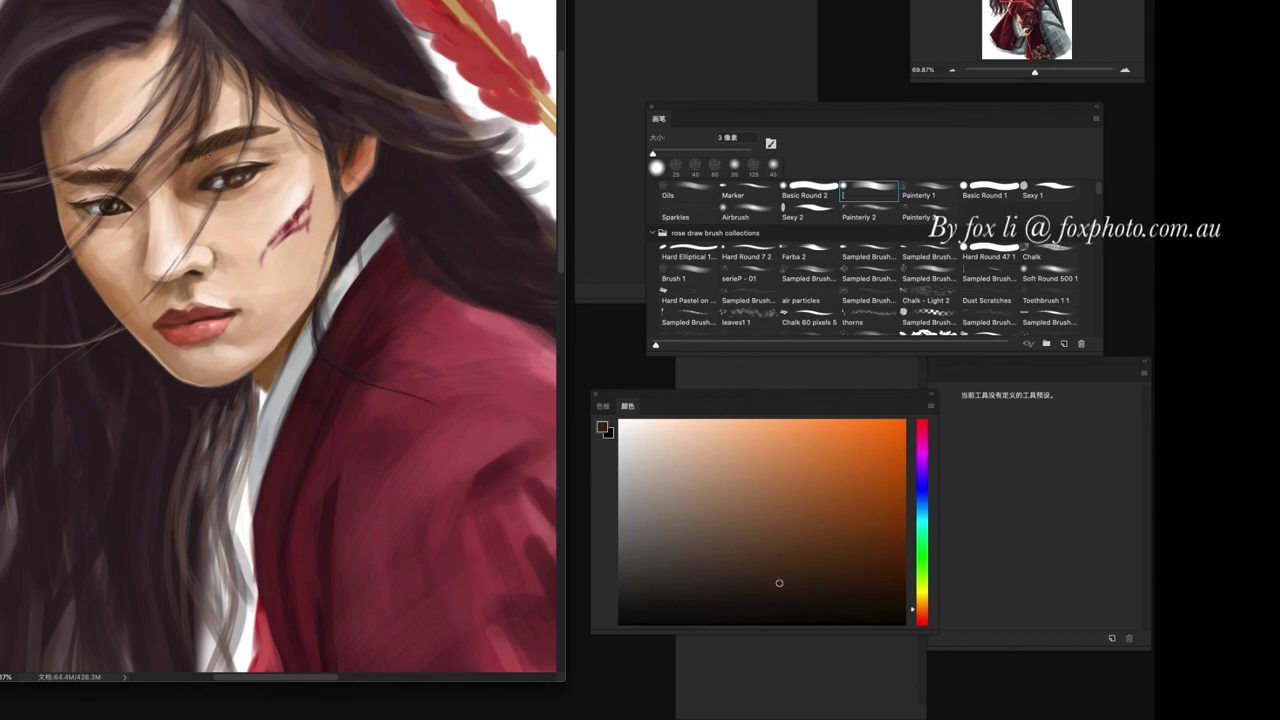
- With a 10 px brush, sample lighter browns, lip reds, lip-highlight pink and an orange-brown skin tone
scroll(382, 454, up, 2)
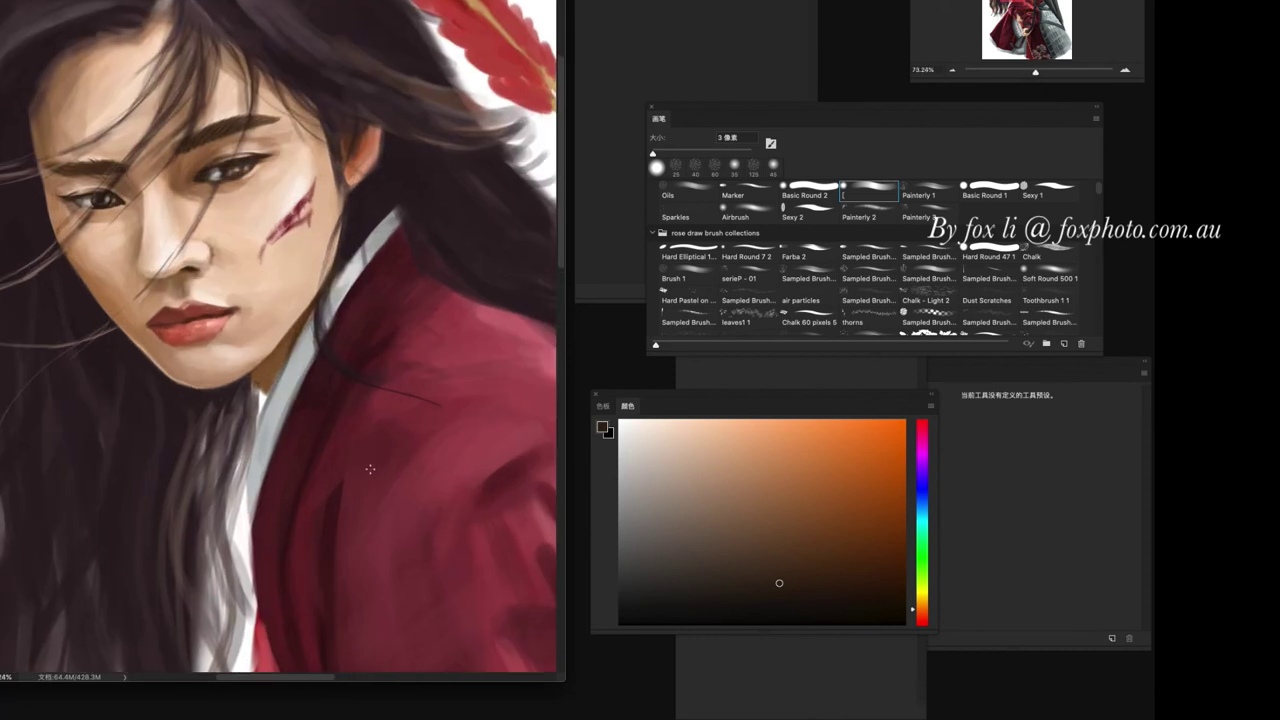
key(bracketright)
key(bracketright)
key(bracketright)
alt+click(184, 270)
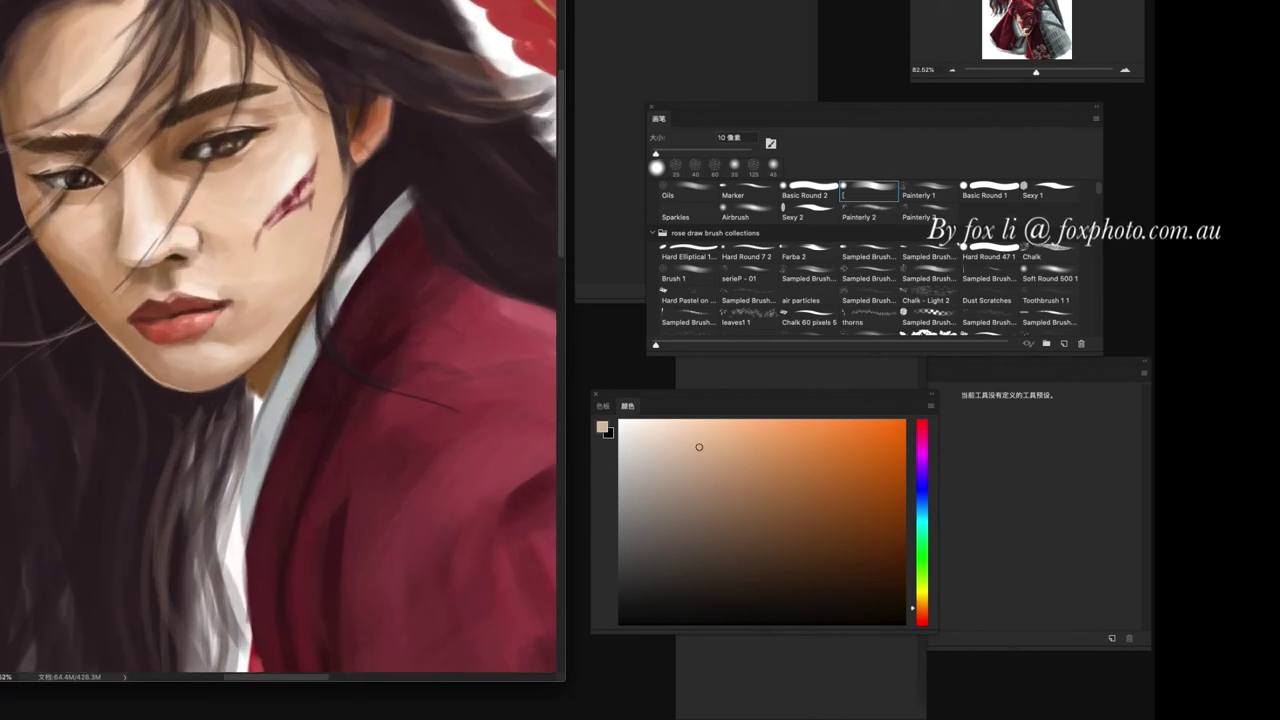
alt+click(168, 270)
alt+click(176, 270)
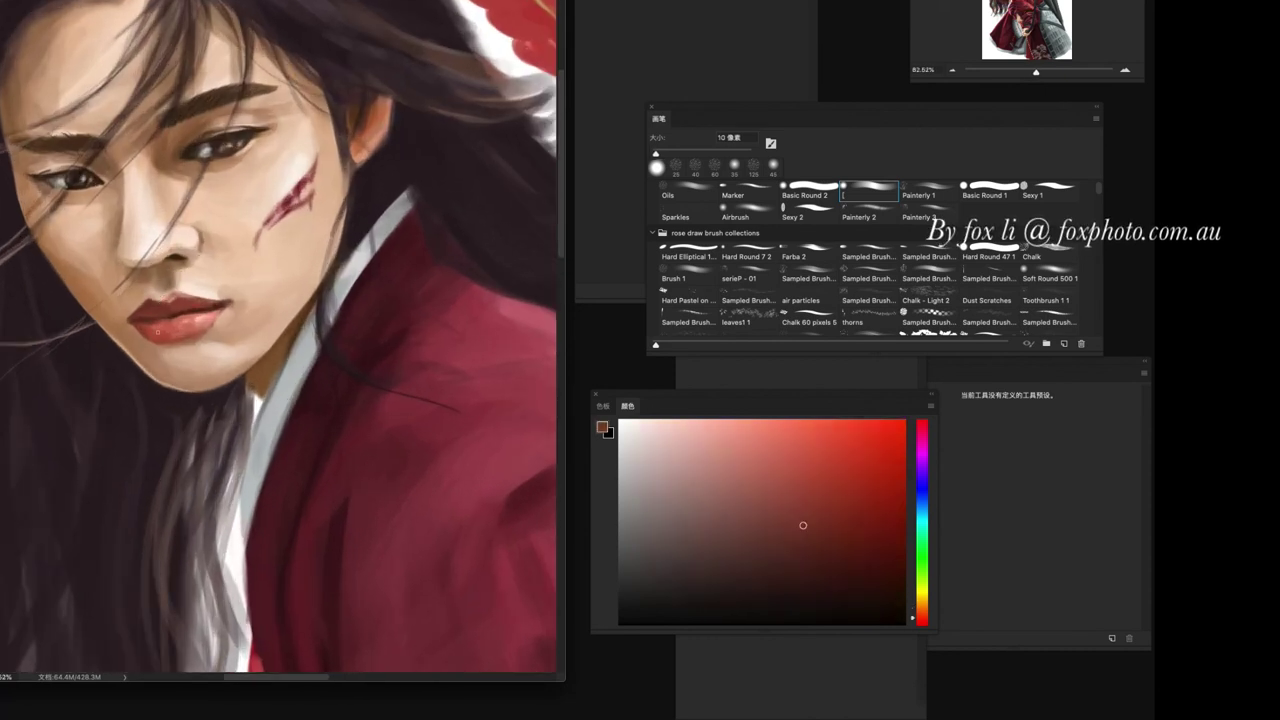
alt+click(198, 317)
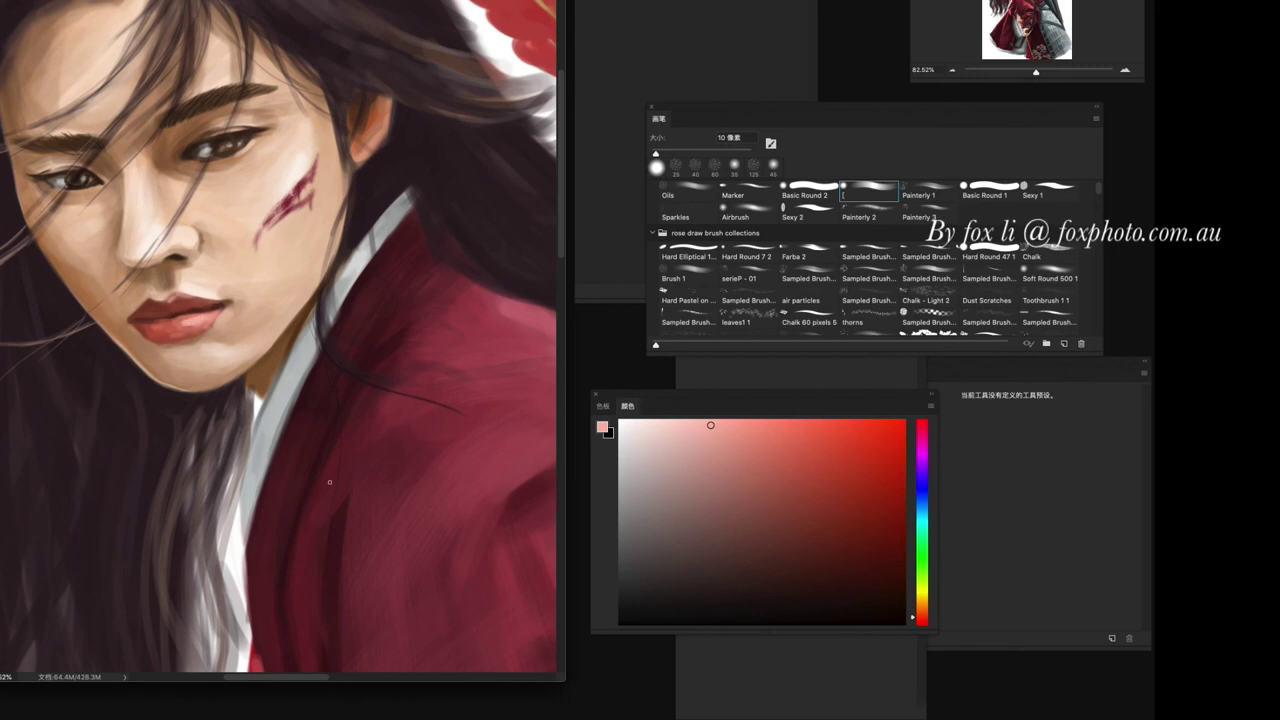
scroll(328, 499, down, 5)
scroll(277, 389, up, 5)
scroll(295, 515, down, 2)
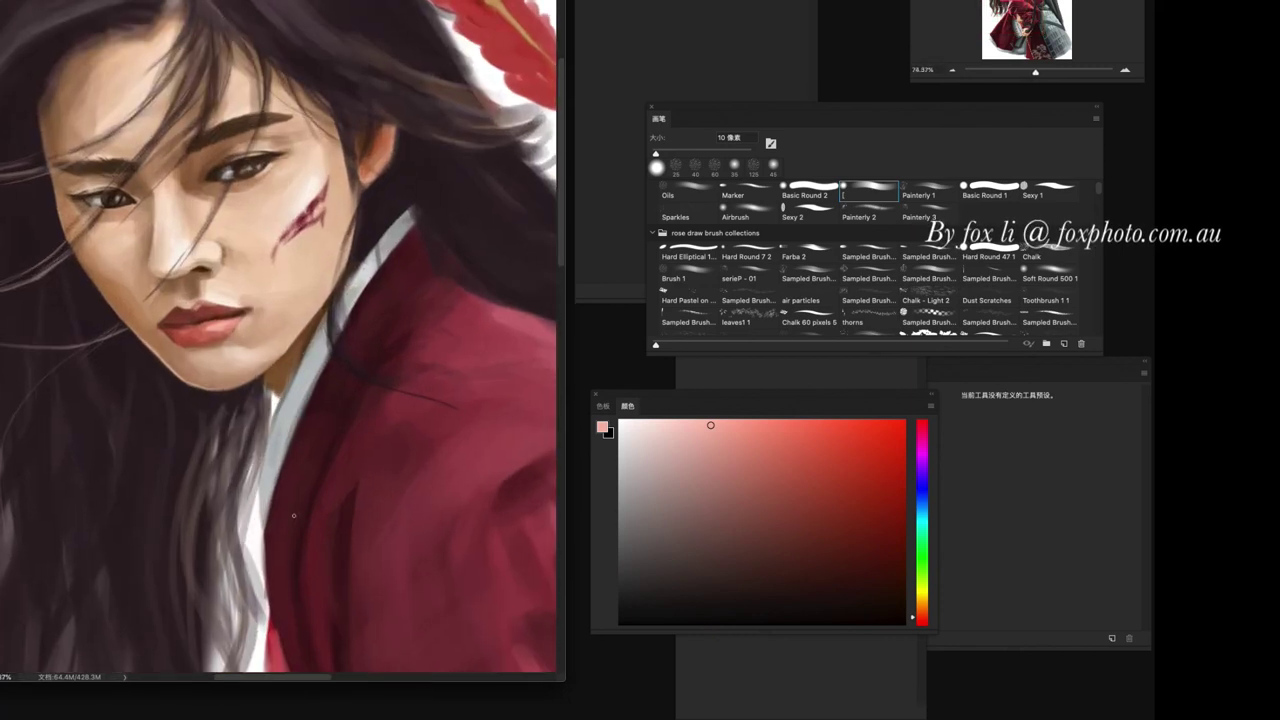
scroll(295, 515, down, 1)
alt+click(210, 90)
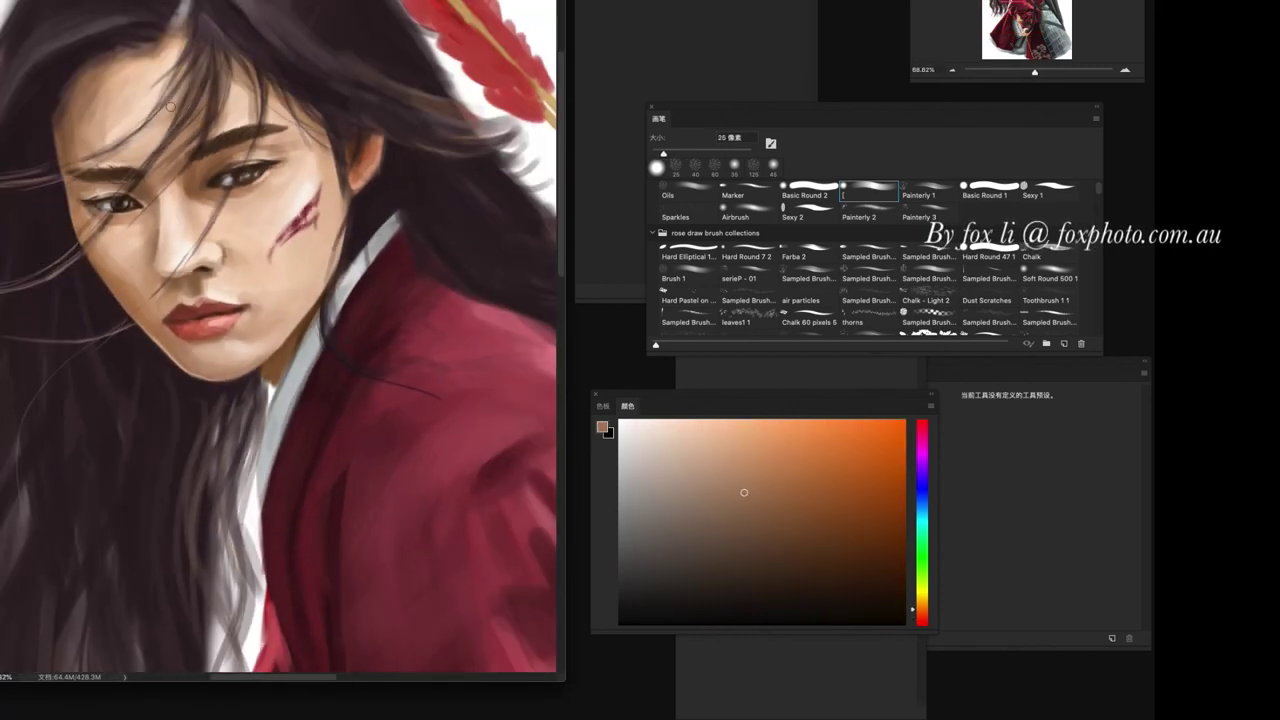
- Darken the right corner of the lips with a deeper red using a 9 px brush
key(bracketleft)
alt+click(153, 183)
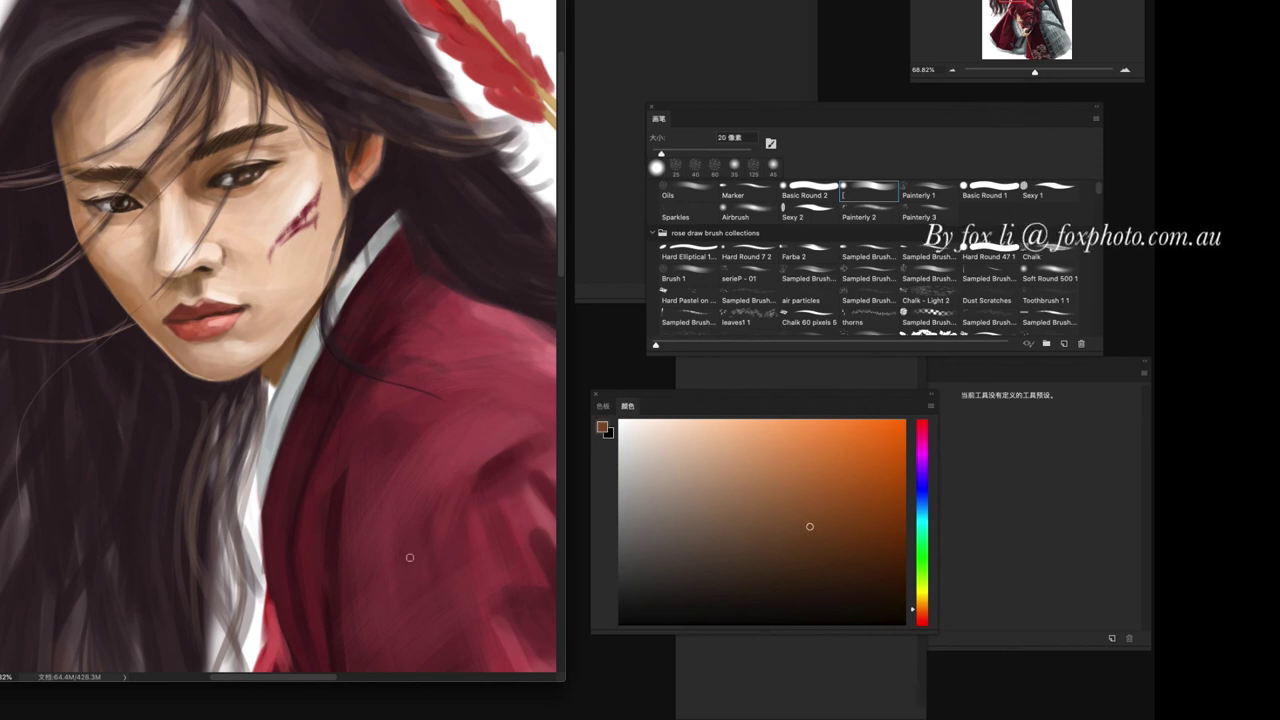
scroll(408, 553, down, 3)
scroll(397, 531, up, 3)
key(bracketleft)
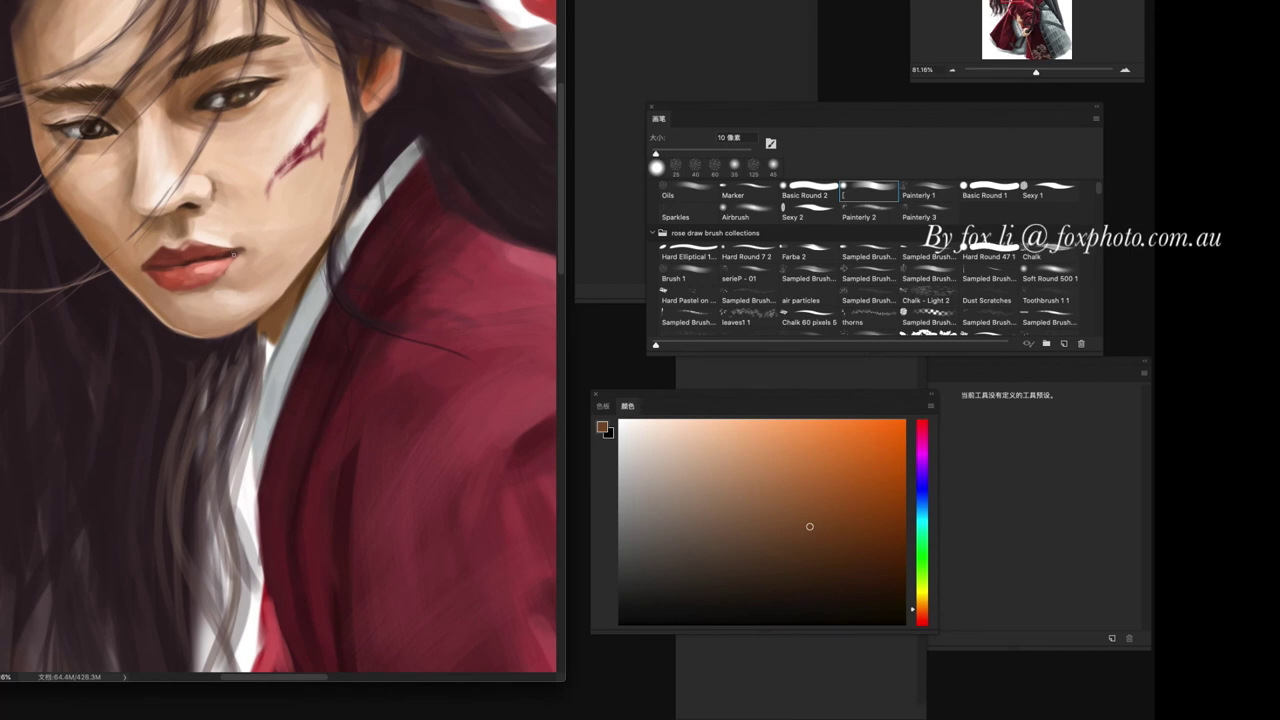
key(bracketleft)
alt+click(235, 250)
alt+click(238, 252)
drag(236, 255, 245, 249)
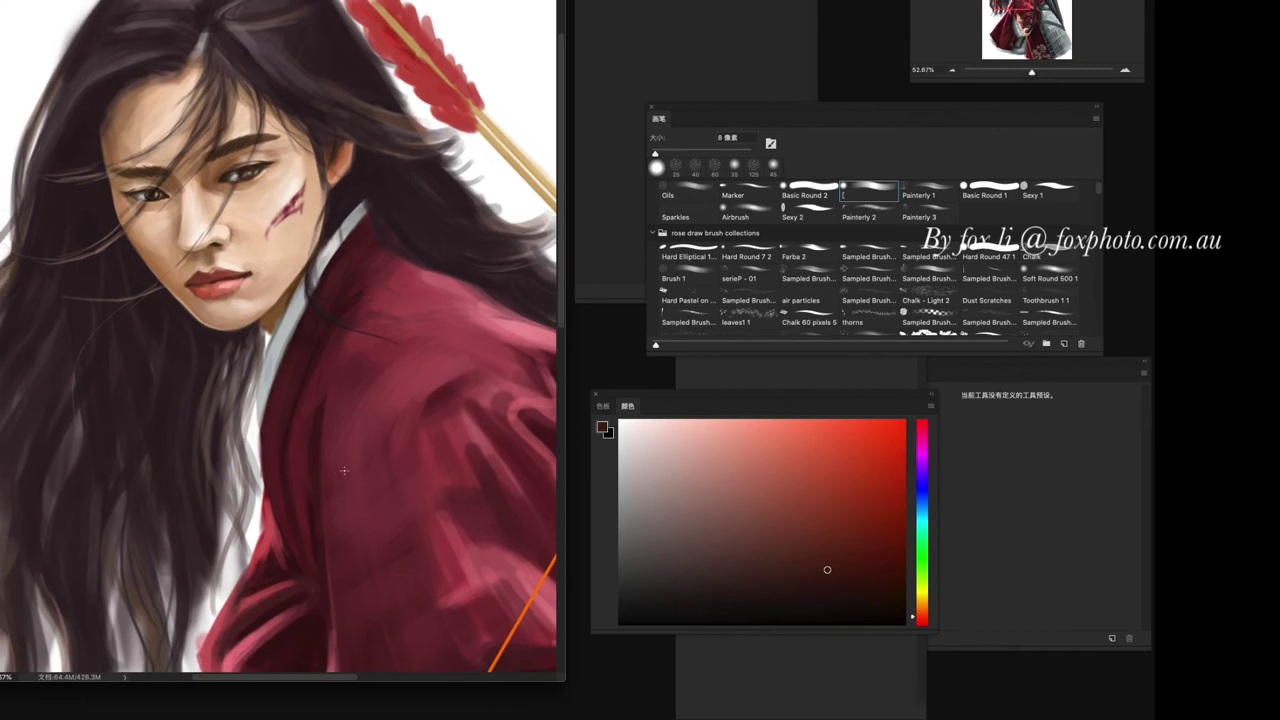
- Sample tan and lighter skin tones, enlarge the brush to 25 px and zoom back out
scroll(185, 317, down, 1)
key(bracketright)
alt+click(185, 317)
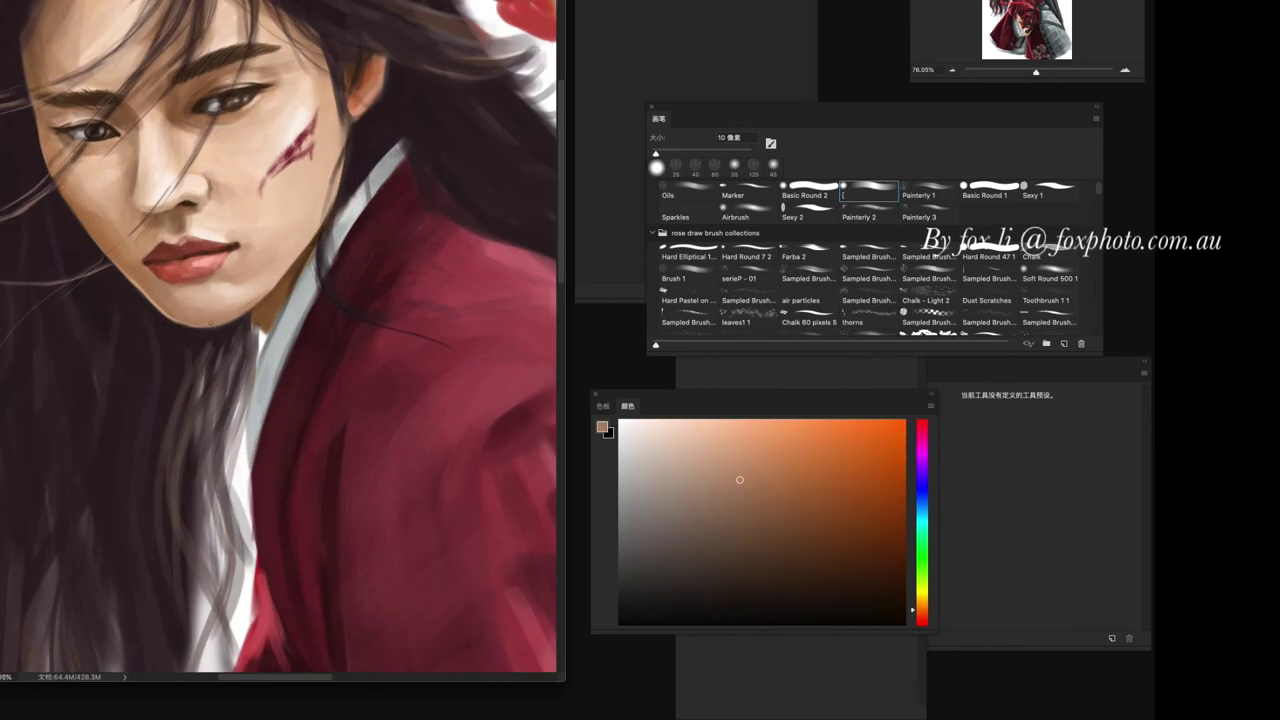
alt+click(255, 288)
key(bracketright)
key(bracketright)
key(bracketright)
scroll(300, 440, down, 5)
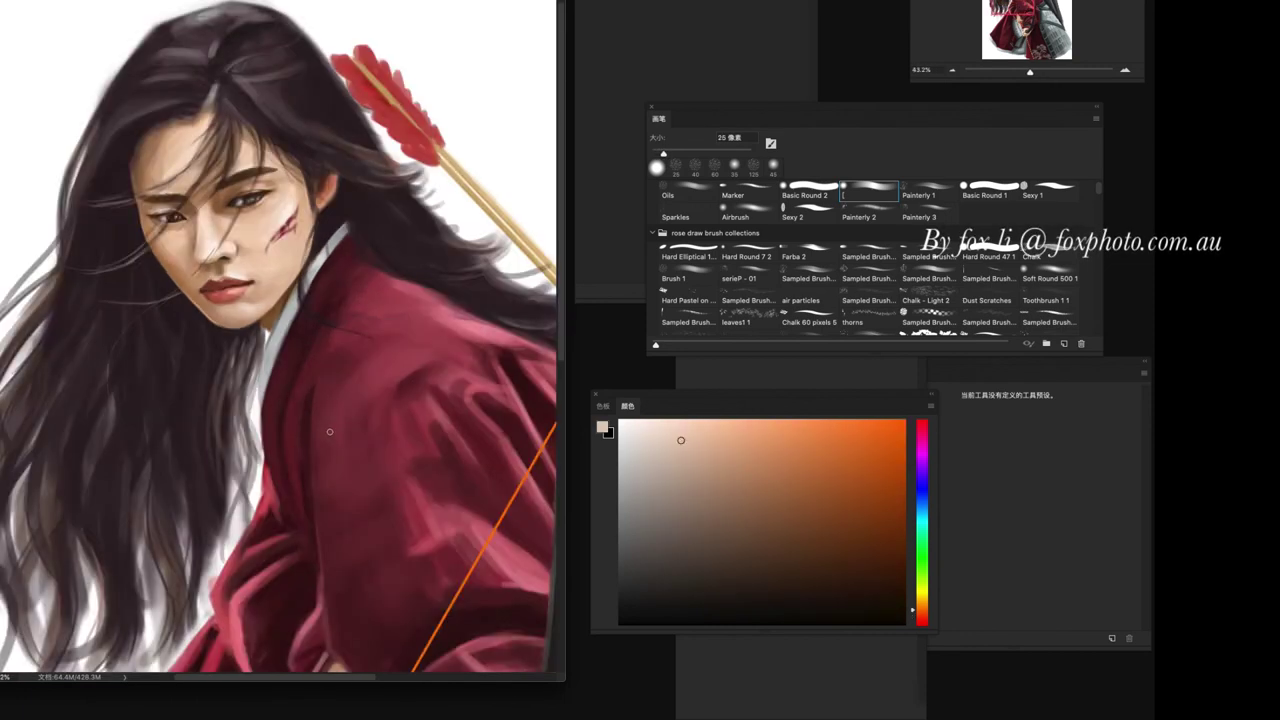
scroll(180, 192, up, 3)
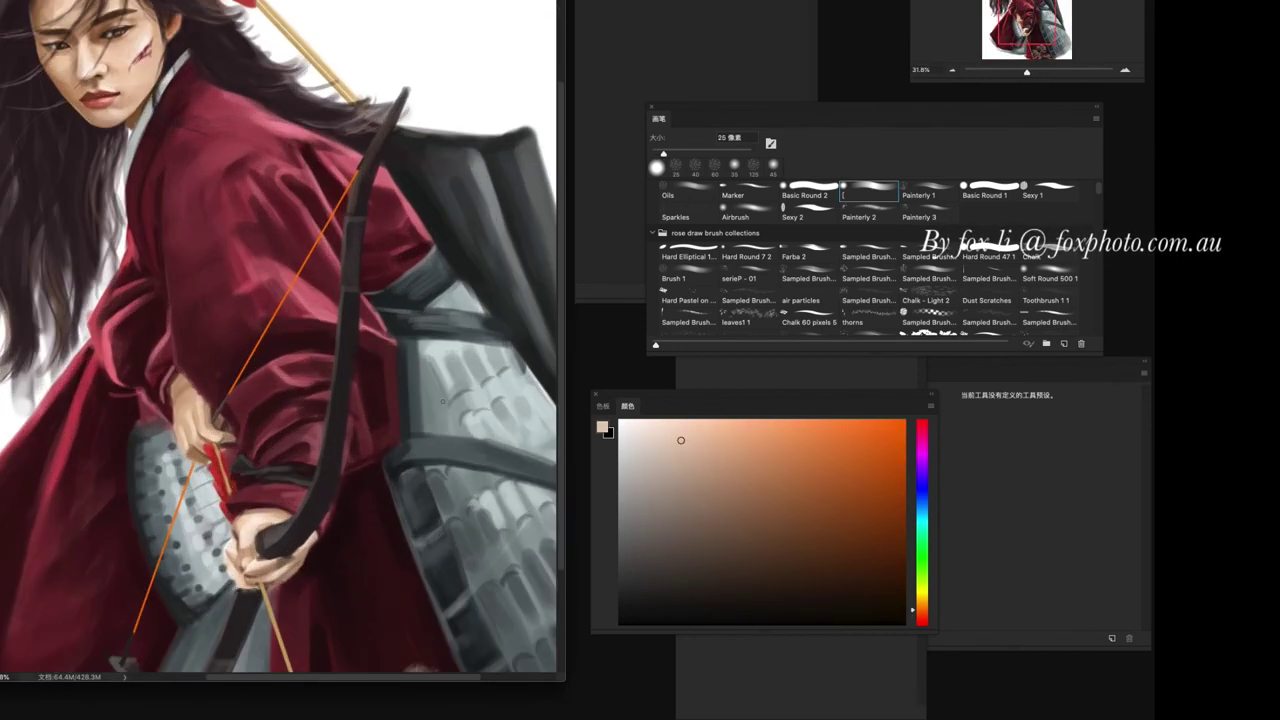
scroll(380, 480, down, 3)
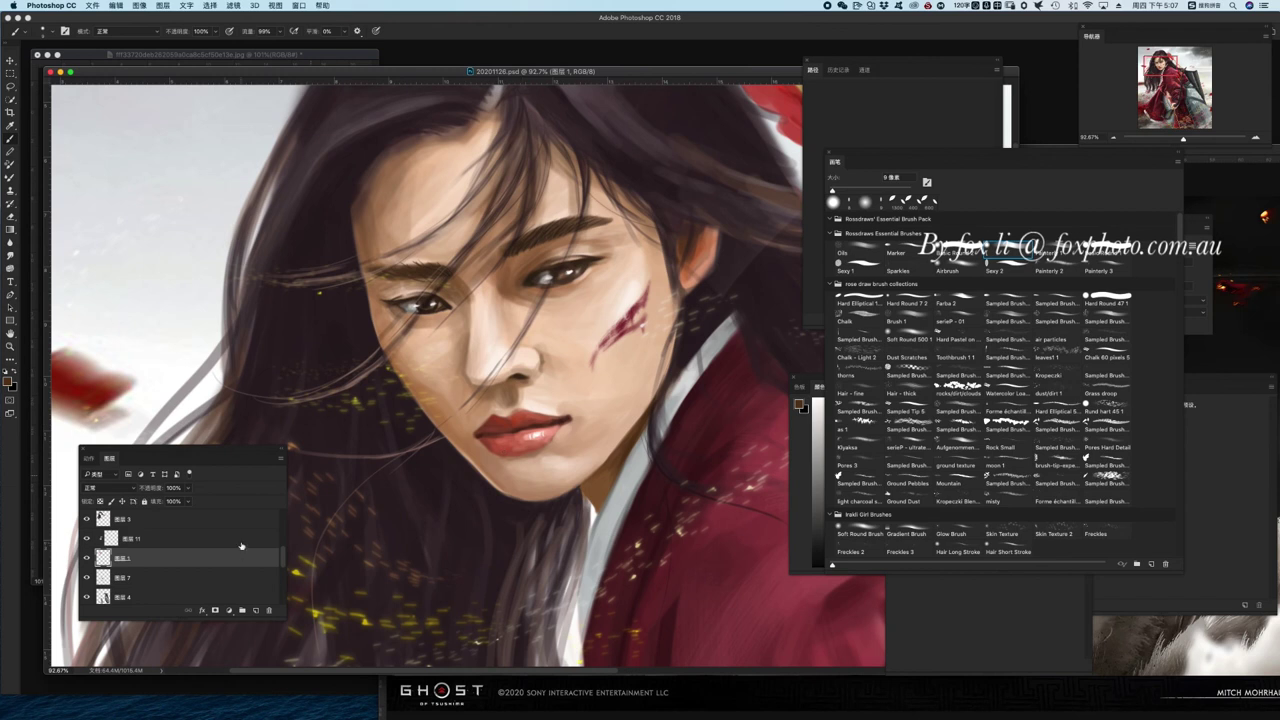
- Bring up the colour picker with F6 and choose a light peach skin tone
key(F6)
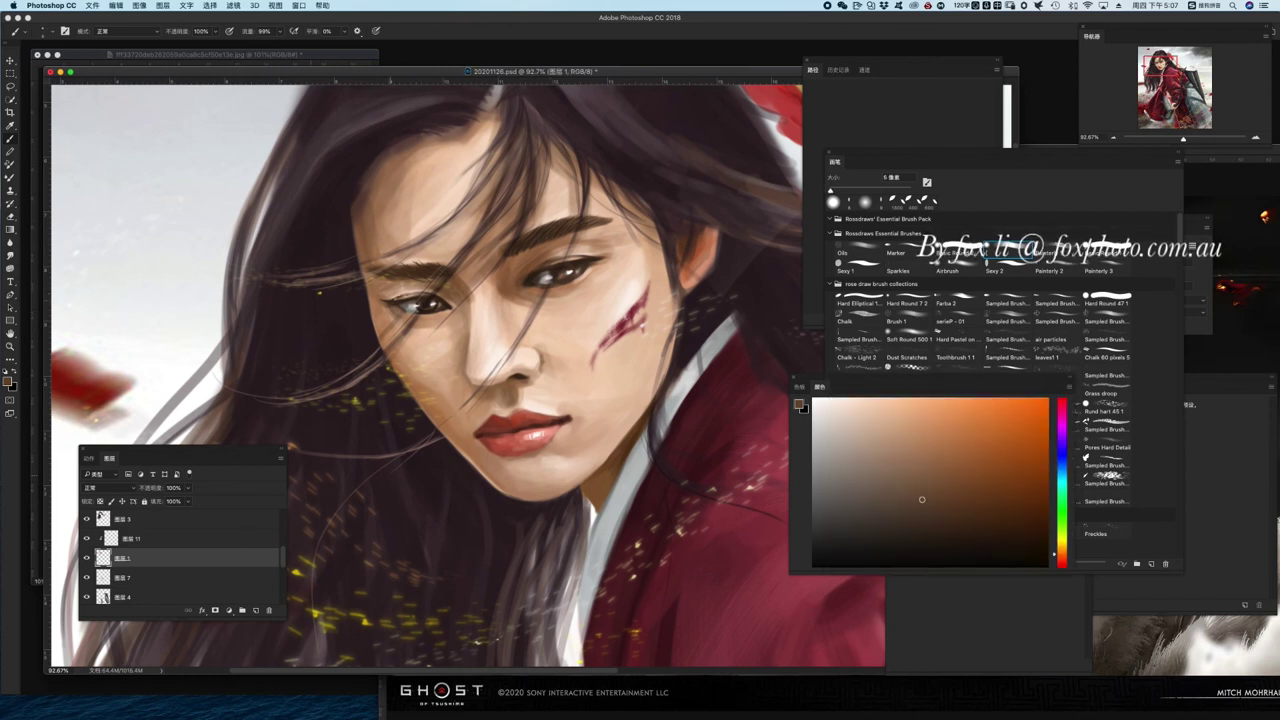
click(936, 532)
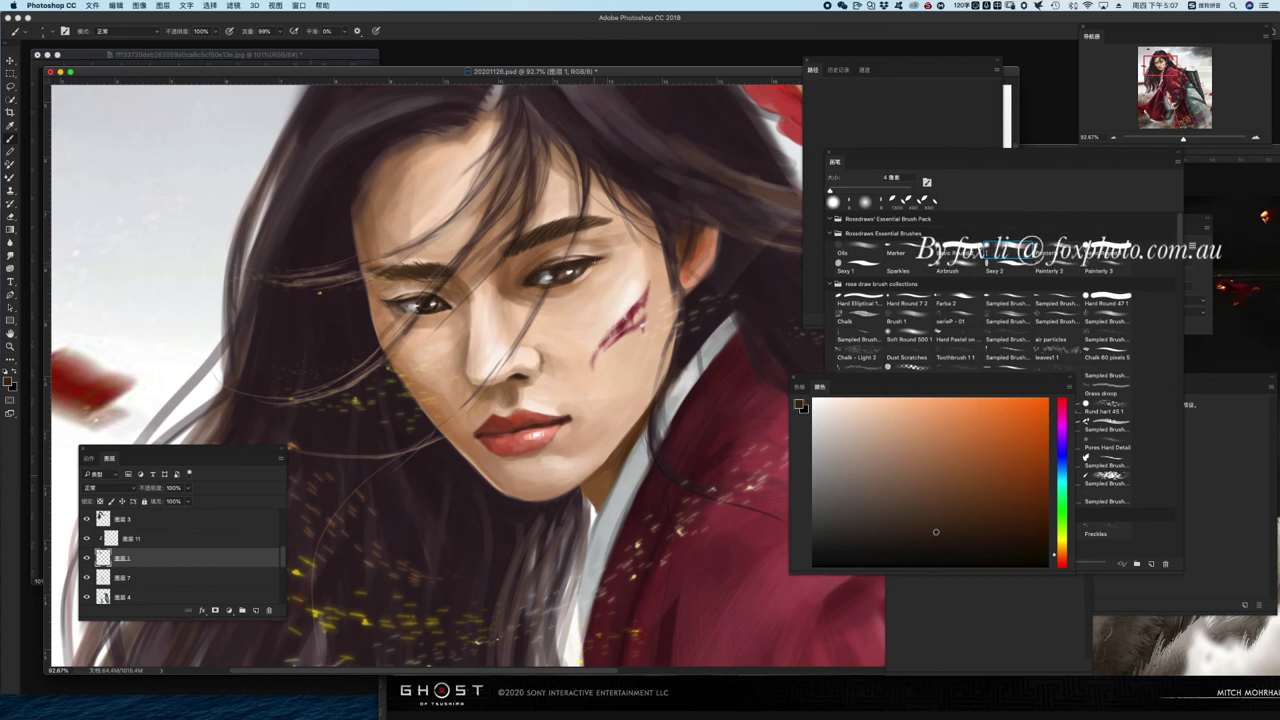
click(871, 412)
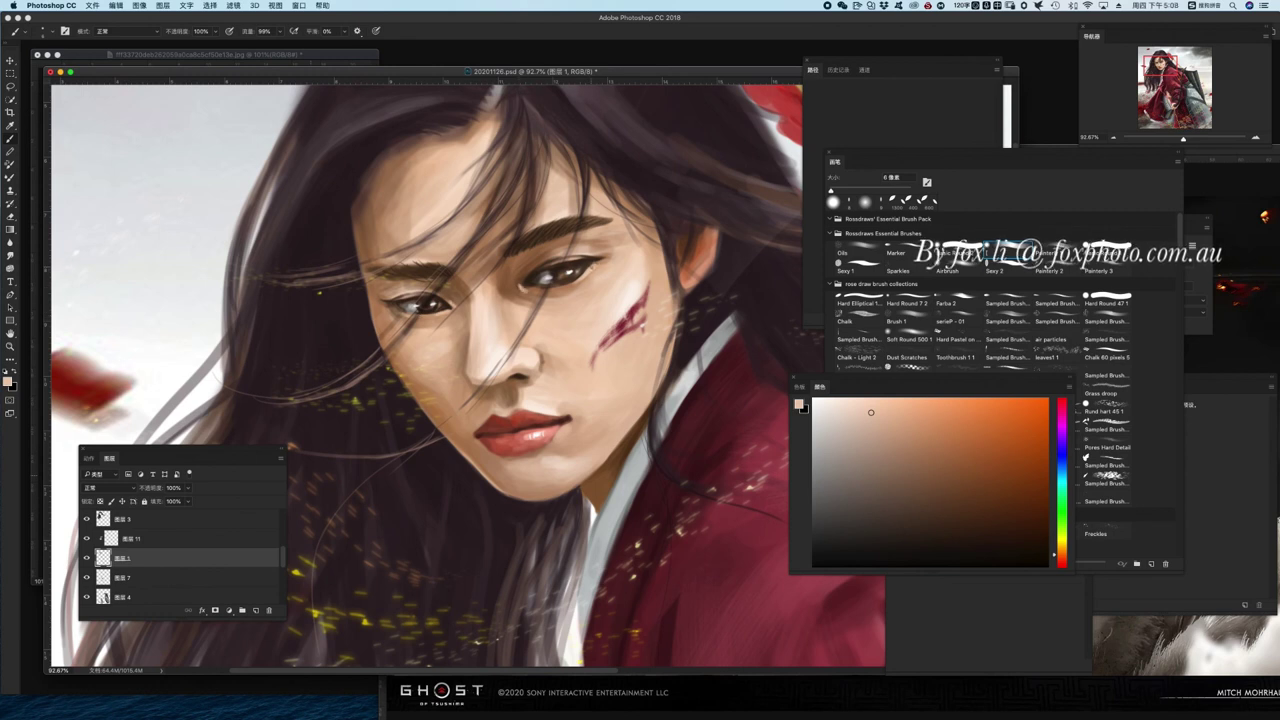
scroll(465, 375, down, 5)
scroll(465, 375, down, 2)
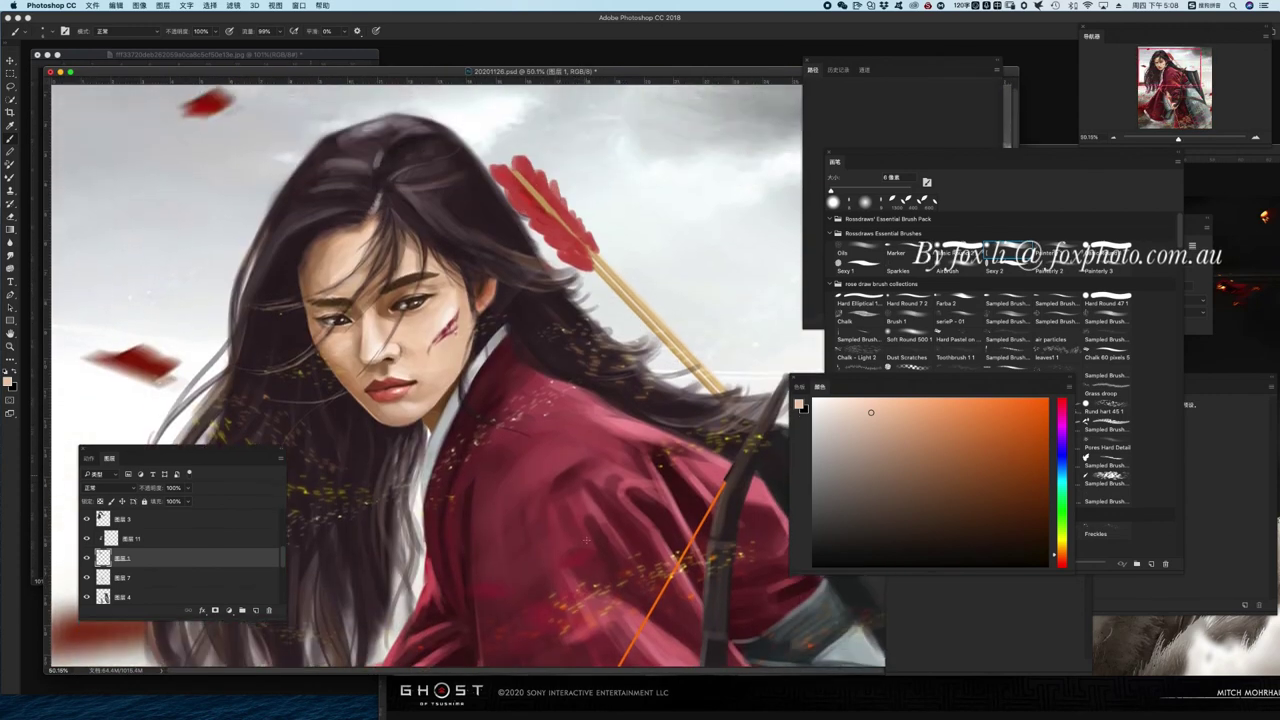
scroll(465, 375, down, 2)
scroll(465, 375, down, 2)
scroll(593, 527, up, 2)
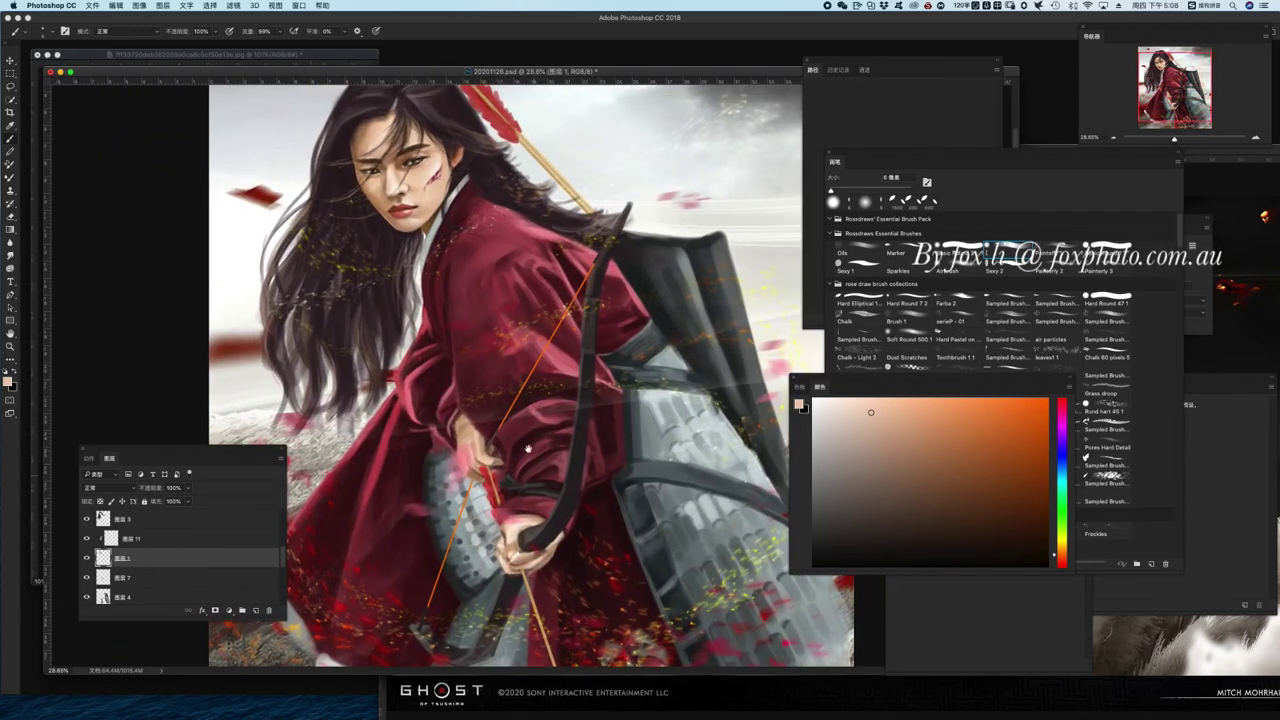
scroll(600, 535, up, 1)
scroll(606, 541, up, 2)
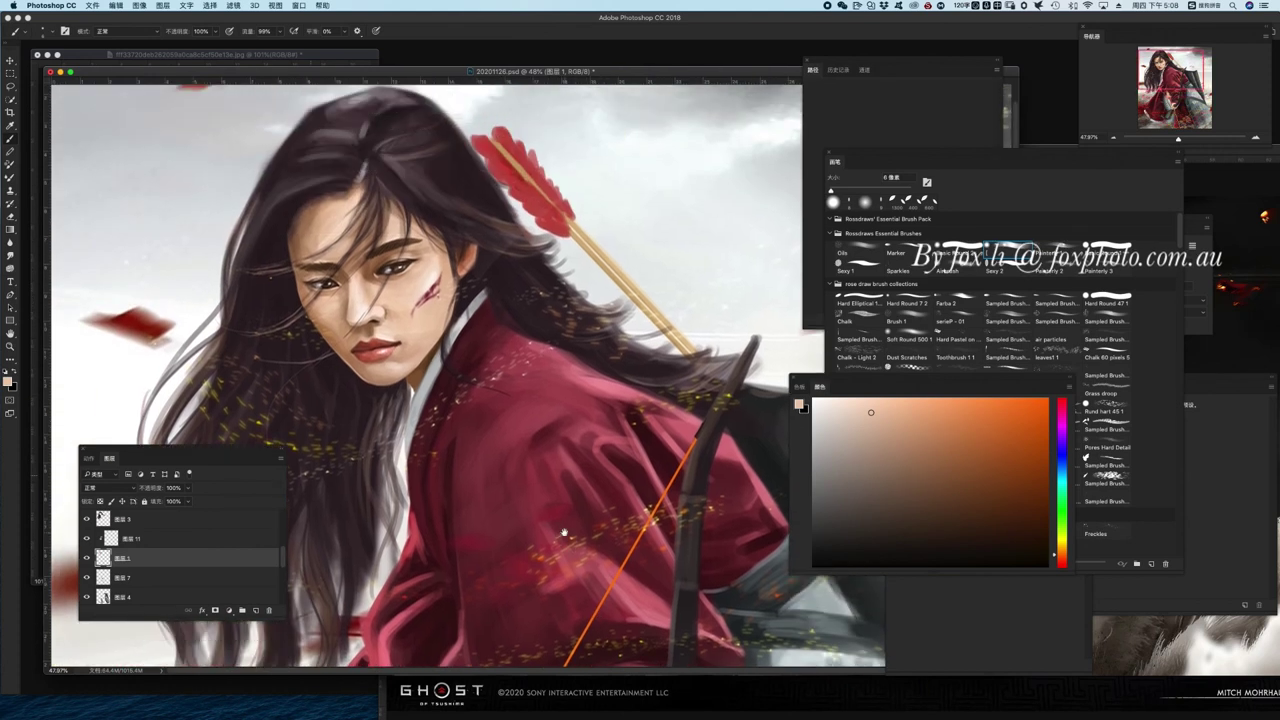
scroll(606, 541, up, 2)
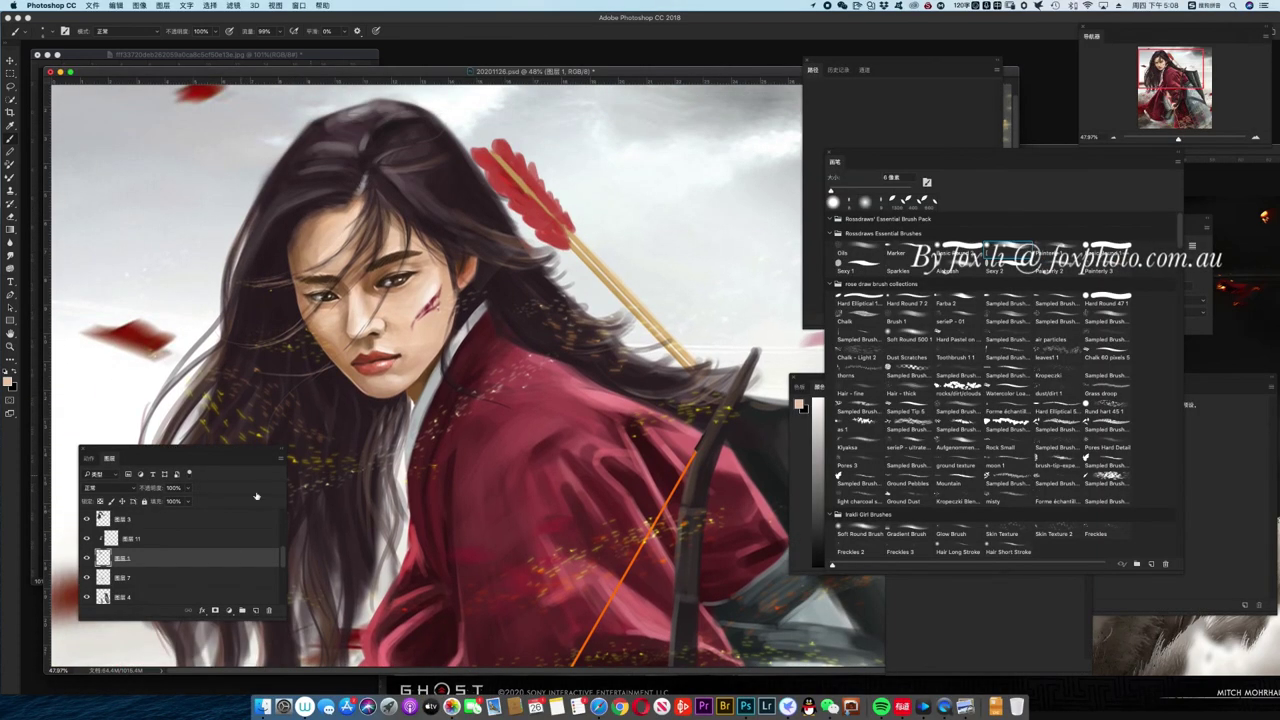
- Swap to the dark brown colour and fit the whole painting in the window
key(x)
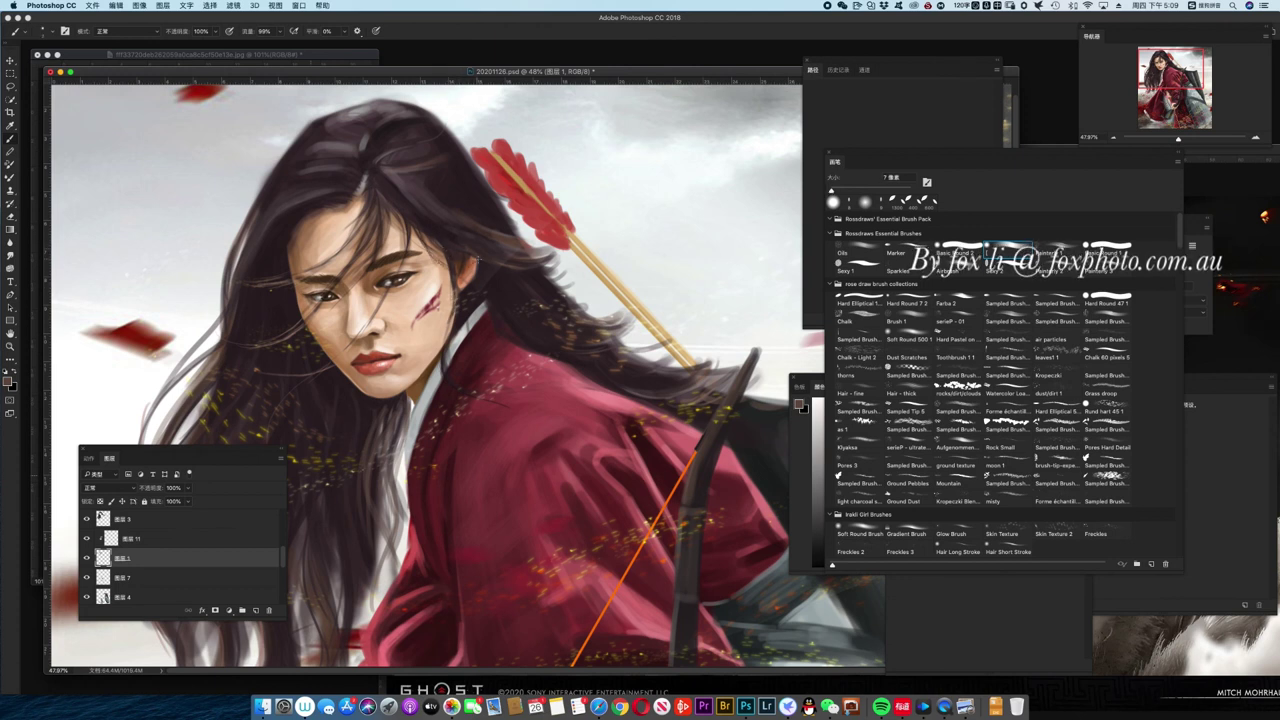
key(ctrl+0)
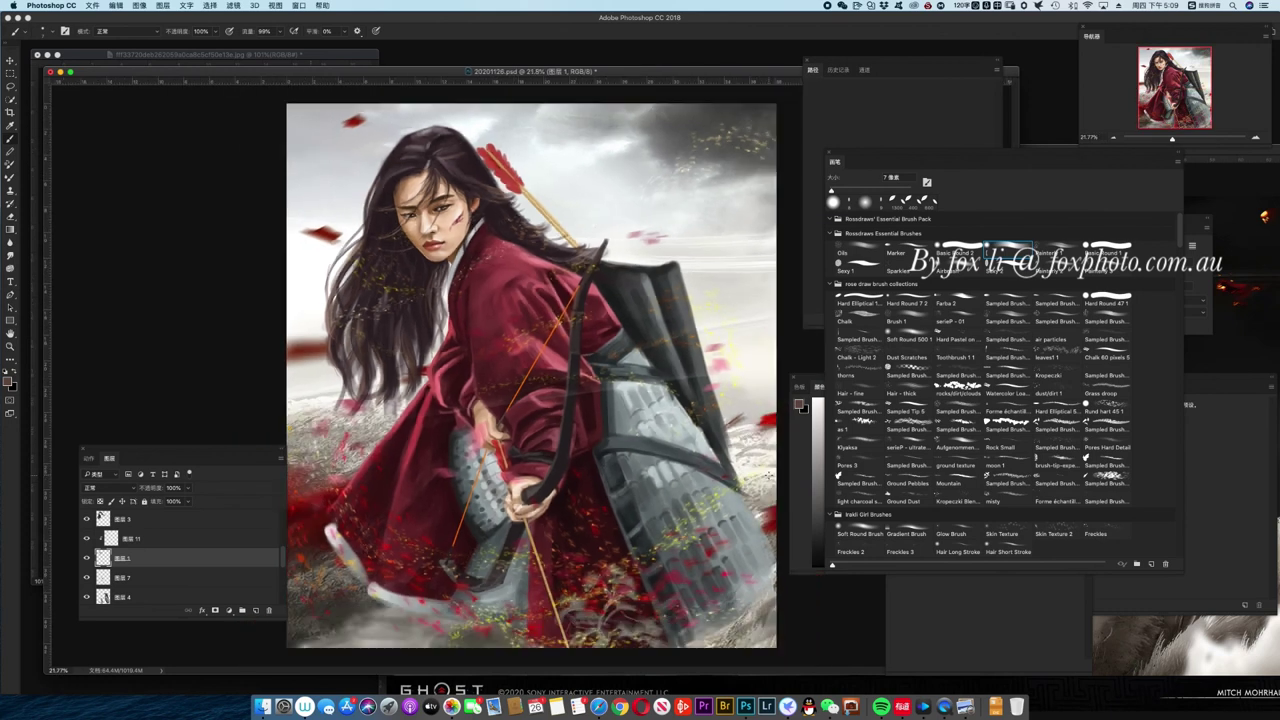
scroll(598, 359, up, 4)
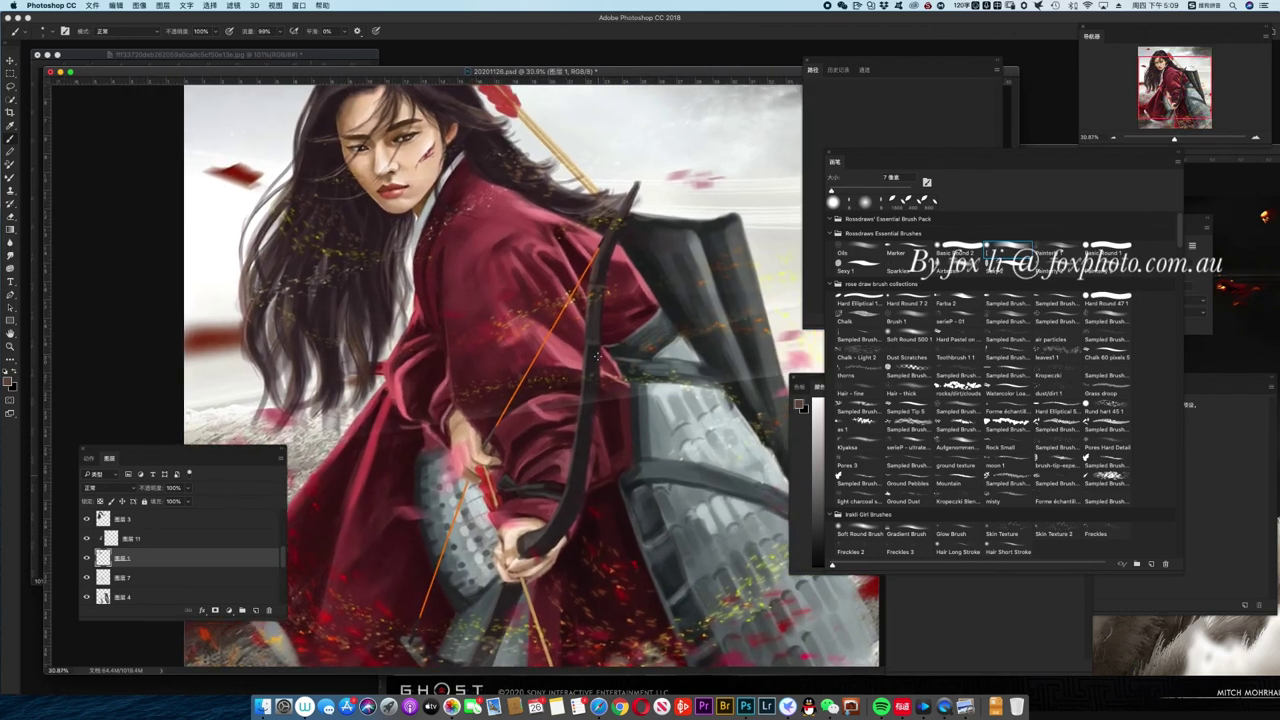
scroll(598, 359, down, 1)
scroll(598, 359, down, 2)
scroll(600, 356, down, 2)
scroll(606, 349, up, 3)
scroll(606, 349, down, 2)
scroll(605, 350, down, 1)
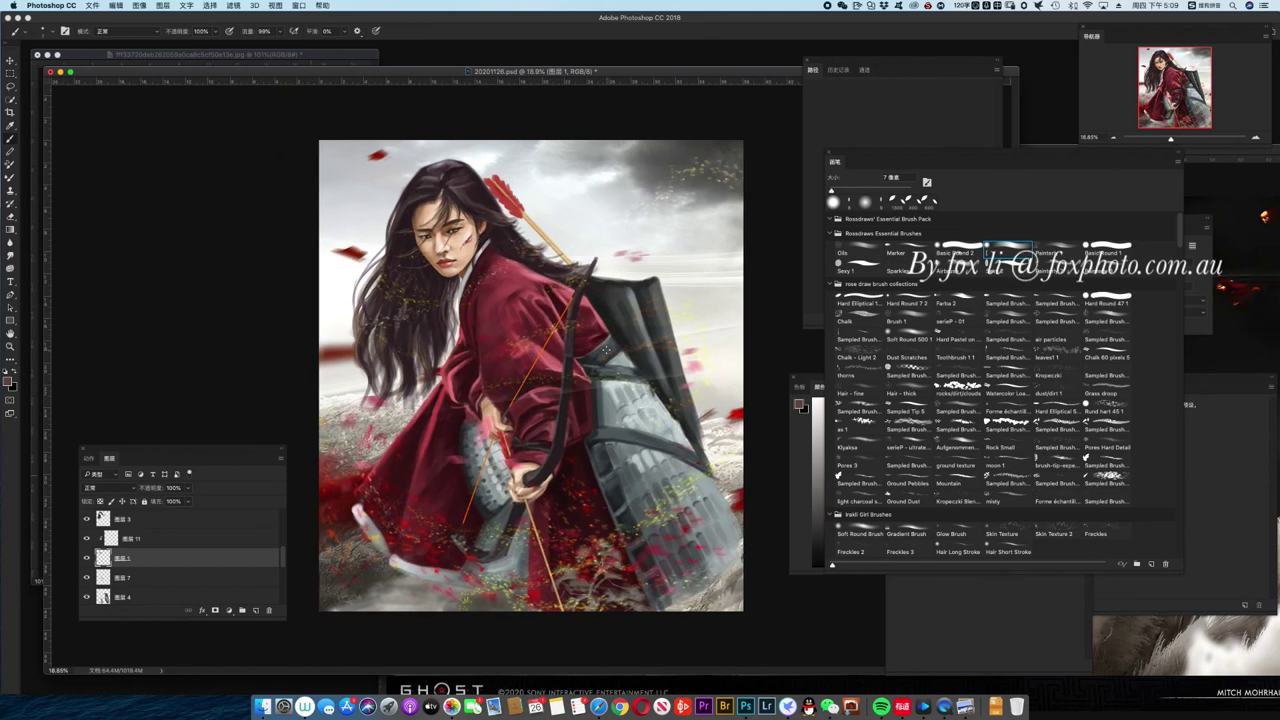
scroll(605, 350, up, 5)
scroll(605, 350, up, 1)
- Pick a light peach highlight tint with a 15 px brush and undo the last stroke
key(bracketright)
key(bracketright)
key(bracketright)
alt+click(351, 321)
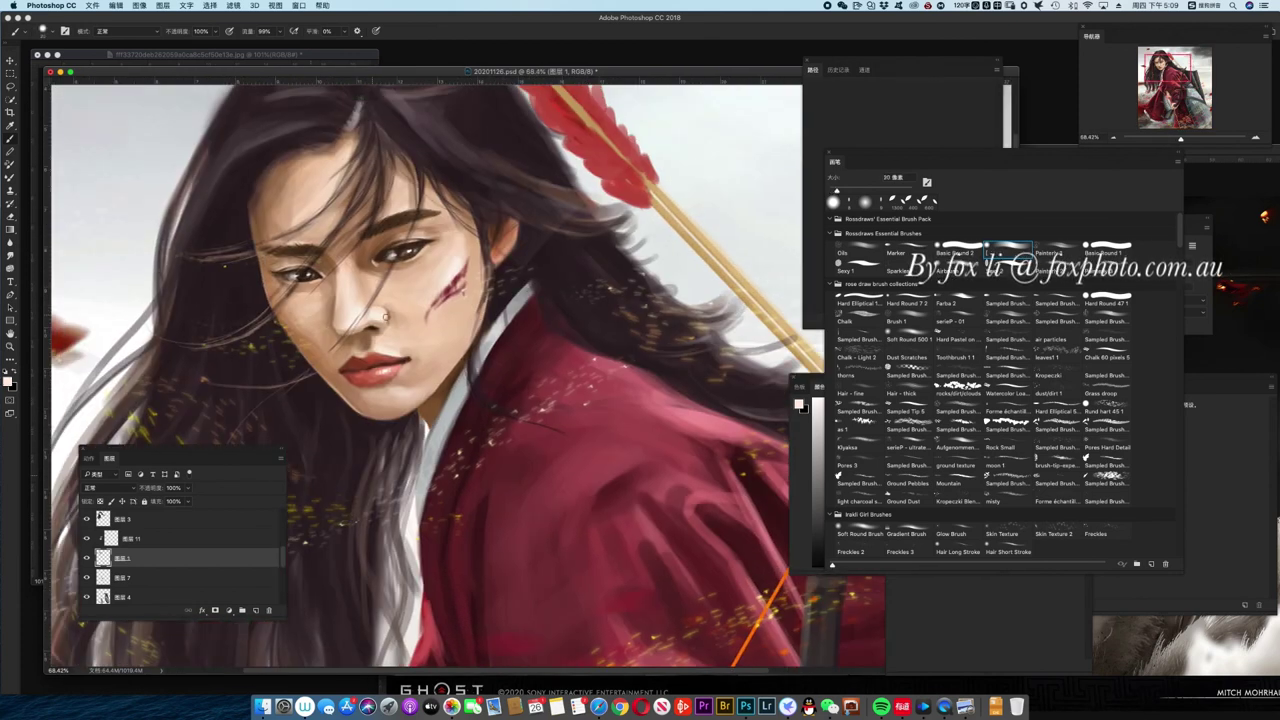
key(bracketleft)
key(bracketleft)
key(bracketleft)
key(bracketleft)
click(802, 443)
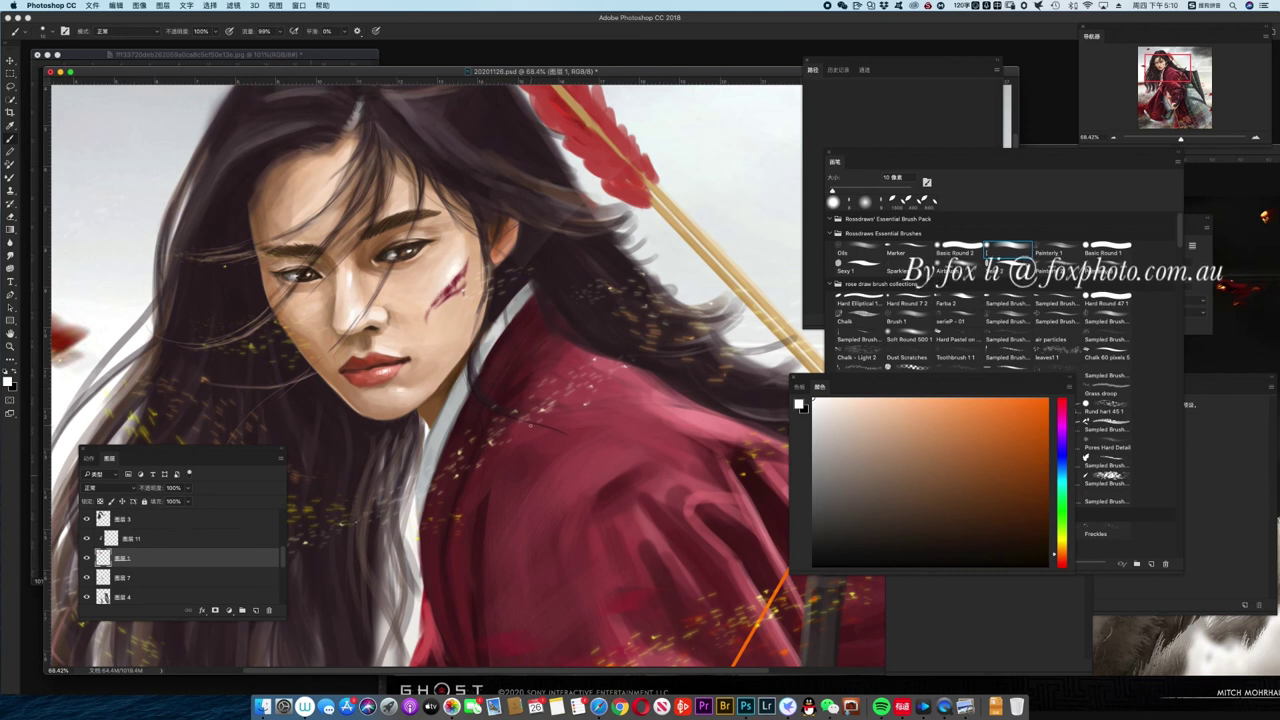
scroll(425, 375, down, 2)
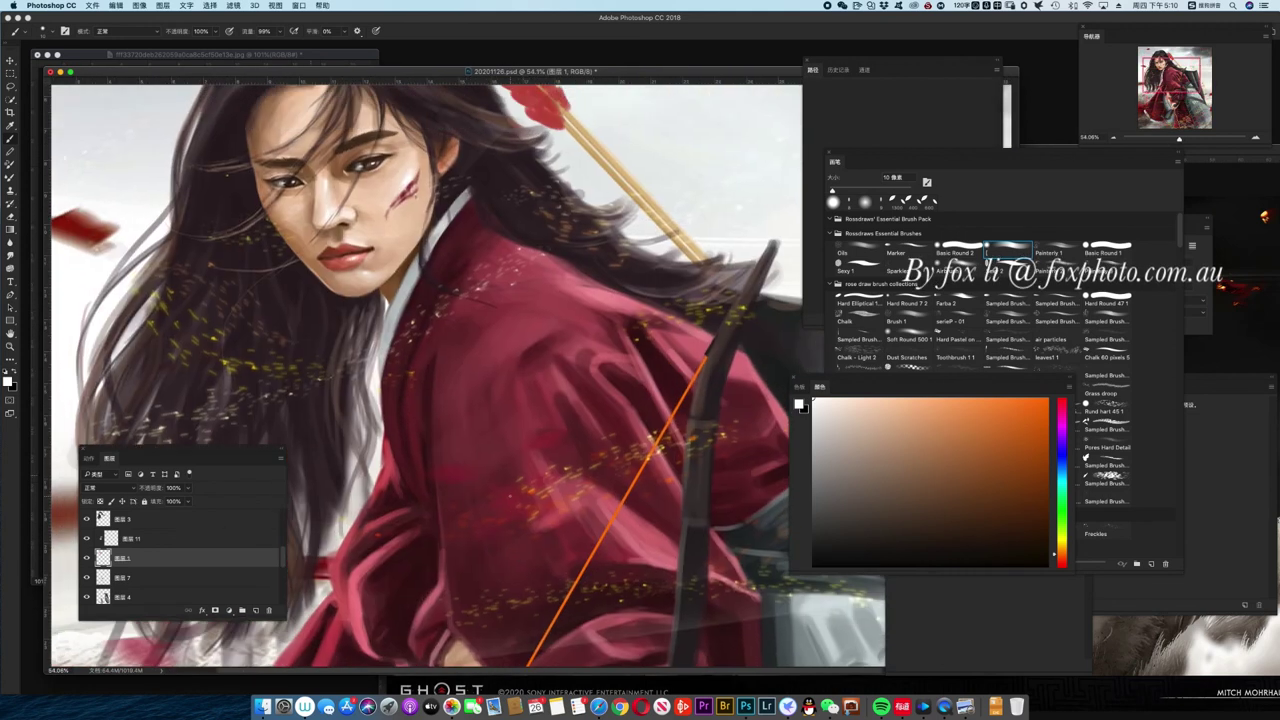
drag(479, 437, 489, 492)
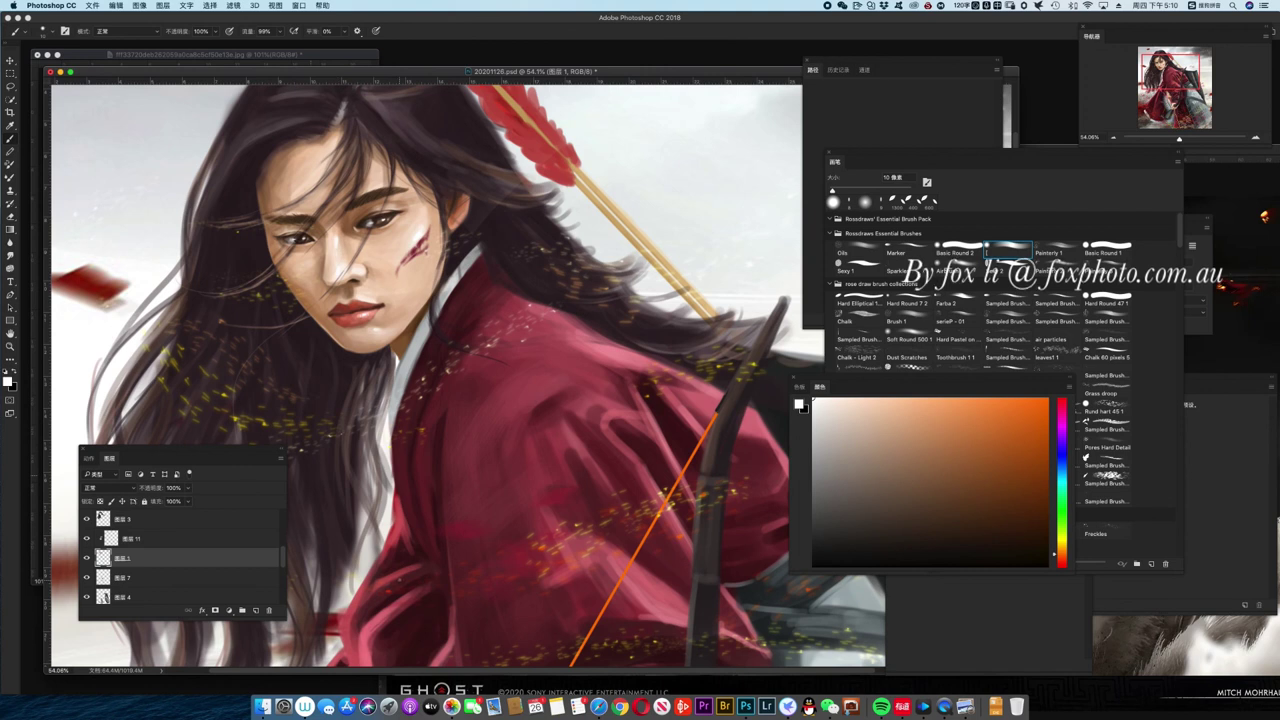
scroll(465, 375, down, 2)
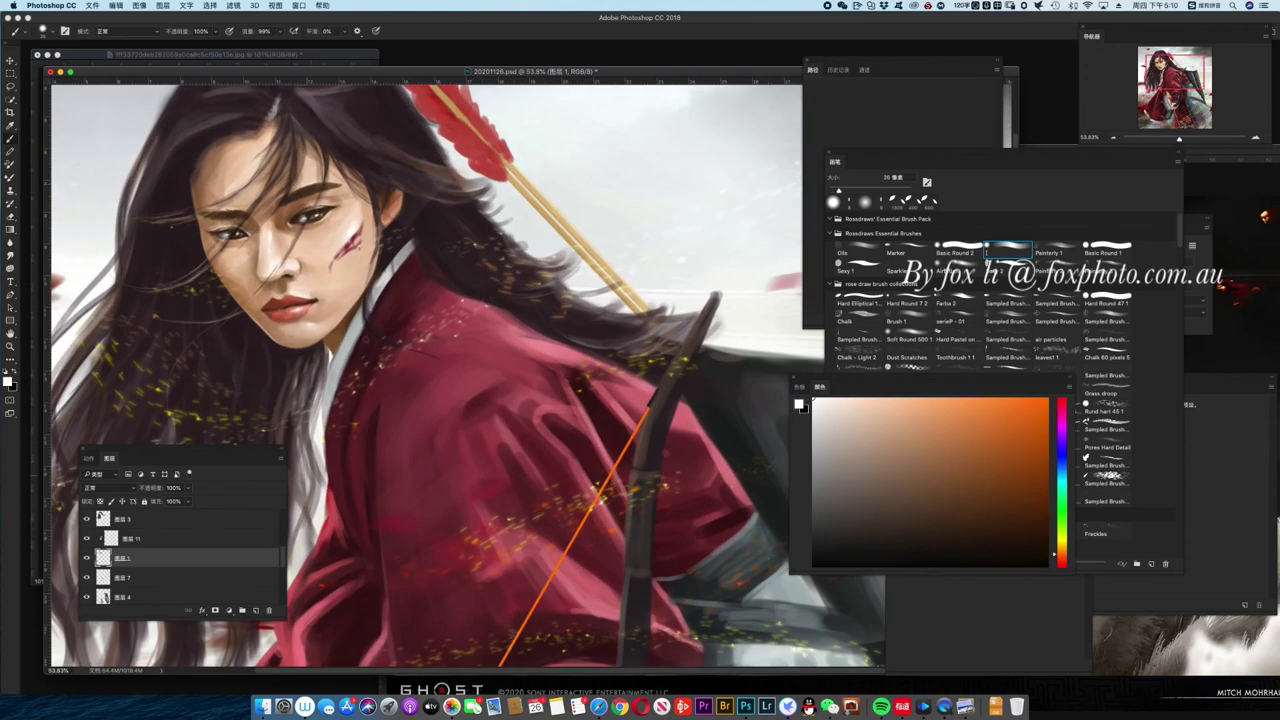
click(845, 399)
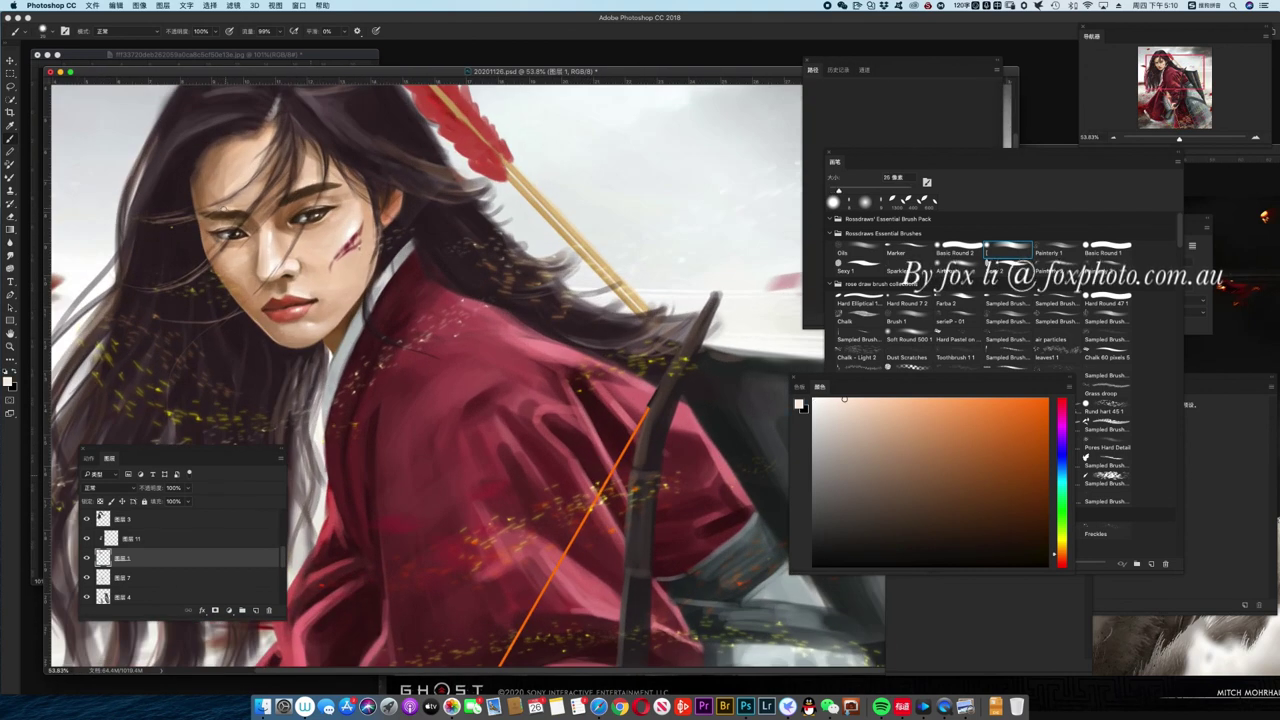
key(ctrl+z)
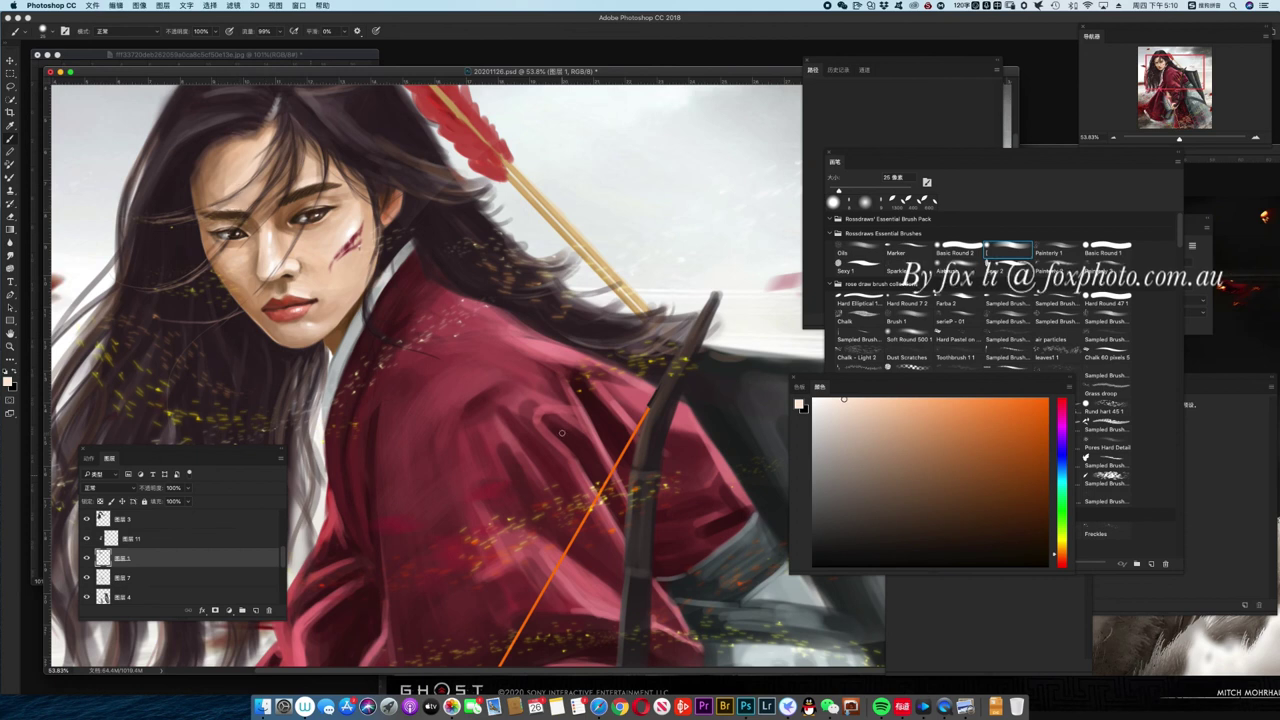
- On layer 图层 3, pick a darker robe red and set the brush to 15 px
scroll(565, 435, down, 5)
scroll(530, 440, up, 5)
scroll(530, 440, down, 2)
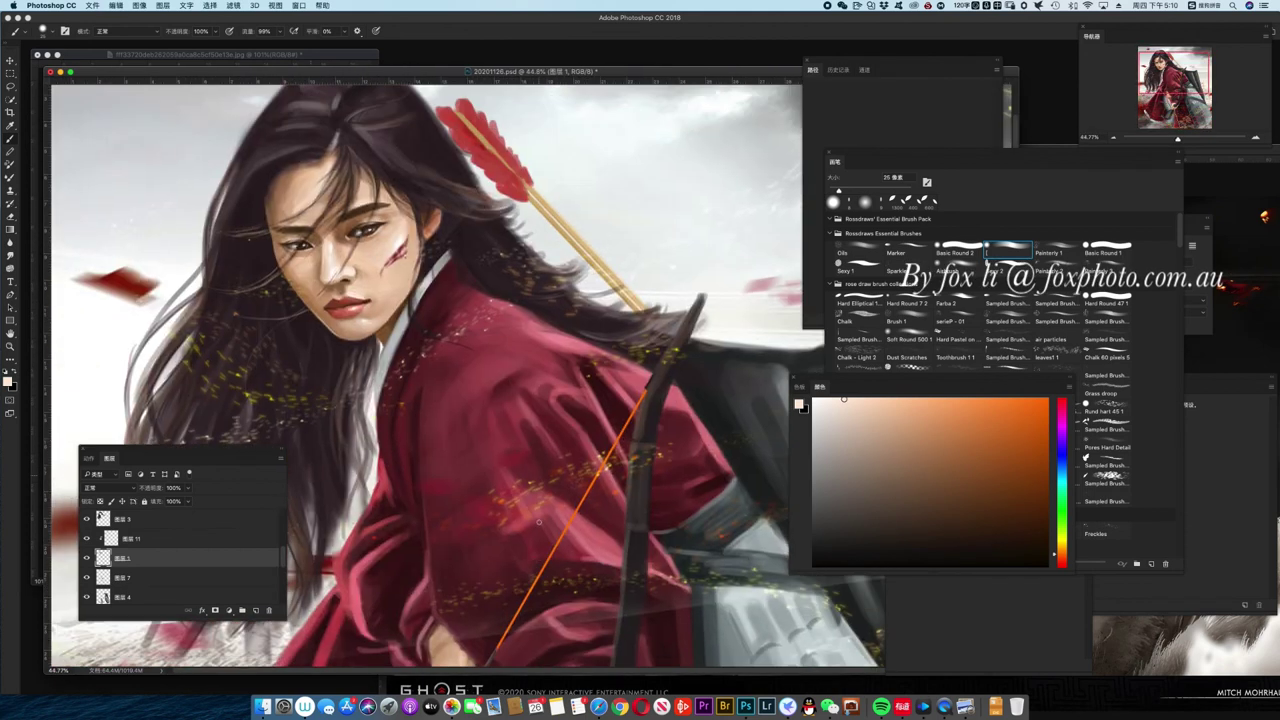
scroll(530, 440, down, 1)
scroll(530, 440, down, 1)
scroll(526, 400, down, 1)
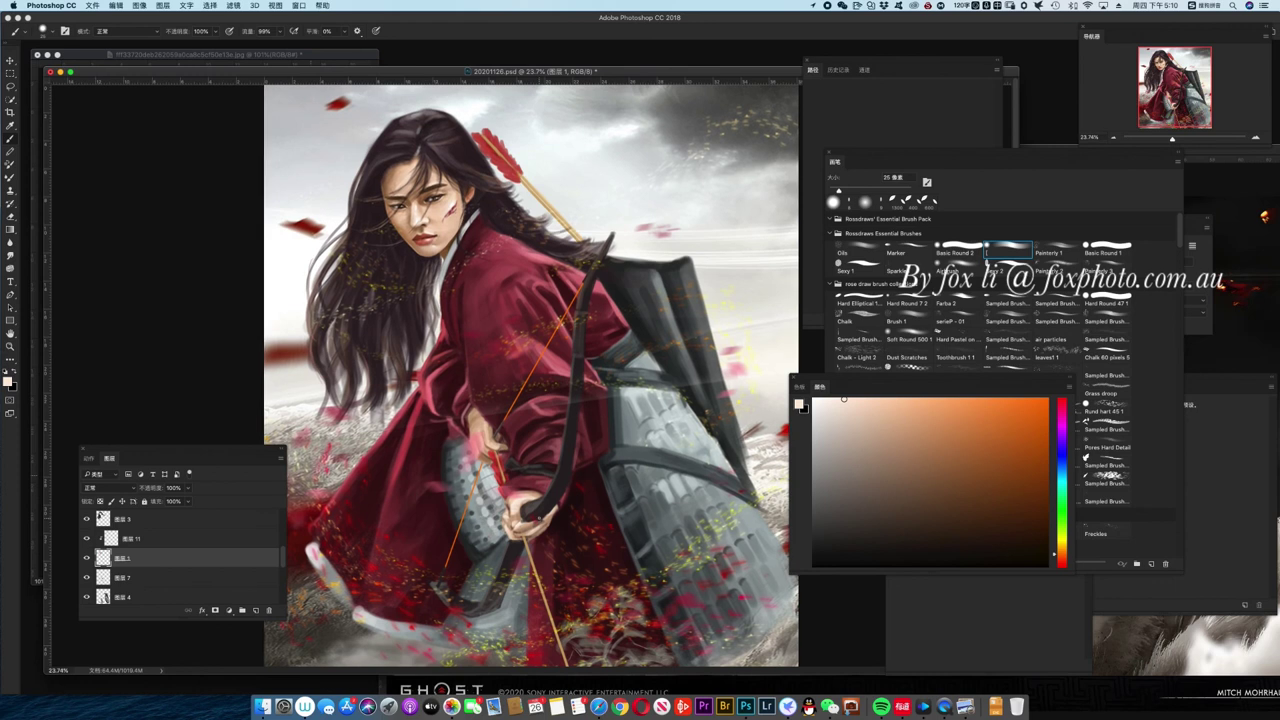
scroll(545, 490, up, 3)
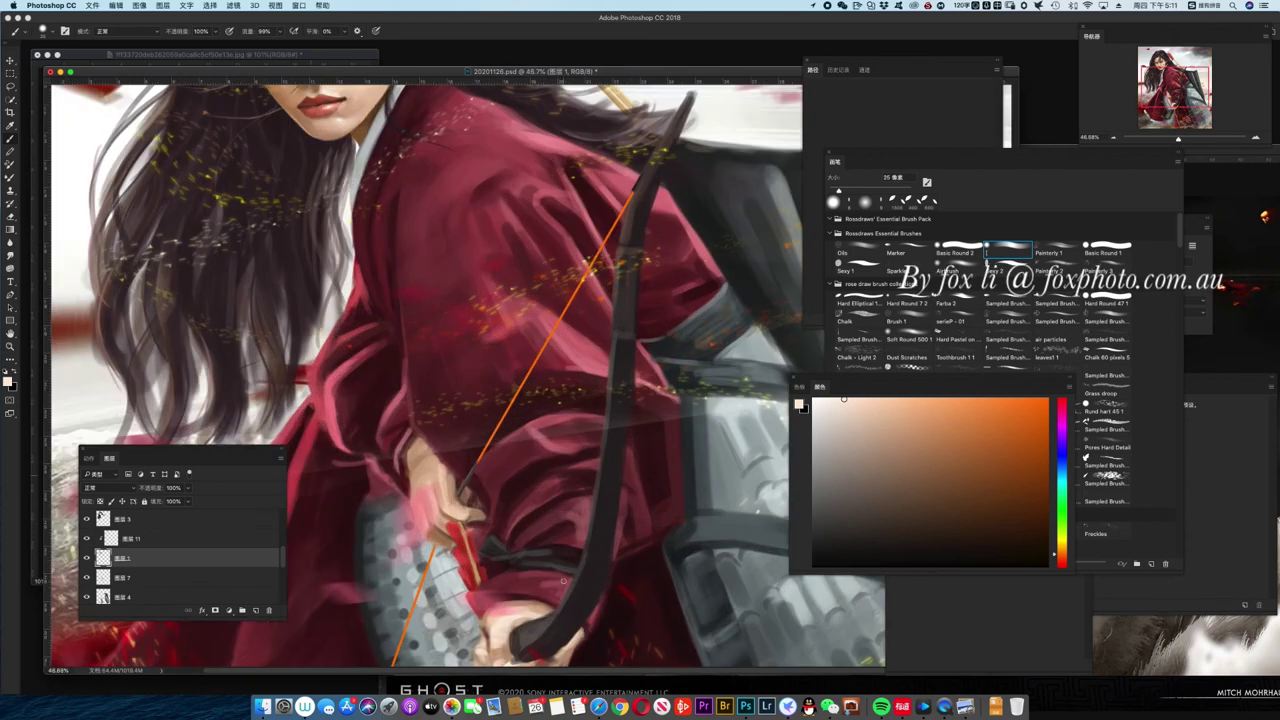
scroll(565, 500, down, 1)
scroll(572, 503, down, 2)
scroll(575, 510, down, 2)
scroll(580, 520, up, 1)
scroll(588, 530, down, 1)
scroll(588, 529, down, 1)
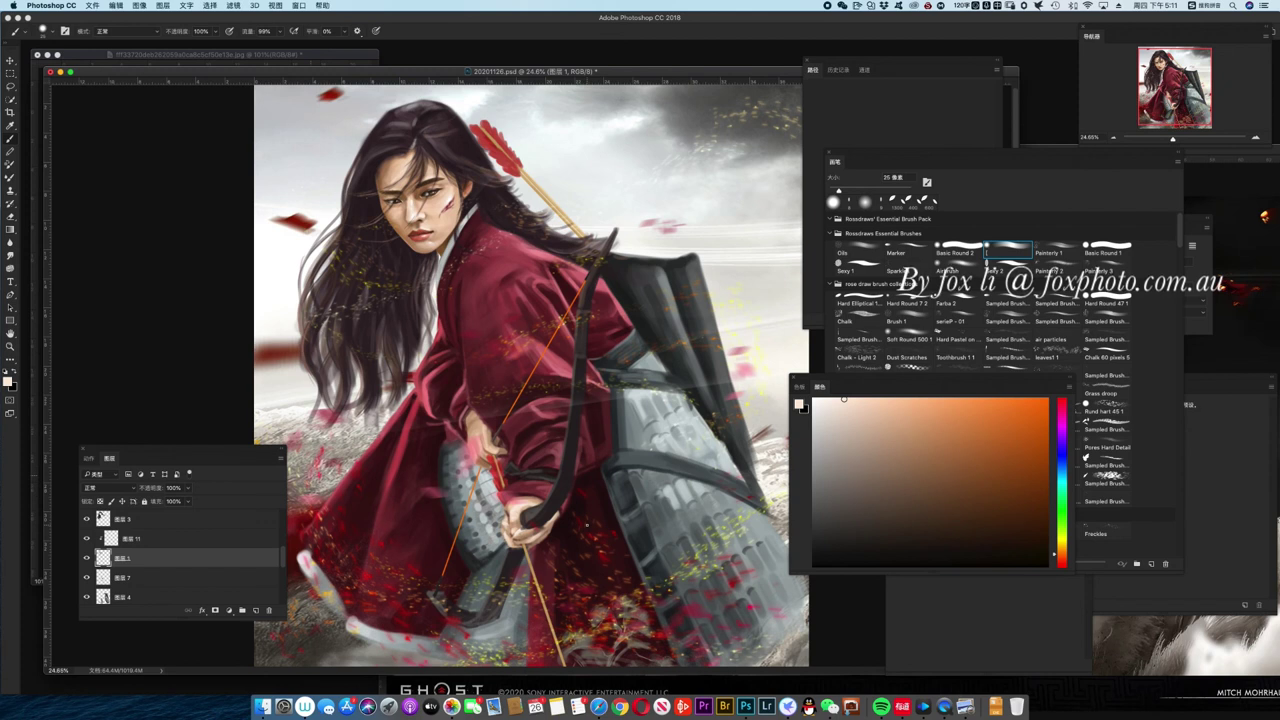
scroll(560, 450, up, 2)
scroll(560, 450, down, 1)
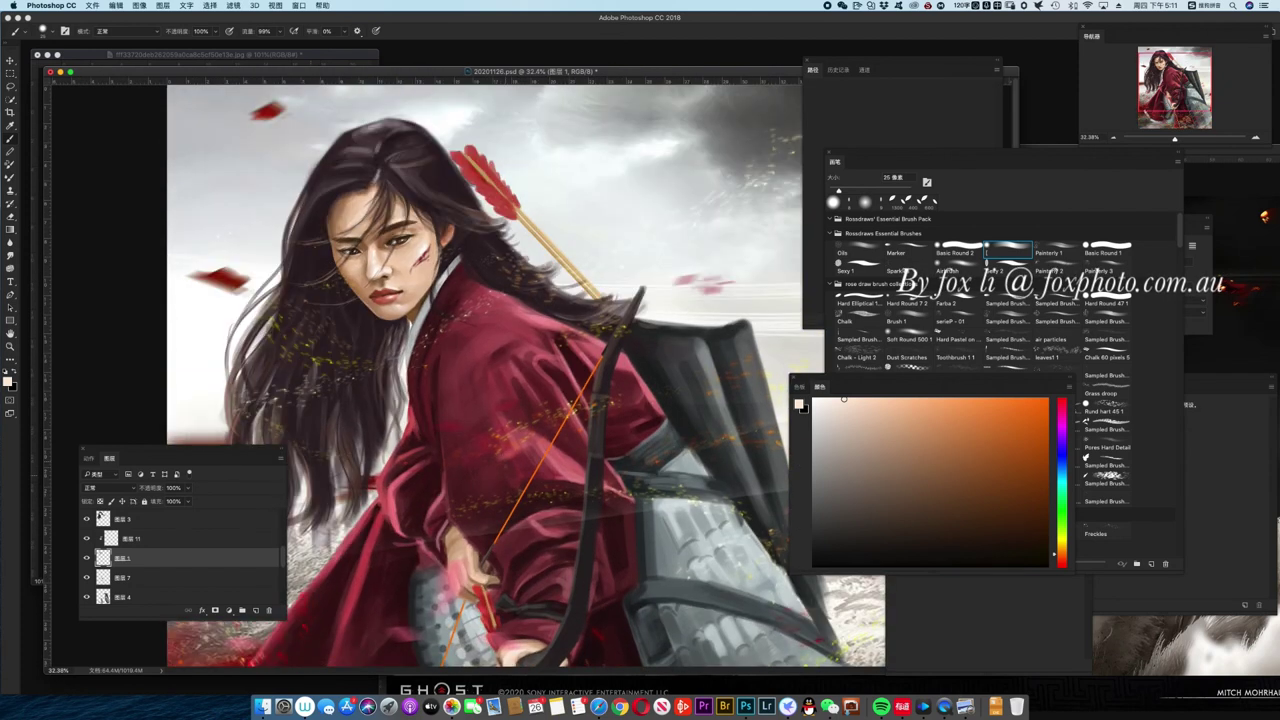
click(207, 521)
alt+click(430, 196)
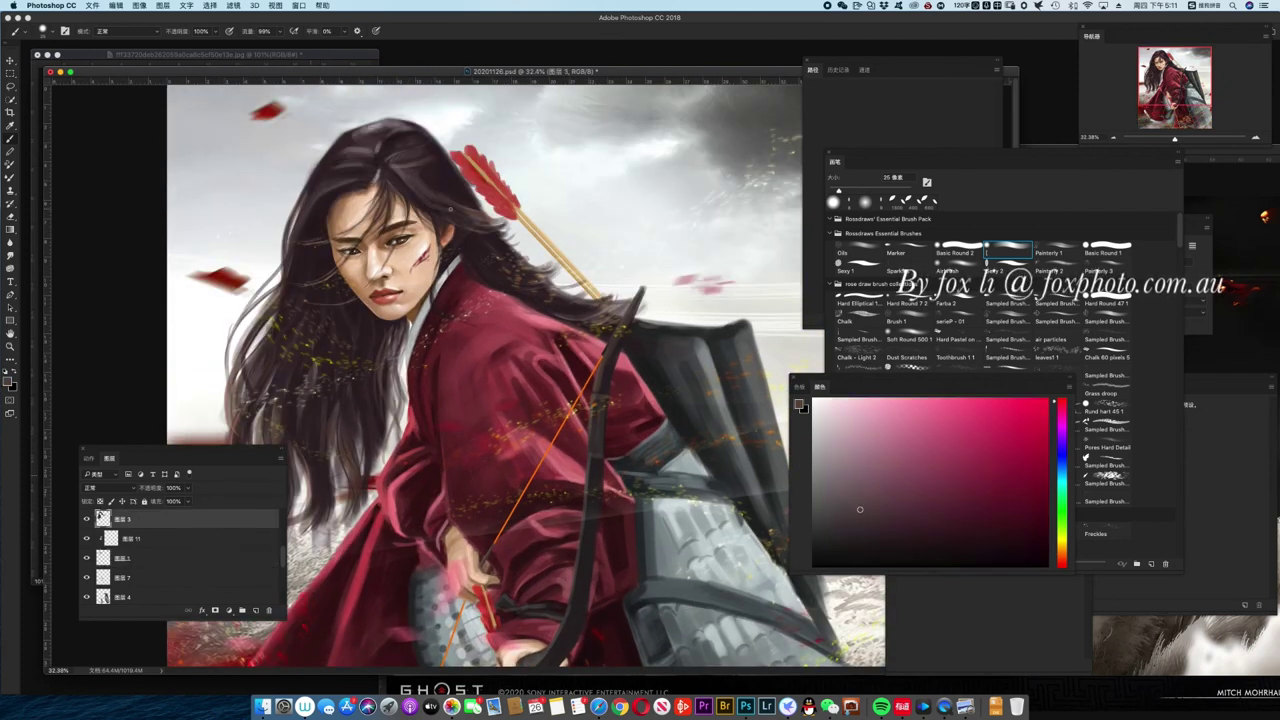
click(879, 537)
alt+click(458, 192)
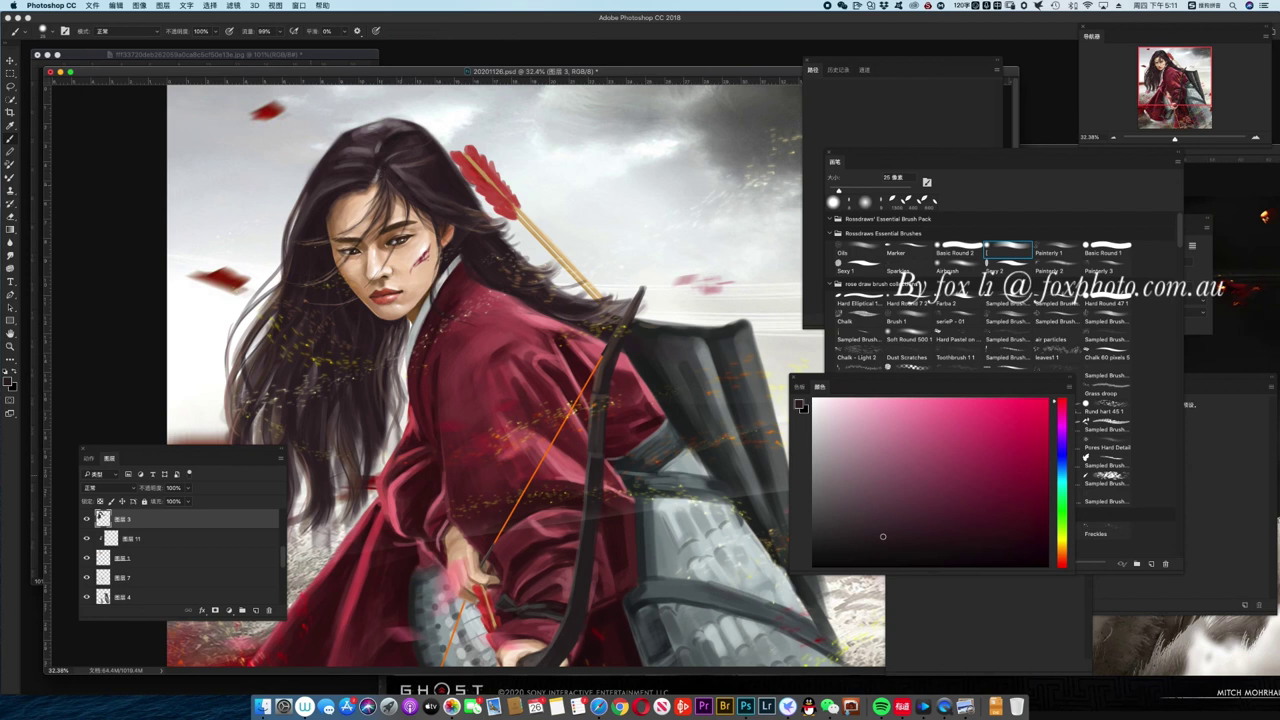
key(bracketleft)
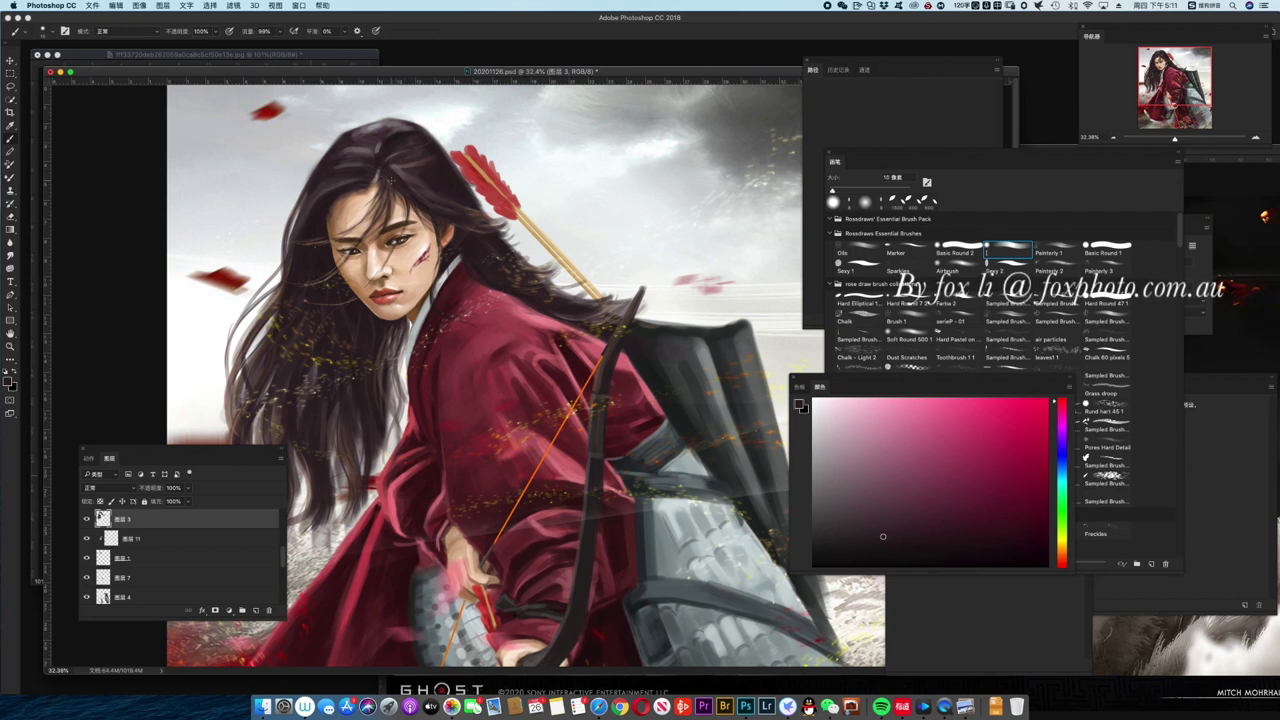
- Select layer 图层 1 in the Layers panel and raise the brush to 25 px
scroll(620, 410, down, 1)
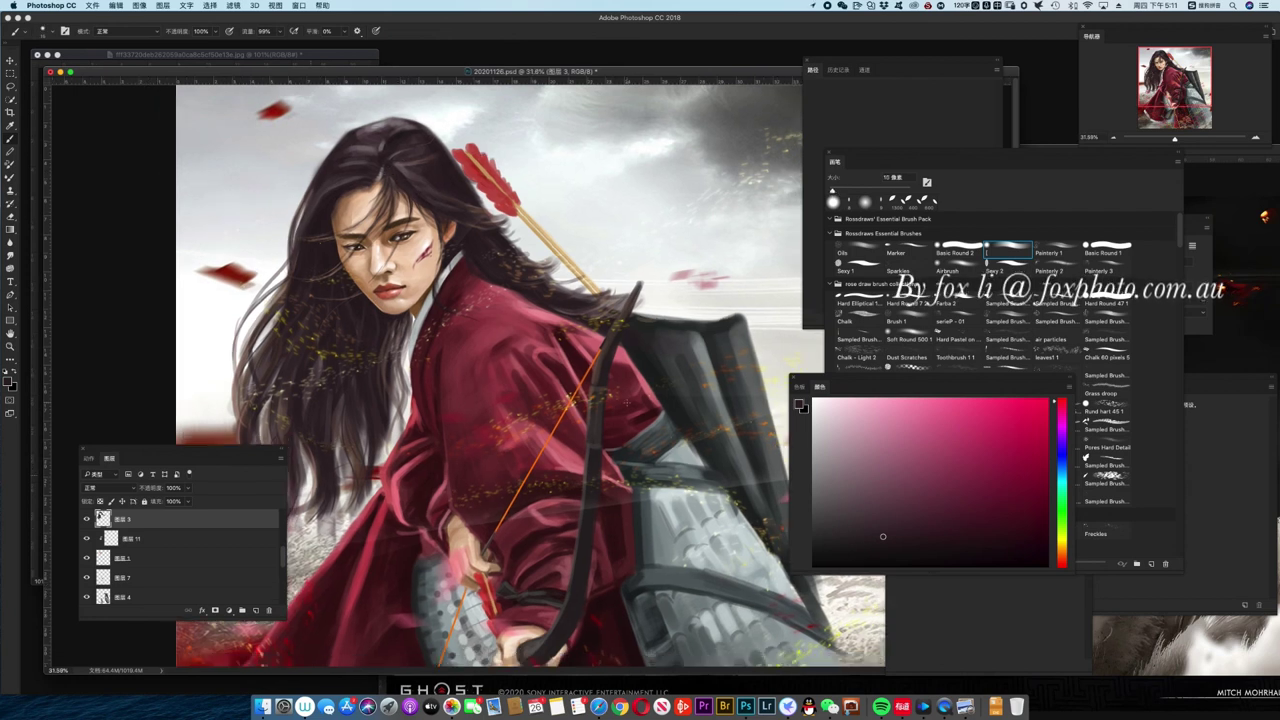
scroll(627, 400, up, 2)
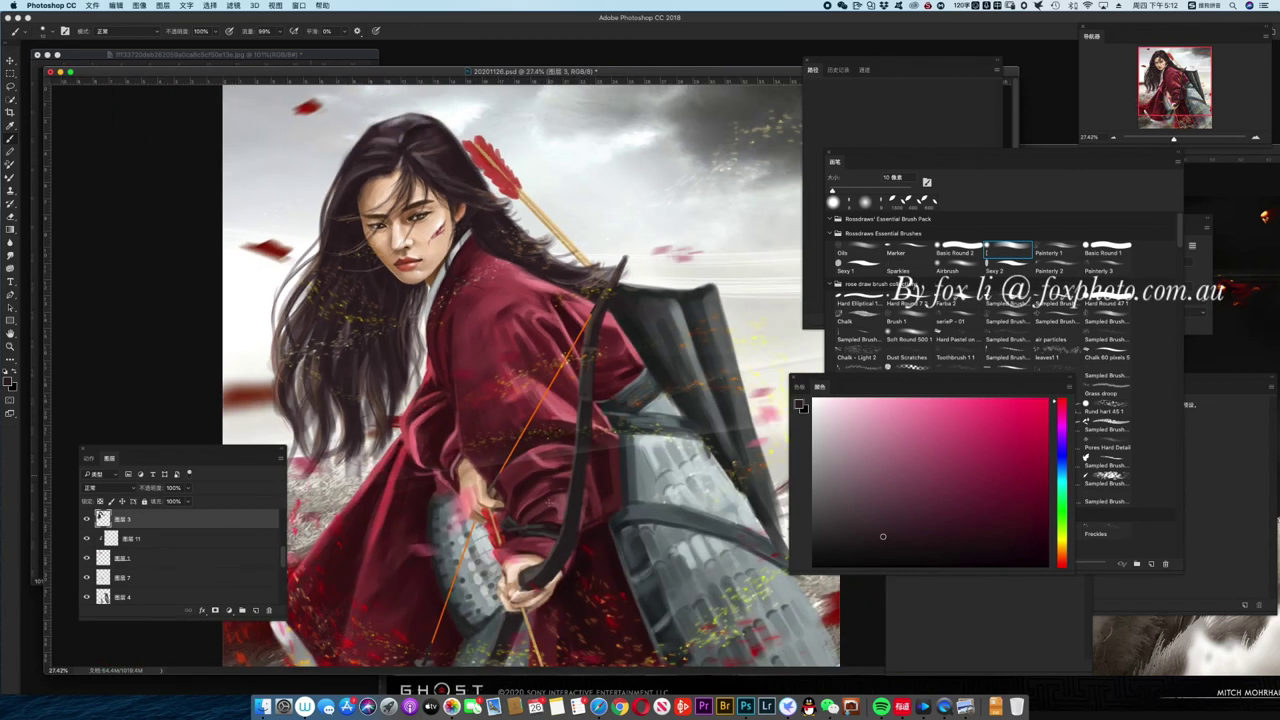
scroll(549, 500, up, 3)
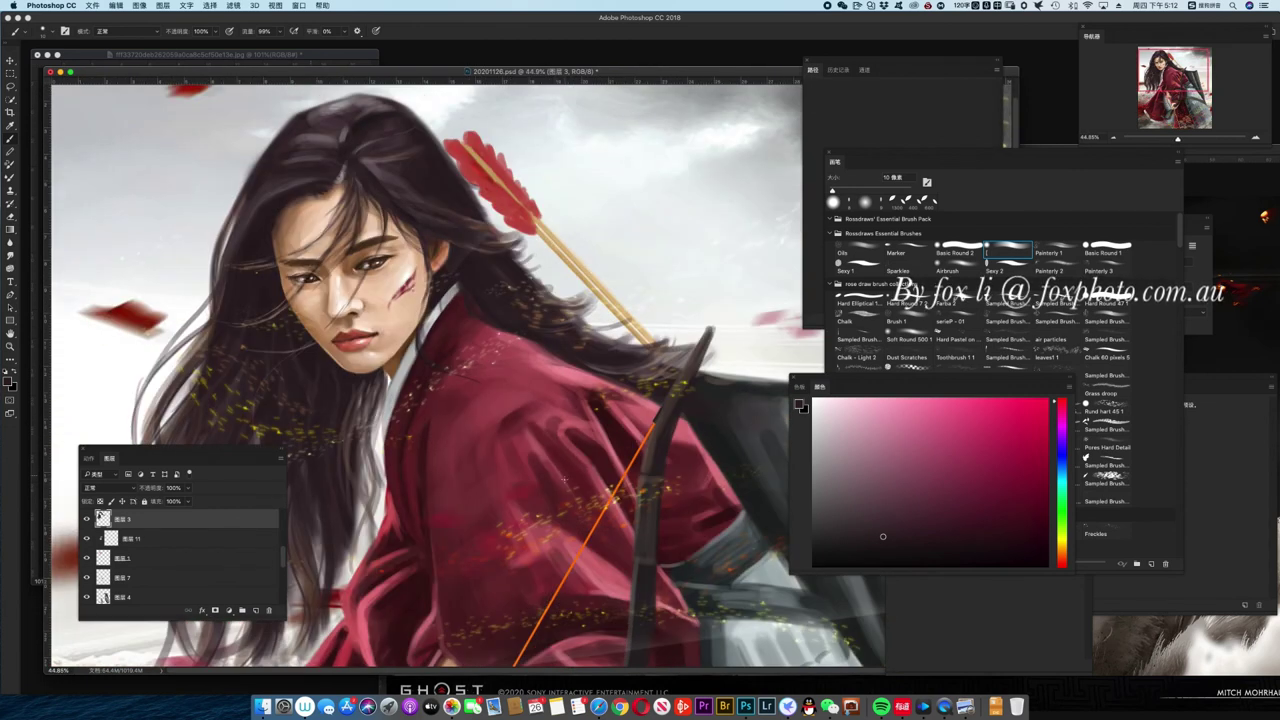
scroll(565, 479, down, 3)
scroll(565, 479, down, 2)
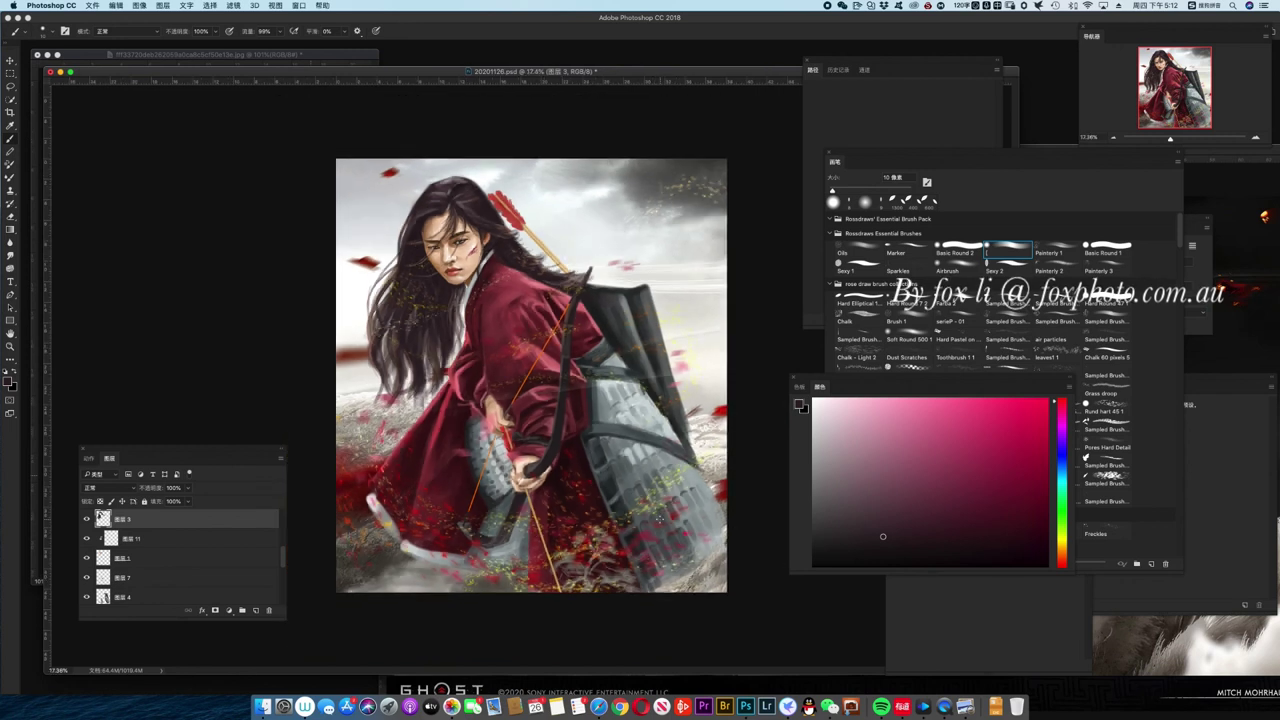
scroll(597, 432, up, 3)
scroll(597, 432, down, 1)
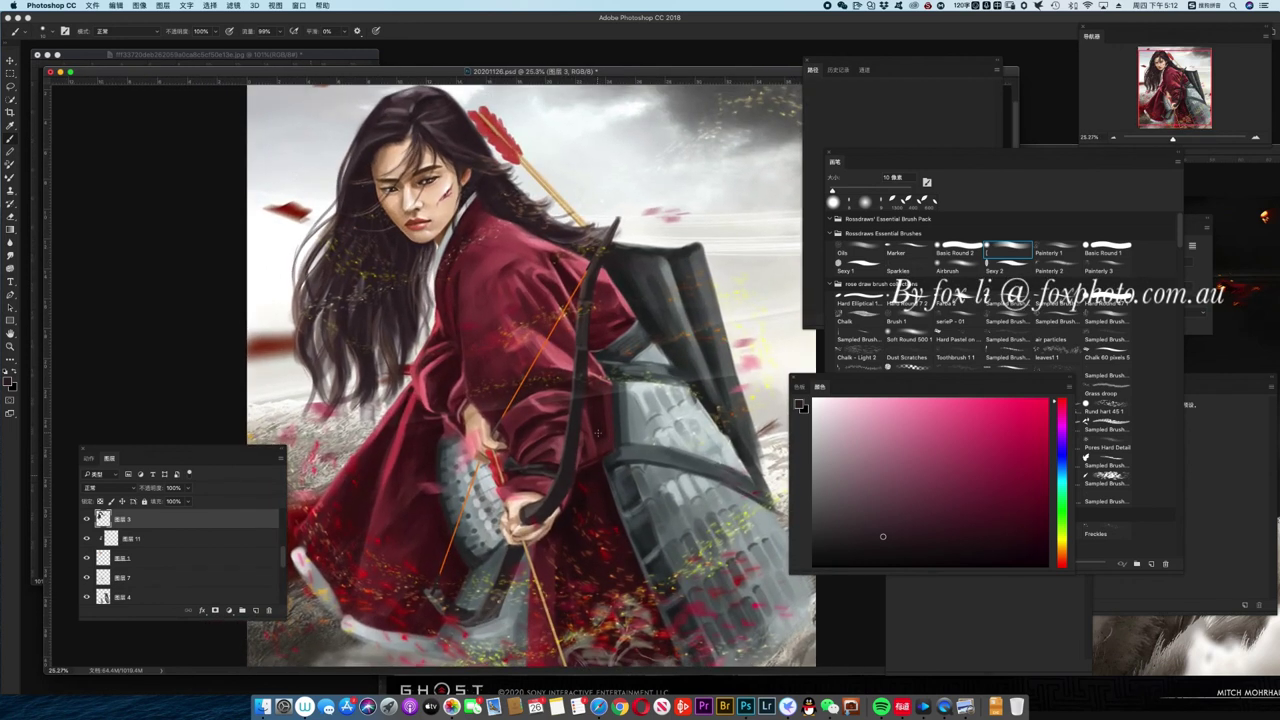
scroll(597, 432, up, 3)
scroll(597, 432, down, 1)
scroll(597, 432, up, 1)
click(175, 557)
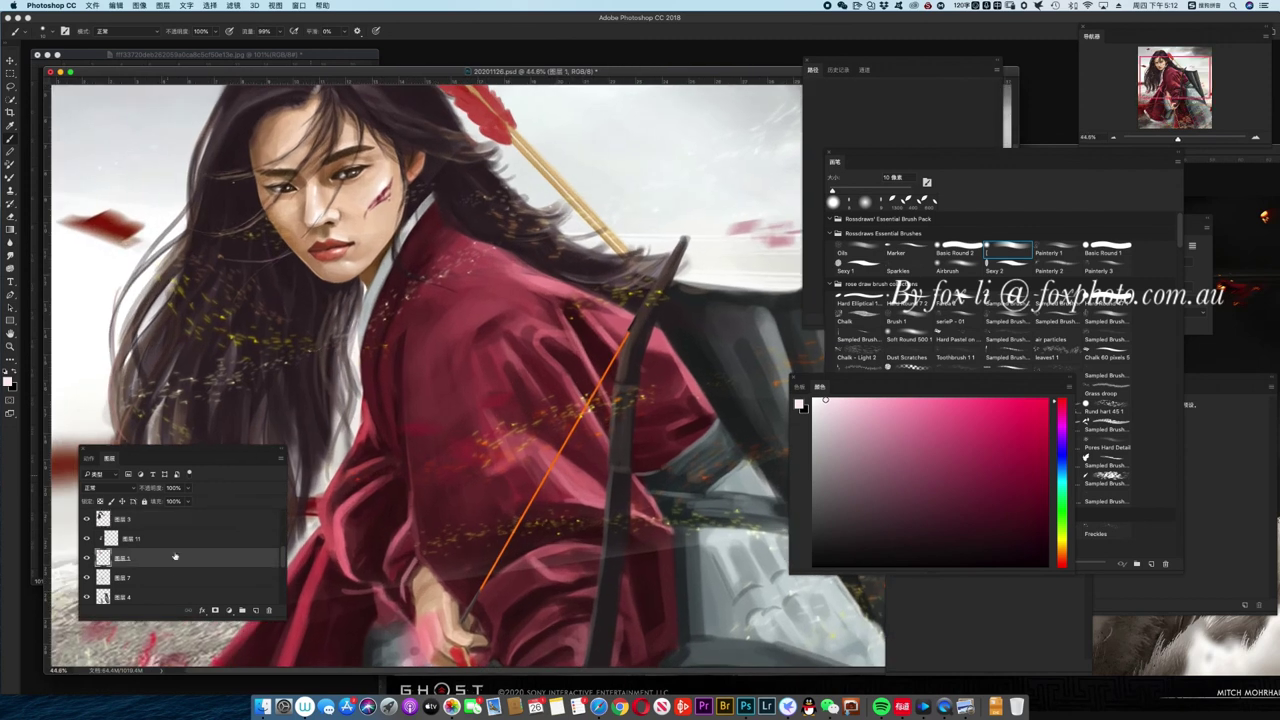
key(bracketright)
key(bracketright)
key(bracketright)
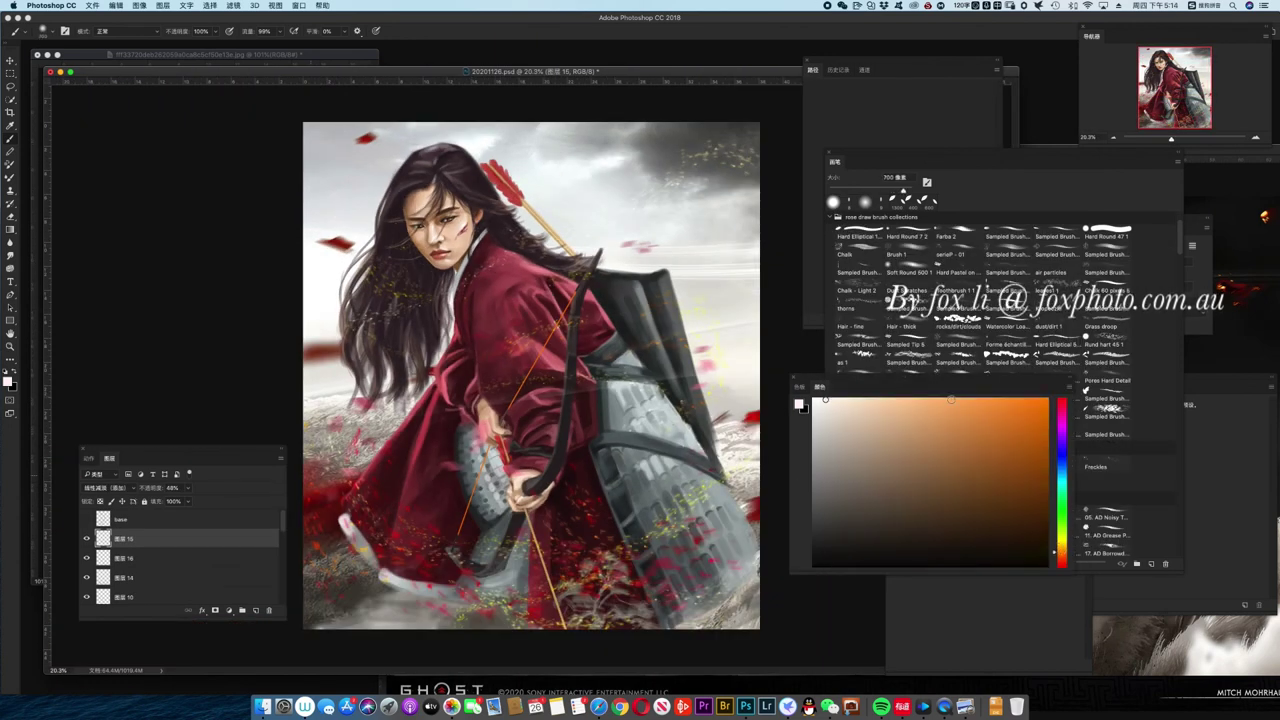
- Pick an orange painting colour and make the brush very large
drag(1062, 541, 1062, 553)
click(964, 400)
key(bracketright)
key(bracketright)
key(bracketright)
key(ctrl+z)
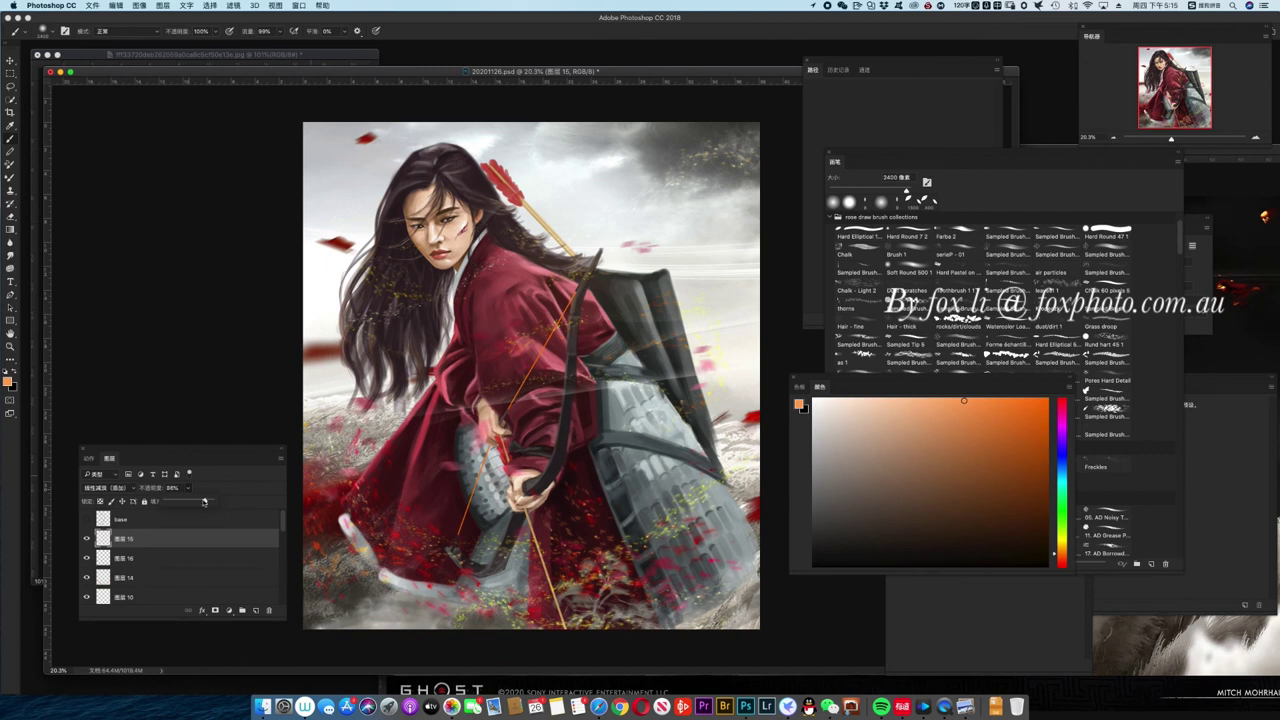
- Add a new Linear Dodge (Add) layer and paint a 1300 px soft orange glow in the sky
key(ctrl+shift+alt+n)
click(110, 487)
click(105, 542)
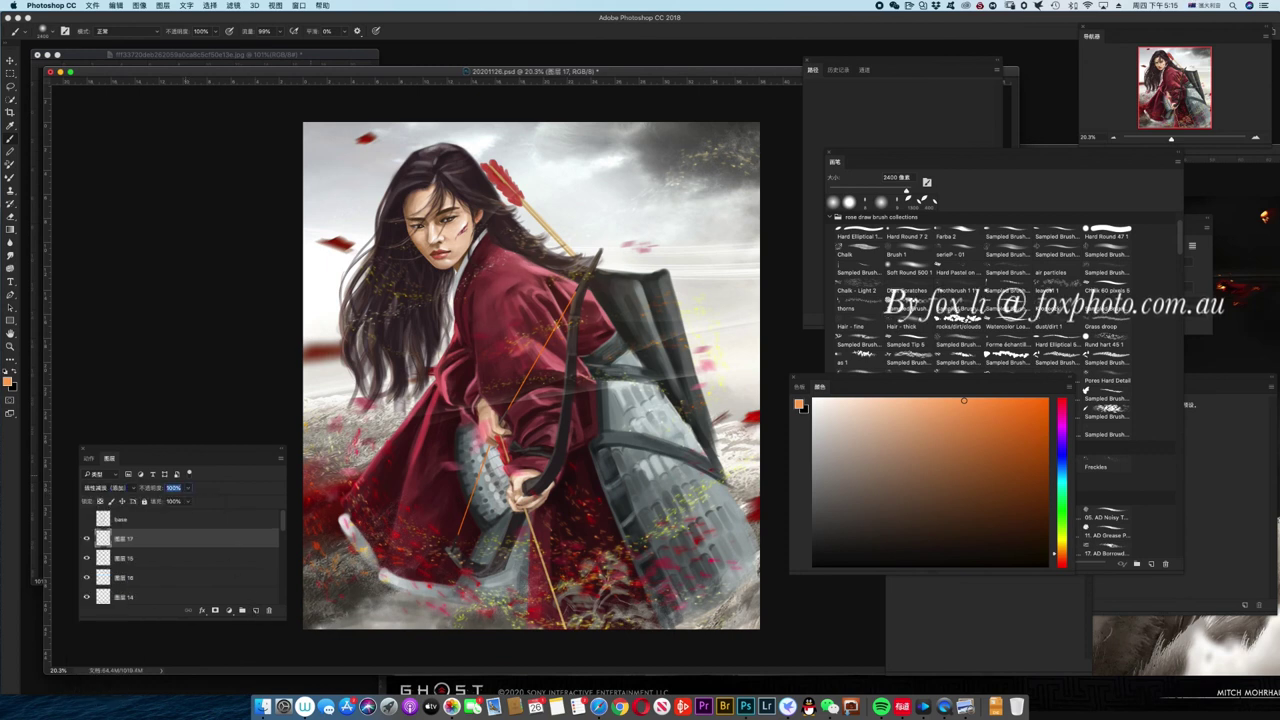
key(ctrl+z)
key(bracketleft)
key(bracketleft)
key(bracketleft)
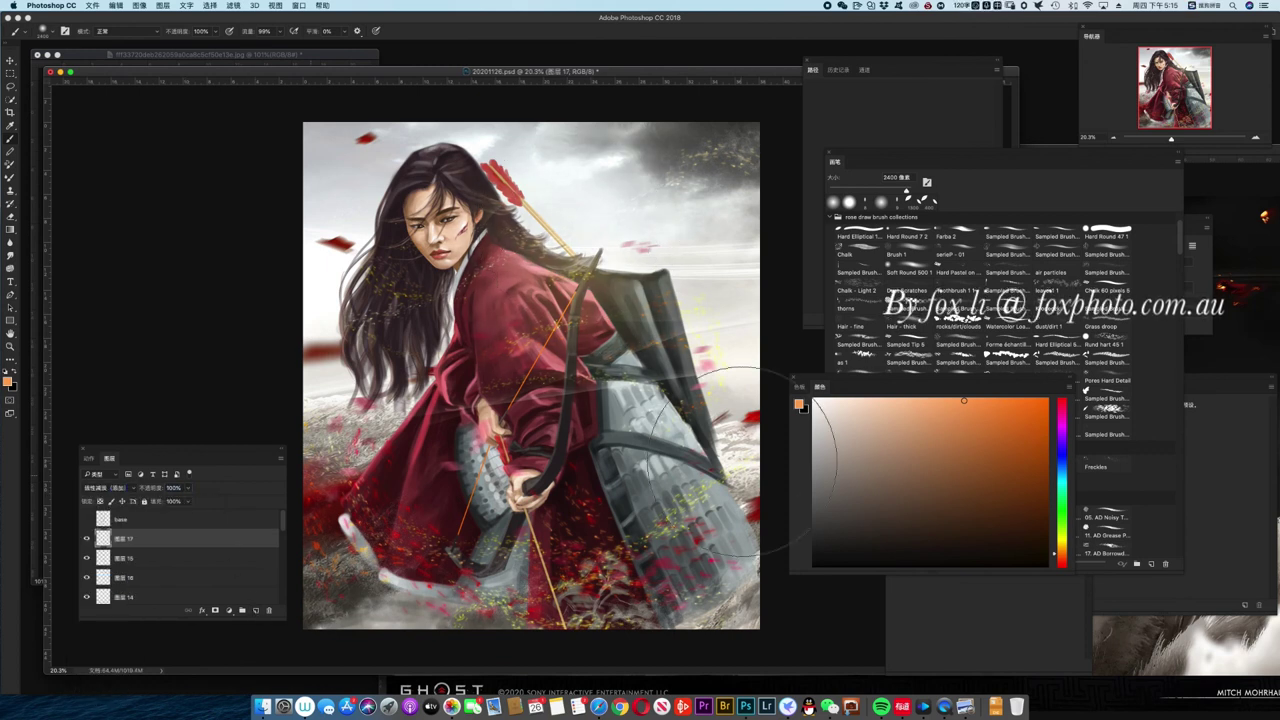
key(bracketleft)
key(bracketleft)
key(bracketleft)
mouse_move(614, 171)
mouse_down()
mouse_move(674, 198)
mouse_move(712, 160)
mouse_up()
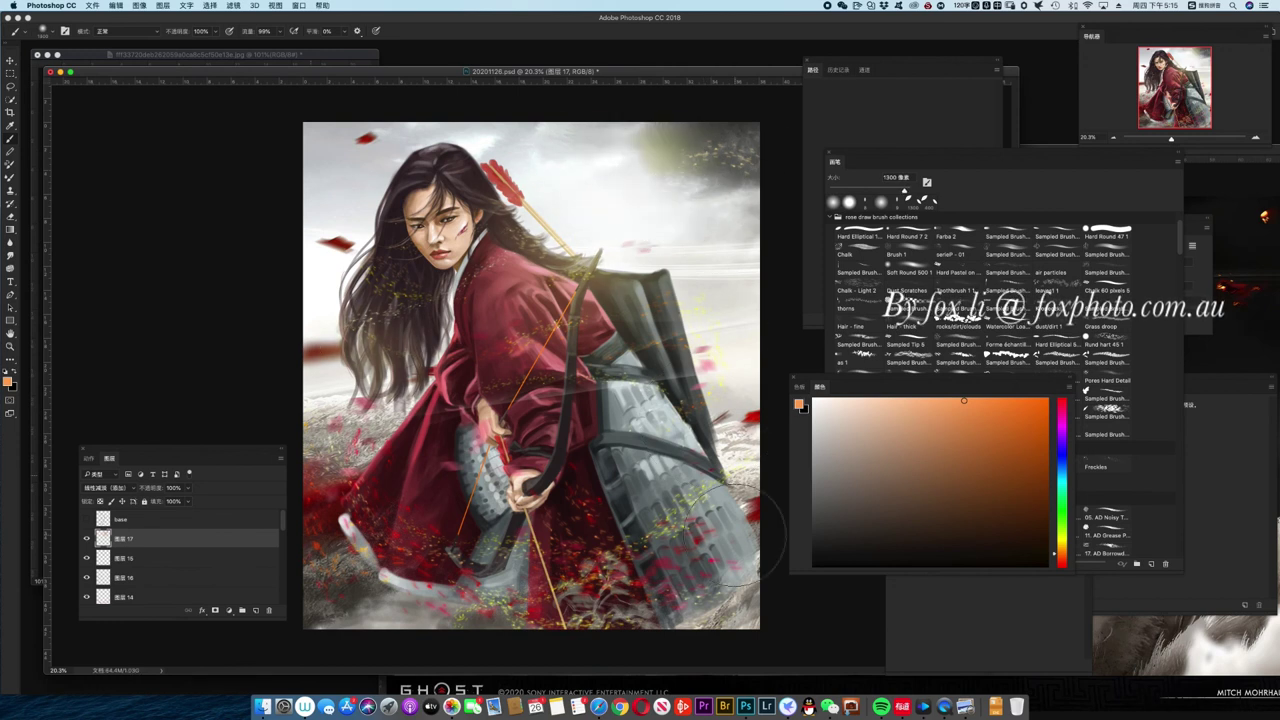
- Fade the glow layer's opacity to 0% and fit the painting back in view
scroll(745, 540, up, 2)
click(172, 487)
text(34)
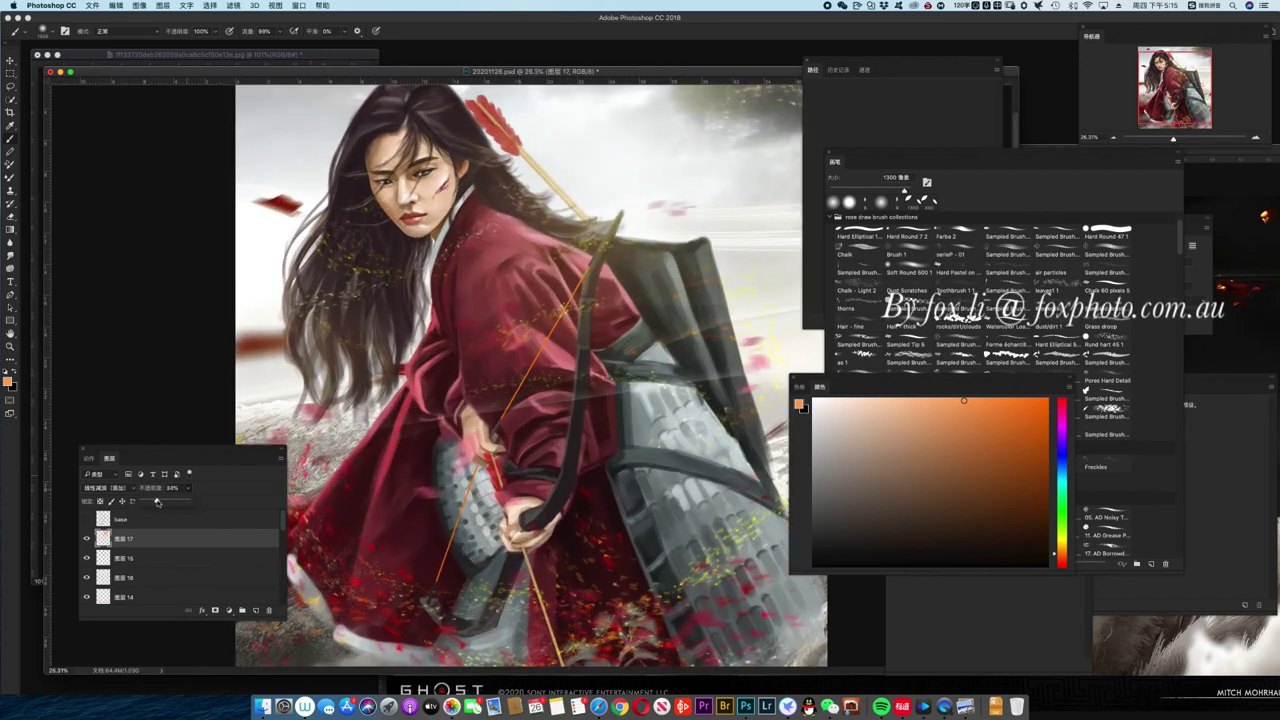
drag(156, 502, 141, 500)
key(ctrl+minus)
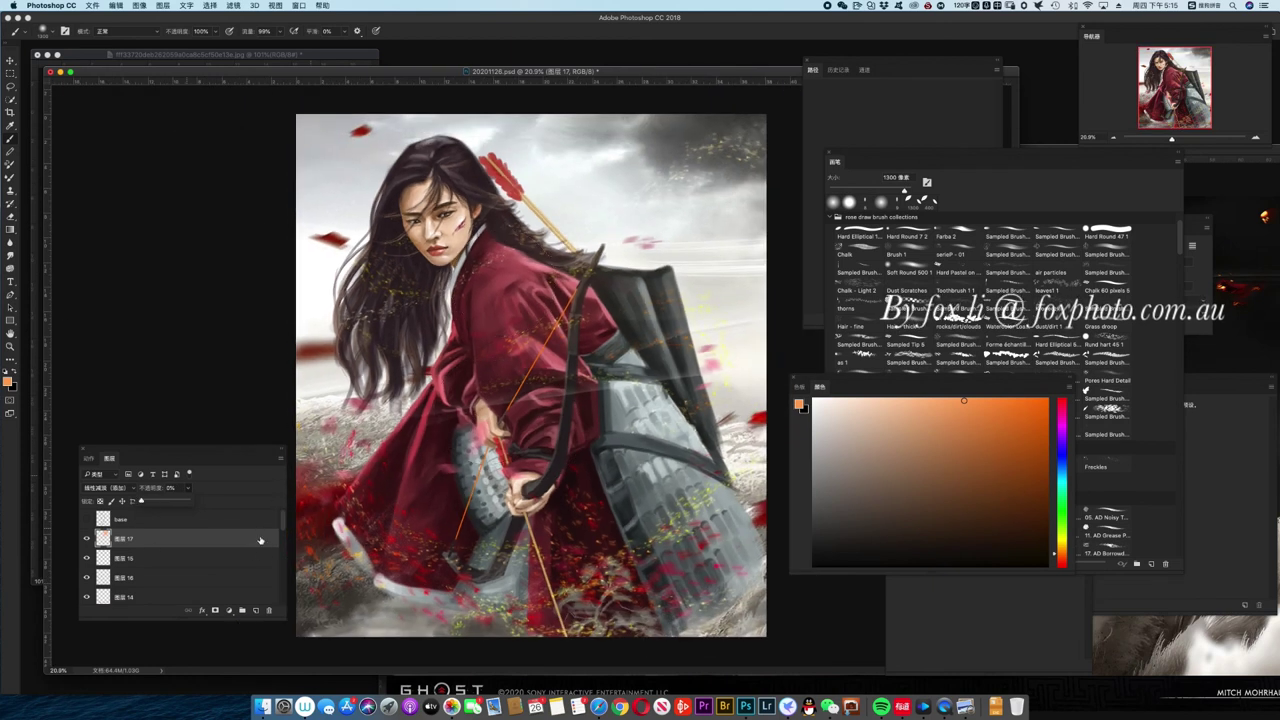
click(1185, 241)
- Choose a 15 px Marker brush in robe dark red; raise the glow layer to 18% opacity
click(892, 256)
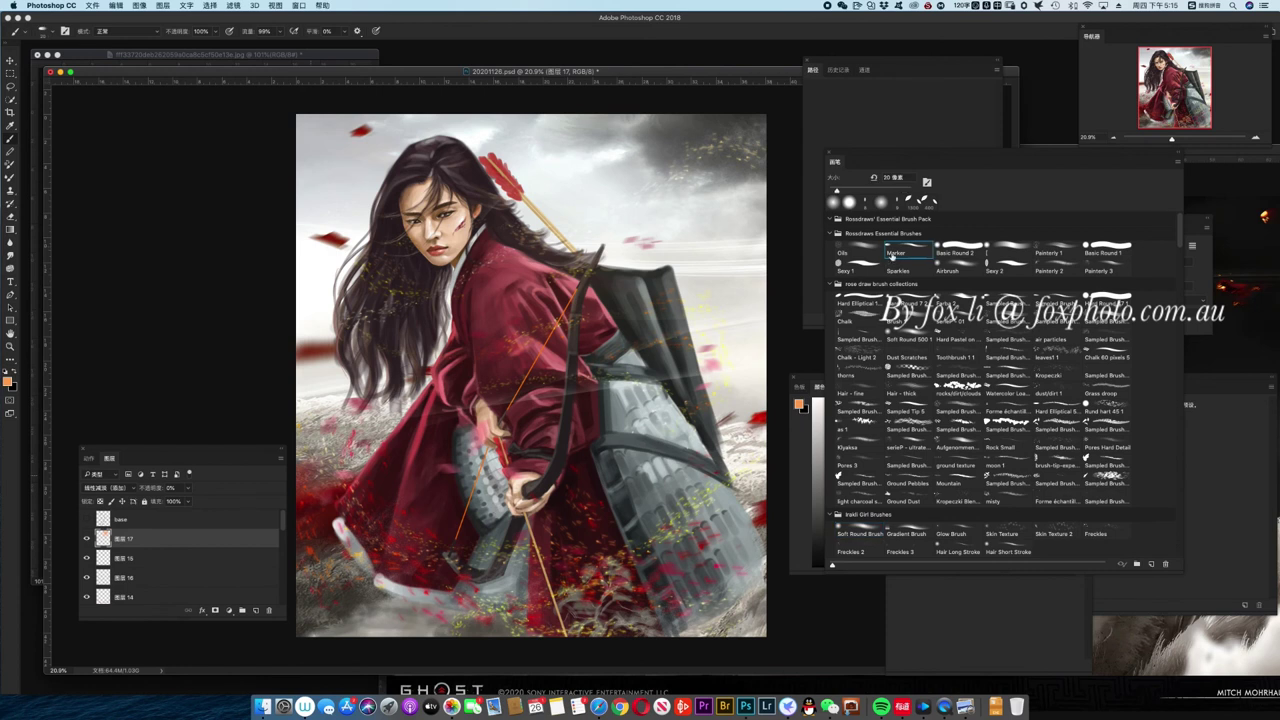
alt+click(493, 371)
key(bracketleft)
key(bracketleft)
key(bracketleft)
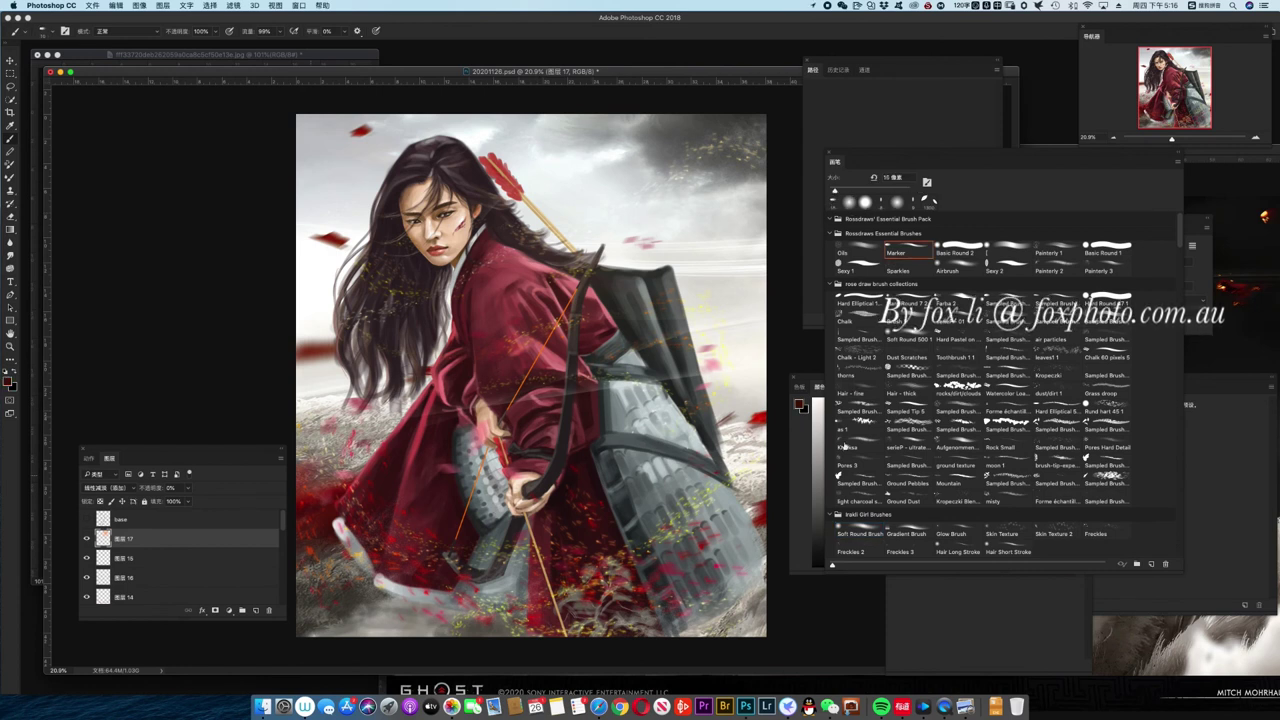
key(F6)
drag(188, 489, 253, 560)
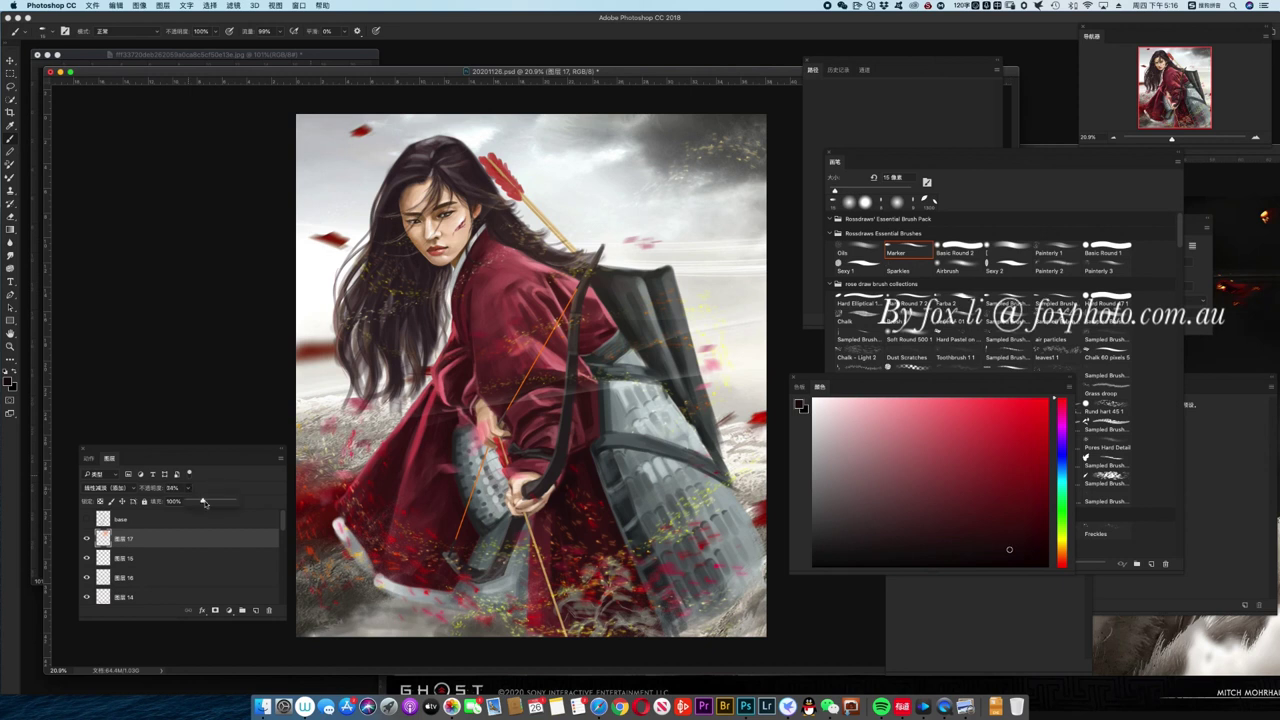
- Add a new layer for the signature and try, then undo, a 7 px dark-red test stroke
click(255, 610)
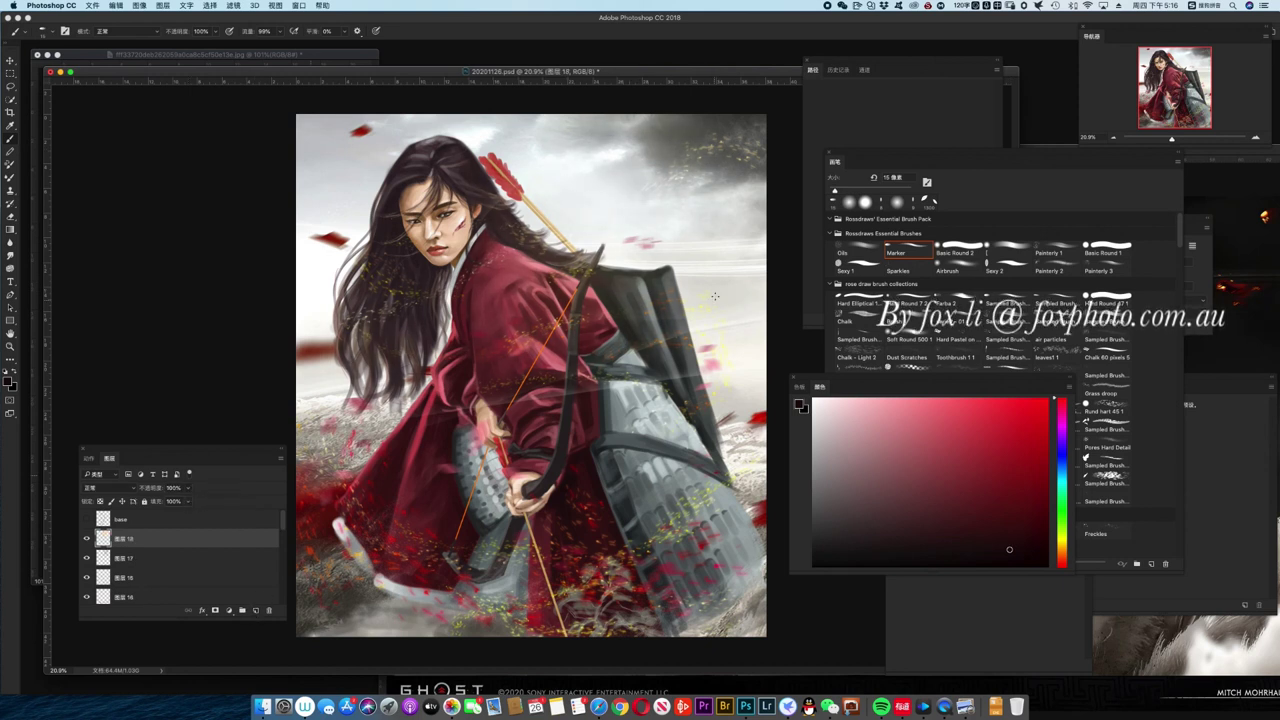
click(1025, 550)
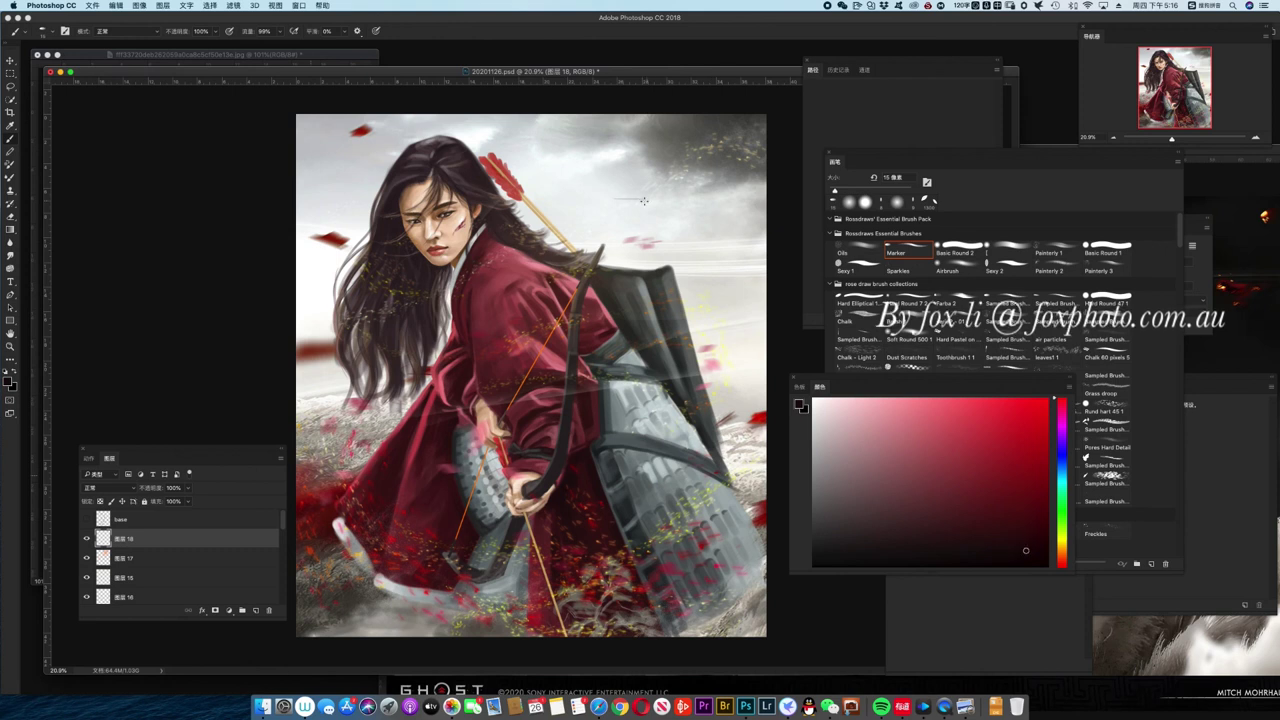
key(bracketleft)
key(bracketleft)
key(bracketleft)
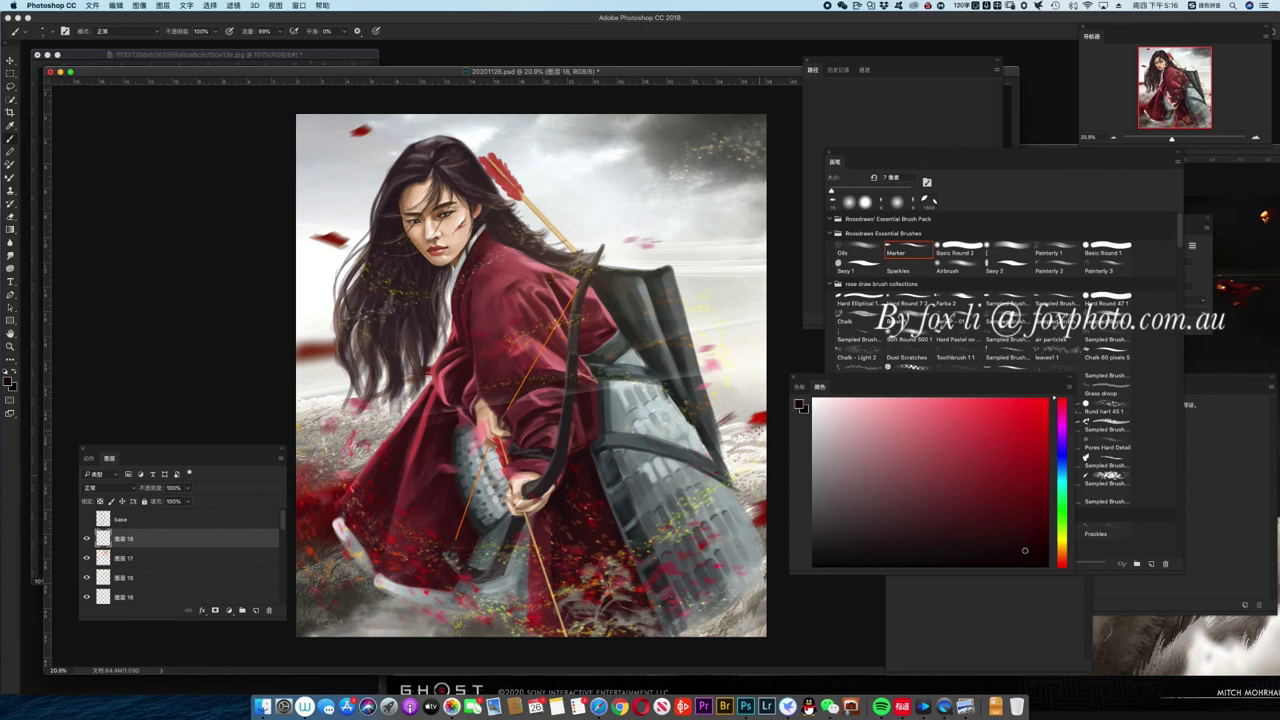
drag(662, 240, 694, 230)
key(ctrl+z)
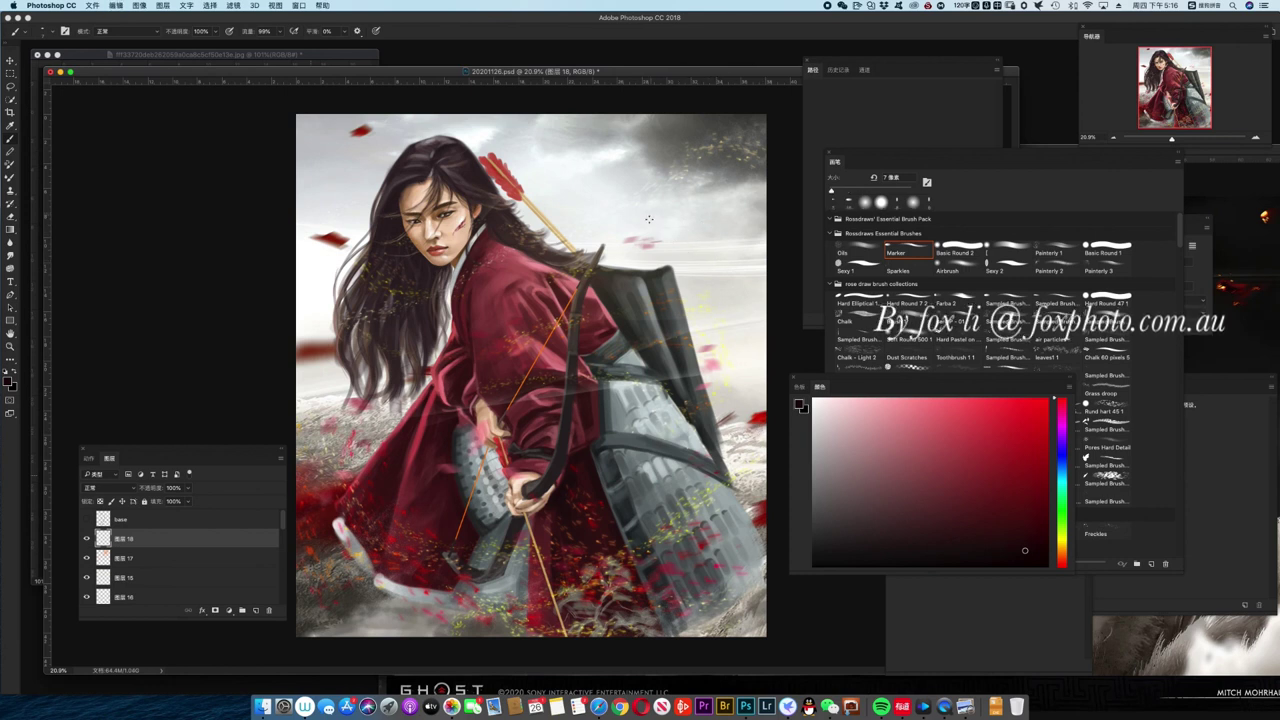
- Undo a darker red test stroke, set the brush to 35 px, and hide all panels
click(1016, 555)
key(bracketright)
key(bracketright)
key(bracketright)
drag(640, 220, 666, 213)
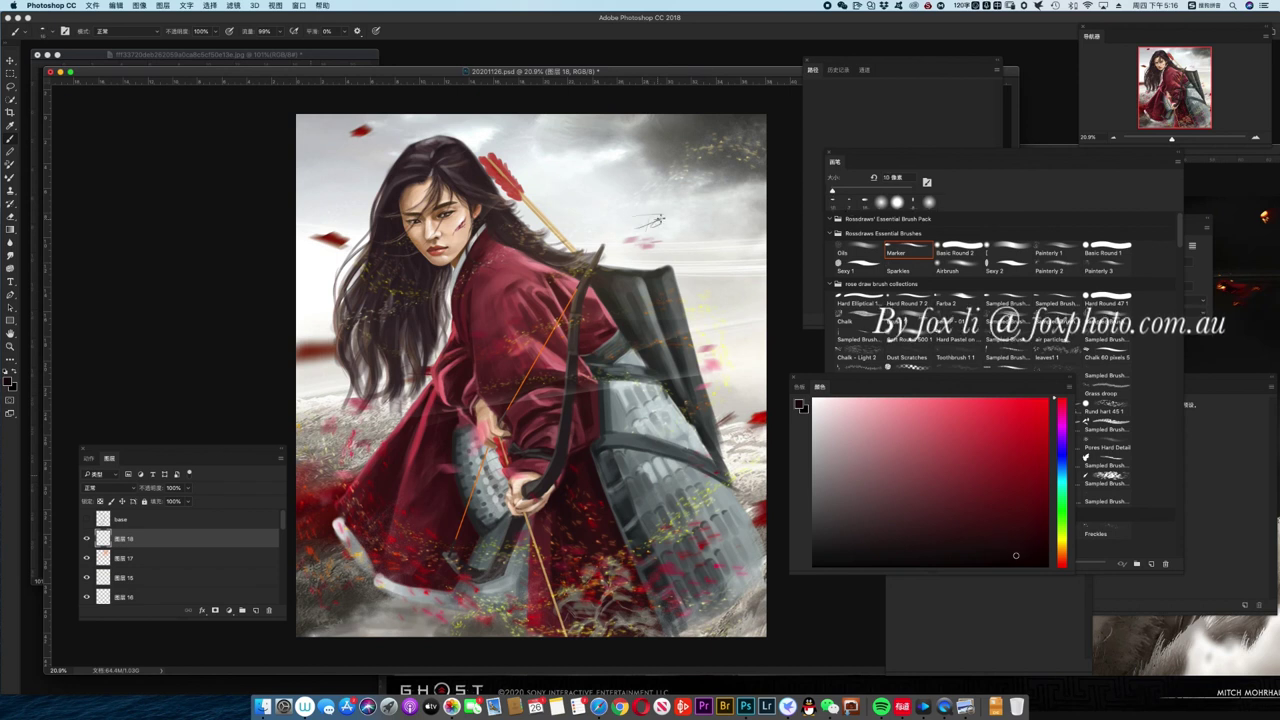
scroll(706, 224, up, 5)
scroll(706, 224, up, 3)
key(super+z)
key(super+z)
key(bracketright)
key(bracketright)
key(bracketright)
scroll(719, 312, up, 2)
scroll(760, 240, up, 2)
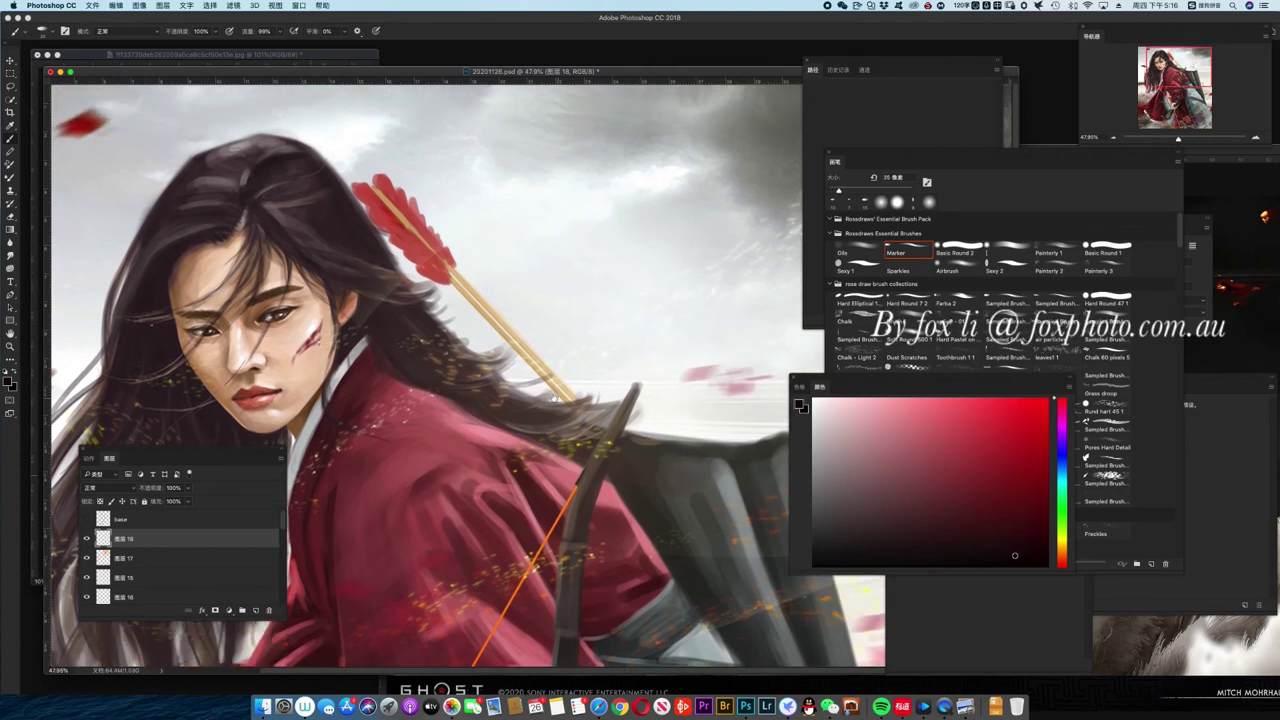
key(Tab)
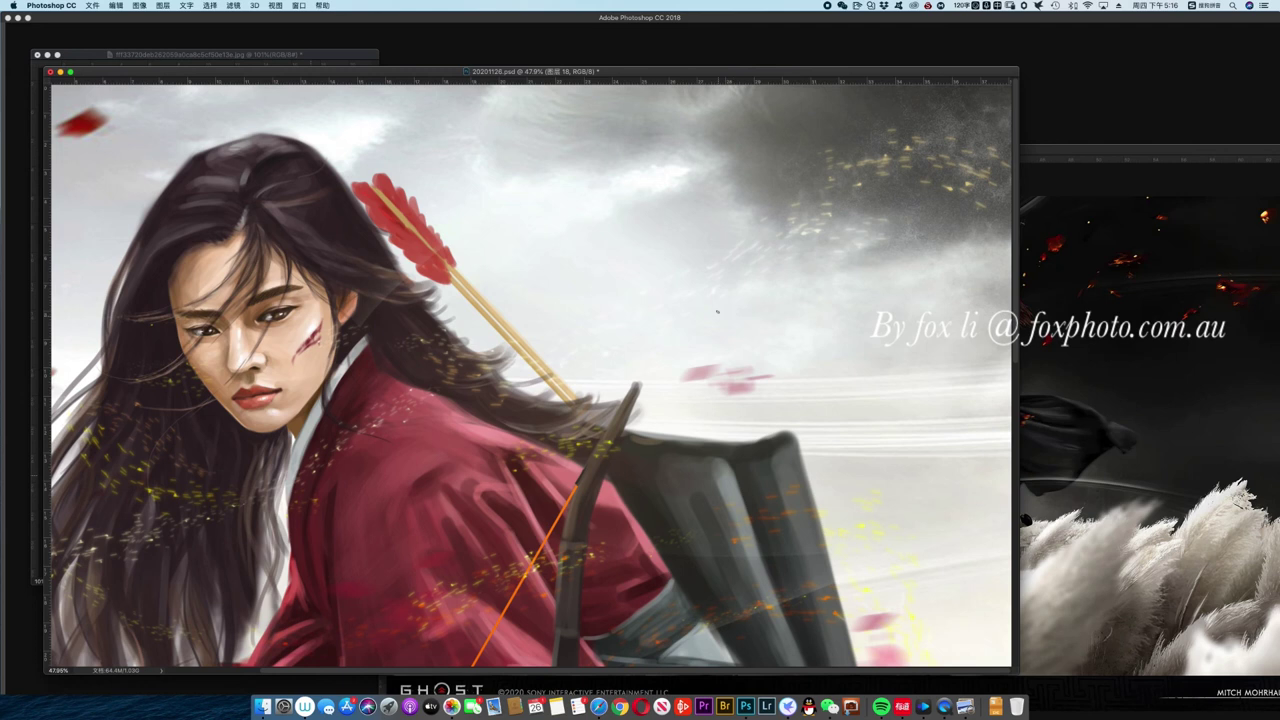
- Write the signature and date 2020.11.26 in the sky right of the arrows, retracing the first letter
mouse_move(674, 315)
mouse_down()
mouse_move(745, 315)
mouse_move(703, 344)
mouse_move(745, 318)
mouse_up()
key(super+alt+z)
key(super+alt+z)
scroll(770, 300, down, 3)
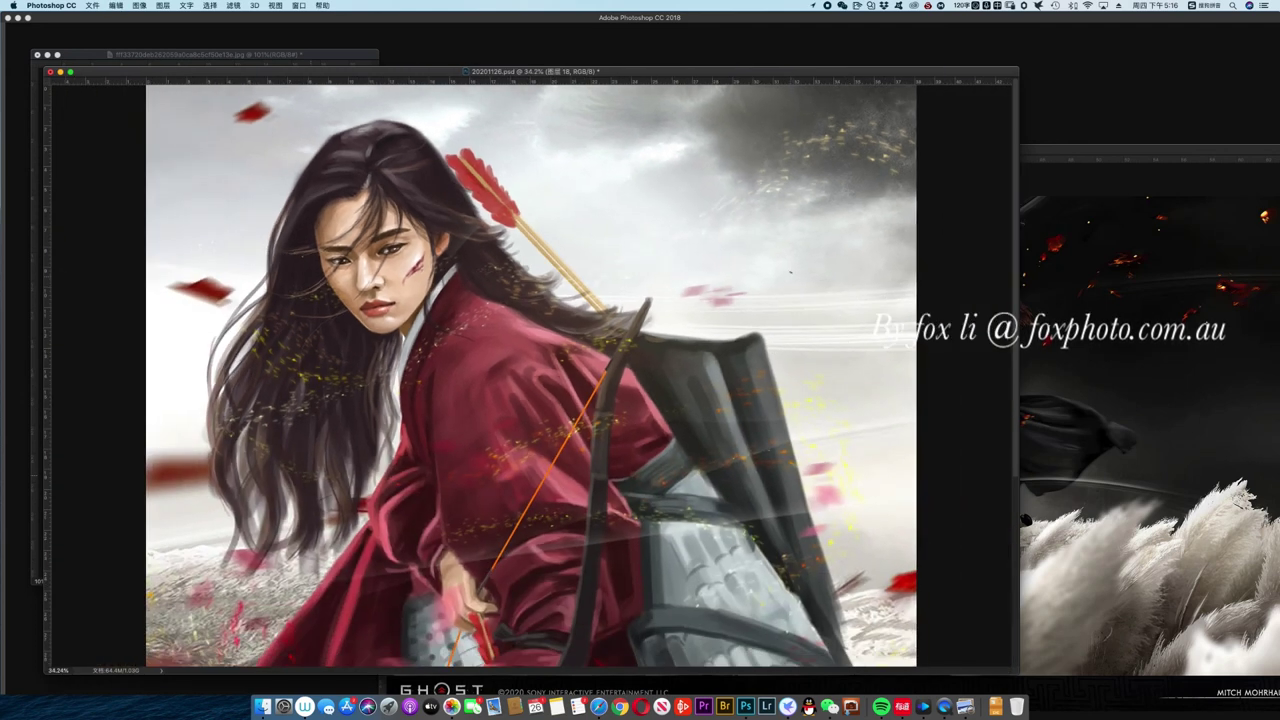
mouse_move(704, 263)
mouse_down()
mouse_move(742, 262)
mouse_move(724, 278)
mouse_move(766, 270)
mouse_move(734, 262)
mouse_up()
mouse_move(725, 261)
mouse_down()
mouse_move(725, 276)
mouse_move(750, 284)
mouse_move(808, 280)
mouse_up()
drag(705, 263, 727, 260)
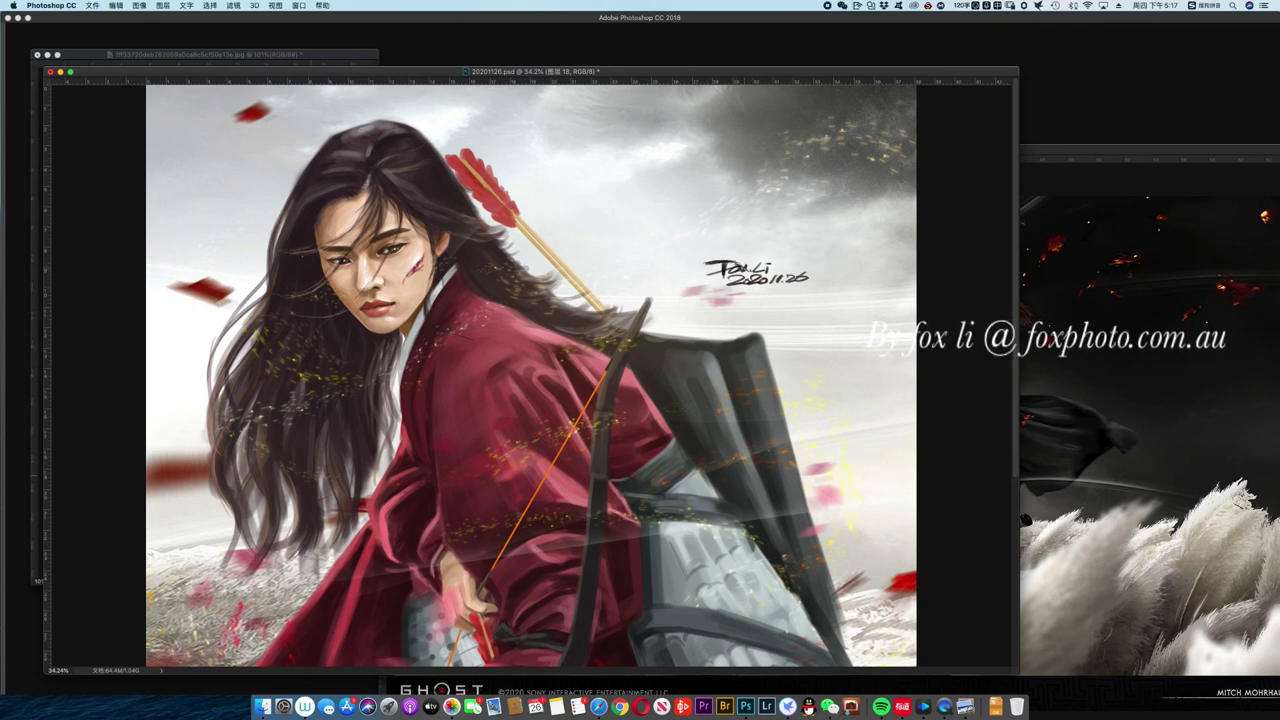
drag(709, 273, 723, 271)
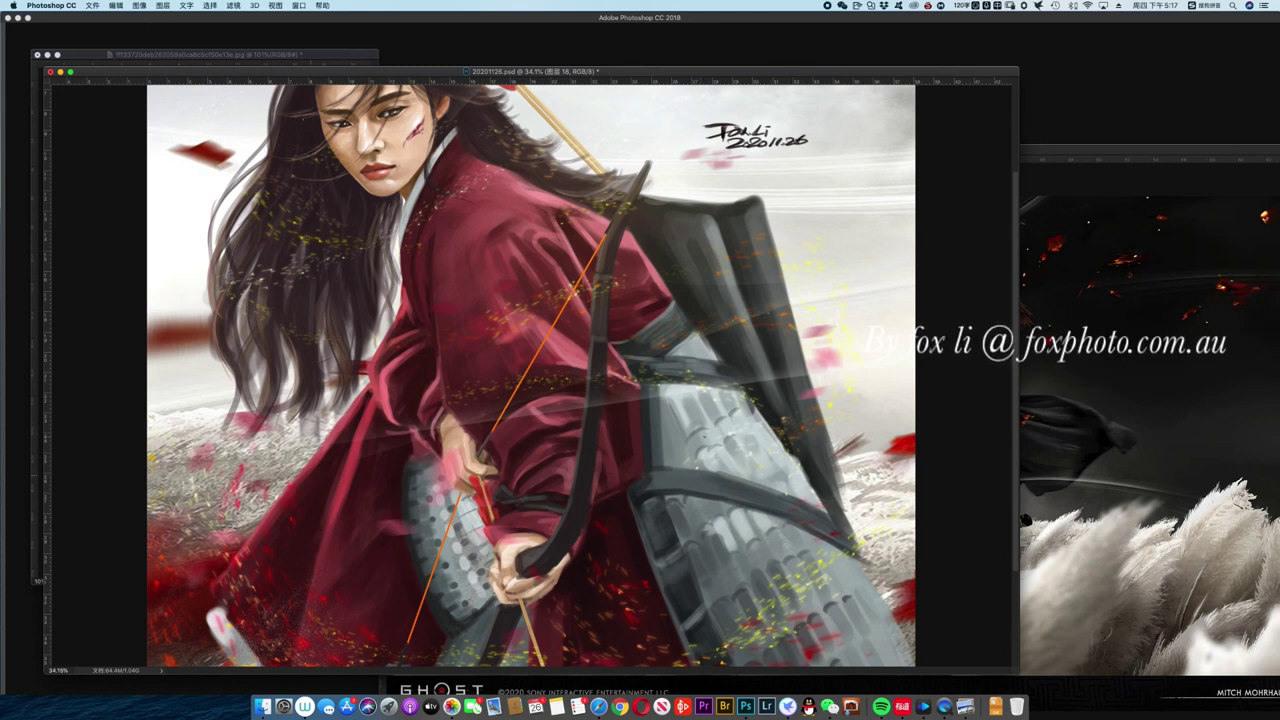
- Zoom to fit the whole painting and save it via File > Save
key(super+0)
click(92, 5)
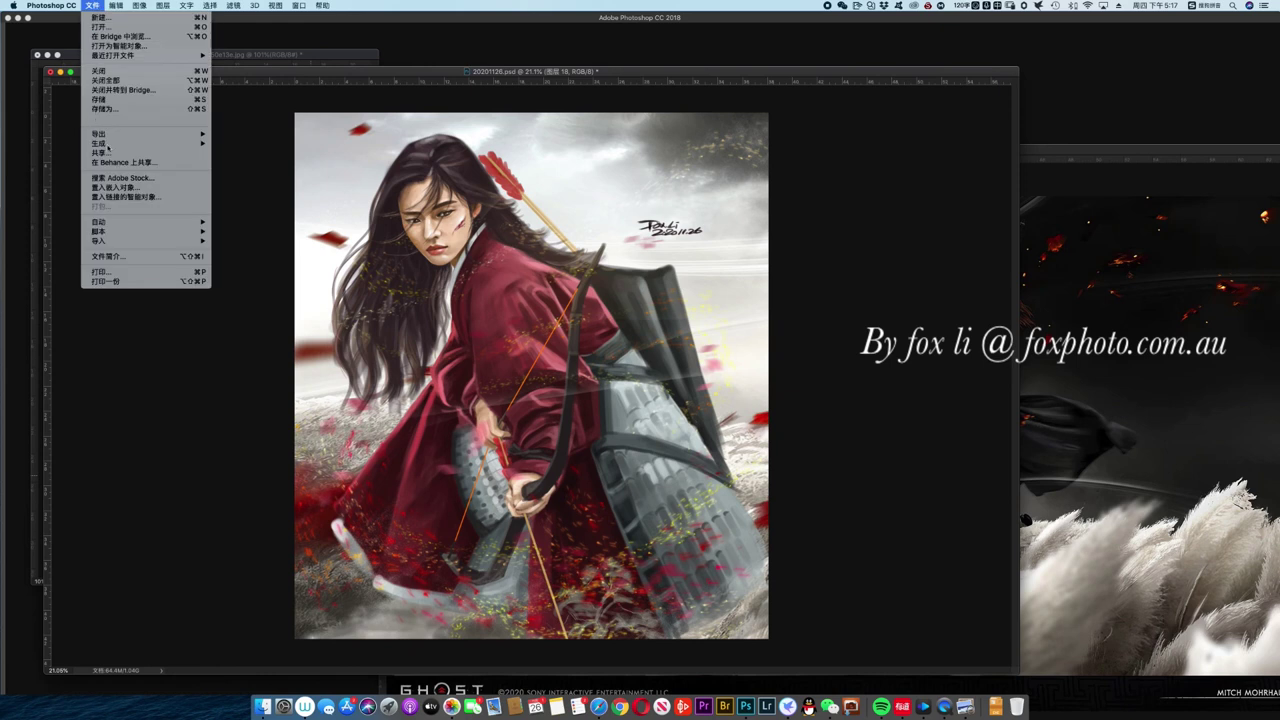
click(100, 99)
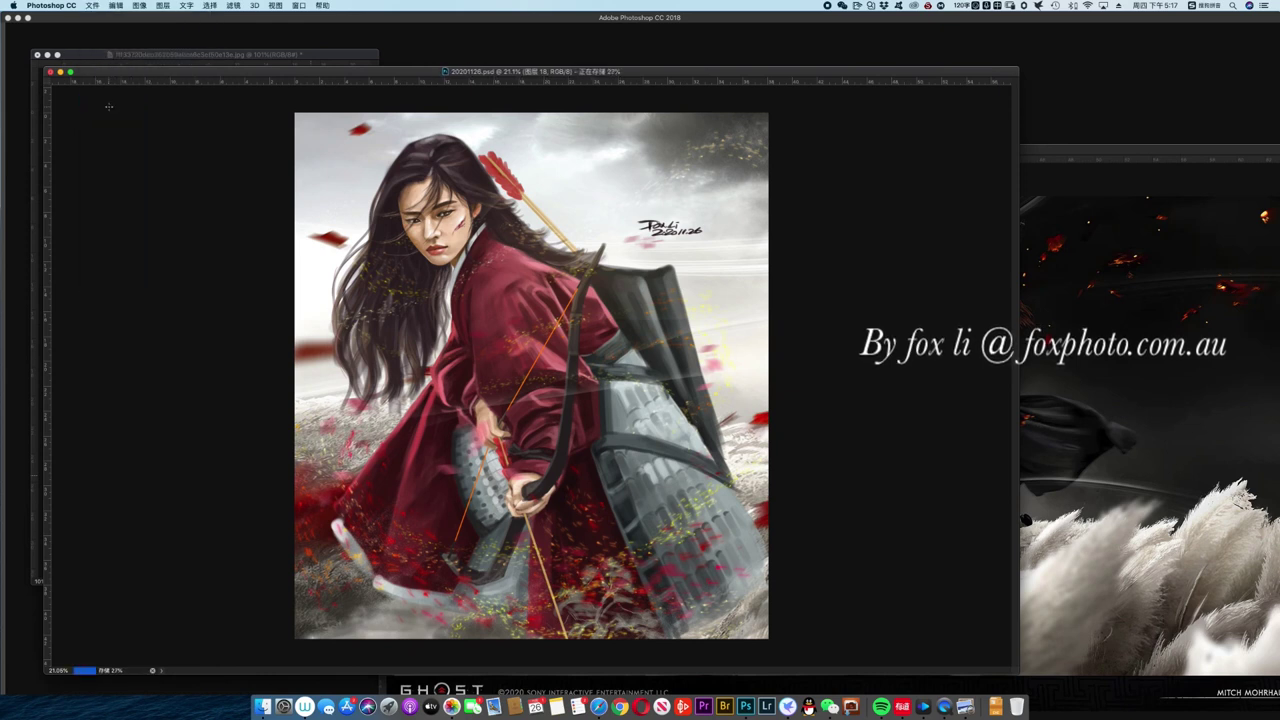